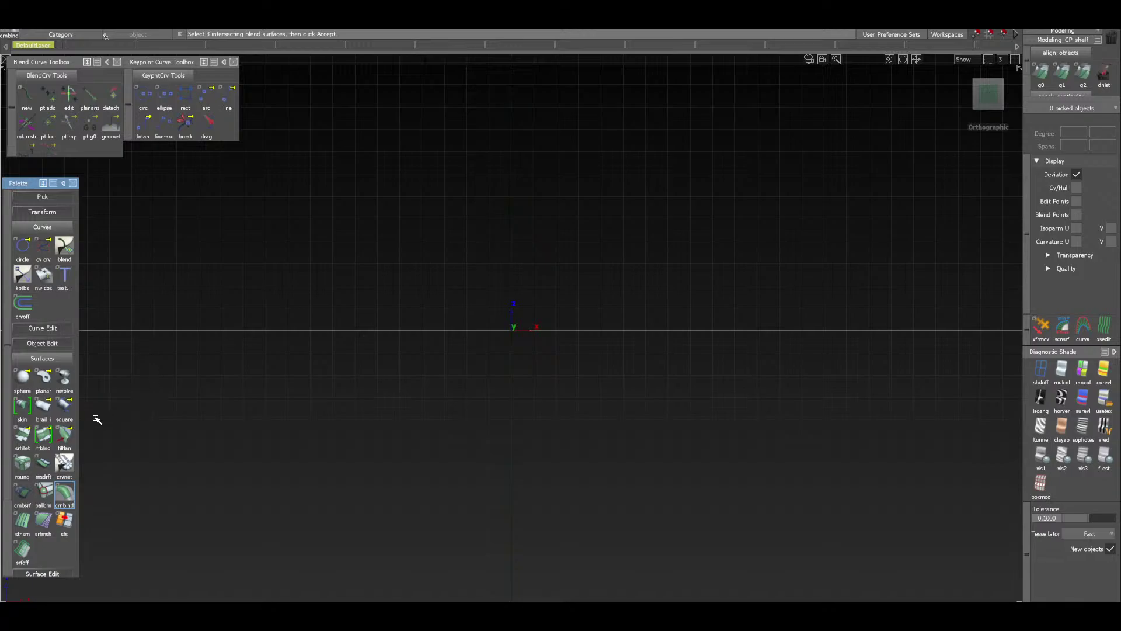
drag(51, 411, 127, 452)
drag(48, 385, 48, 385)
drag(64, 444, 126, 453)
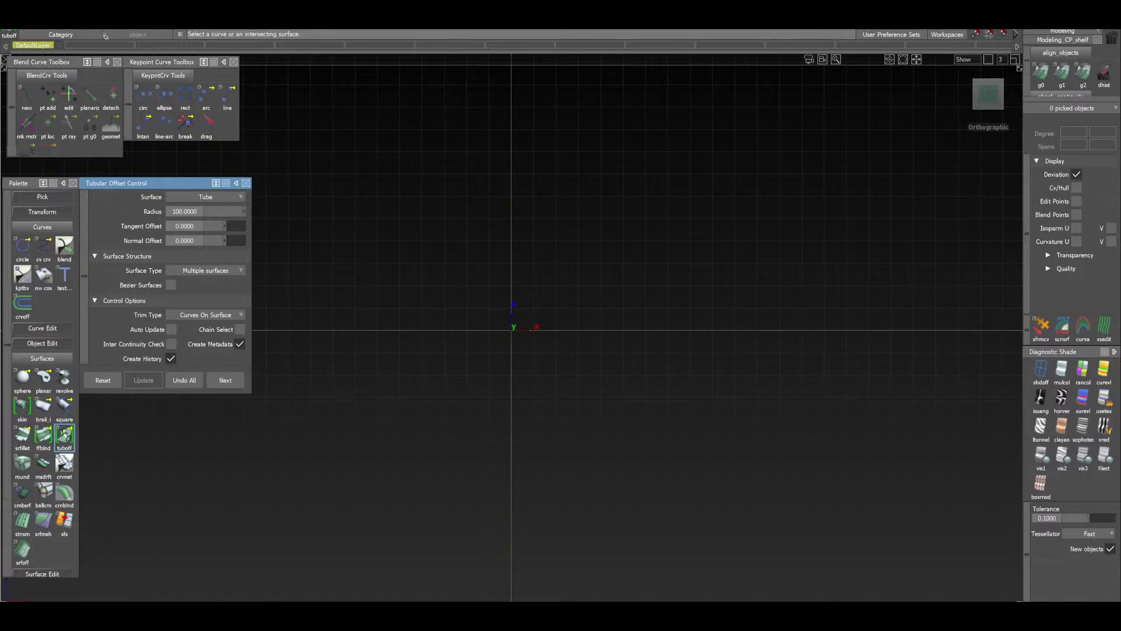
click(180, 569)
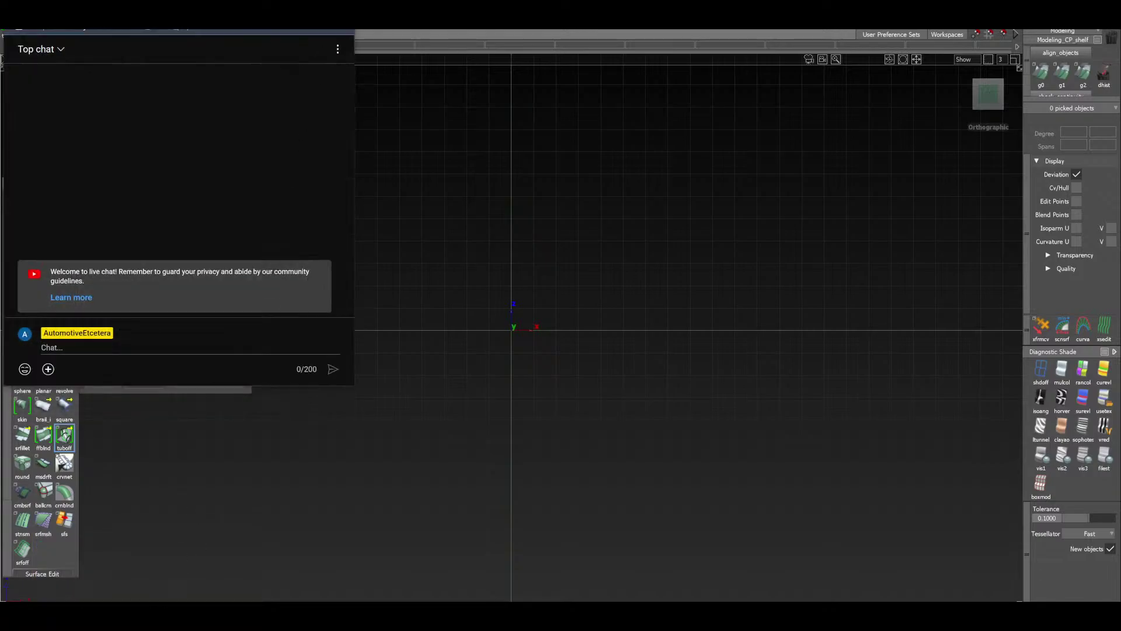
click(290, 11)
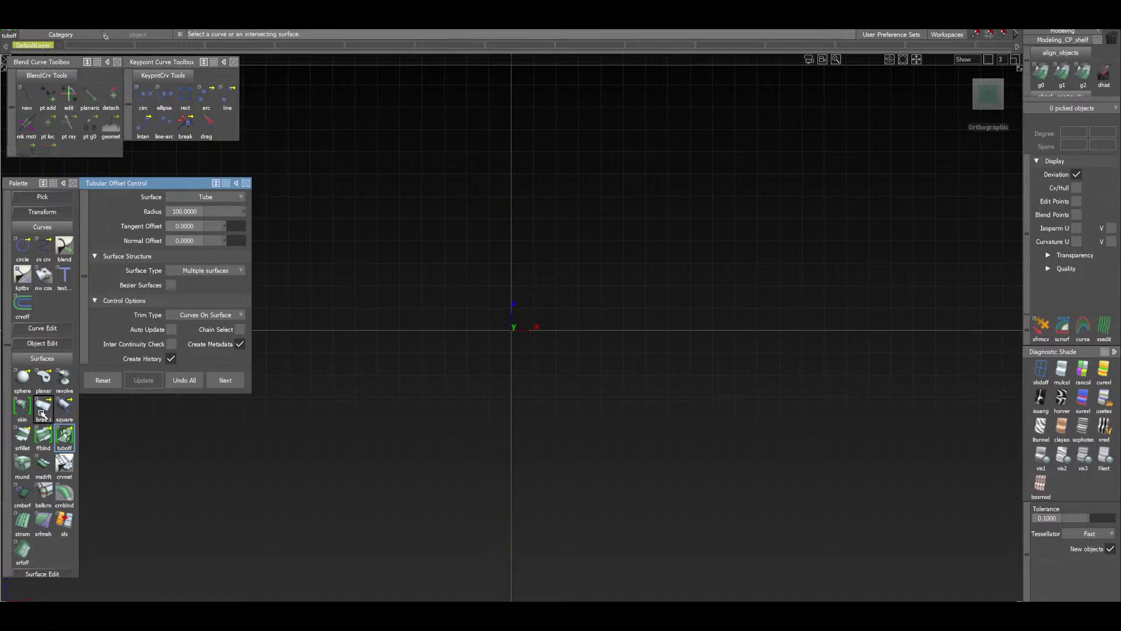
click(246, 184)
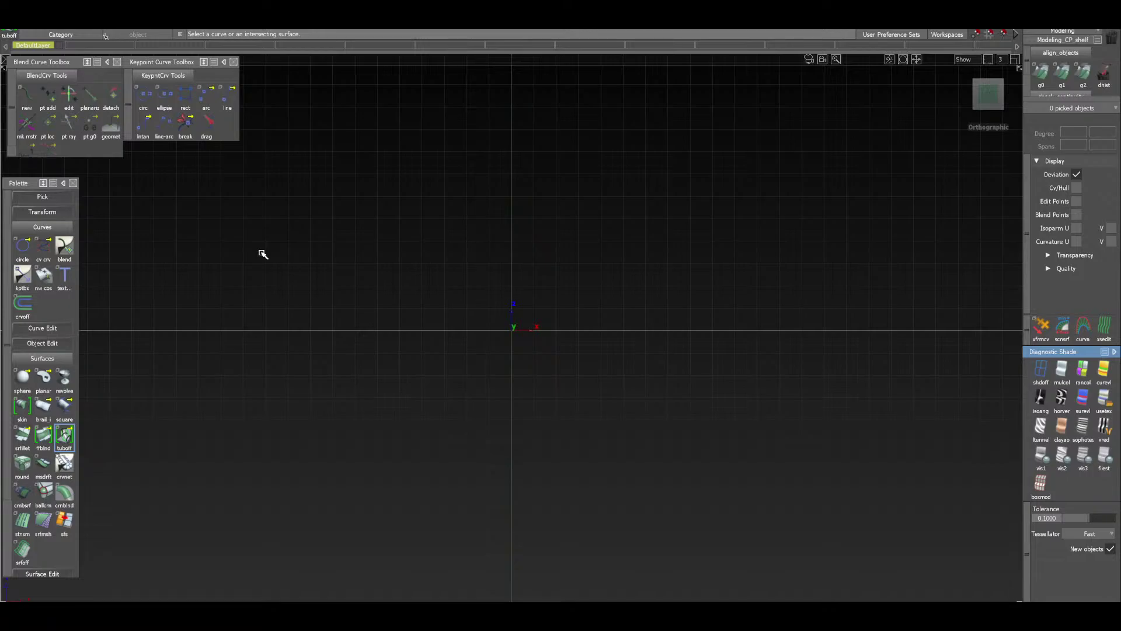
Draw a straight vertical CV curve with two points, starting at the origin and running up the blue axis
click(44, 247)
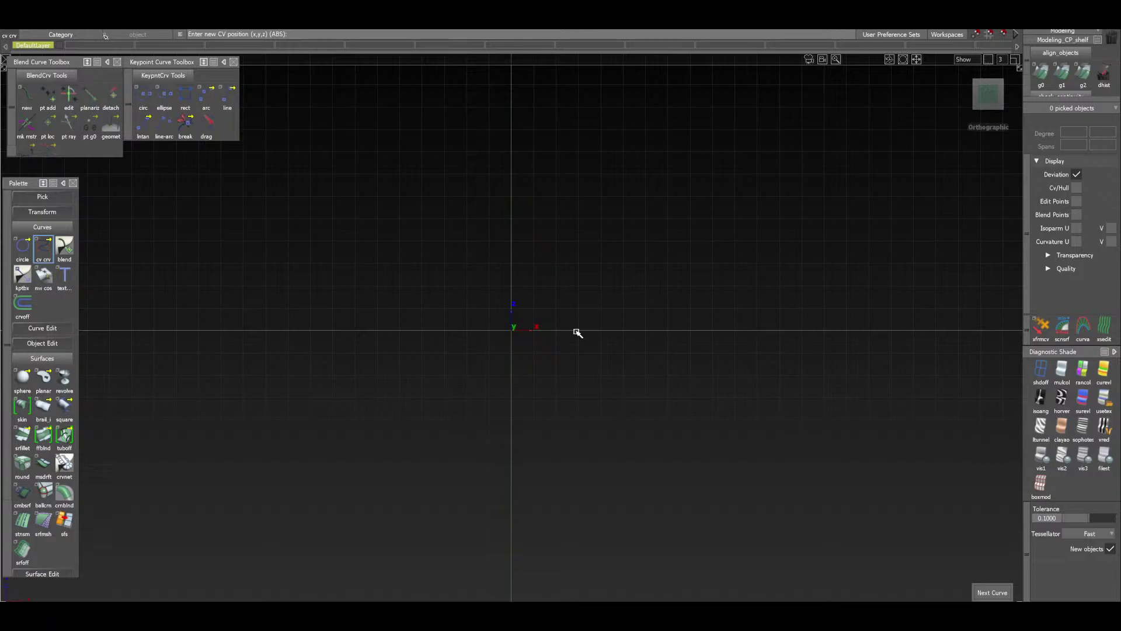
drag(578, 332, 512, 336)
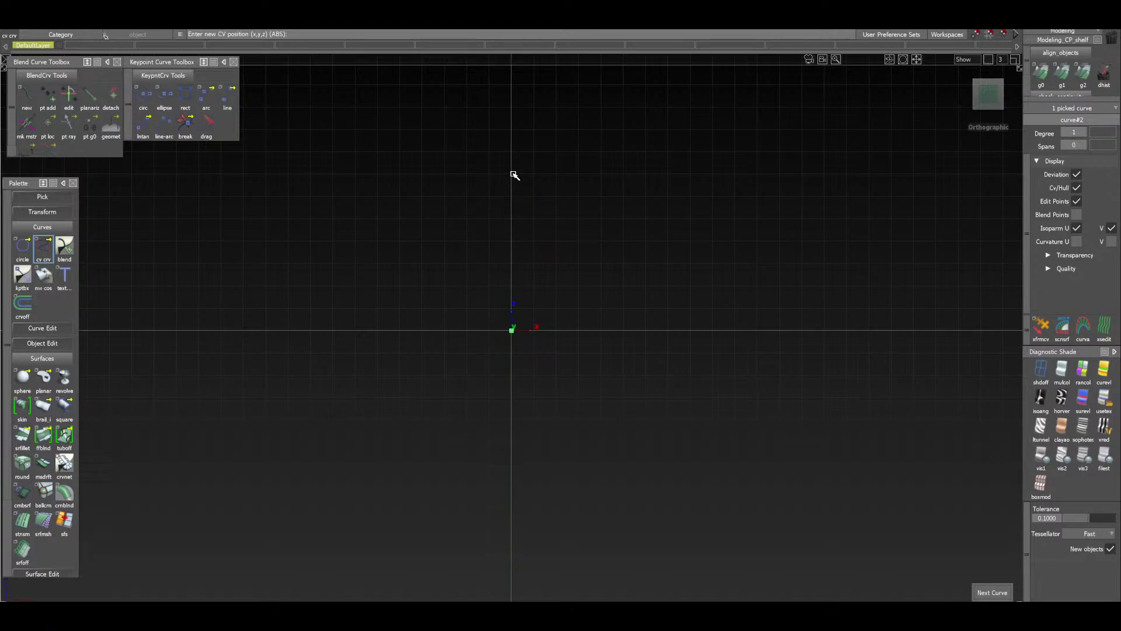
right_drag(513, 173, 536, 124)
key(space)
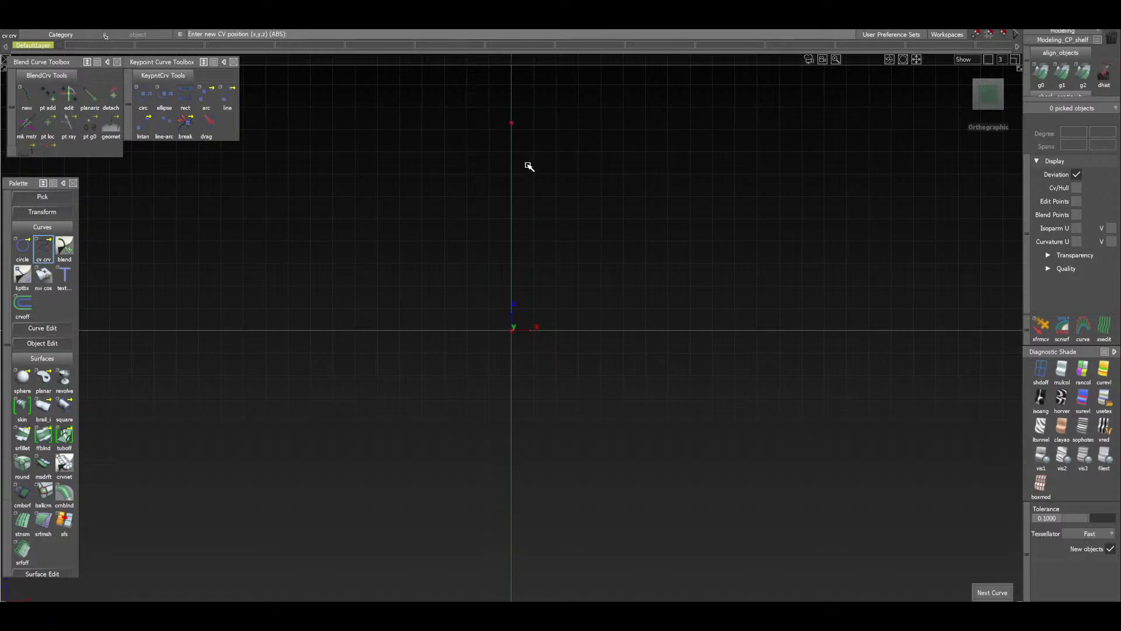
Draw a second, shorter straight CV curve from the origin horizontally along the positive red axis and leave it unpicked
click(513, 183)
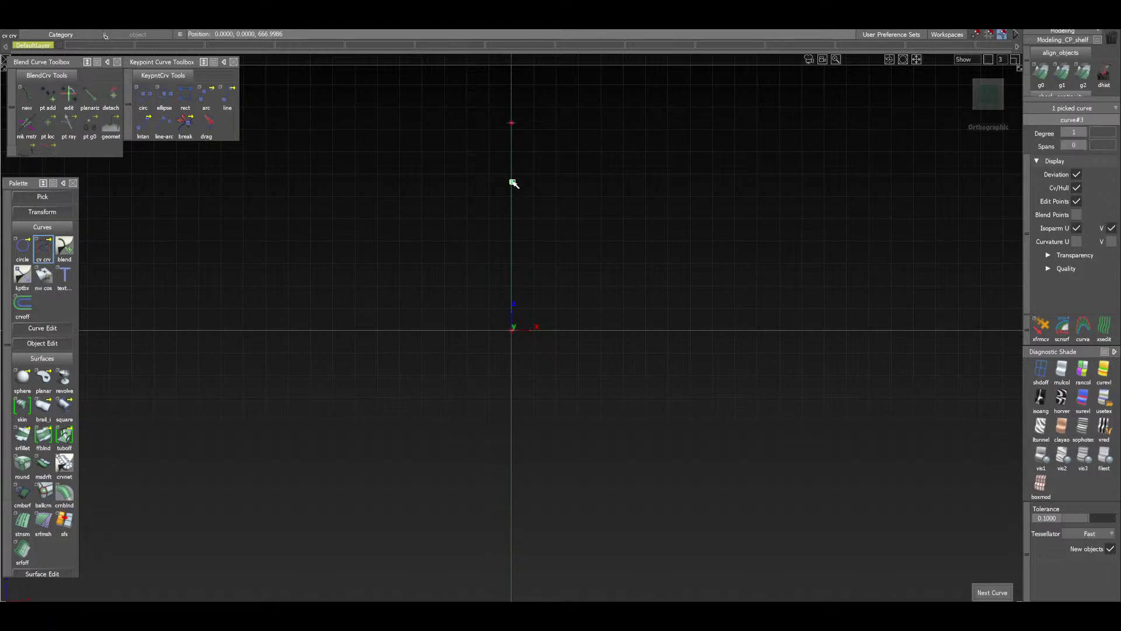
drag(513, 183, 535, 333)
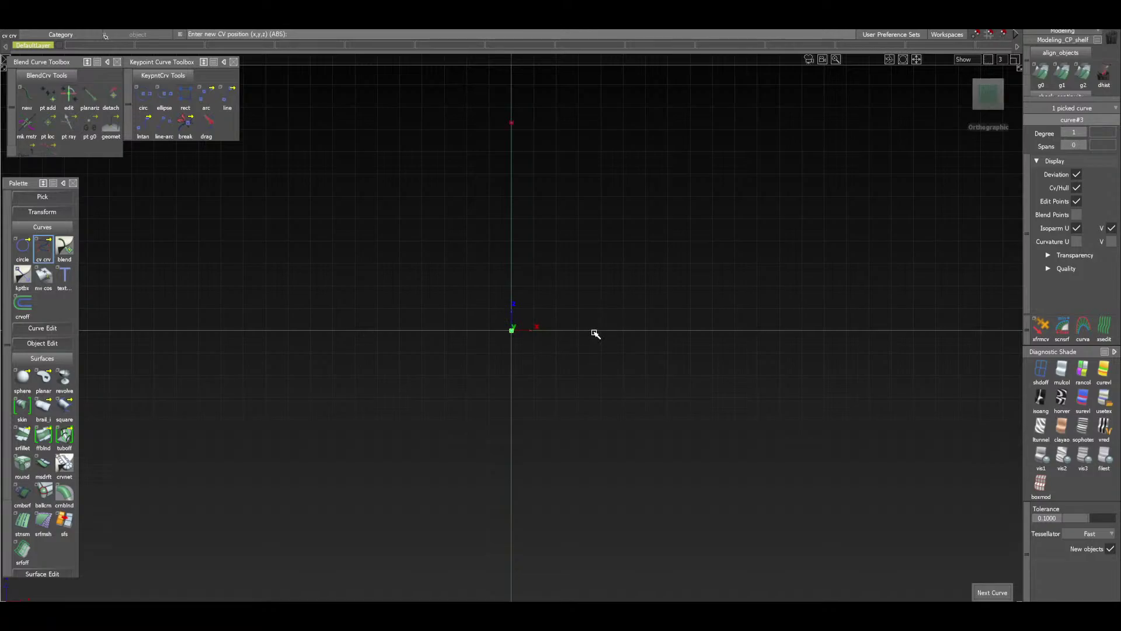
drag(596, 334, 611, 331)
ctrl+shift+drag(559, 337, 557, 348)
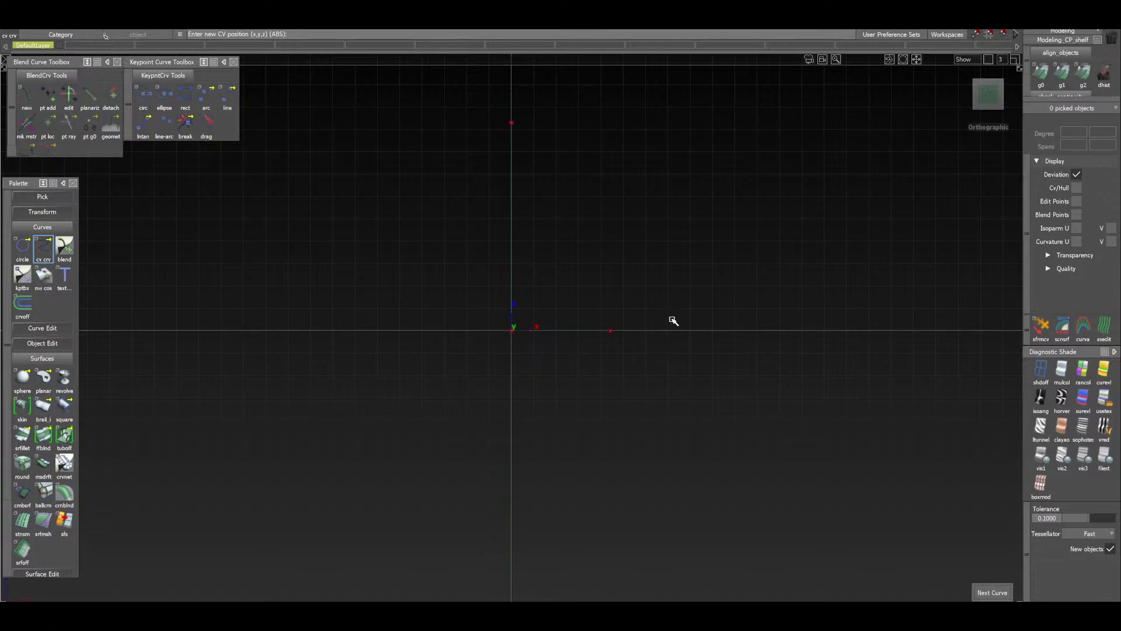
alt+shift+drag(625, 320, 605, 383)
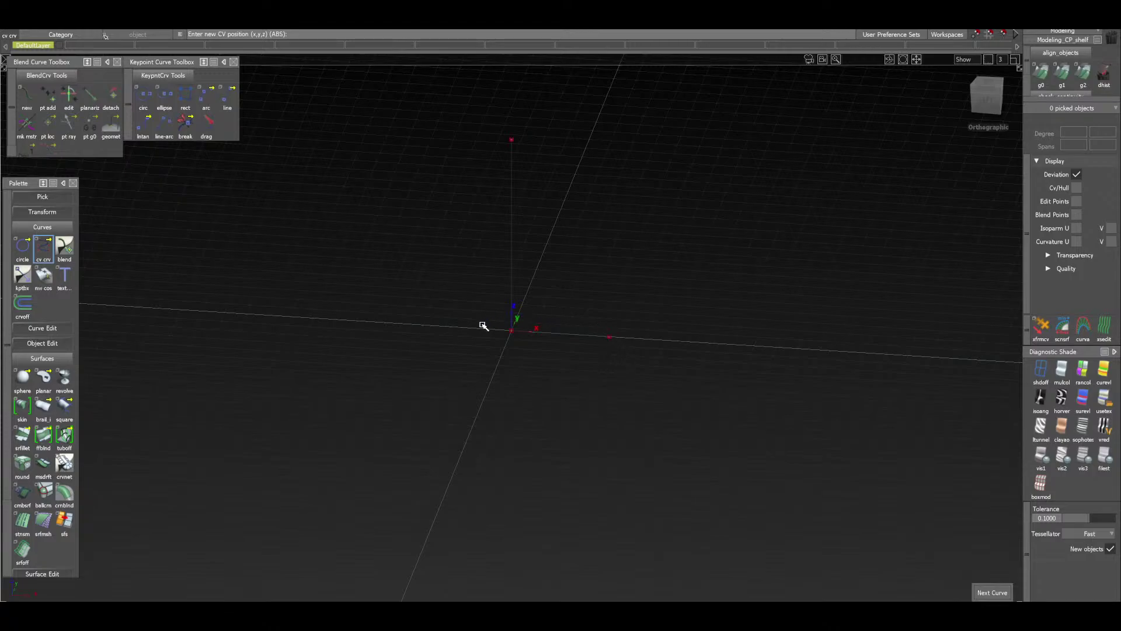
ctrl+shift+drag(683, 274, 653, 298)
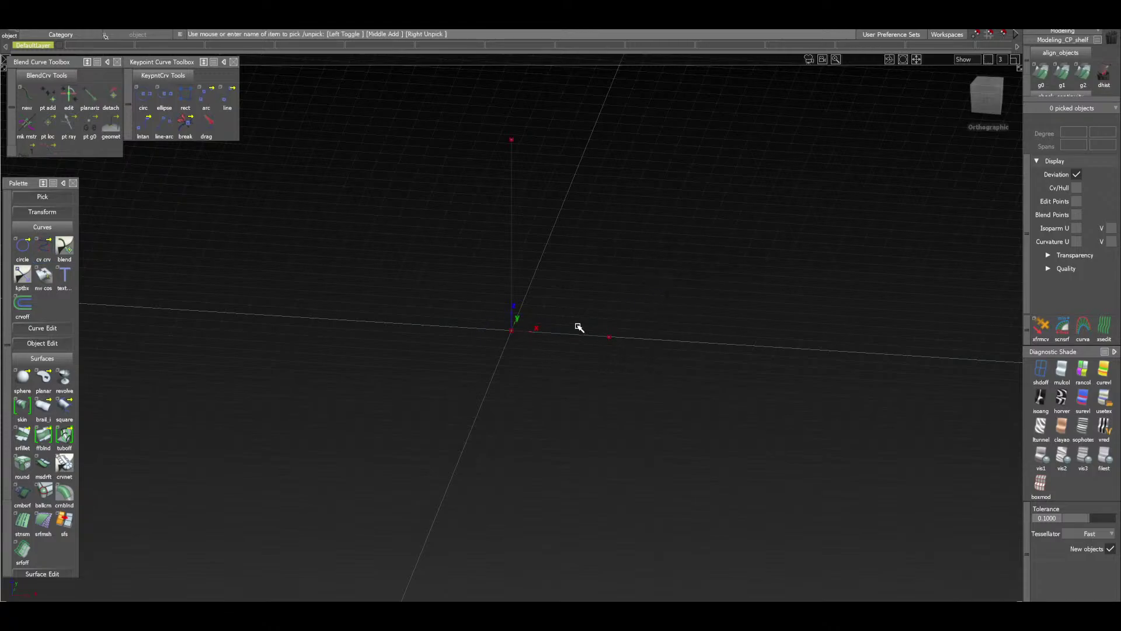
drag(576, 325, 586, 358)
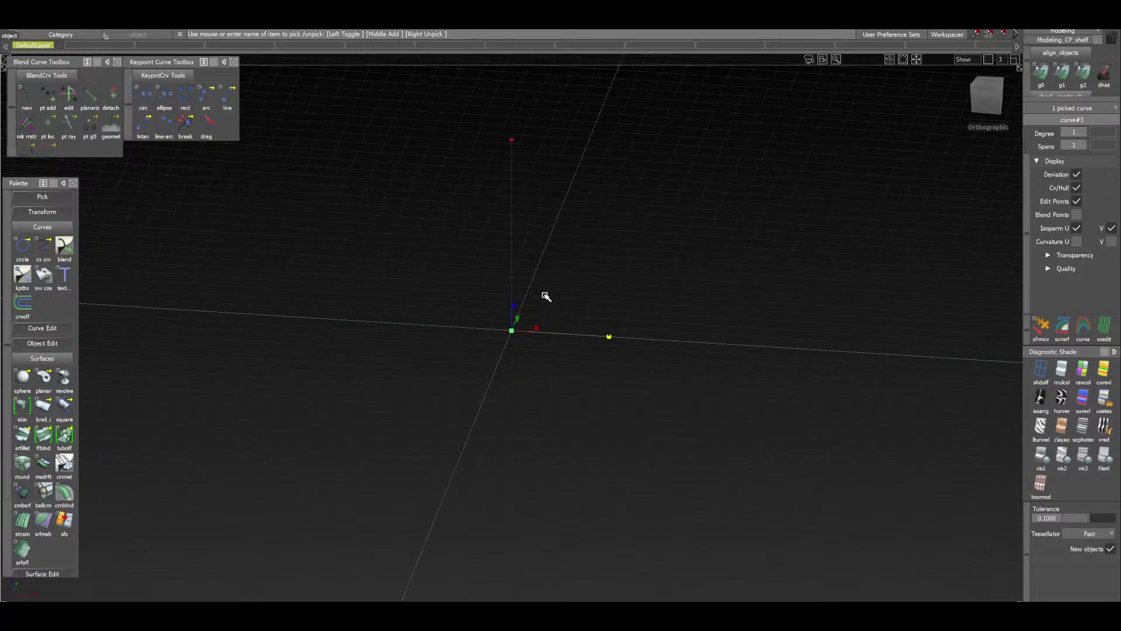
click(987, 100)
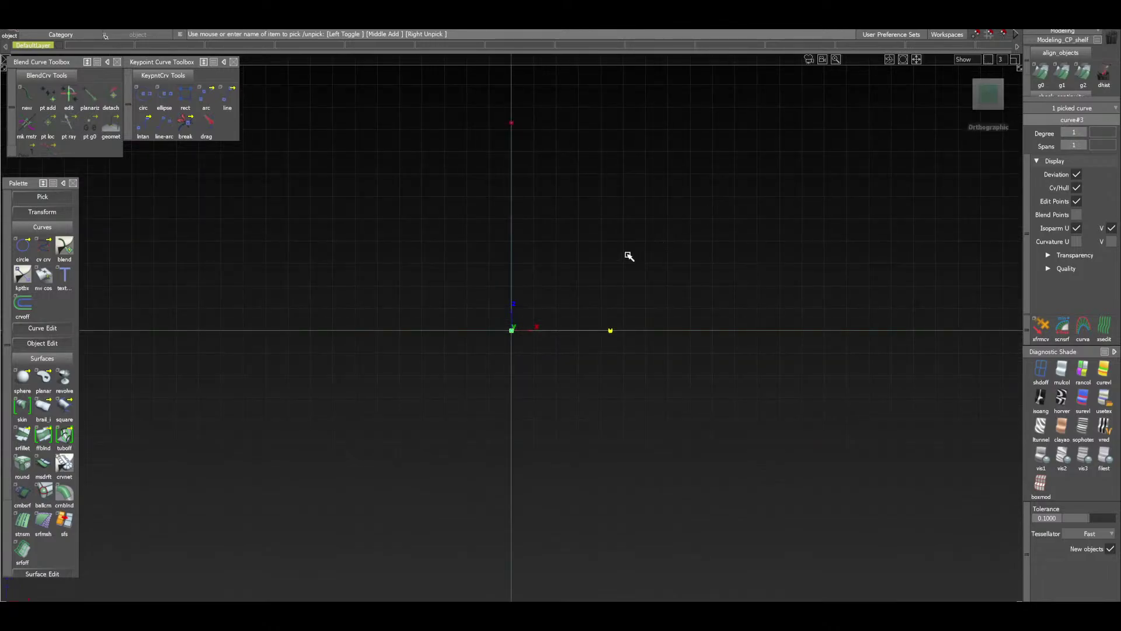
ctrl+shift+right_click(755, 319)
ctrl+shift+right_click(755, 315)
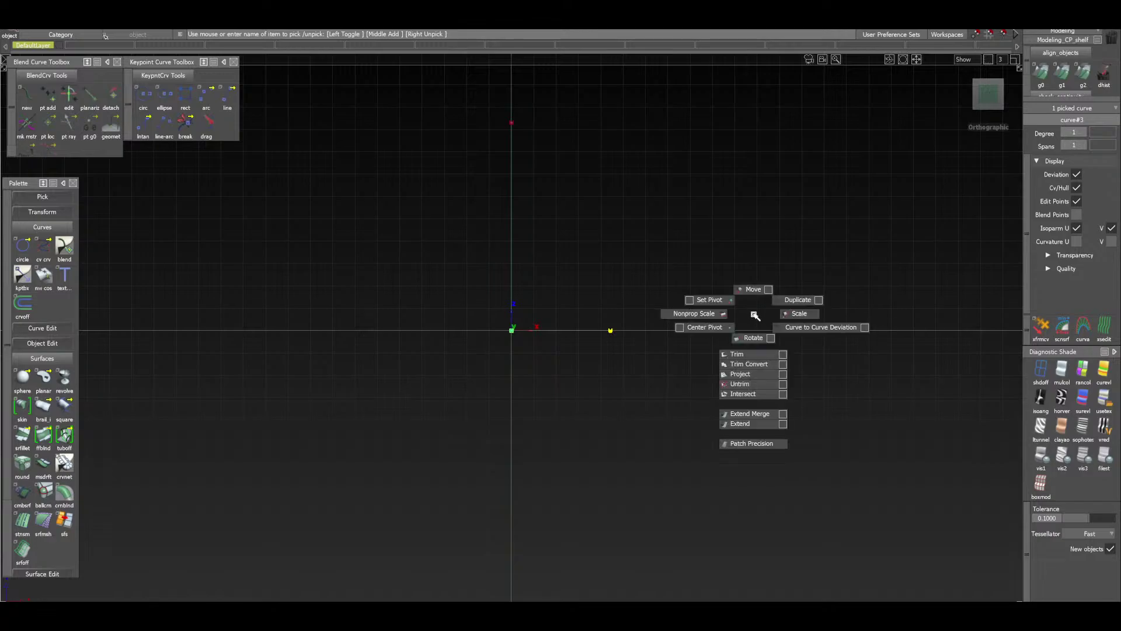
ctrl+shift+right_click(755, 315)
ctrl+shift+right_drag(755, 315, 725, 301)
ctrl+shift+drag(724, 300, 724, 299)
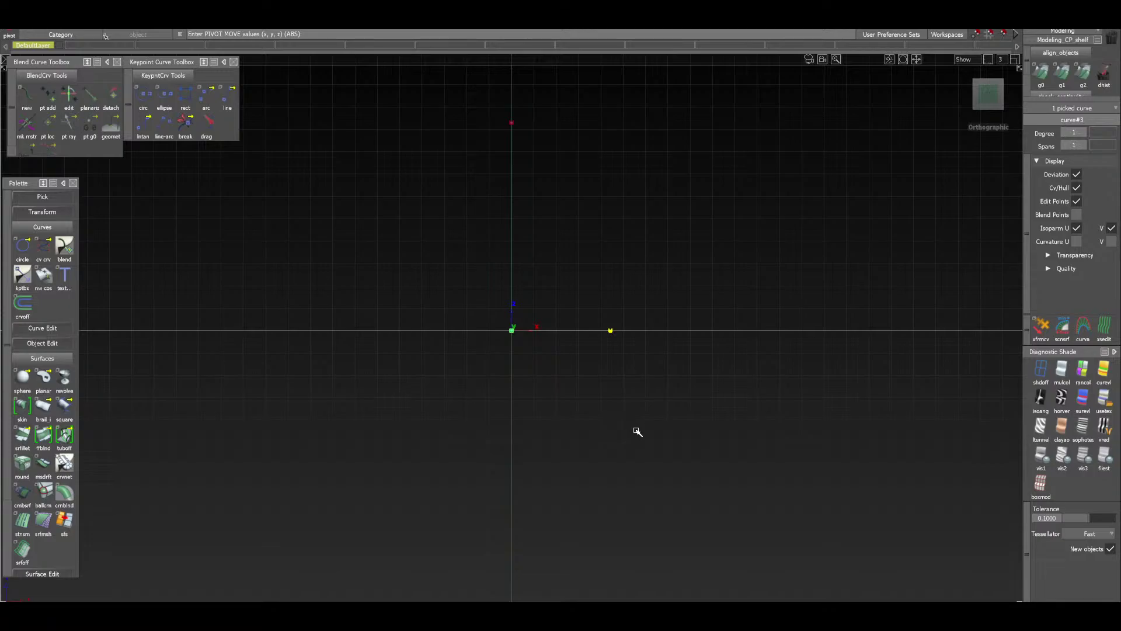
click(643, 193)
ctrl+shift+drag(743, 269, 694, 288)
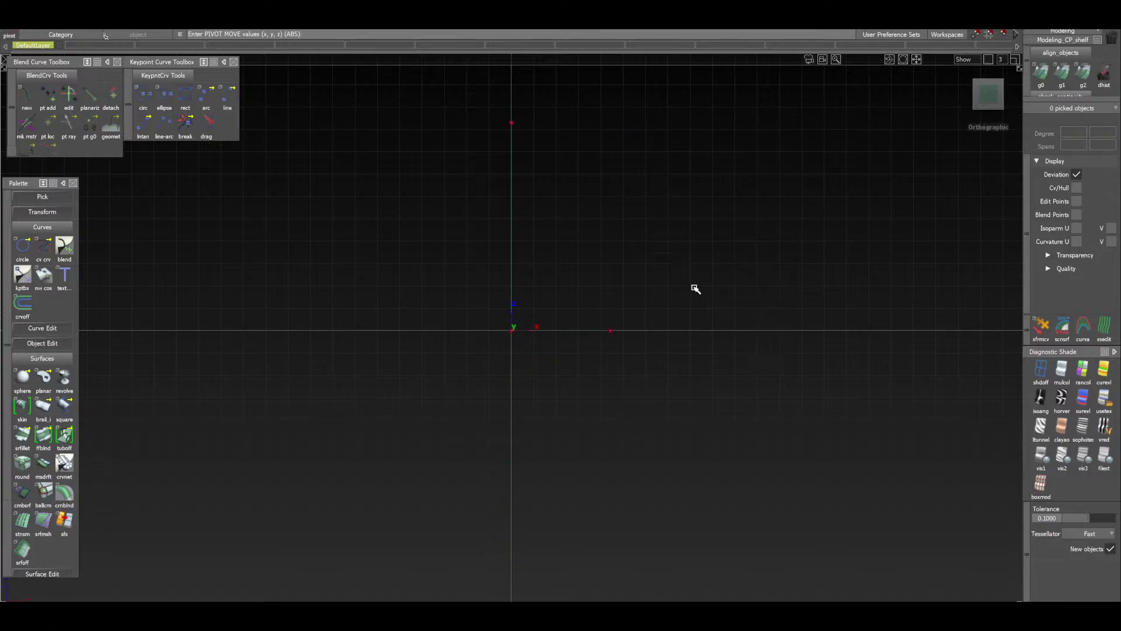
Pick both the vertical and horizontal curves and place their pivot at the shared corner at the origin
drag(468, 154, 540, 188)
drag(551, 321, 649, 367)
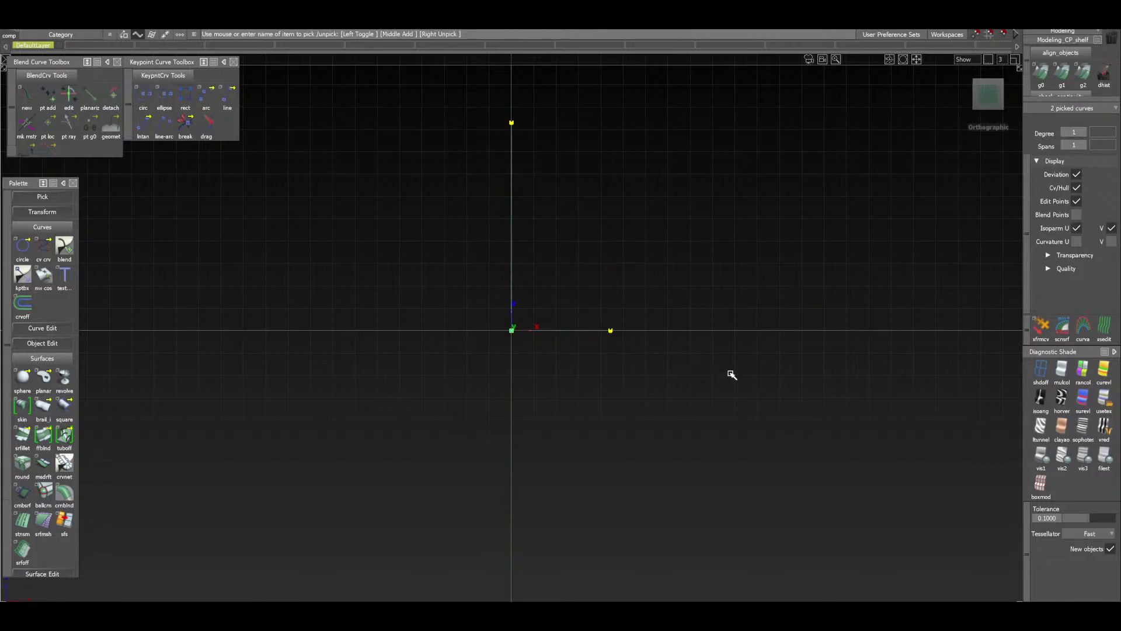
ctrl+shift+middle_drag(732, 374, 696, 365)
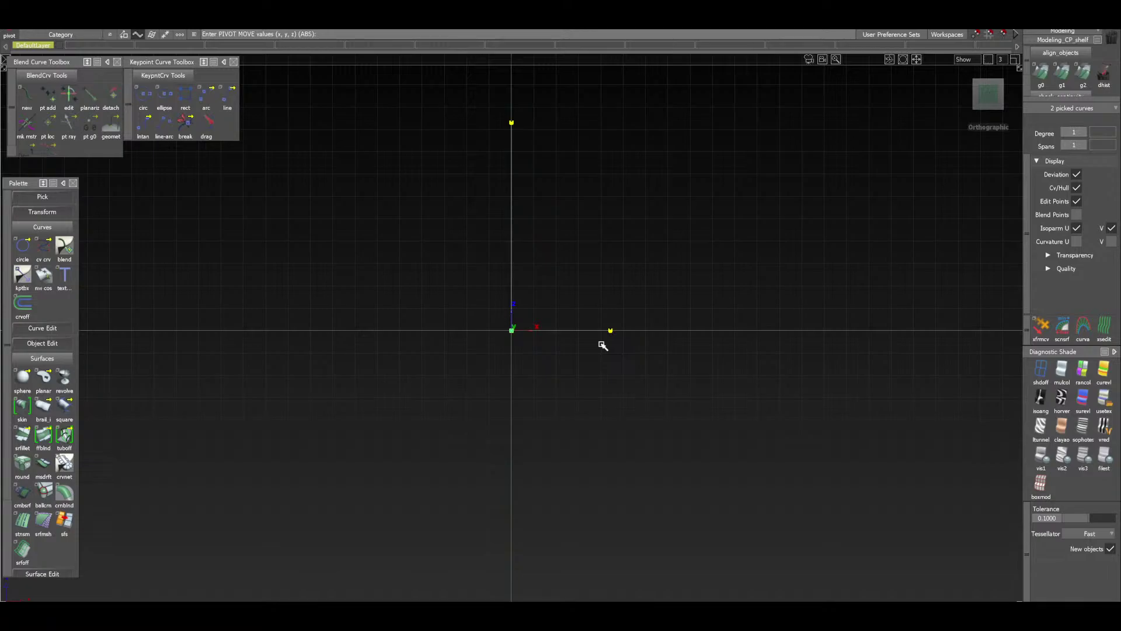
drag(594, 332, 364, 347)
Rotate both curves together clockwise about the origin so they tilt off the grid axes, and deselect them
ctrl+shift+click(729, 266)
ctrl+shift+drag(729, 266, 728, 290)
middle_drag(721, 278, 777, 280)
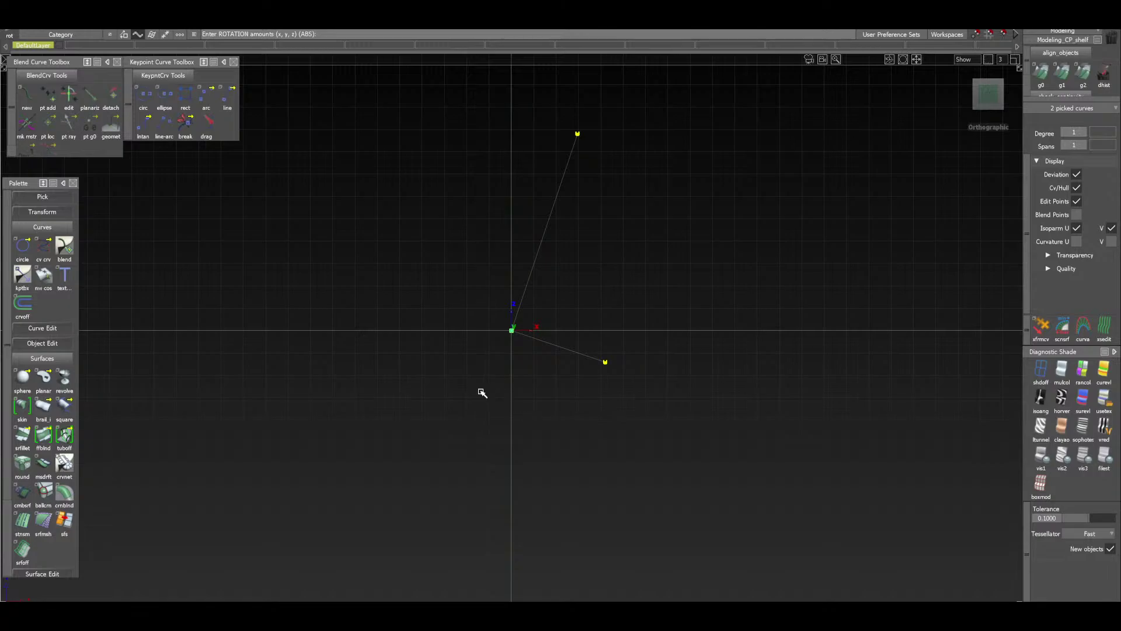
ctrl+shift+drag(556, 483, 573, 315)
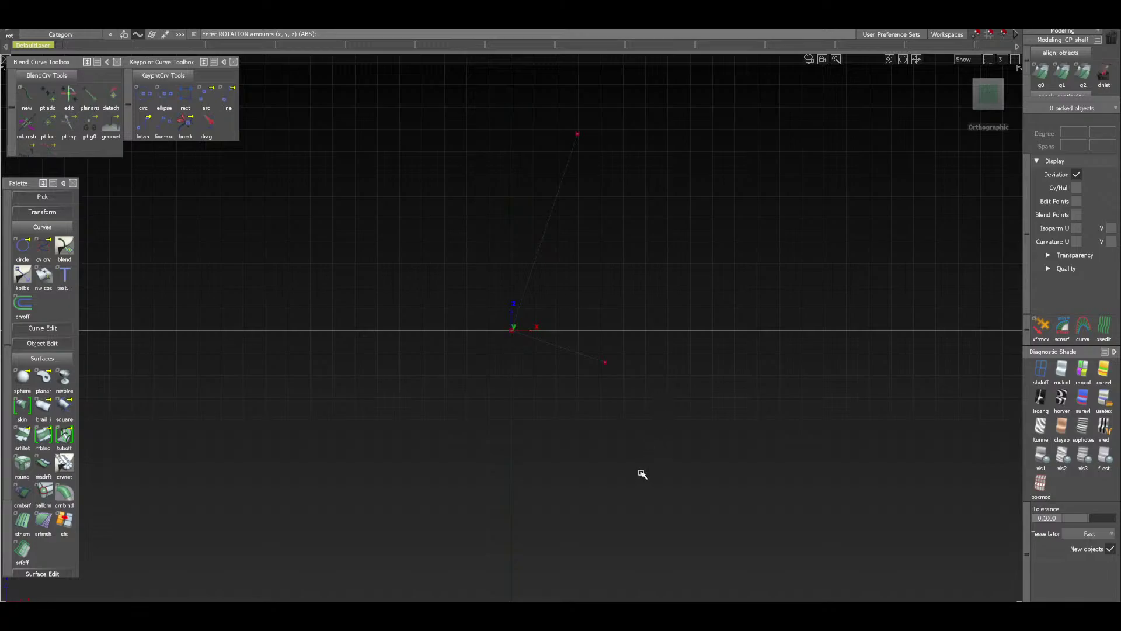
ctrl+shift+drag(645, 573, 647, 549)
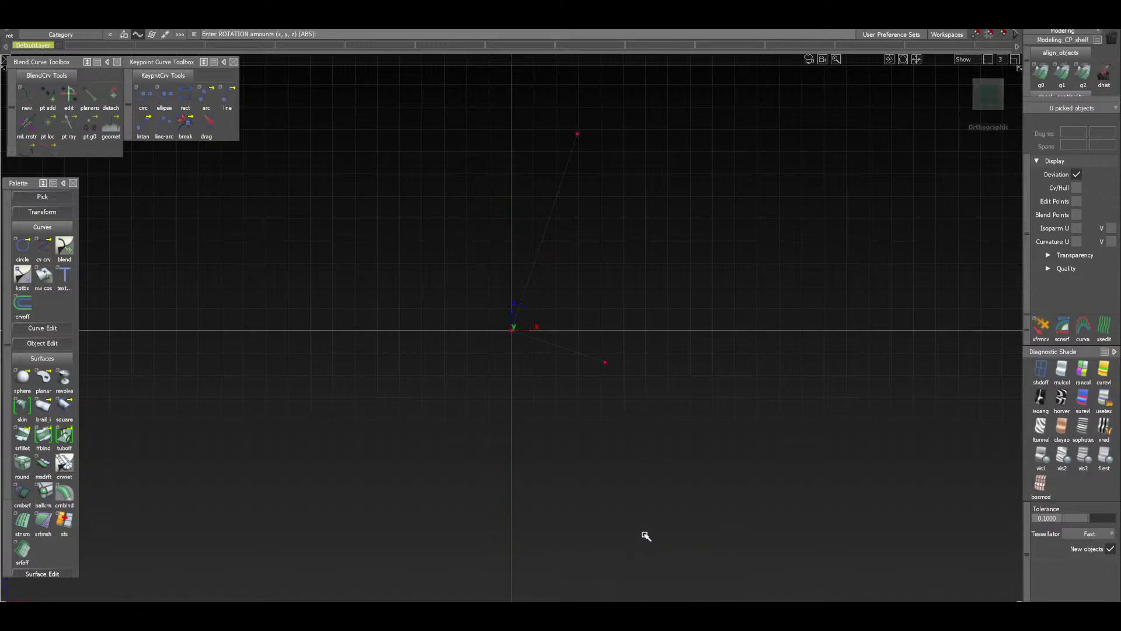
Build a rail surface with one rail, using the short curve as generation and the long curve as rail, and apply the usetex diagnostic shade
click(44, 414)
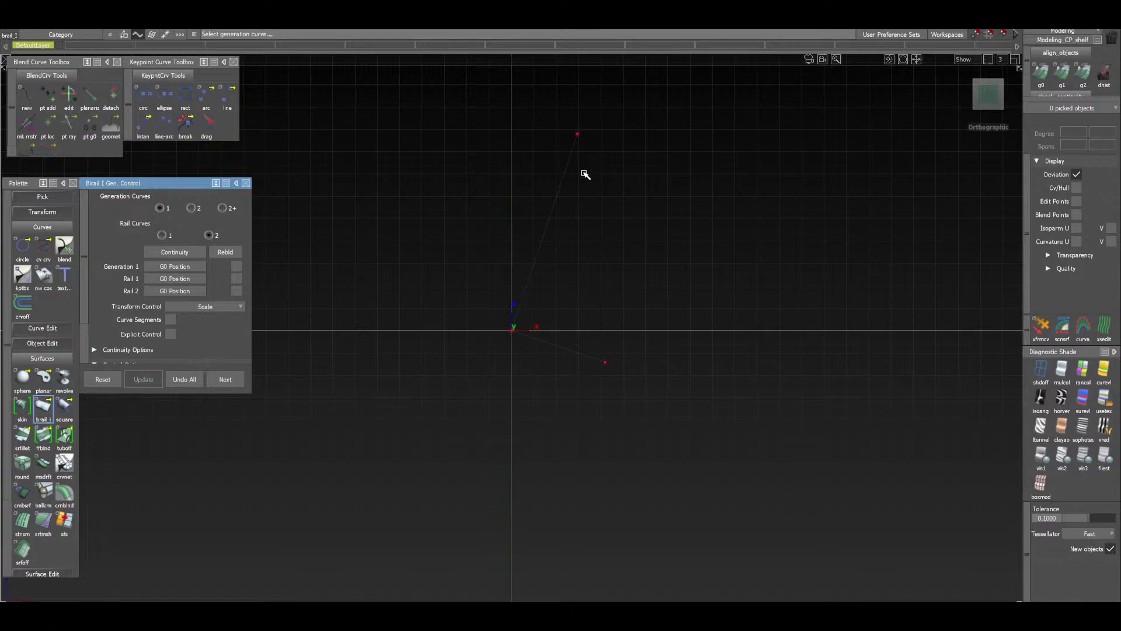
click(163, 235)
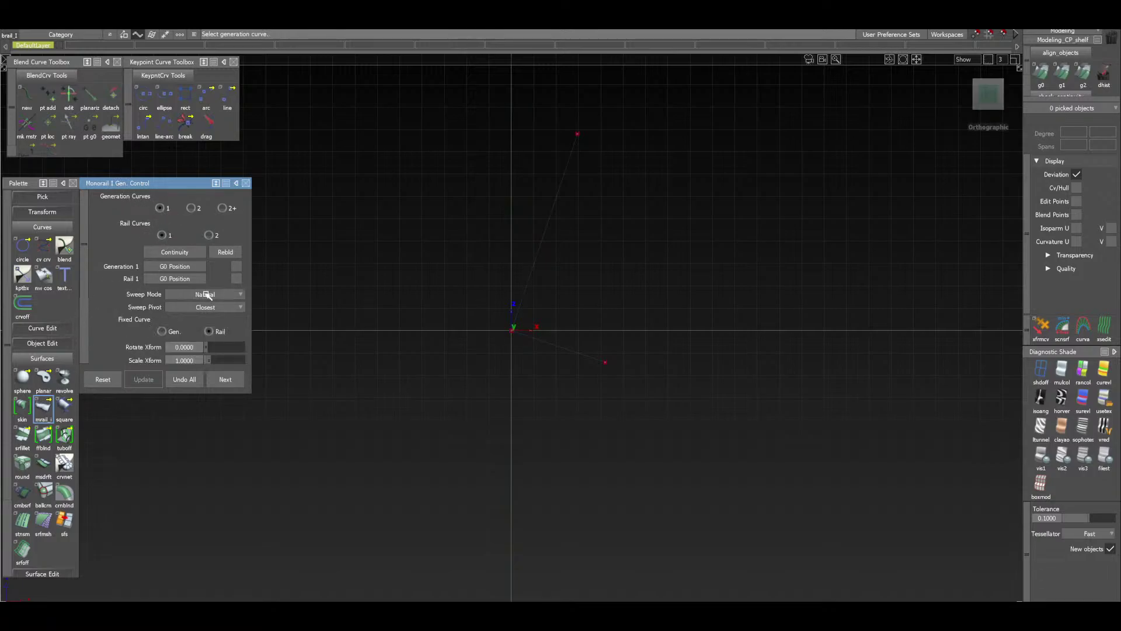
scroll(108, 309, down, 2)
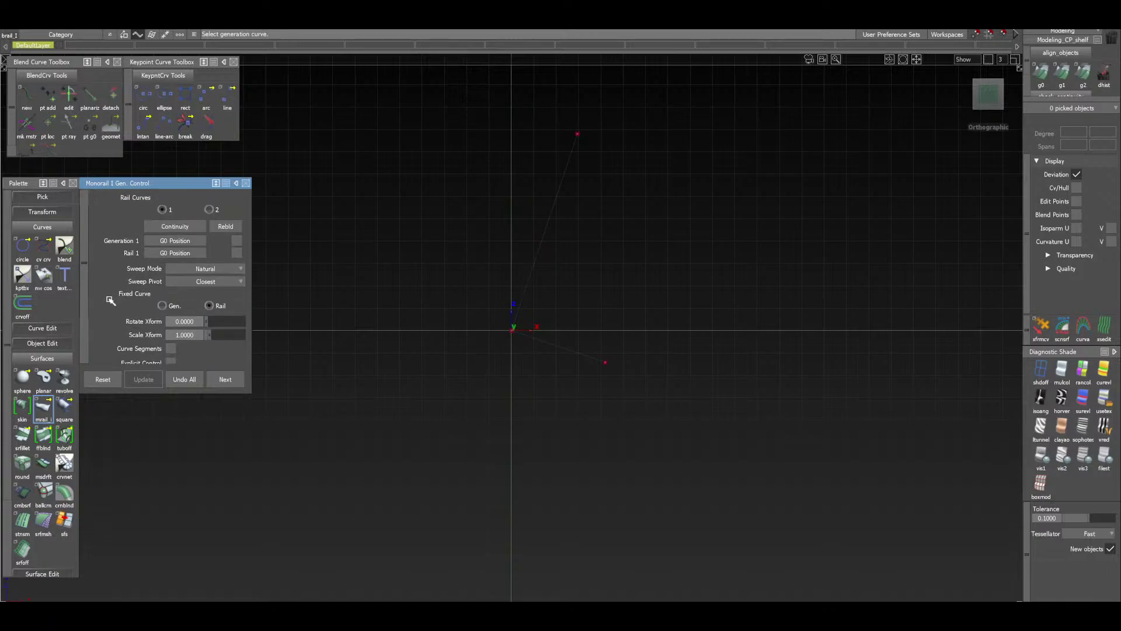
scroll(110, 300, up, 2)
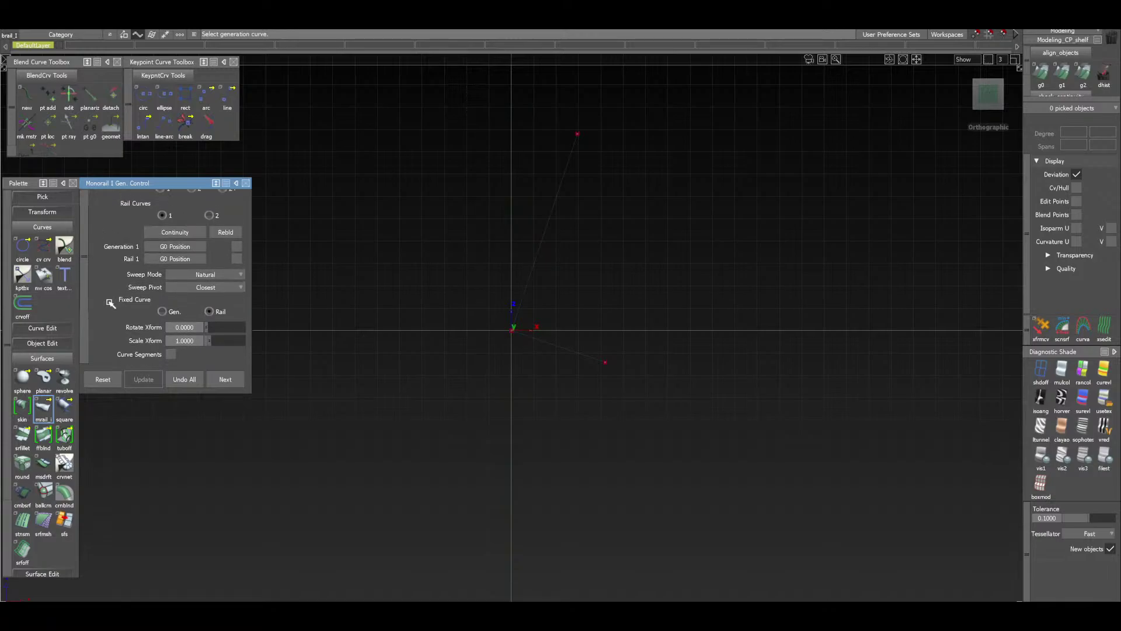
click(575, 354)
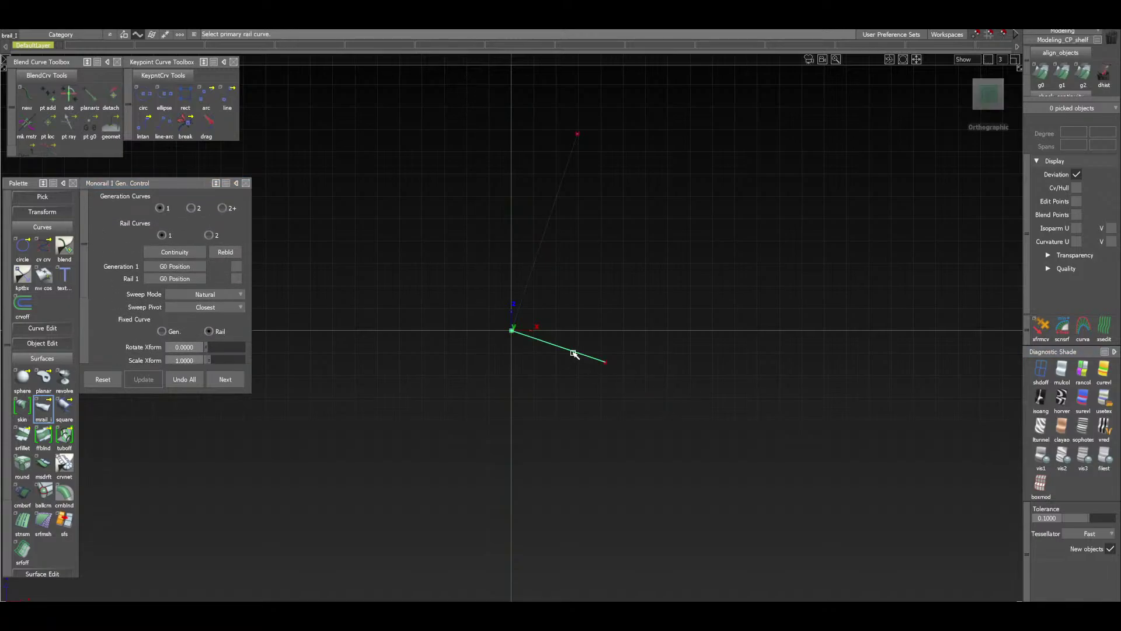
click(537, 262)
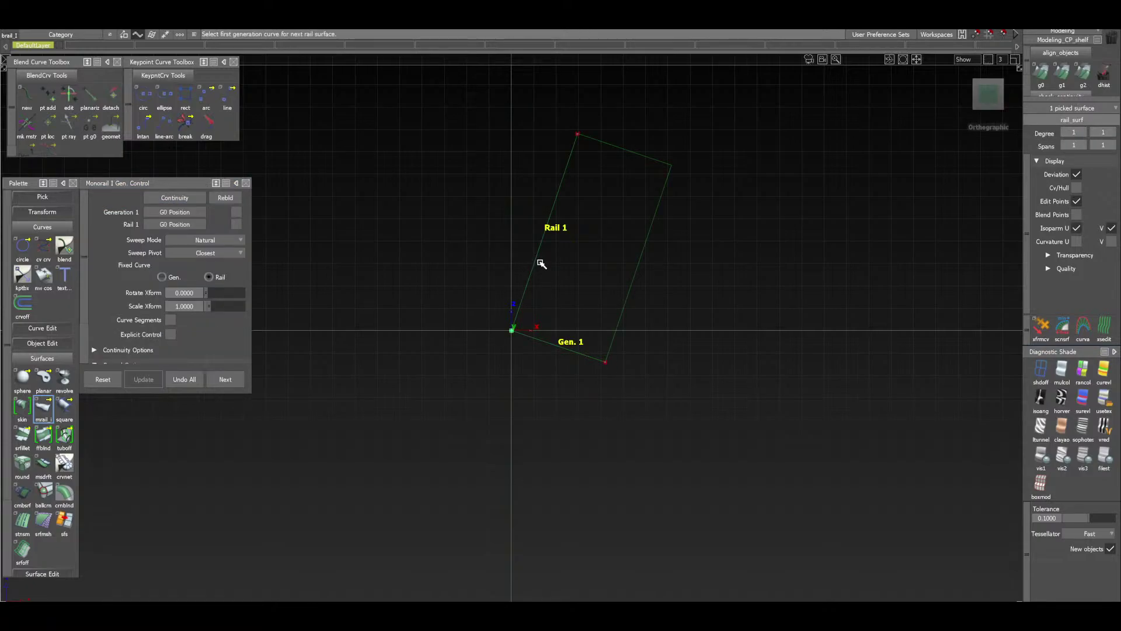
click(1104, 404)
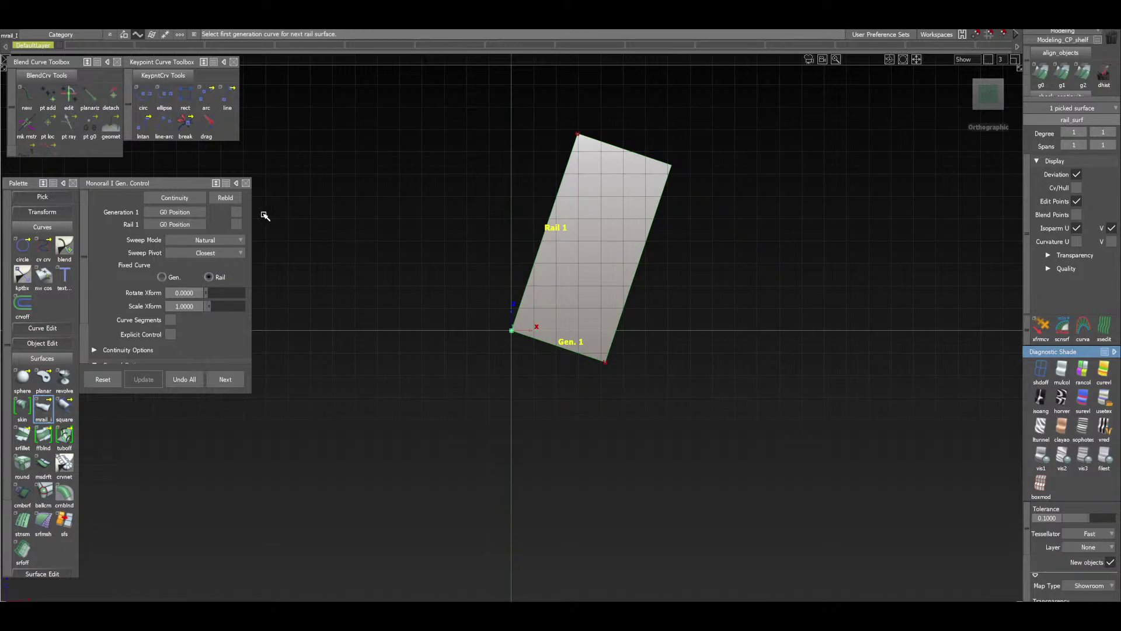
Set the monorail surface's Rotate Xform to 360 so the generation curve makes a full twist along the rail
scroll(112, 287, down, 1)
drag(113, 282, 116, 279)
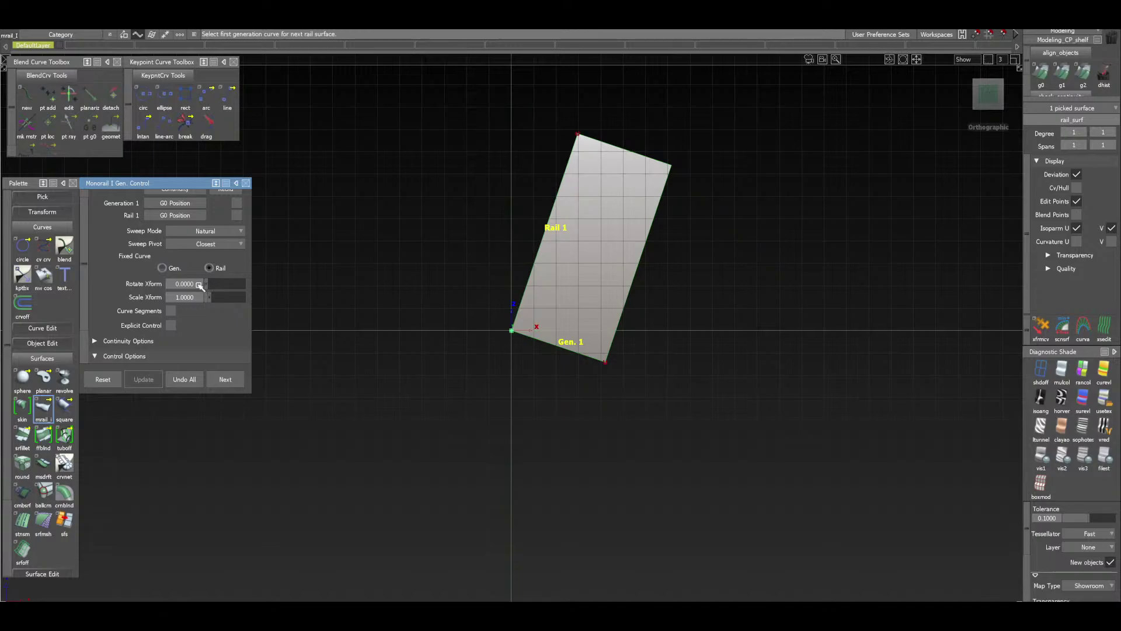
click(198, 284)
text(360)
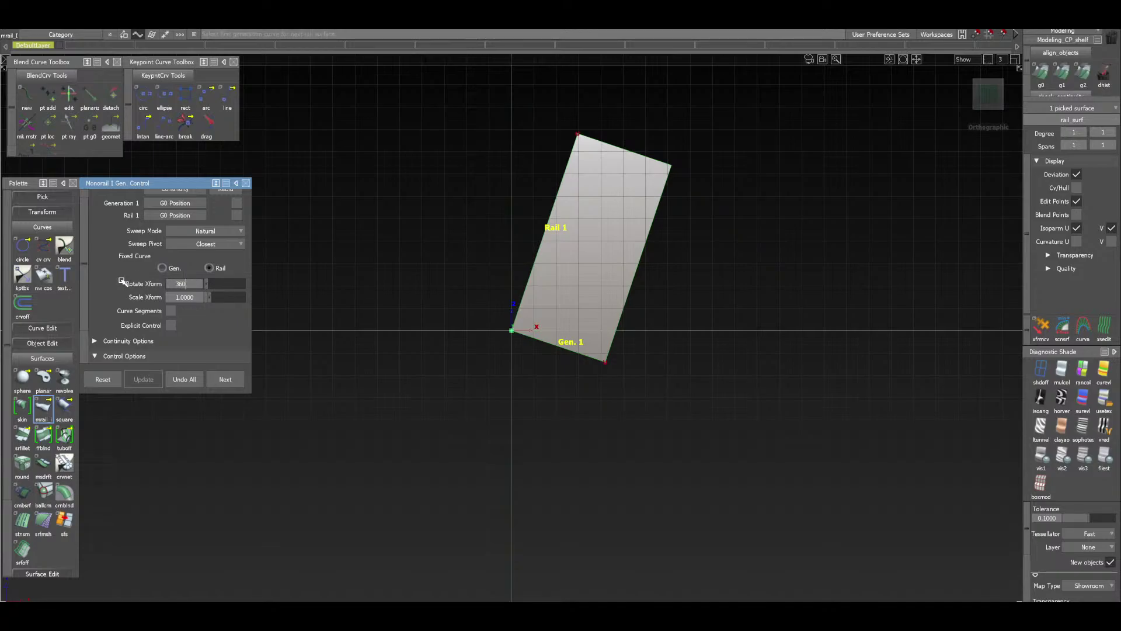
key(Return)
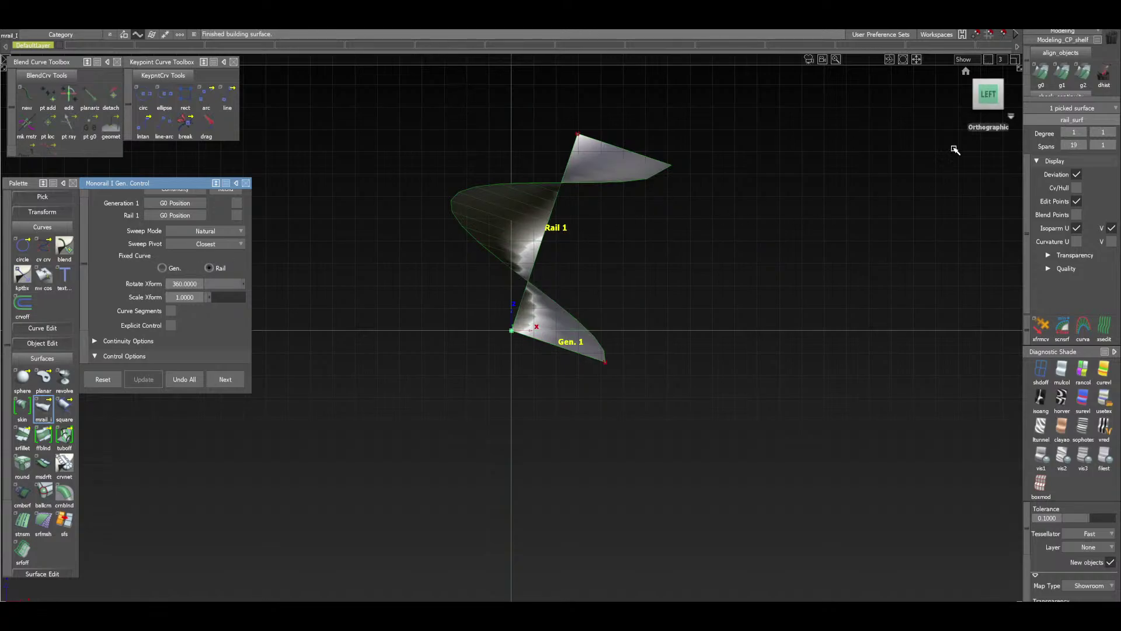
Refine the twisted surface's shading by setting the display tolerance to 0.0100 and the tessellator to Accurate
click(989, 96)
drag(990, 111, 967, 125)
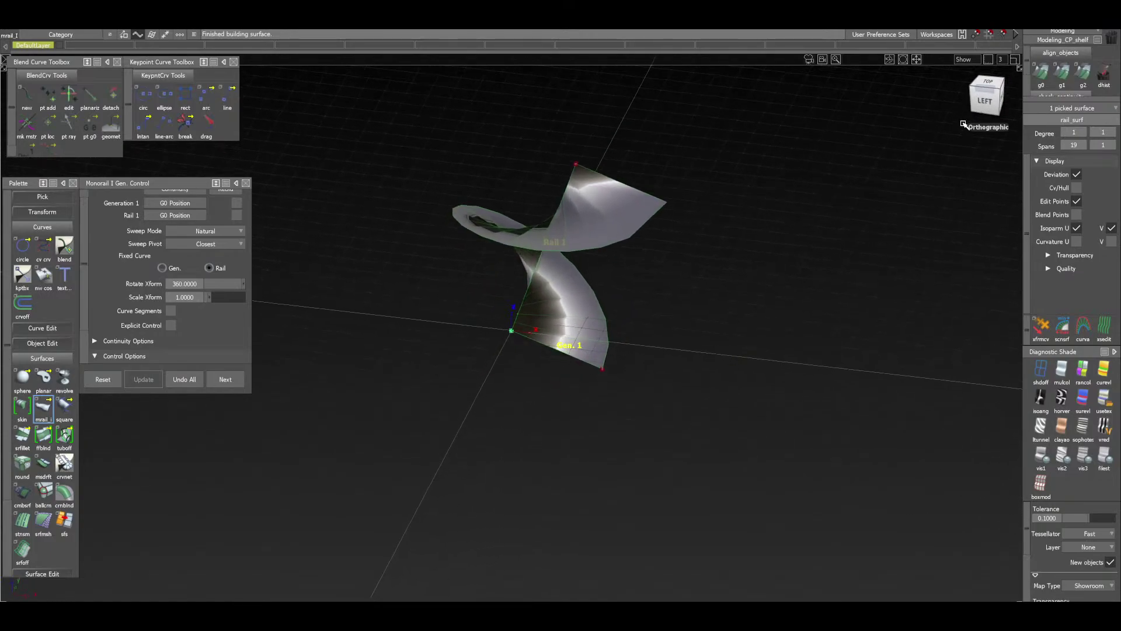
drag(1087, 520, 954, 491)
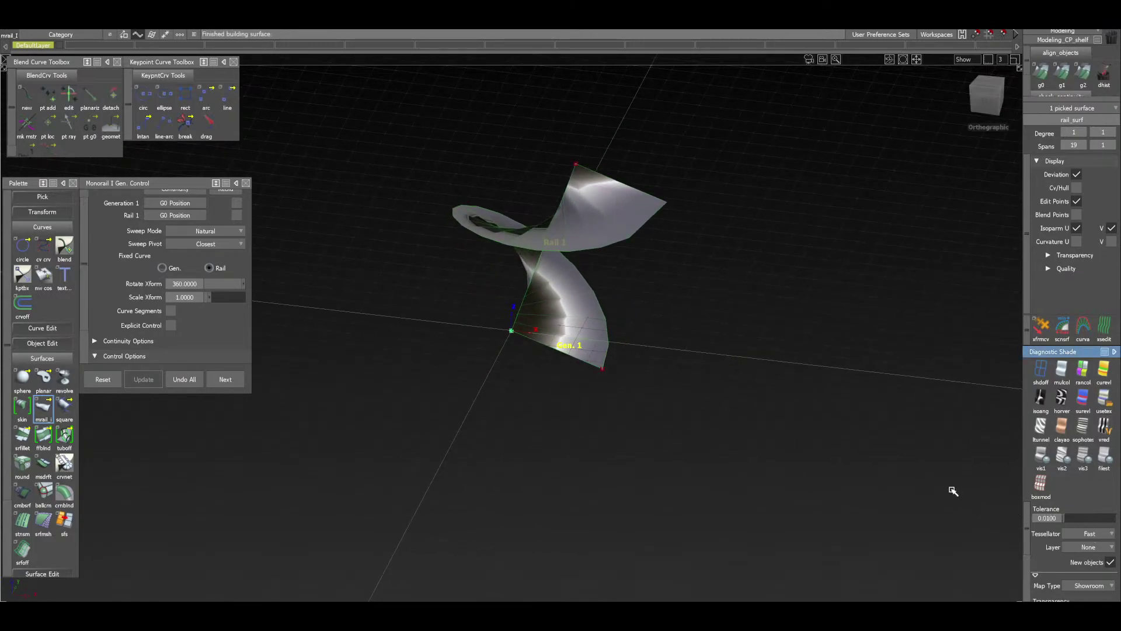
click(1085, 534)
click(1089, 560)
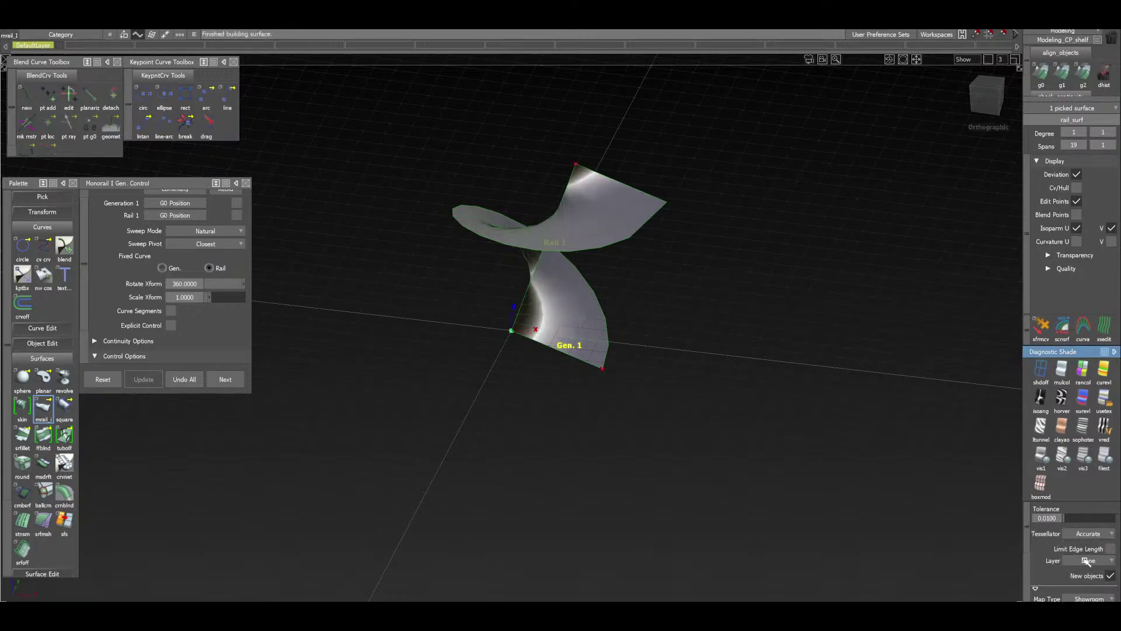
Try Explicit Control on the twisted monorail surface, then turn the option off again
click(993, 100)
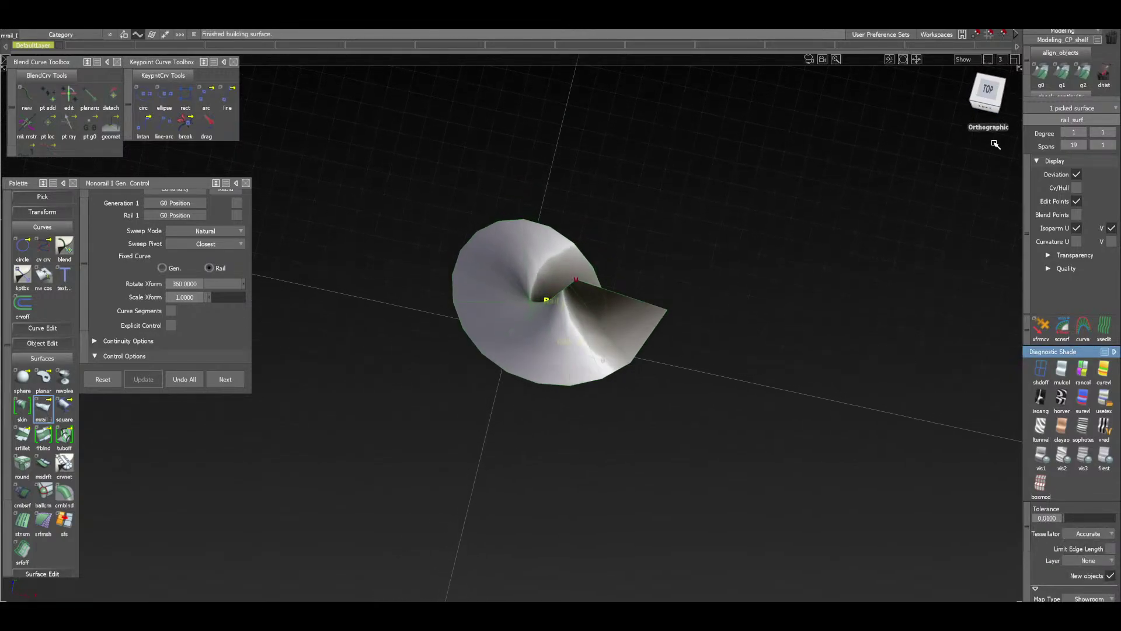
alt+shift+drag(996, 147, 492, 154)
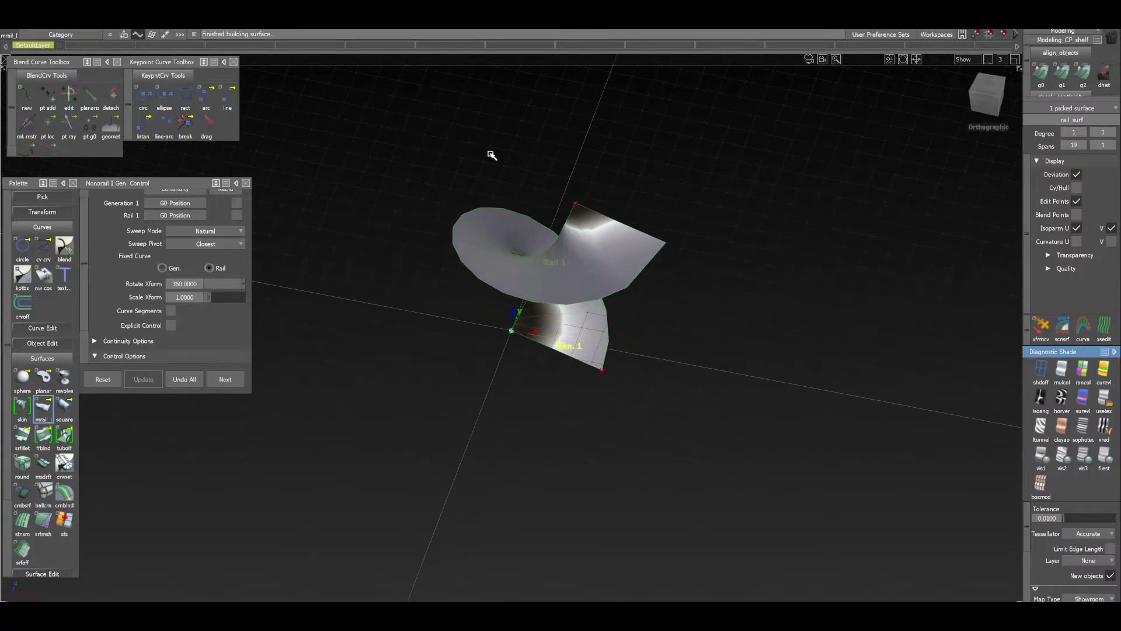
scroll(114, 298, down, 3)
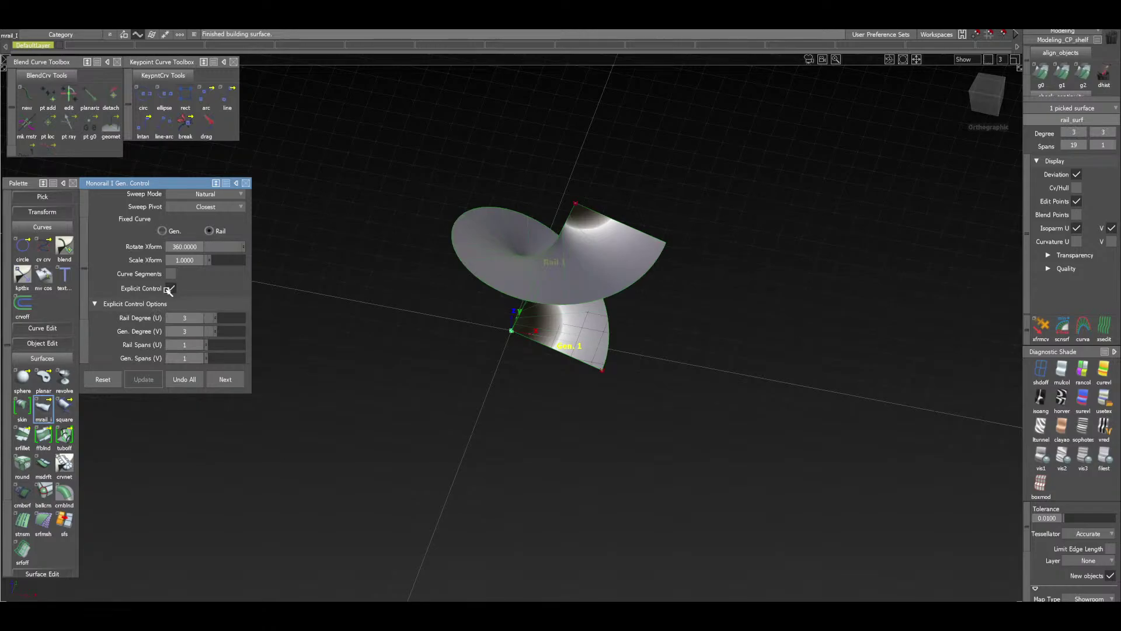
scroll(109, 243, up, 3)
scroll(110, 257, down, 2)
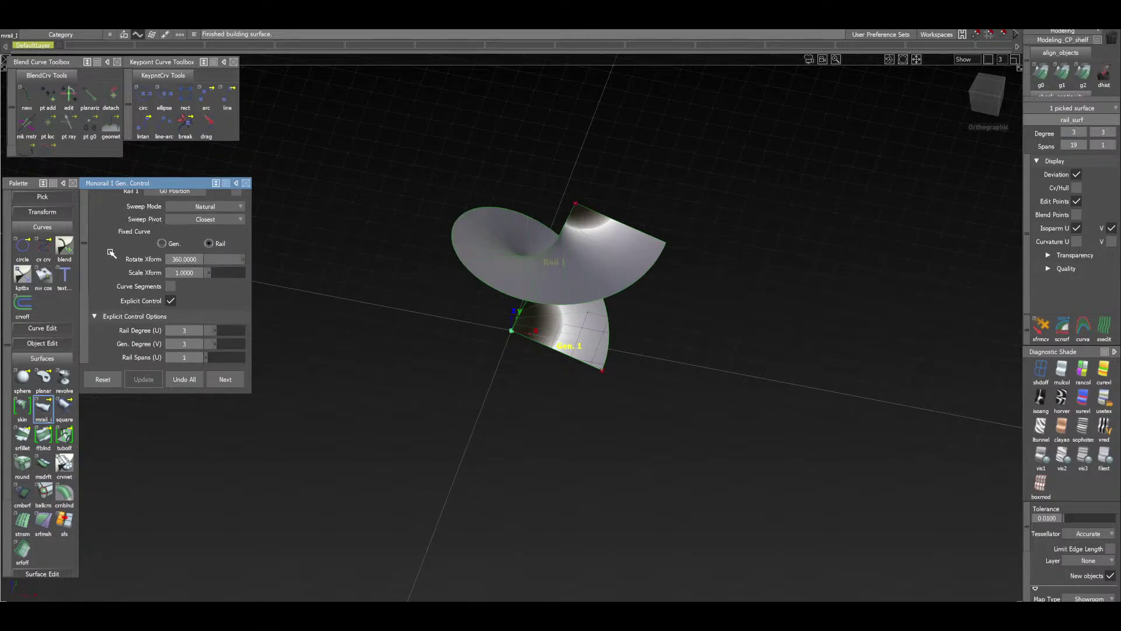
scroll(110, 280, up, 3)
scroll(110, 279, down, 2)
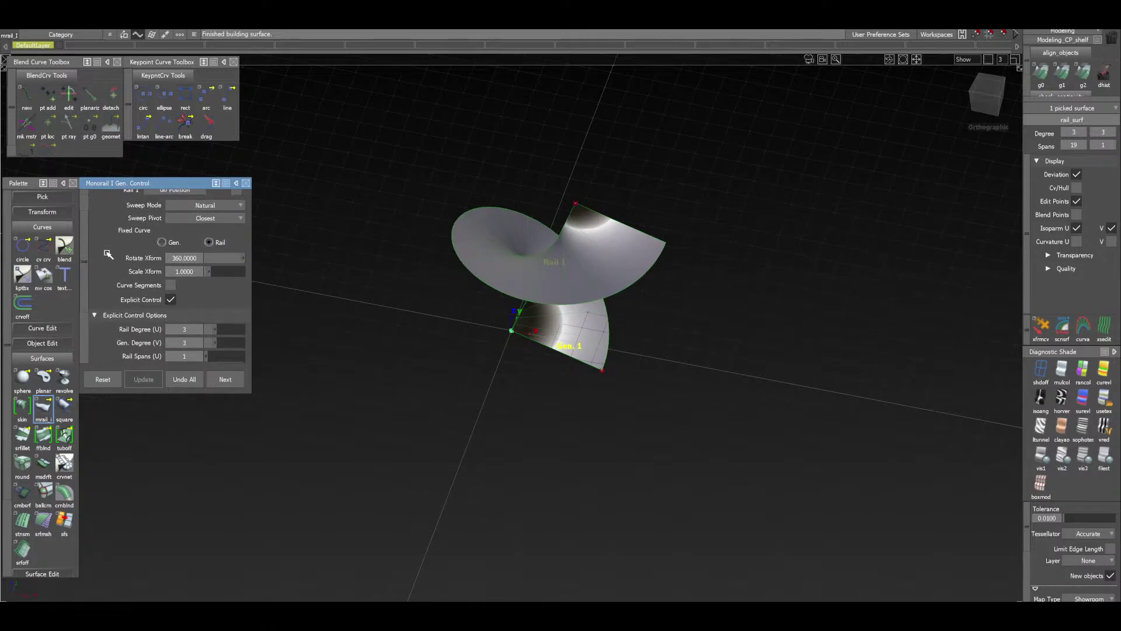
click(173, 306)
Turn on Explicit Control for the monorail surface with rail and generation degree 3 and one span each
click(987, 89)
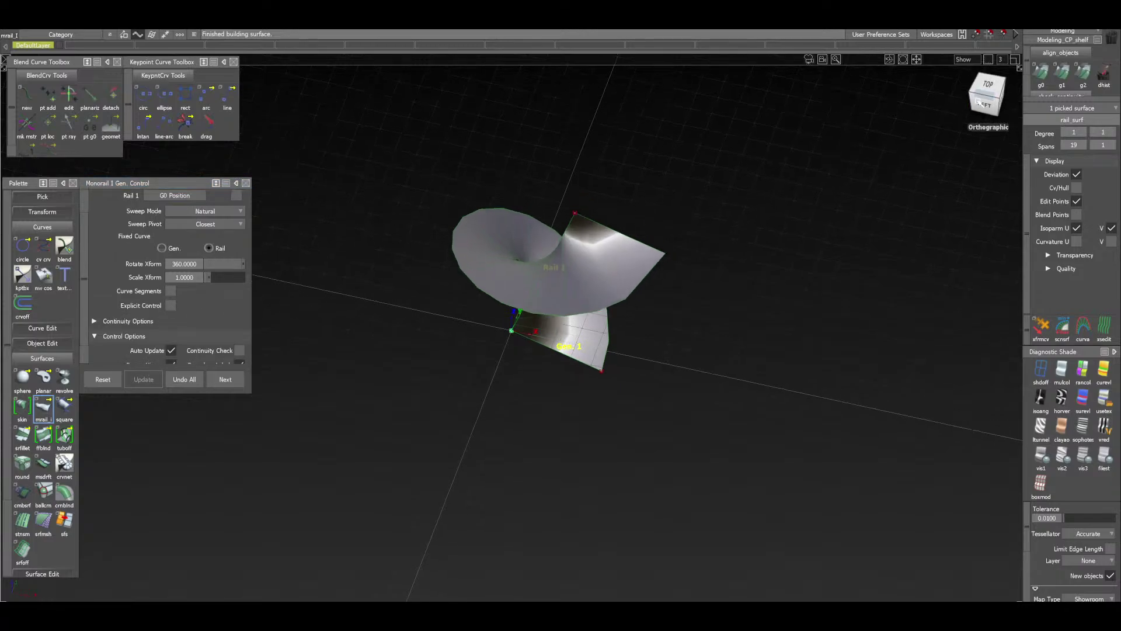
click(979, 109)
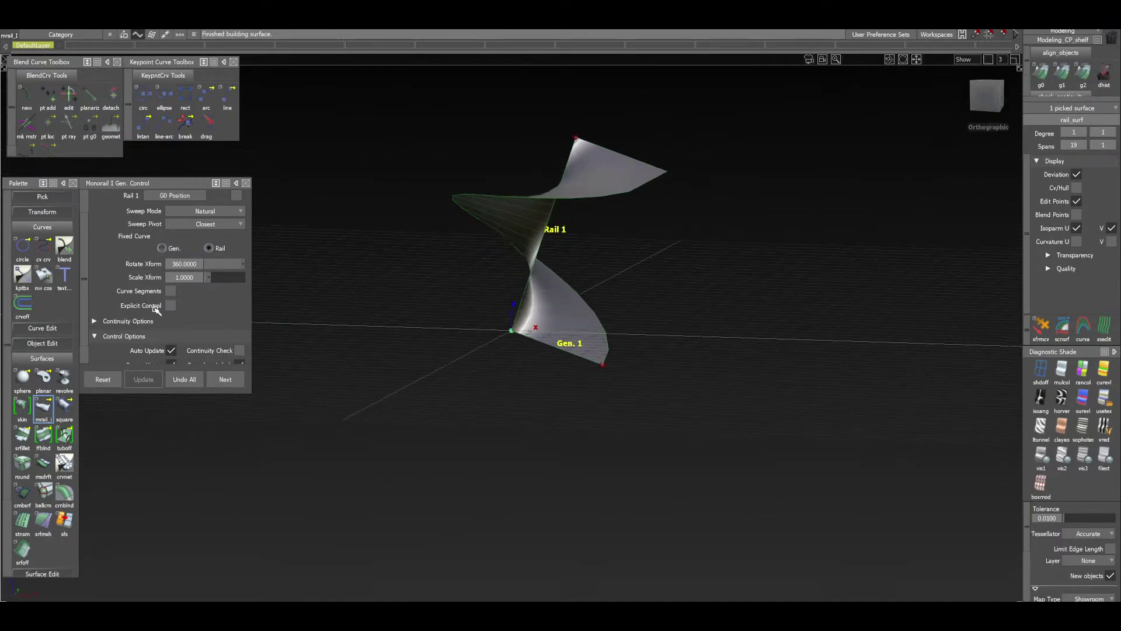
click(171, 304)
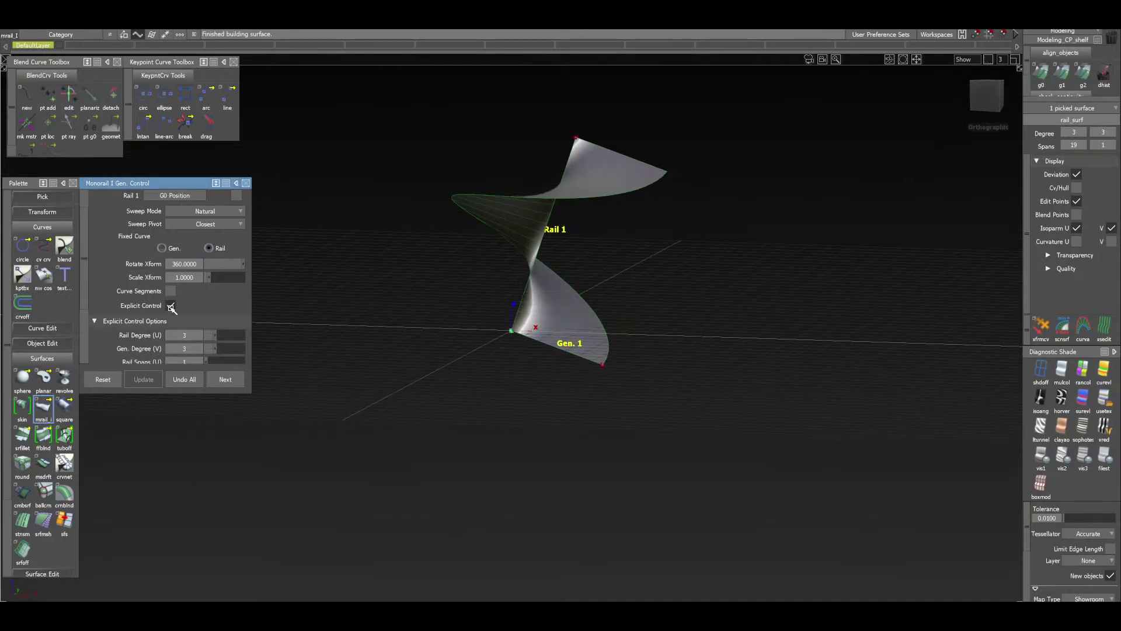
click(984, 92)
drag(982, 159, 976, 118)
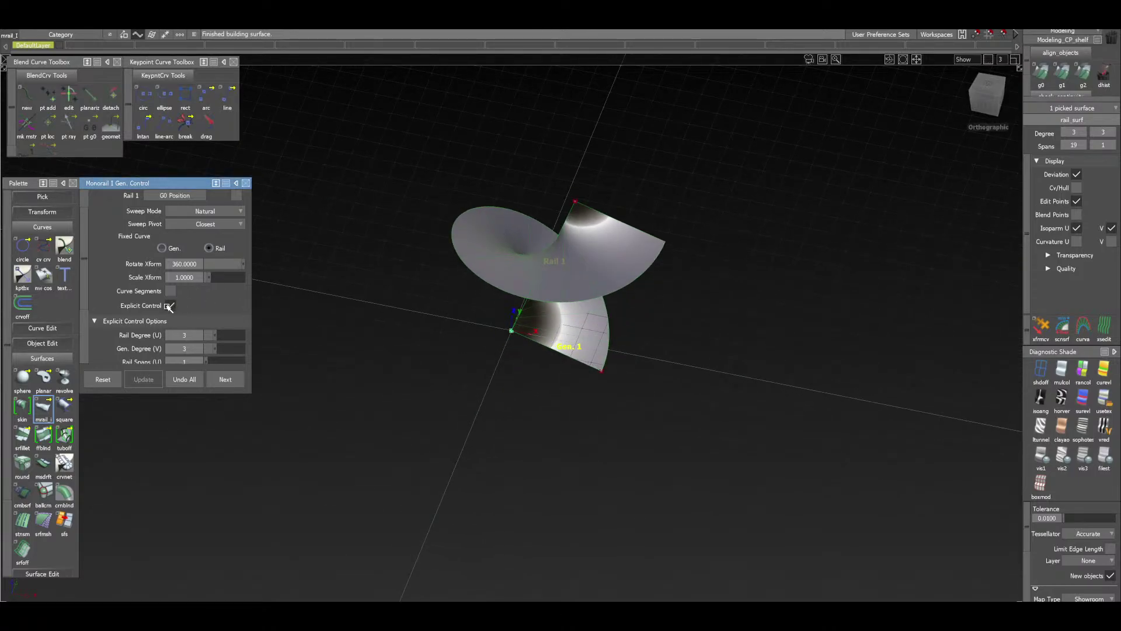
scroll(111, 265, down, 3)
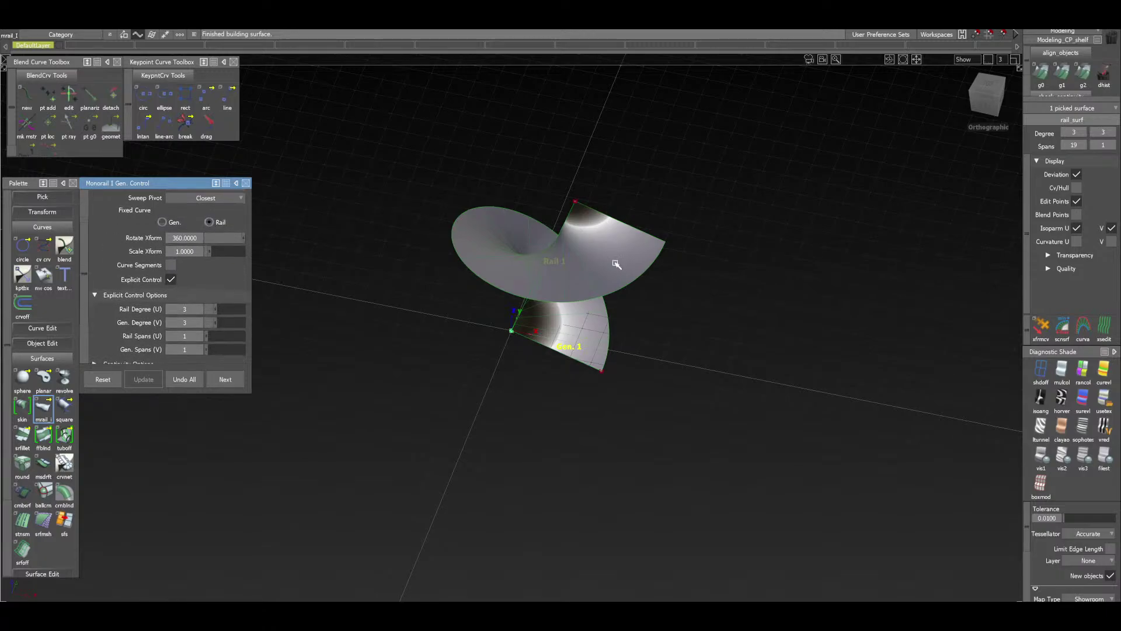
Set the monorail surface's Rotate Xform to 1080 so it makes three full twists along the rail
click(985, 99)
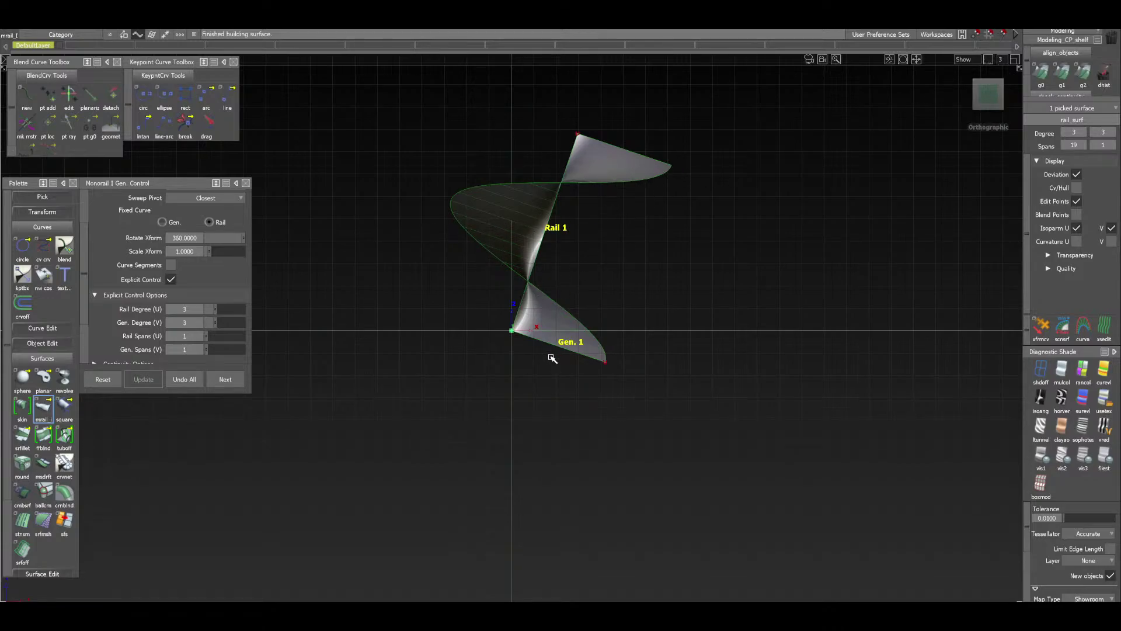
drag(998, 93, 919, 109)
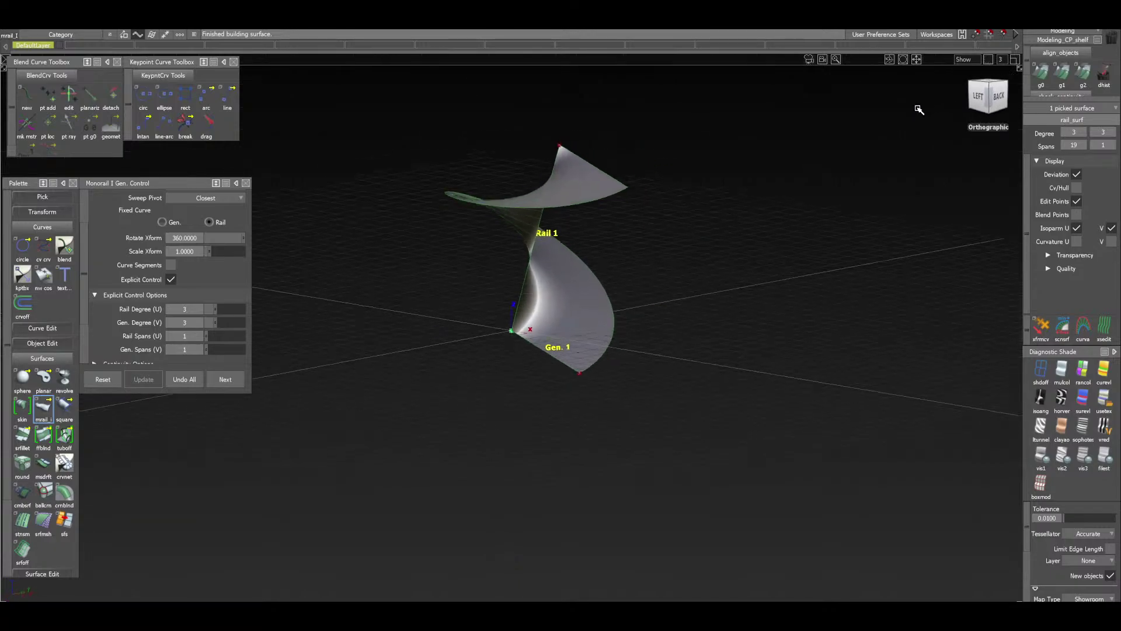
click(979, 98)
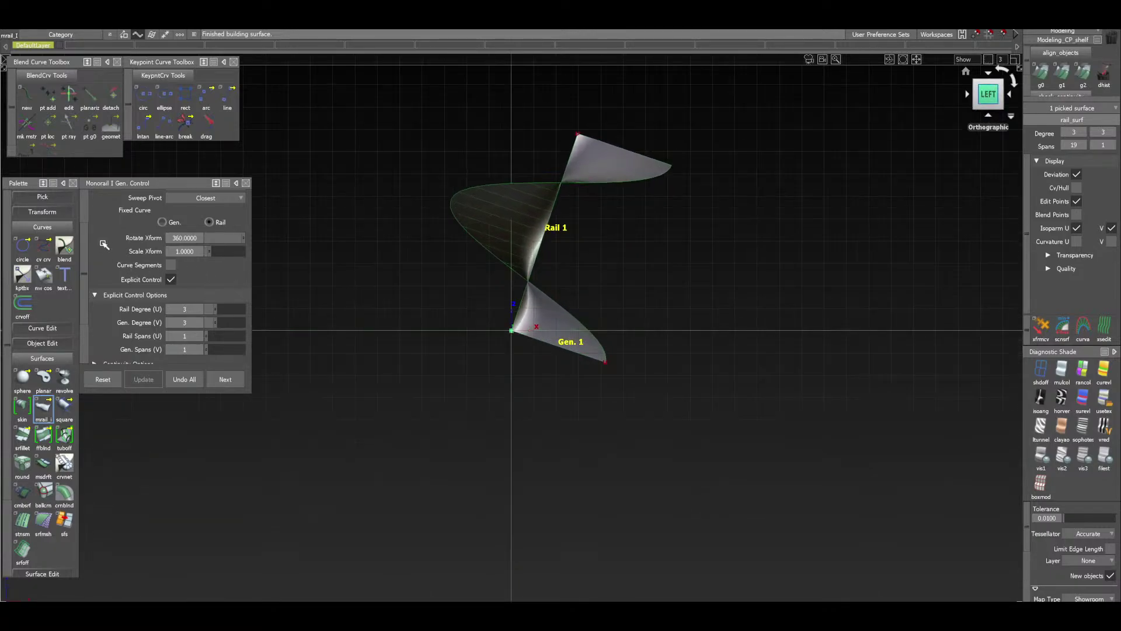
click(201, 239)
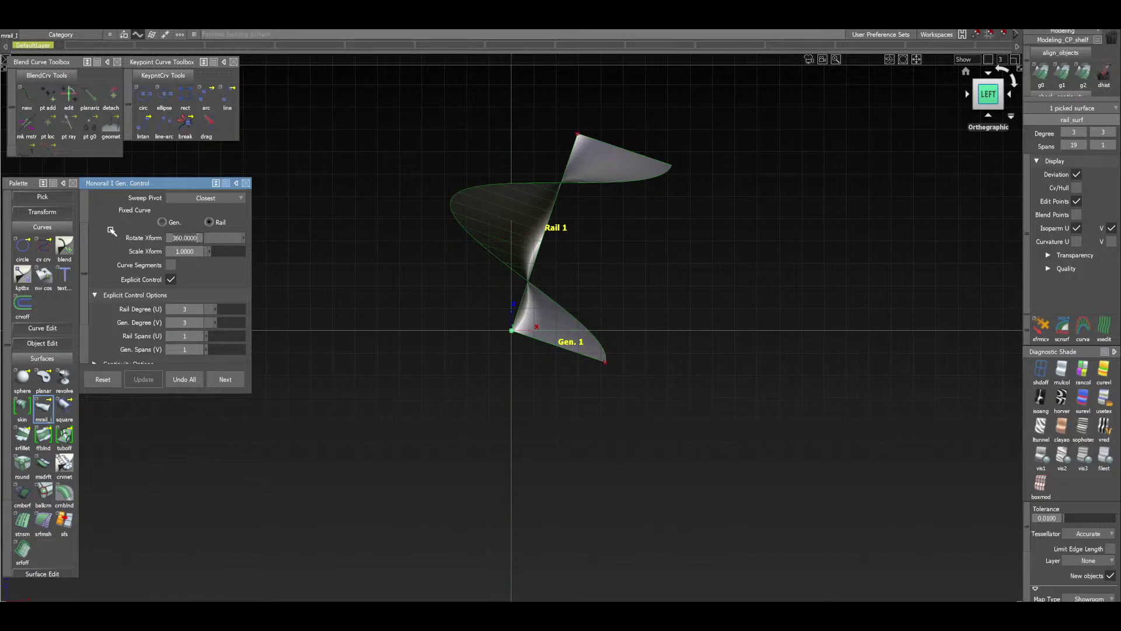
key(BackSpace)
key(BackSpace)
key(BackSpace)
key(BackSpace)
key(BackSpace)
key(BackSpace)
key(BackSpace)
key(BackSpace)
text(10)
key(Return)
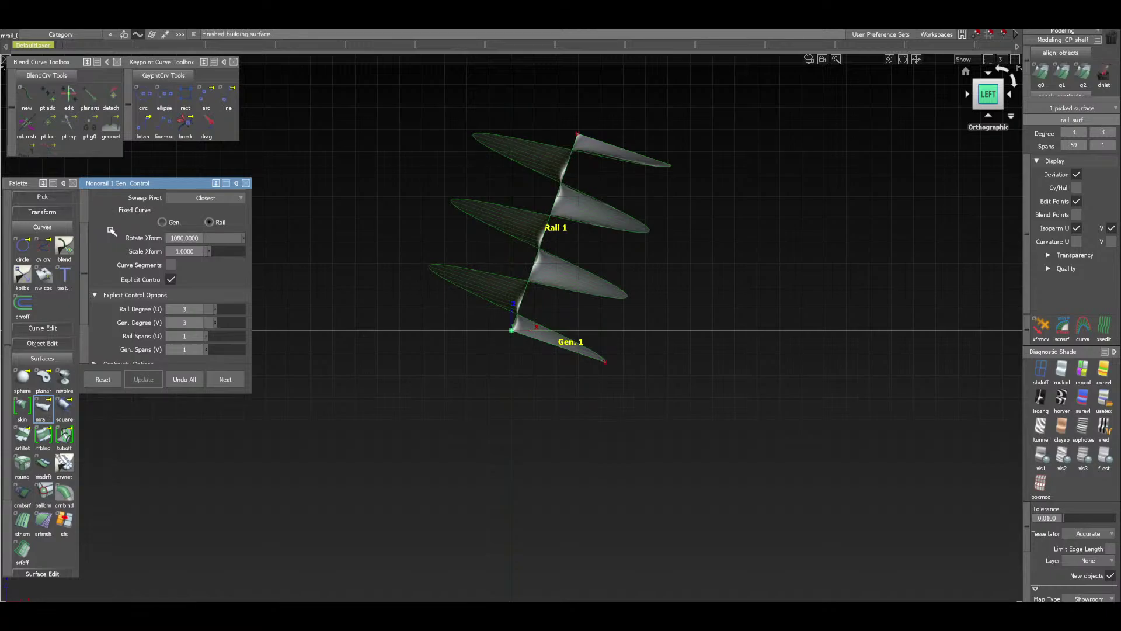
Increase the surface's Rotate Xform to 1440 for four full twists along the rail
click(202, 238)
key(BackSpace)
key(BackSpace)
key(BackSpace)
key(BackSpace)
key(BackSpace)
key(BackSpace)
key(BackSpace)
key(BackSpace)
key(BackSpace)
text(1)
key(Return)
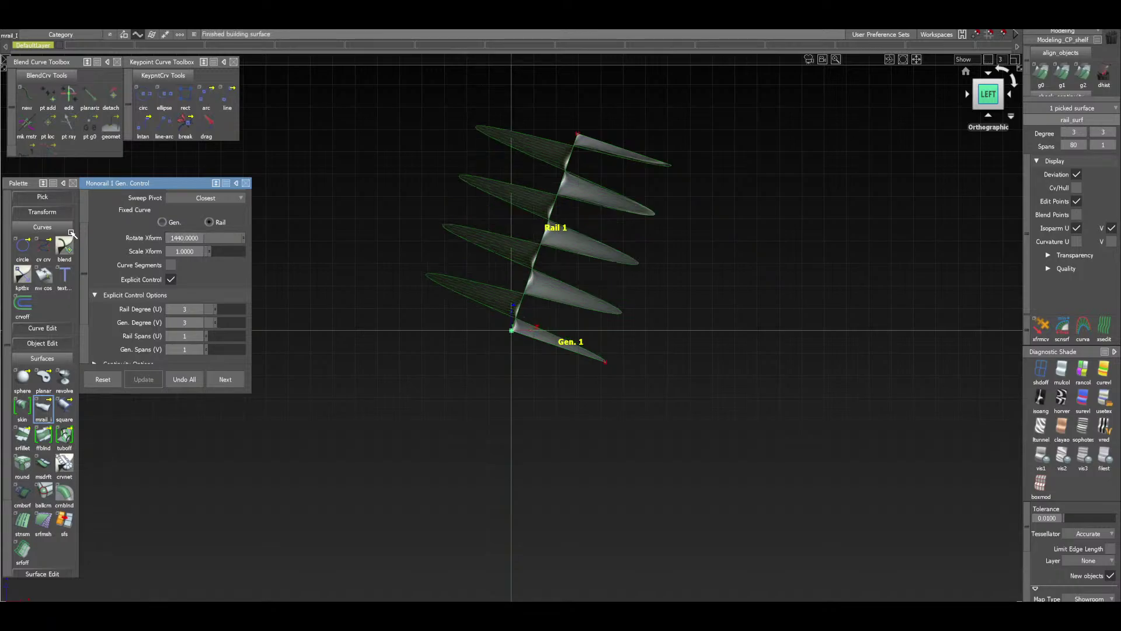
Accept the twisted surface and close the monorail control window
mouse_move(991, 88)
mouse_down()
mouse_move(941, 114)
mouse_move(991, 96)
mouse_up()
click(991, 101)
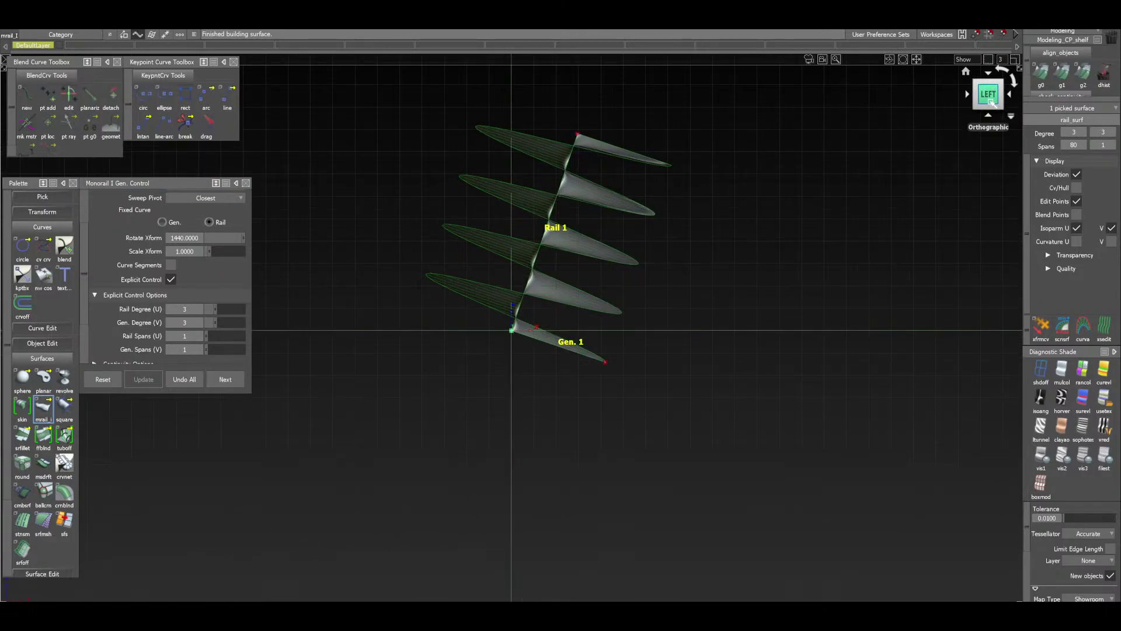
click(236, 381)
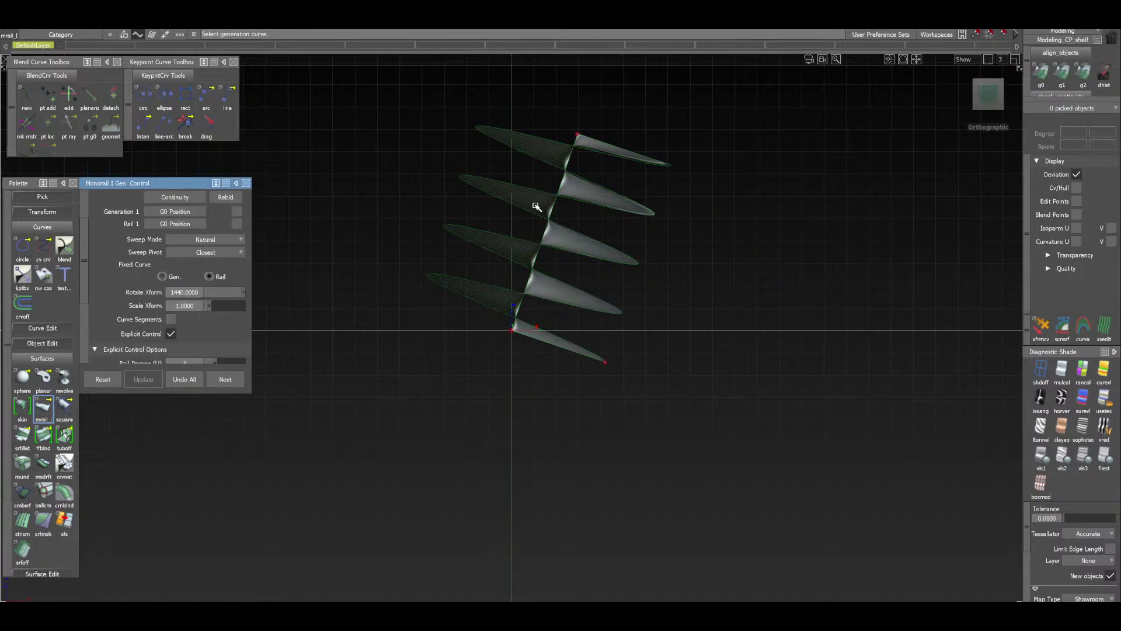
click(245, 184)
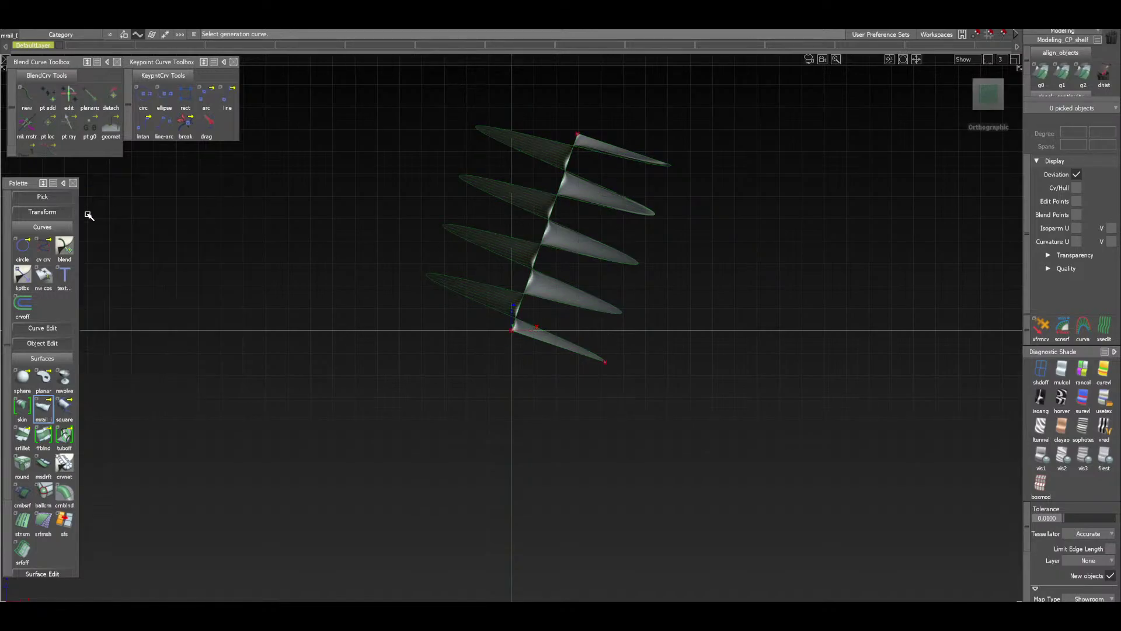
Shorten the generation curve by about 159 mm at its outer end with the Extend tool
click(47, 213)
click(49, 212)
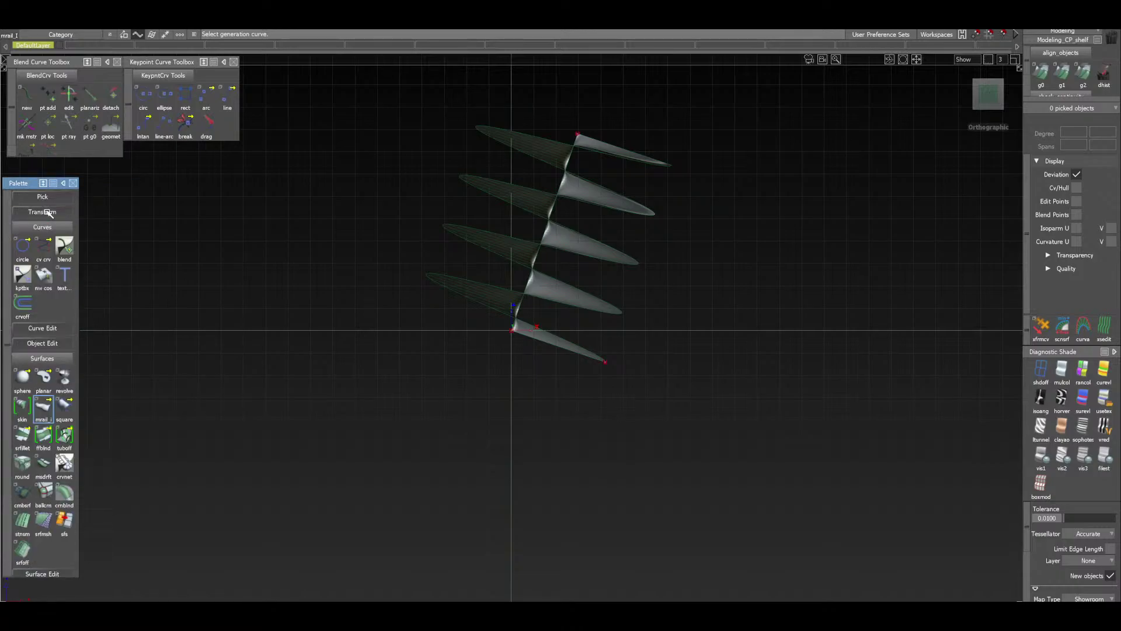
click(49, 344)
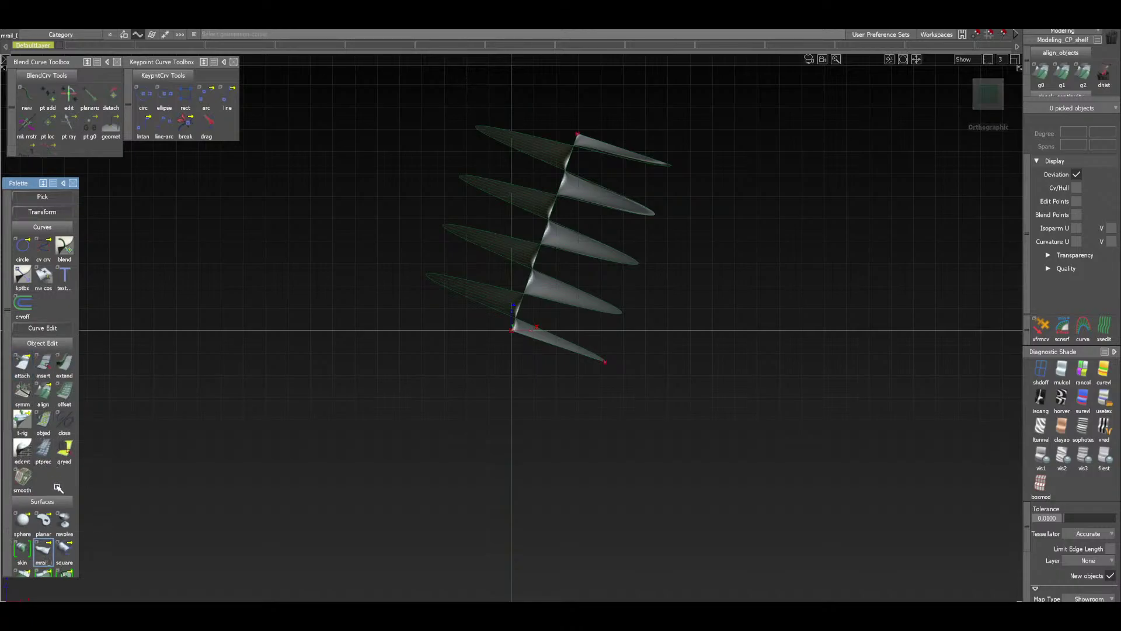
scroll(58, 487, down, 5)
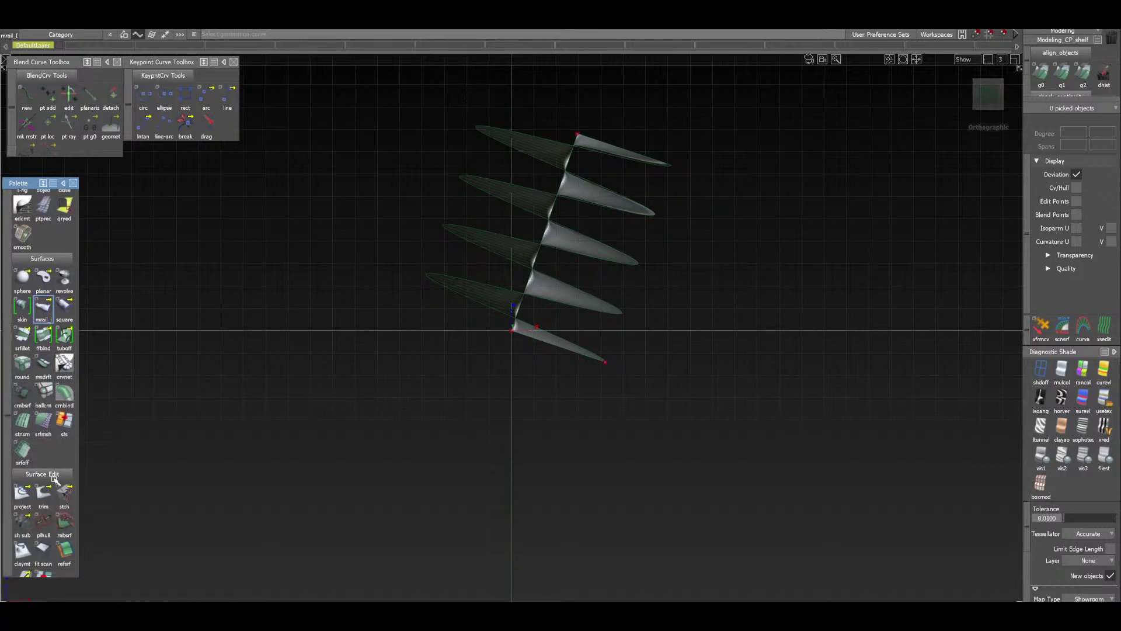
scroll(54, 479, down, 1)
scroll(54, 479, up, 4)
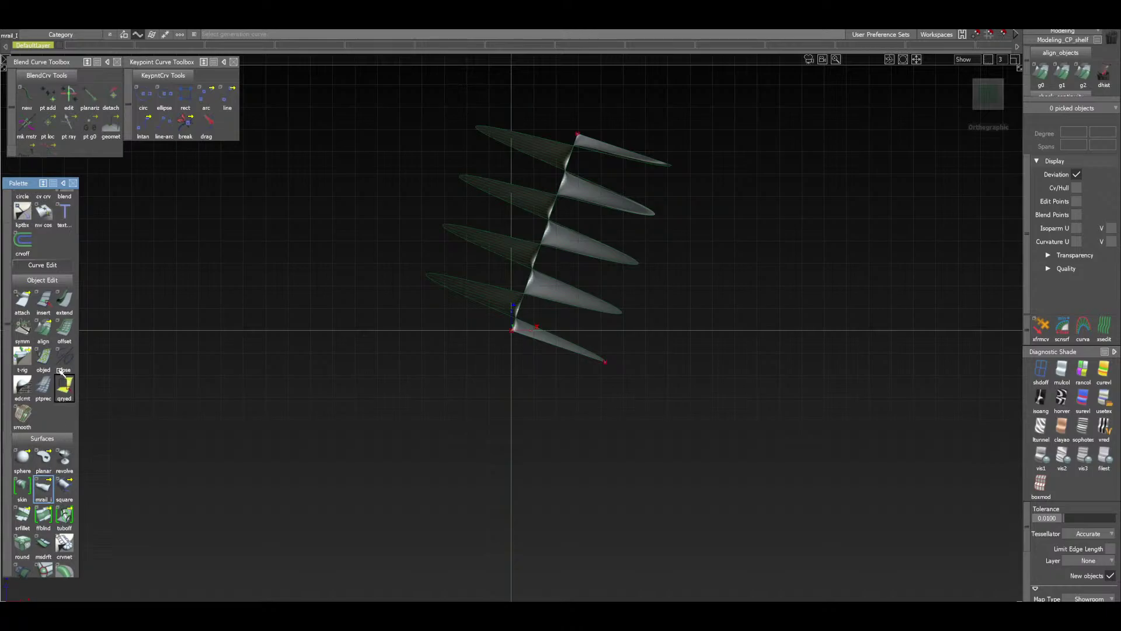
click(66, 281)
click(66, 281)
click(64, 301)
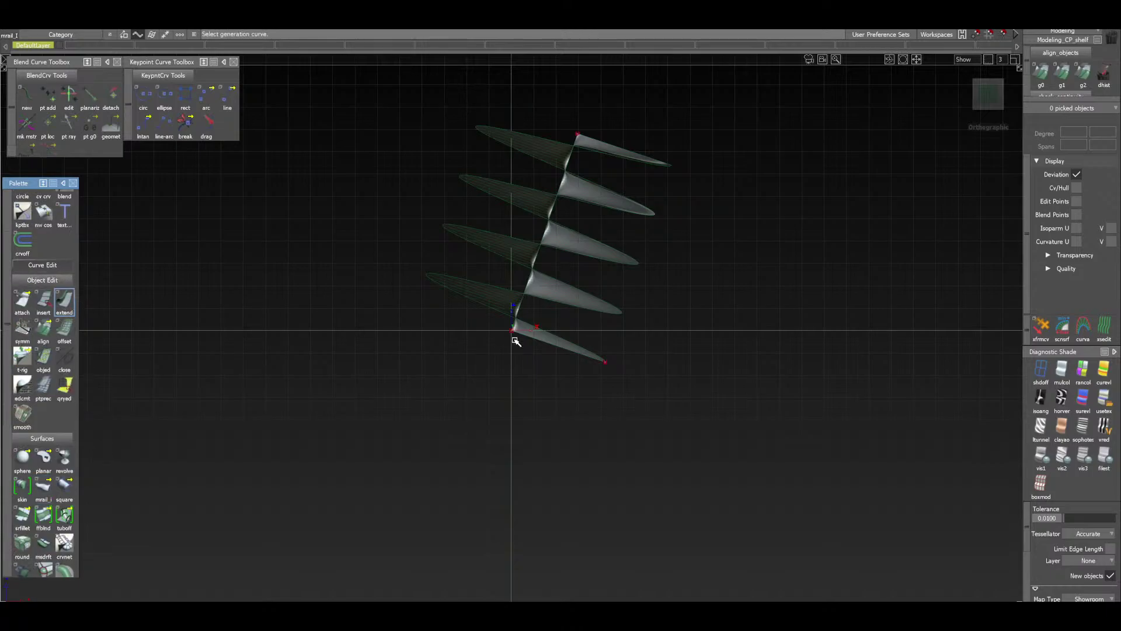
click(597, 360)
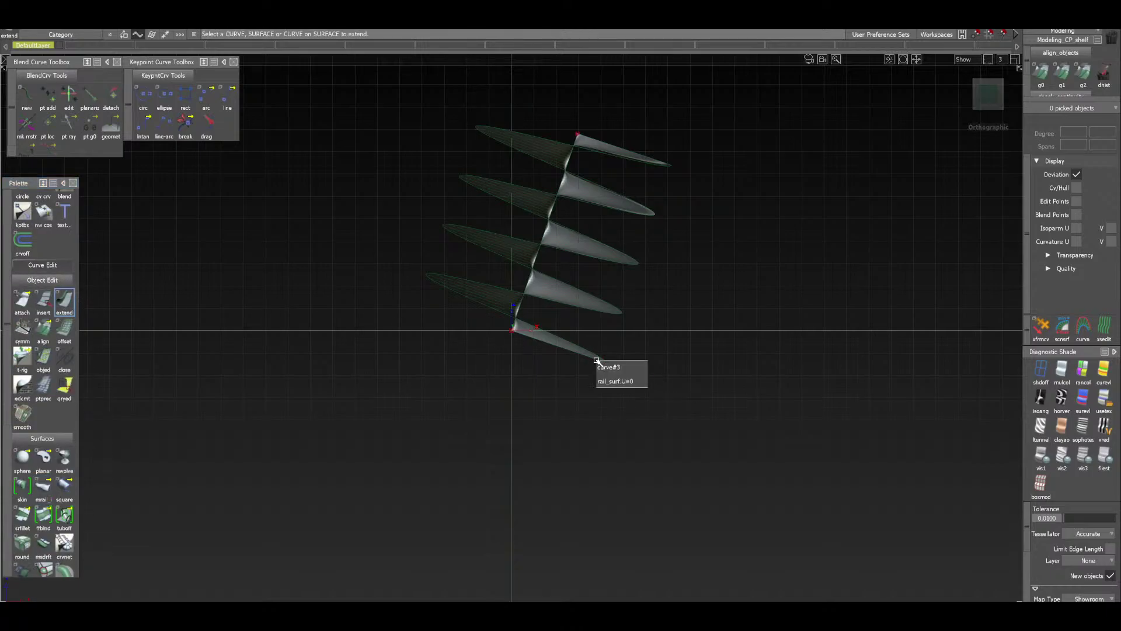
click(601, 363)
click(602, 368)
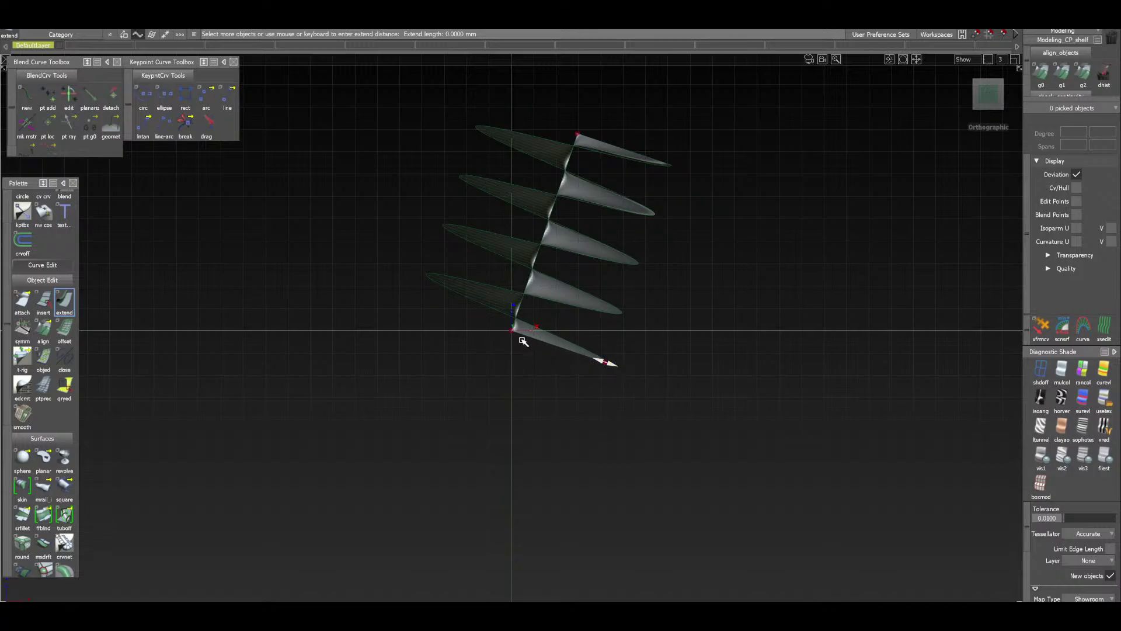
drag(612, 366, 569, 349)
mouse_move(988, 94)
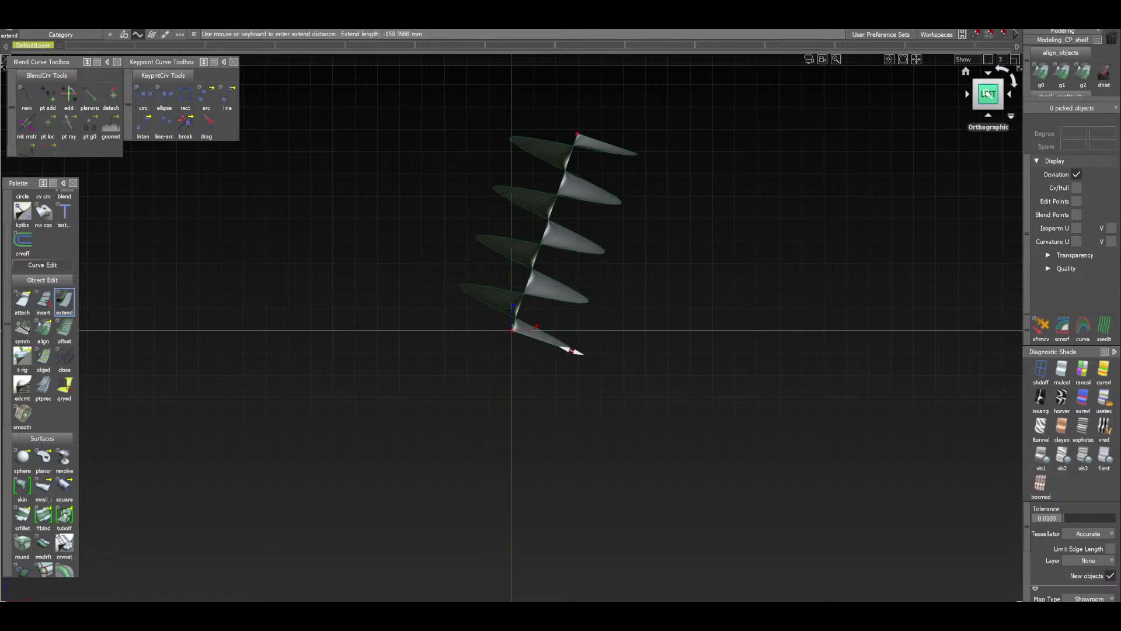
mouse_move(989, 93)
mouse_down()
mouse_move(933, 109)
mouse_move(973, 102)
mouse_up()
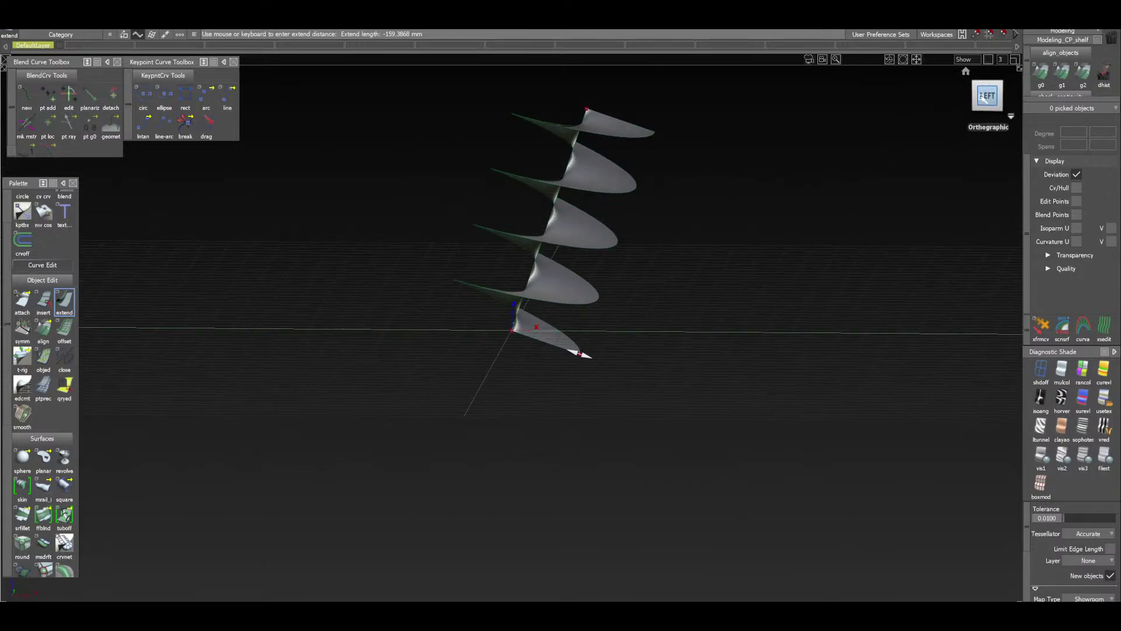
click(986, 95)
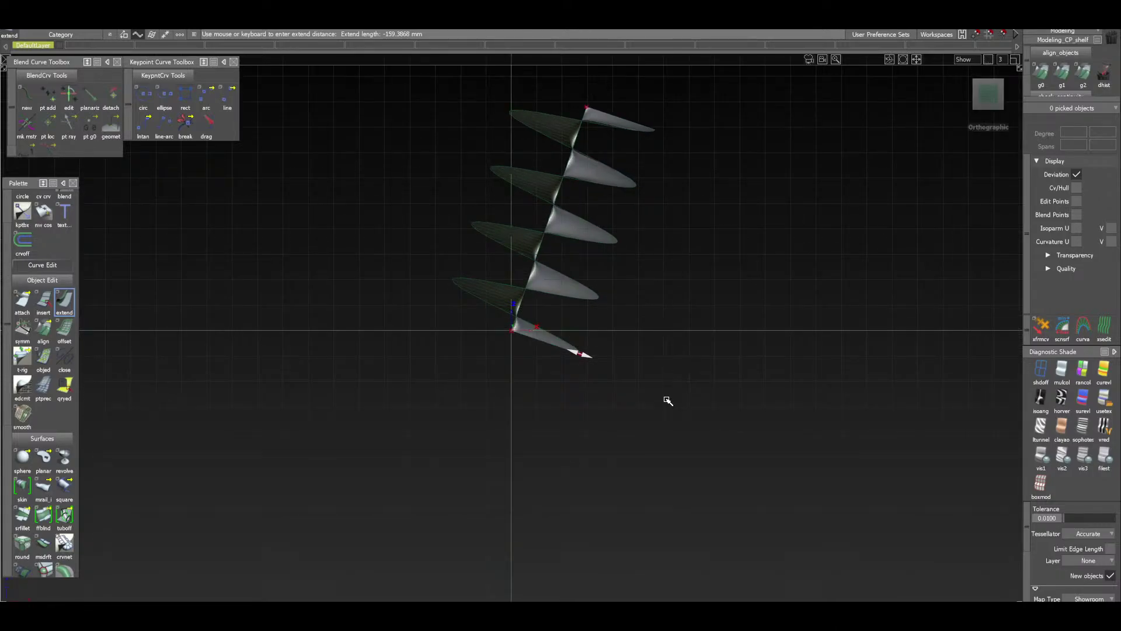
Reopen the twisted surface's construction history with Query Edit and set its Rotate Xform to 2160
ctrl+shift+click(668, 424)
ctrl+shift+drag(667, 426, 665, 386)
ctrl+shift+right_drag(672, 378, 655, 347)
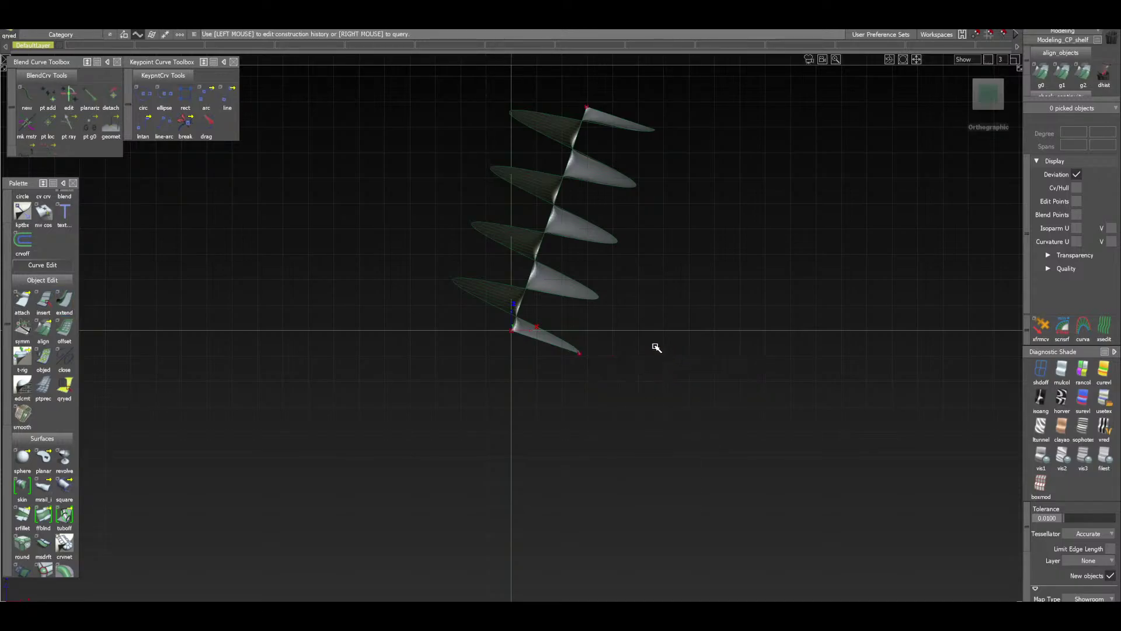
click(564, 289)
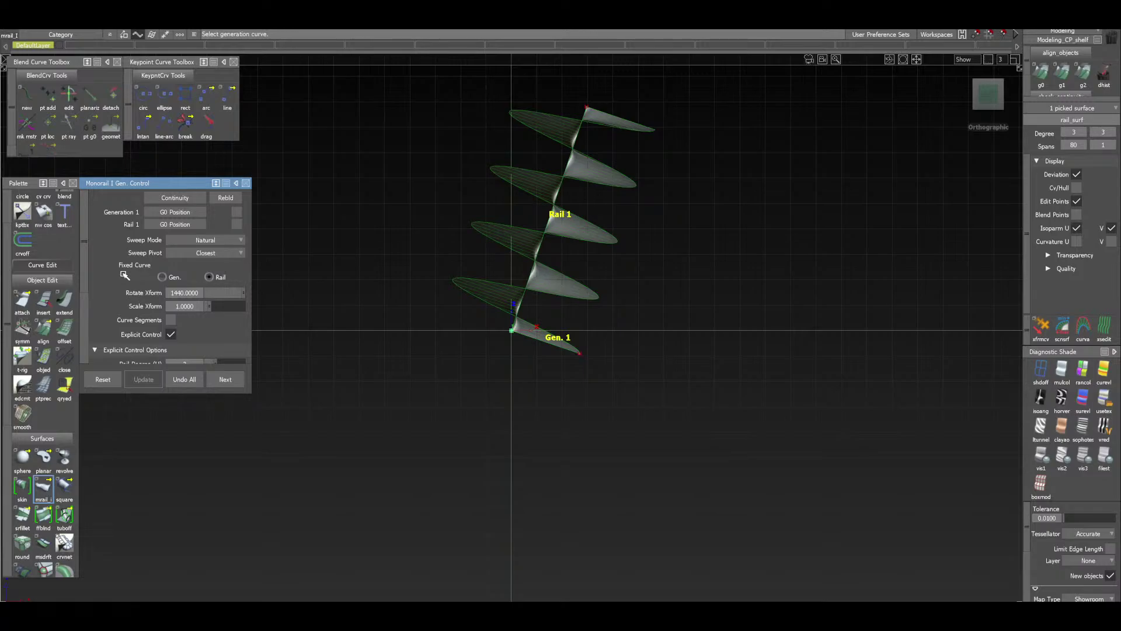
click(198, 293)
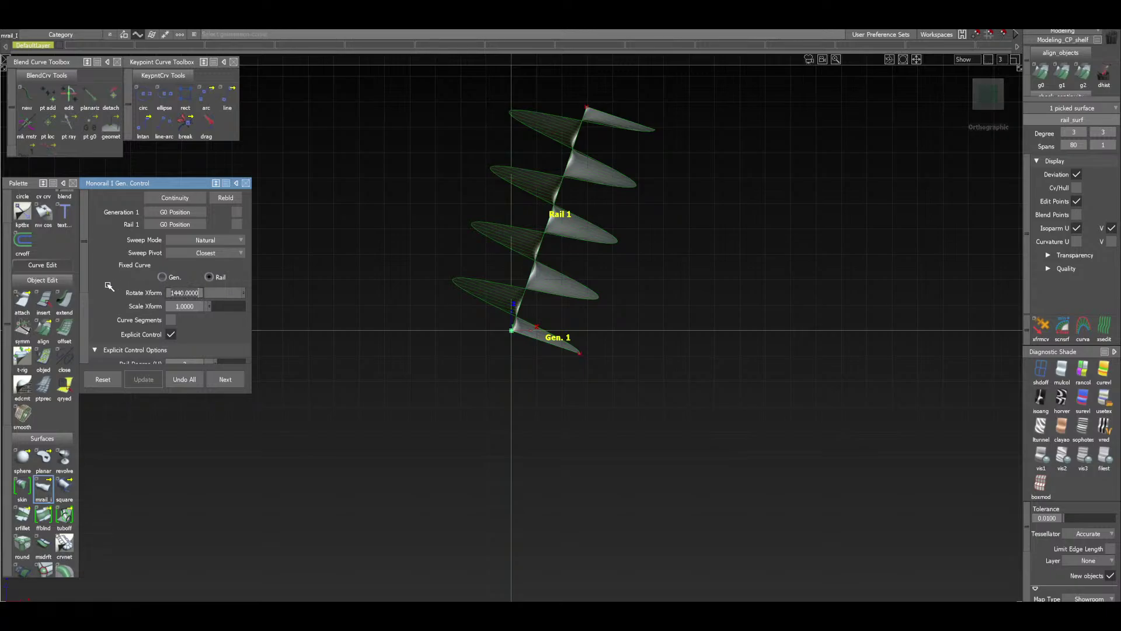
text(2160)
key(Return)
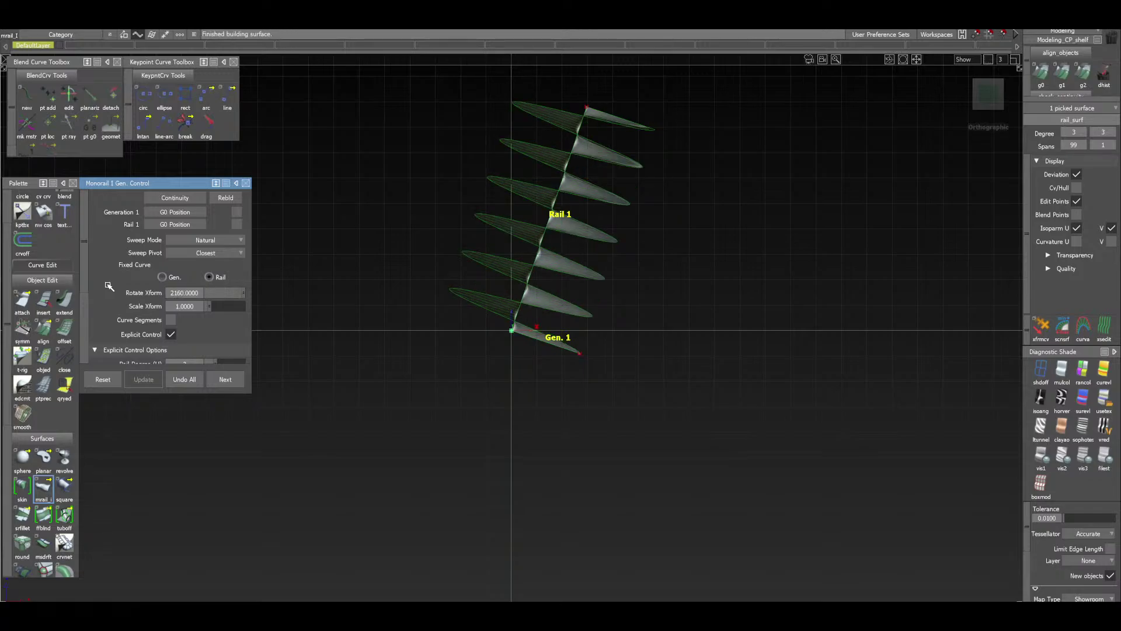
Accept the edited rail surface so the monorail tool is ready for a new generation curve
click(228, 379)
click(989, 92)
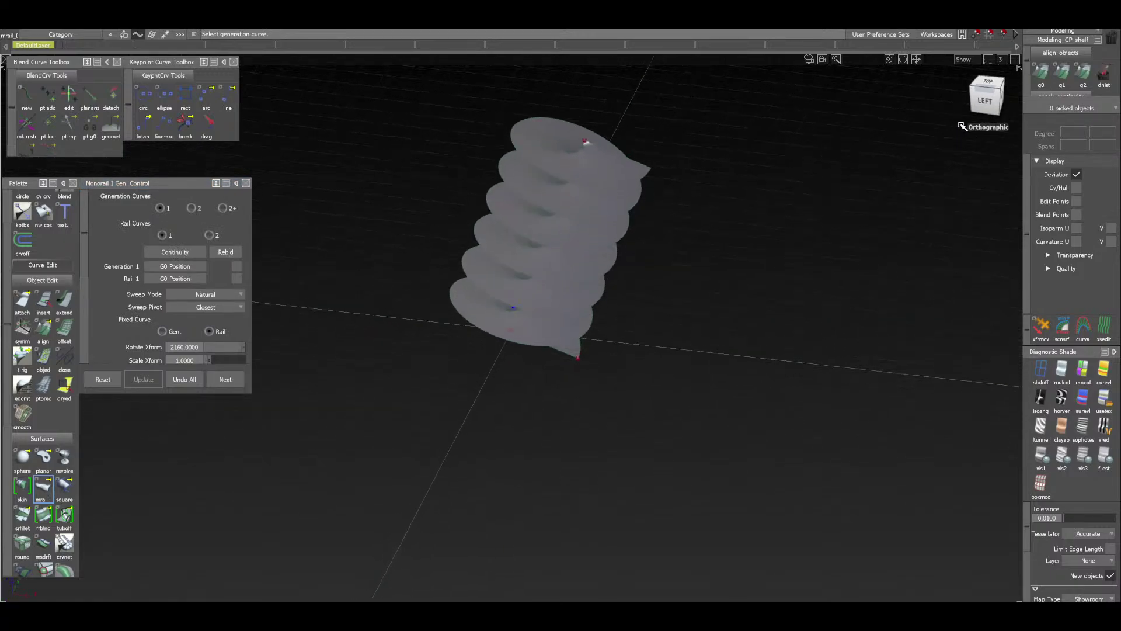
drag(963, 126, 961, 121)
click(236, 379)
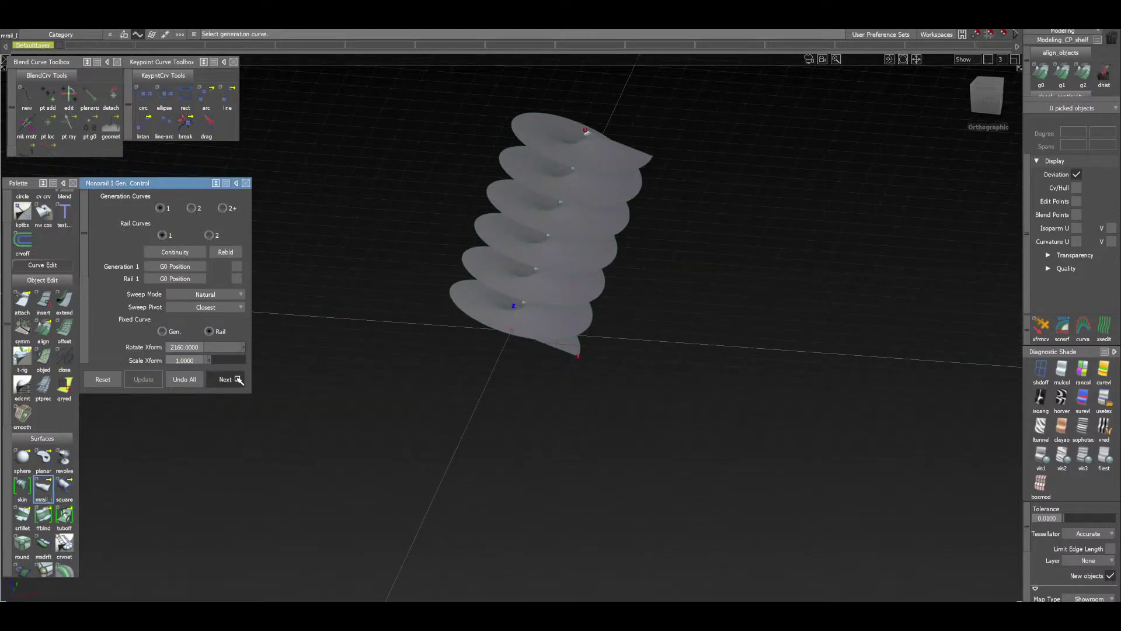
Close the monorail controls and examine the twisted screw-shaped surface from the left side and oblique angles
click(247, 184)
drag(985, 93, 975, 130)
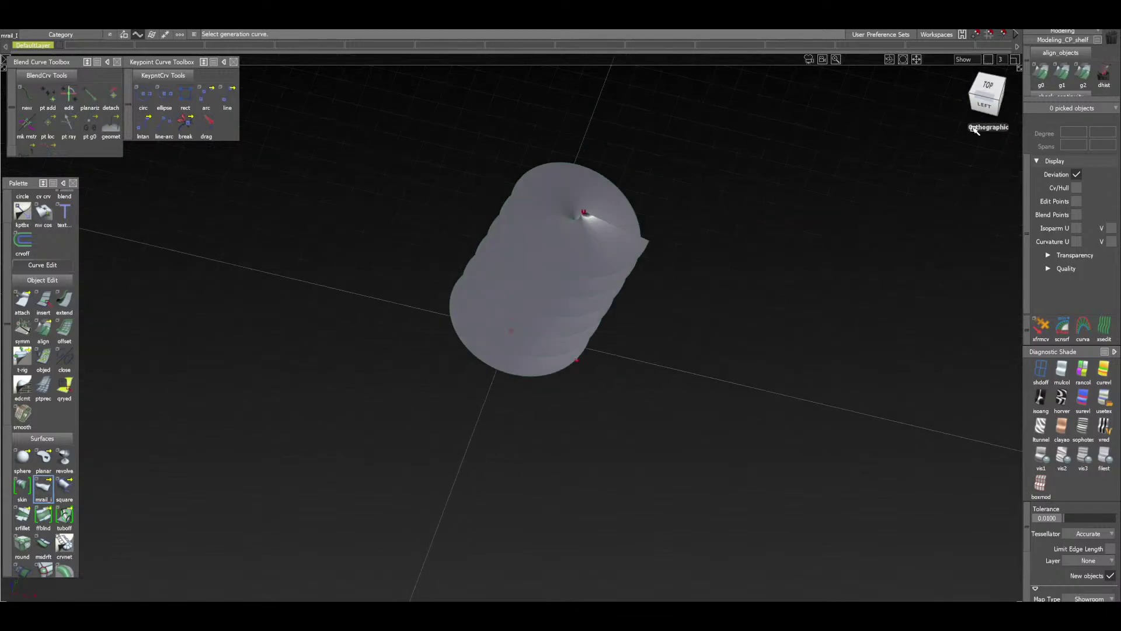
click(987, 100)
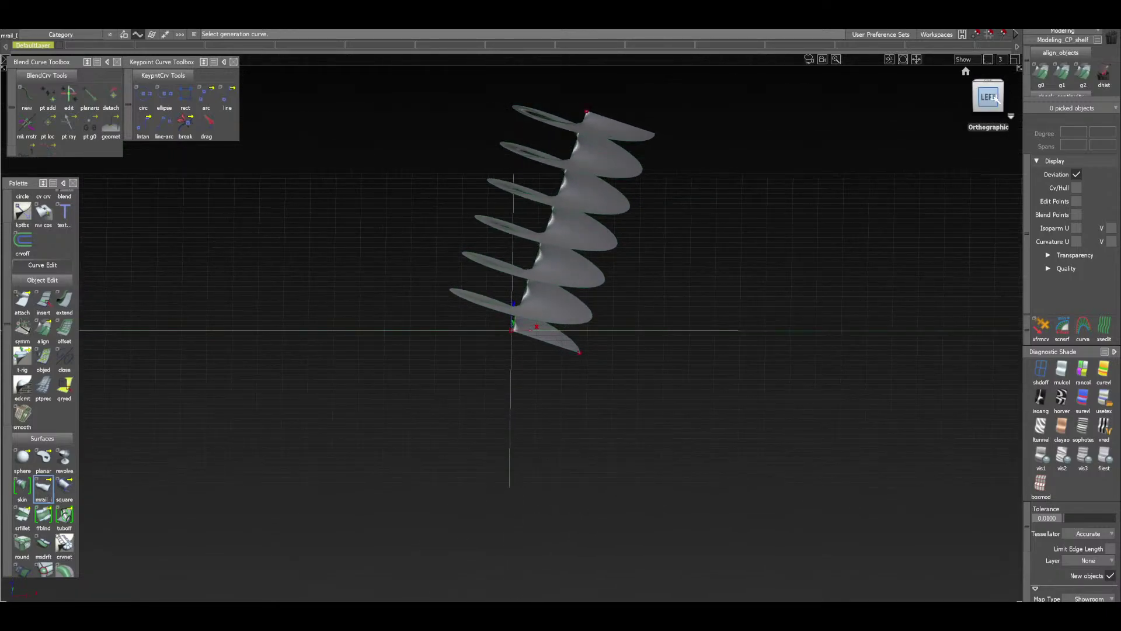
scroll(723, 288, up, 3)
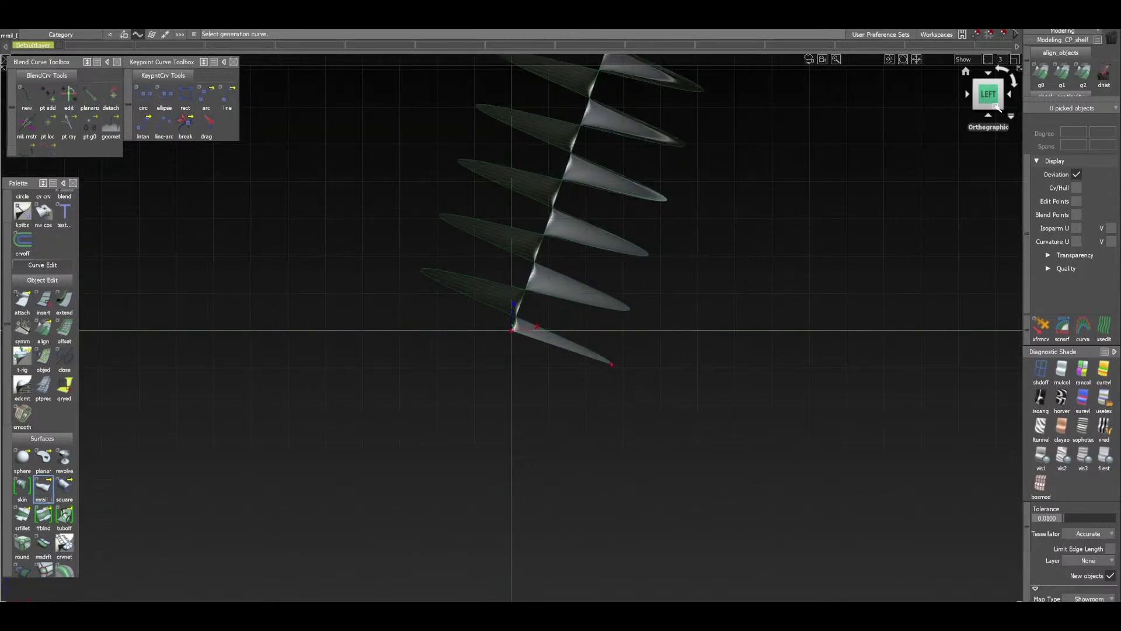
drag(990, 95, 990, 106)
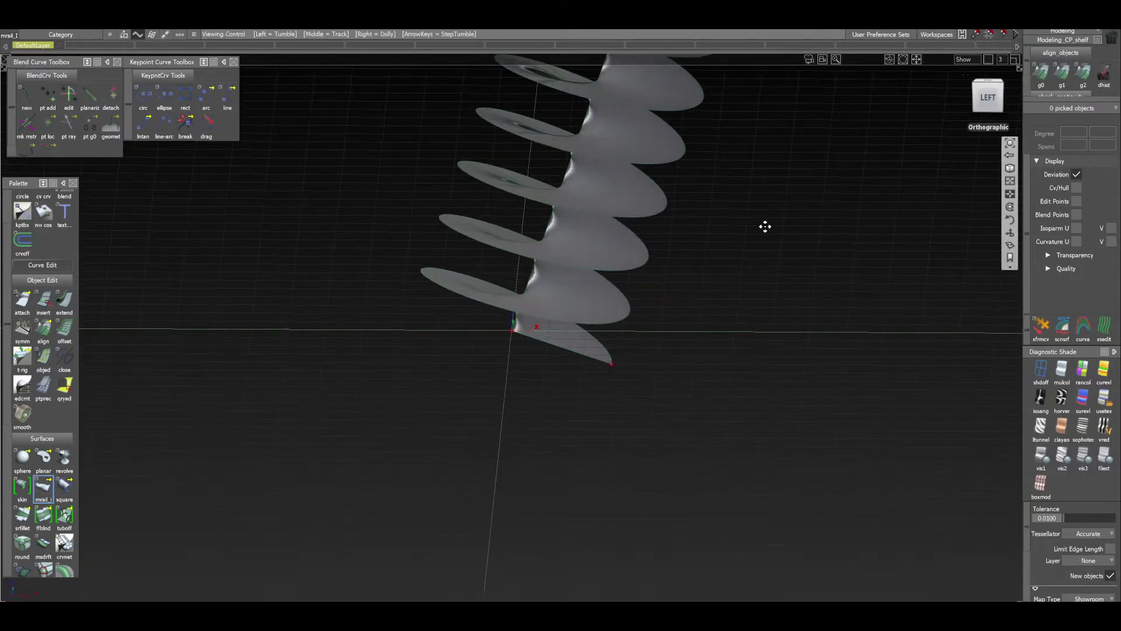
alt+shift+middle_drag(766, 227, 710, 339)
alt+shift+click(553, 251)
scroll(582, 350, up, 3)
mouse_move(580, 348)
alt+shift+mouse_down()
mouse_move(625, 321)
mouse_move(607, 350)
alt+shift+mouse_up()
scroll(618, 348, down, 2)
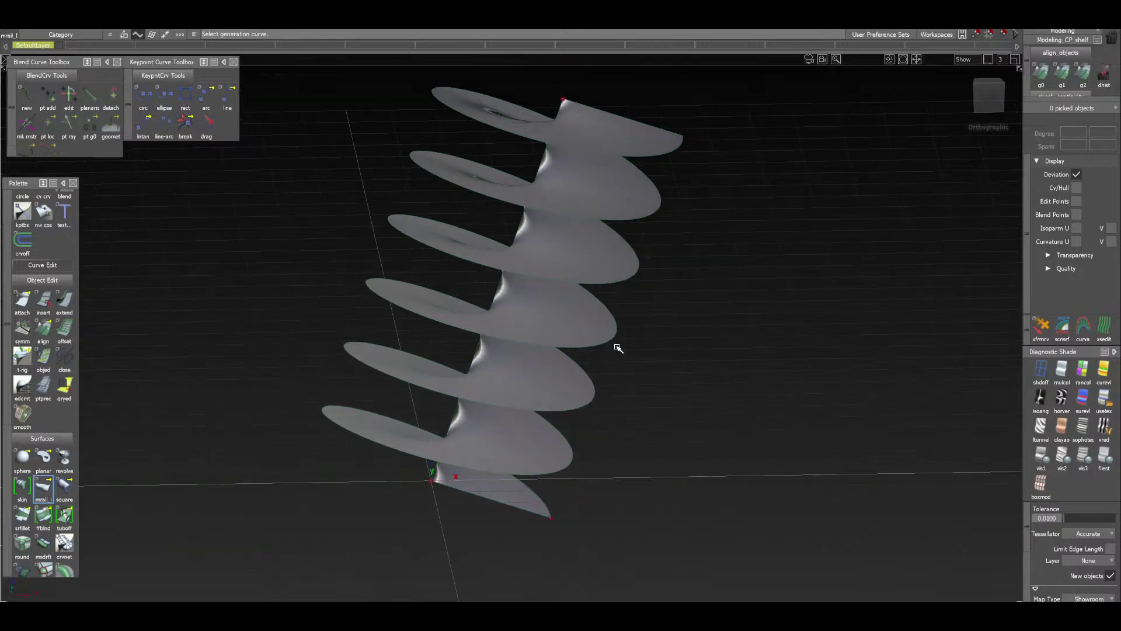
scroll(598, 360, down, 1)
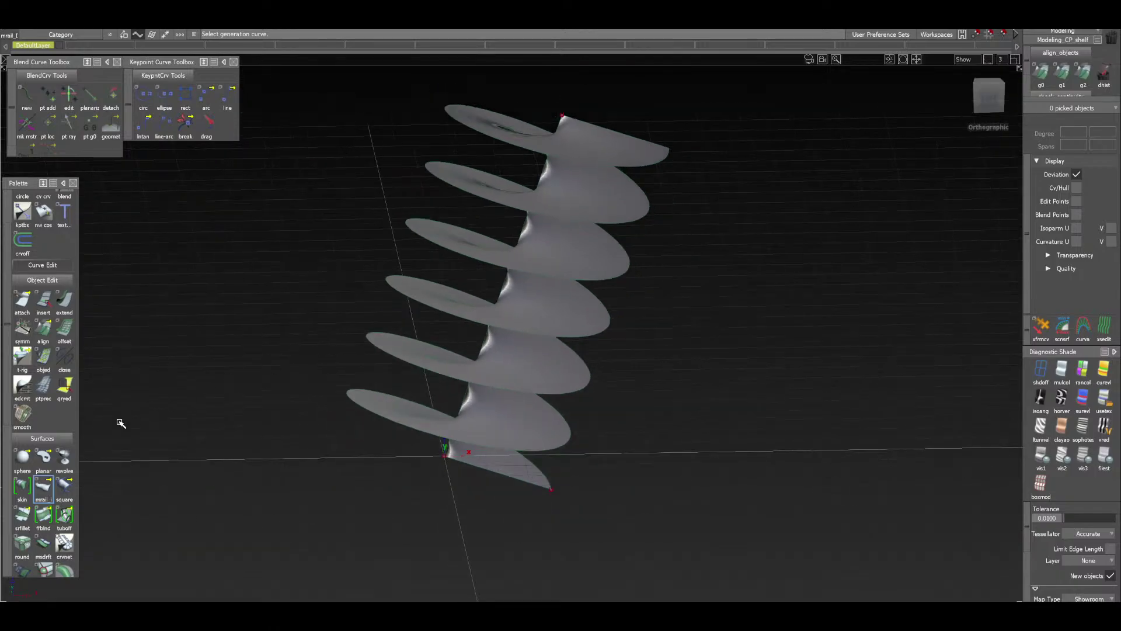
Start a Tubular Offset of surface type Tube and set its radius to 25
click(64, 519)
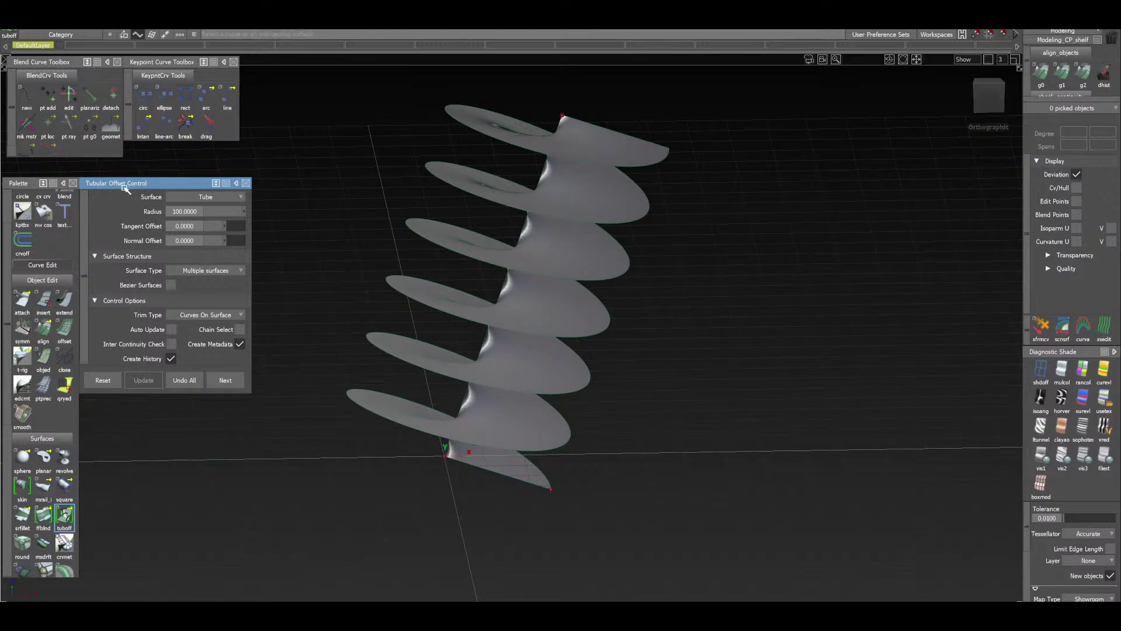
mouse_move(121, 185)
mouse_down()
mouse_move(148, 194)
mouse_move(159, 227)
mouse_move(121, 185)
mouse_up()
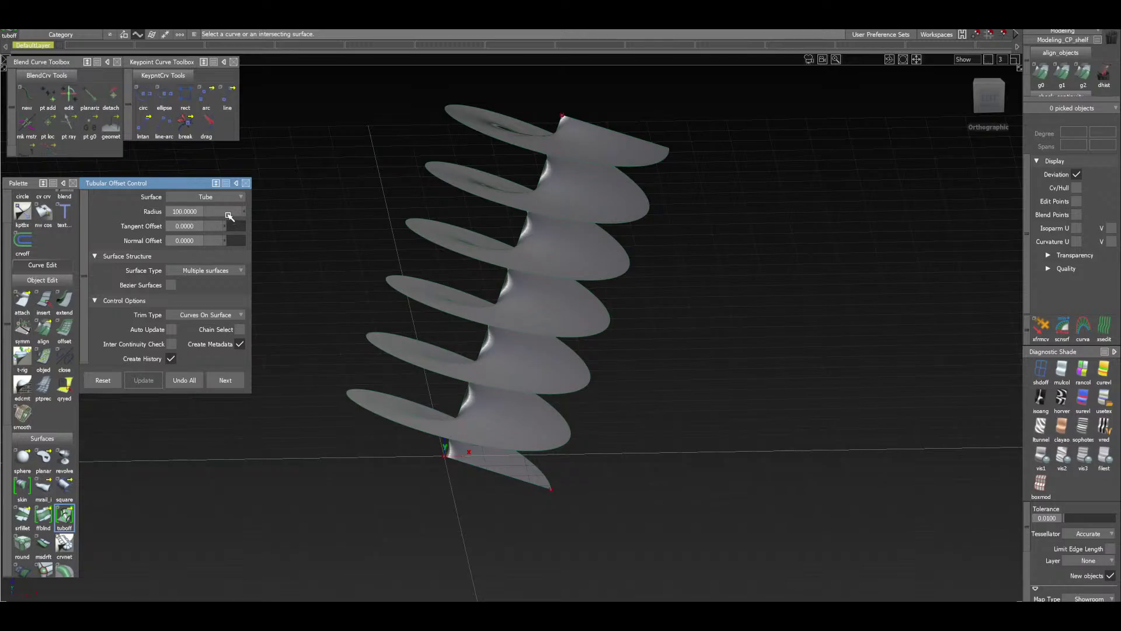
click(229, 215)
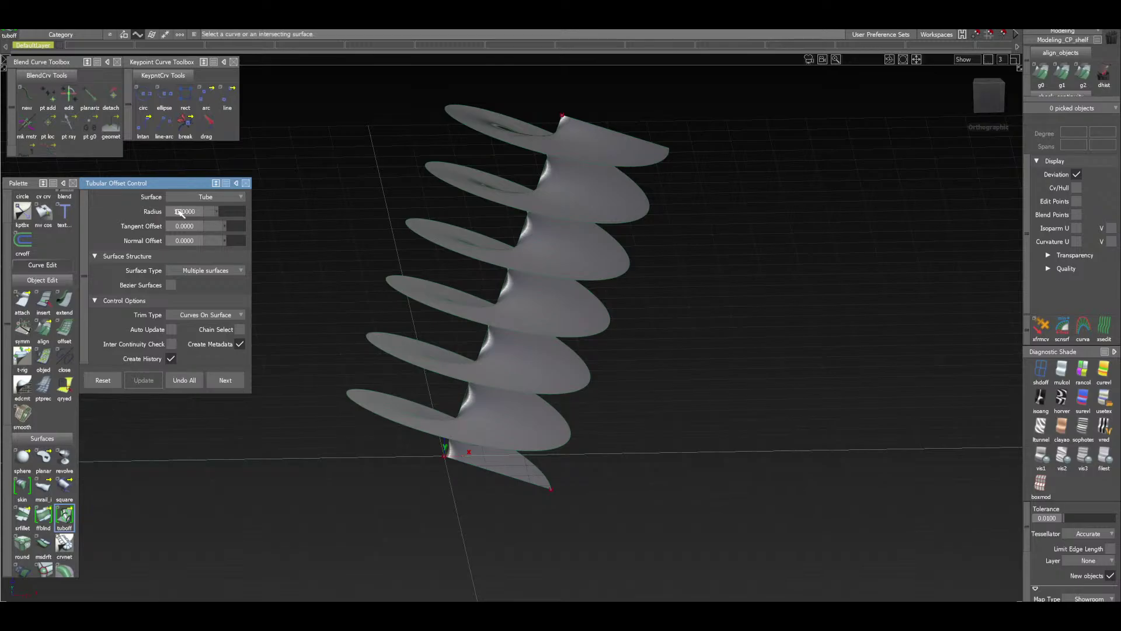
click(222, 214)
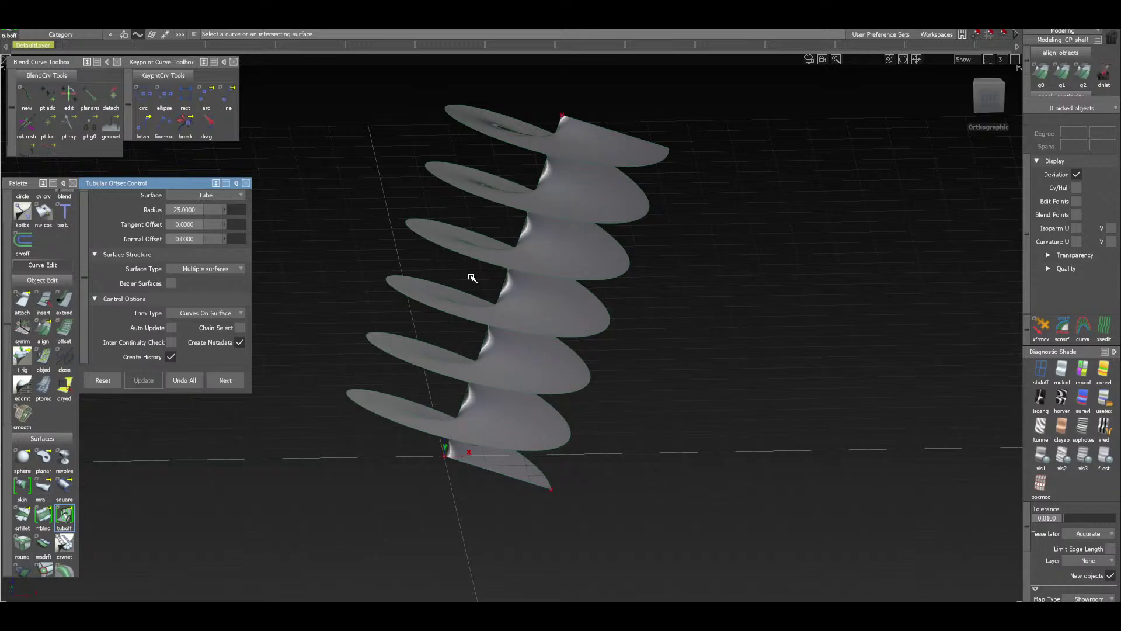
Pick the outer spiral edge of the twisted surface as the curve for the tubular offset
alt+shift+right_drag(602, 379, 643, 358)
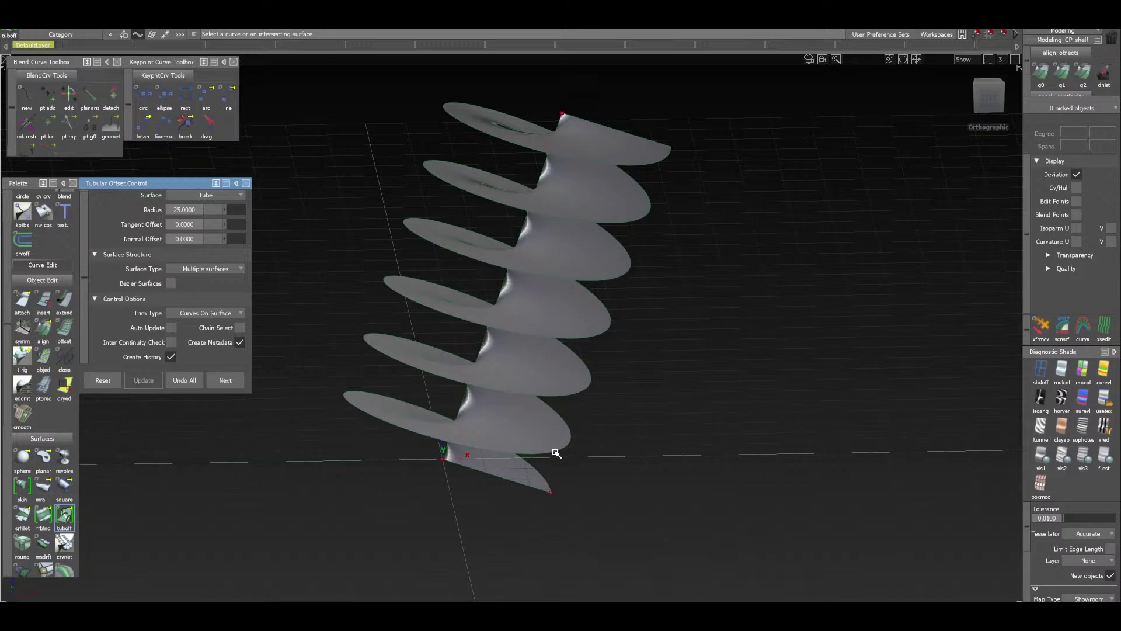
drag(556, 453, 558, 456)
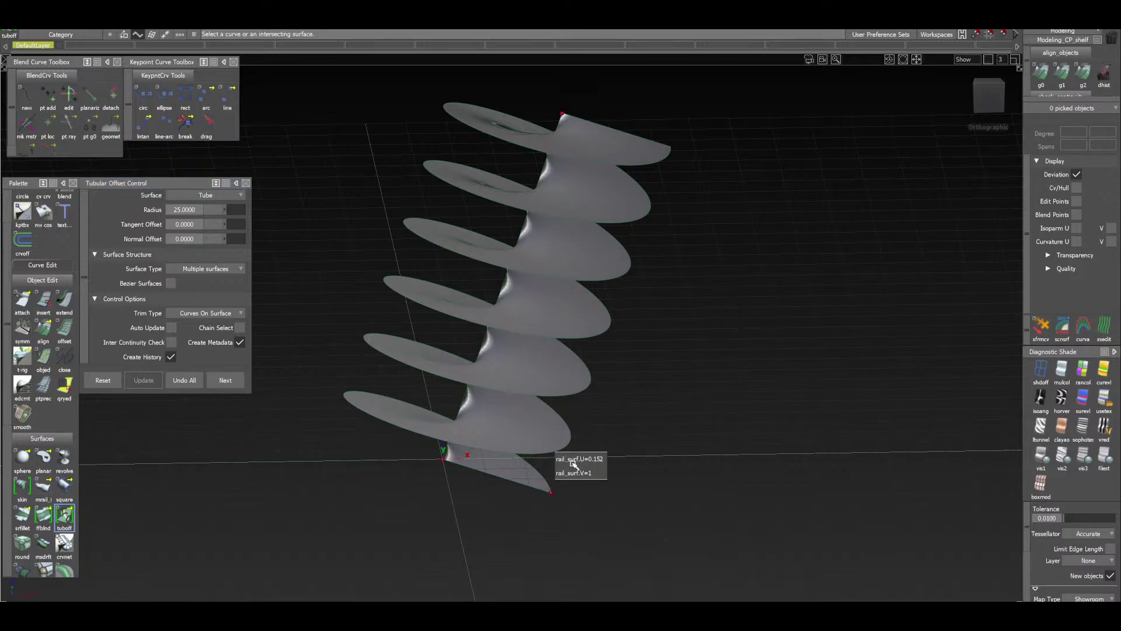
click(591, 461)
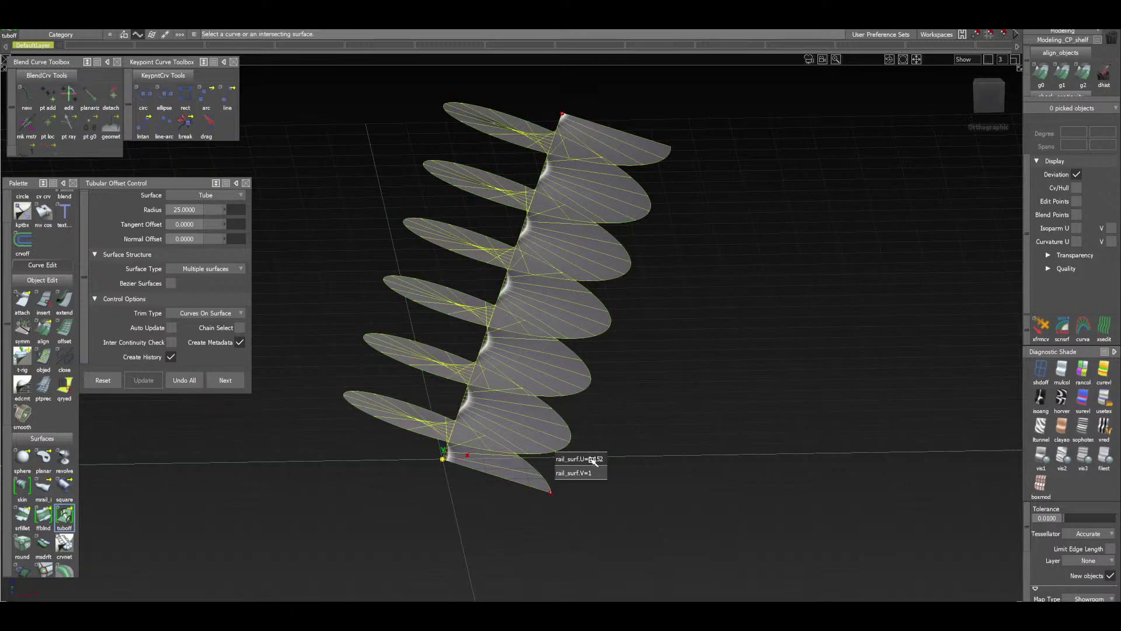
click(310, 486)
alt+shift+right_drag(539, 476, 728, 310)
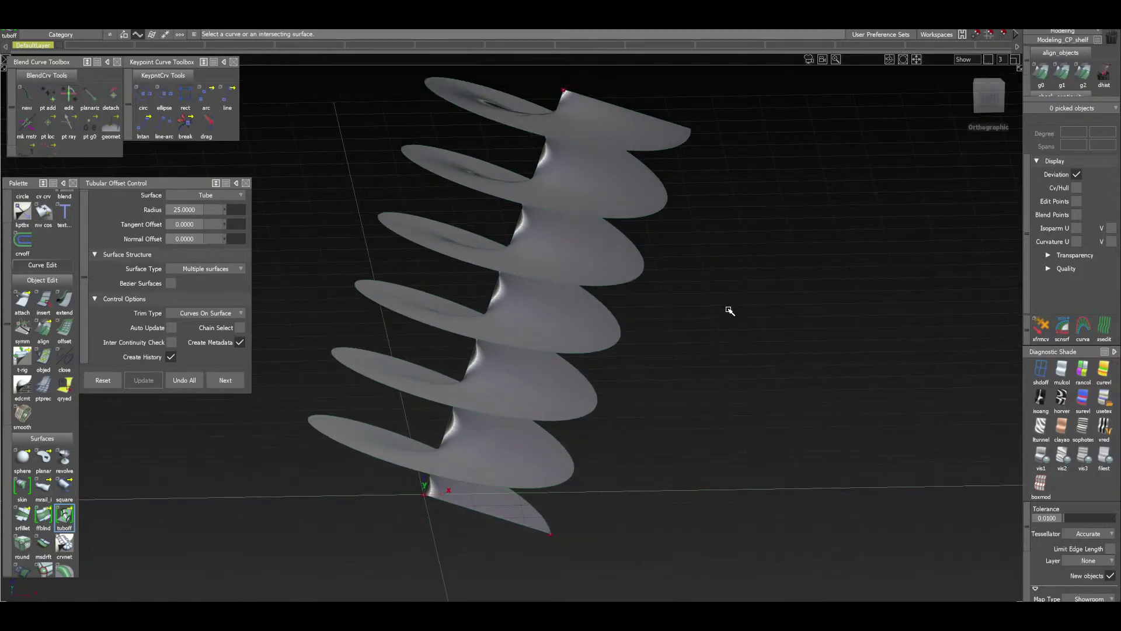
alt+shift+right_drag(522, 441, 656, 408)
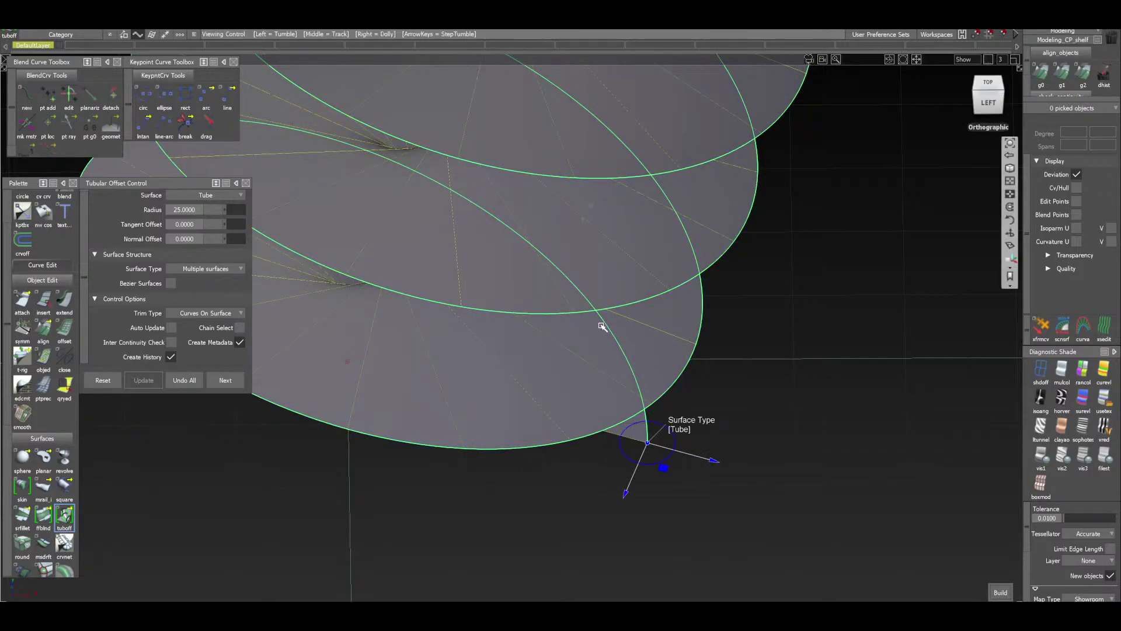
Build the tube surface along the full length of the selected spiral edge
alt+shift+drag(601, 320, 647, 408)
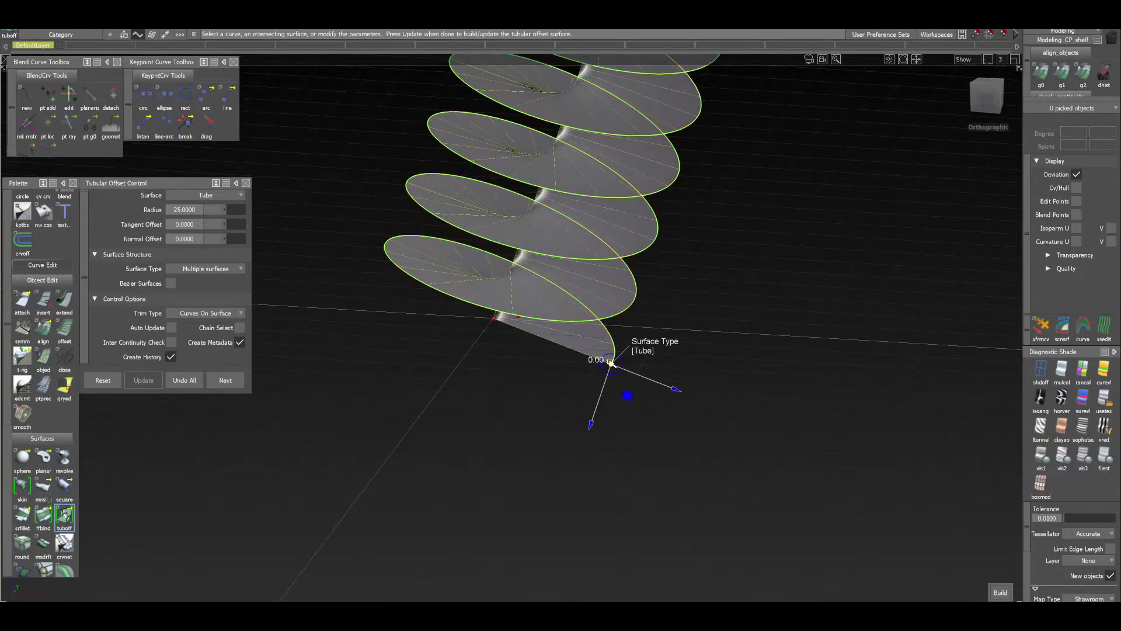
scroll(712, 226, down, 3)
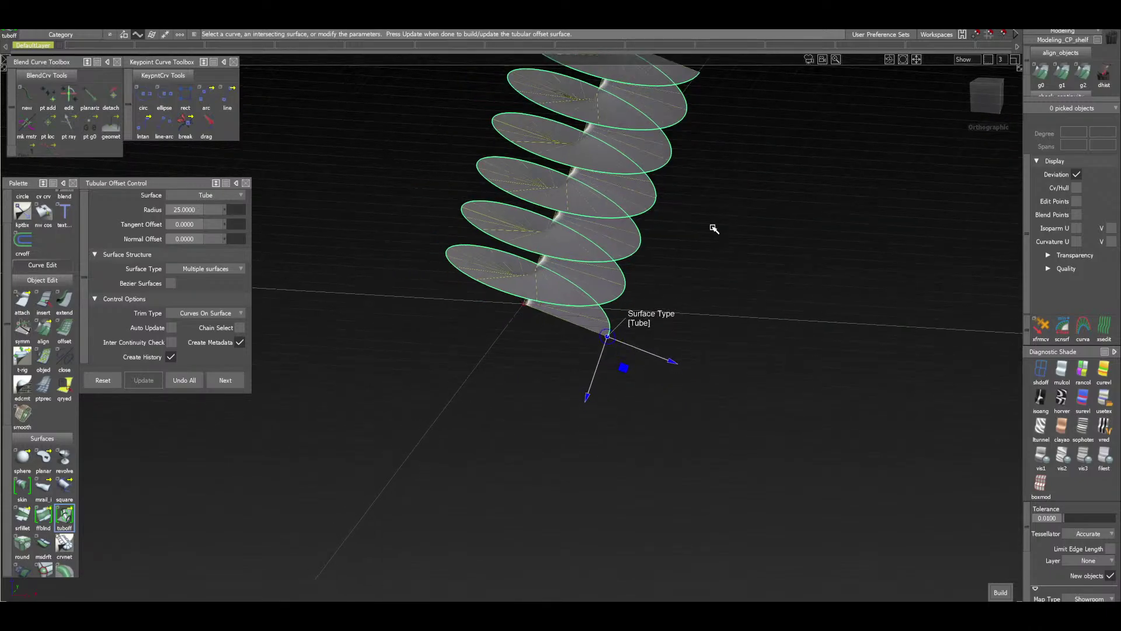
alt+shift+drag(706, 226, 630, 368)
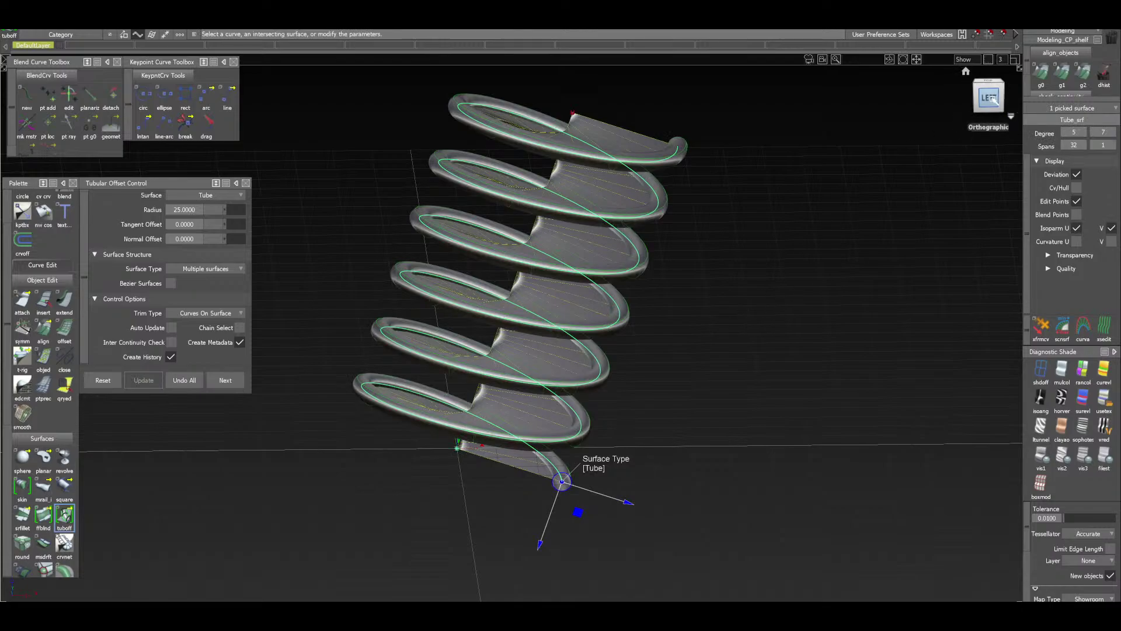
Set the diagnostic shade tolerance to 0.1 and the tessellator to Fast
drag(990, 98, 965, 92)
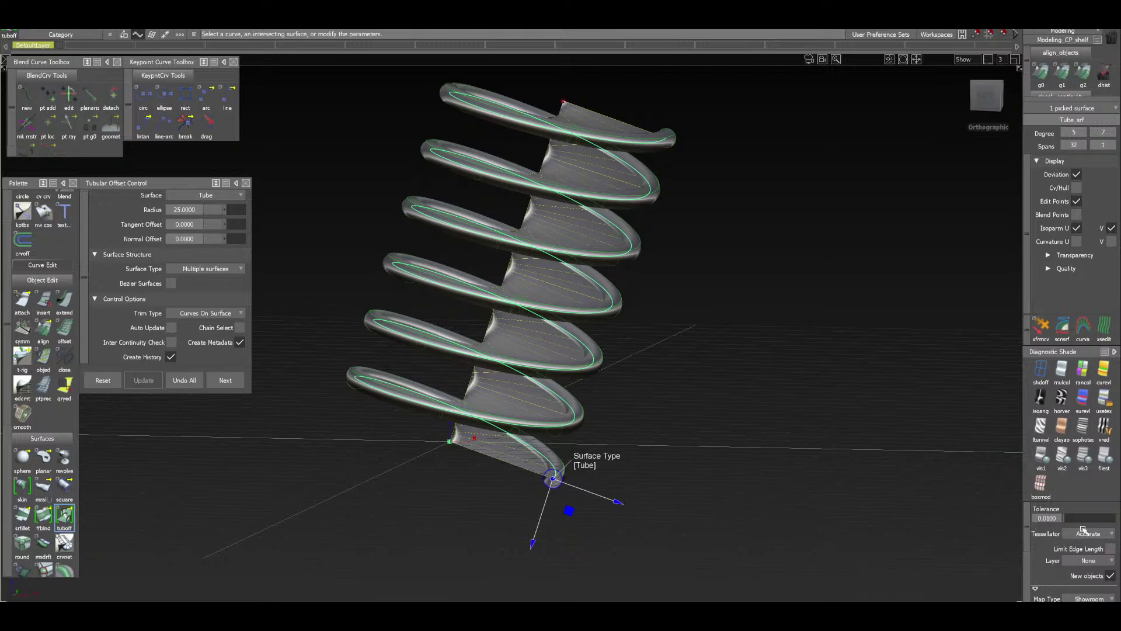
drag(1080, 521, 1091, 521)
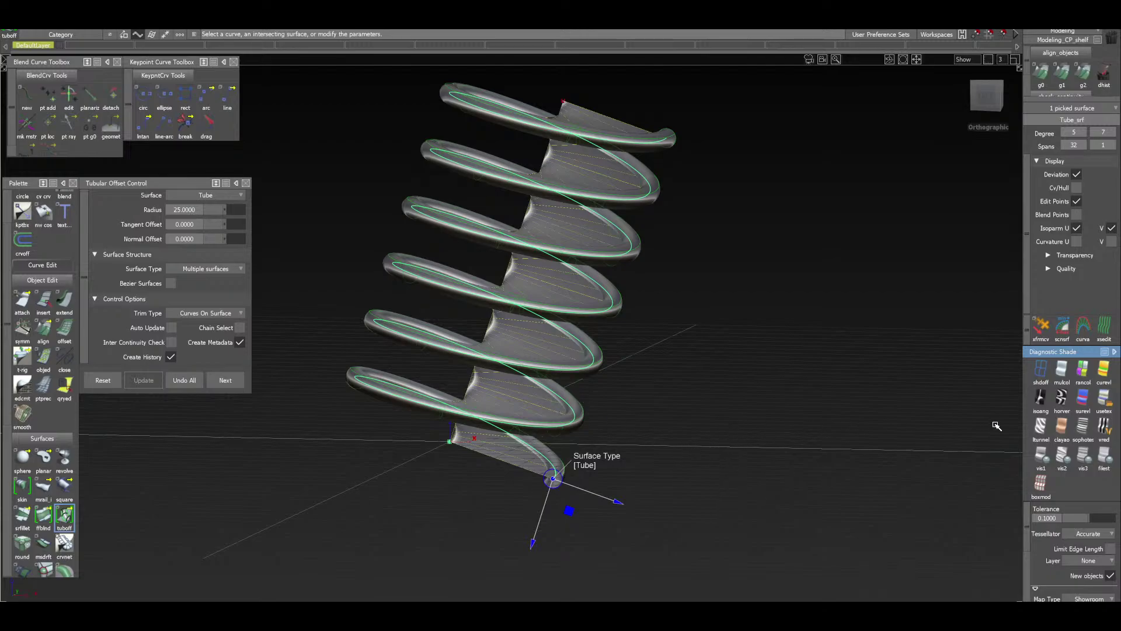
scroll(530, 292, down, 1)
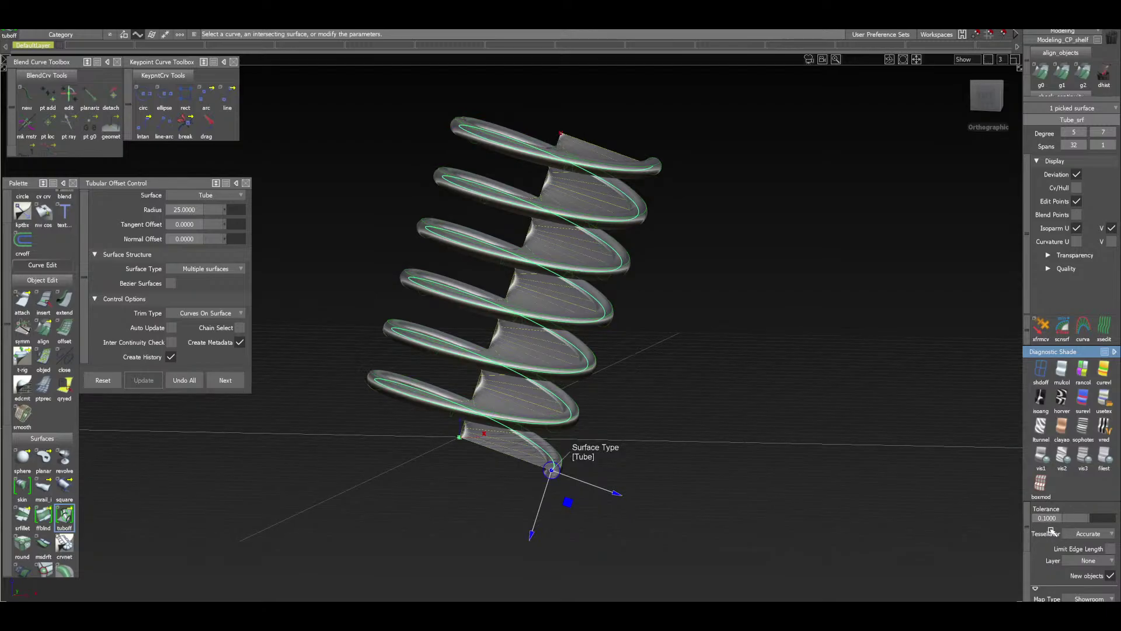
click(1089, 534)
click(1090, 545)
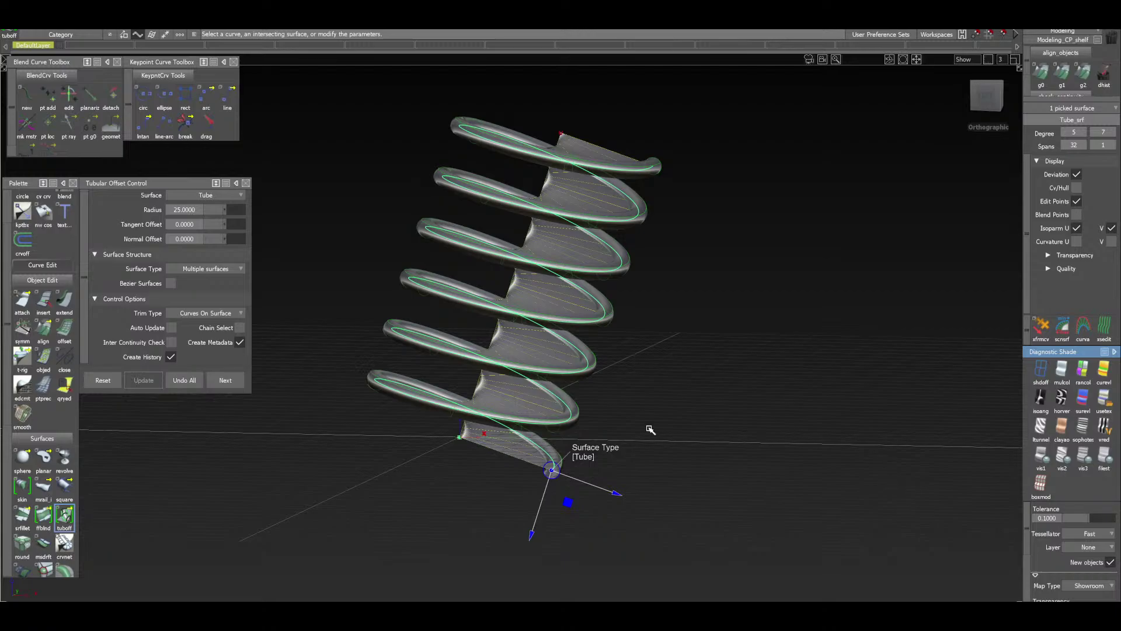
Clear the current selection and reopen the spiral tube's construction history with Query Edit
alt+shift+drag(656, 475, 505, 279)
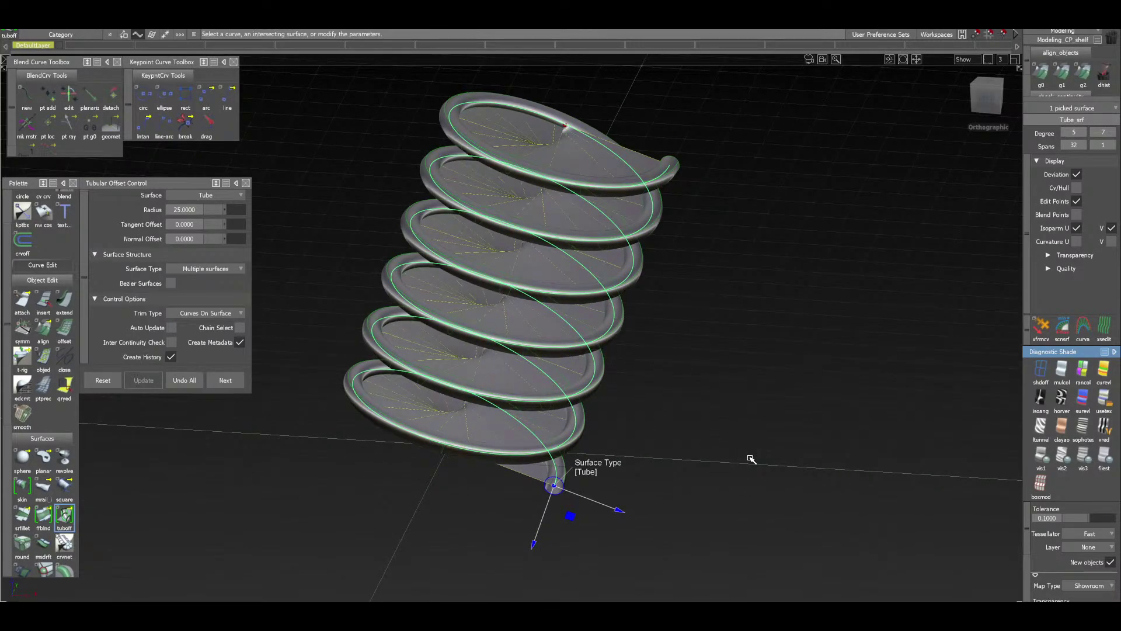
right_click(796, 464)
click(793, 444)
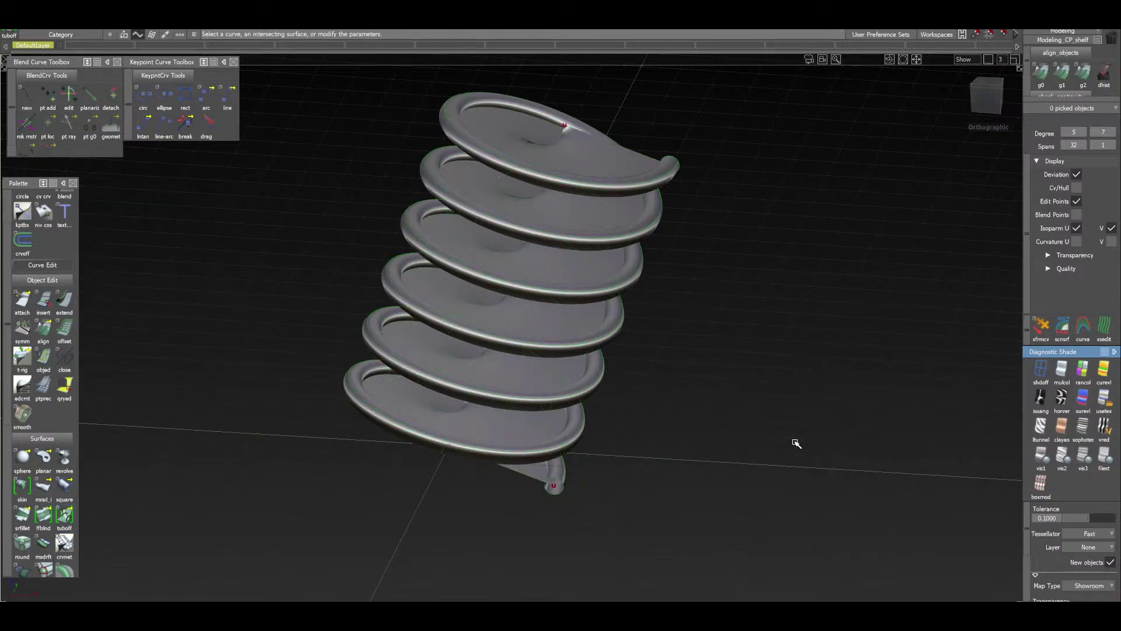
right_click(756, 431)
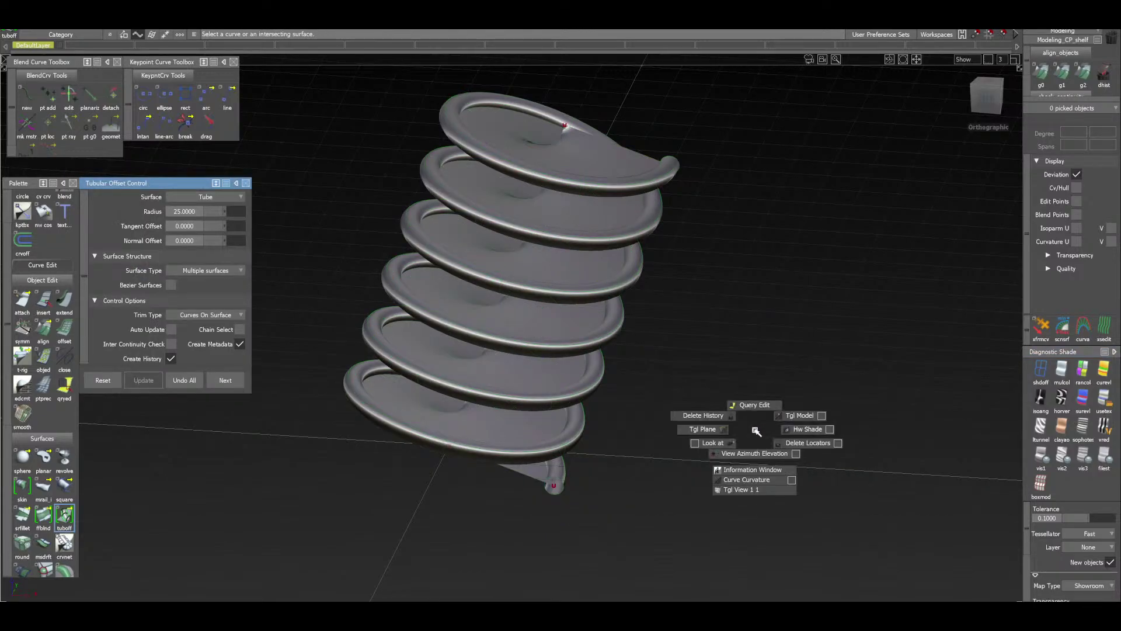
click(755, 405)
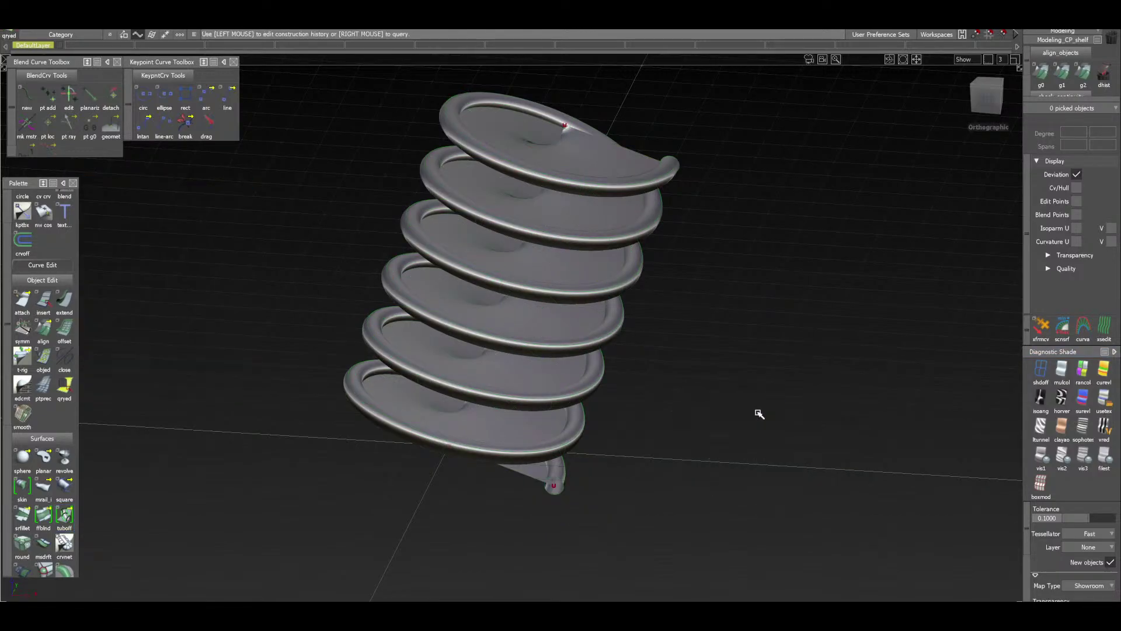
click(622, 319)
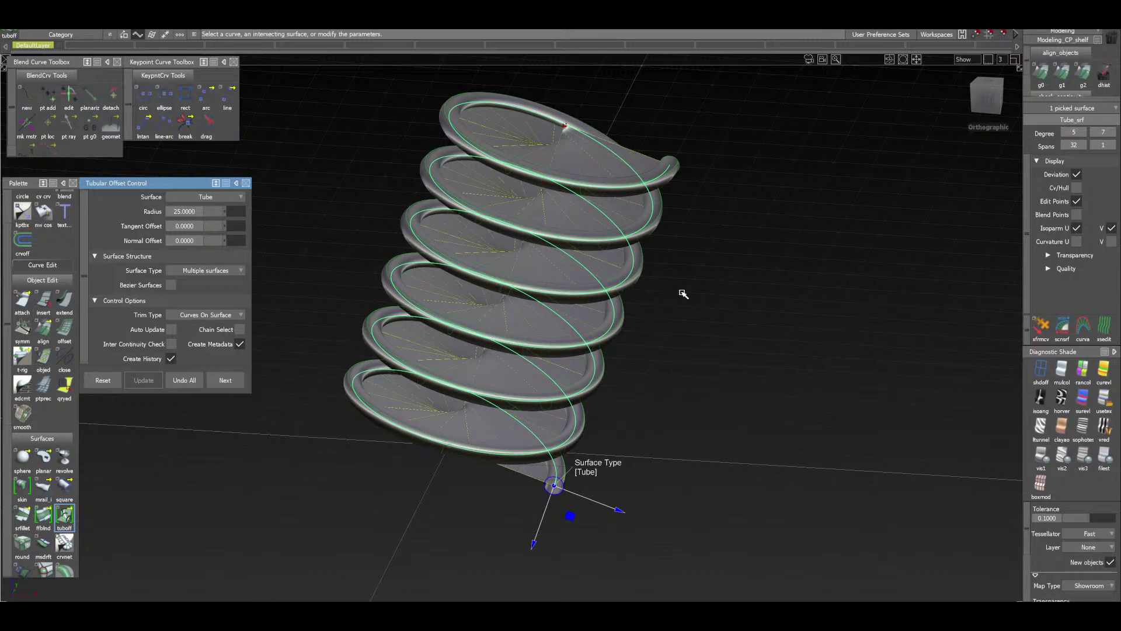
Try the random colour diagnostic shade on the tube and replace it with the multi-colour shade
click(1082, 373)
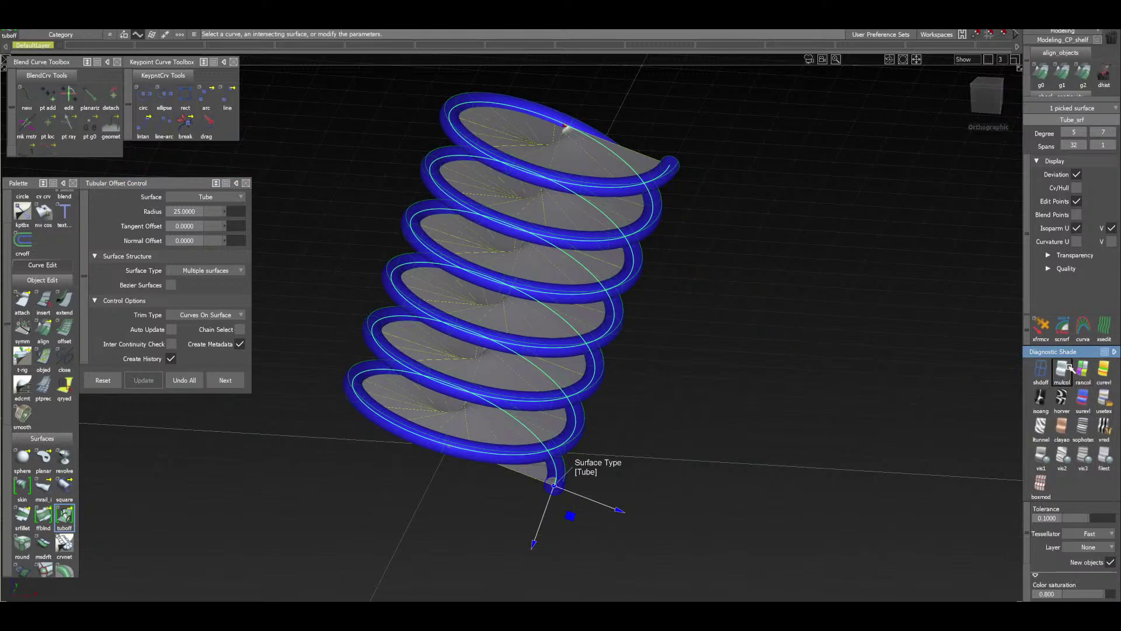
click(1070, 368)
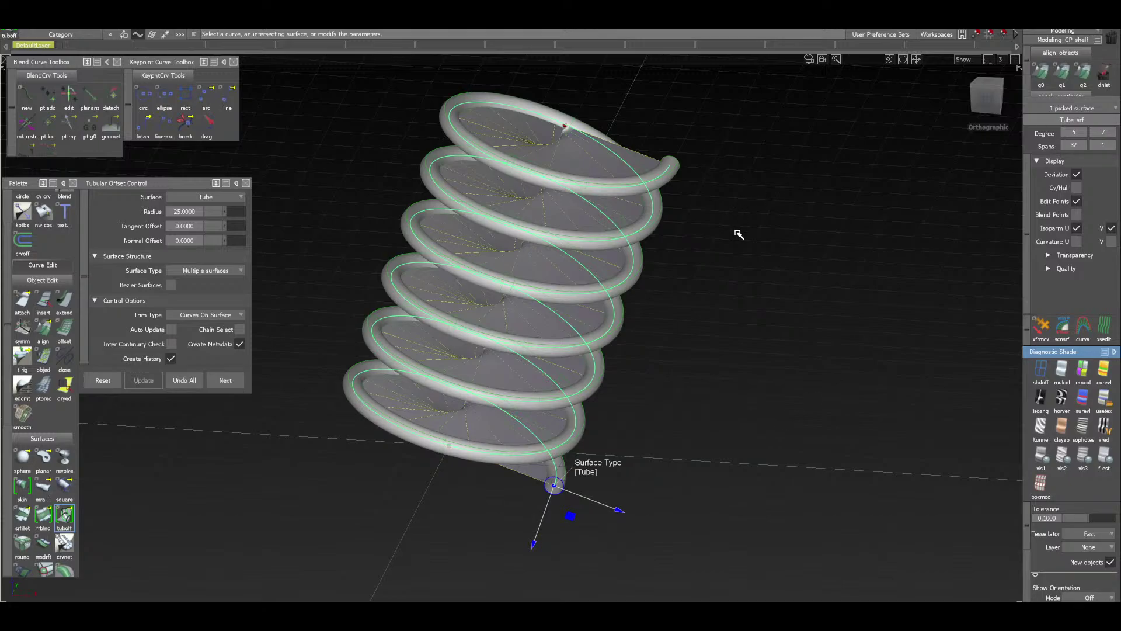
scroll(633, 368, up, 5)
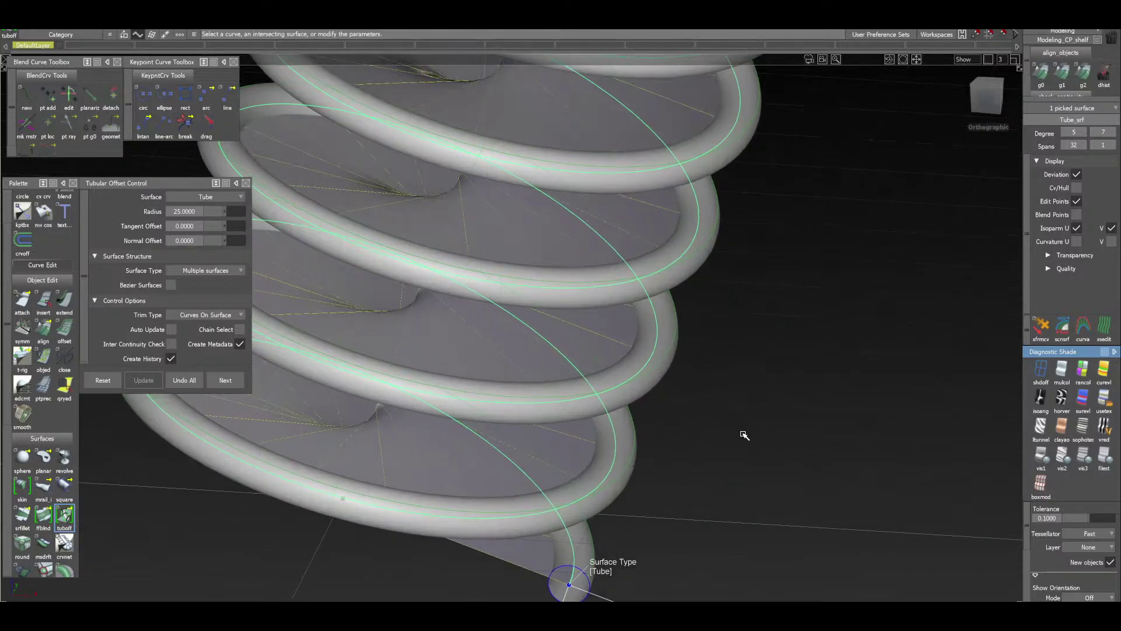
Pick the twisted rail surface inside the tube and turn off its diagnostic shading
ctrl+shift+drag(766, 477, 794, 389)
click(551, 365)
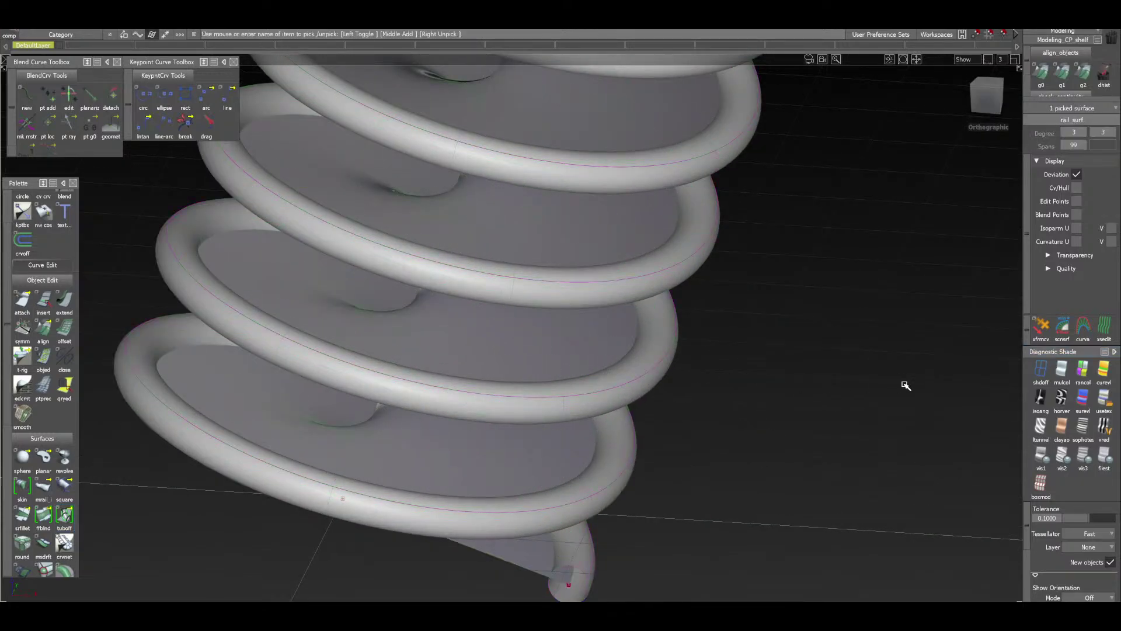
click(1041, 368)
alt+shift+drag(656, 350, 723, 248)
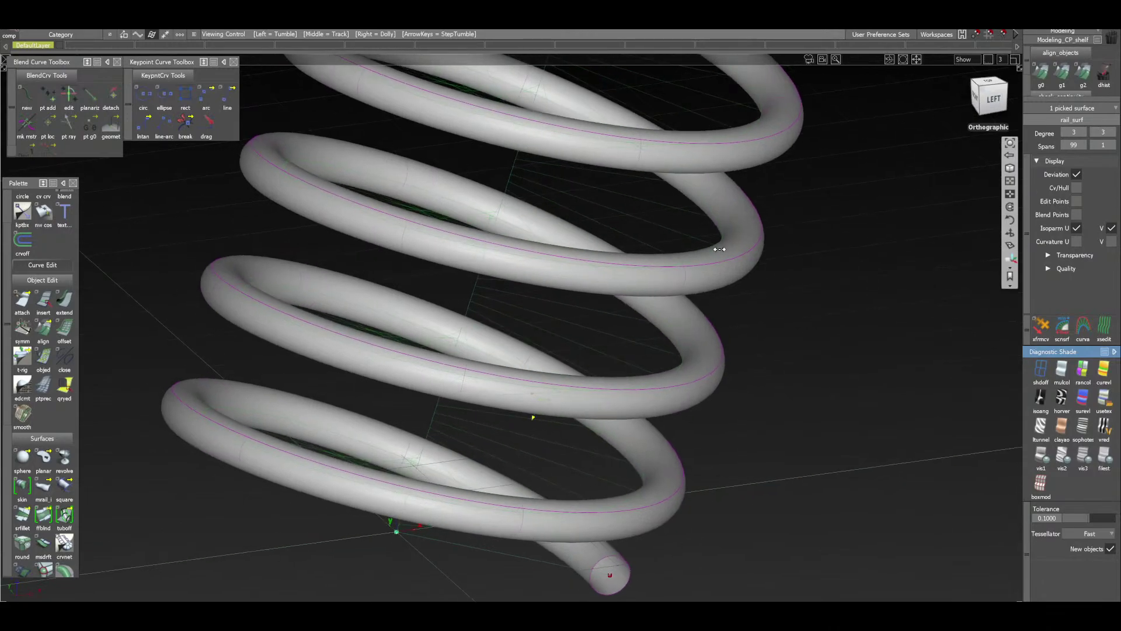
Pick the spiral tube surface, try the user texture diagnostic shade on it, and turn its shading off
alt+shift+drag(708, 318, 710, 257)
alt+shift+right_drag(543, 257, 801, 187)
alt+shift+middle_drag(800, 187, 551, 208)
alt+shift+drag(551, 208, 551, 237)
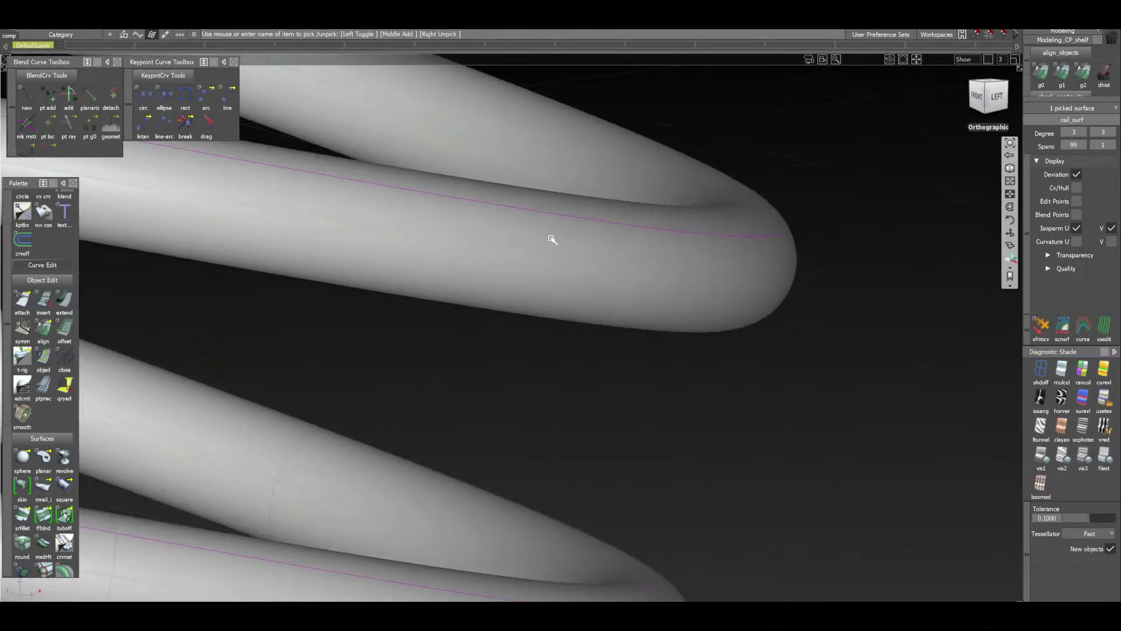
click(646, 324)
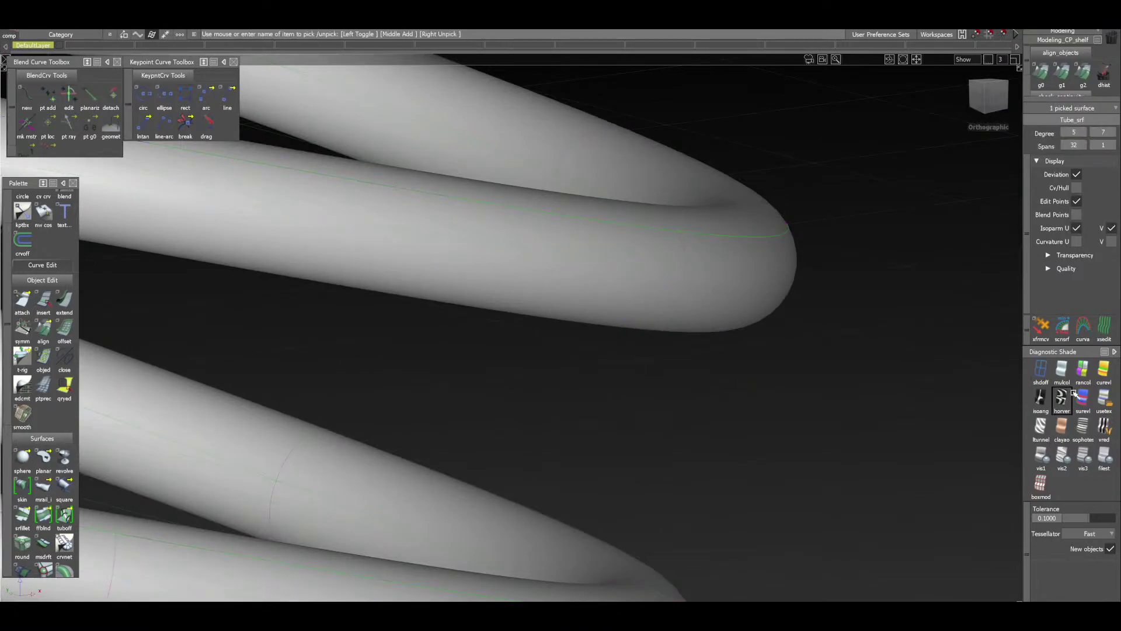
click(1104, 399)
alt+shift+right_drag(859, 371, 671, 333)
click(1040, 374)
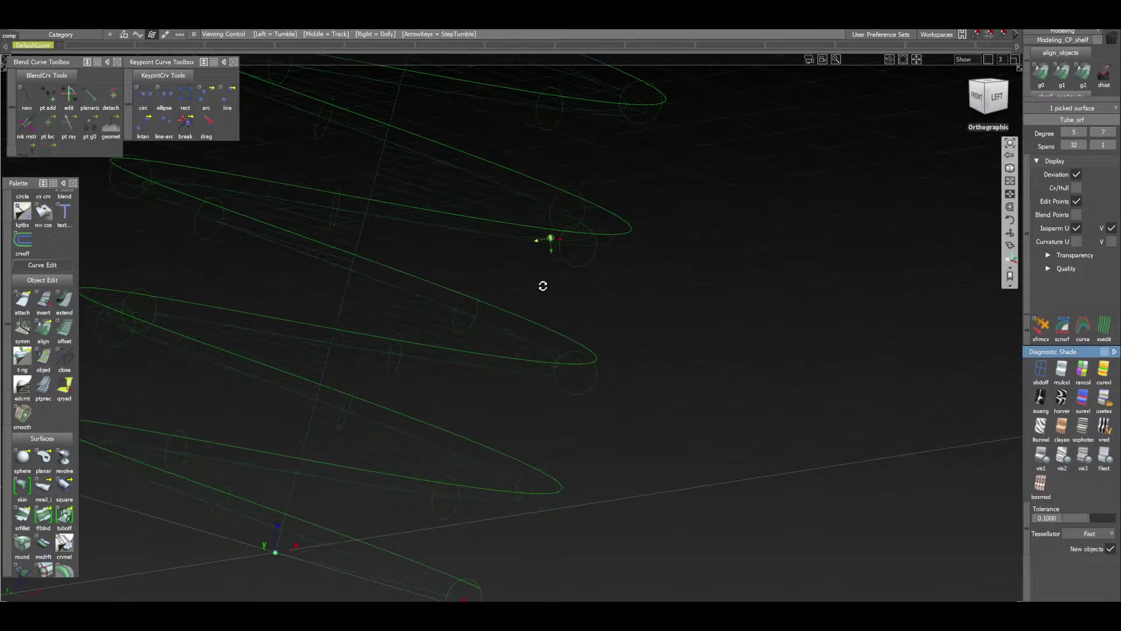
Pick the twisted rail surface, try the random colour diagnostic shade on it, and turn its shading off again
alt+shift+drag(543, 283, 604, 417)
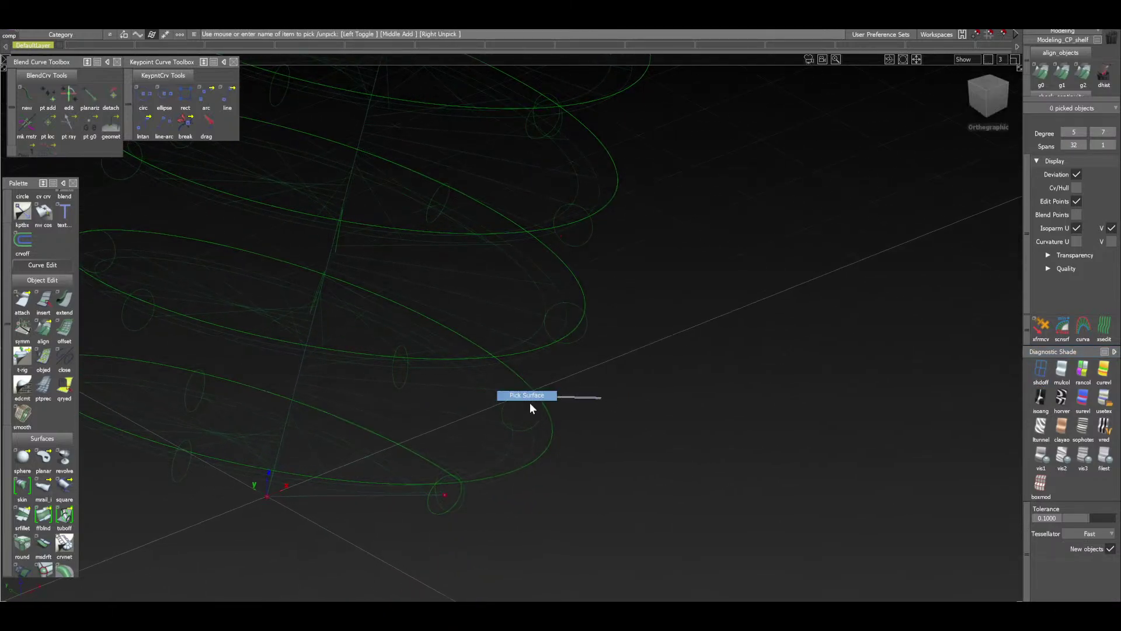
mouse_move(480, 396)
alt+shift+mouse_down()
mouse_move(577, 396)
mouse_move(419, 383)
mouse_move(467, 383)
alt+shift+mouse_up()
alt+shift+drag(313, 346, 328, 288)
alt+shift+right_drag(514, 295, 454, 278)
alt+shift+drag(455, 277, 394, 322)
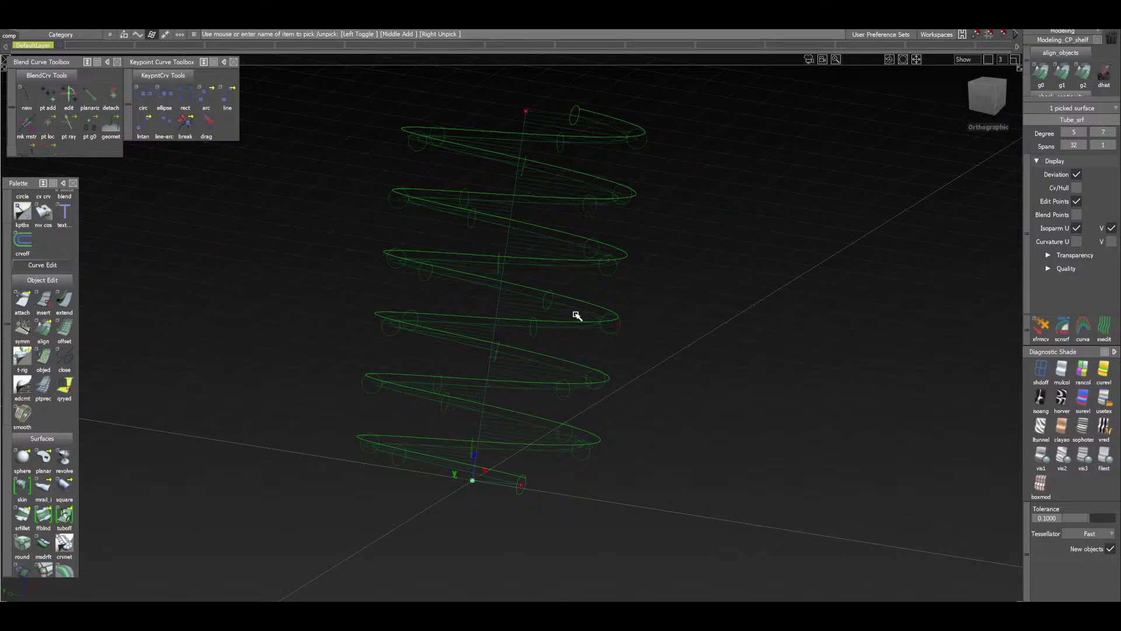
drag(667, 416, 586, 337)
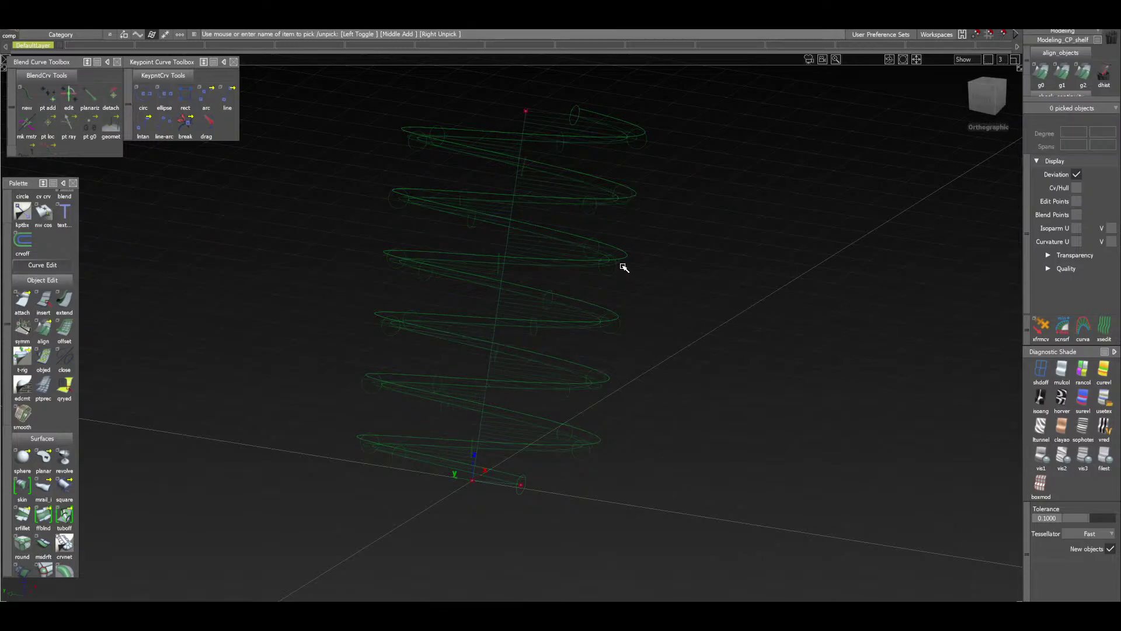
click(624, 268)
click(1084, 381)
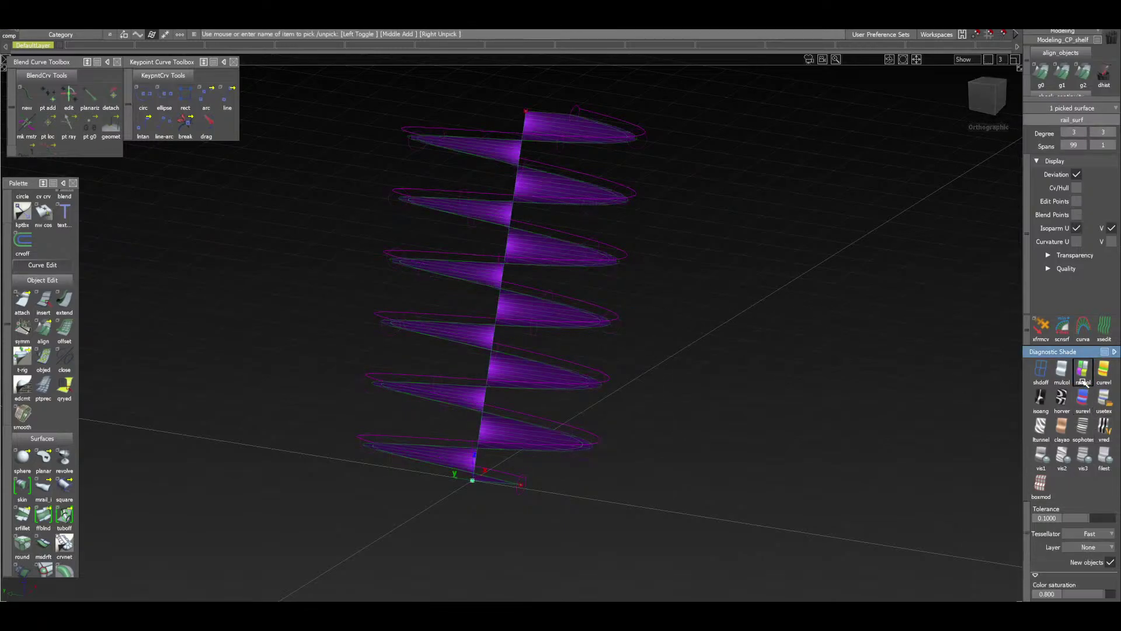
click(1041, 368)
alt+shift+drag(625, 345, 609, 407)
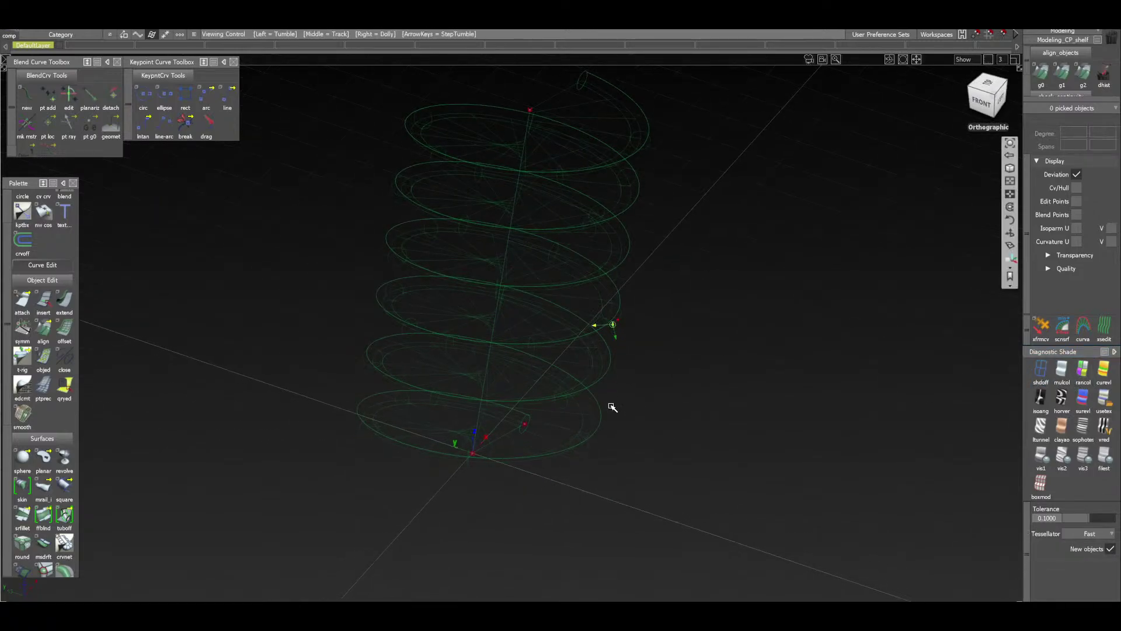
Apply the user texture diagnostic shade to the whole model and open the tube's construction history with Query Edit
ctrl+shift+right_drag(677, 484, 676, 458)
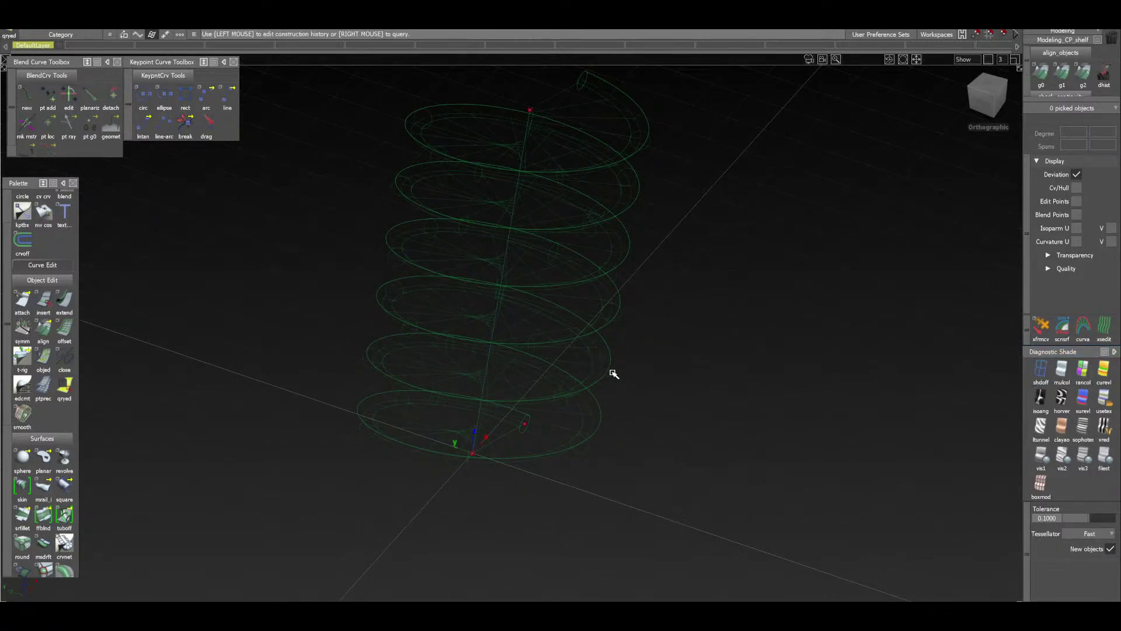
click(1103, 399)
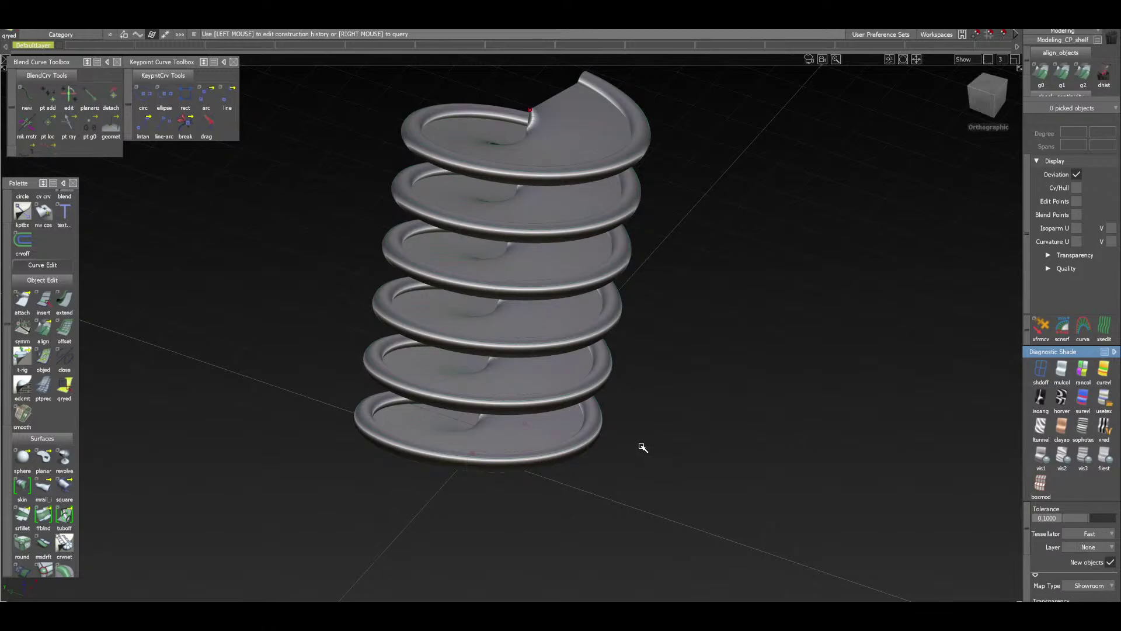
scroll(642, 461, up, 3)
ctrl+shift+right_drag(640, 485, 642, 472)
click(595, 413)
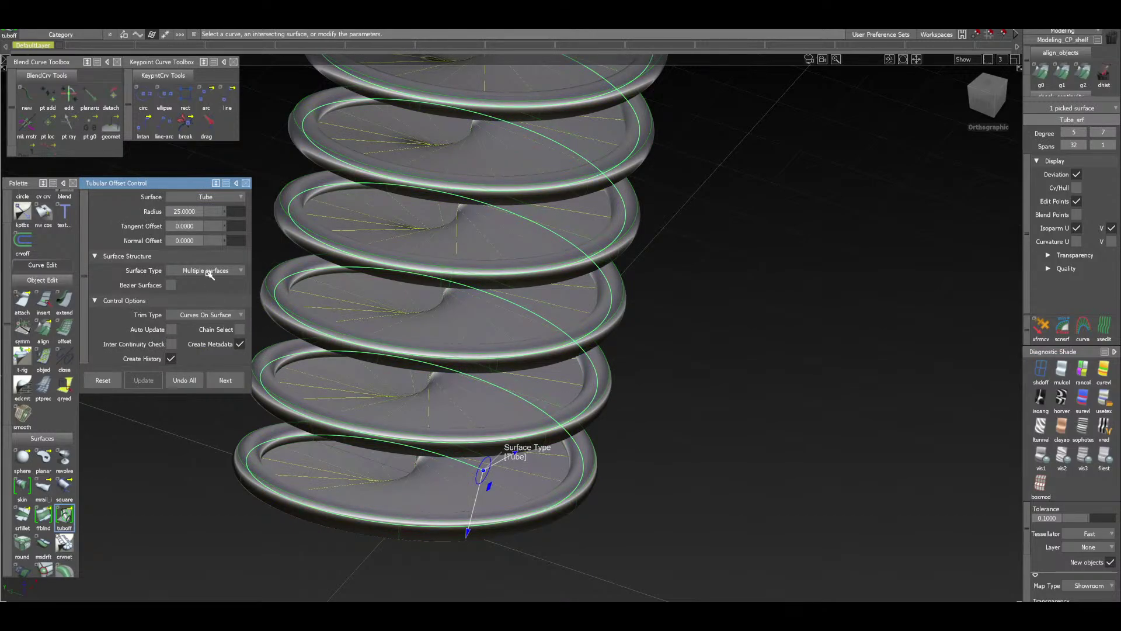
Keep the tube's surface type at Multiple surfaces, enable Bezier Surfaces, and update the tubular offset
click(207, 272)
click(209, 274)
click(175, 285)
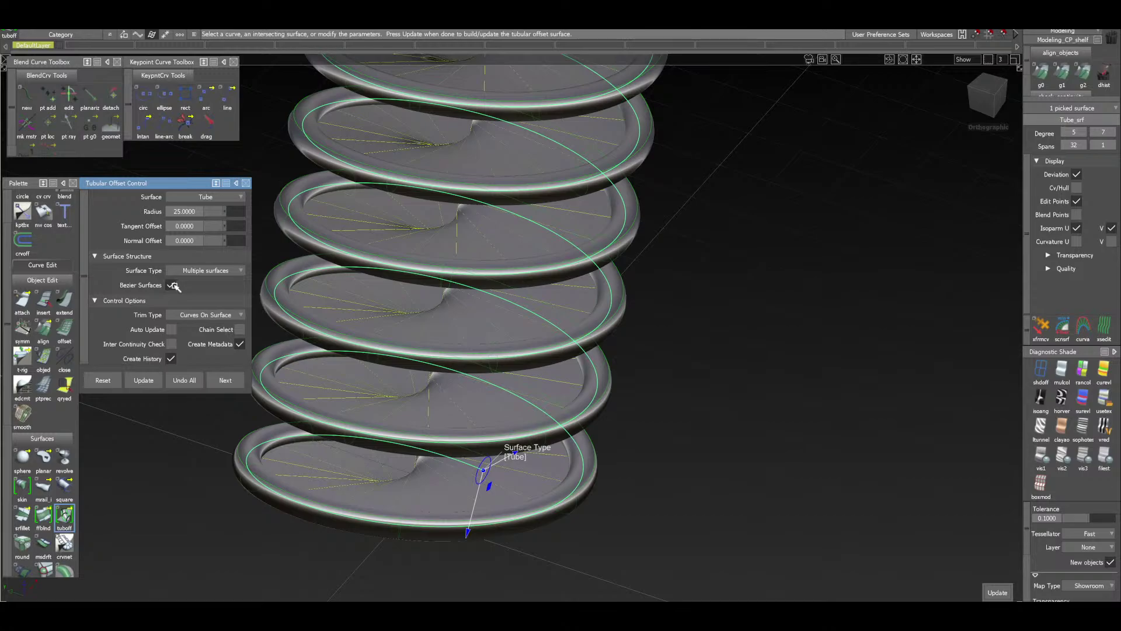
click(156, 384)
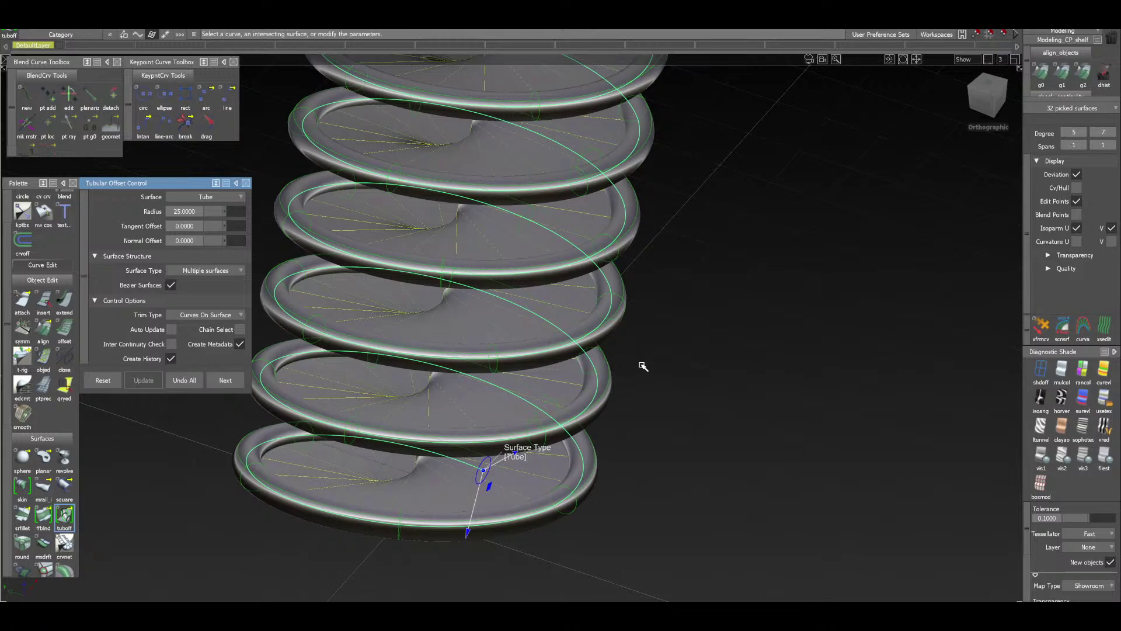
Reopen the tube's history with Query Edit and give its separate pieces the random colour diagnostic shade
key(q)
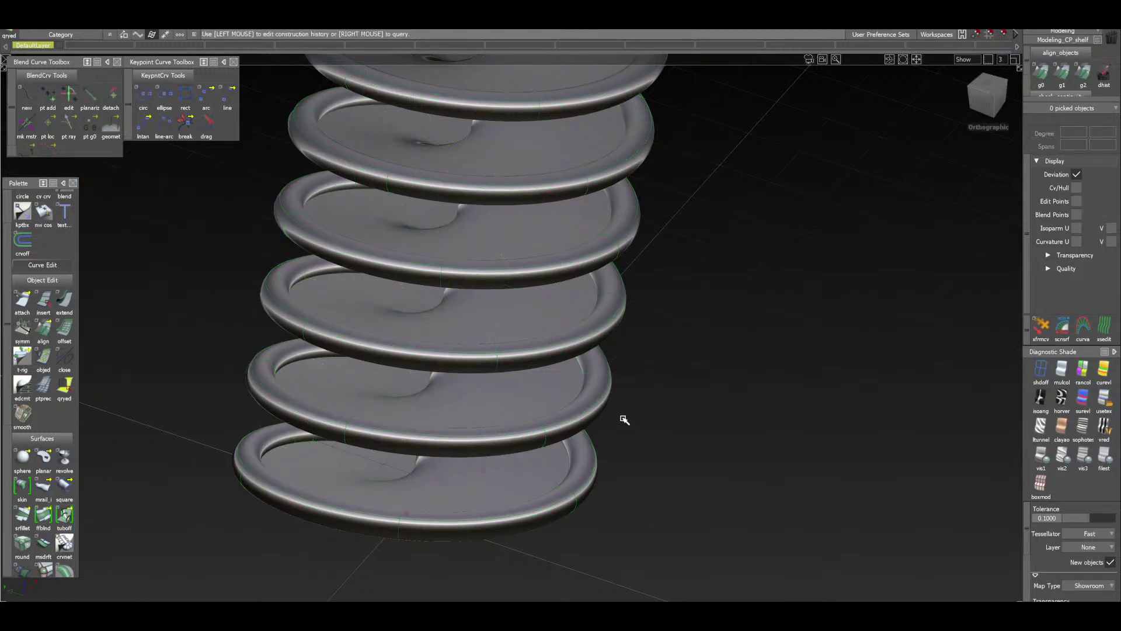
click(600, 414)
ctrl+shift+drag(742, 517, 669, 433)
click(601, 414)
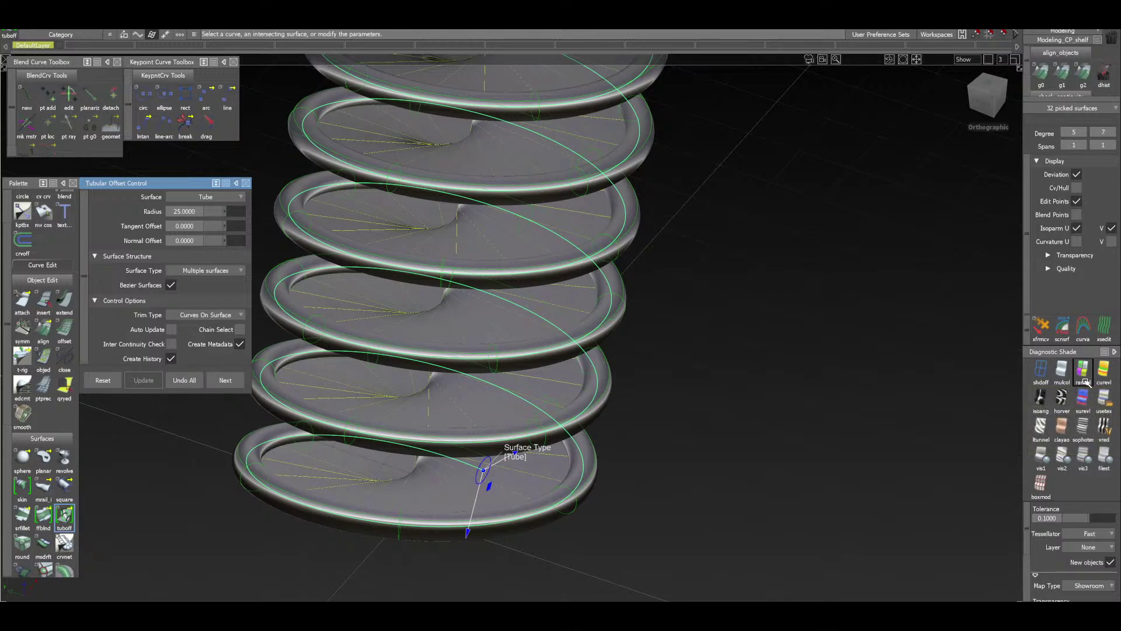
click(1083, 374)
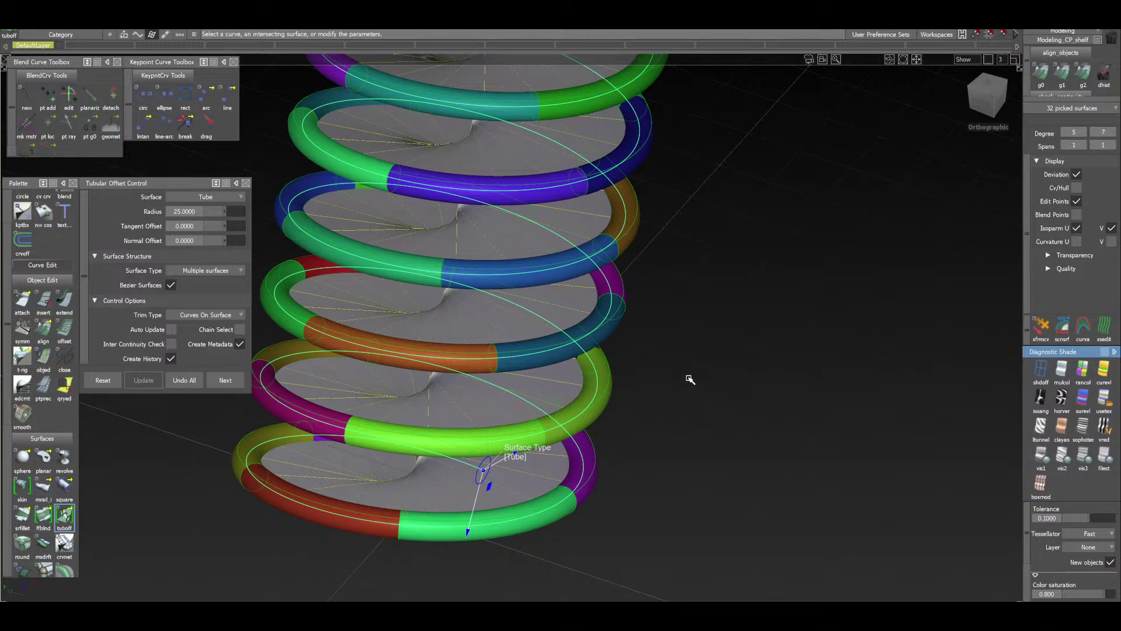
alt+shift+middle_drag(681, 370, 712, 402)
mouse_move(712, 402)
alt+shift+mouse_down()
mouse_move(724, 431)
mouse_move(719, 409)
alt+shift+mouse_up()
alt+shift+drag(556, 389, 542, 418)
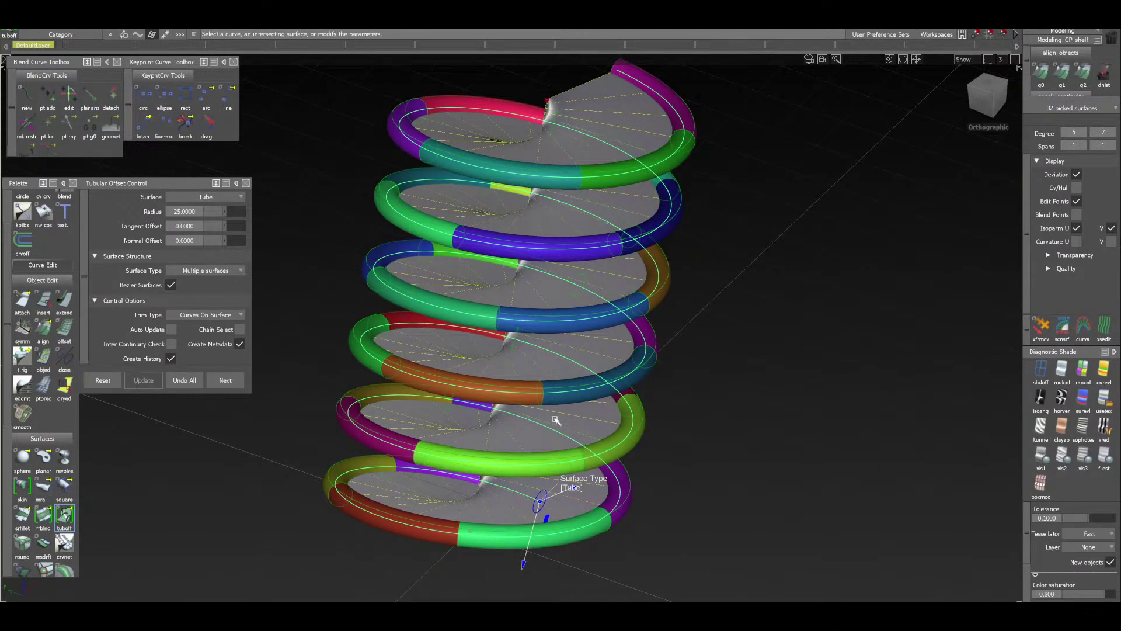
Pick the dark blue tube piece and its orange neighbour to inspect their surface degree and spans, and clear the selection
ctrl+shift+drag(694, 528, 694, 455)
ctrl+shift+drag(764, 417, 661, 404)
click(580, 402)
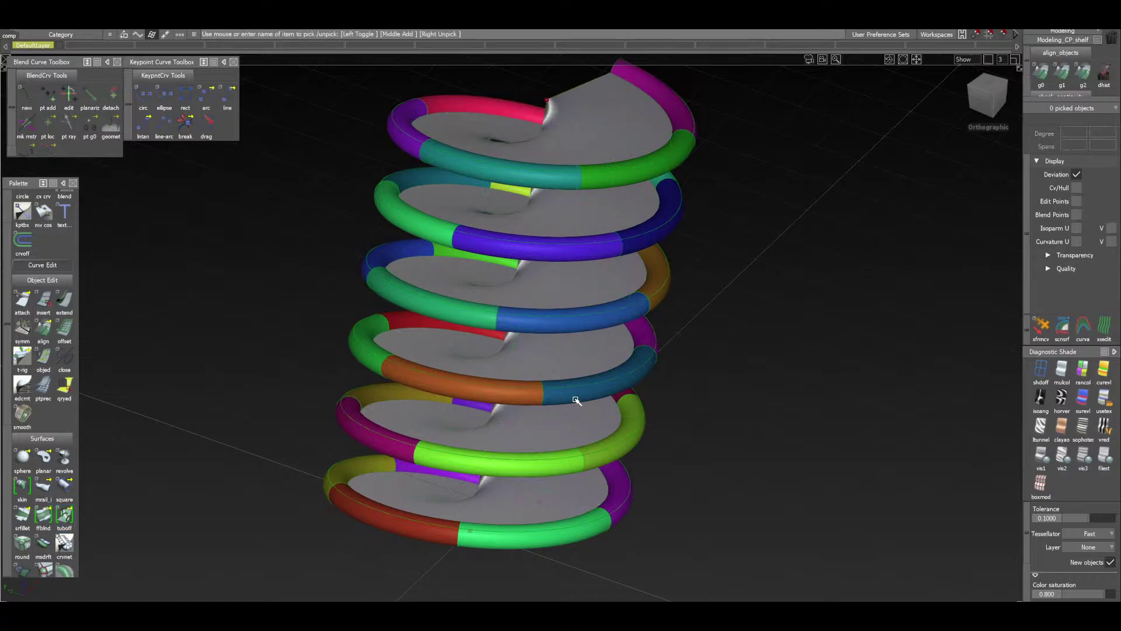
scroll(688, 413, up, 3)
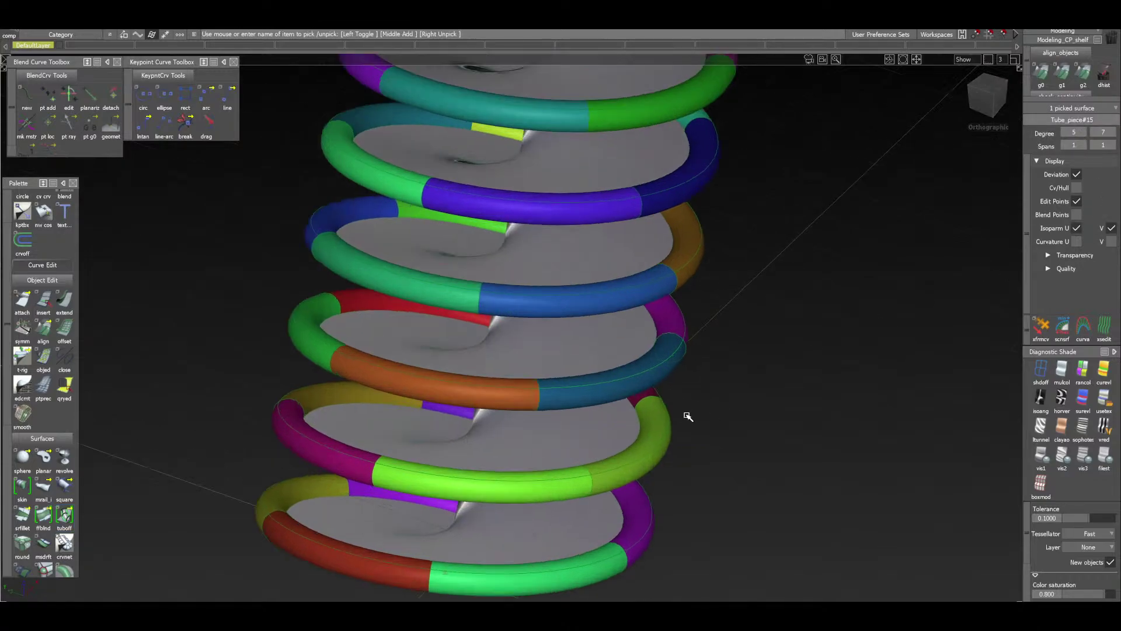
click(485, 404)
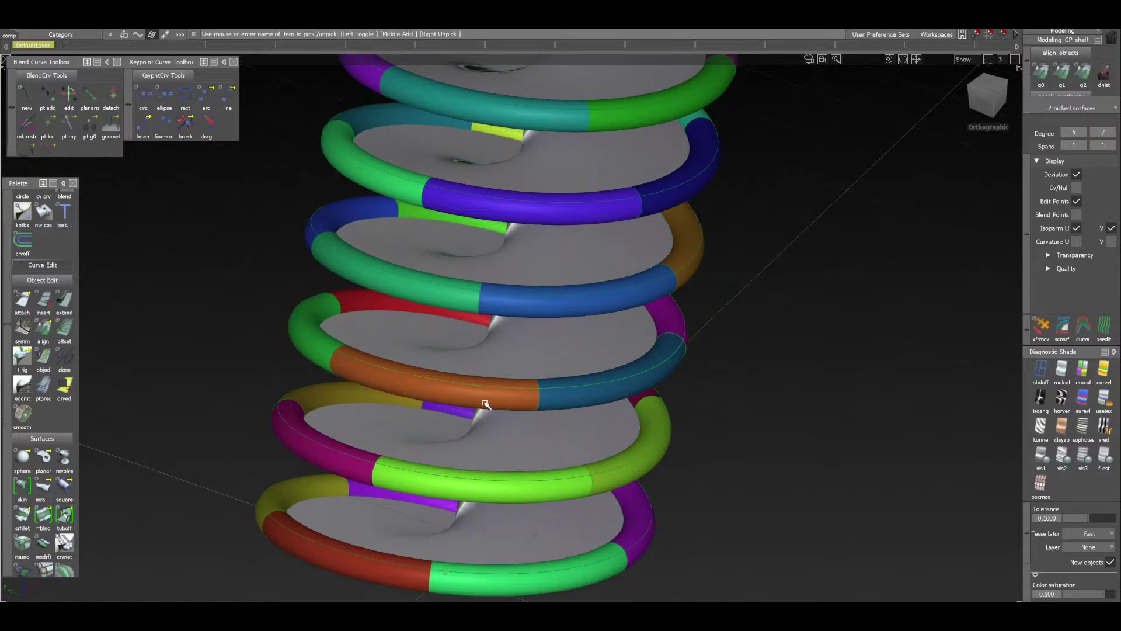
ctrl+shift+drag(923, 366, 922, 291)
ctrl+shift+drag(894, 321, 818, 319)
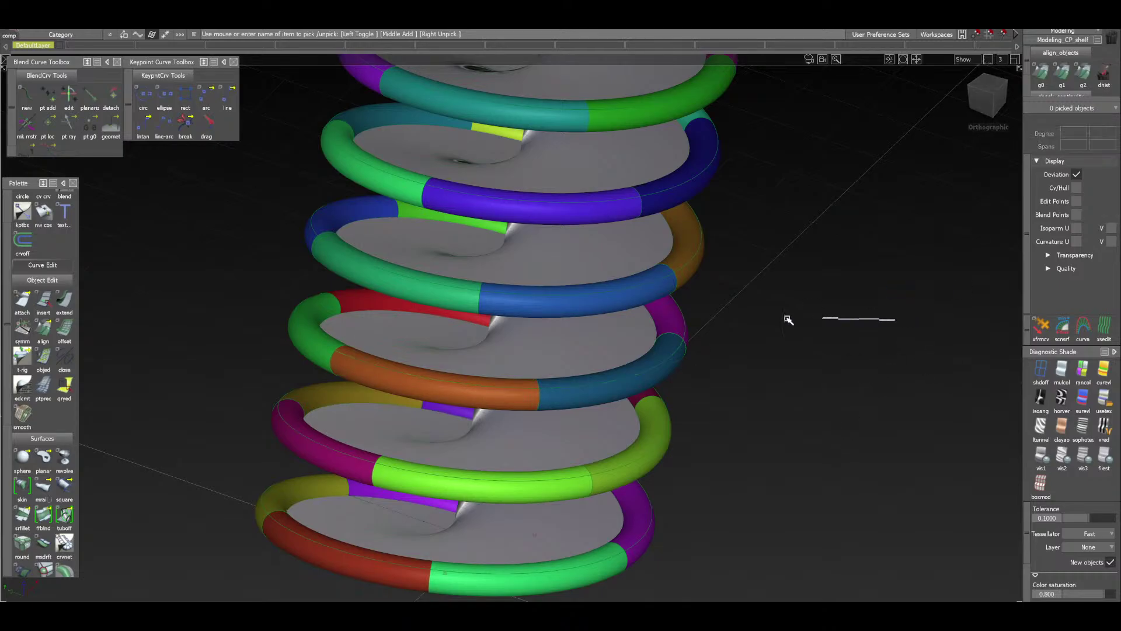
click(624, 396)
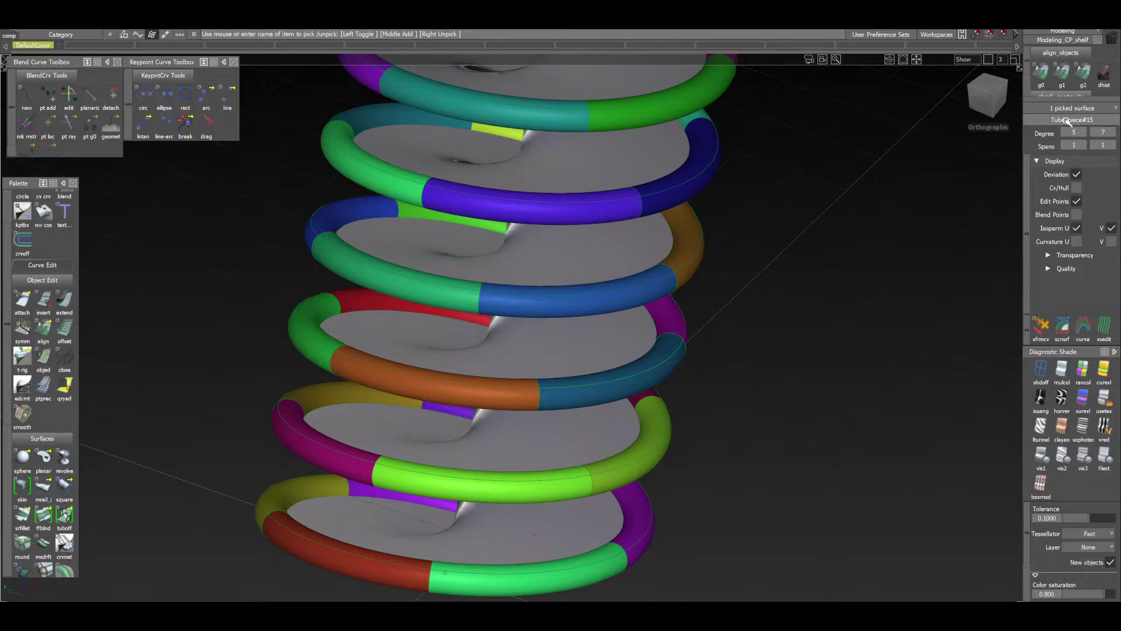
ctrl+shift+drag(780, 508, 781, 443)
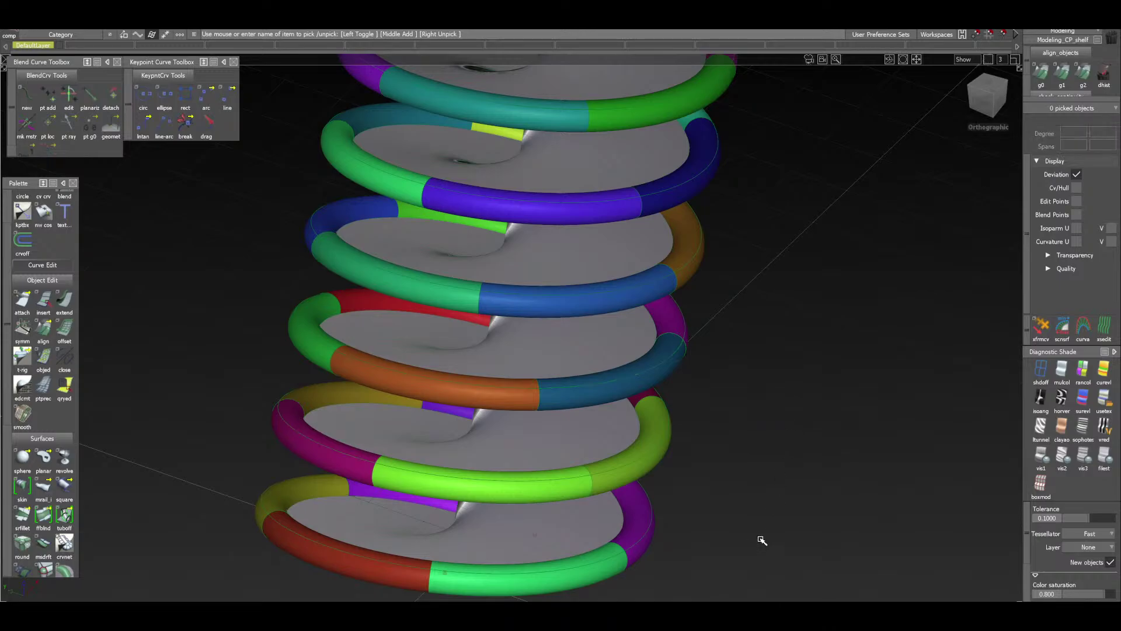
Restore the user texture shade on the whole model, turn shading off for the twisted rail surface, and deselect everything
alt+shift+right_drag(758, 538, 761, 400)
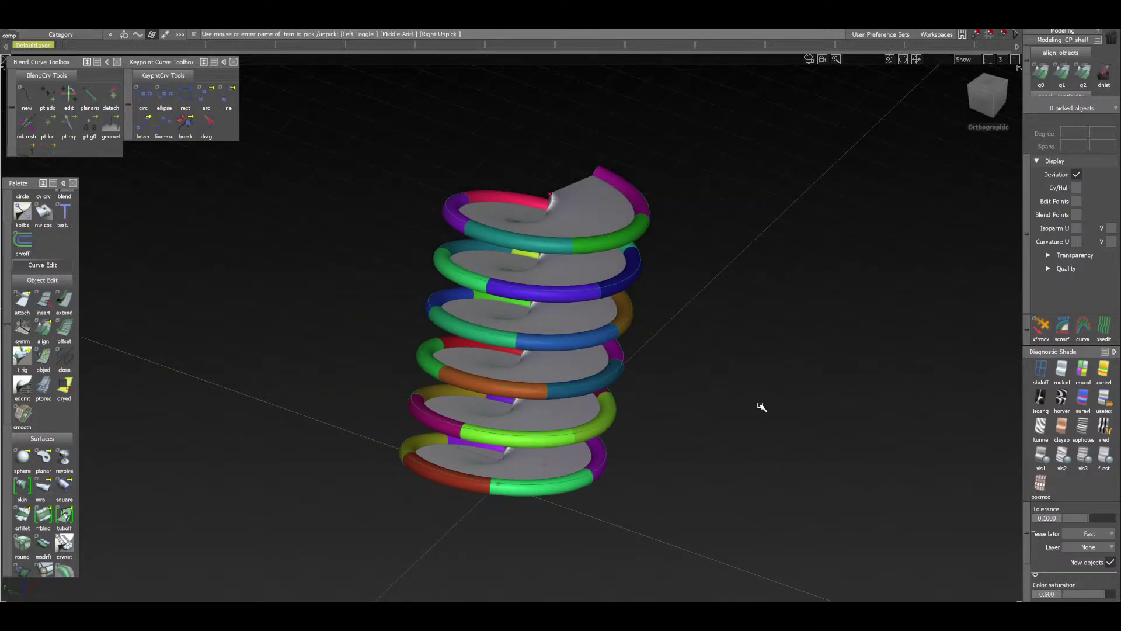
click(1106, 399)
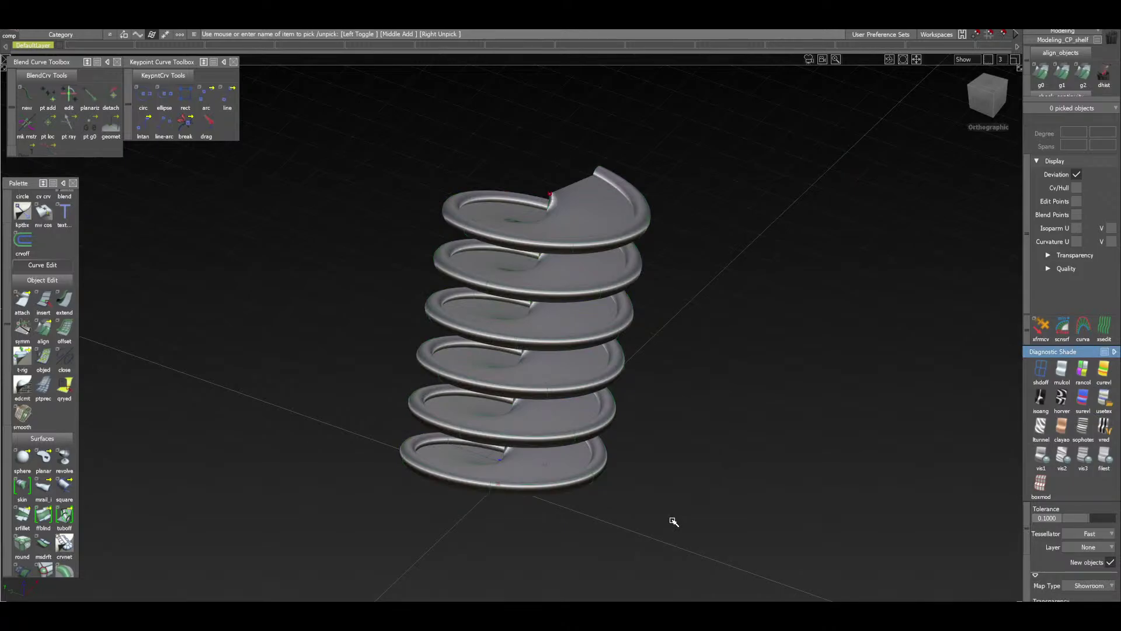
ctrl+shift+right_click(704, 516)
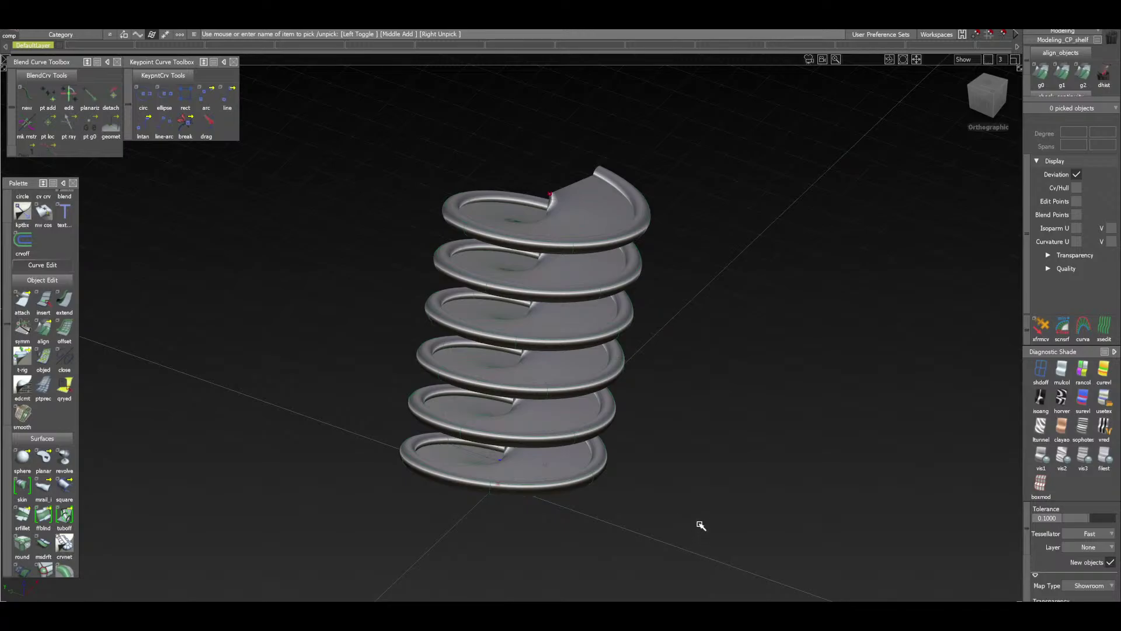
click(565, 420)
click(1041, 369)
click(758, 433)
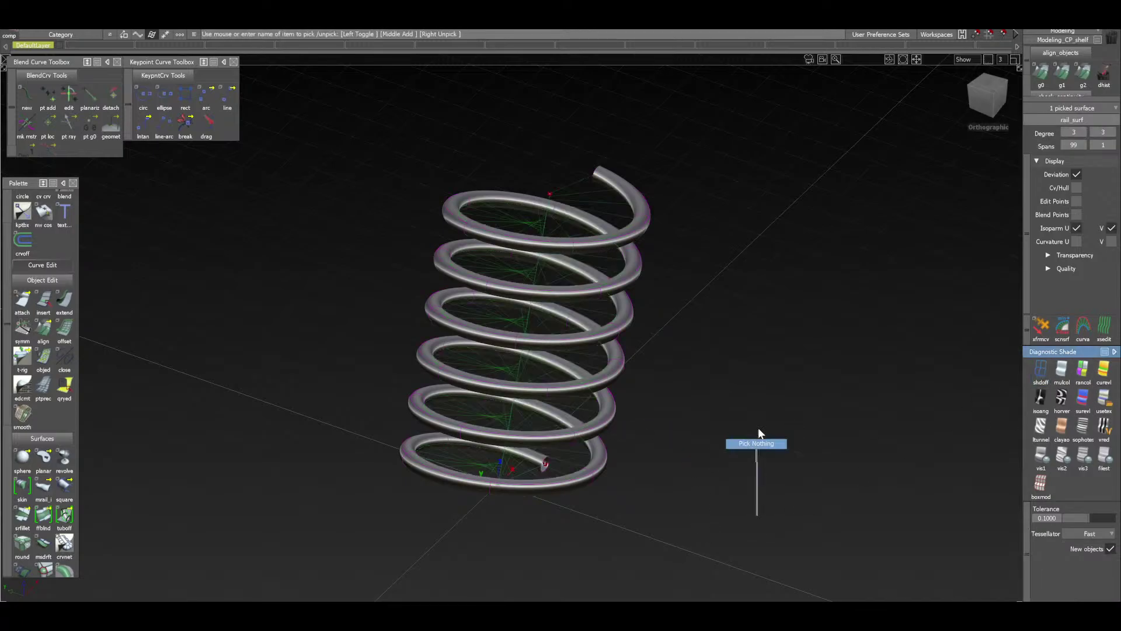
Examine the finished coil spring from several angles, including one square-on orthographic view
alt+shift+right_drag(655, 500, 583, 497)
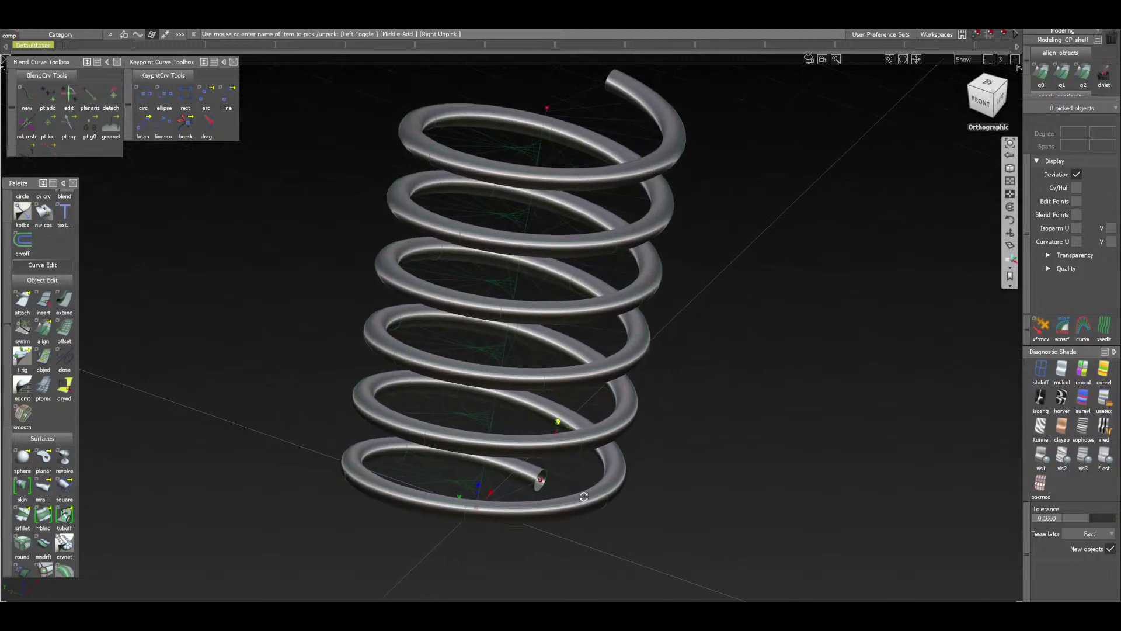
alt+shift+drag(583, 497, 654, 462)
alt+shift+right_drag(626, 453, 581, 467)
alt+shift+middle_drag(581, 468, 739, 453)
alt+shift+drag(739, 452, 701, 461)
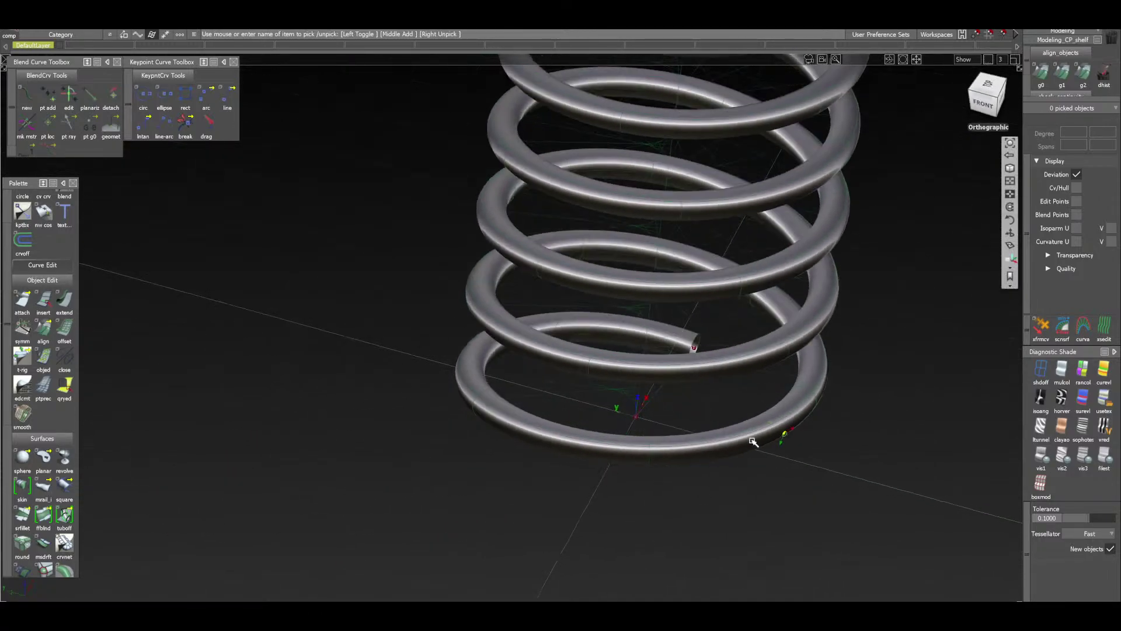
alt+shift+right_drag(701, 461, 663, 484)
alt+shift+drag(661, 484, 430, 458)
alt+shift+middle_drag(753, 451, 587, 462)
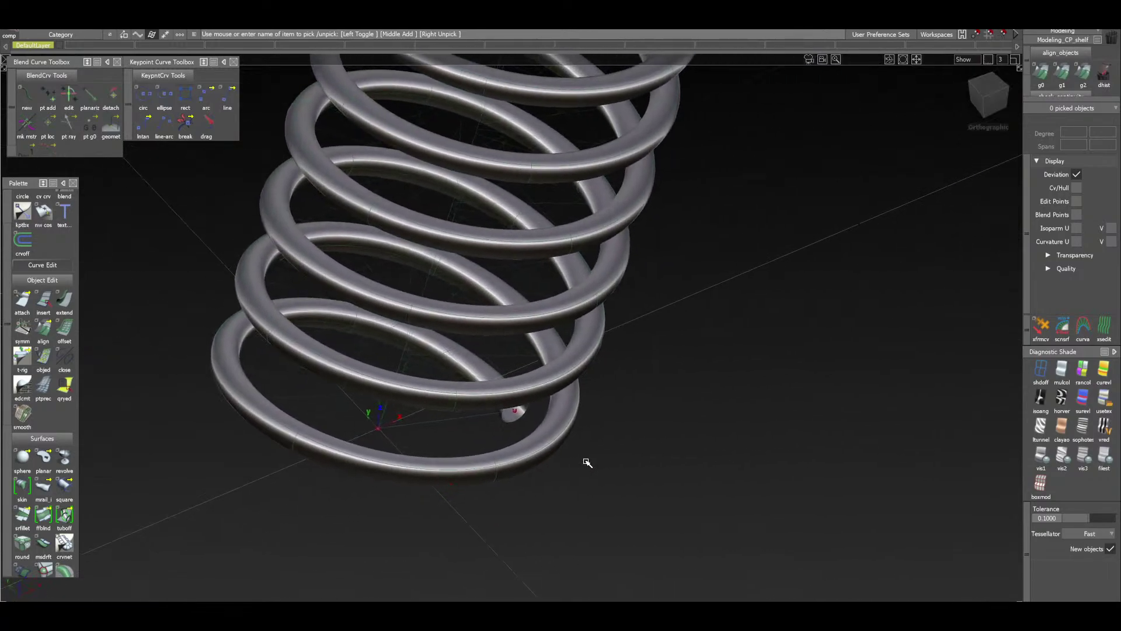
alt+shift+right_drag(587, 461, 572, 471)
alt+shift+drag(573, 471, 488, 454)
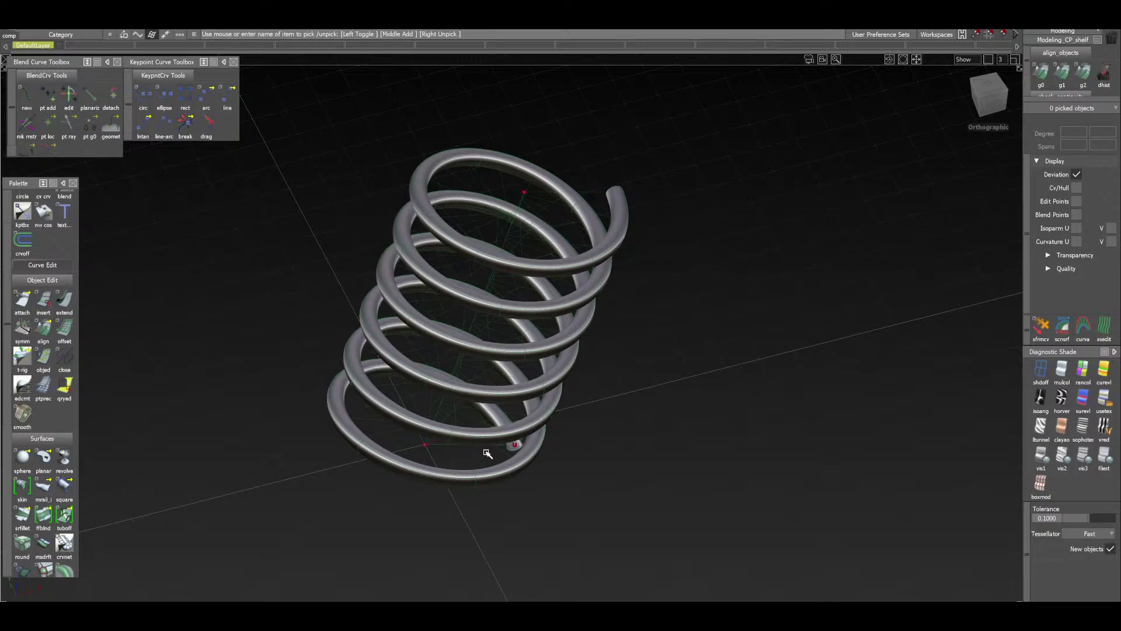
click(985, 106)
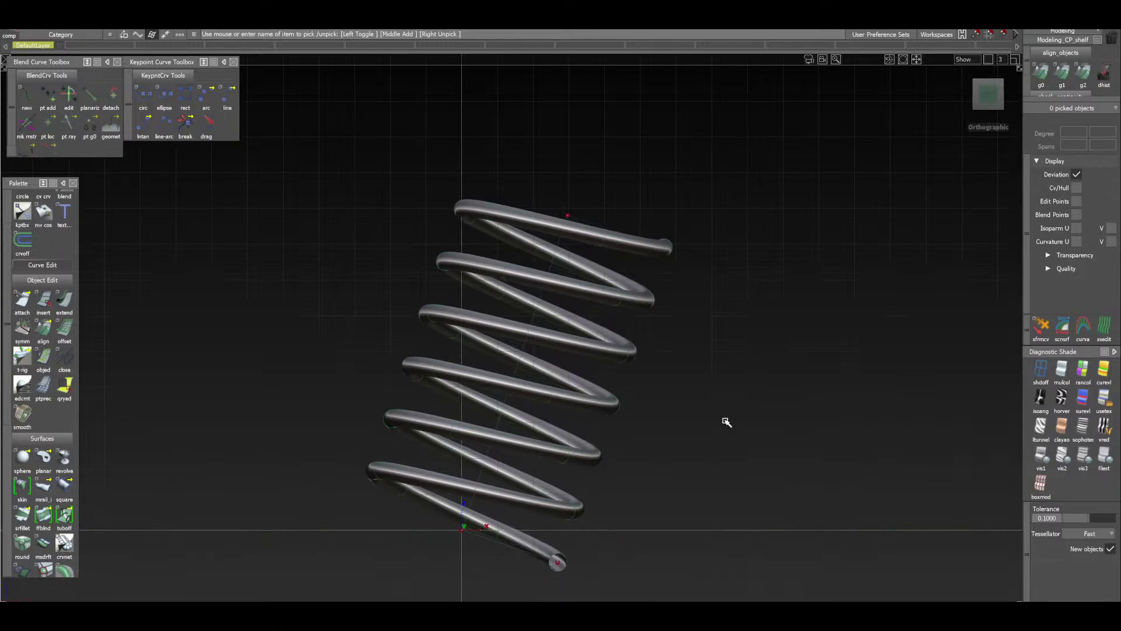
alt+shift+middle_drag(724, 419, 643, 278)
Reopen the coil's construction history with Query Edit, deselect the coil, and examine the open lower end of the tube
ctrl+shift+right_drag(570, 448, 572, 434)
alt+shift+drag(570, 434, 496, 465)
click(538, 416)
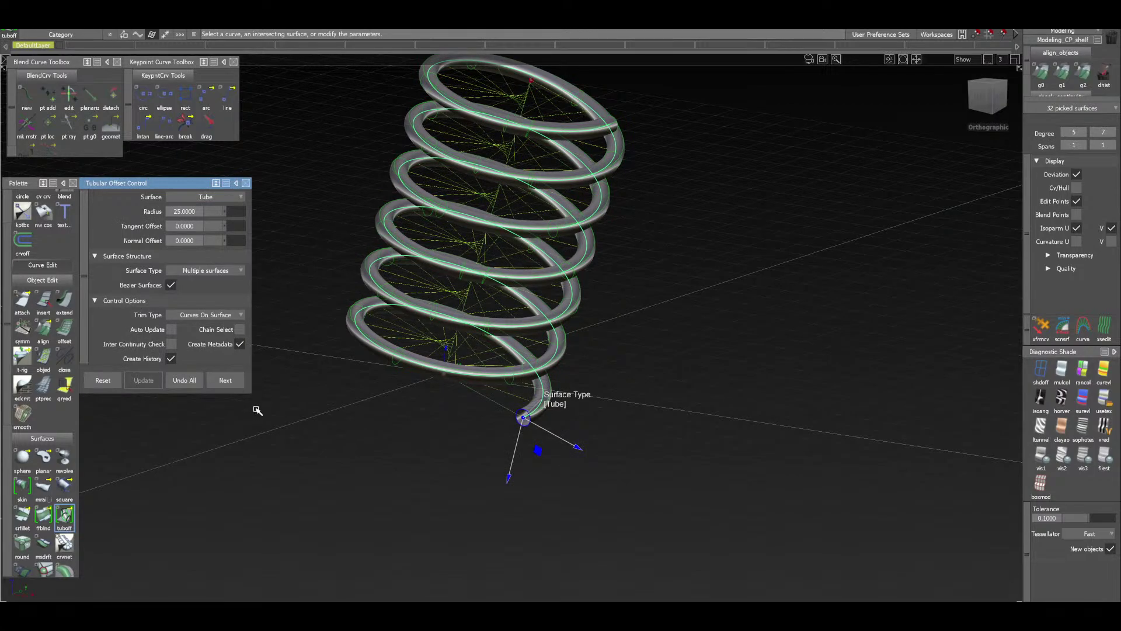
alt+shift+drag(456, 405, 436, 454)
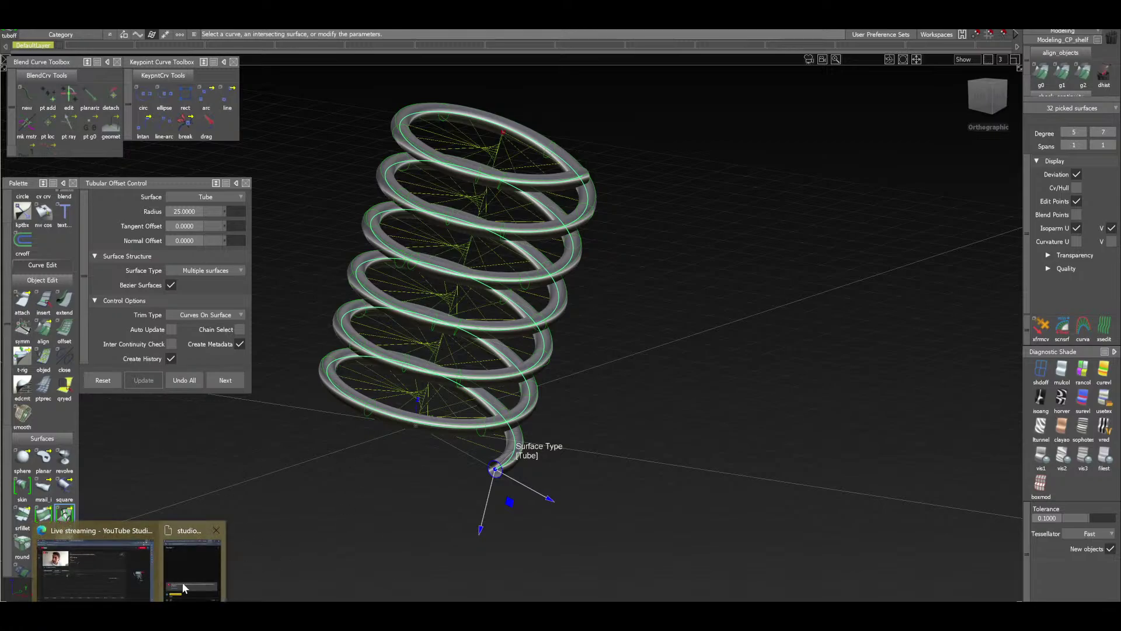
mouse_move(181, 582)
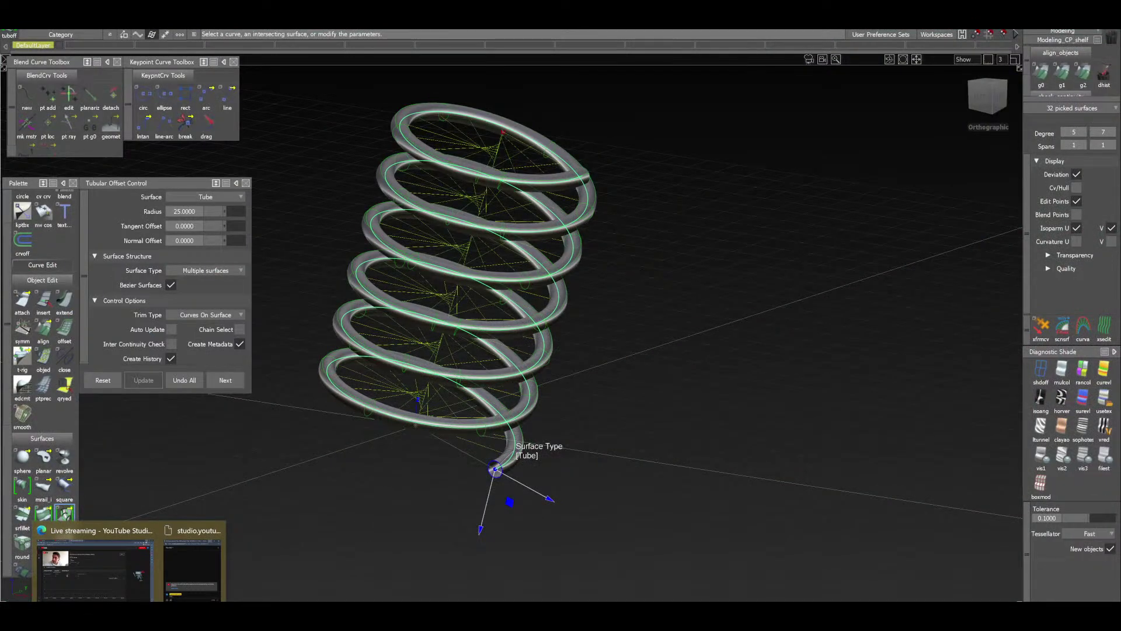
click(460, 445)
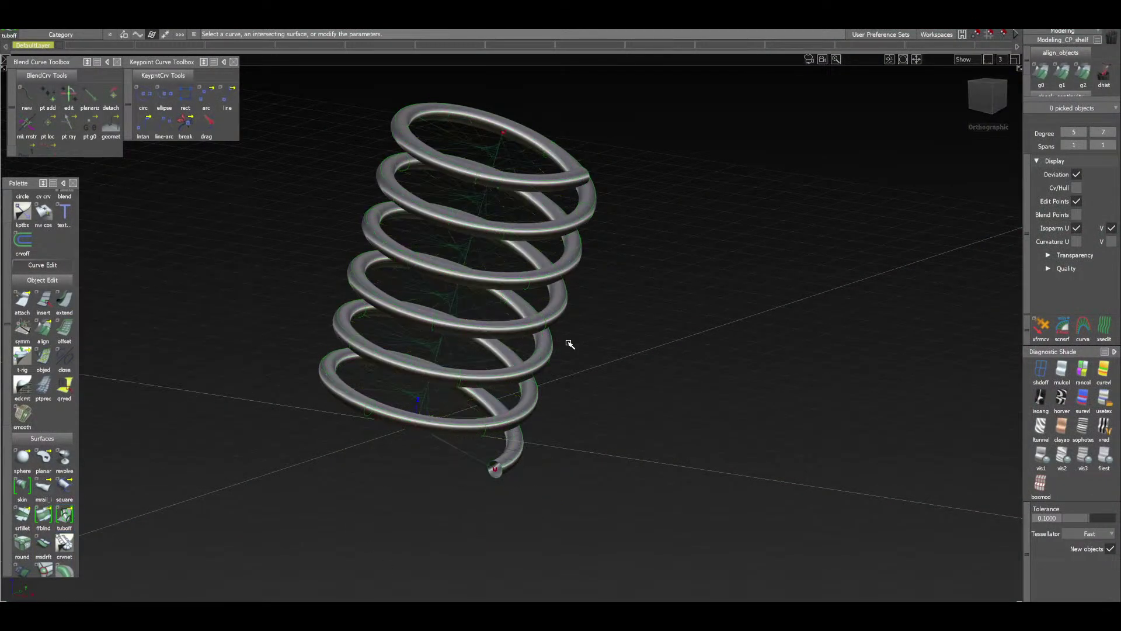
alt+shift+drag(709, 337, 678, 343)
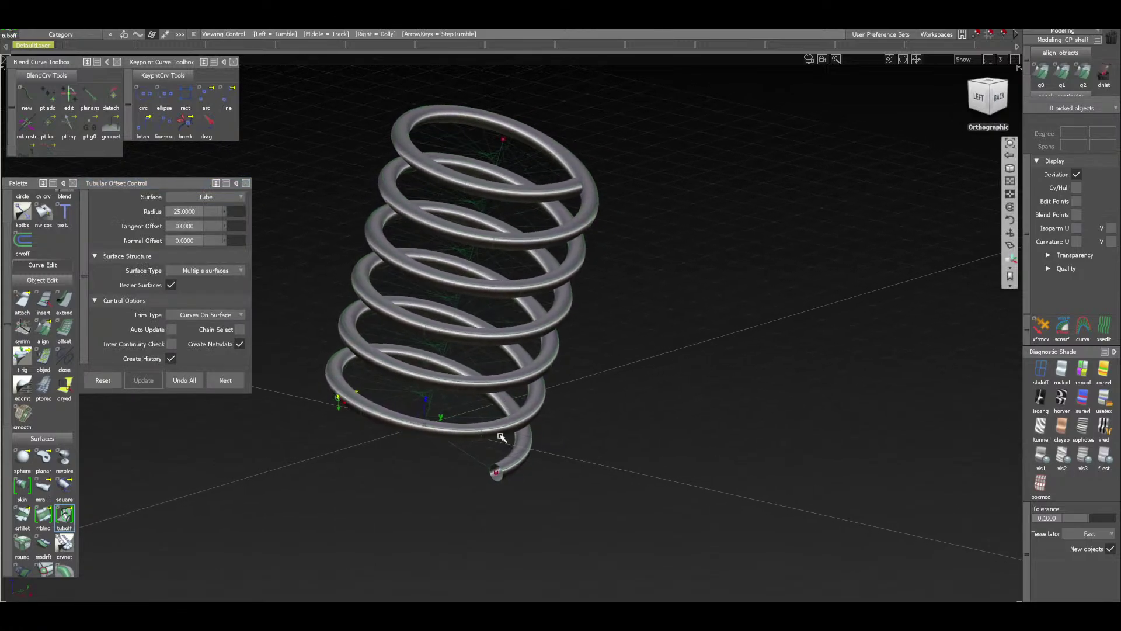
alt+shift+right_drag(529, 489, 543, 453)
alt+shift+drag(542, 453, 529, 407)
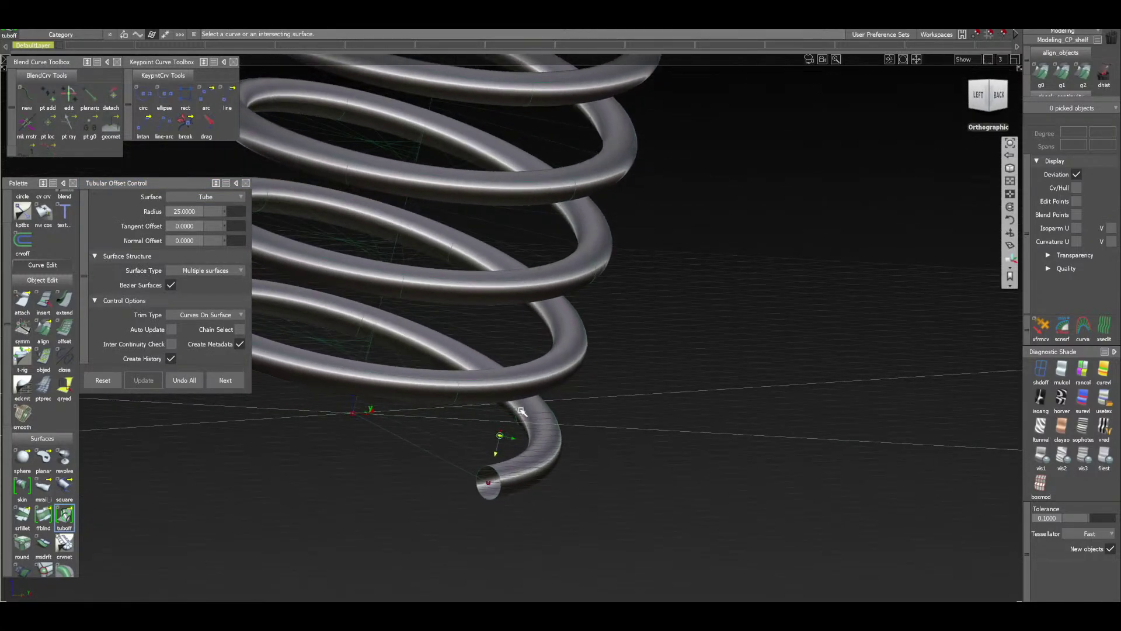
Undo all Tubular Offset surfaces of the coil, clear the selection, and shade the remaining spiral surface with the user texture shade
alt+shift+middle_drag(528, 407, 667, 385)
alt+shift+drag(759, 458, 631, 450)
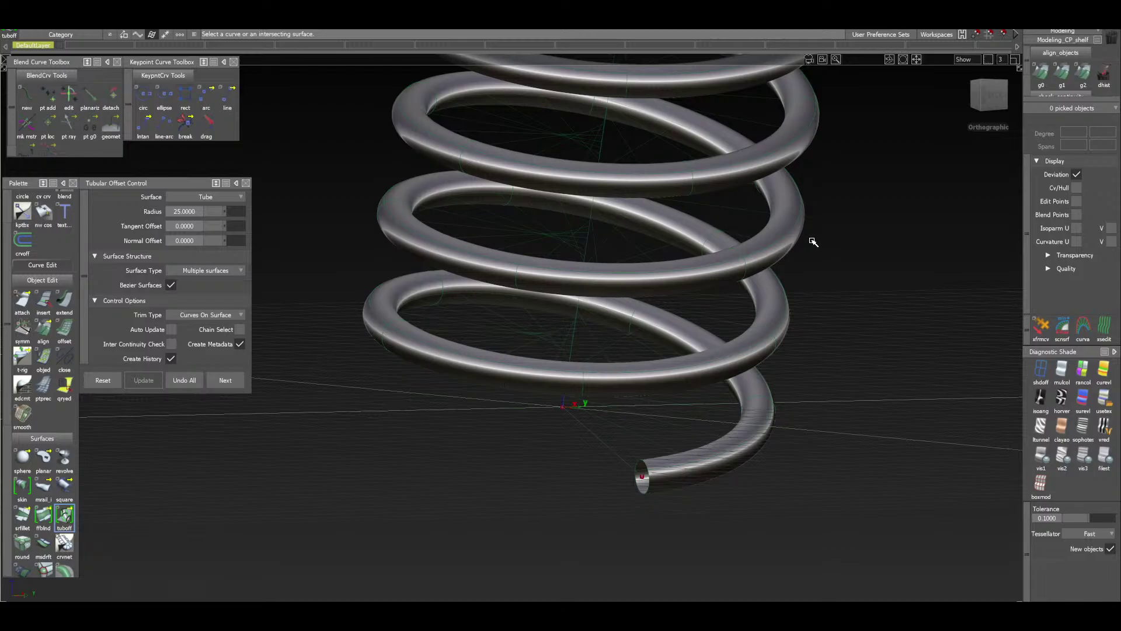
mouse_move(993, 98)
drag(993, 99, 671, 406)
alt+shift+drag(526, 446, 683, 481)
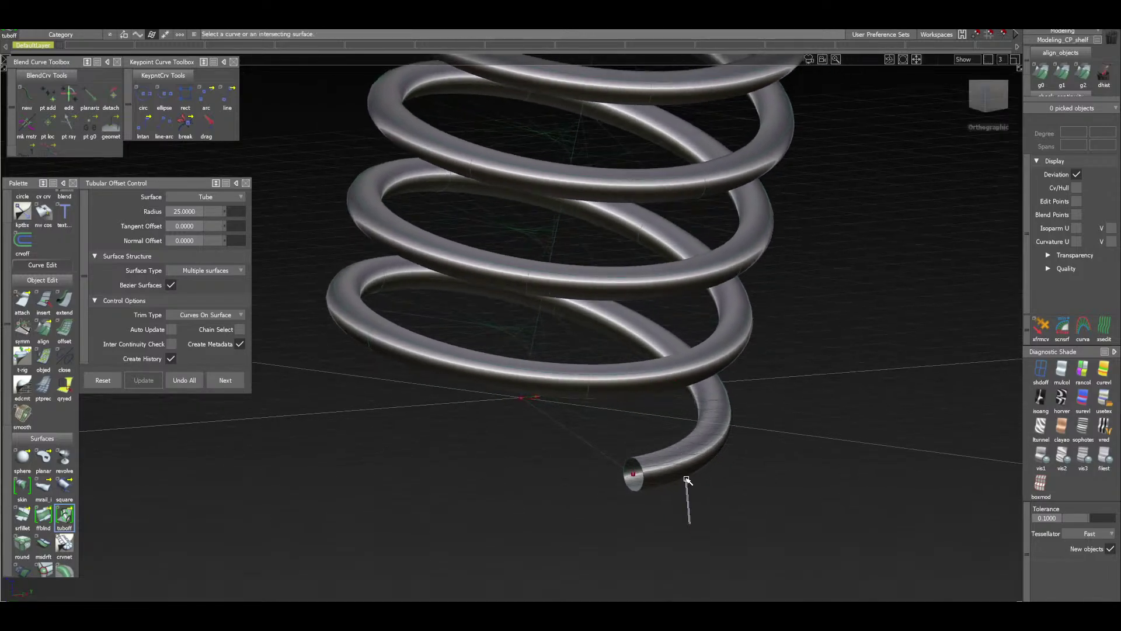
click(671, 468)
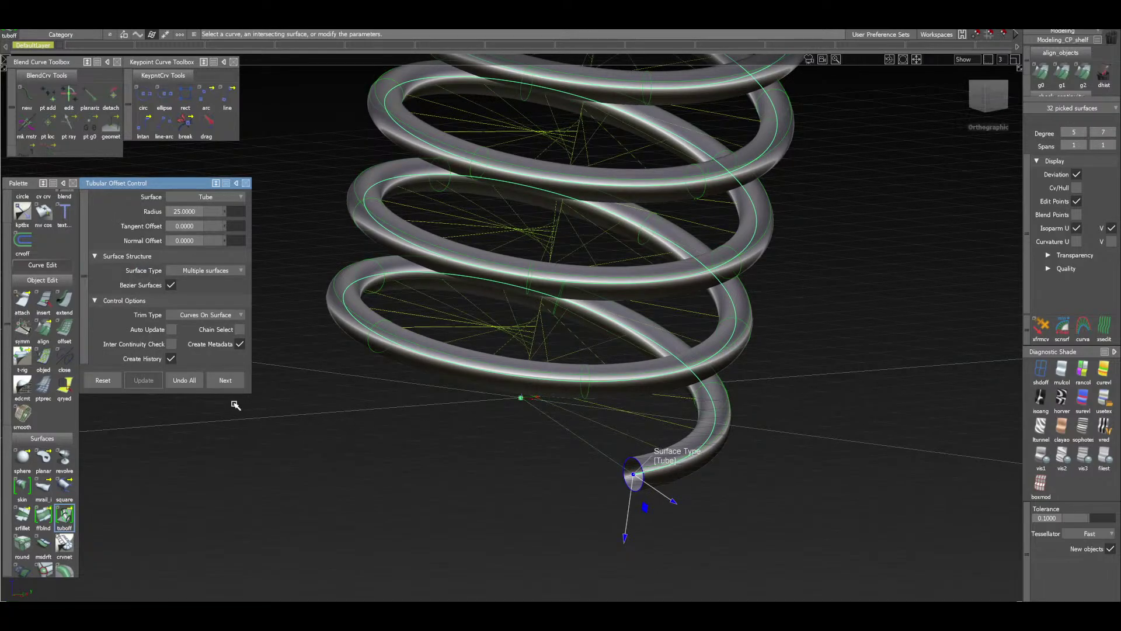
click(193, 380)
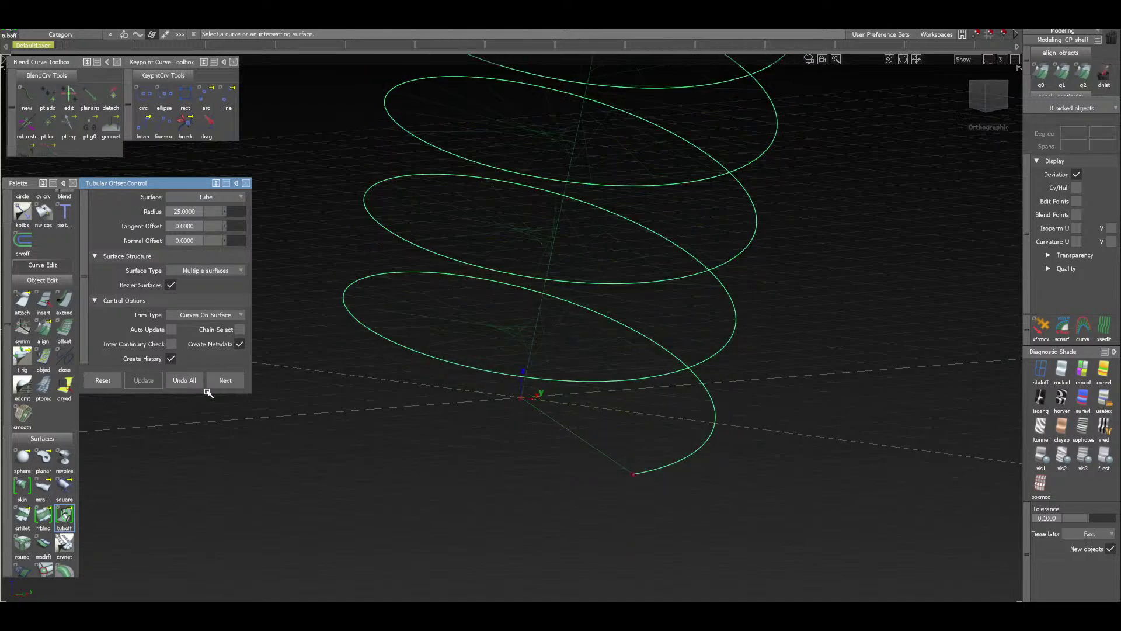
click(571, 552)
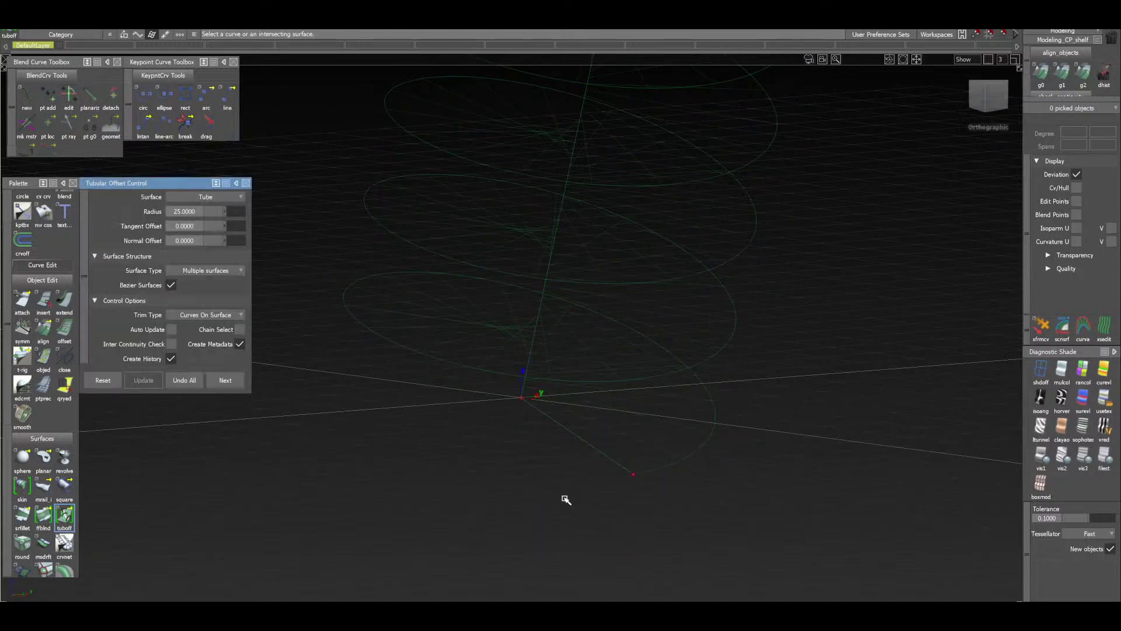
click(1104, 399)
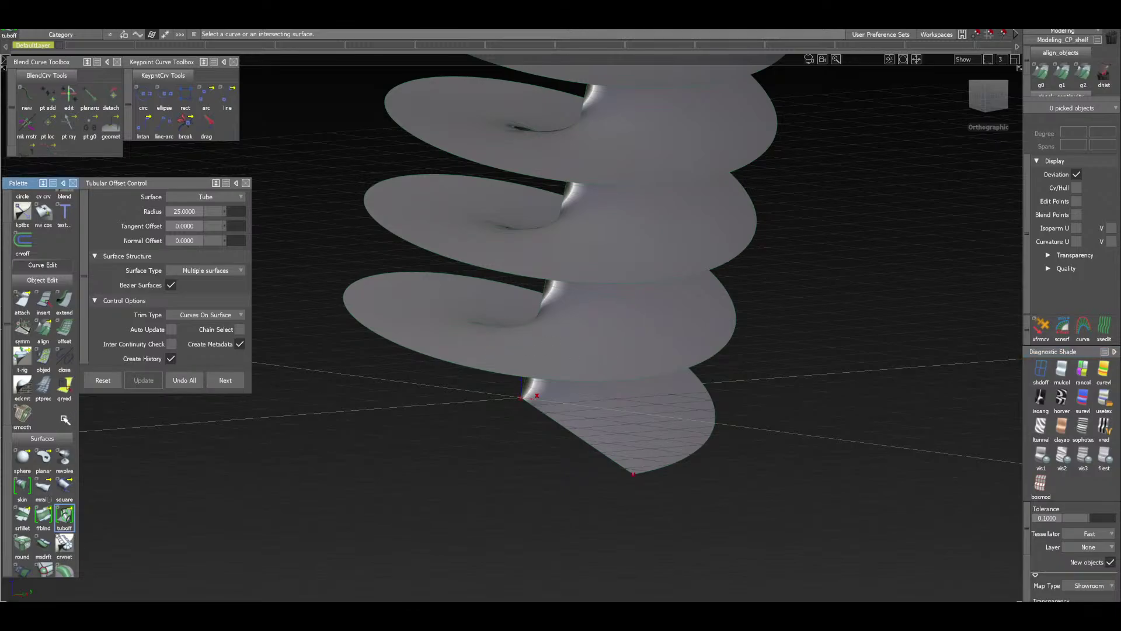
Start the Fit Curve tool and set the curve degree to 5, keeping 1 span
scroll(66, 420, up, 1)
scroll(65, 421, up, 1)
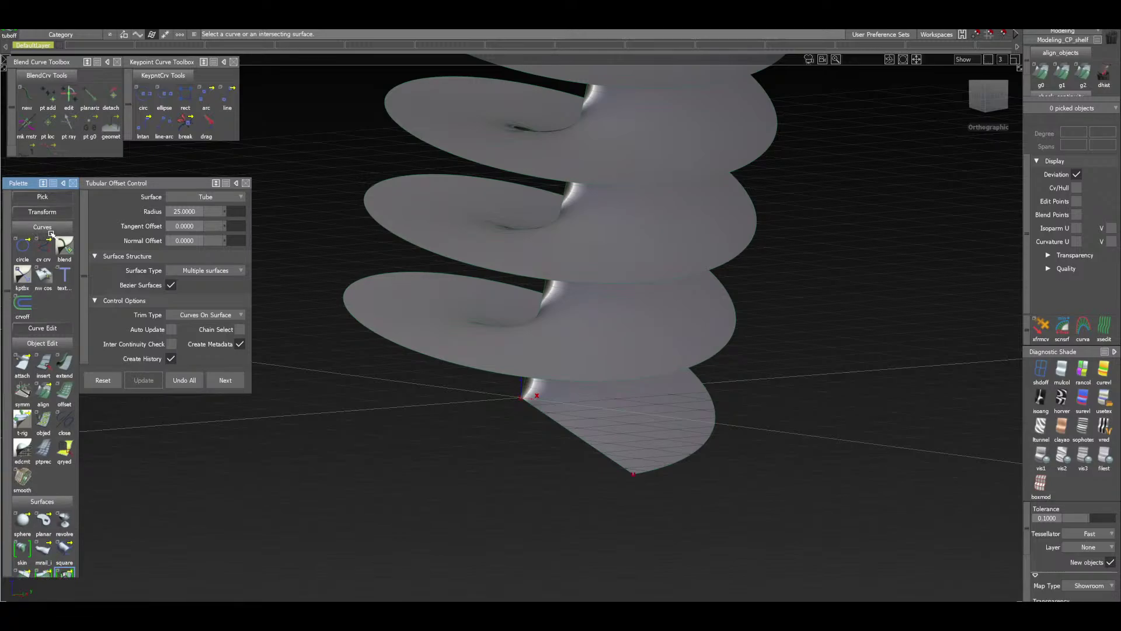
click(58, 330)
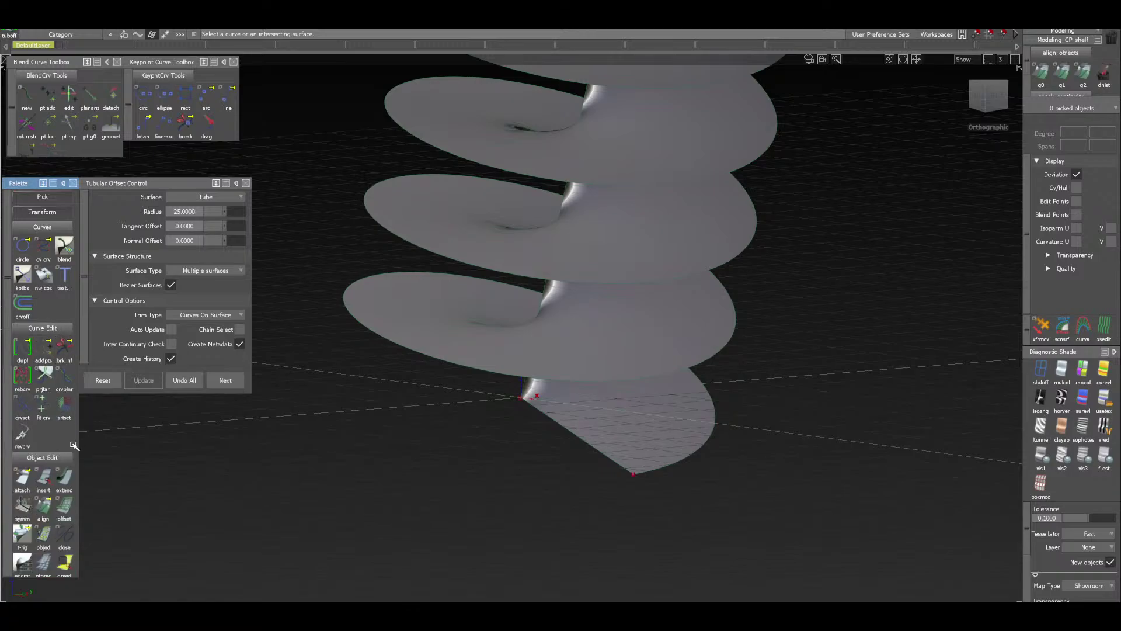
click(44, 413)
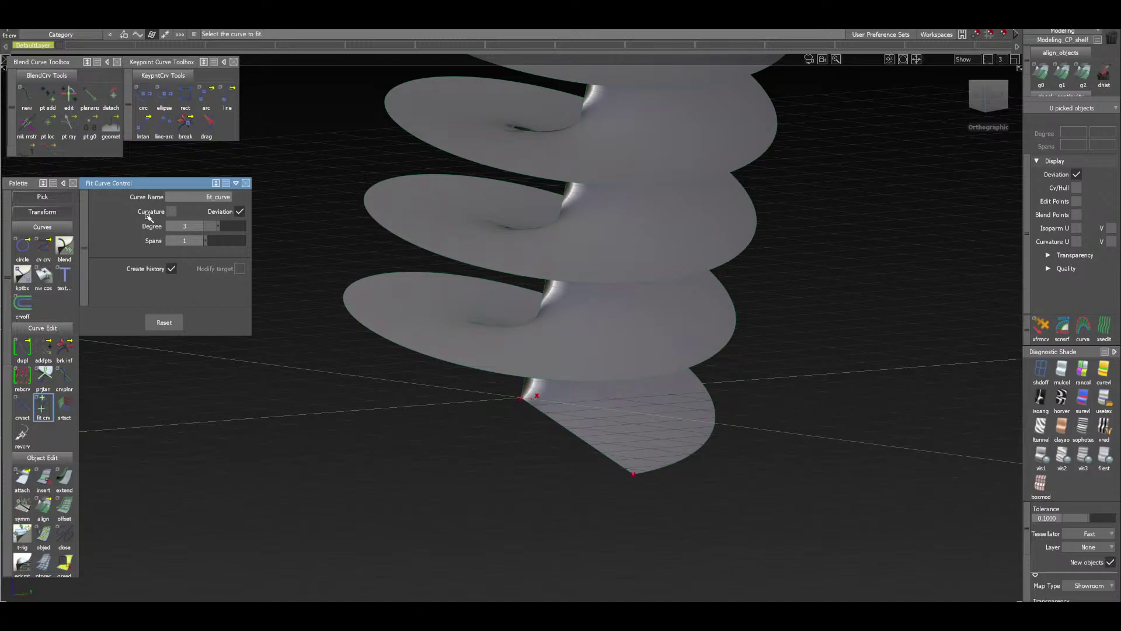
click(228, 230)
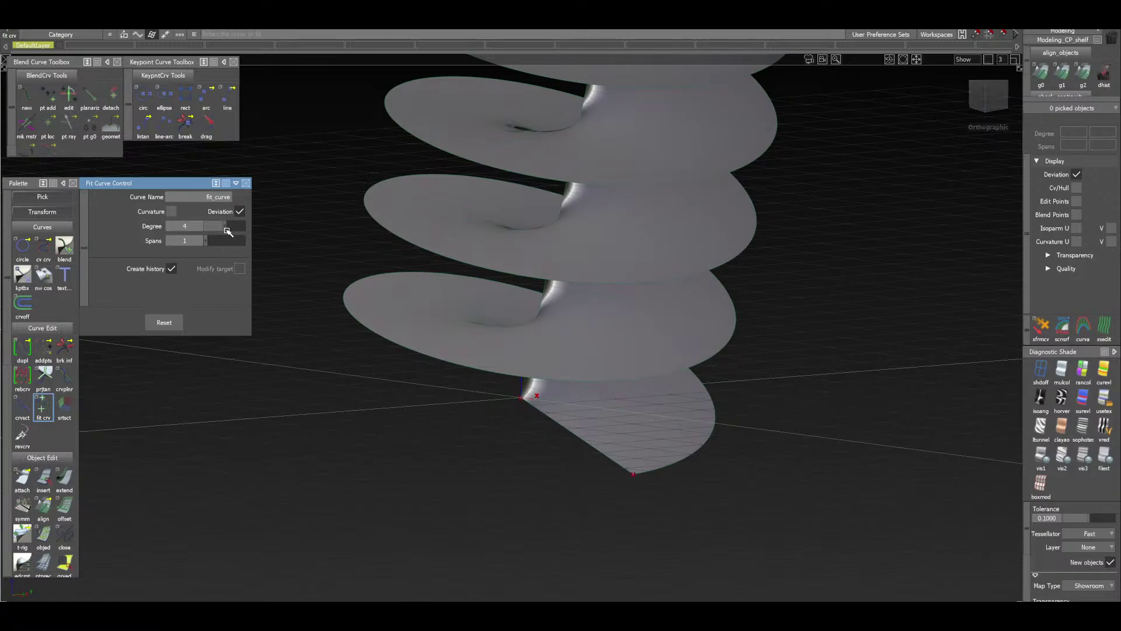
click(228, 230)
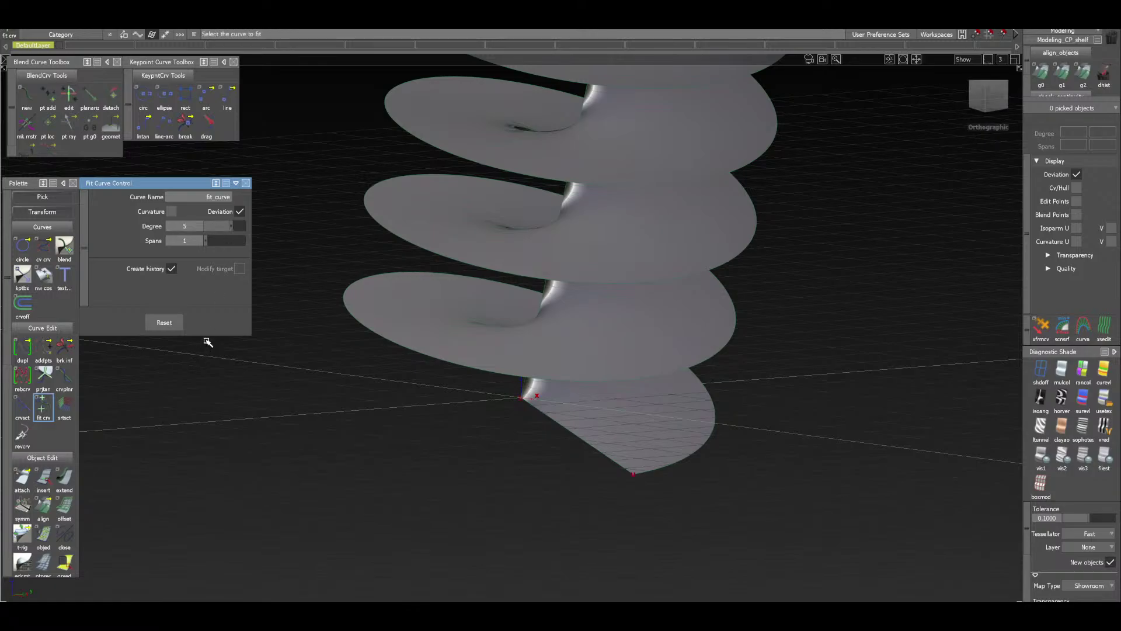
Pick the spiral surface's outer edge near its lower corner as the curve to fit
click(989, 94)
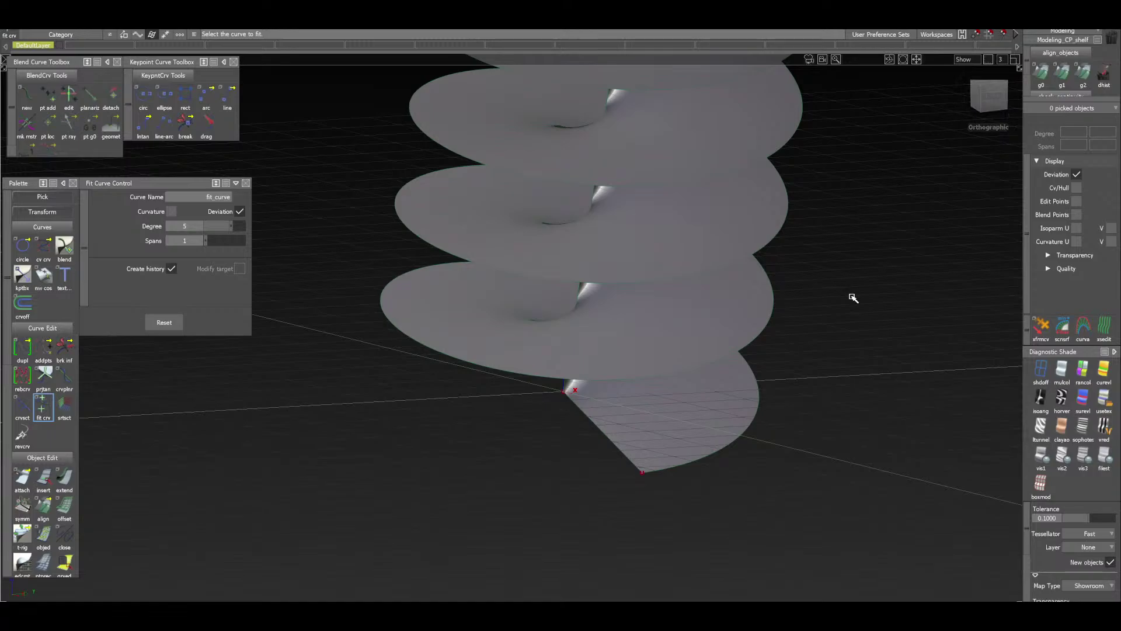
alt+shift+middle_drag(689, 404, 664, 362)
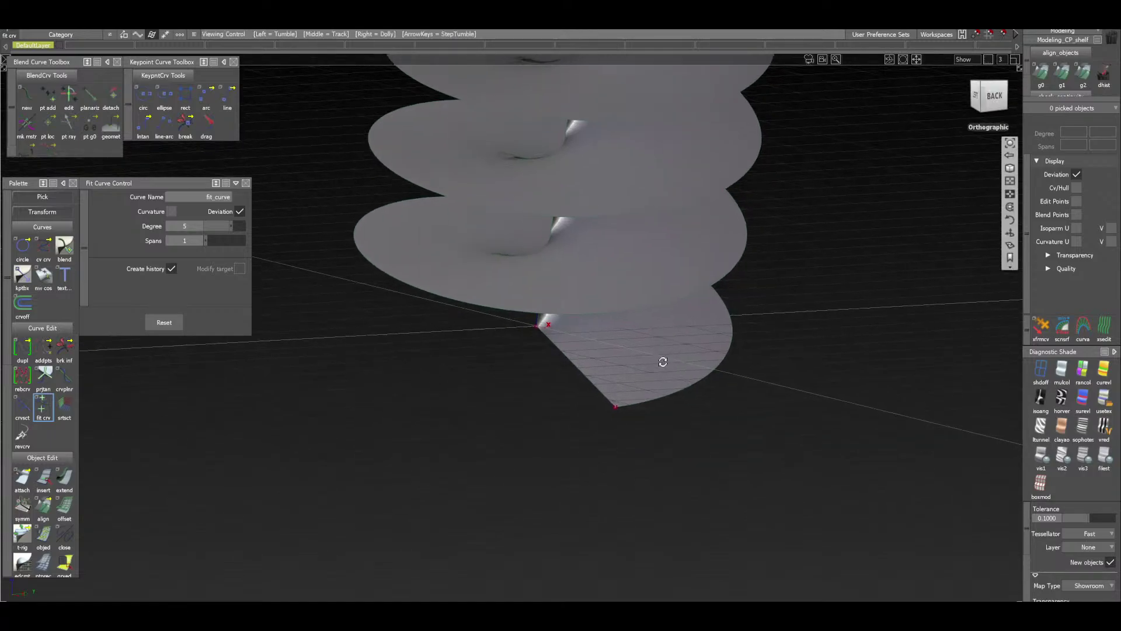
alt+shift+right_drag(724, 505, 724, 438)
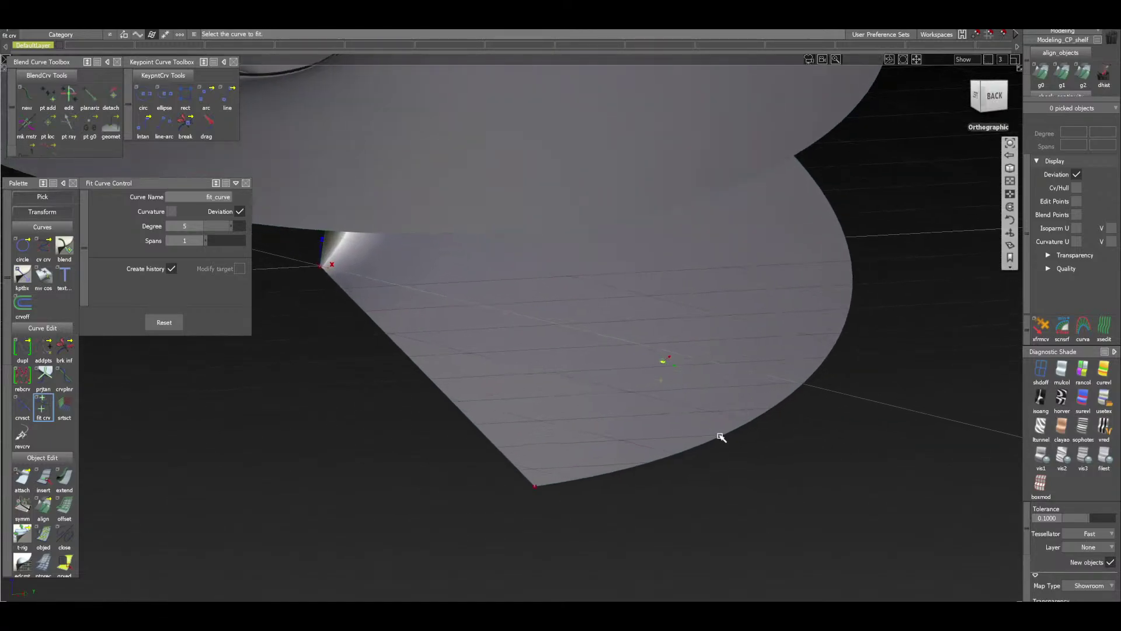
alt+shift+drag(581, 444, 675, 475)
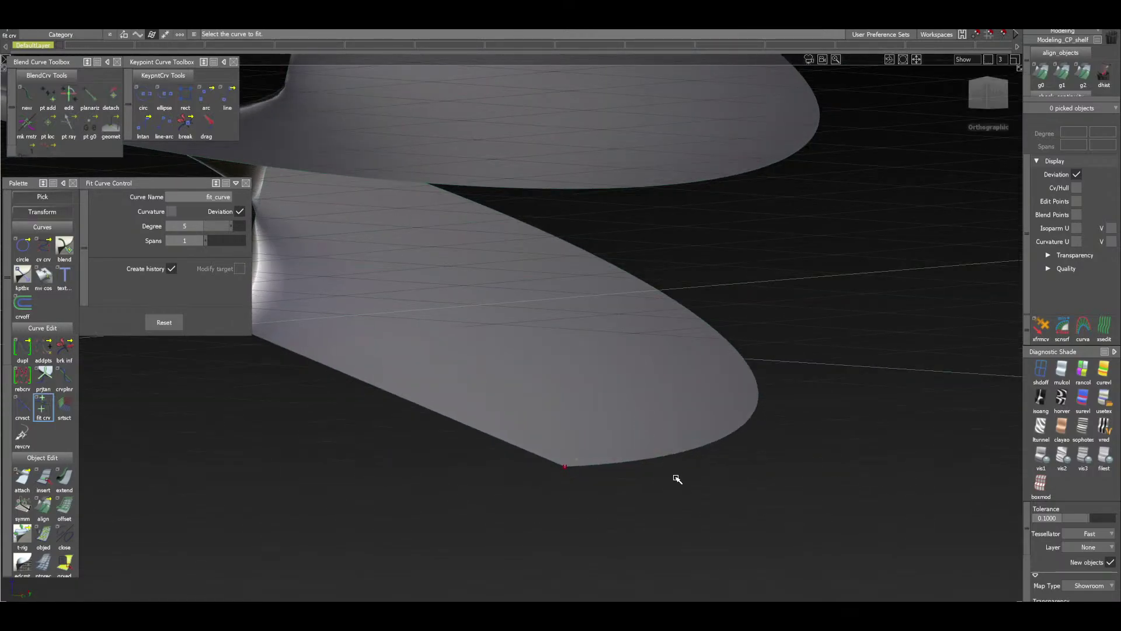
click(586, 469)
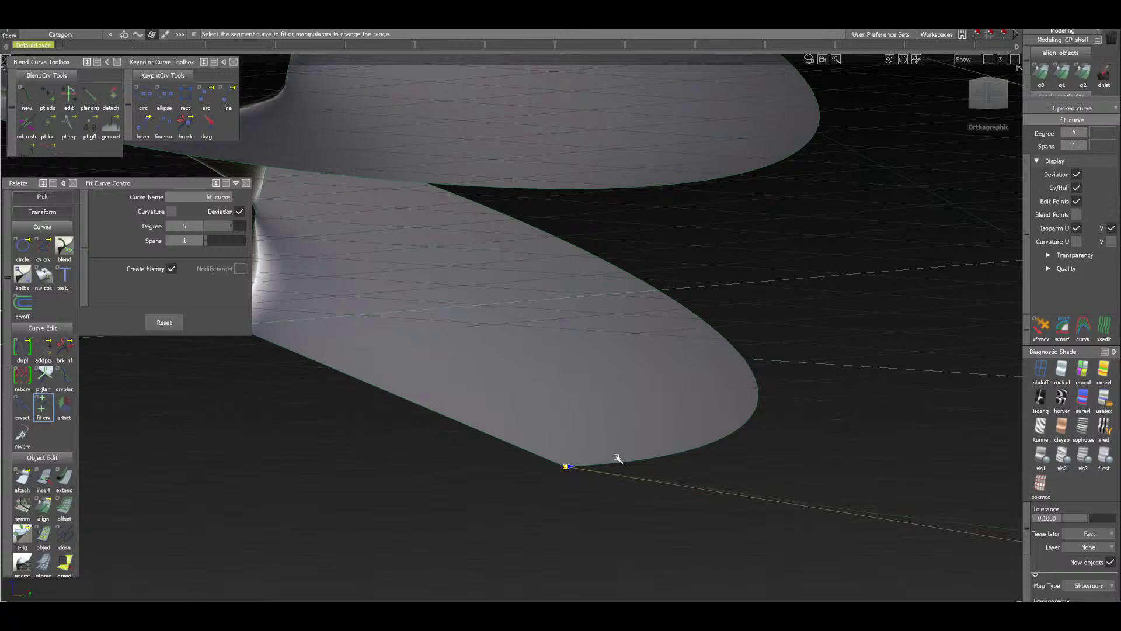
alt+shift+drag(615, 458, 616, 456)
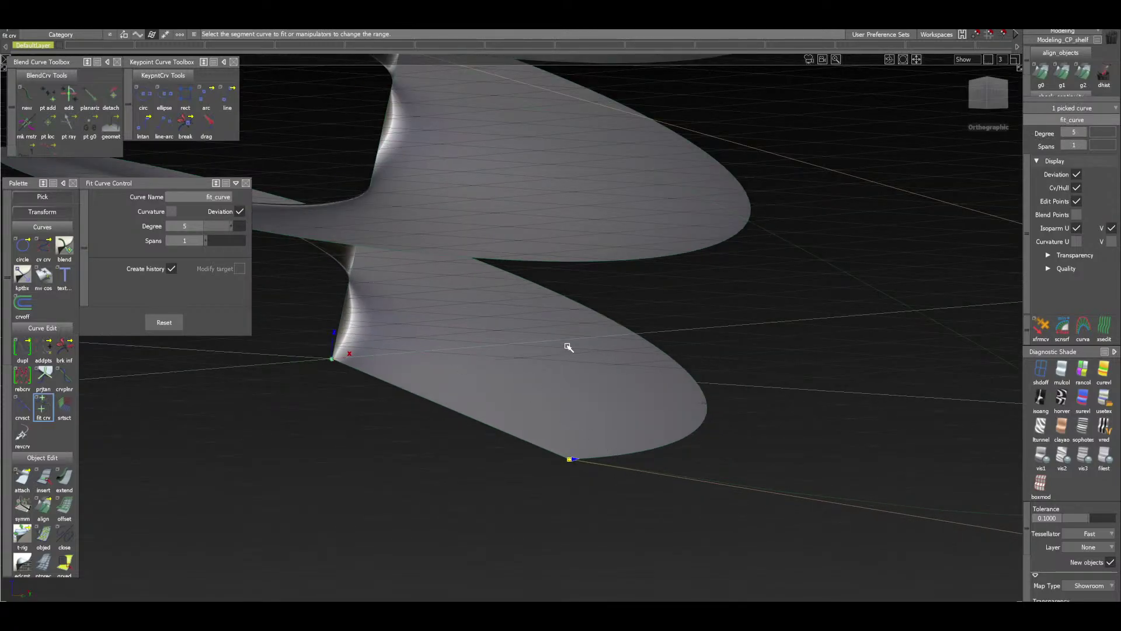
Shorten the fit range to a short arc of the lowest turn by moving its upper end down along the spiral edge
scroll(345, 265, down, 4)
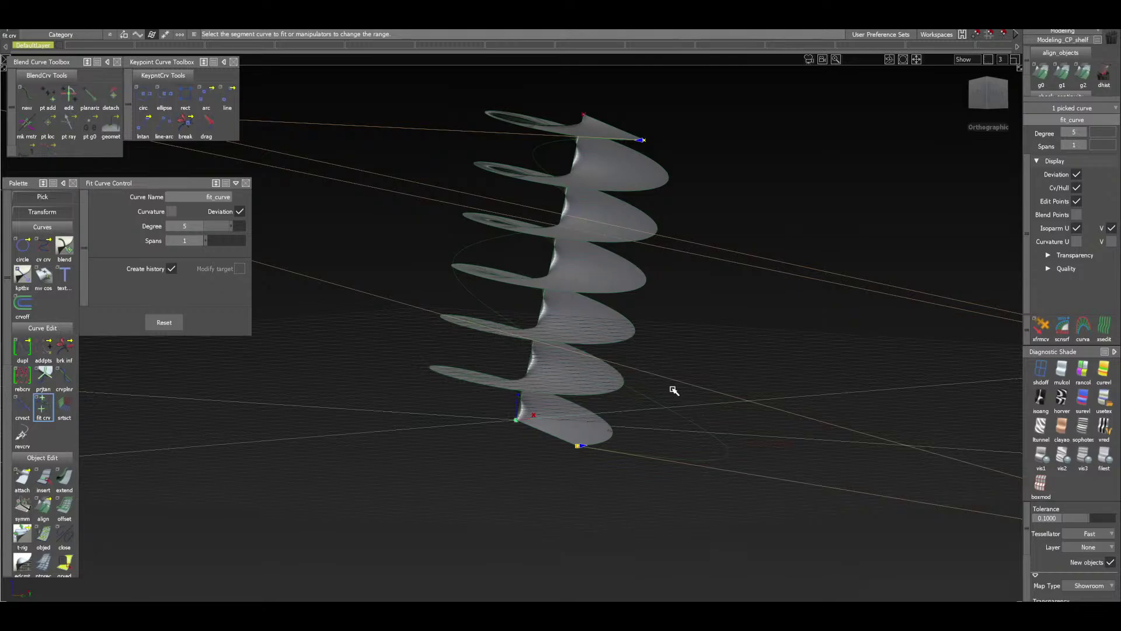
alt+shift+drag(559, 176, 552, 192)
alt+shift+right_drag(552, 191, 555, 187)
alt+shift+middle_drag(555, 187, 580, 357)
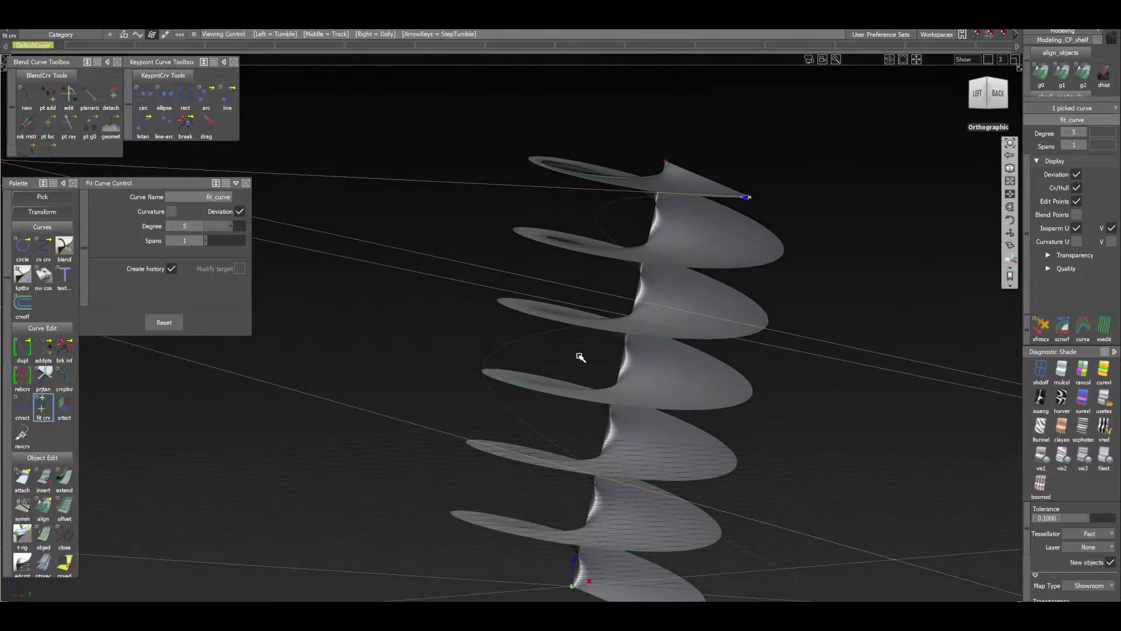
alt+shift+drag(581, 357, 506, 376)
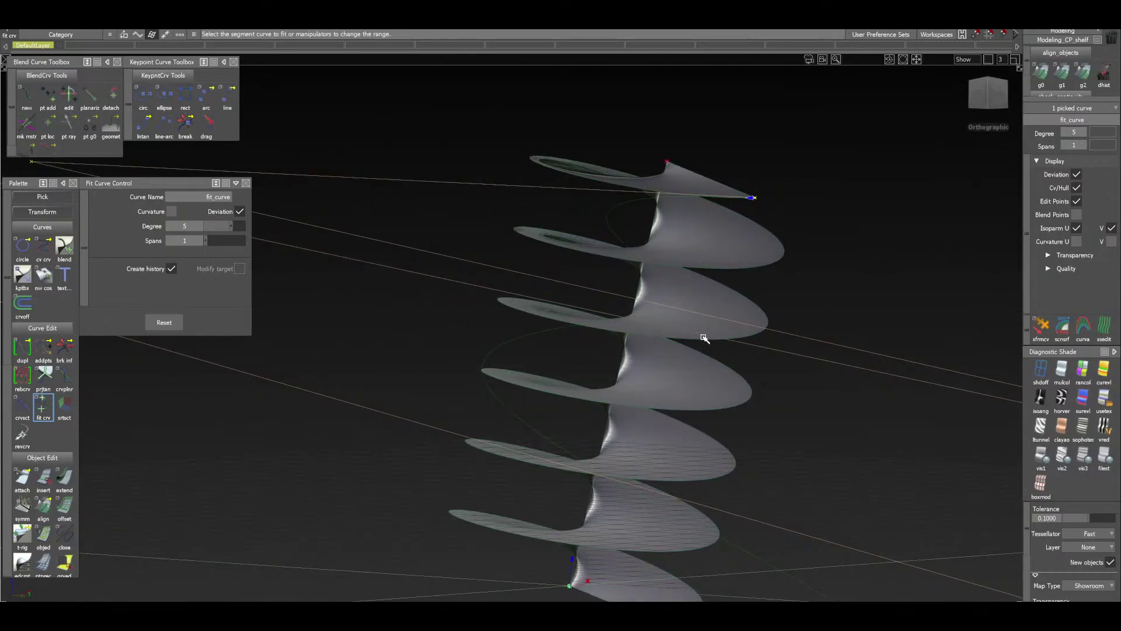
alt+shift+middle_drag(628, 451, 566, 368)
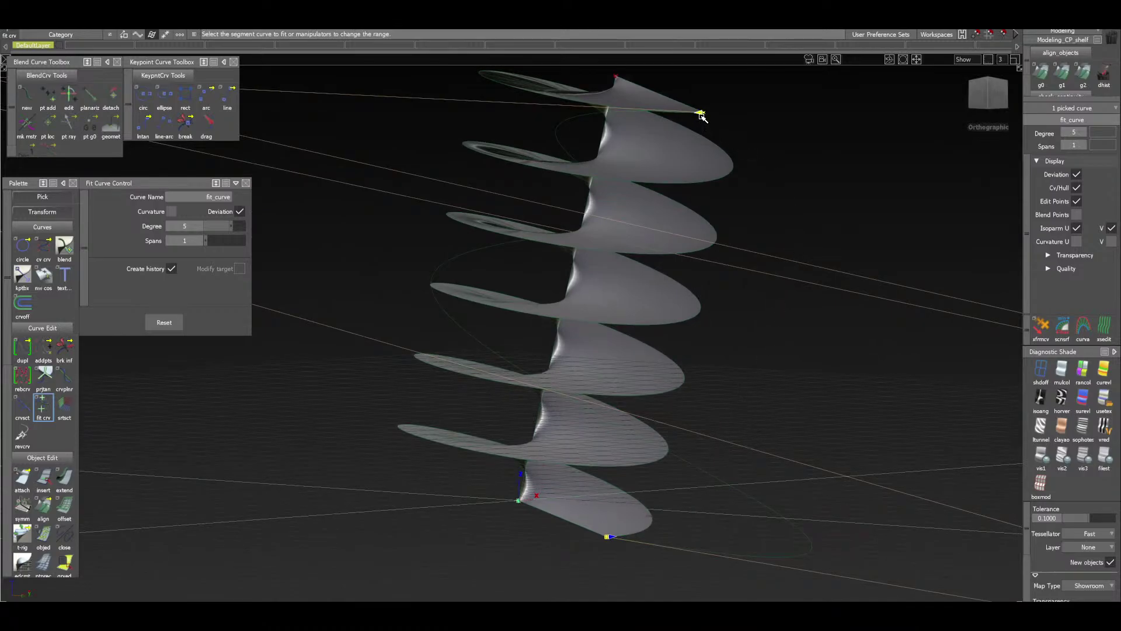
drag(701, 113, 653, 520)
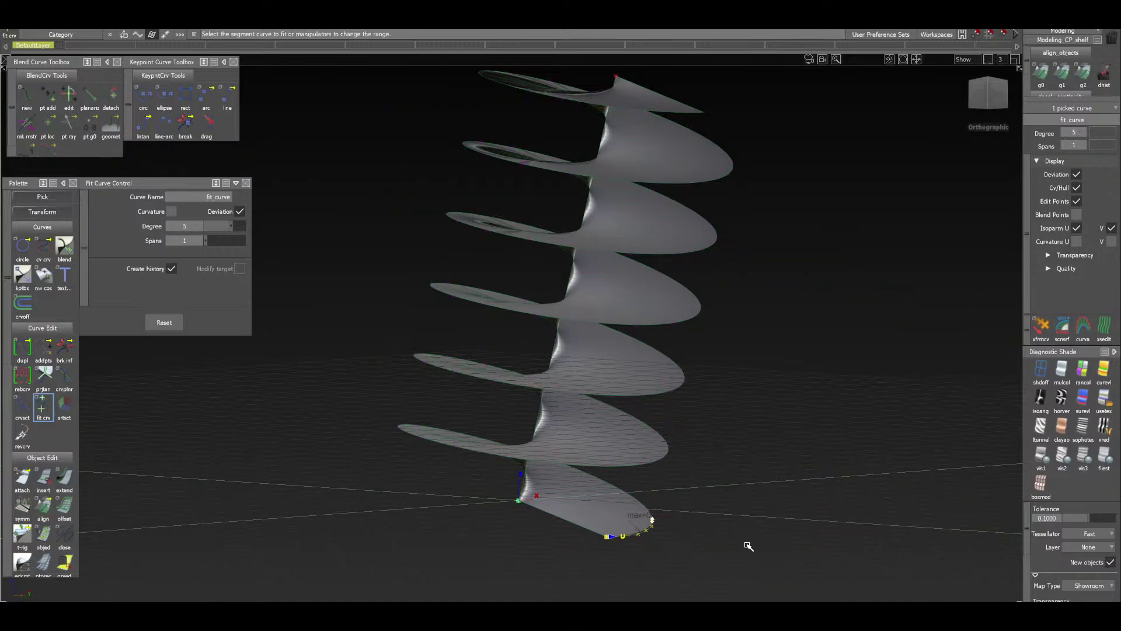
Set the fitted curve's degree to 6 and examine its control points and deviation along the lower edge from several angles
scroll(511, 420, up, 5)
scroll(503, 428, up, 5)
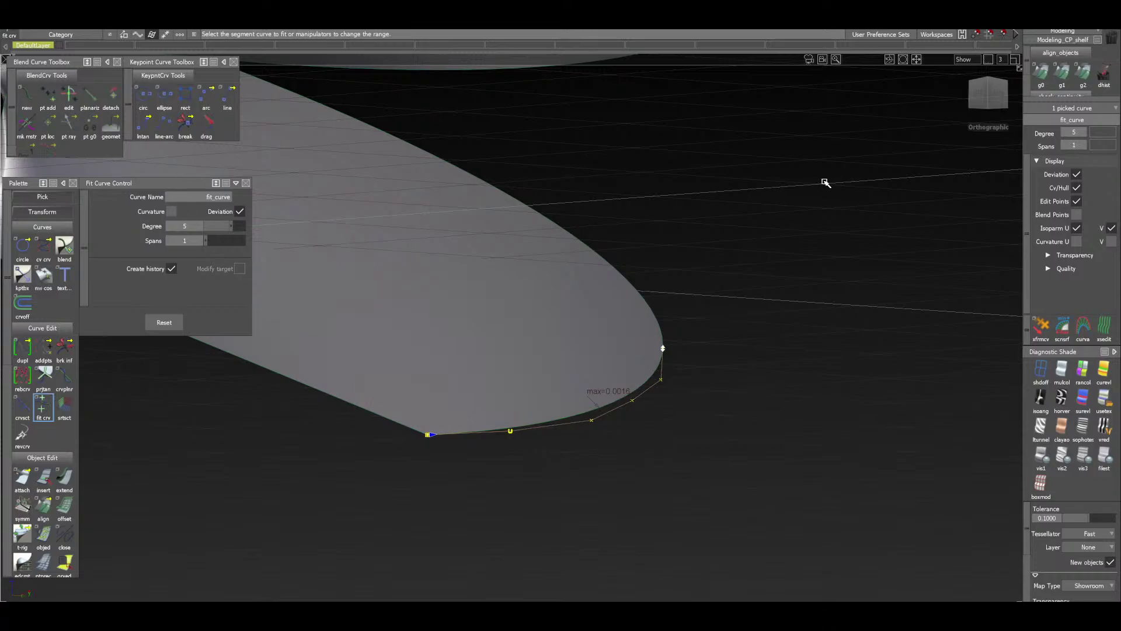
drag(985, 89, 888, 250)
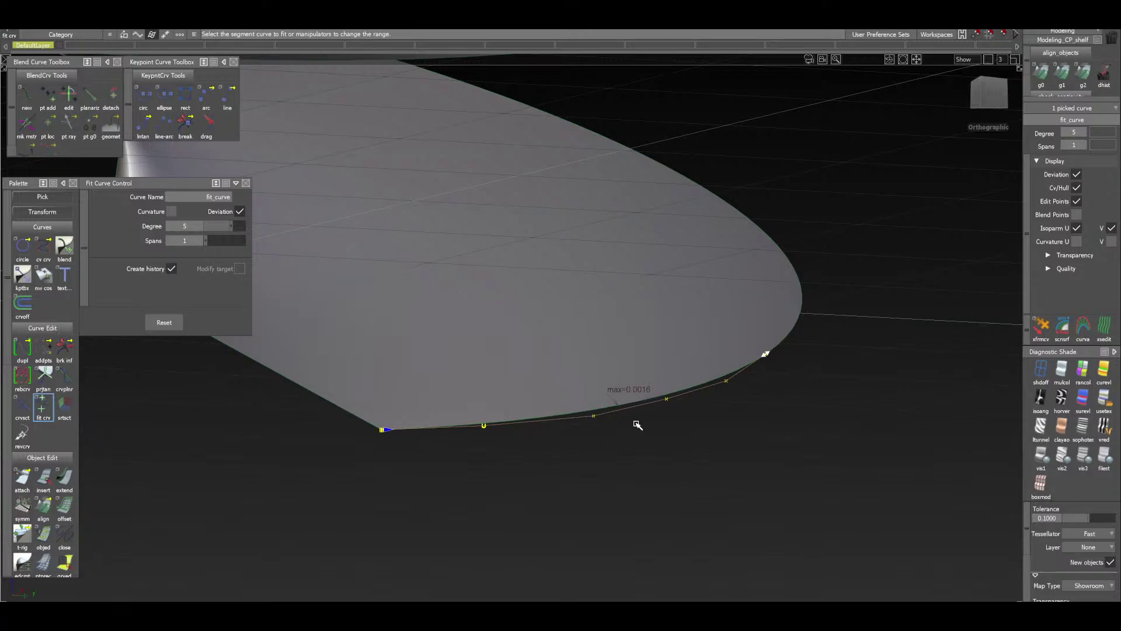
scroll(649, 422, up, 2)
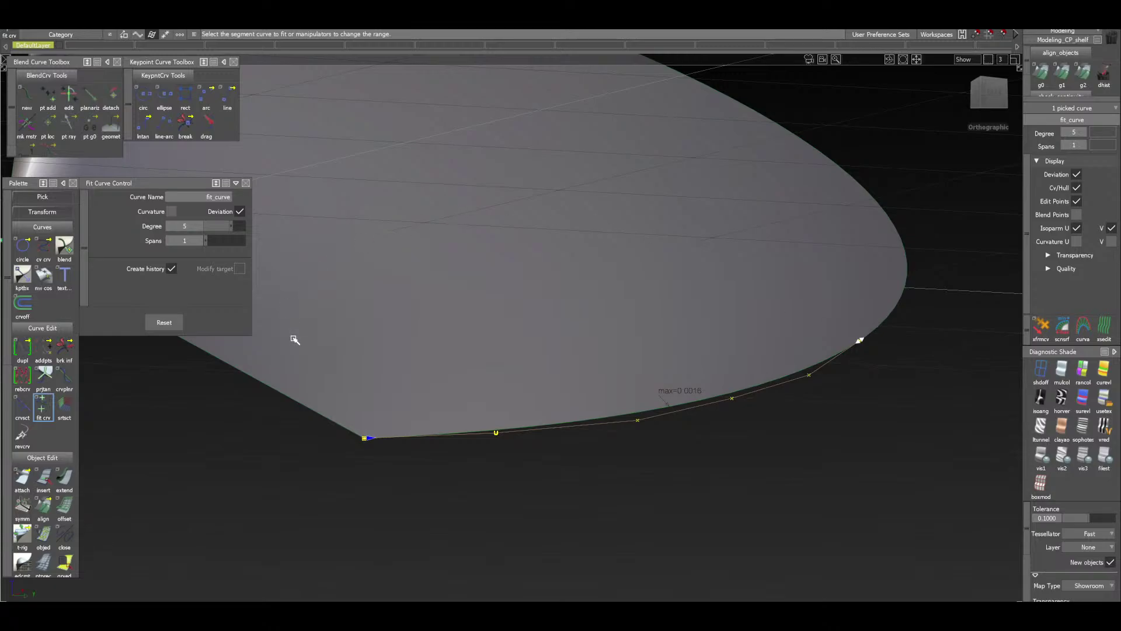
click(239, 226)
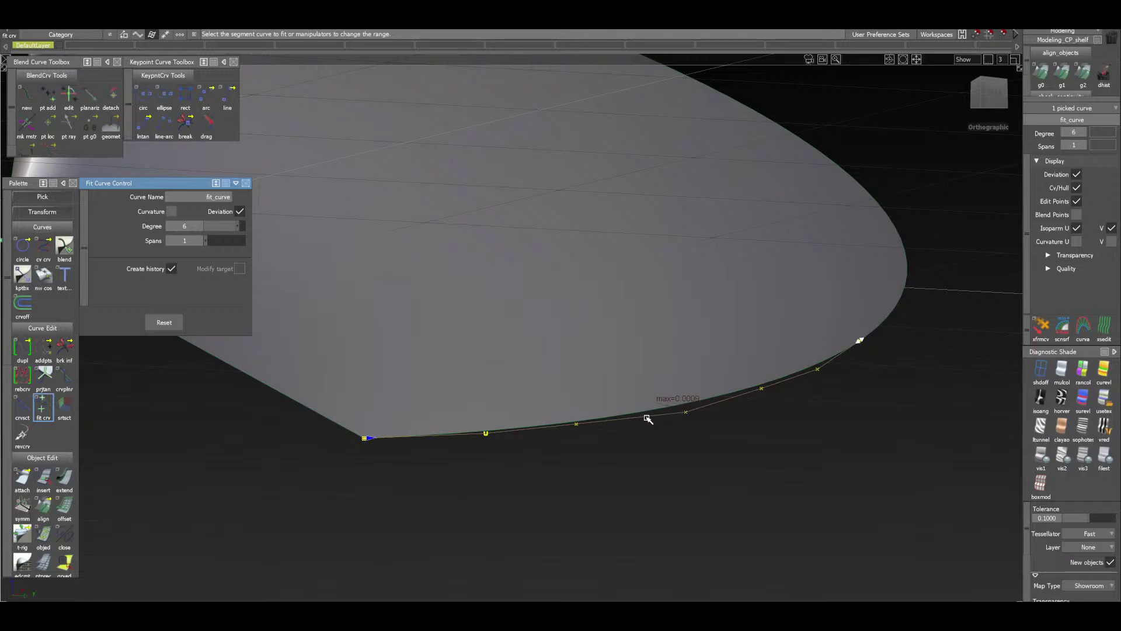
click(974, 114)
drag(973, 117, 962, 130)
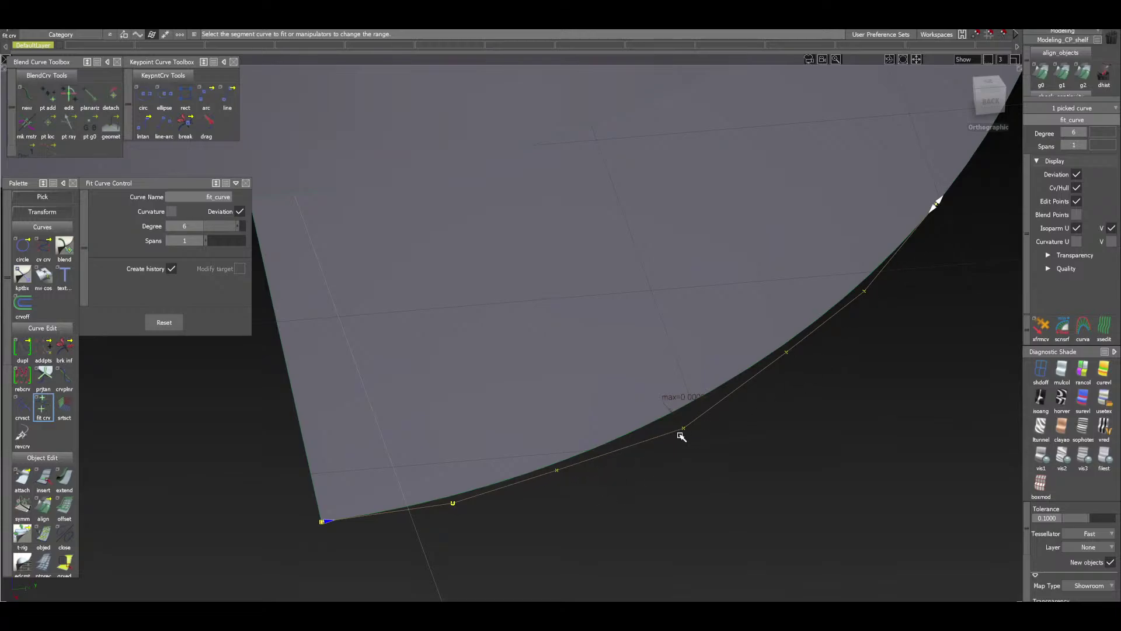
drag(990, 100, 1018, 78)
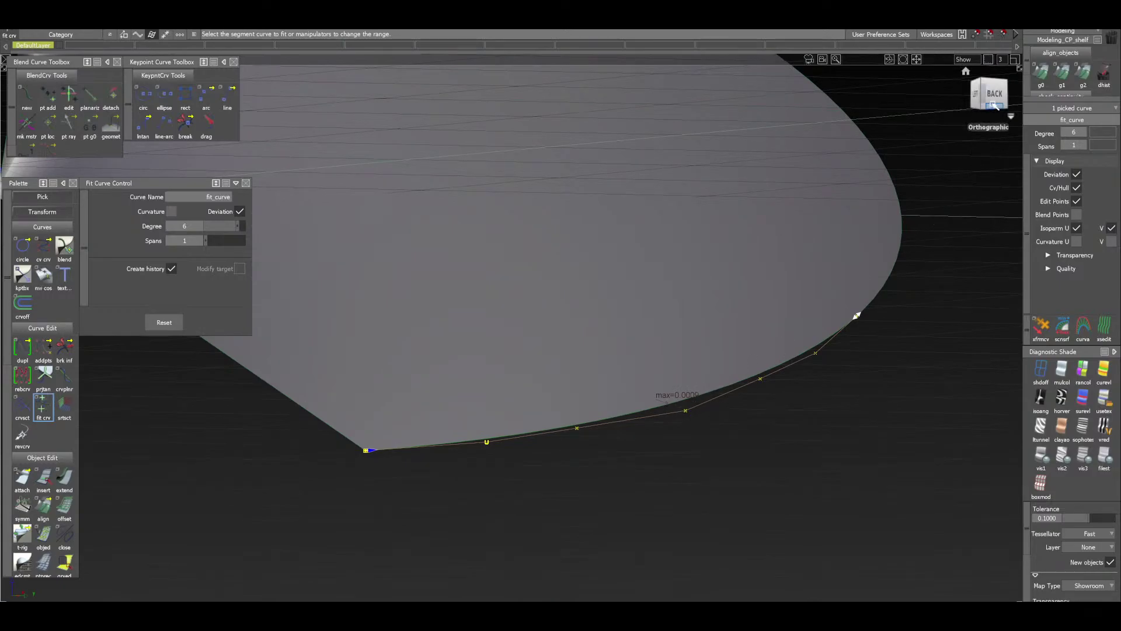
mouse_move(988, 95)
mouse_down()
mouse_move(988, 117)
mouse_move(991, 97)
mouse_move(985, 106)
mouse_move(936, 103)
mouse_move(1016, 90)
mouse_up()
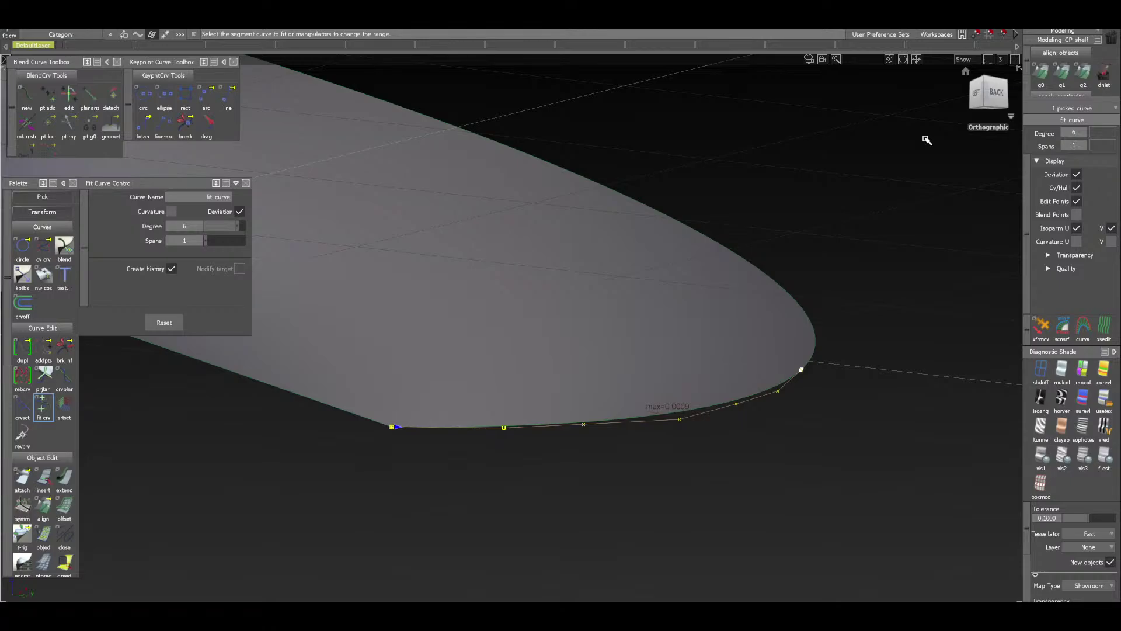
Close the Fit Curve options window
click(247, 184)
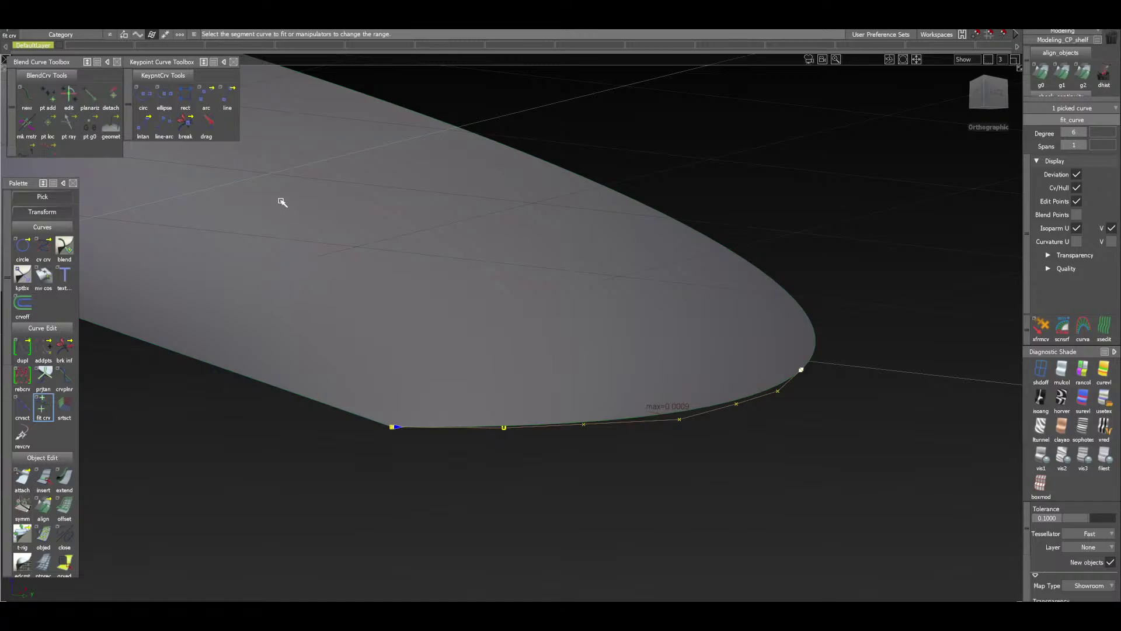
click(222, 78)
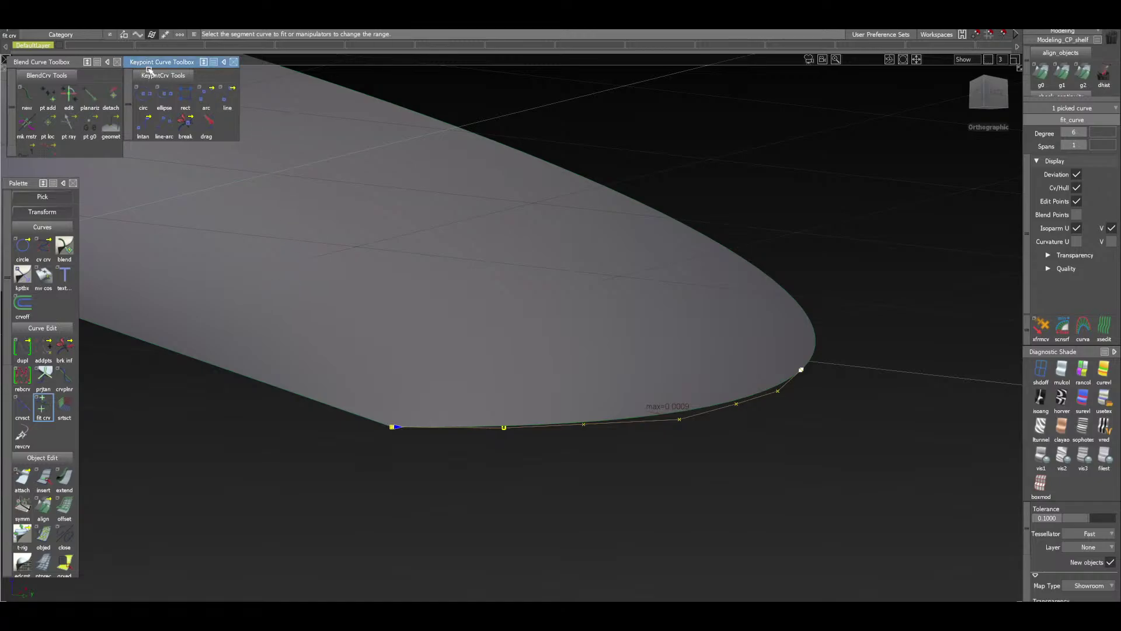
mouse_move(172, 66)
mouse_down()
mouse_move(212, 86)
mouse_move(171, 68)
mouse_up()
mouse_move(110, 587)
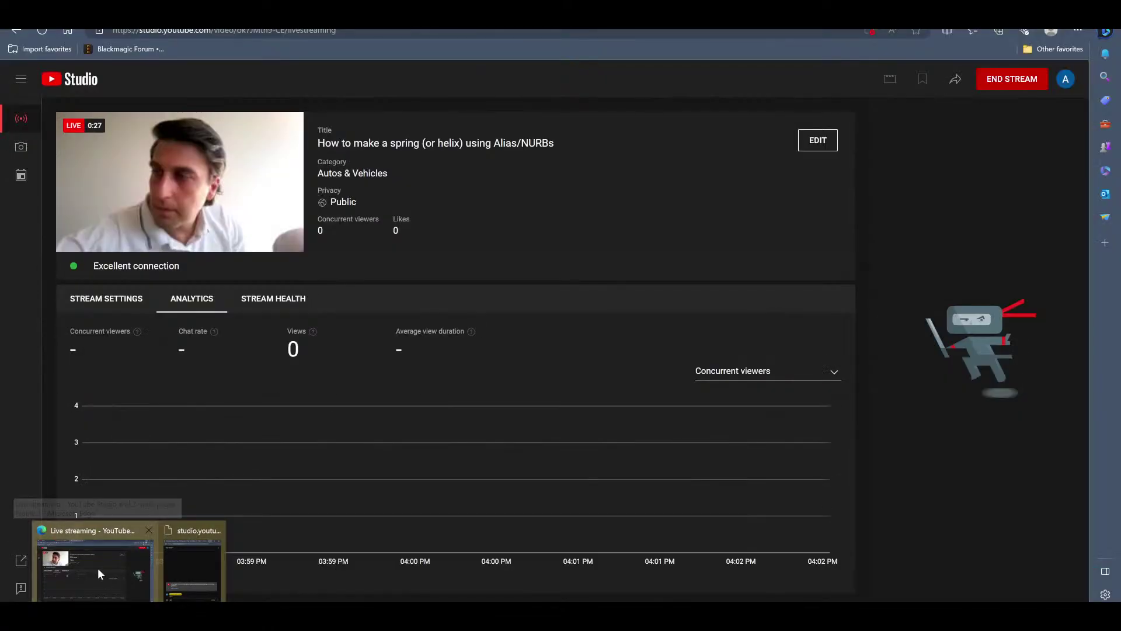
click(97, 567)
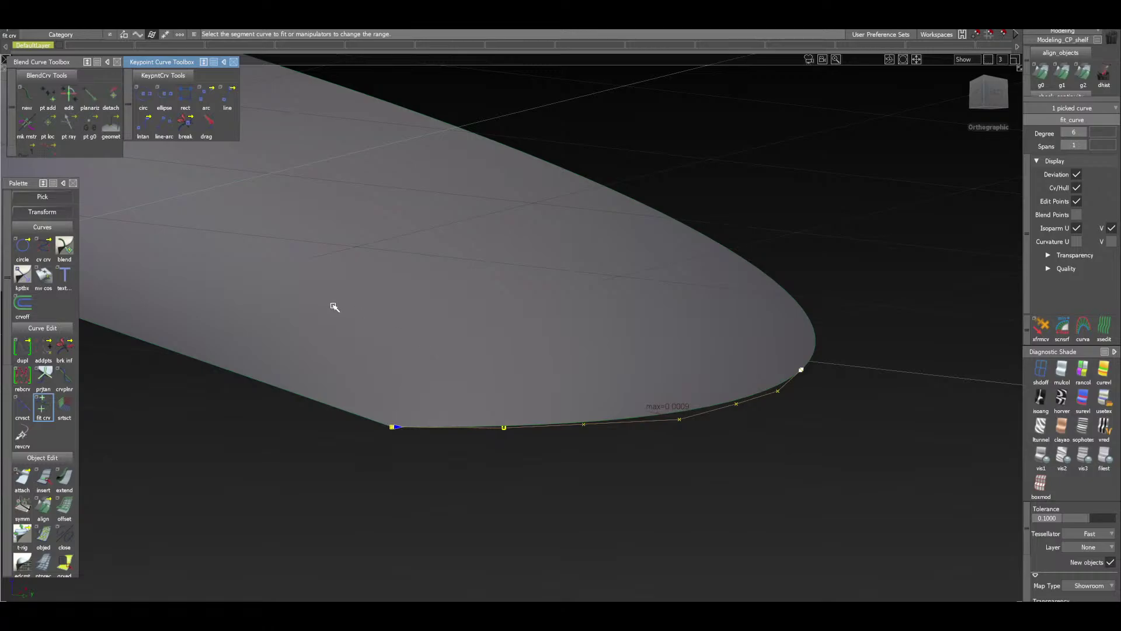
click(62, 307)
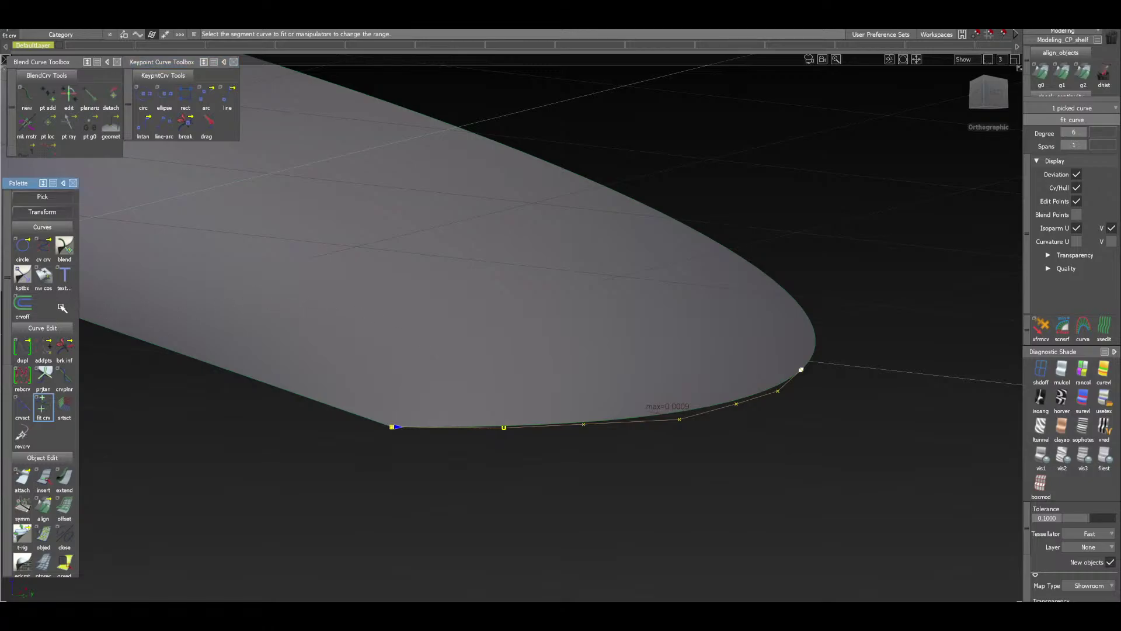
click(232, 128)
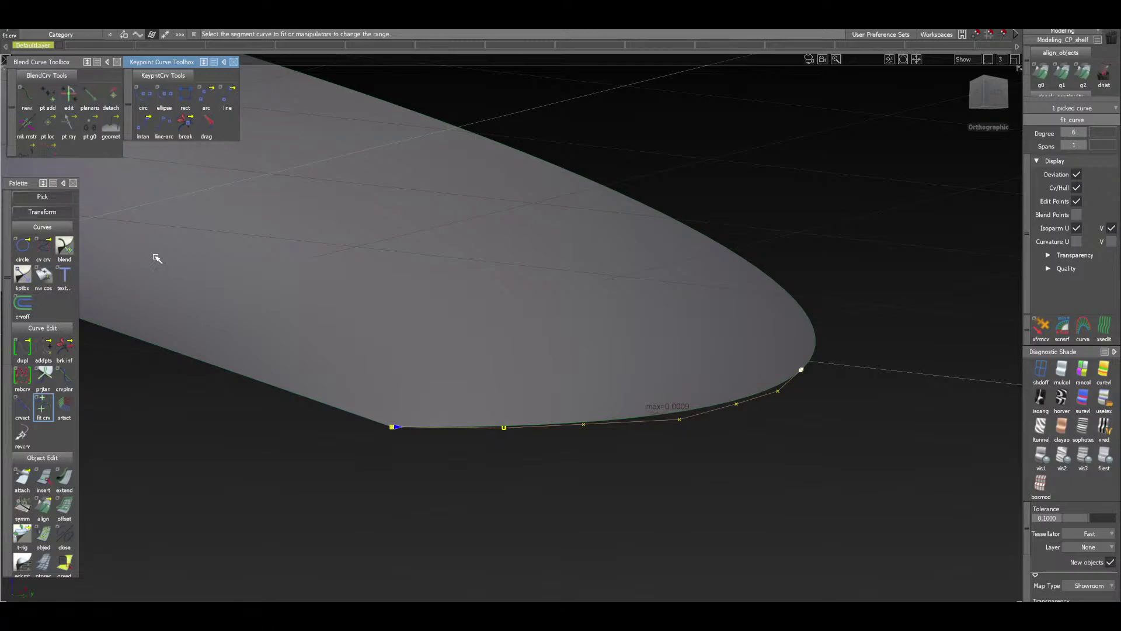
Bring up the Keypoint Curve Toolbox, finish the curve fit with nothing picked, and close the Fit Curve Control window
click(42, 213)
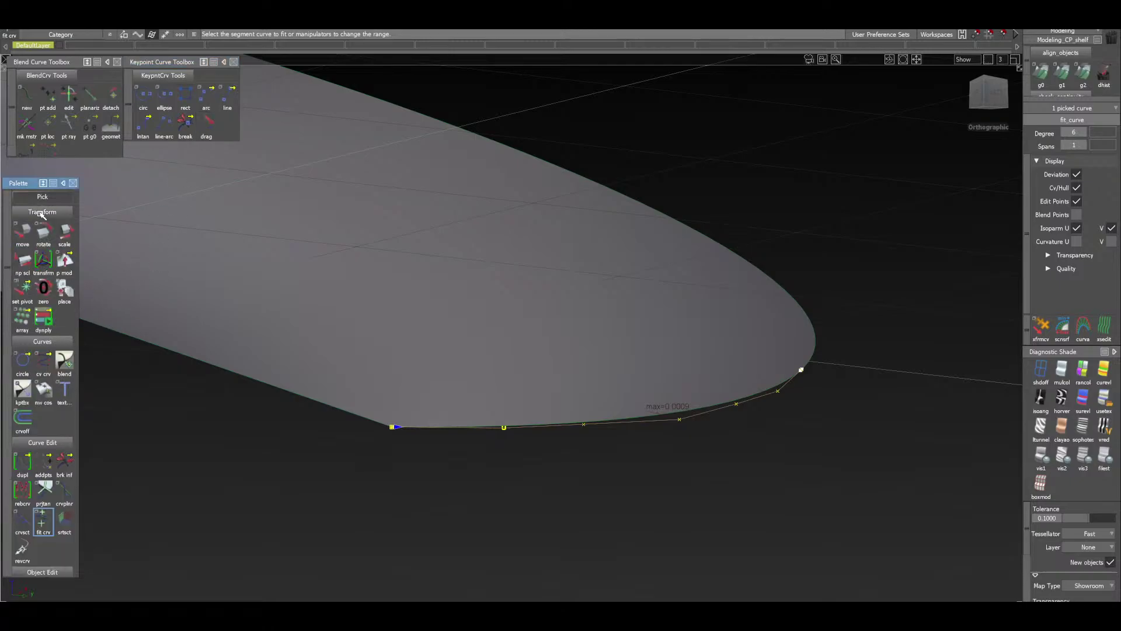
click(47, 198)
click(49, 198)
click(49, 214)
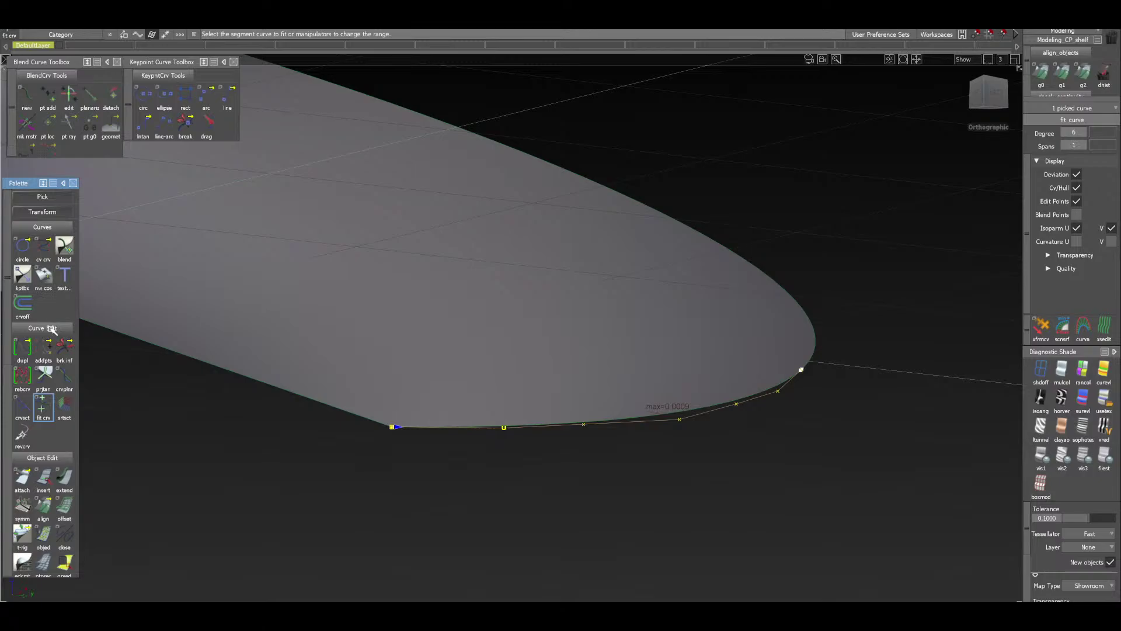
click(25, 279)
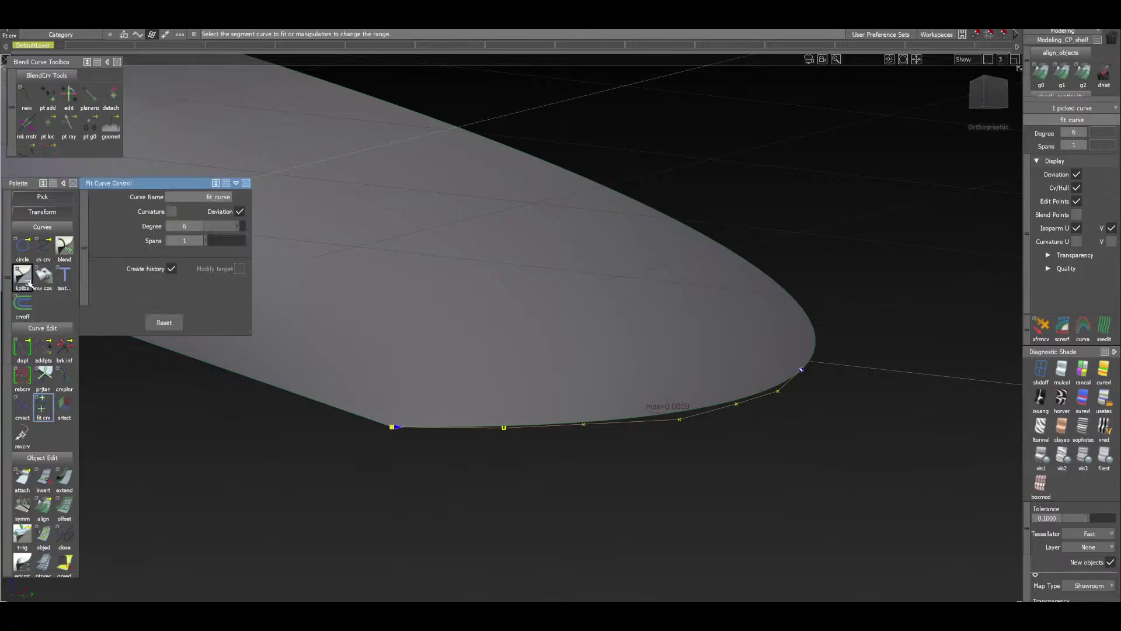
click(245, 183)
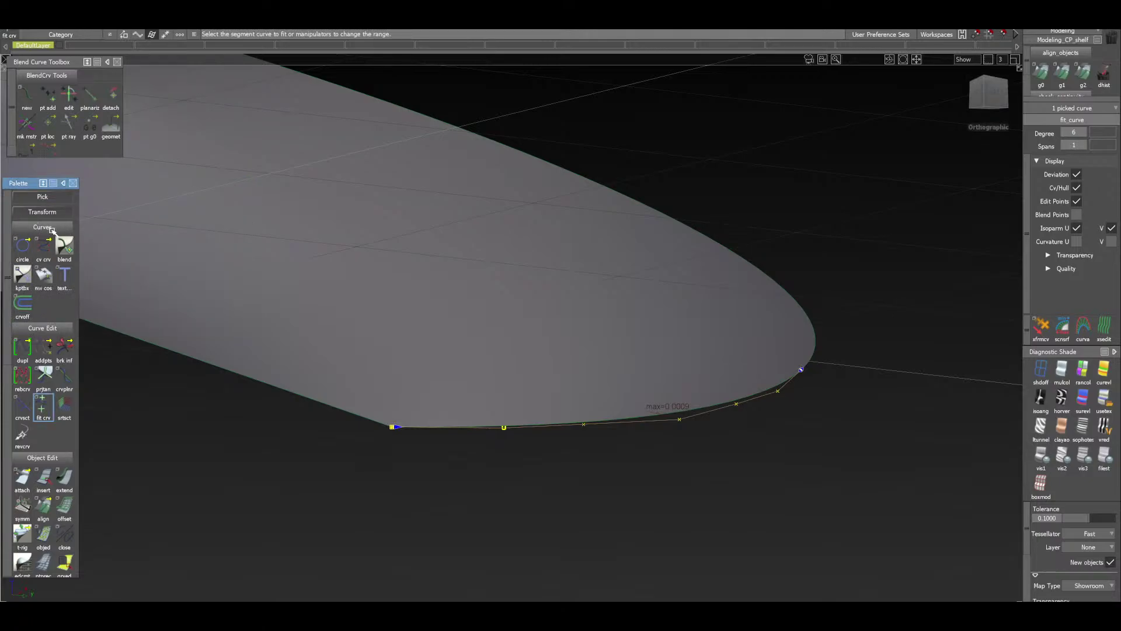
click(23, 277)
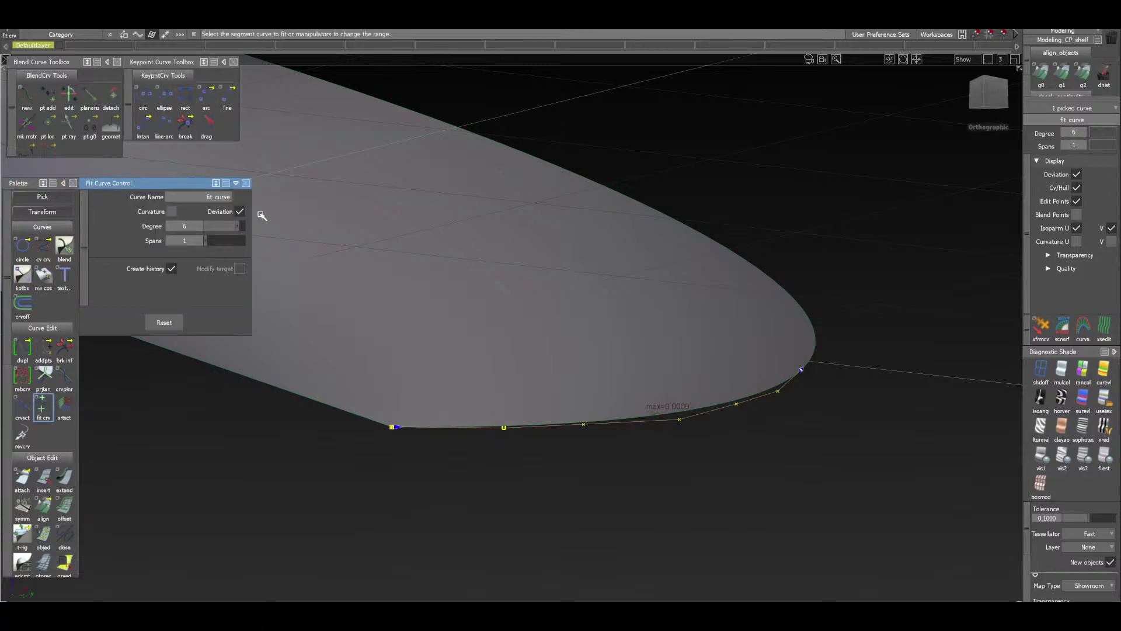
click(246, 183)
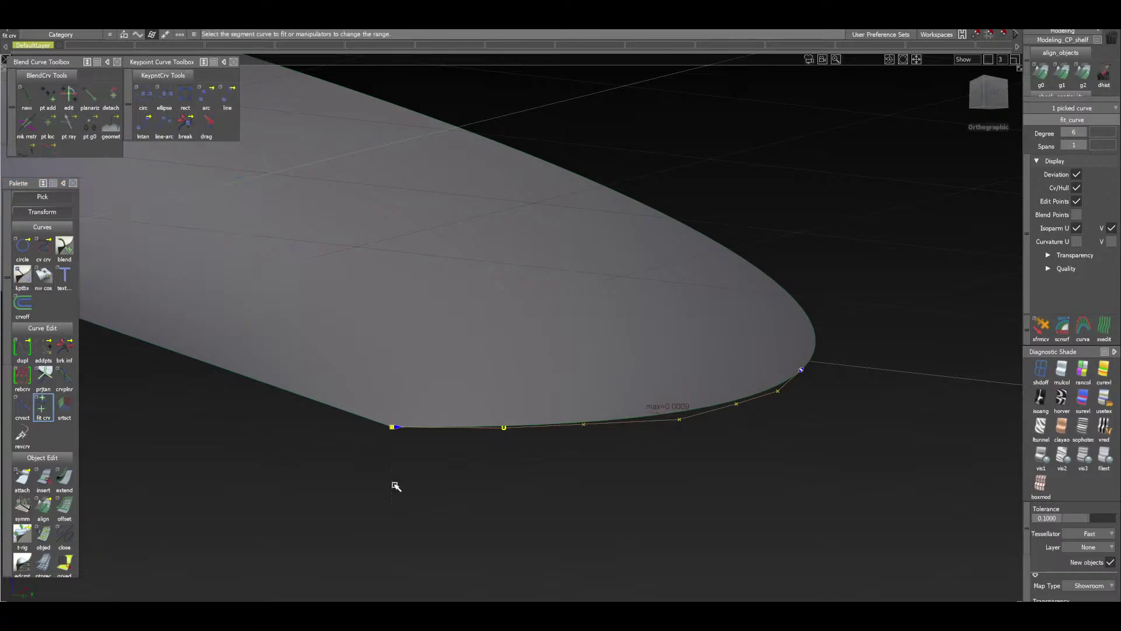
ctrl+shift+drag(517, 546, 499, 513)
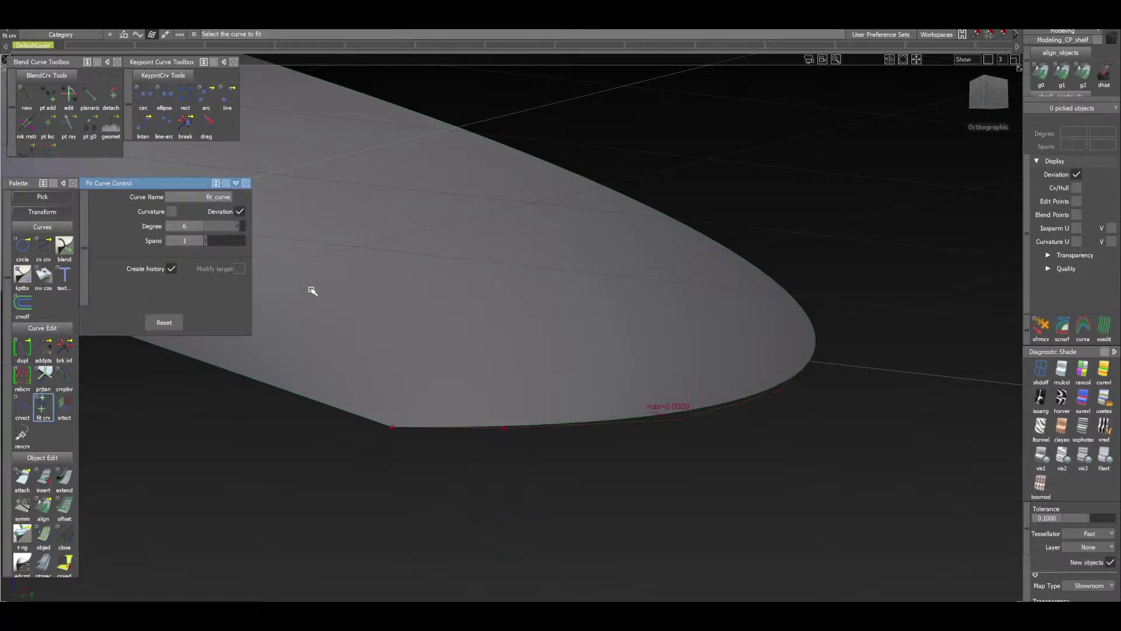
click(246, 183)
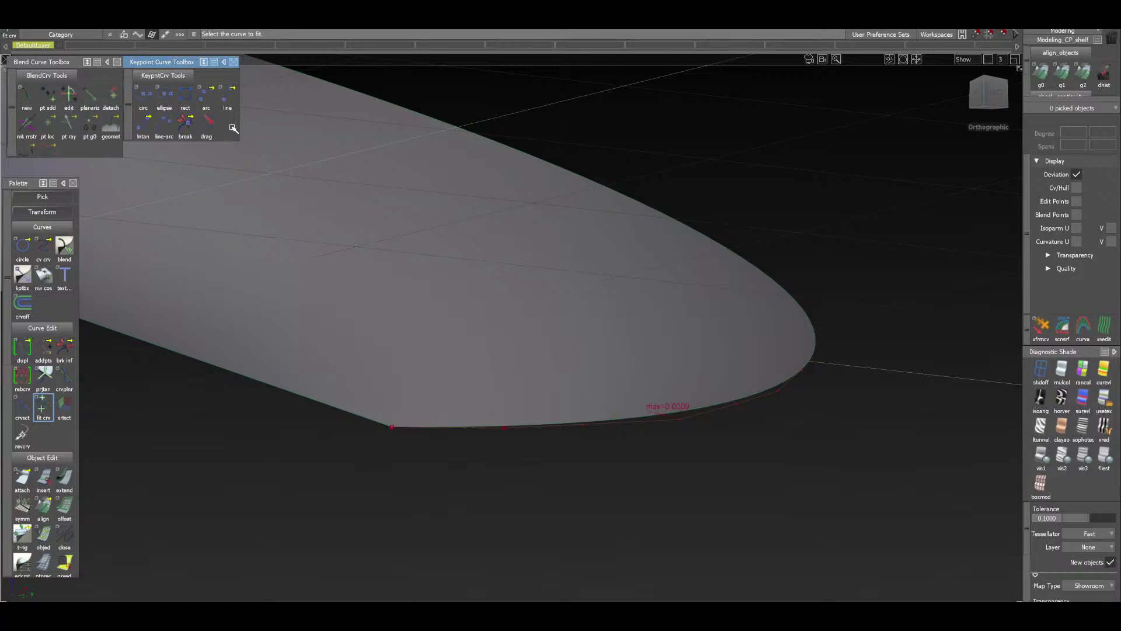
Start the Line Perpendicular tool with type True and From Curve, and check its options without changing them
click(986, 96)
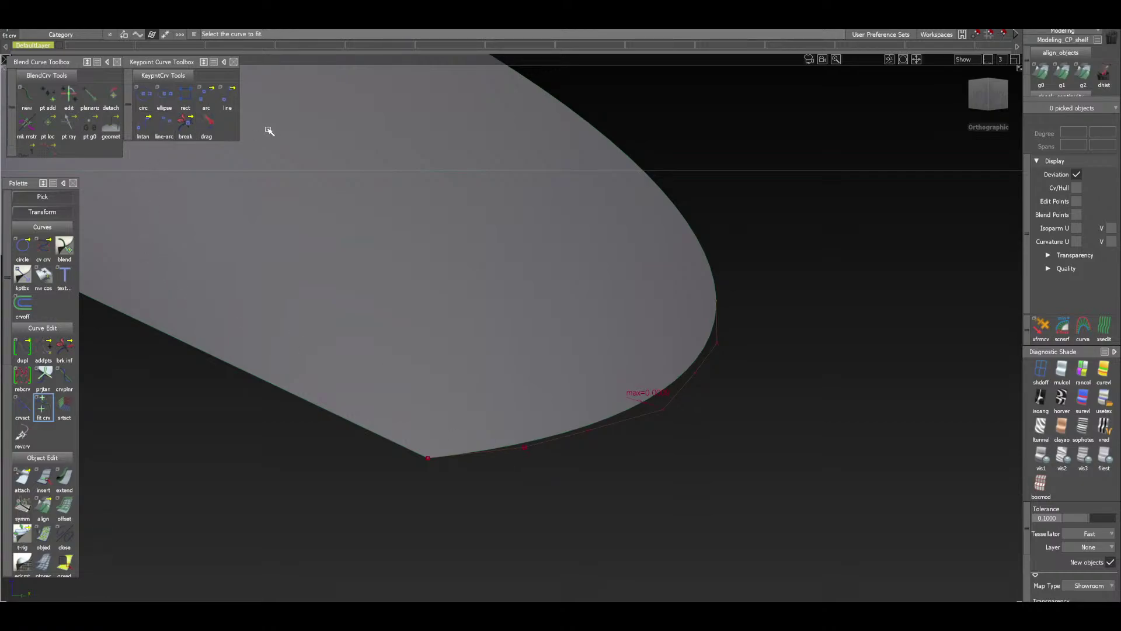
click(149, 132)
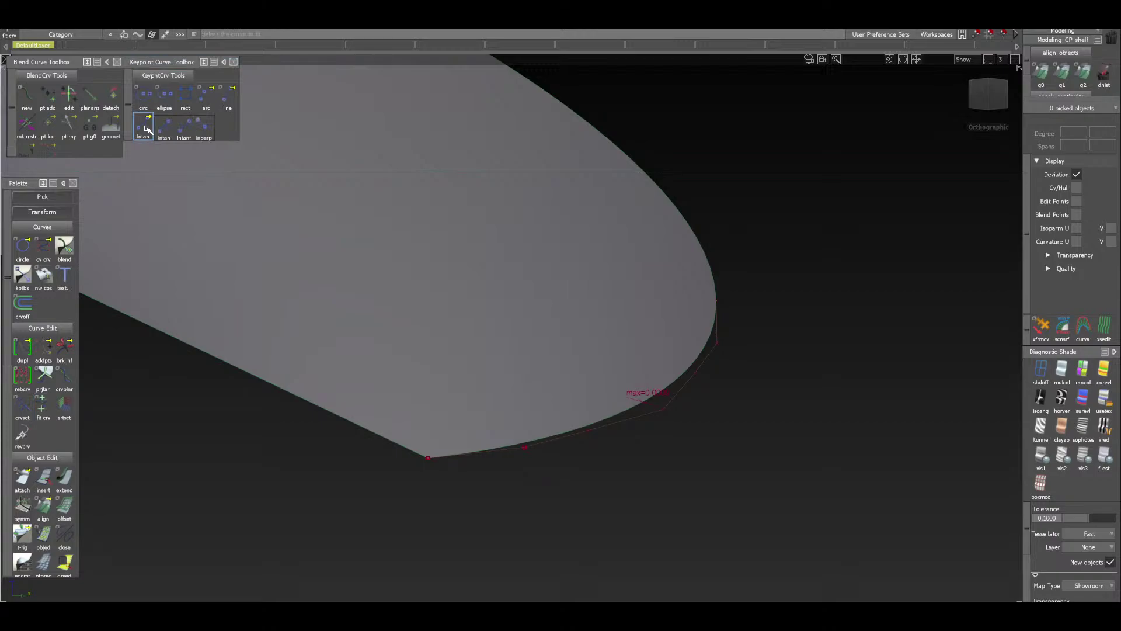
click(202, 136)
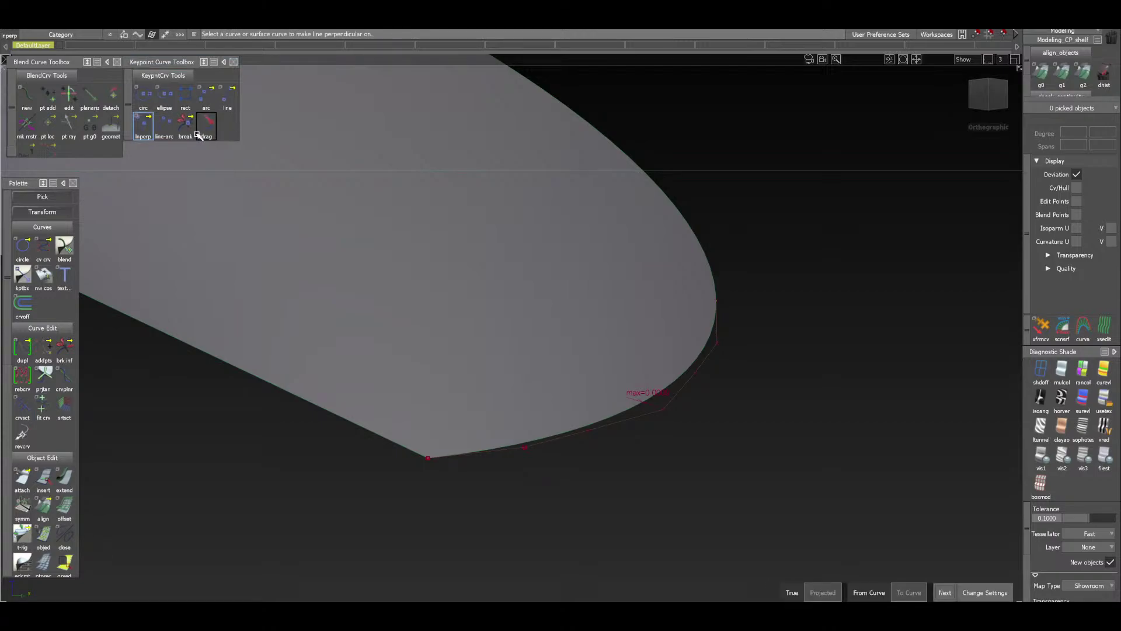
click(976, 594)
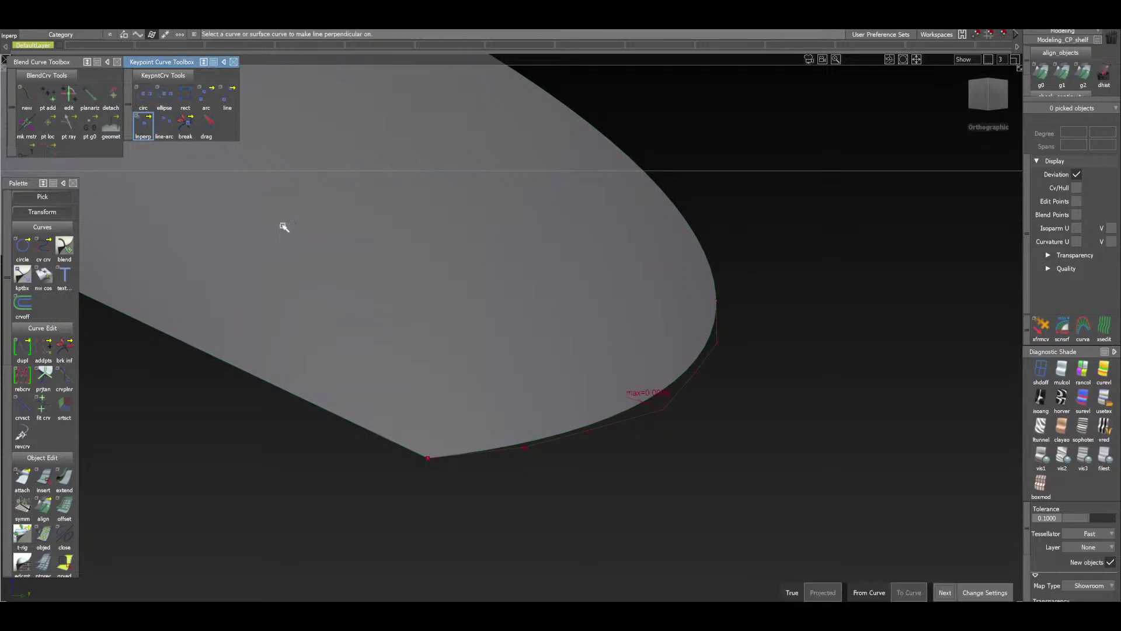
double_click(146, 126)
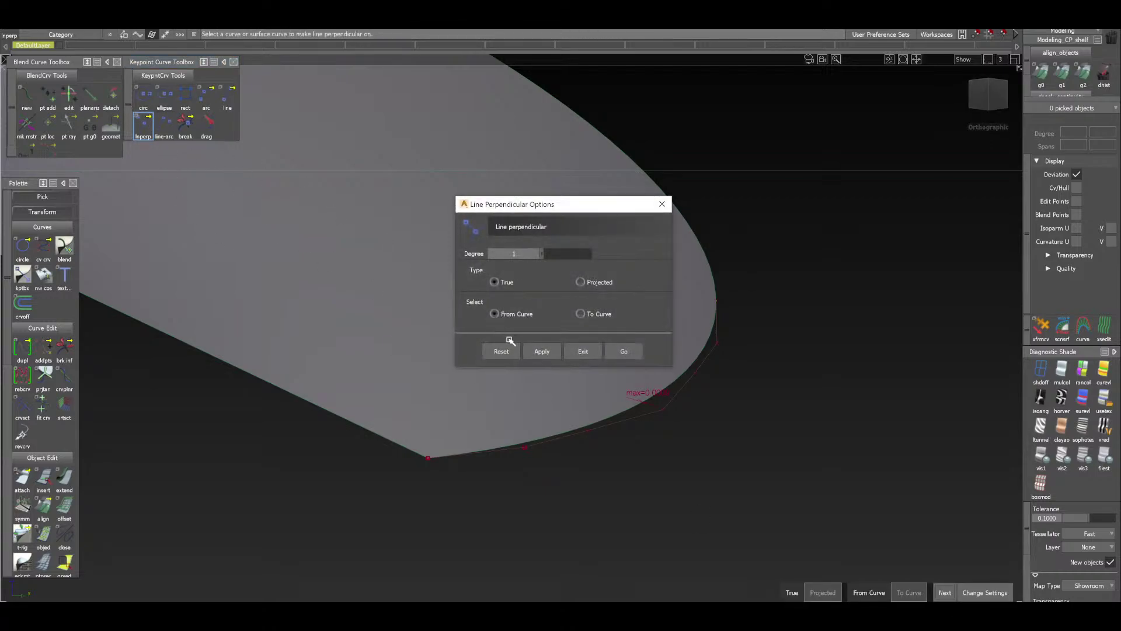
click(591, 351)
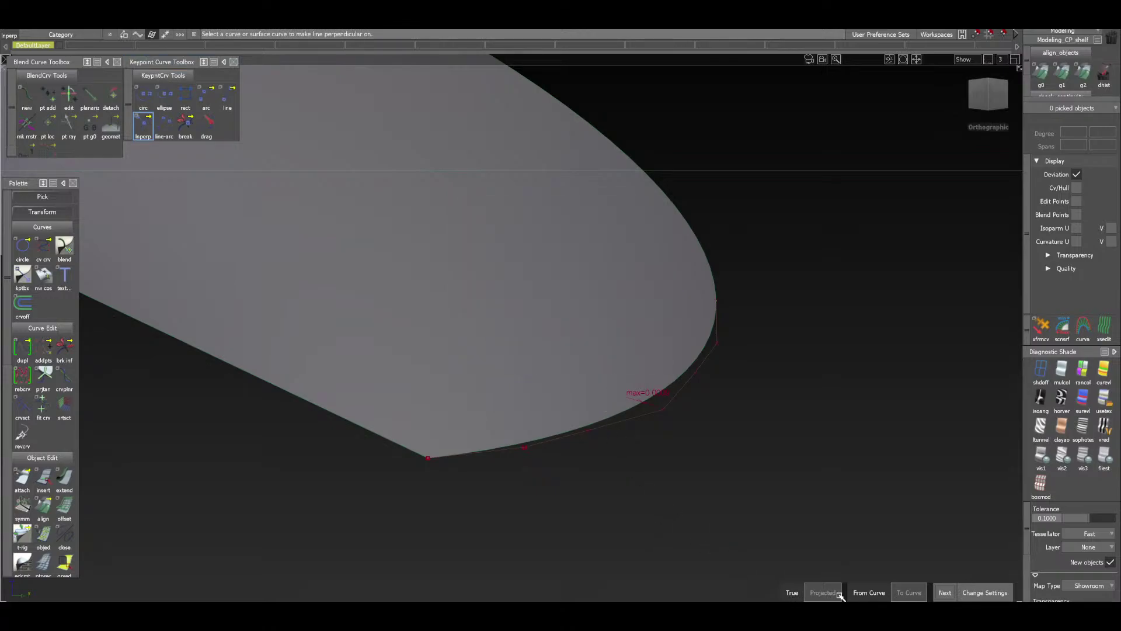
Anchor a perpendicular line on the fitted curve, moving its start point to the curve's end at the spiral's lower corner
alt+shift+drag(516, 485, 906, 541)
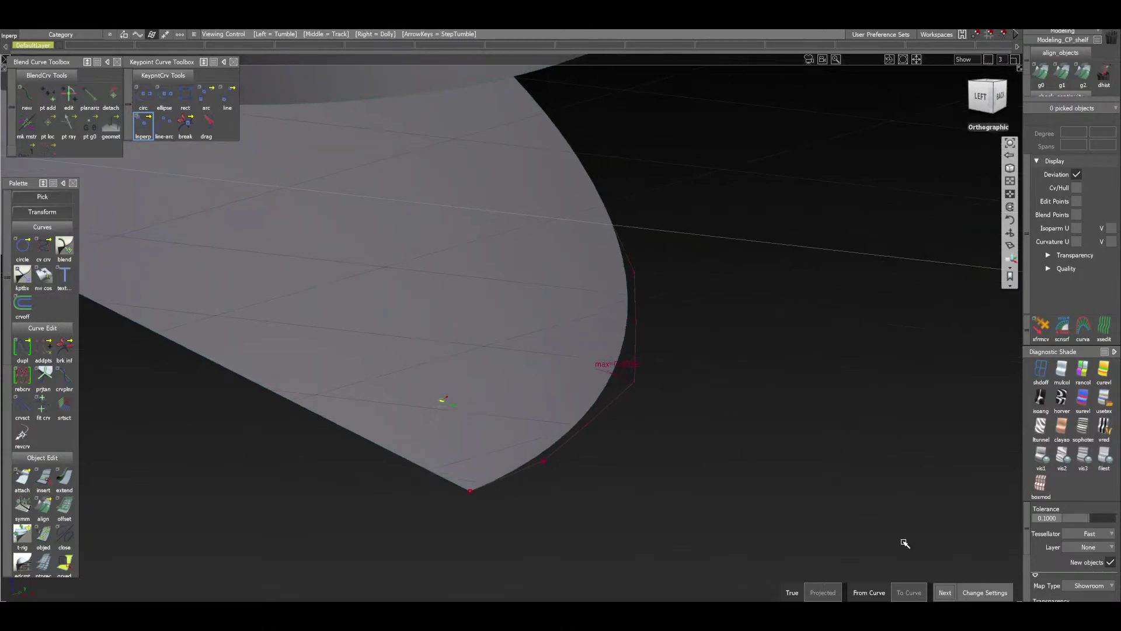
alt+shift+click(458, 462)
alt+shift+right_drag(523, 557, 538, 495)
alt+shift+middle_drag(538, 496, 582, 420)
click(986, 100)
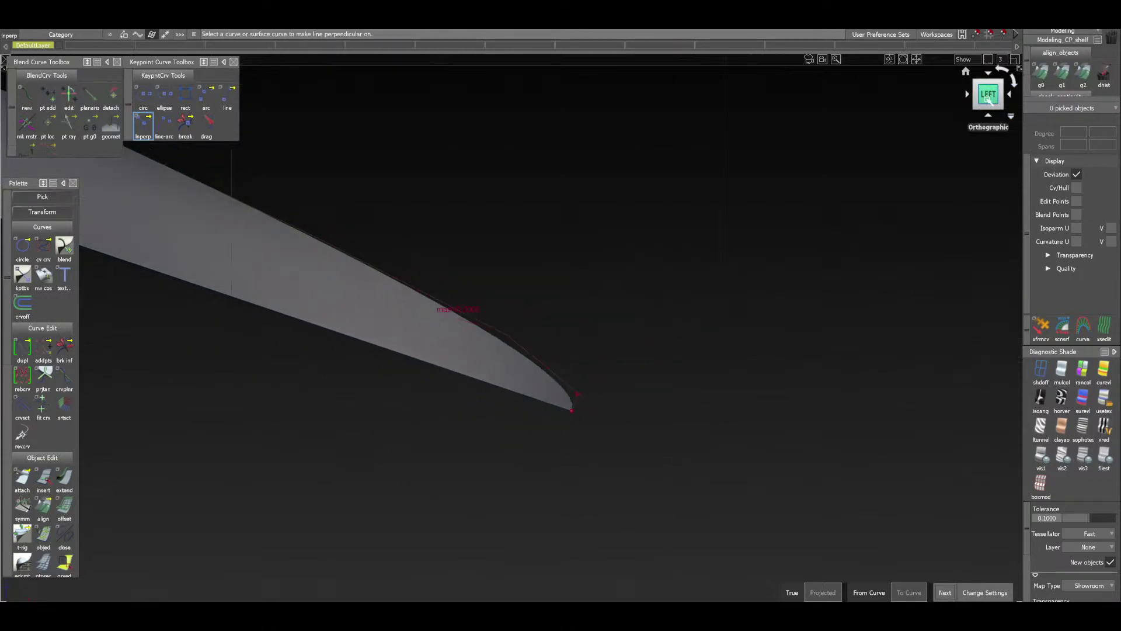
click(1011, 116)
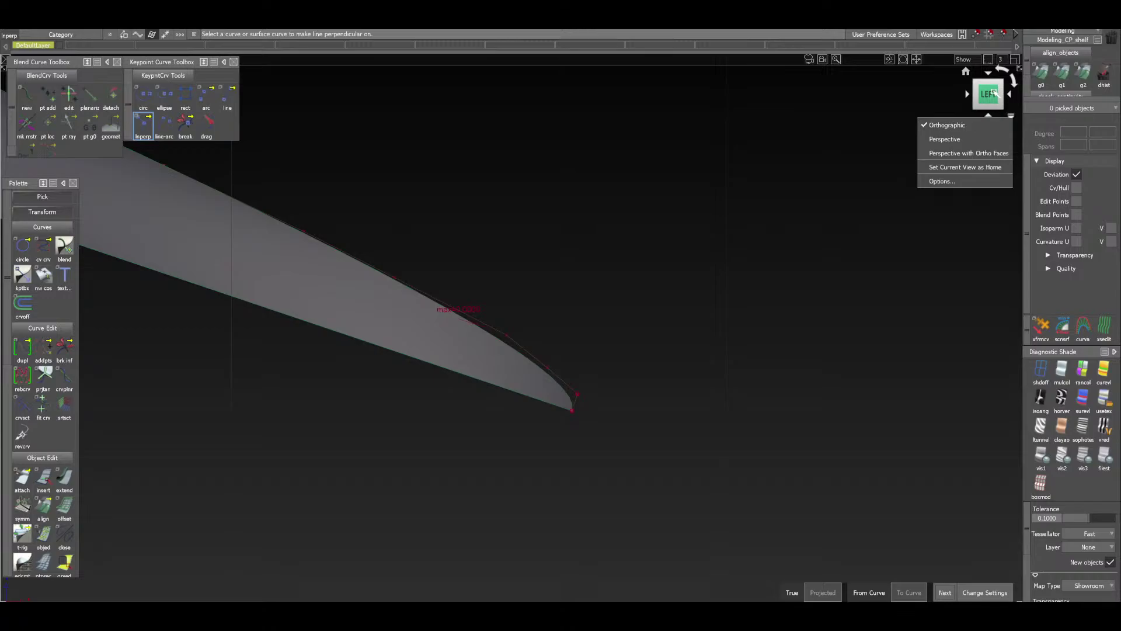
click(990, 94)
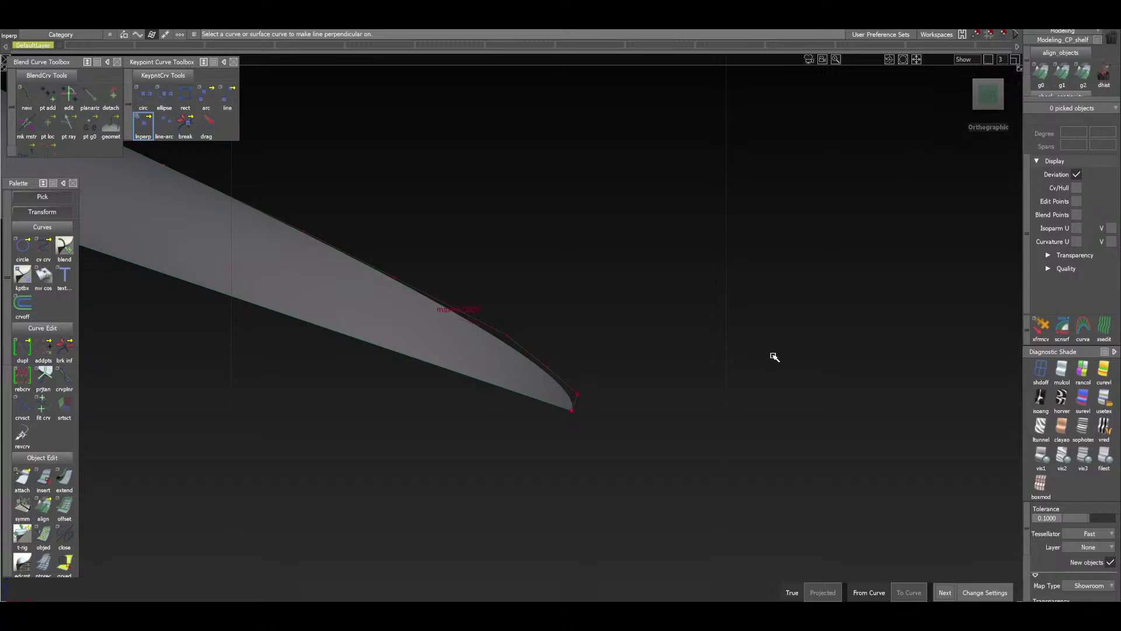
key(shift+alt)
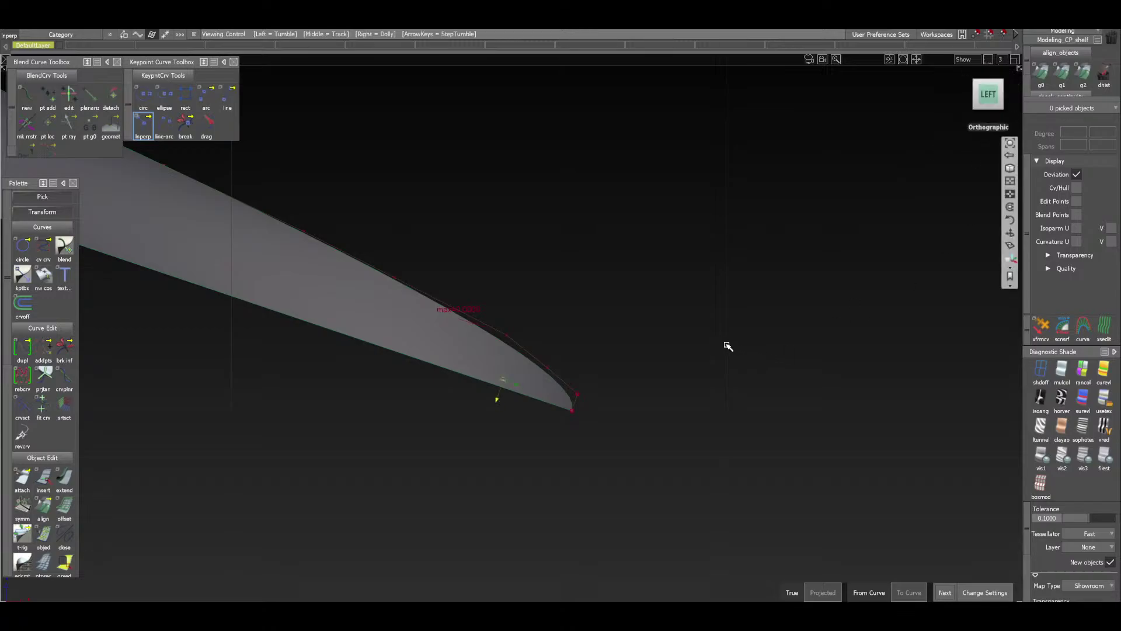
alt+shift+right_drag(733, 343, 619, 388)
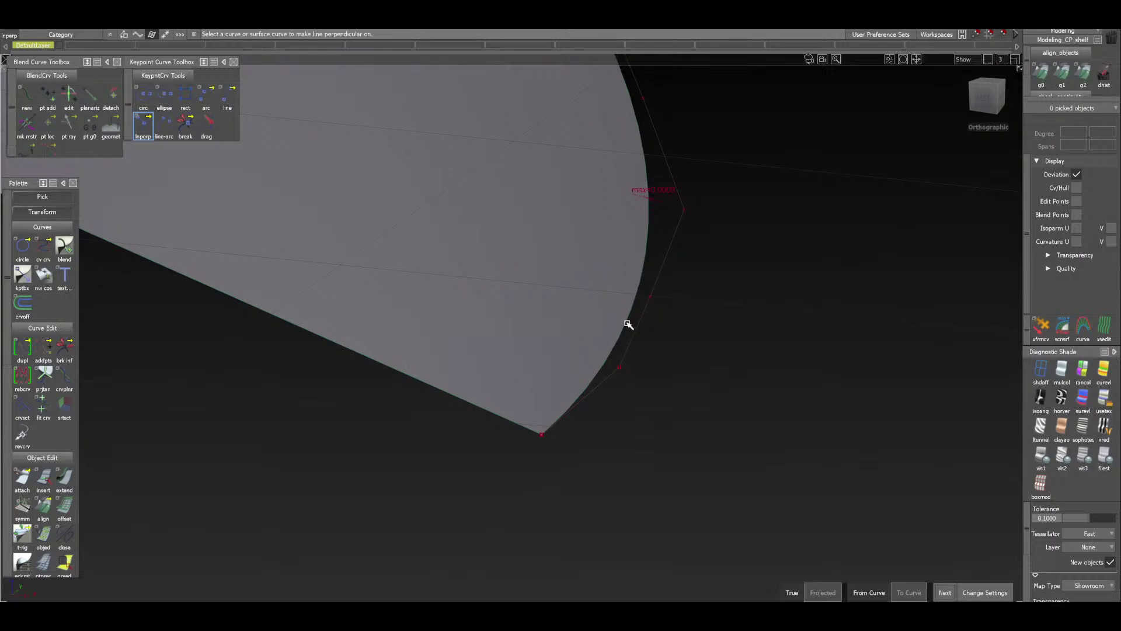
mouse_move(626, 323)
mouse_down()
mouse_move(566, 433)
mouse_move(519, 476)
mouse_move(578, 393)
mouse_move(550, 442)
mouse_move(614, 375)
mouse_move(501, 502)
mouse_up()
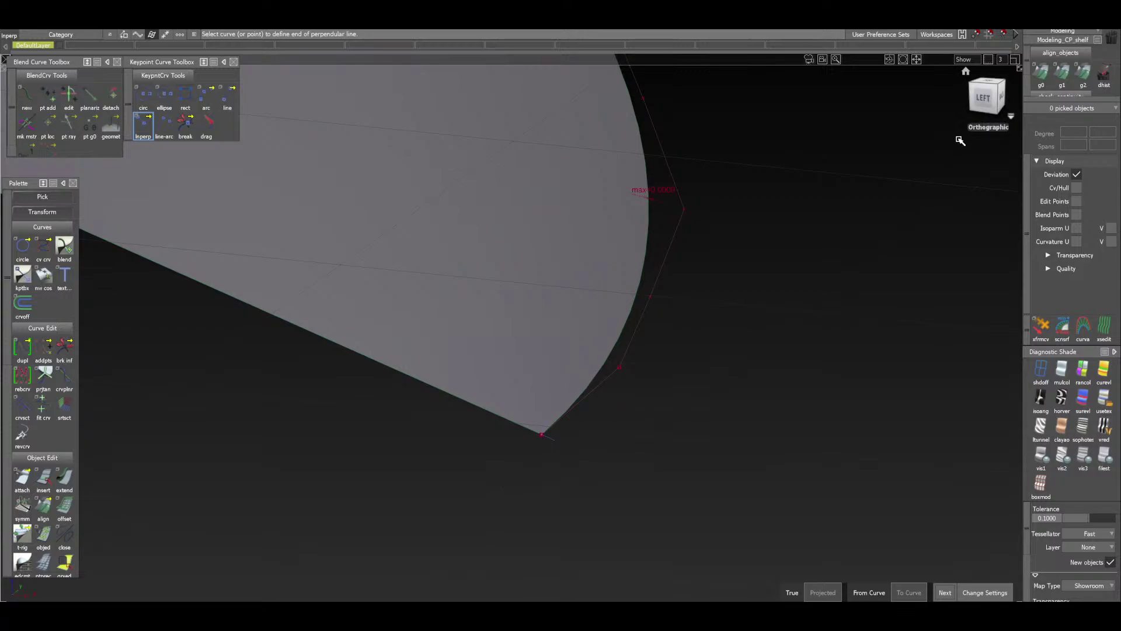
Place the perpendicular line's end in the left view, about 18.6 long in line with the spiral's end edge, and accept it
click(985, 100)
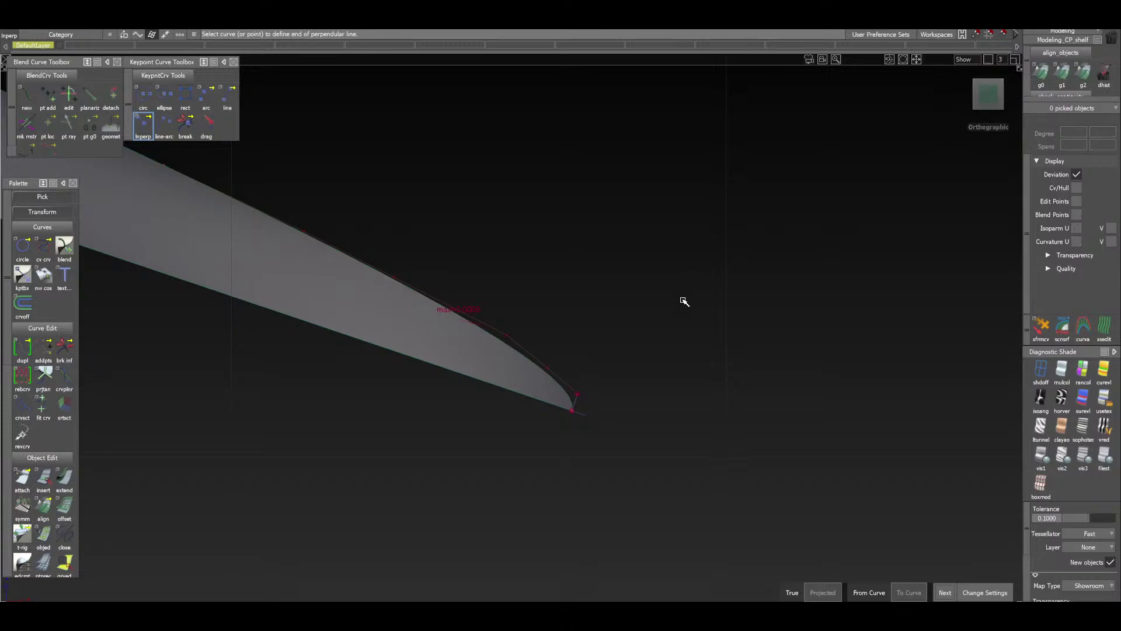
drag(632, 379, 659, 445)
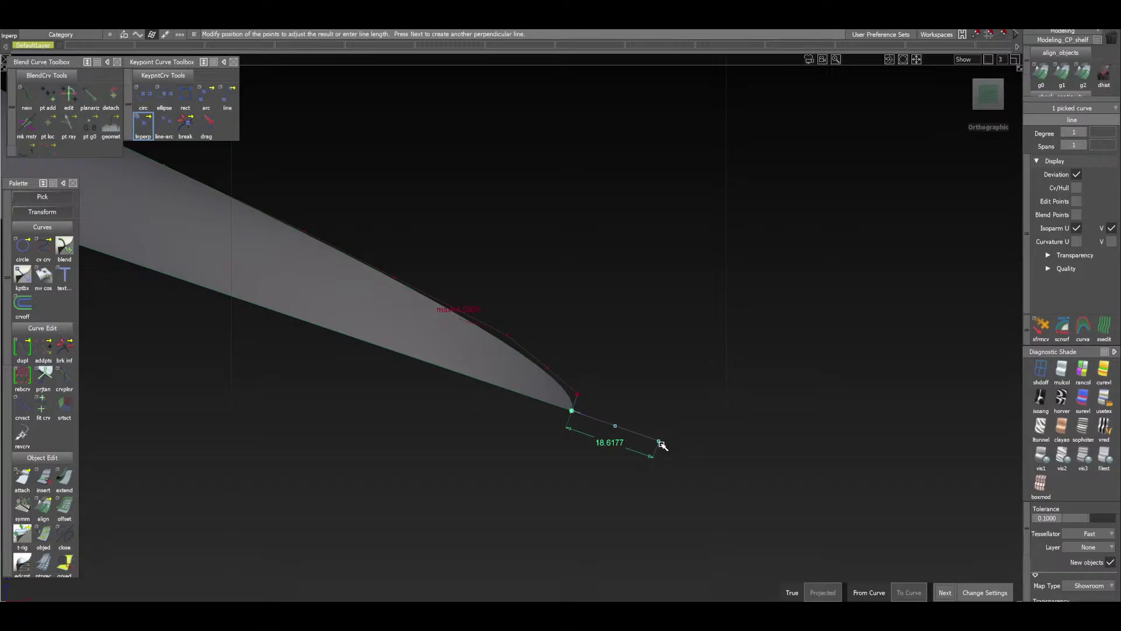
click(945, 593)
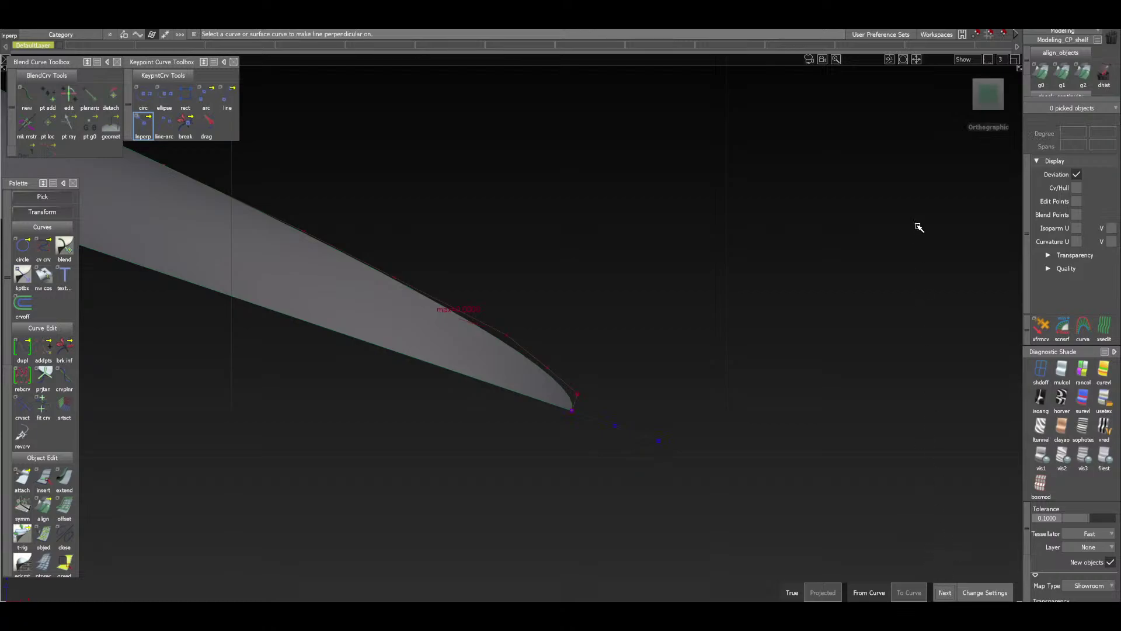
Draw a second perpendicular line about 16.7 long in the back view, upward from the fitted curve's end at the corner
click(1014, 98)
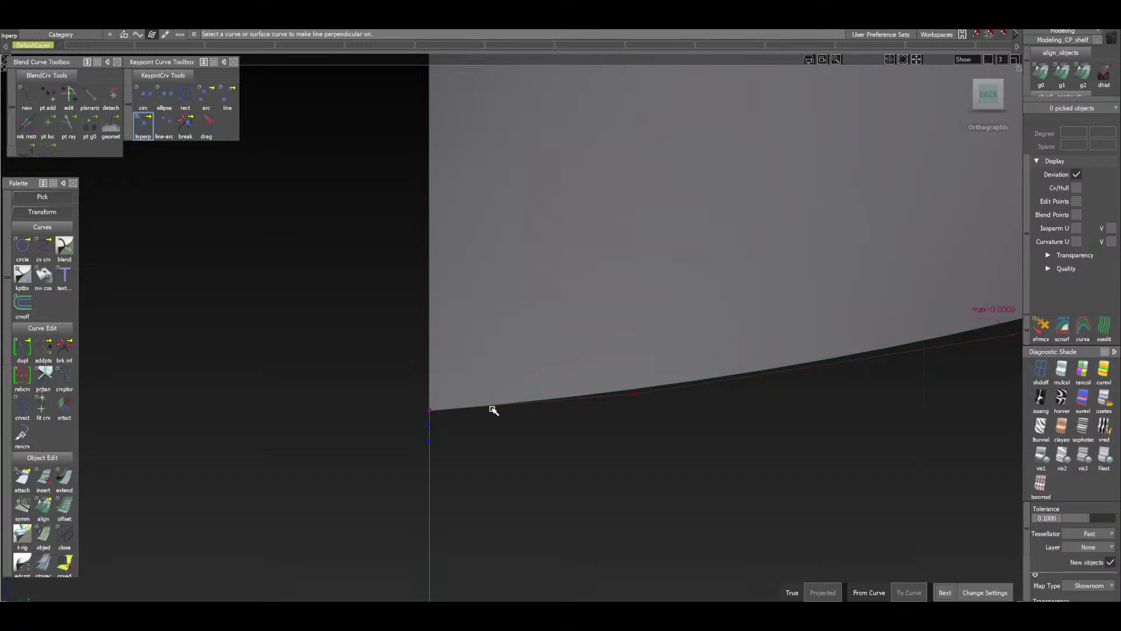
click(441, 411)
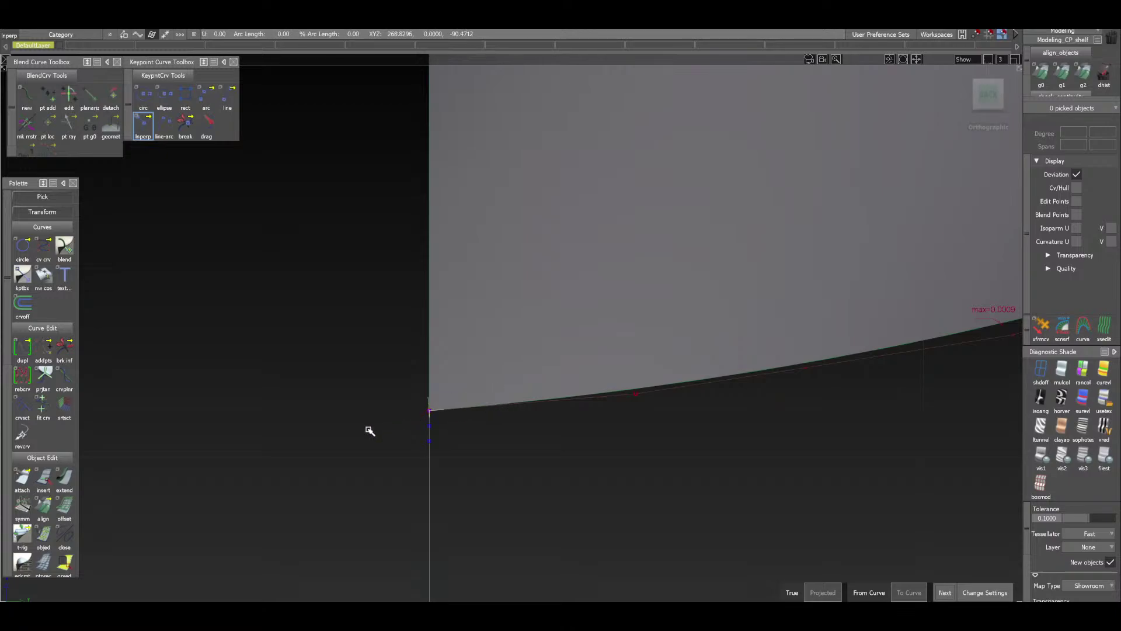
drag(412, 383, 400, 331)
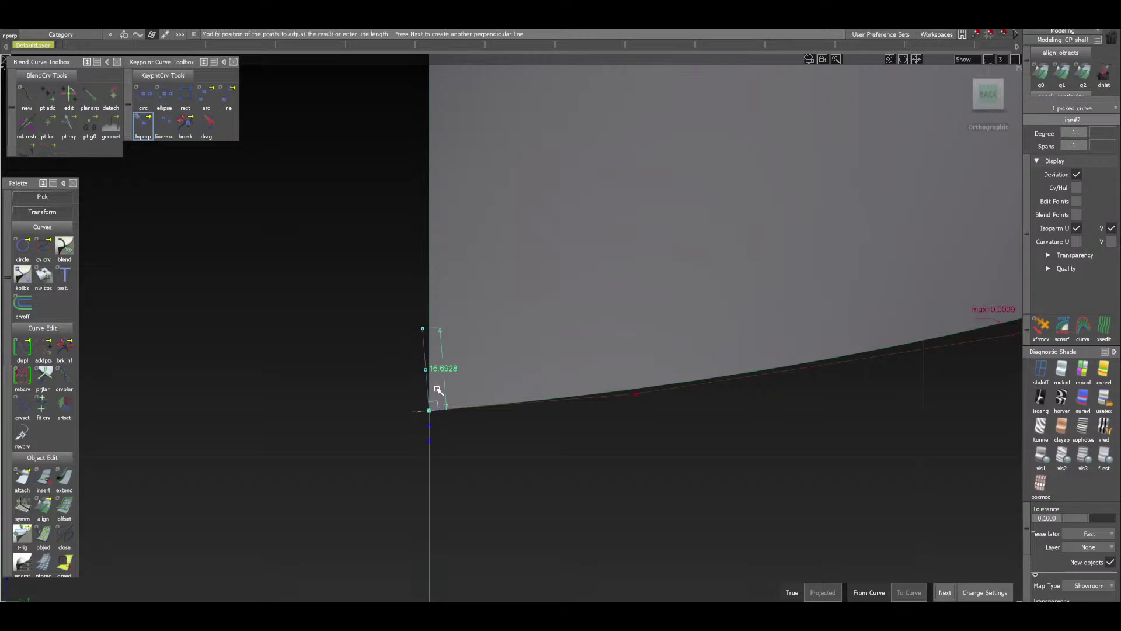
Turn off the diagnostic shading and inspect both perpendicular lines at the spiral's corner from above and at an angle
mouse_move(388, 408)
alt+shift+mouse_down()
mouse_move(479, 454)
mouse_move(648, 405)
mouse_move(709, 331)
alt+shift+mouse_up()
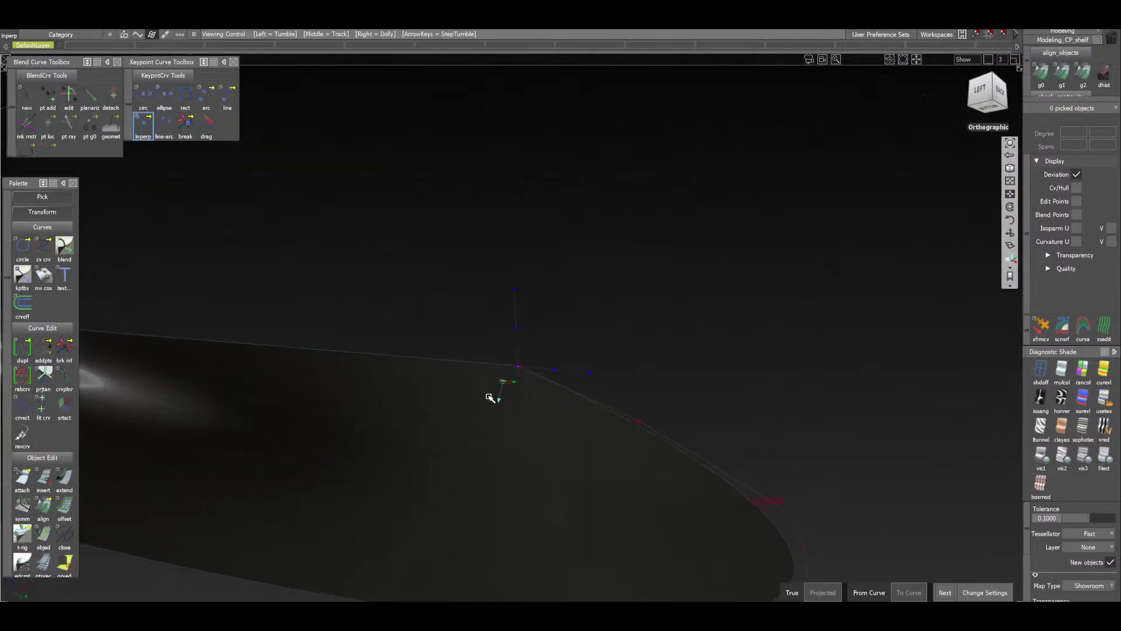
alt+shift+drag(491, 397, 263, 471)
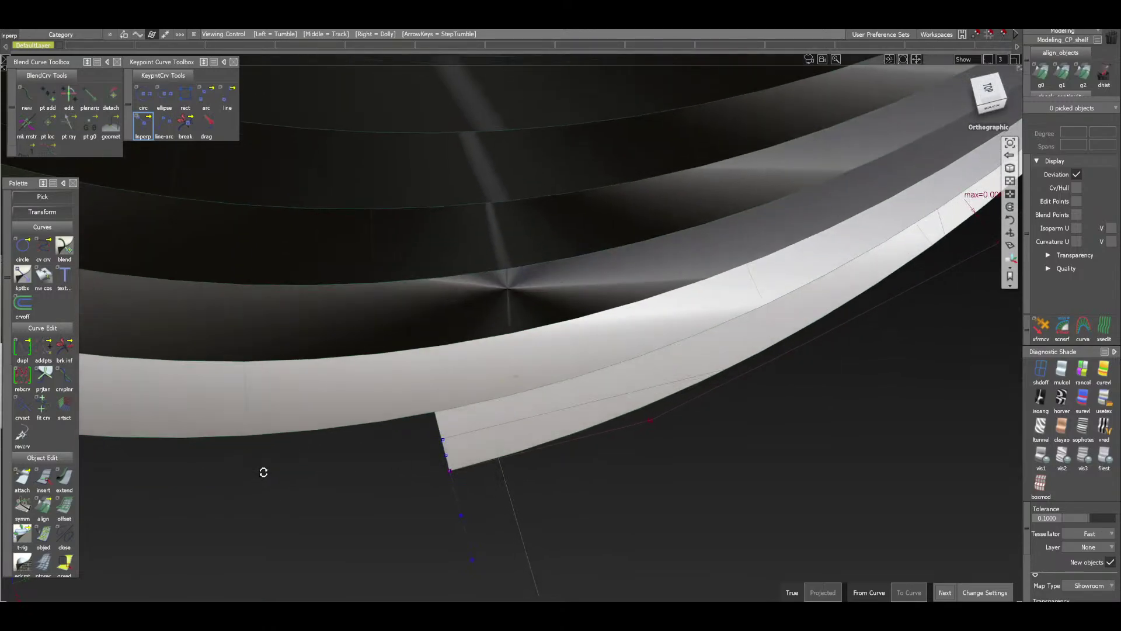
click(1044, 371)
click(988, 90)
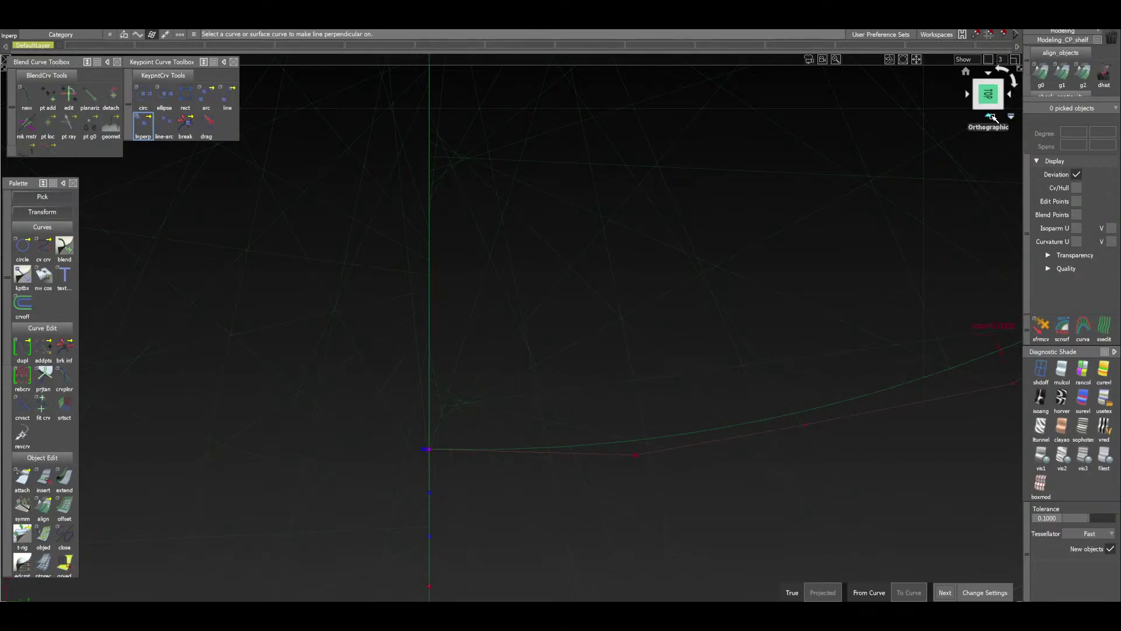
click(989, 115)
alt+shift+drag(511, 443, 551, 498)
alt+shift+drag(494, 395, 655, 431)
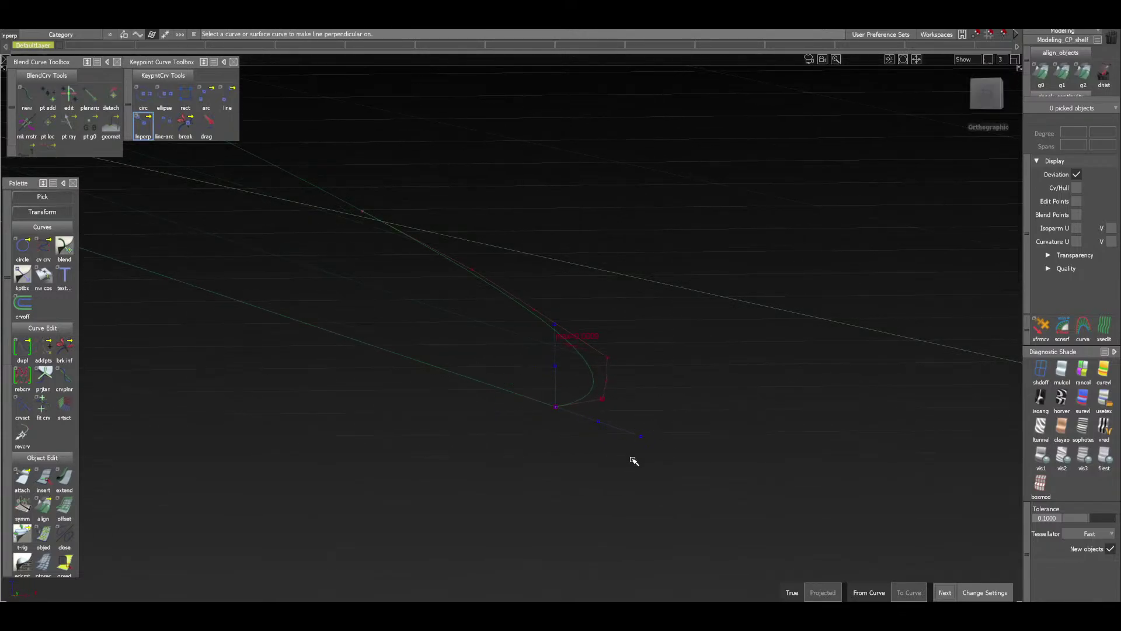
Start a three-point reference plane and place its first point at the fitted curve's end on the spiral's lower corner
scroll(52, 441, down, 10)
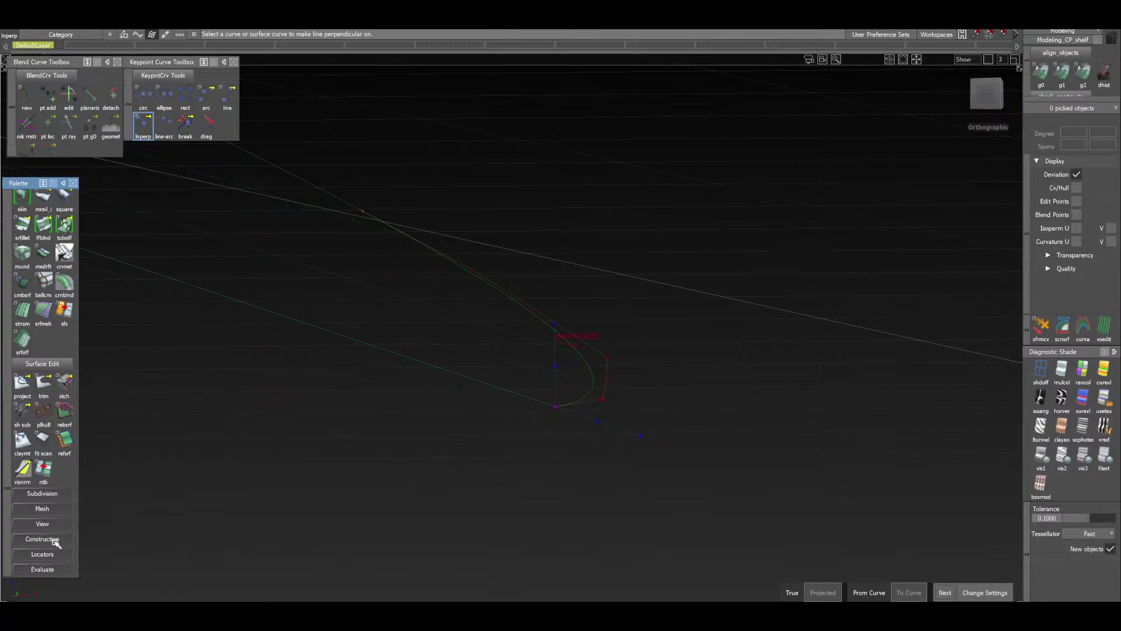
click(55, 540)
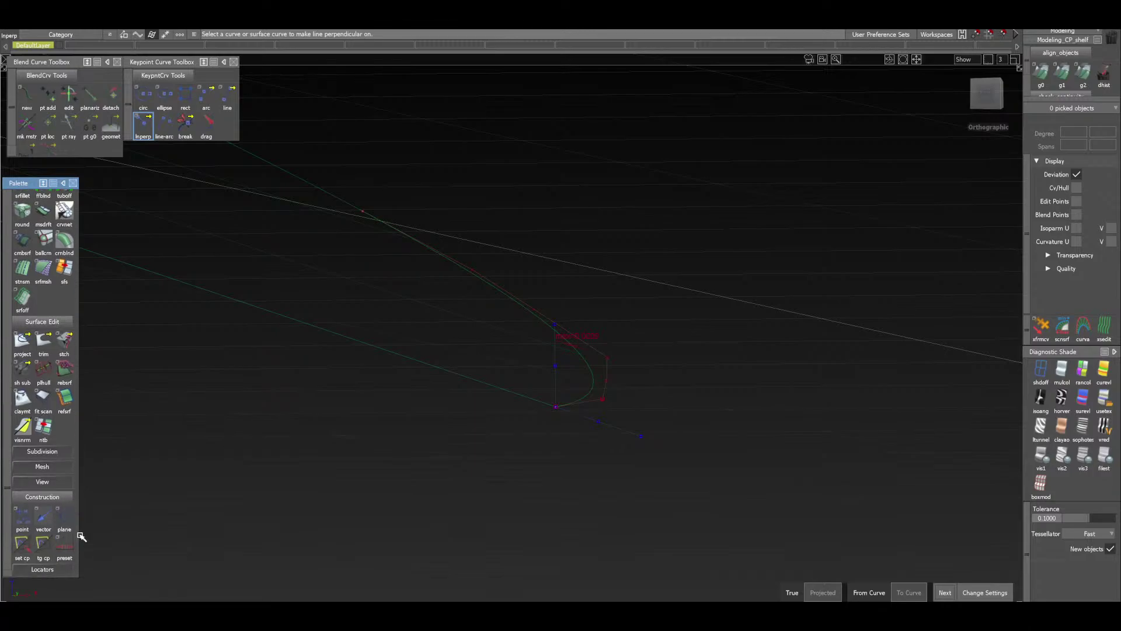
click(19, 546)
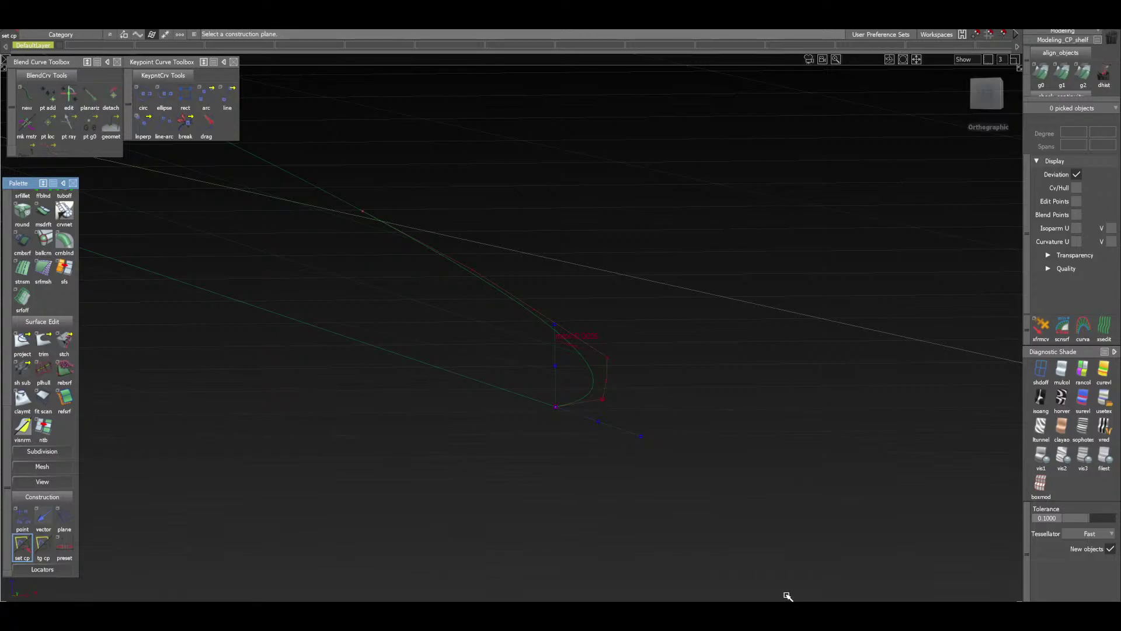
click(64, 520)
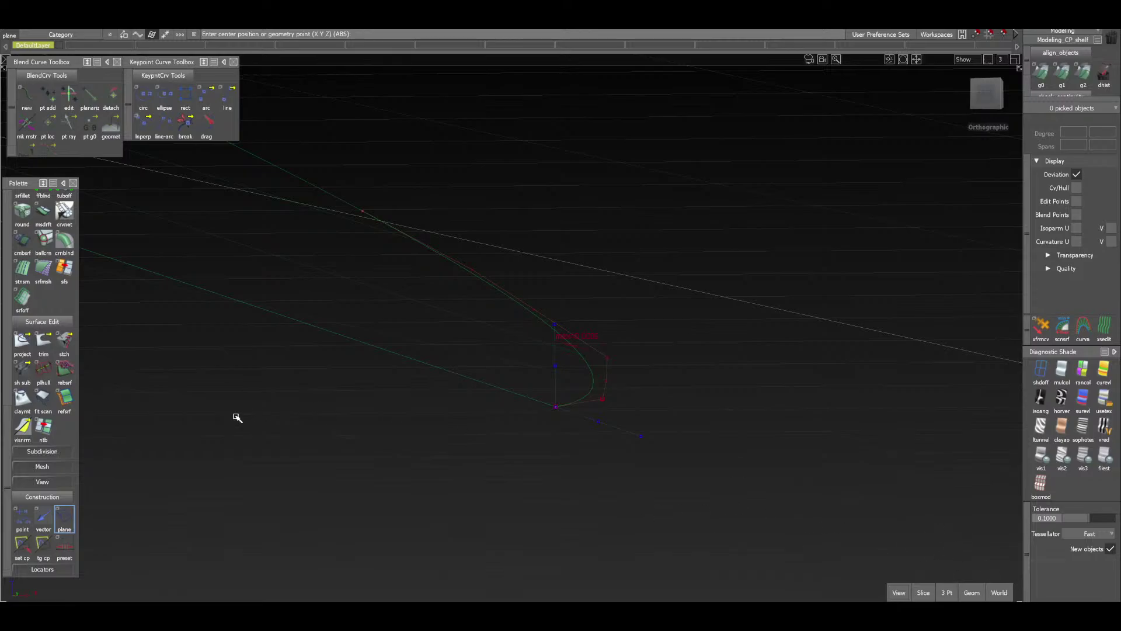
click(948, 594)
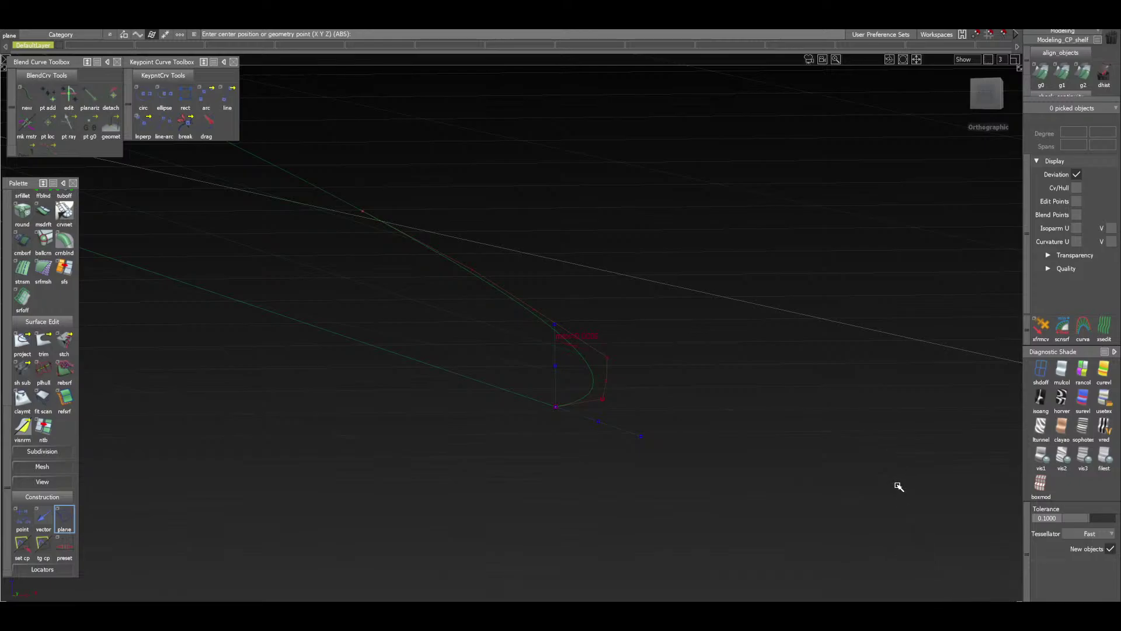
key(Return)
alt+shift+drag(816, 342, 528, 406)
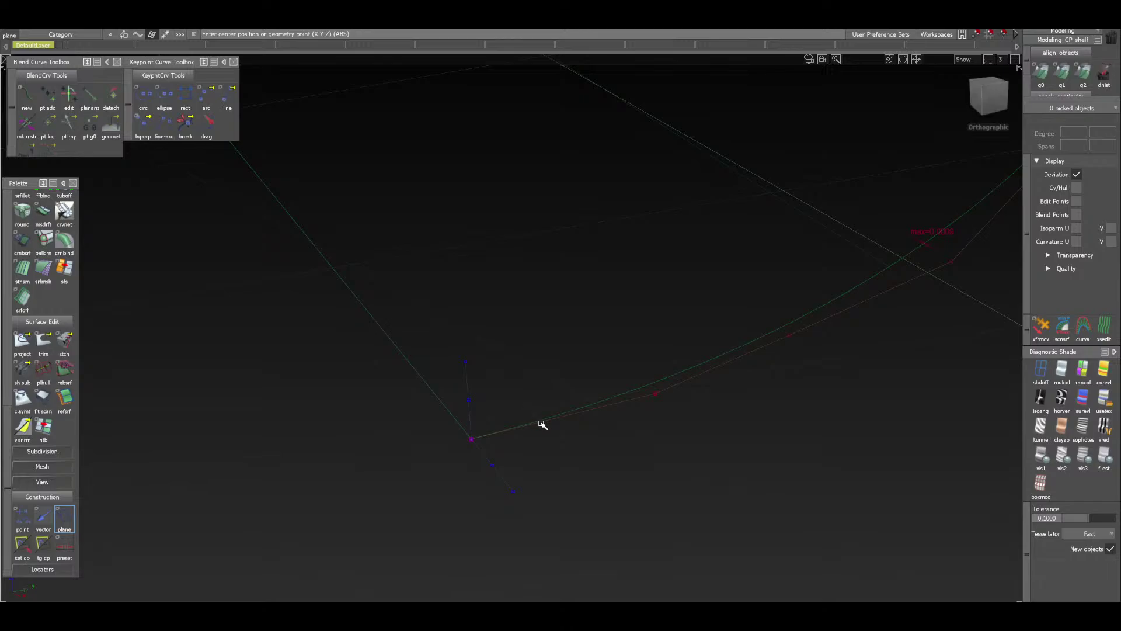
click(542, 424)
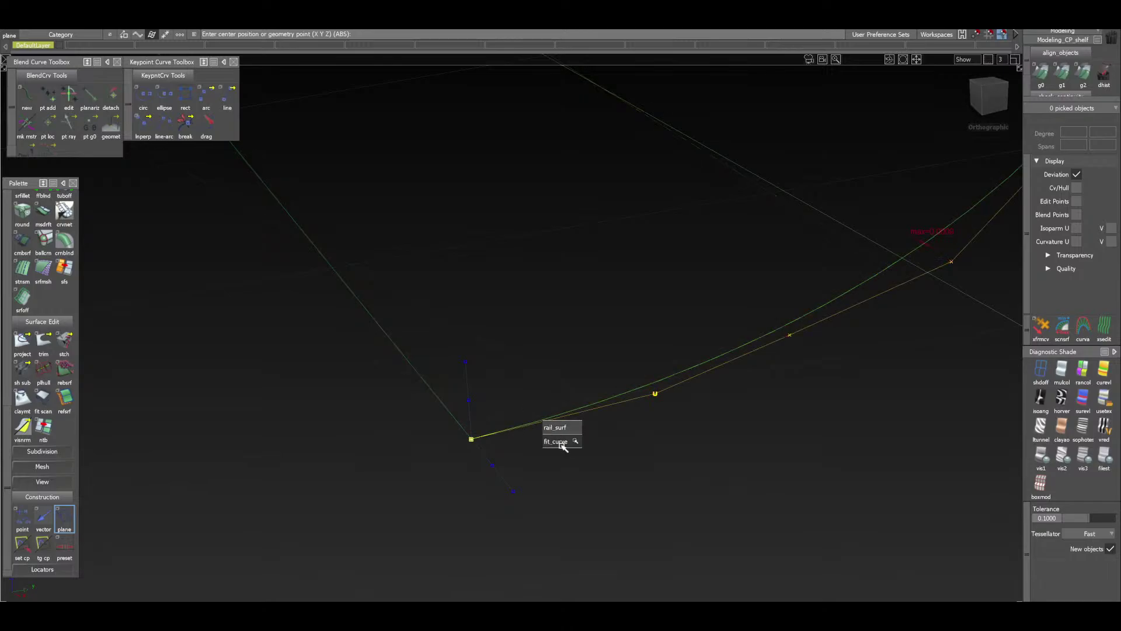
click(576, 443)
drag(575, 443, 427, 484)
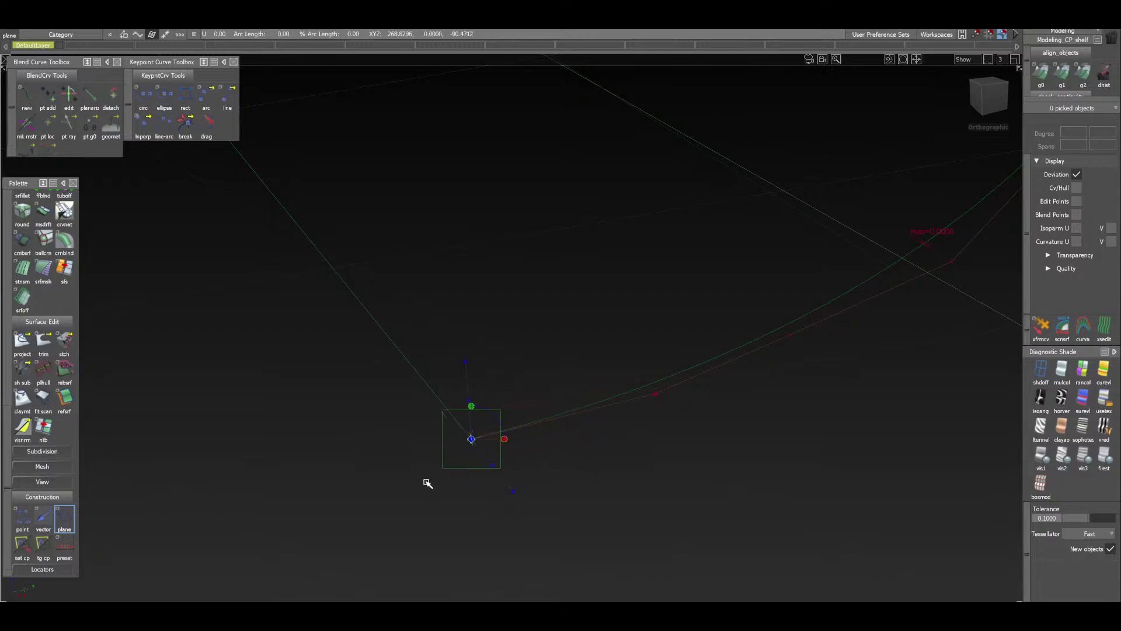
drag(344, 497, 297, 482)
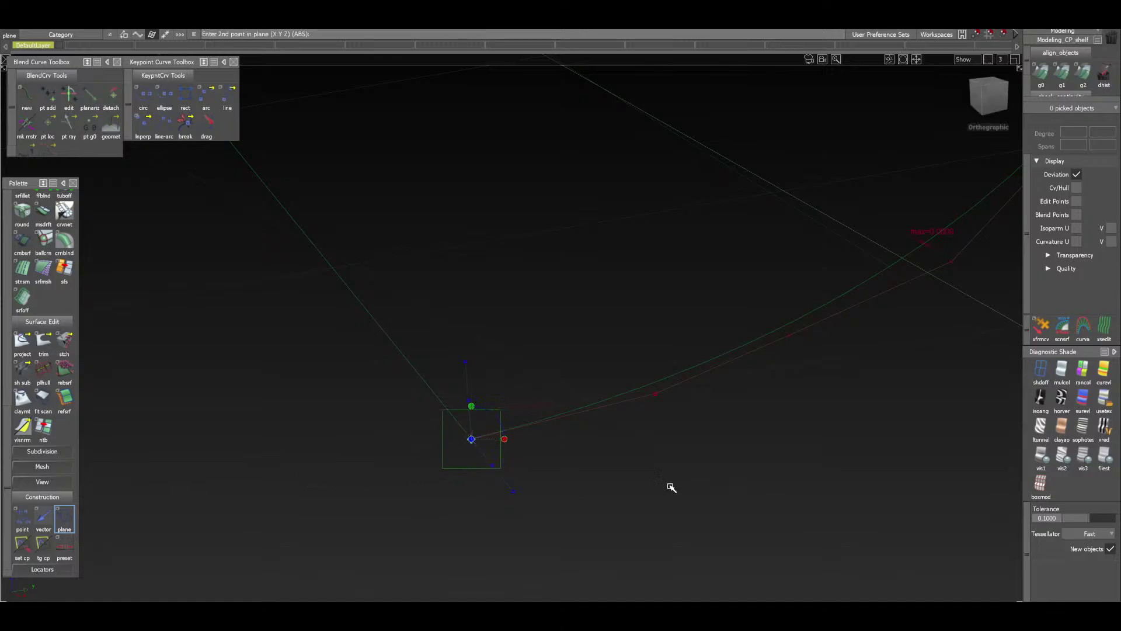
Place the plane's second point on the spiral-edge perpendicular line and its third on the upright perpendicular line, and accept the plane
key(alt+shift)
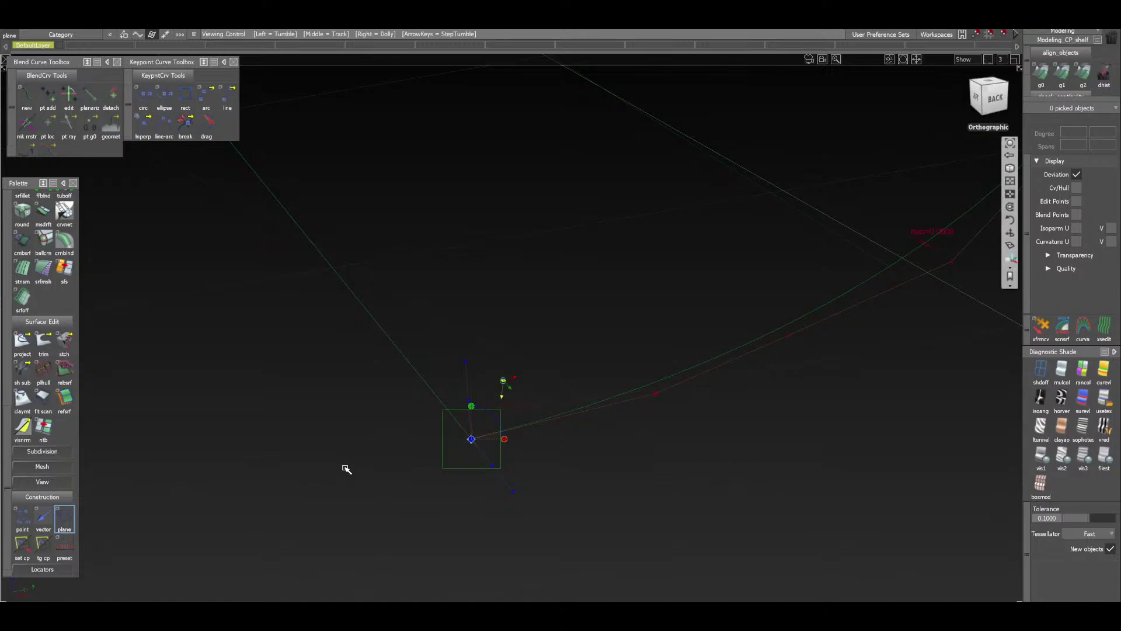
alt+shift+drag(348, 469, 631, 370)
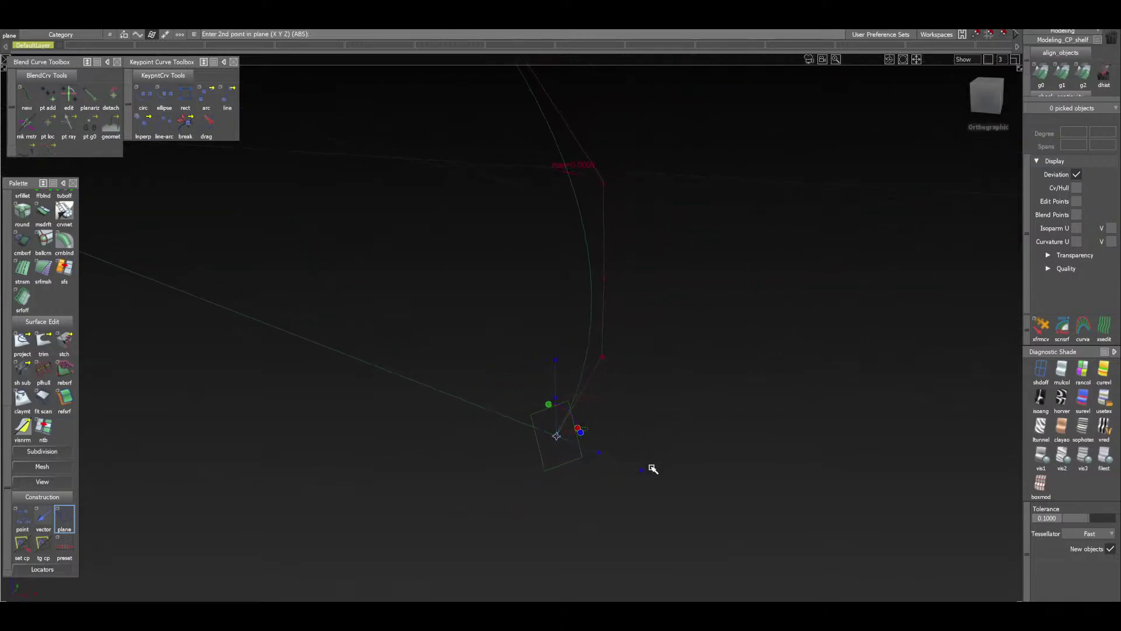
click(611, 459)
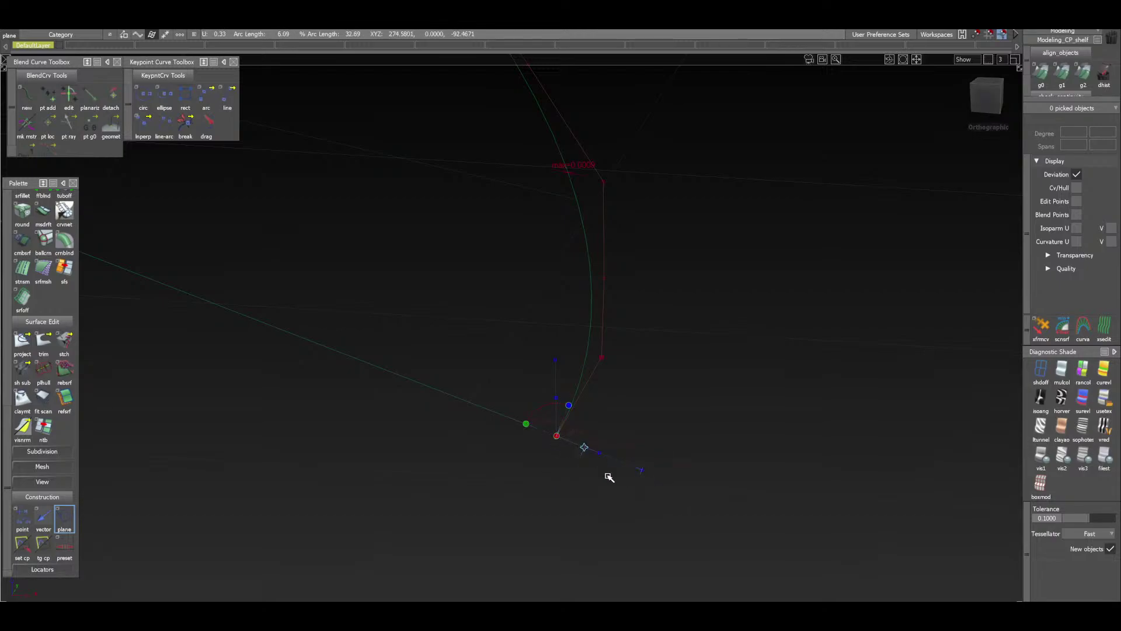
drag(682, 498, 749, 530)
alt+shift+drag(670, 474, 497, 302)
alt+shift+drag(803, 421, 532, 512)
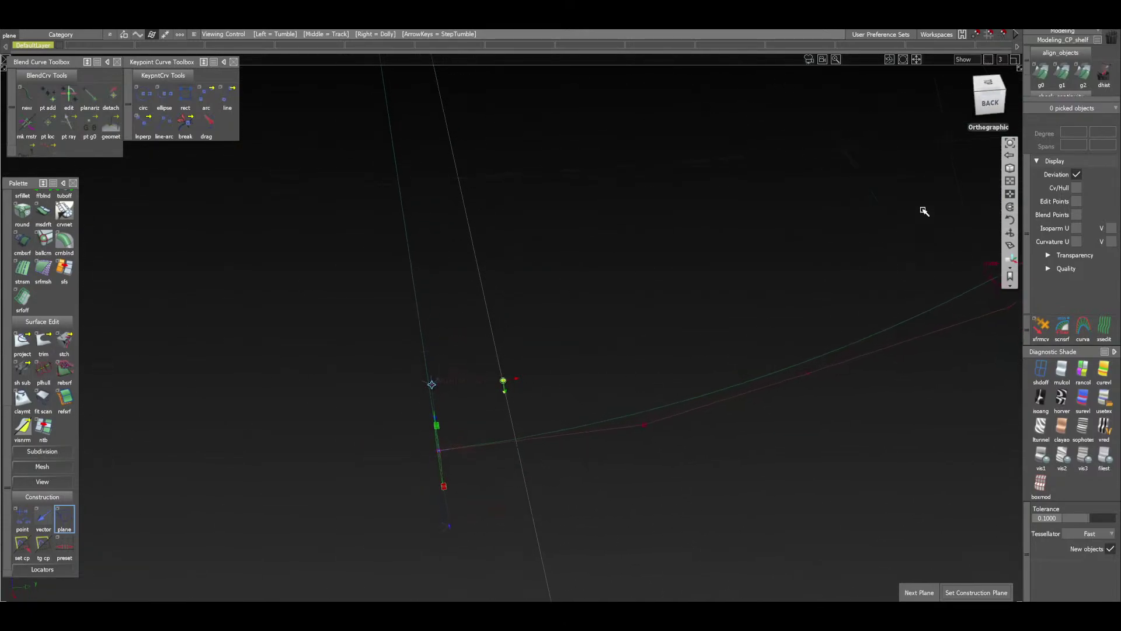
click(993, 82)
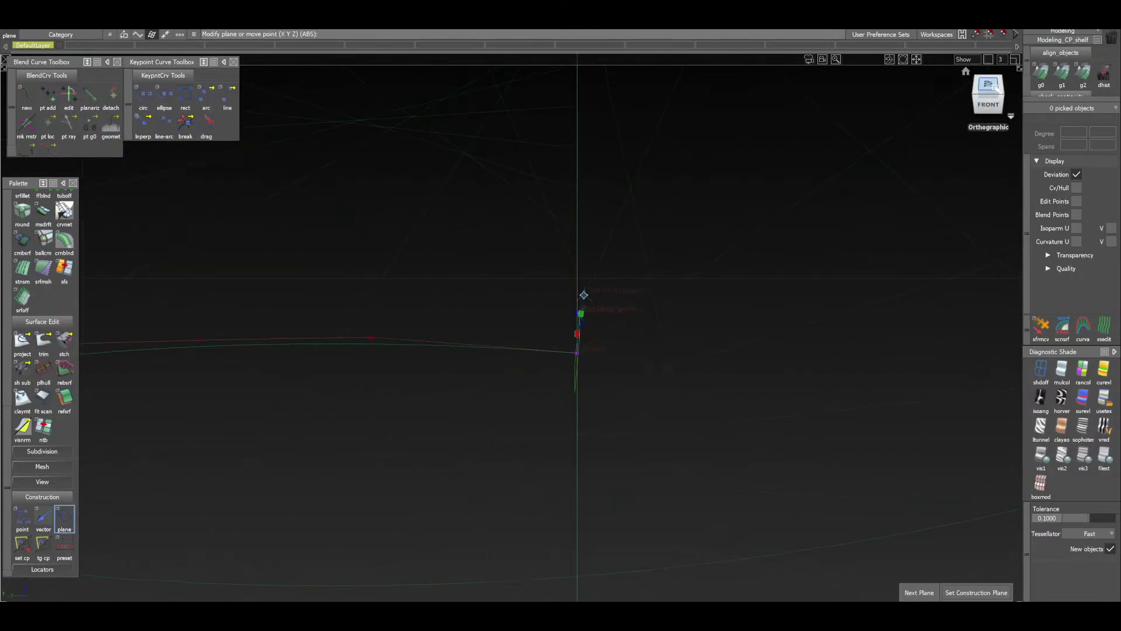
click(1013, 87)
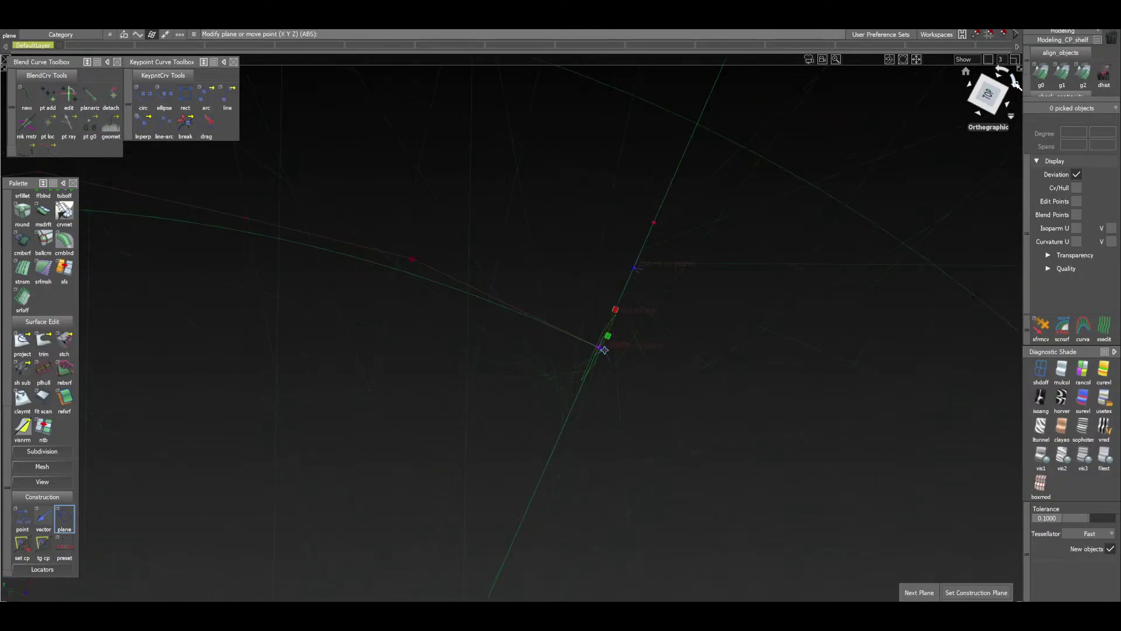
click(1015, 90)
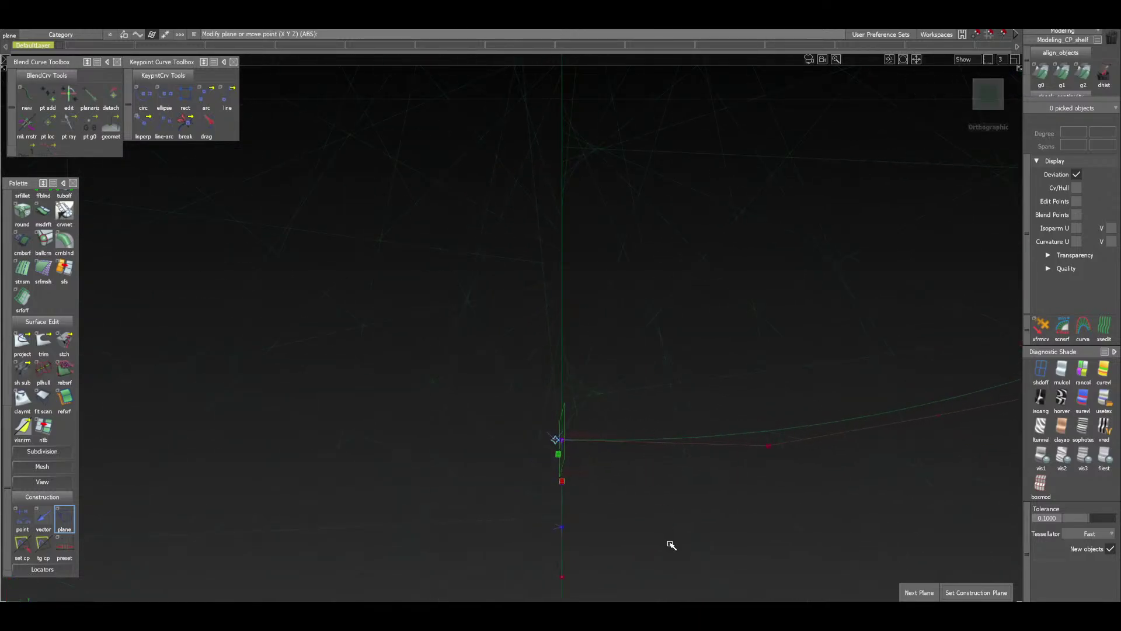
click(921, 594)
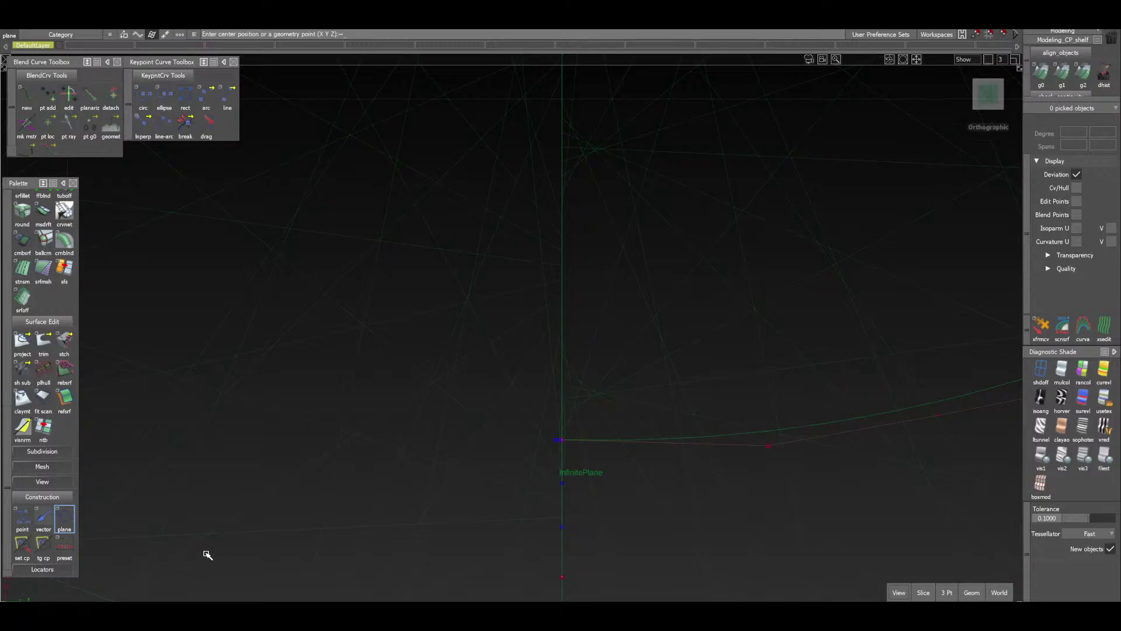
Pick the new reference plane at the spiral's corner and set it as the active construction plane
mouse_move(244, 617)
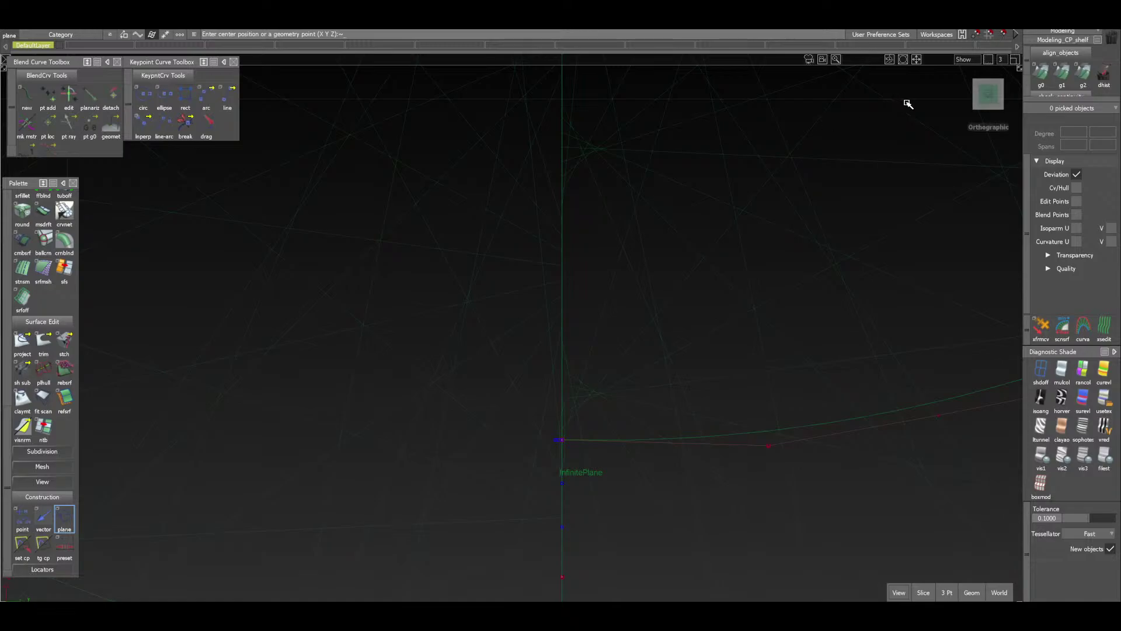
mouse_move(987, 104)
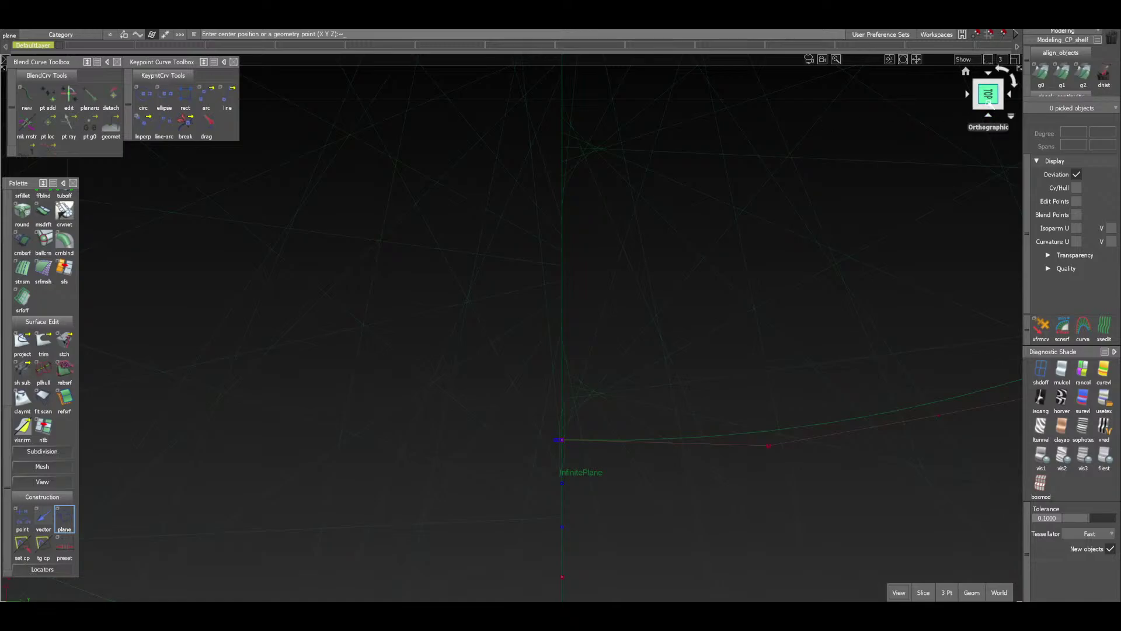
click(988, 105)
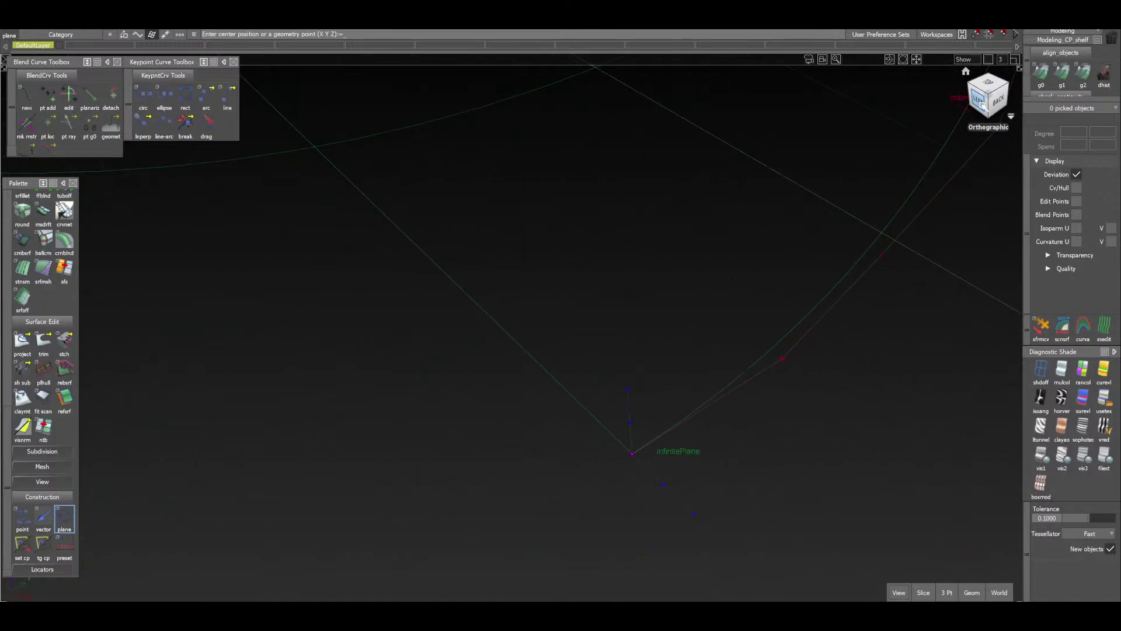
click(988, 108)
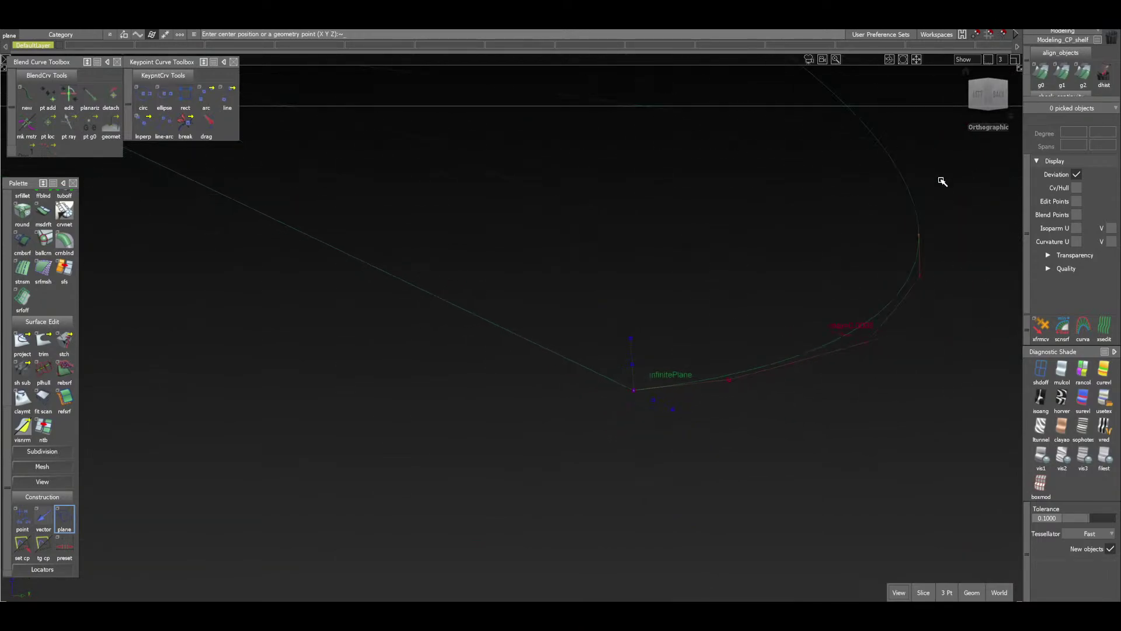
mouse_move(993, 98)
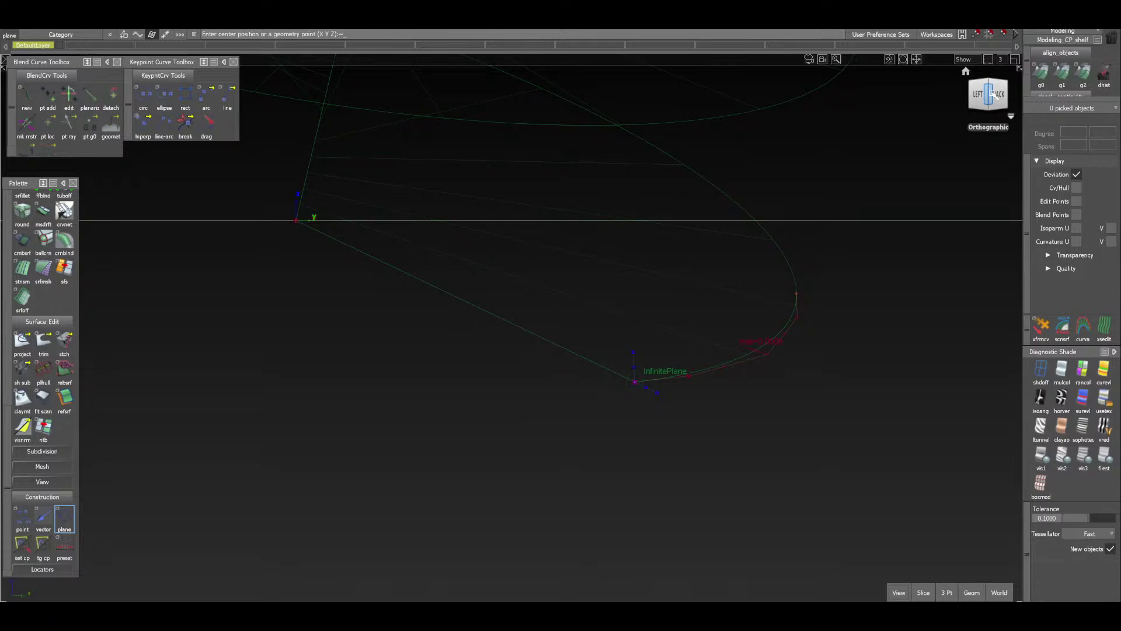
scroll(693, 418, up, 5)
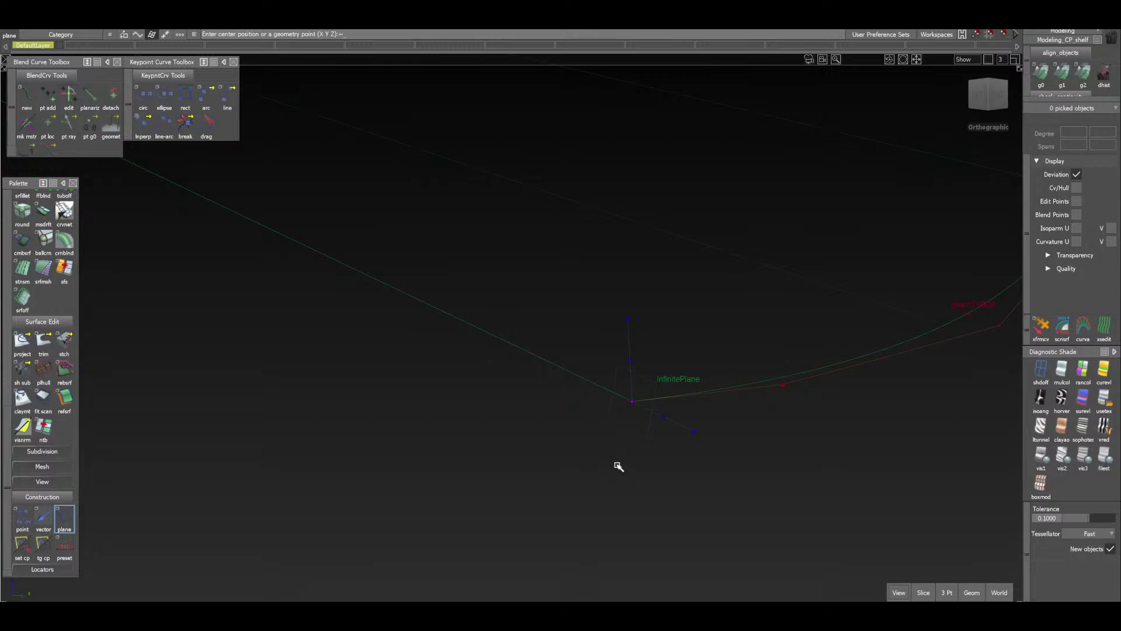
ctrl+shift+click(620, 463)
ctrl+shift+drag(620, 463, 622, 477)
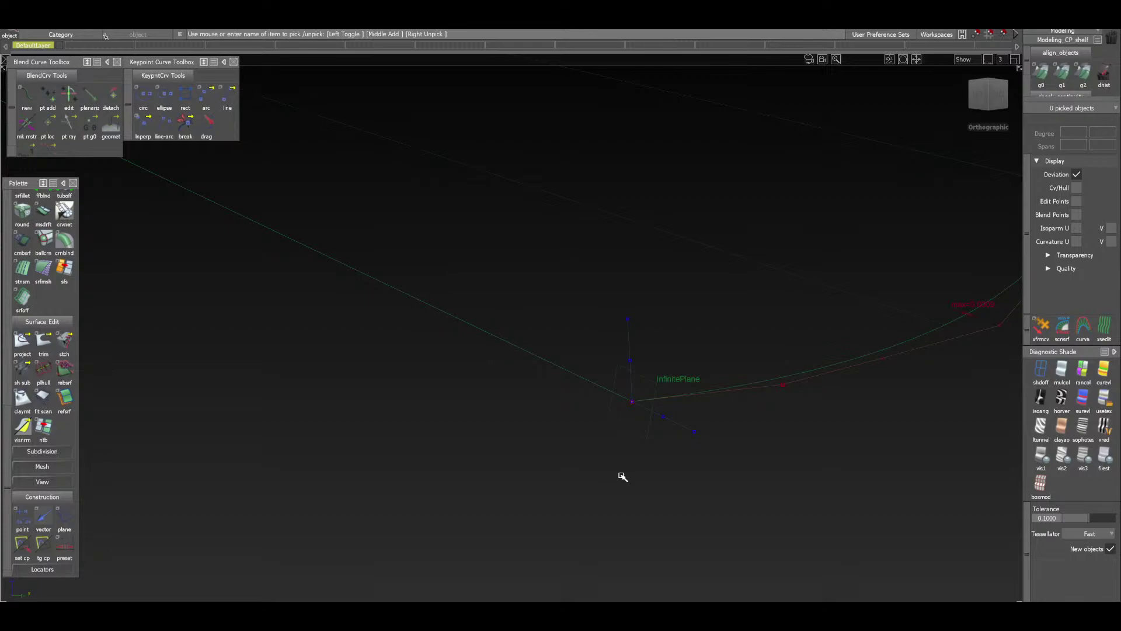
click(649, 432)
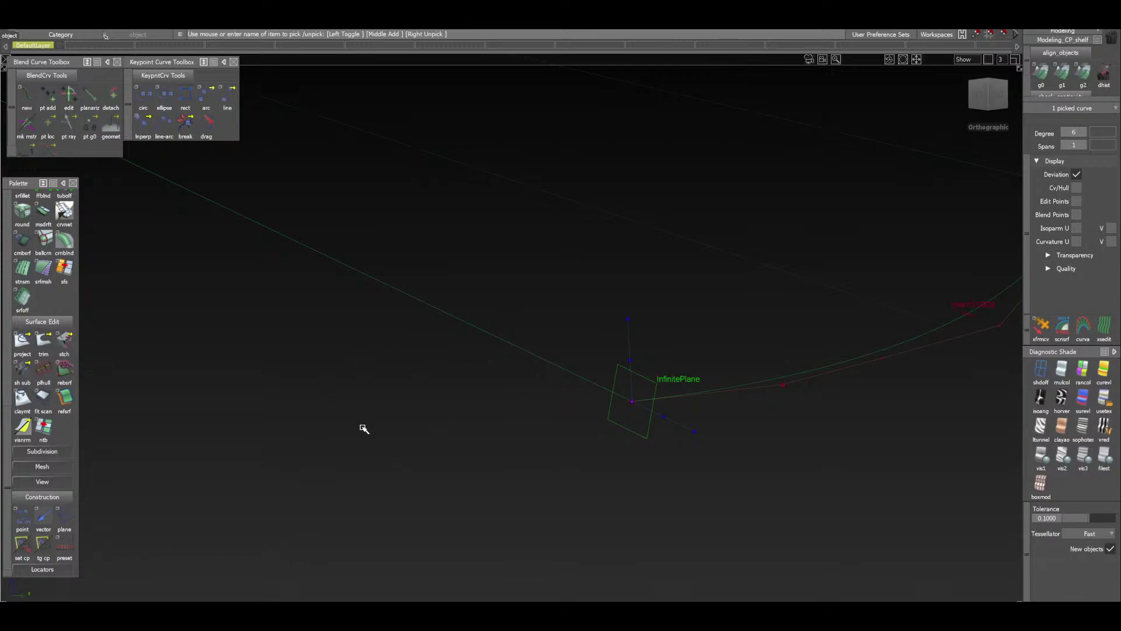
click(20, 550)
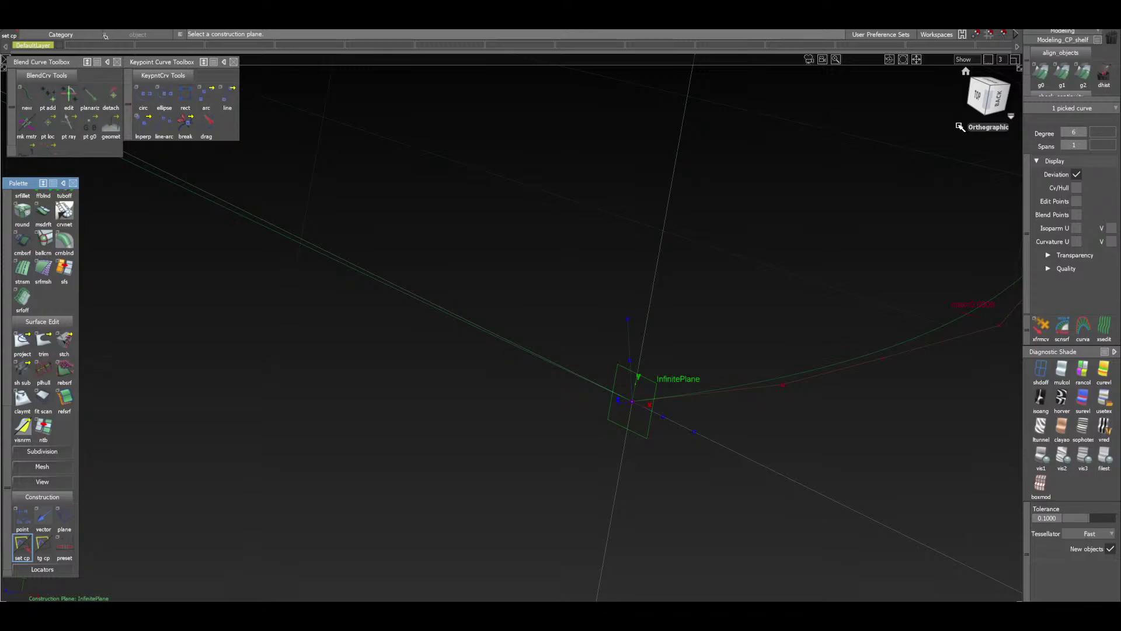
Inspect the new construction plane at the spiral's corner head-on, from several angles and close up
click(997, 99)
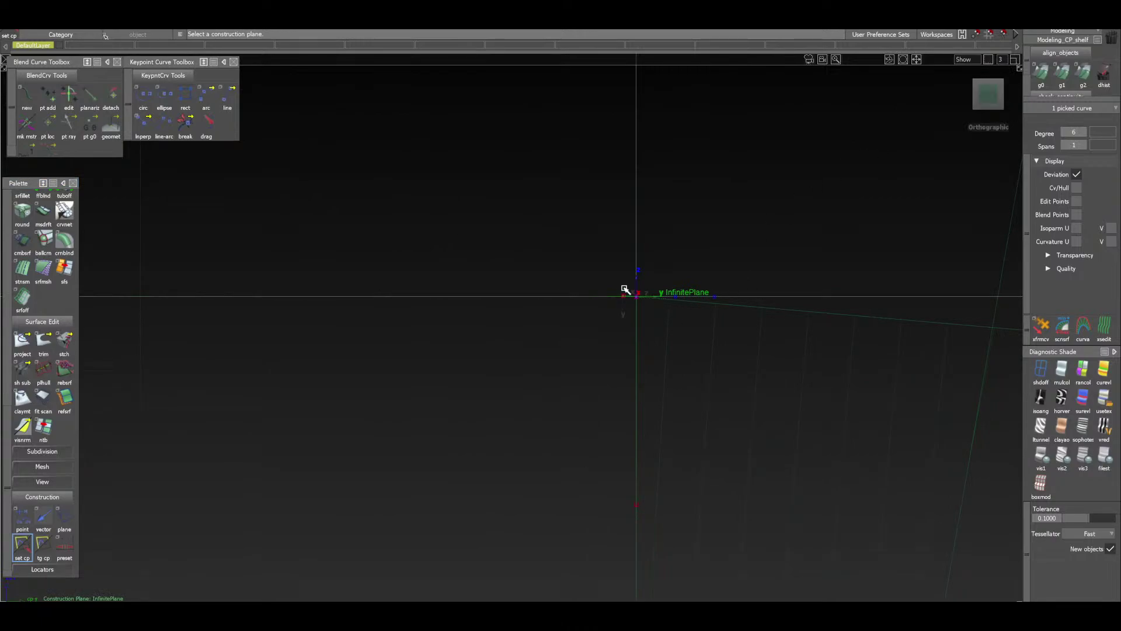
alt+shift+drag(626, 288, 496, 241)
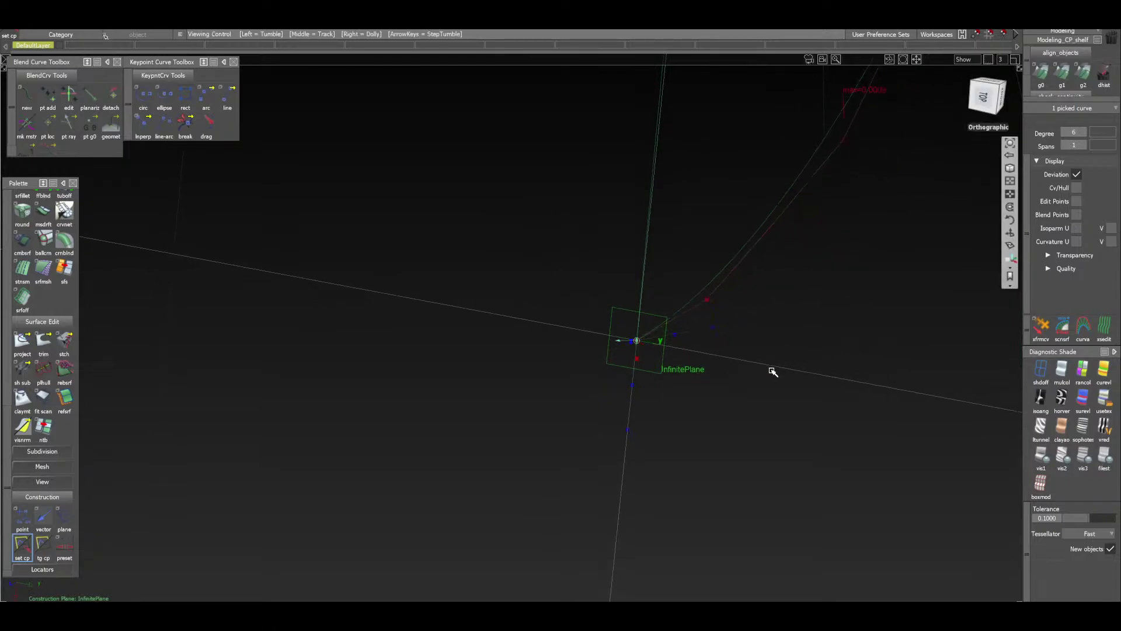
alt+shift+drag(771, 370, 518, 421)
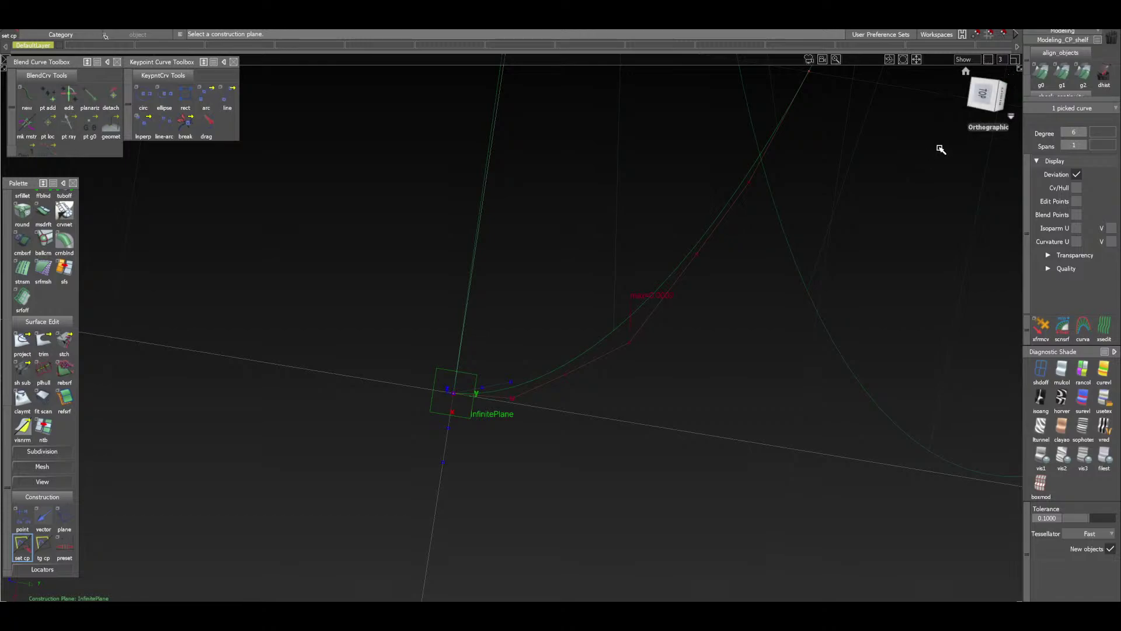
click(999, 103)
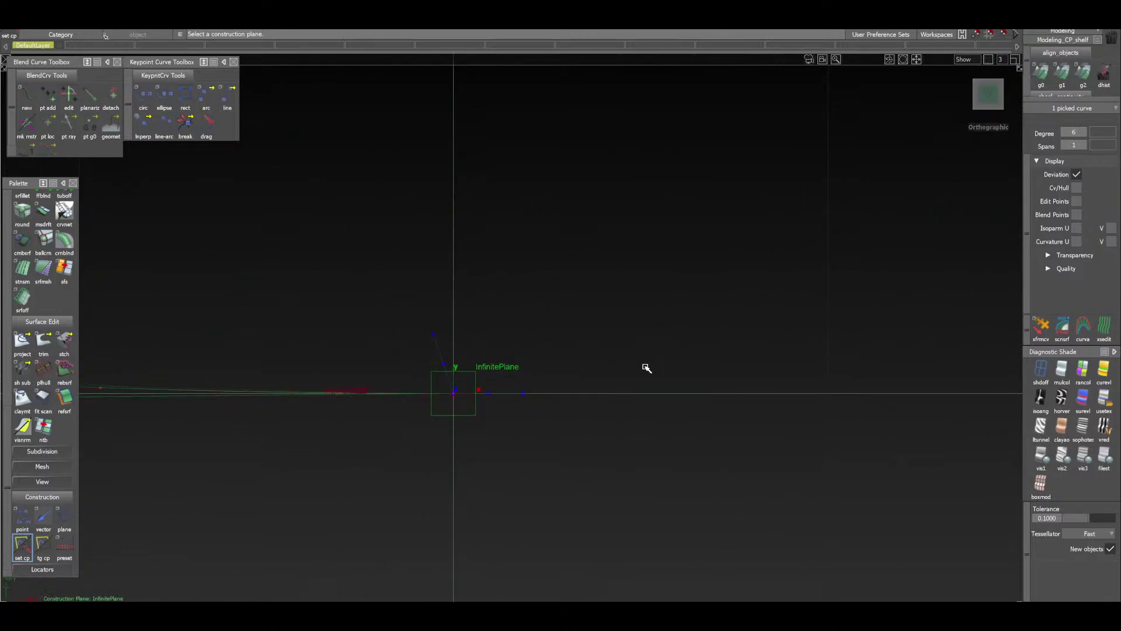
alt+shift+drag(584, 345, 383, 393)
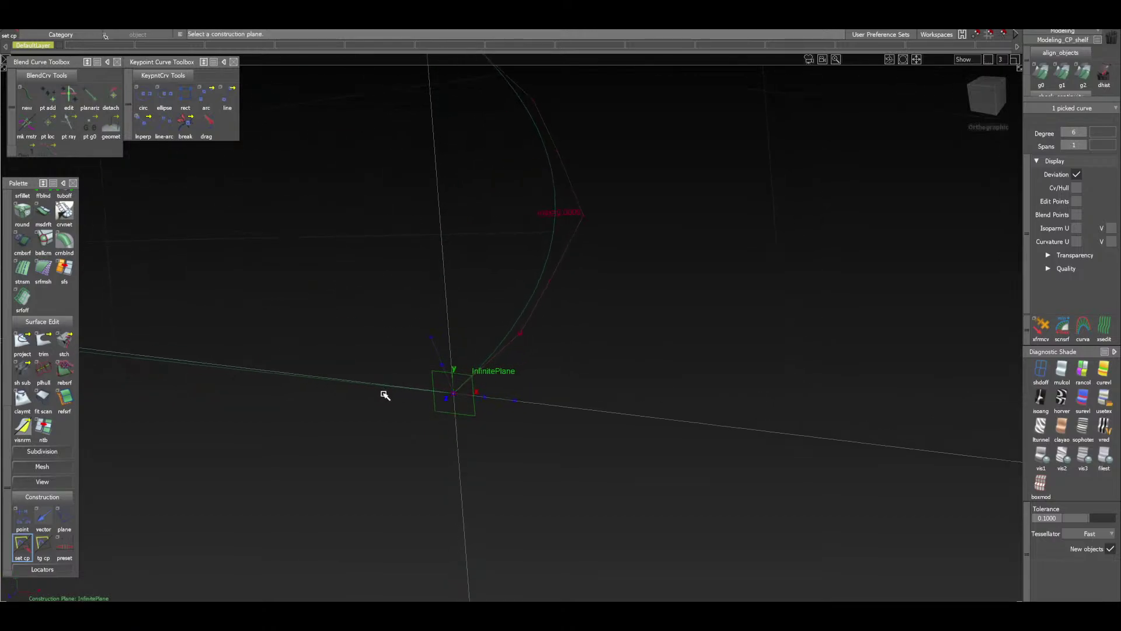
scroll(480, 405, up, 10)
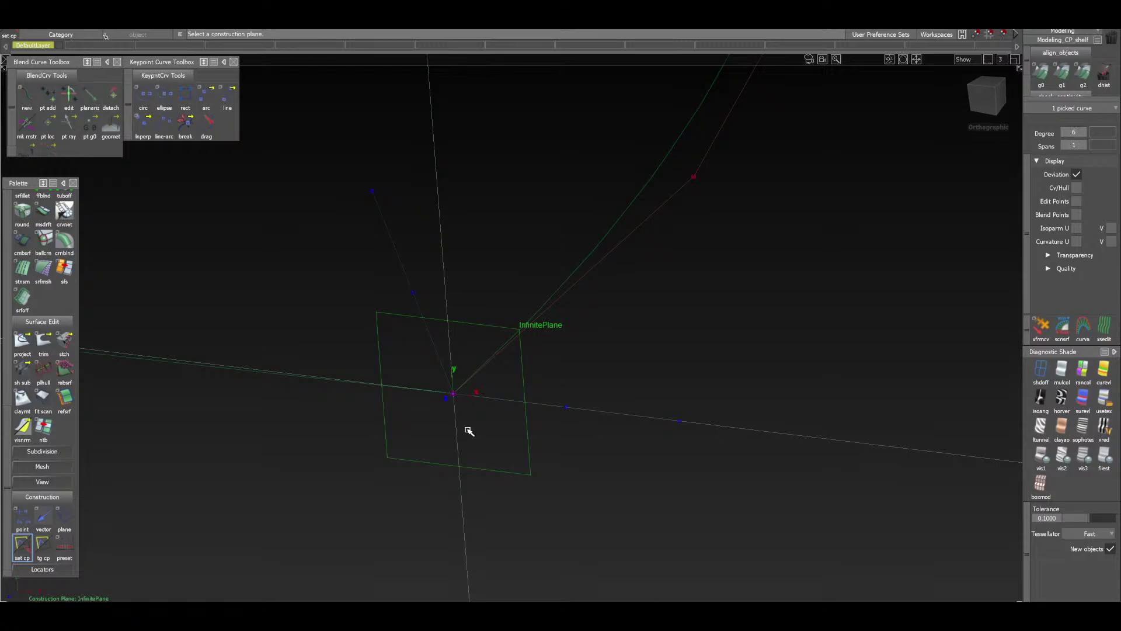
Review the periodic setting, degree and spans in the standard Circle tool's options, and close them
scroll(49, 325, up, 10)
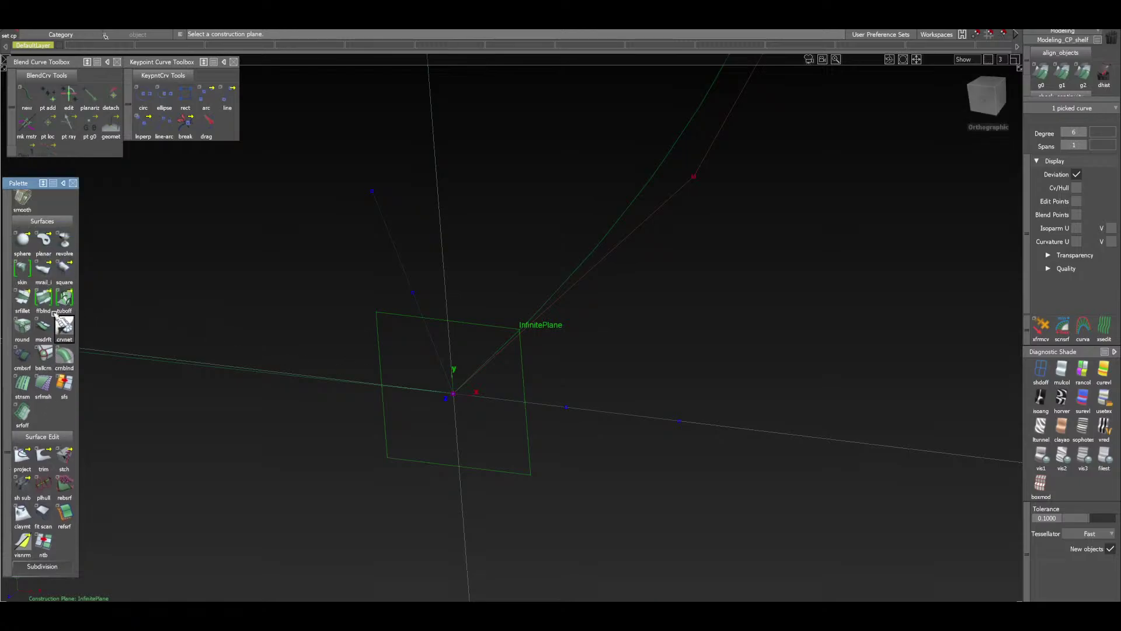
scroll(50, 325, up, 10)
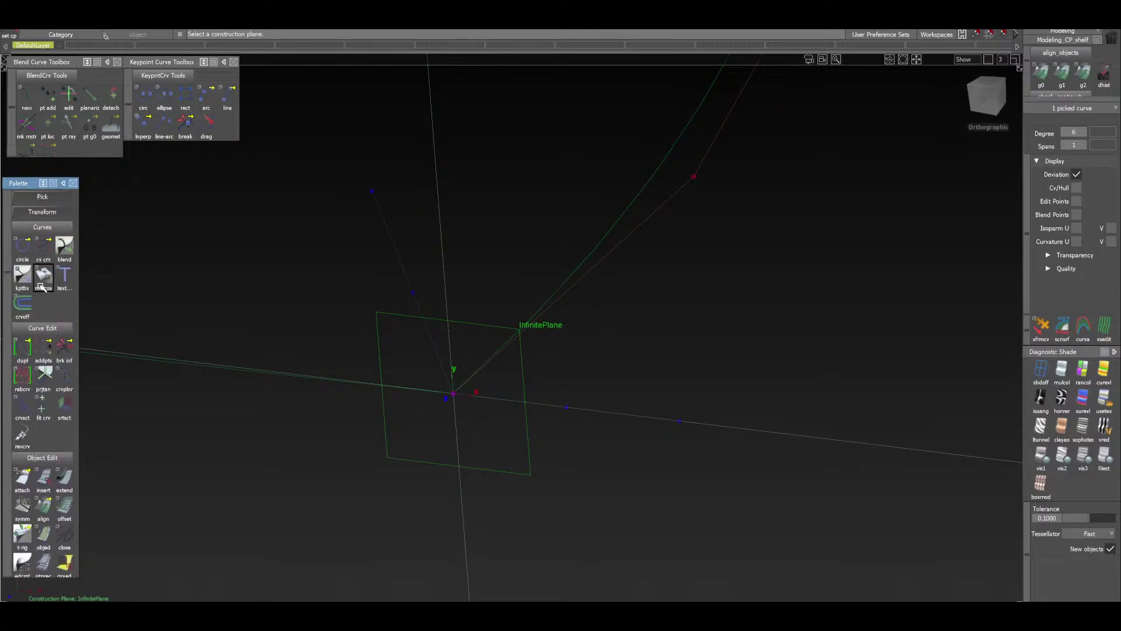
double_click(19, 251)
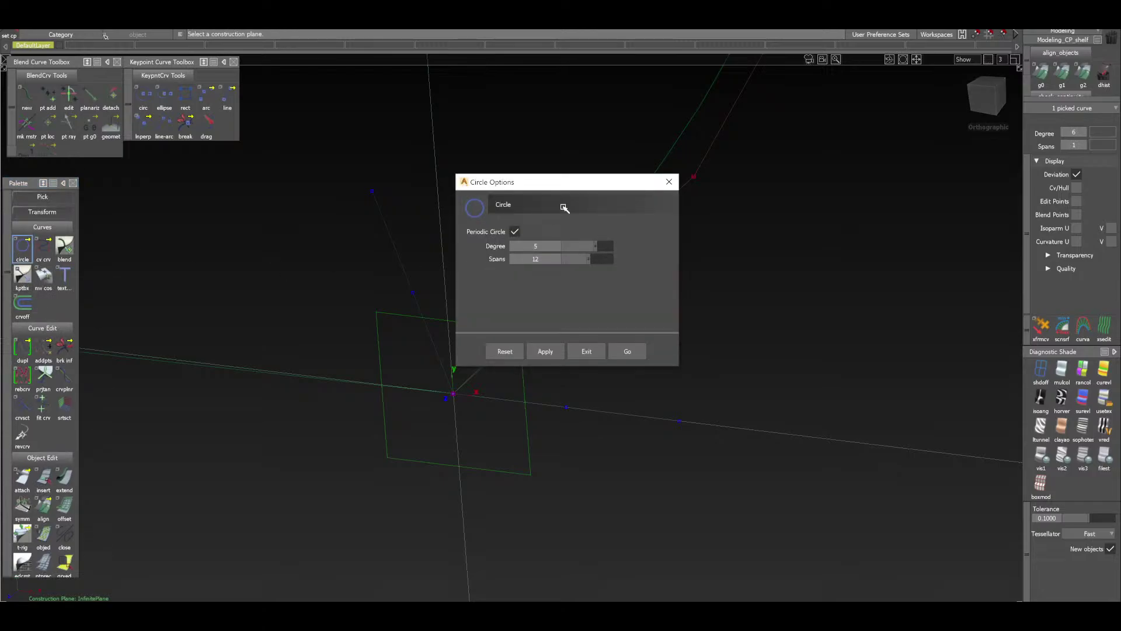
drag(571, 188, 257, 221)
drag(209, 211, 198, 194)
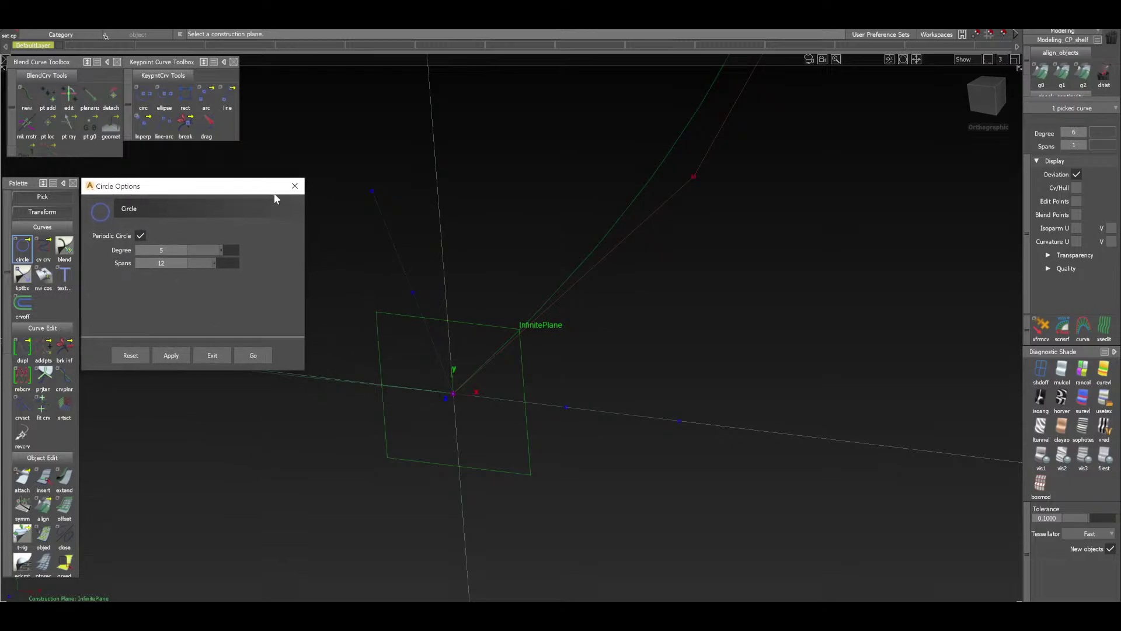
click(296, 186)
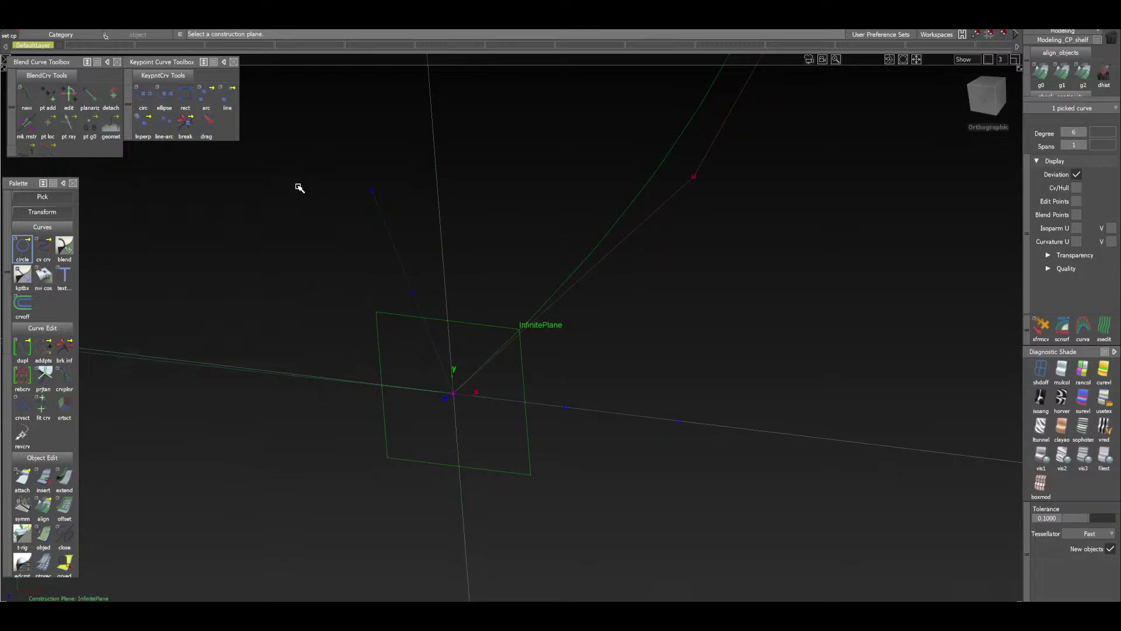
Compare the degree and spans options of the keypoint circle with those of the standard Circle tool
click(229, 132)
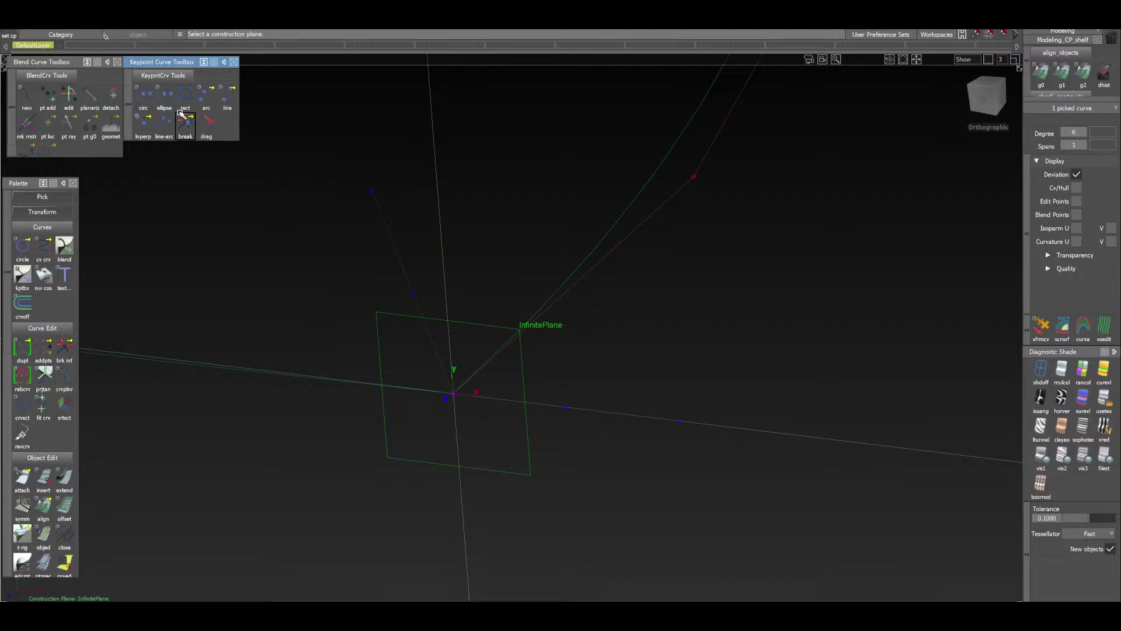
click(146, 96)
double_click(149, 98)
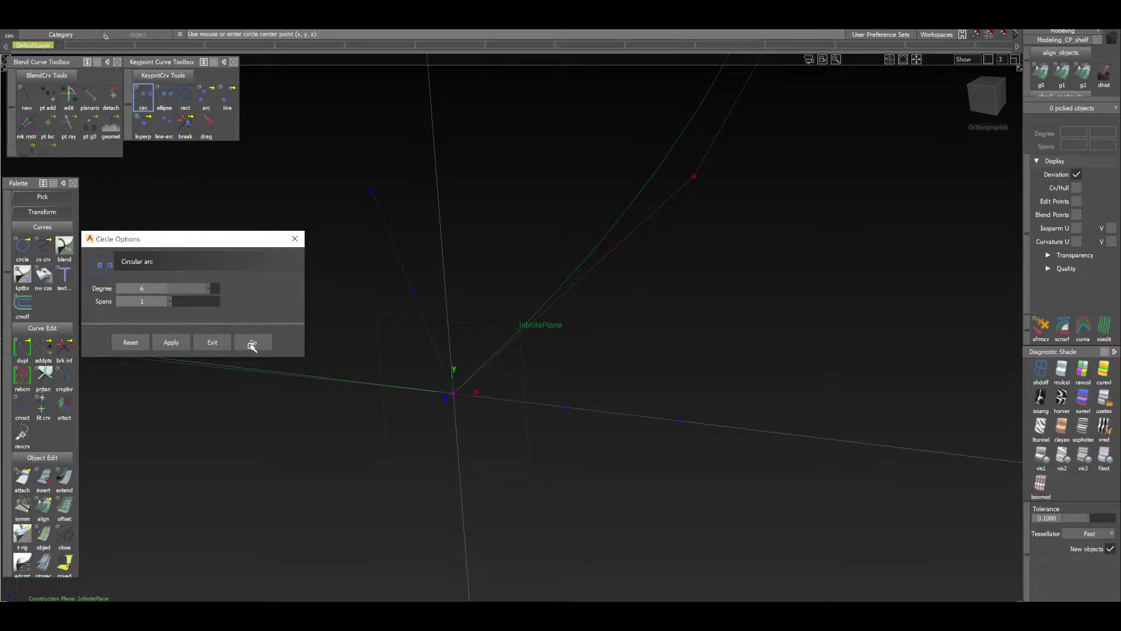
drag(201, 244, 244, 157)
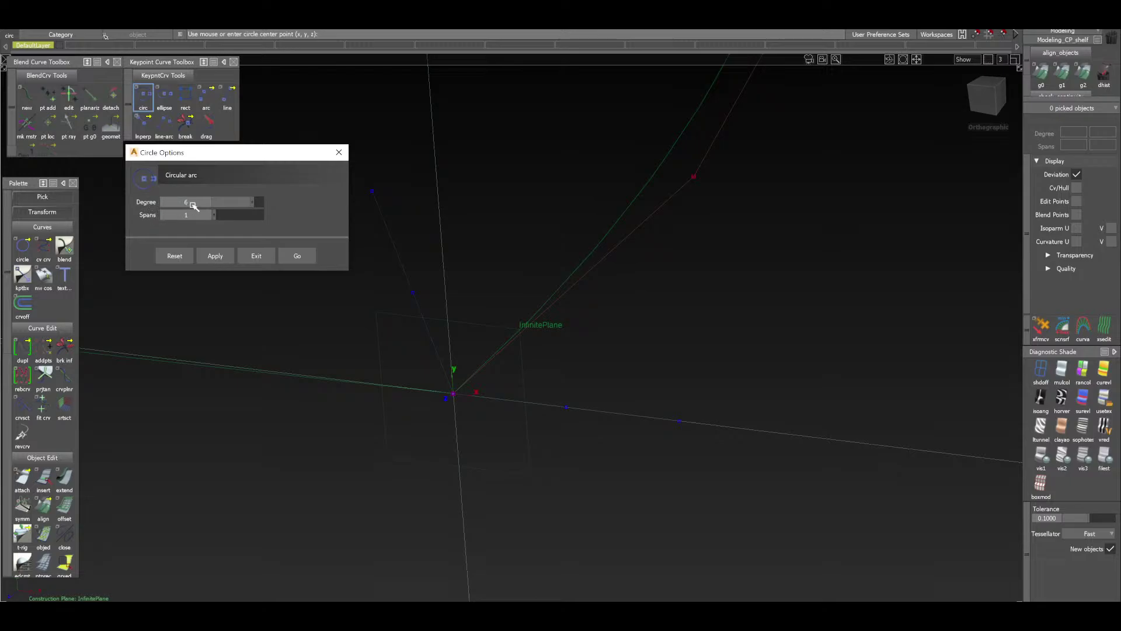
click(298, 255)
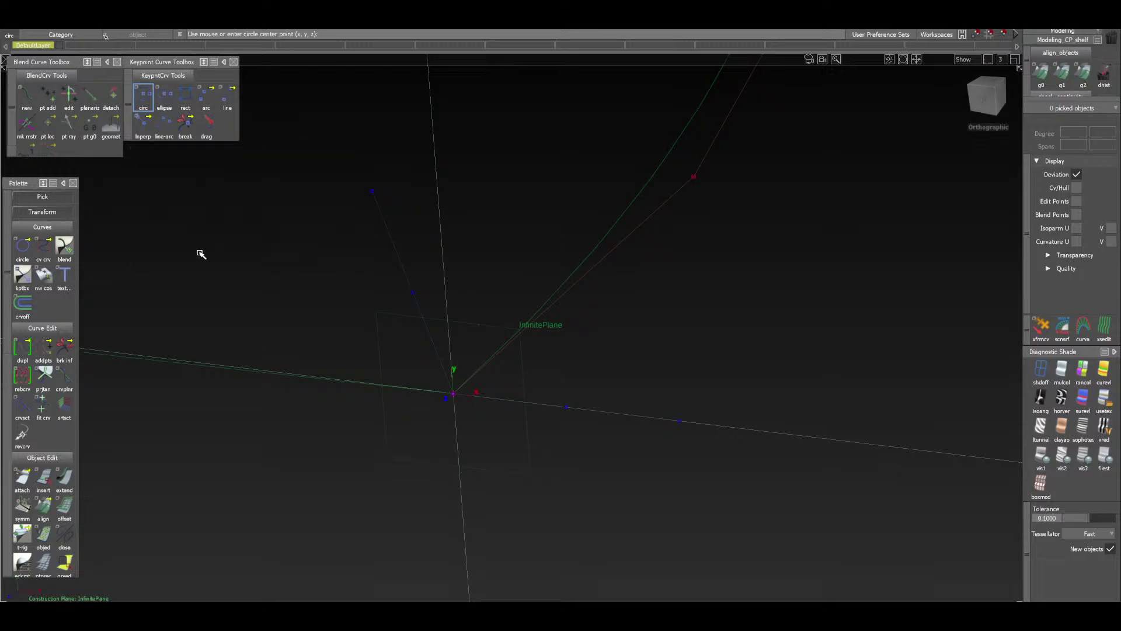
double_click(24, 255)
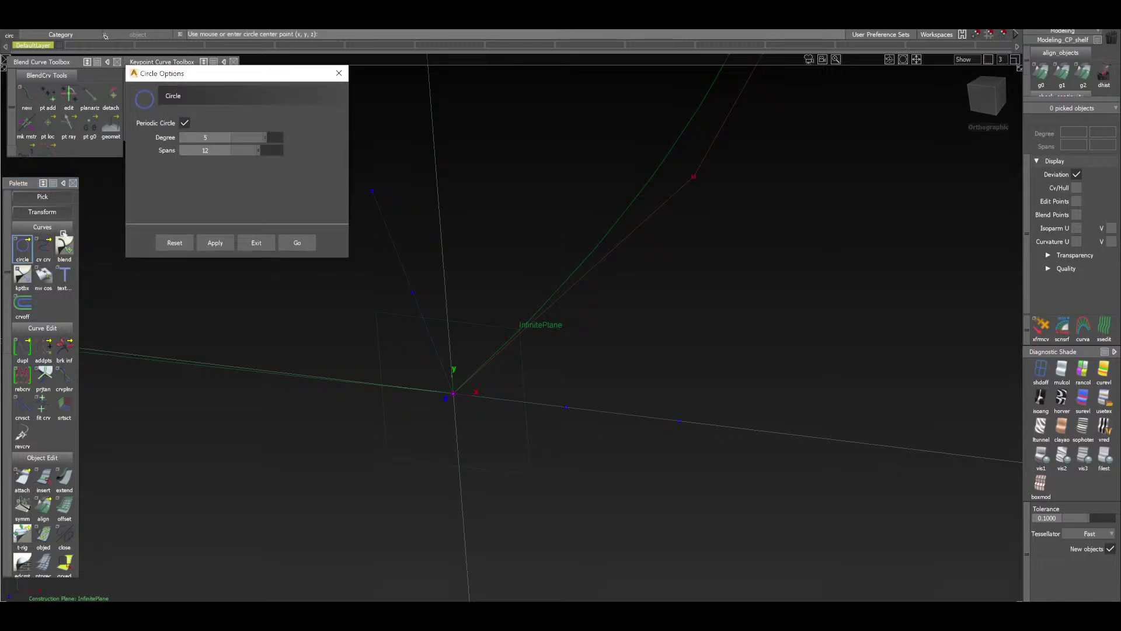
drag(237, 75, 231, 180)
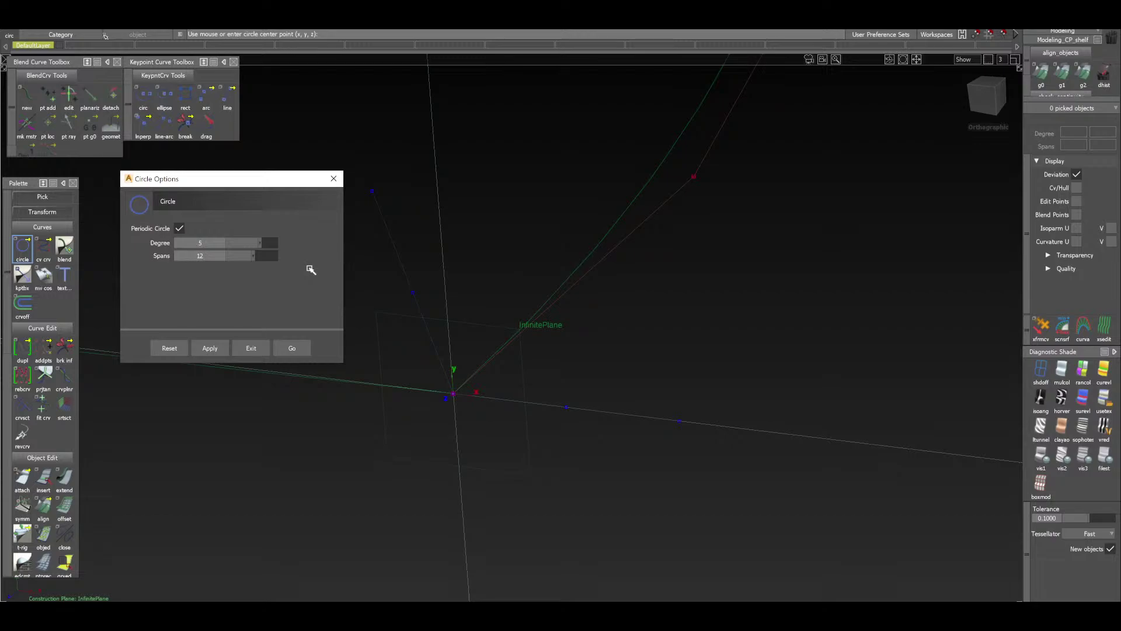
click(292, 348)
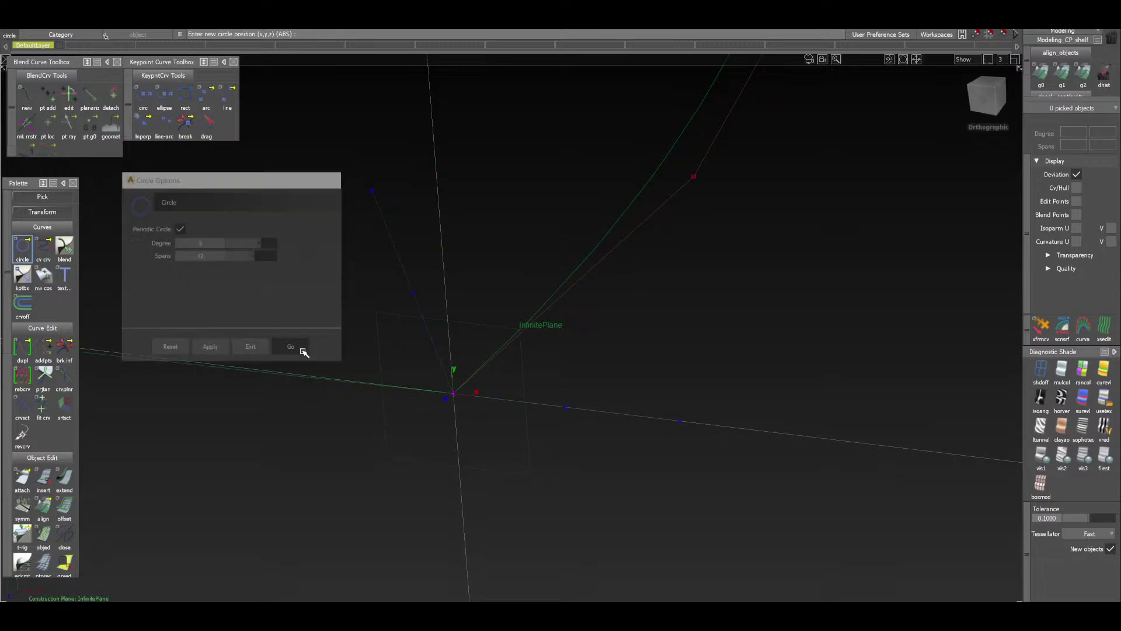
Start a keypoint circle with degree 6 and 1 span, and snap its centre to the fitted curve's end at the spiral's corner
click(141, 97)
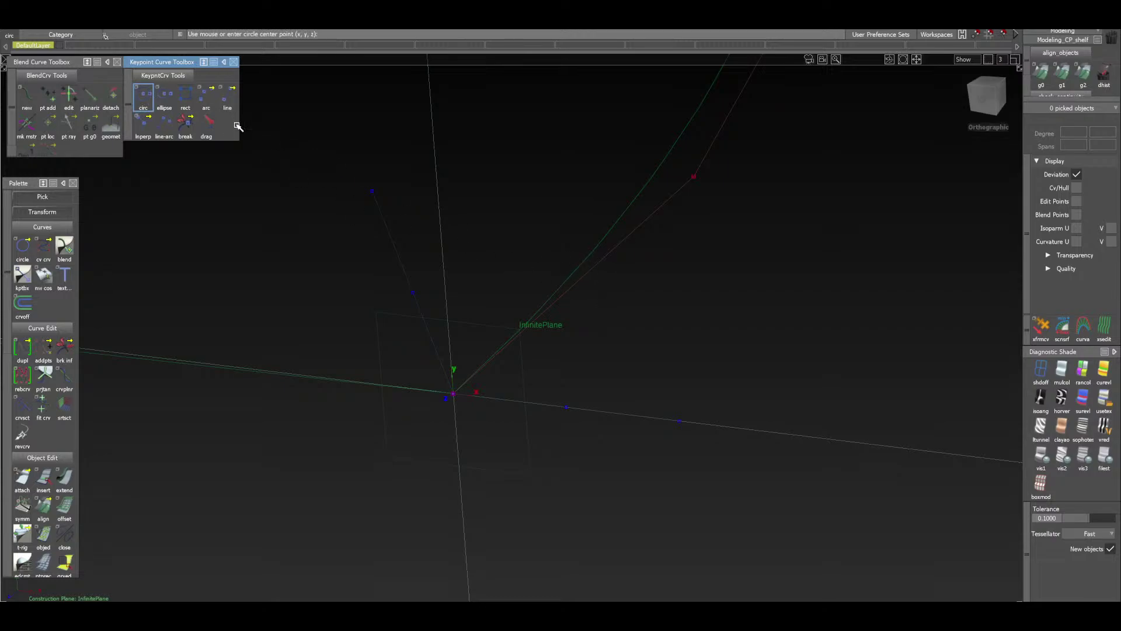
double_click(145, 101)
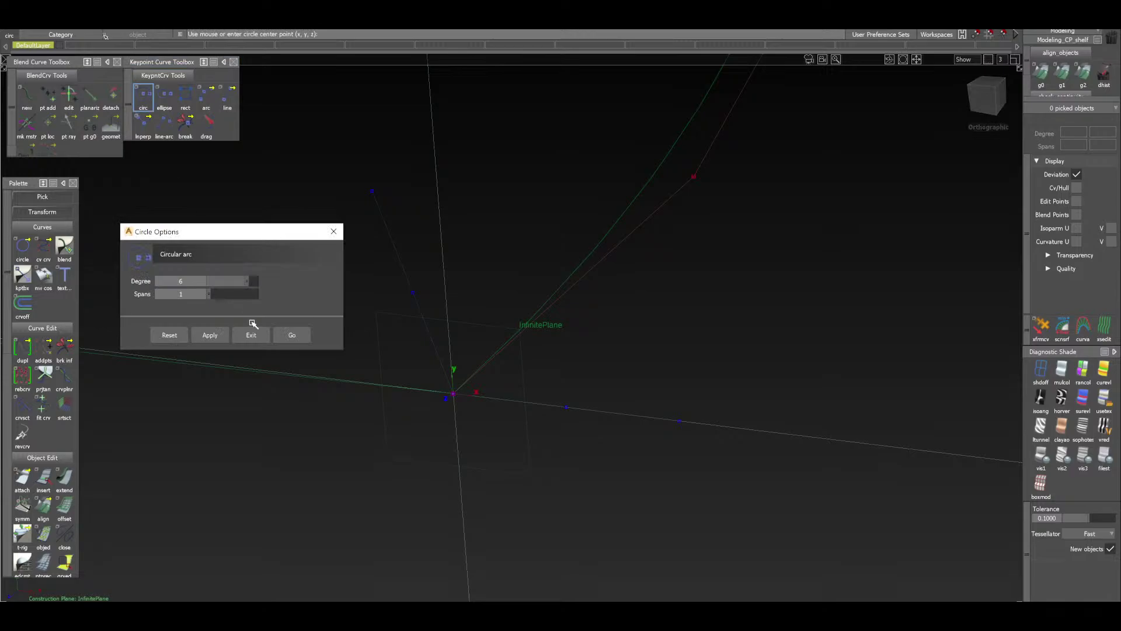
click(296, 334)
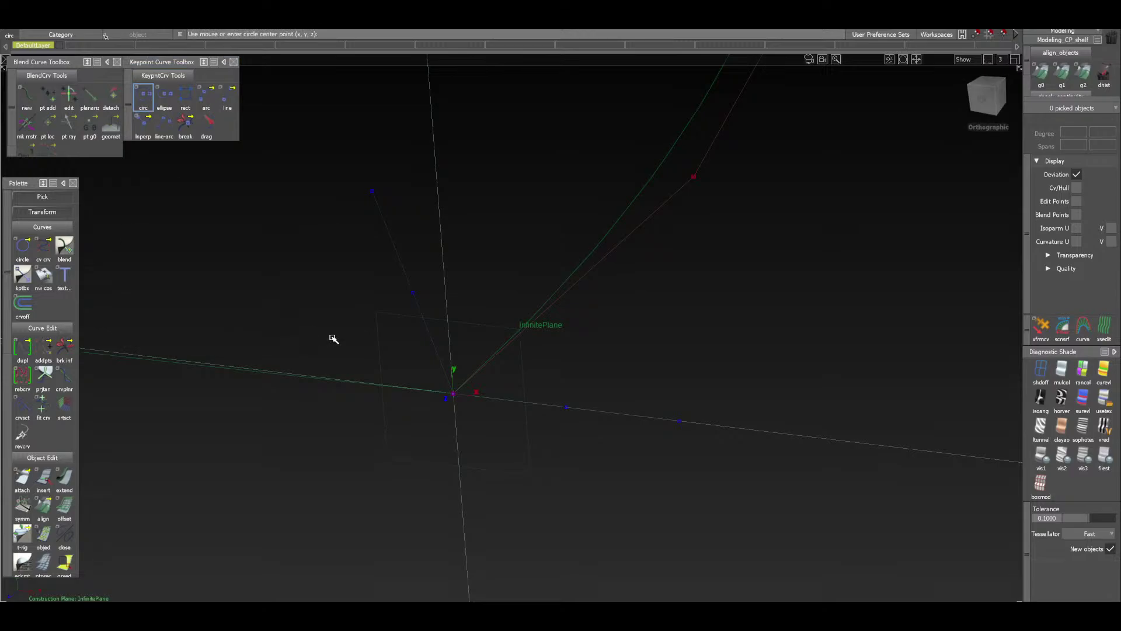
ctrl+alt+drag(554, 296, 434, 435)
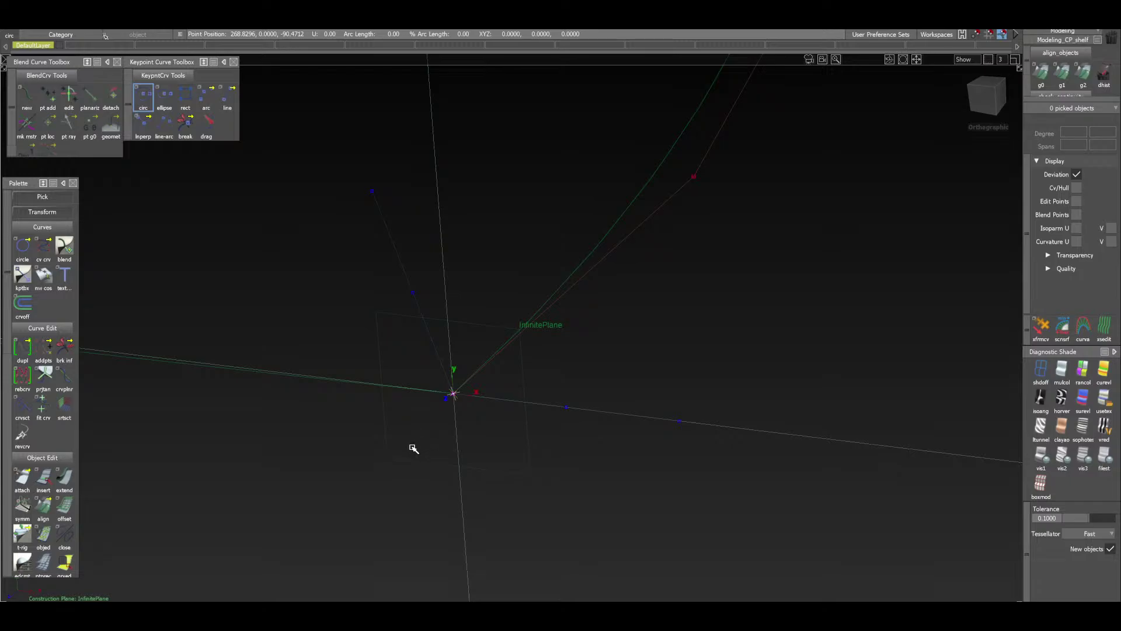
ctrl+alt+drag(413, 448, 416, 447)
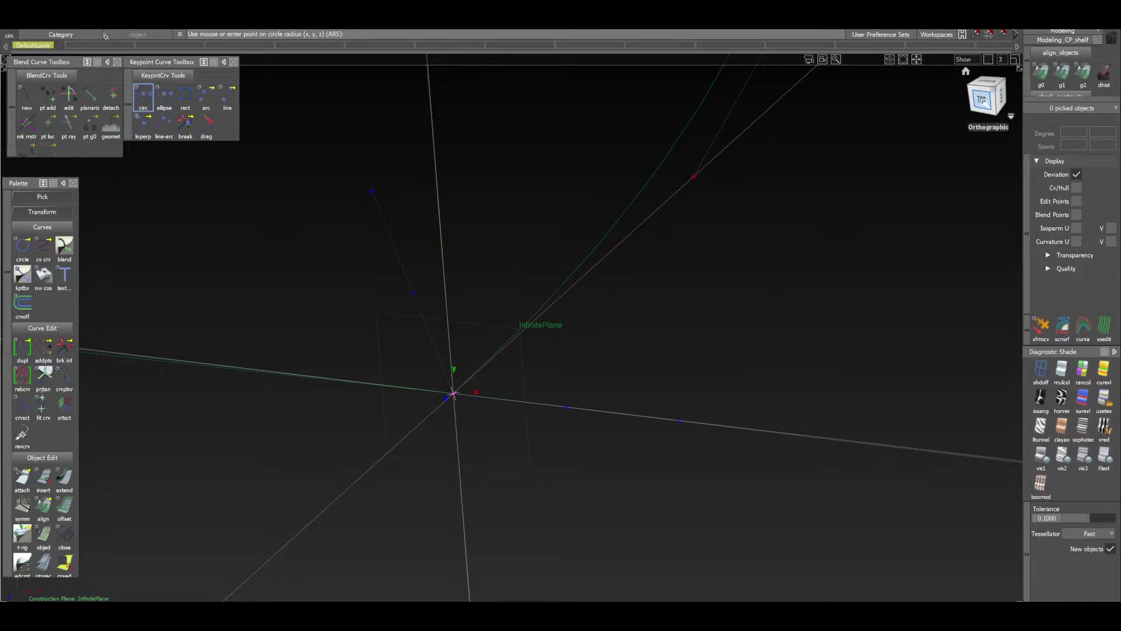
Examine the circle's centre point and the construction plane's orientation against the spiral from standard and tilted views
click(988, 95)
alt+shift+drag(514, 317, 339, 327)
click(989, 92)
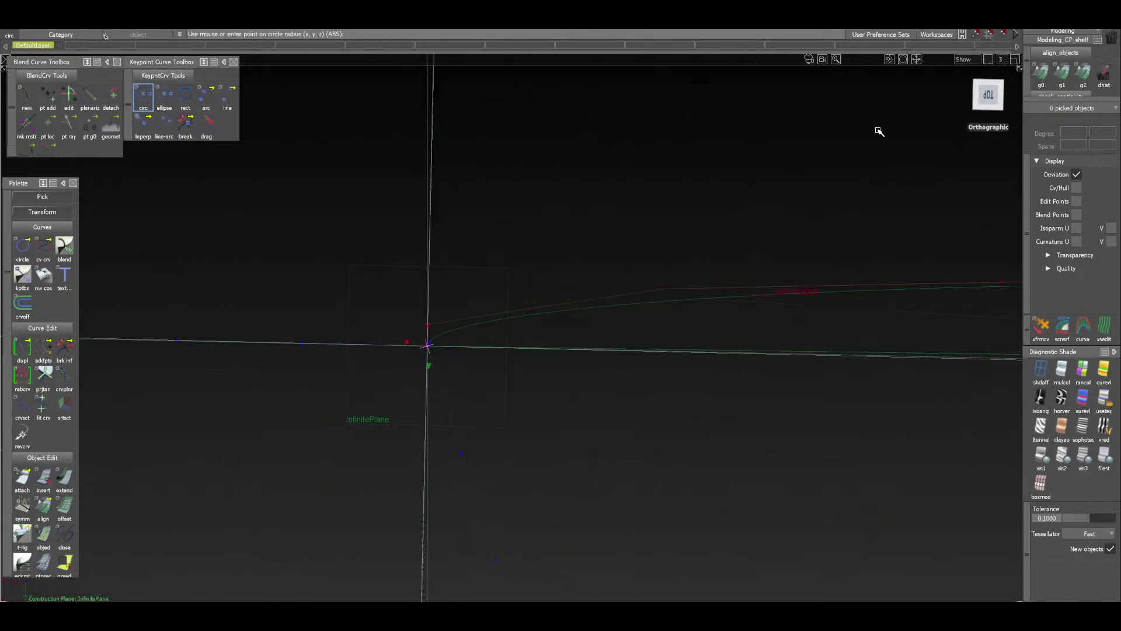
alt+shift+drag(859, 221, 1001, 130)
click(1000, 107)
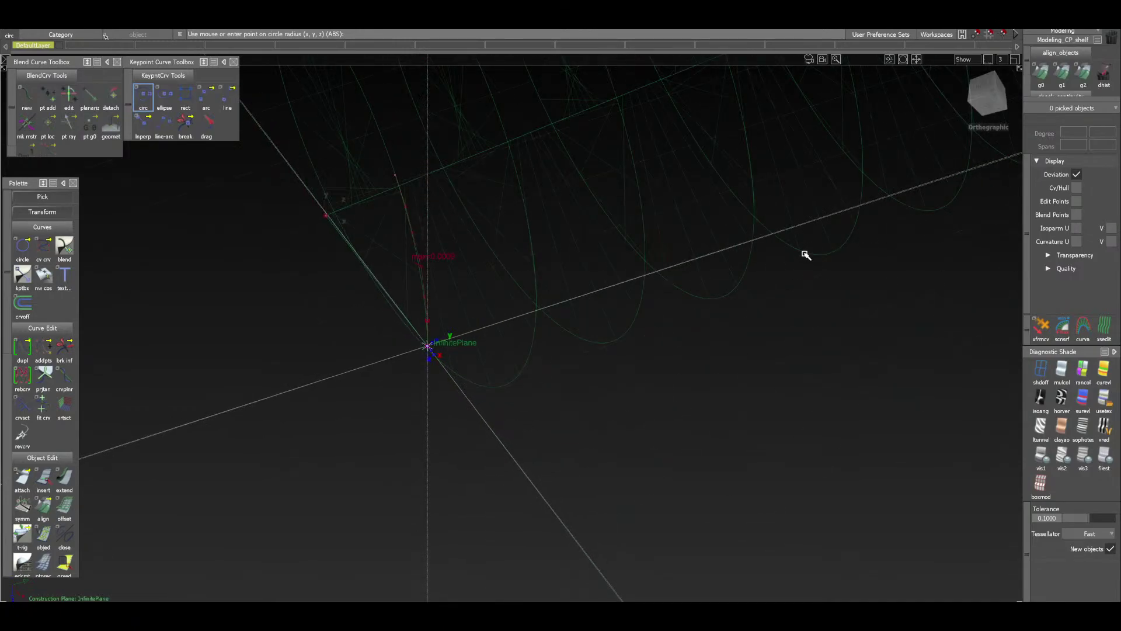
click(978, 89)
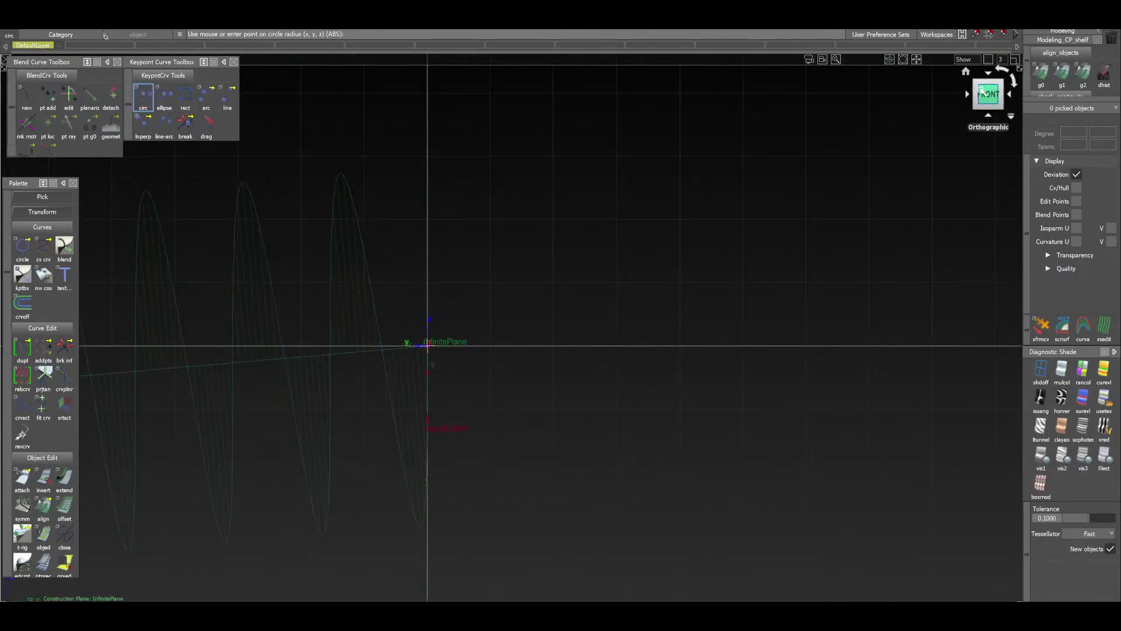
alt+shift+drag(343, 318, 468, 318)
click(1014, 84)
alt+shift+drag(463, 212, 382, 233)
alt+shift+right_drag(442, 411, 462, 316)
alt+shift+drag(401, 361, 342, 294)
alt+shift+drag(488, 419, 548, 350)
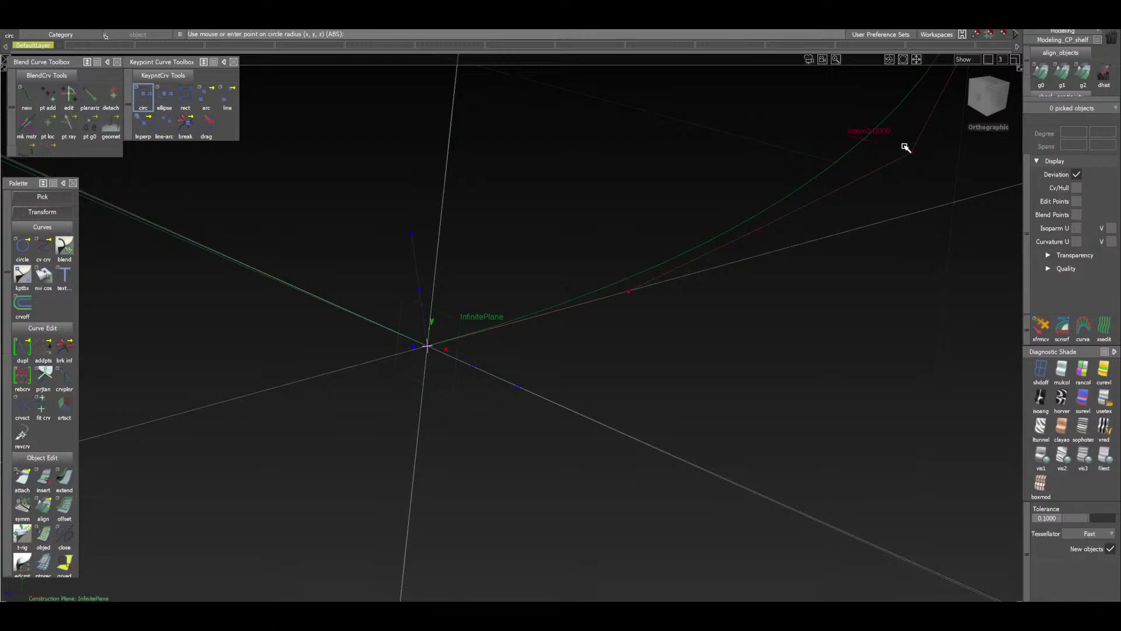
key(alt+shift)
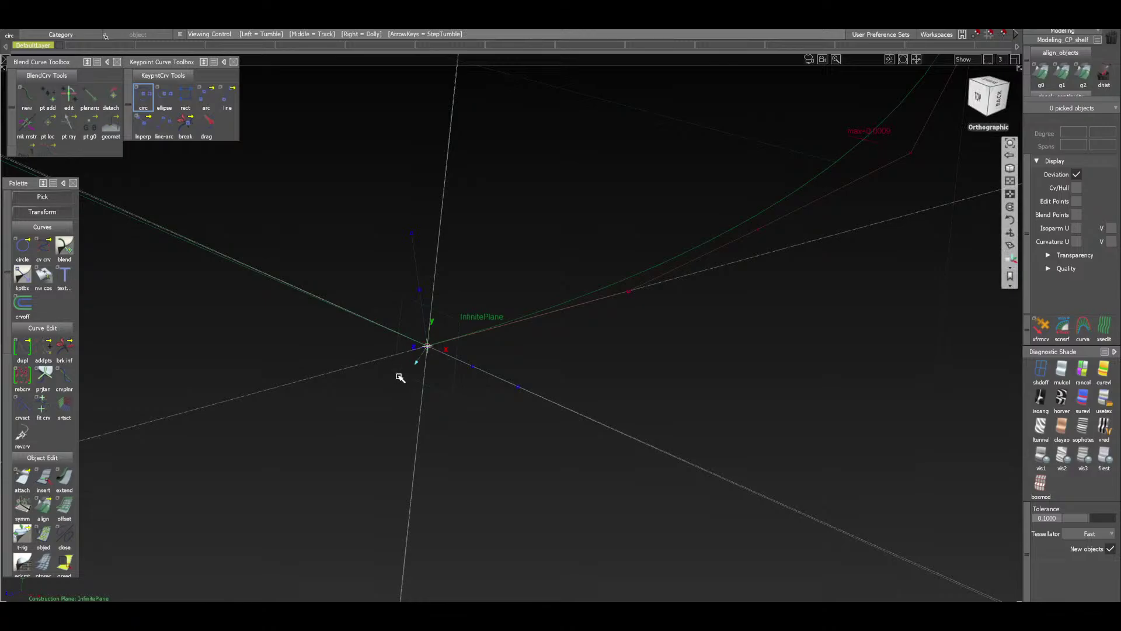
alt+shift+drag(398, 376, 510, 371)
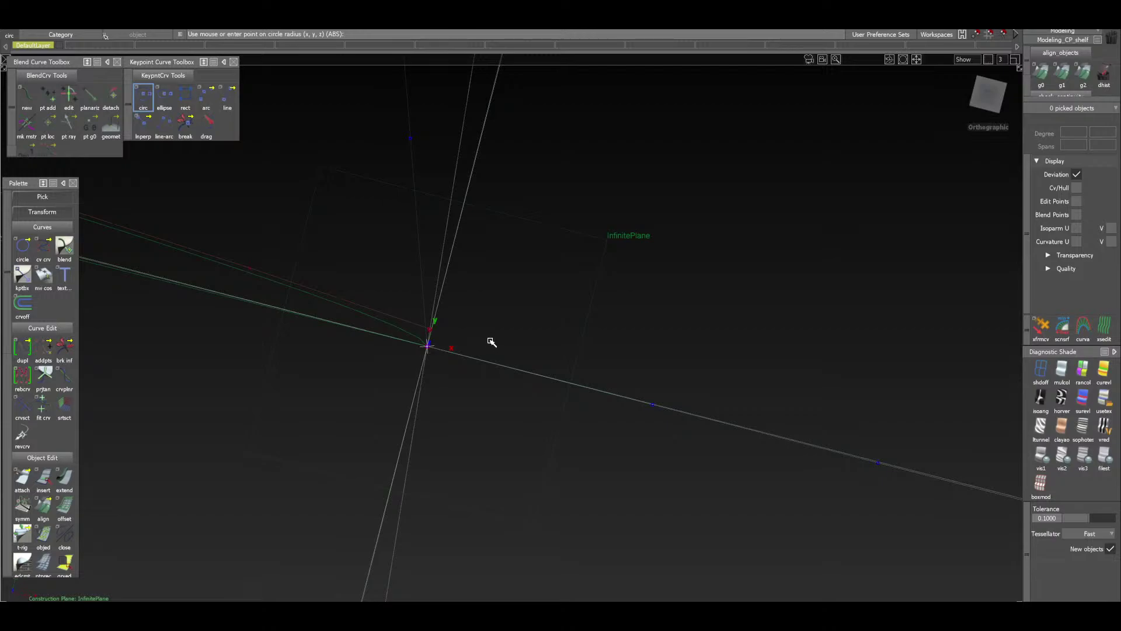
Set the keypoint circle's radius freehand on the construction plane, enclosing the small plane marker at the spiral's corner
drag(493, 340, 594, 313)
drag(602, 310, 839, 288)
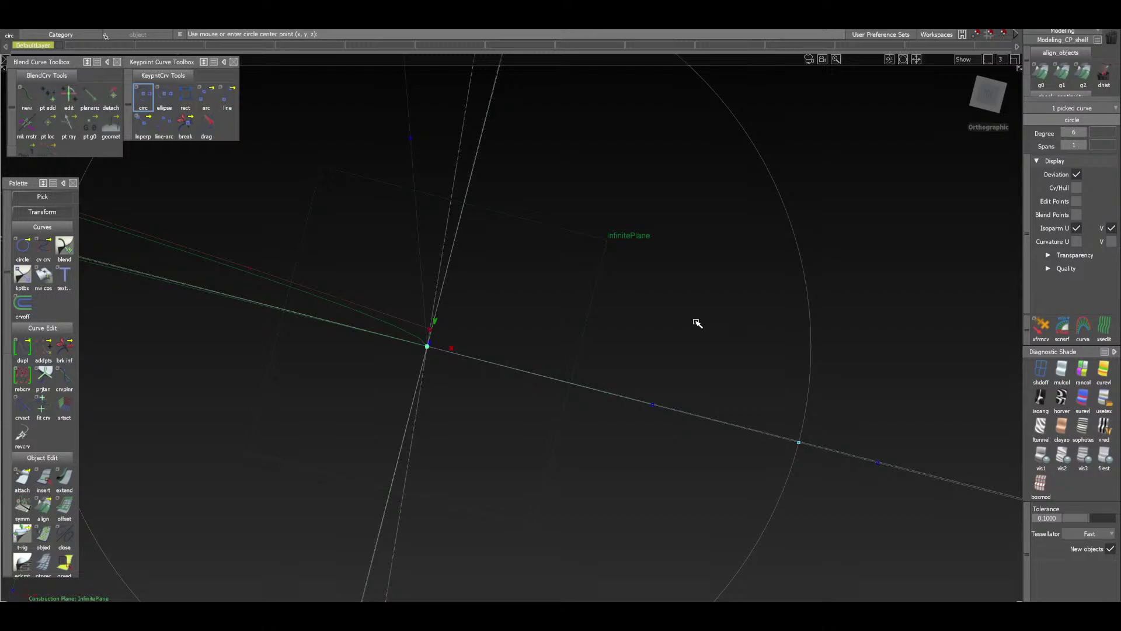
scroll(584, 414, down, 3)
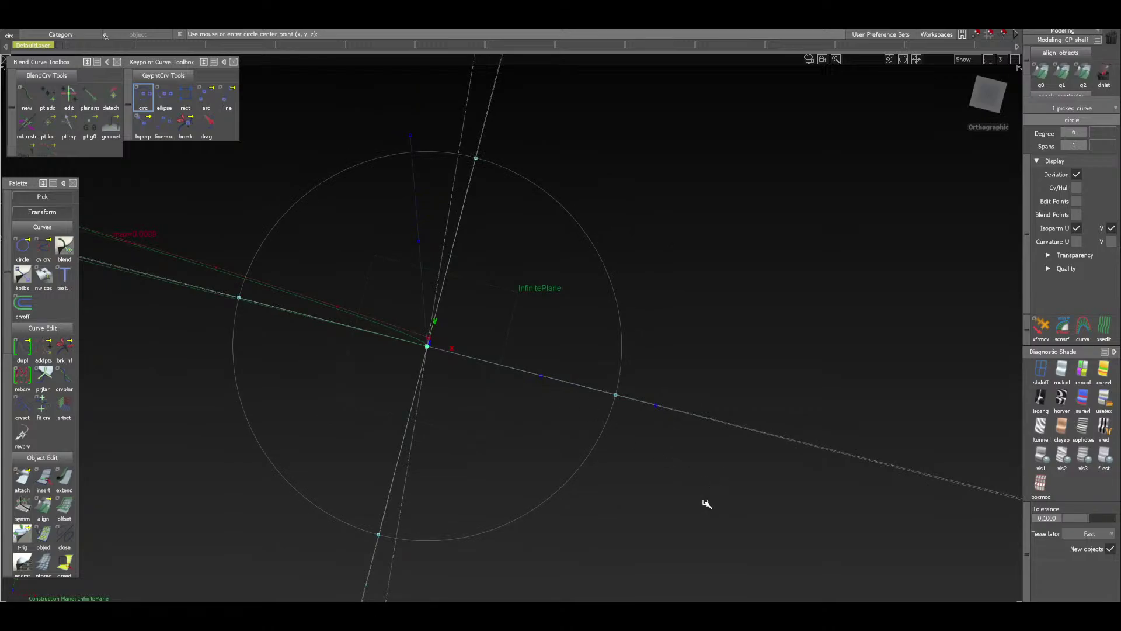
Pick the keypoint circle at the spiral's corner and scale it up slightly about its centre
ctrl+shift+drag(733, 362, 748, 306)
ctrl+shift+drag(785, 269, 753, 277)
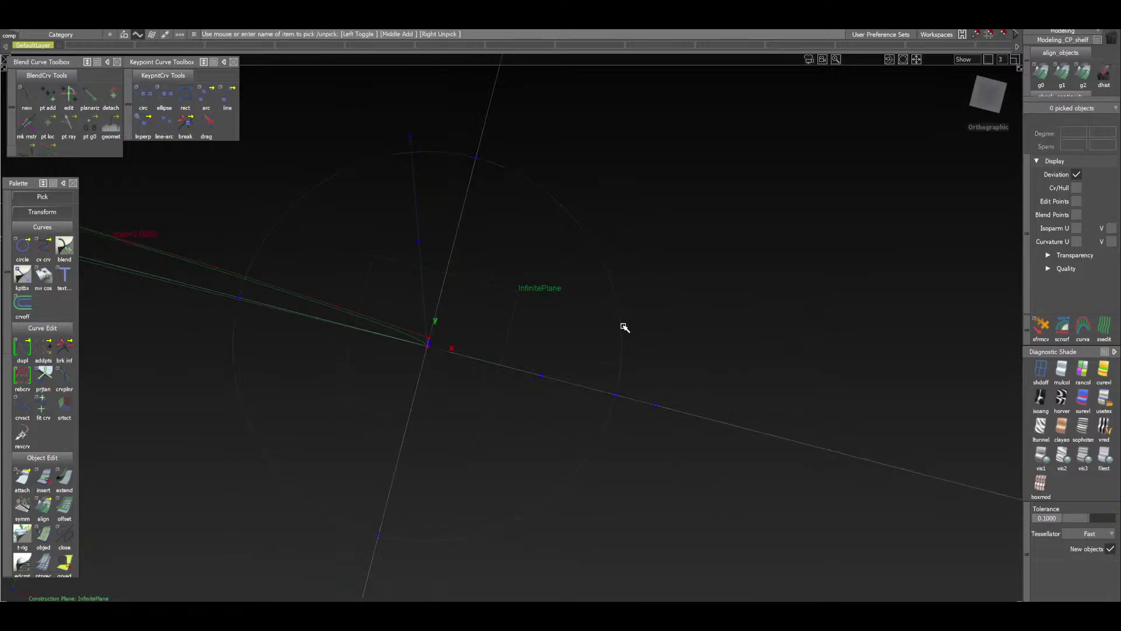
ctrl+shift+drag(662, 363, 664, 366)
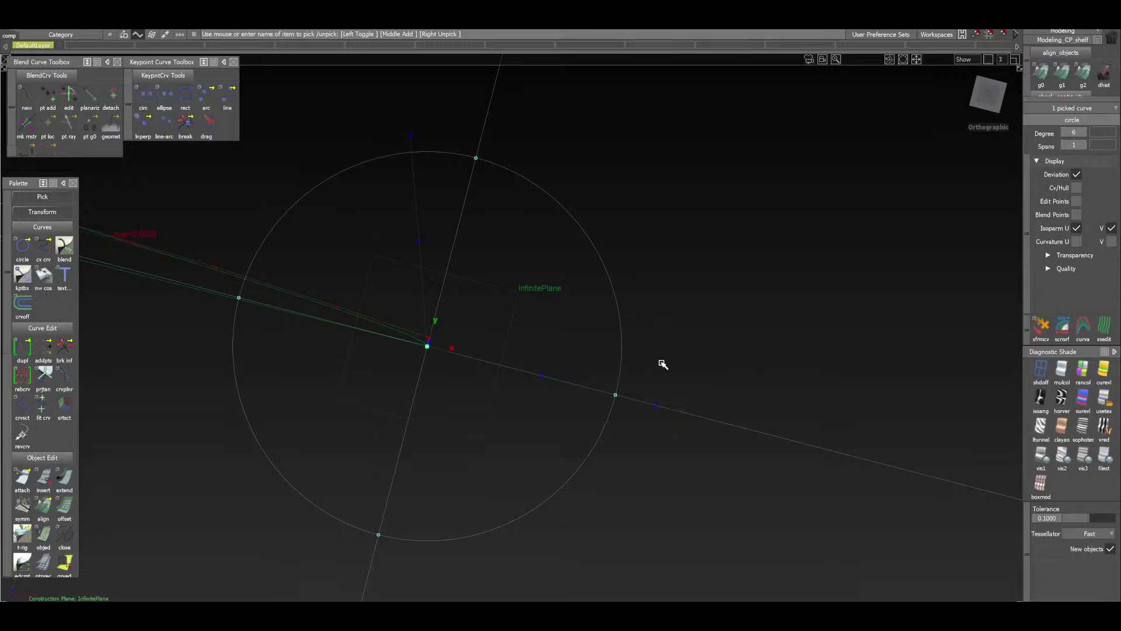
ctrl+shift+middle_drag(663, 366, 682, 364)
drag(682, 364, 730, 351)
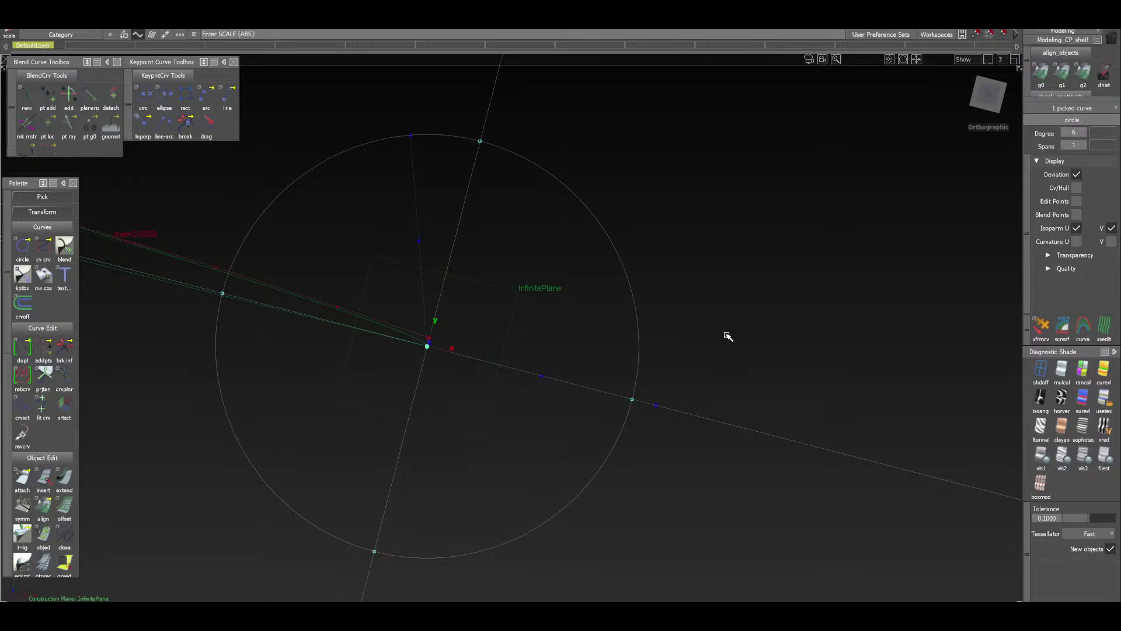
Delete the scaled keypoint circle at the spiral's corner and delete the guidelines
key(Delete)
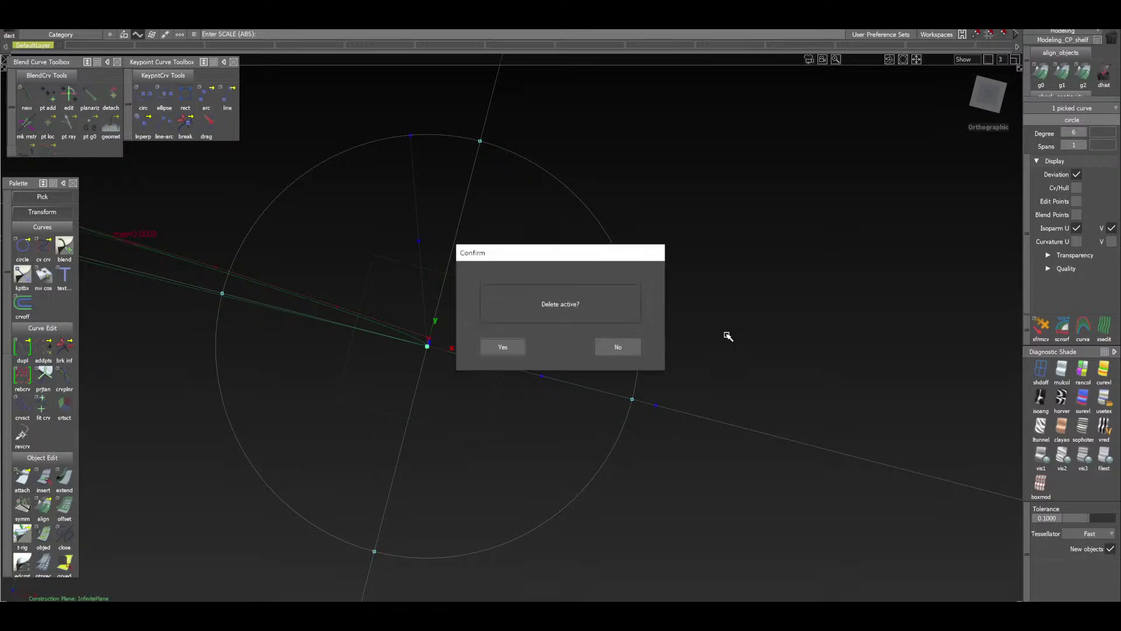
click(503, 347)
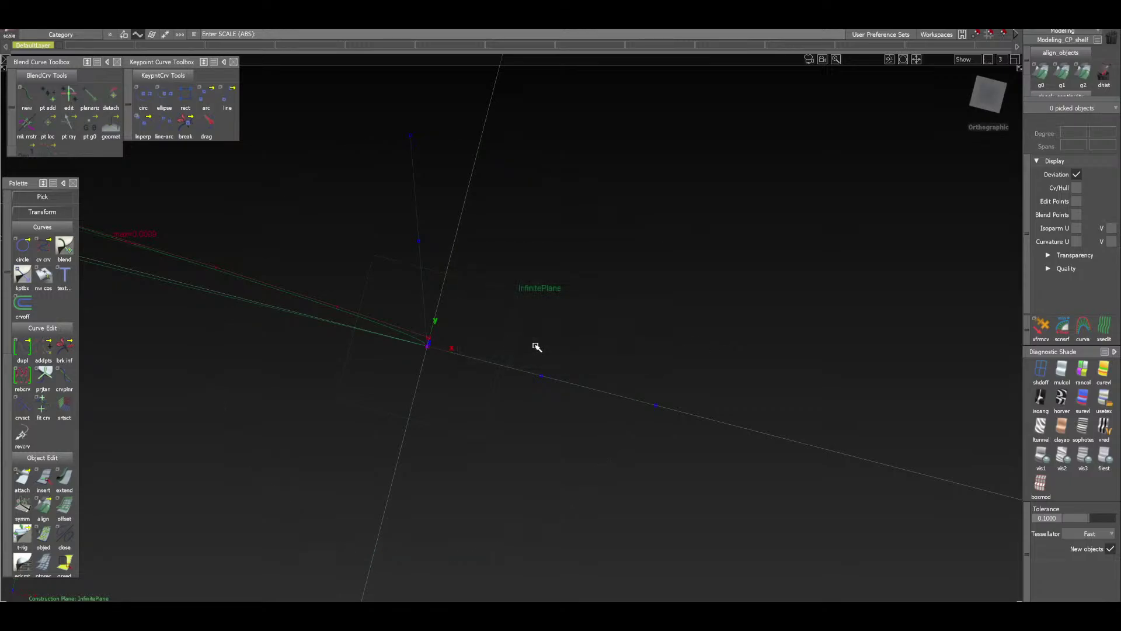
alt+shift+drag(598, 340, 493, 433)
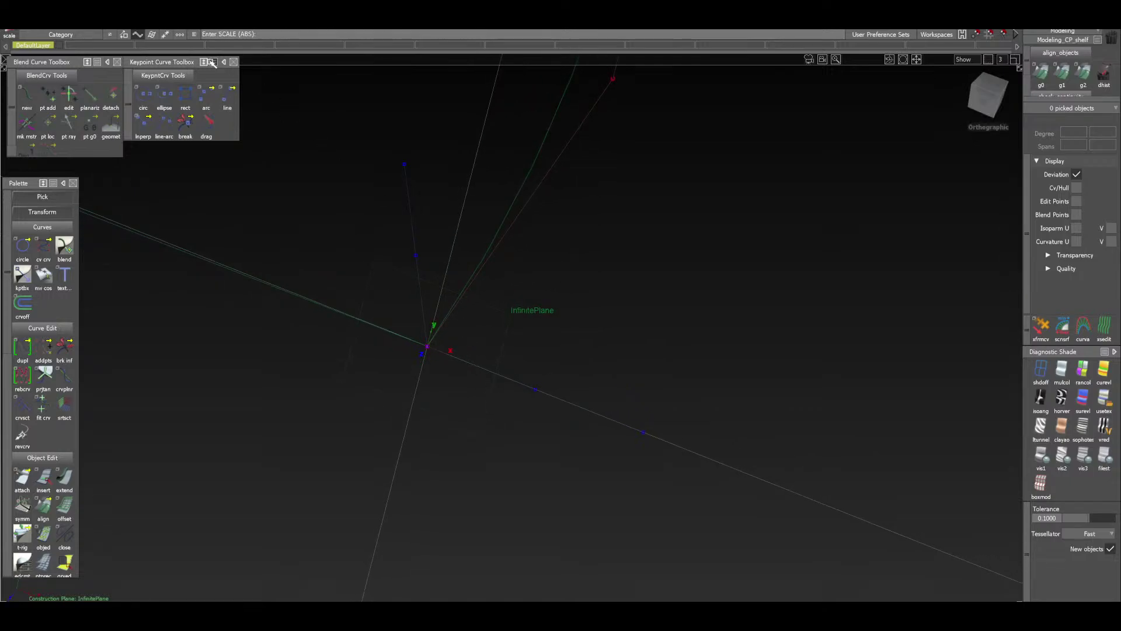
click(68, 31)
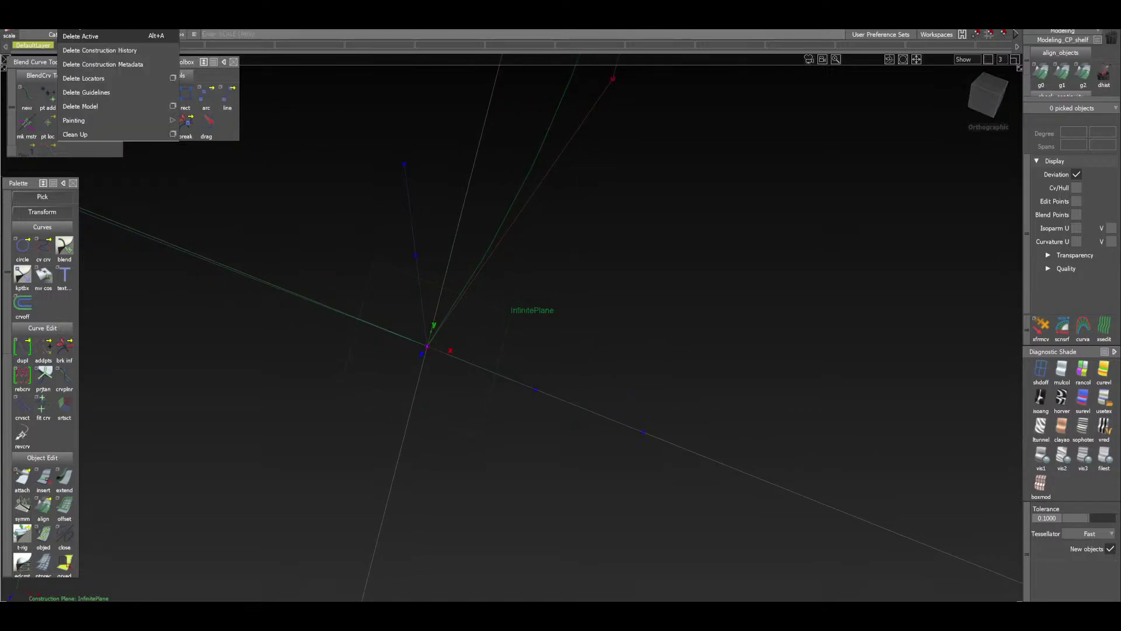
click(88, 93)
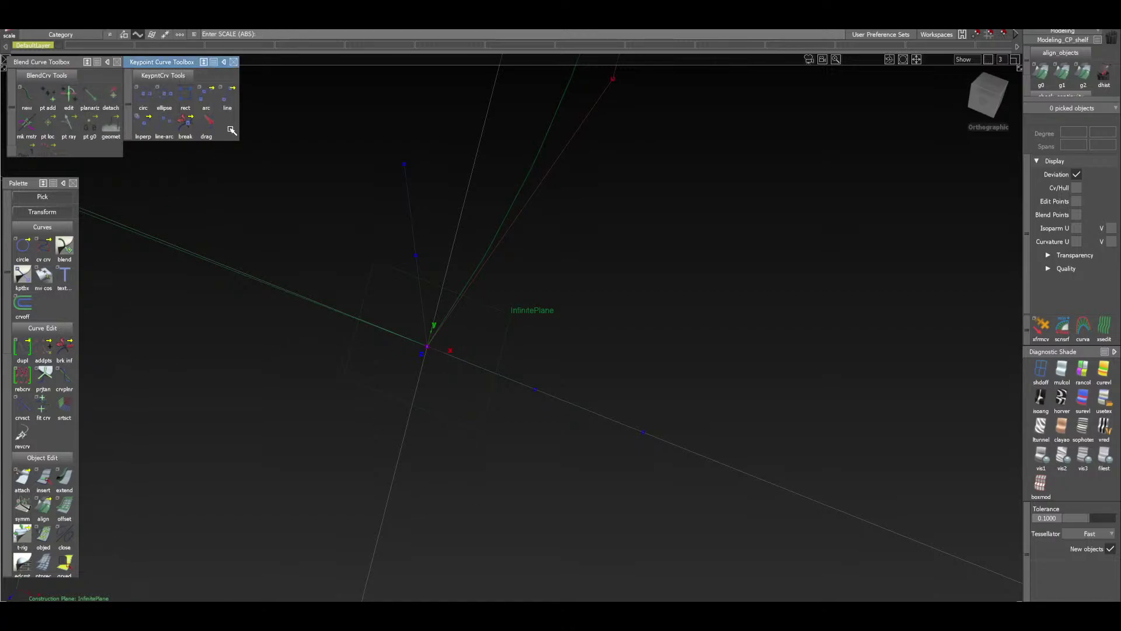
Draw a keypoint circle centred on the fitted curve's end at the spiral's corner, with a radius of 25
click(143, 96)
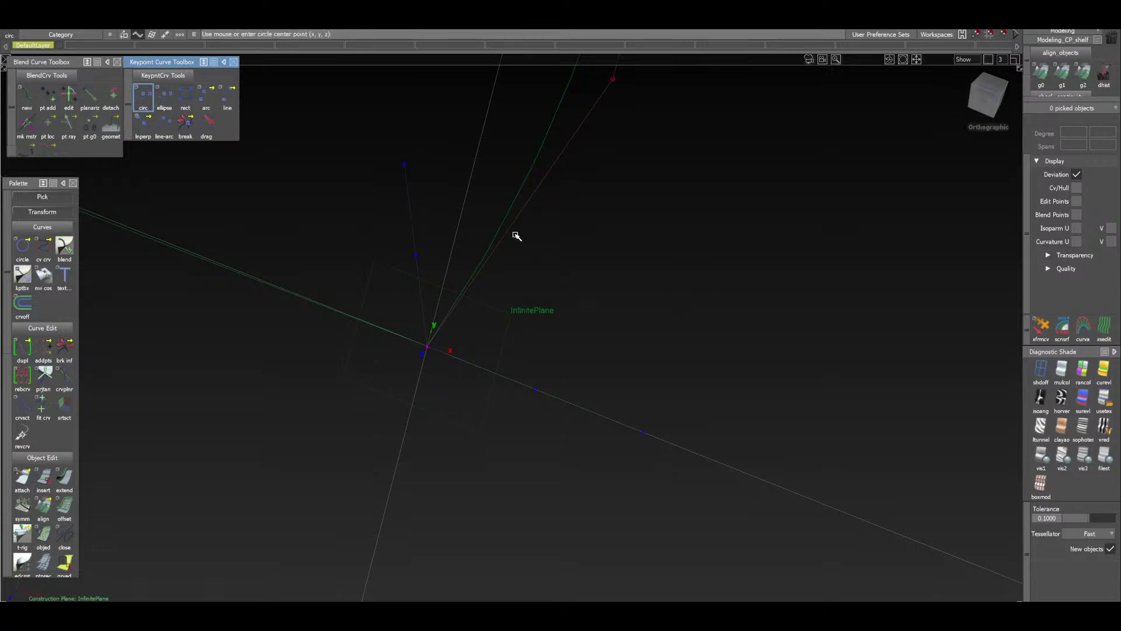
alt+shift+drag(498, 245, 533, 270)
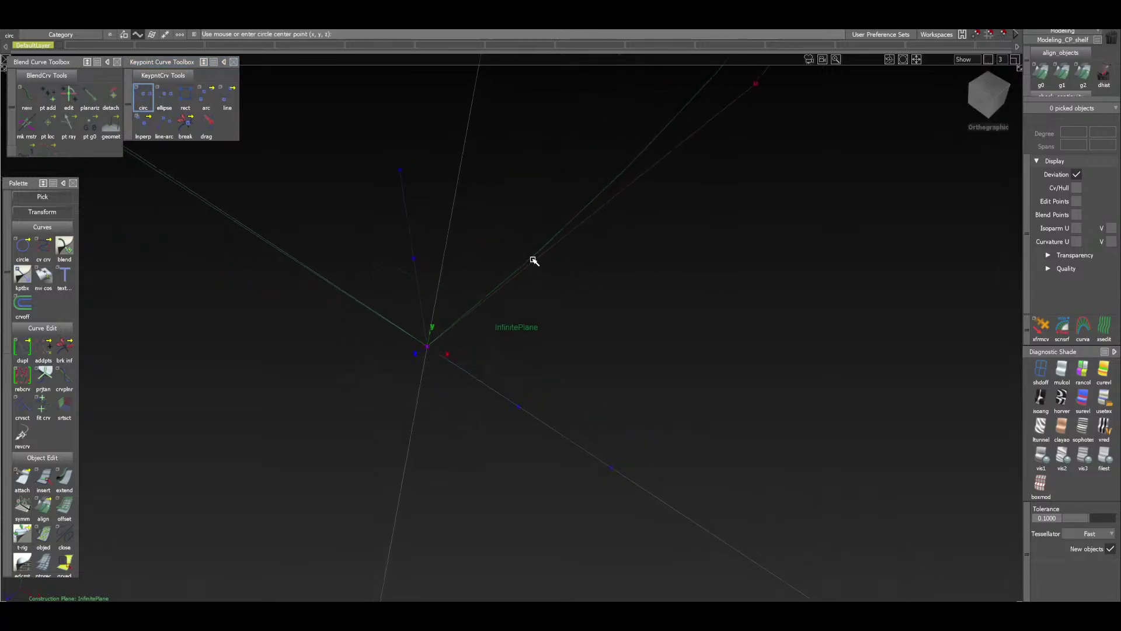
click(476, 306)
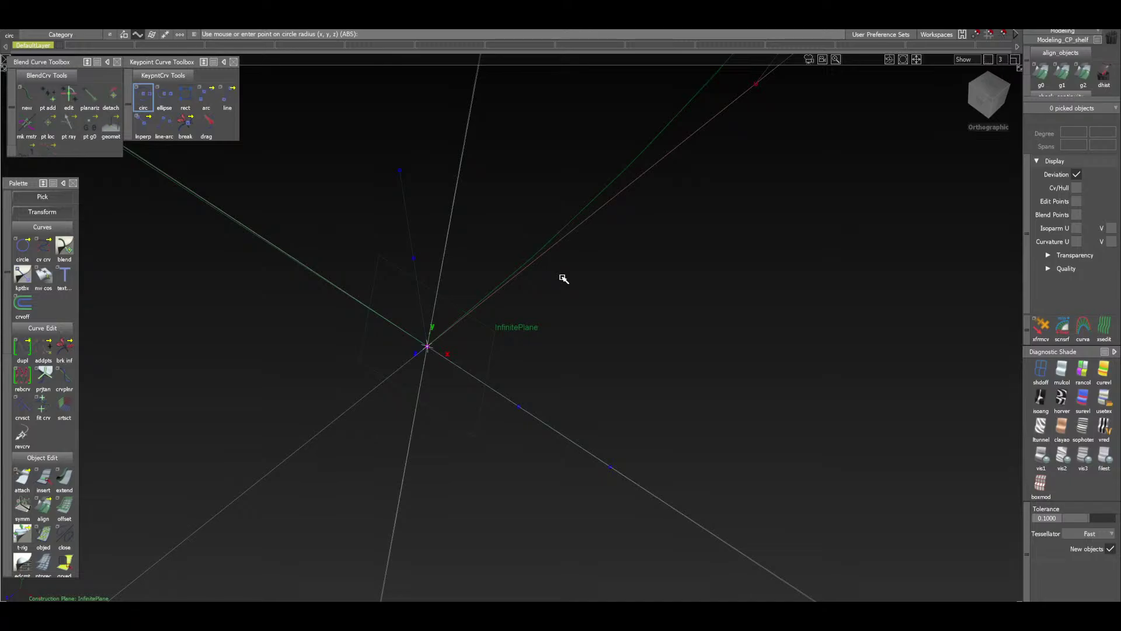
text(25)
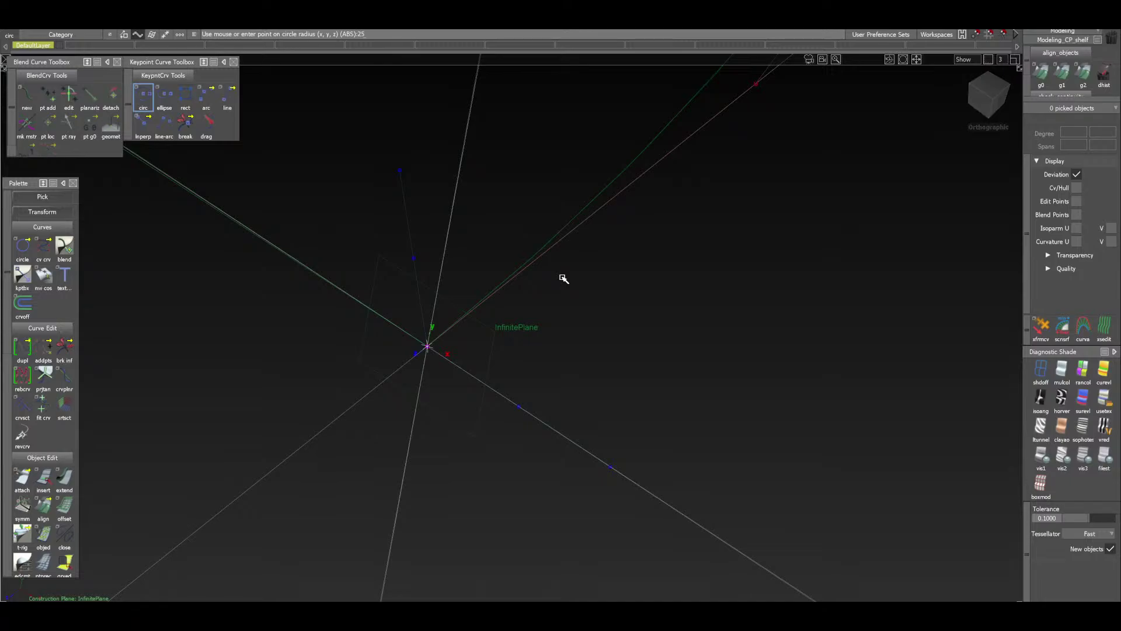
key(Return)
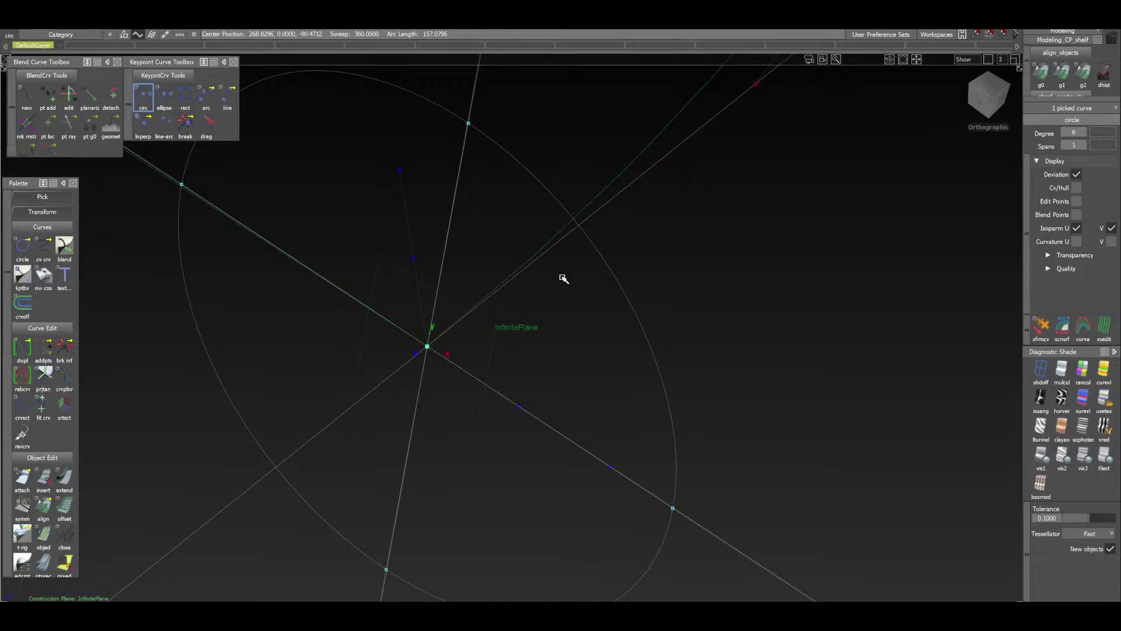
Check the new circle against the spiral from the top and tilted views, and toggle the construction plane off to the world axes
click(976, 110)
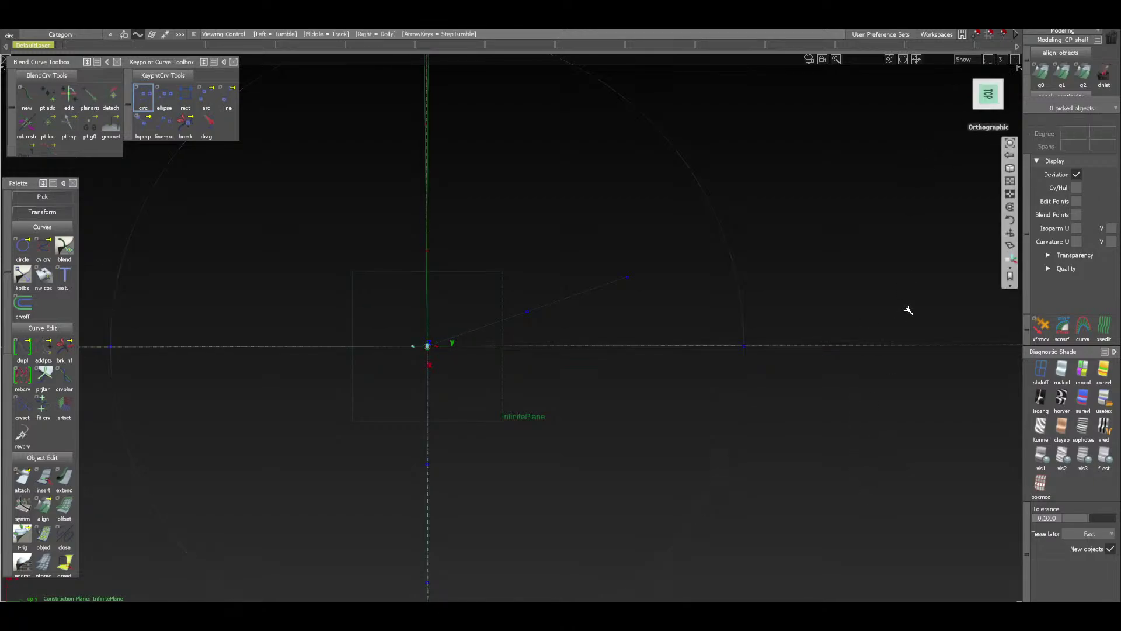
alt+shift+drag(906, 310, 509, 263)
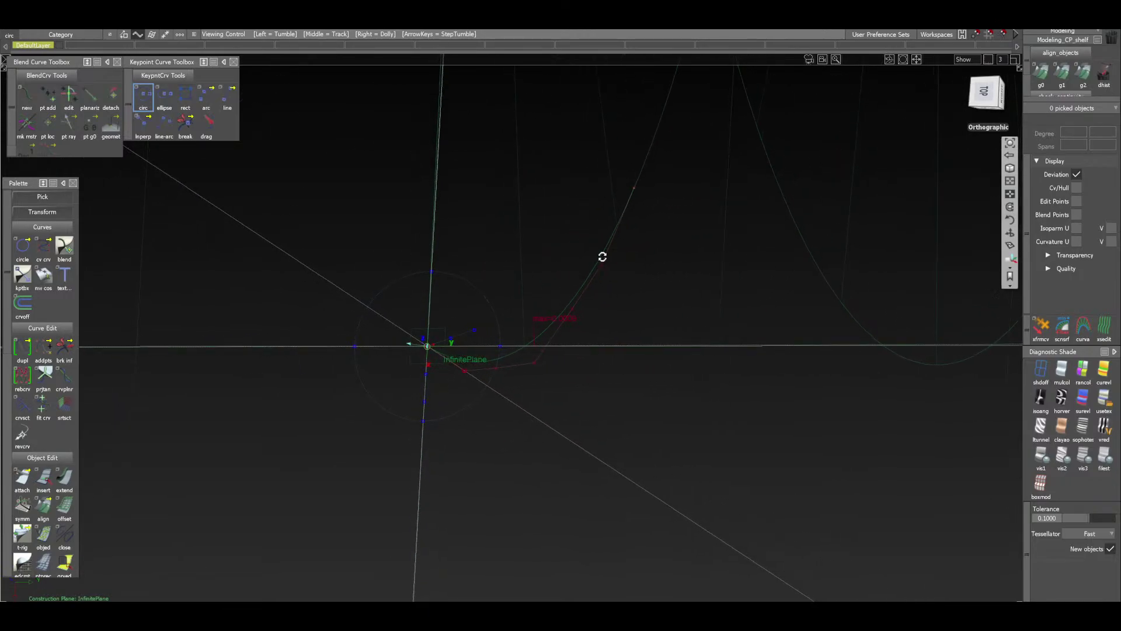
alt+shift+drag(601, 256, 471, 333)
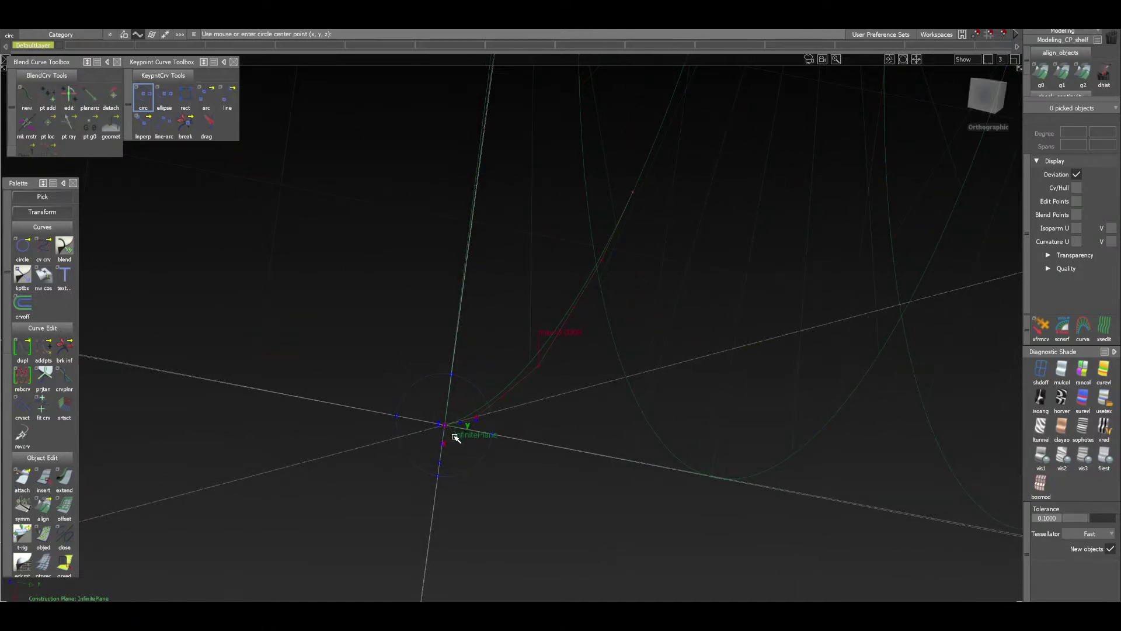
mouse_move(1003, 86)
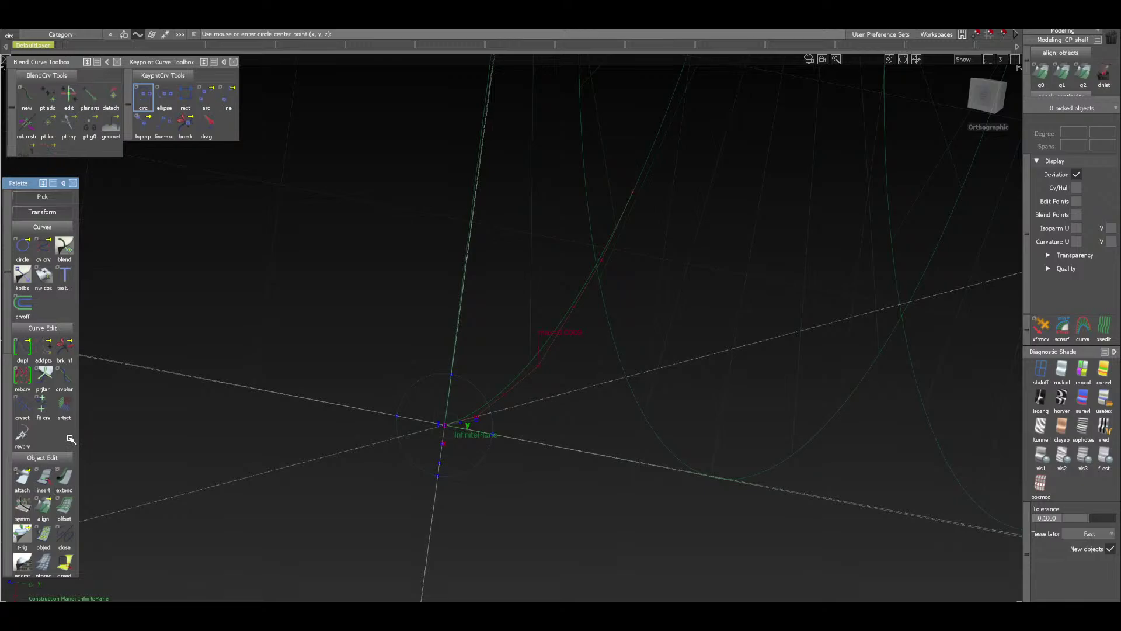
scroll(71, 439, down, 10)
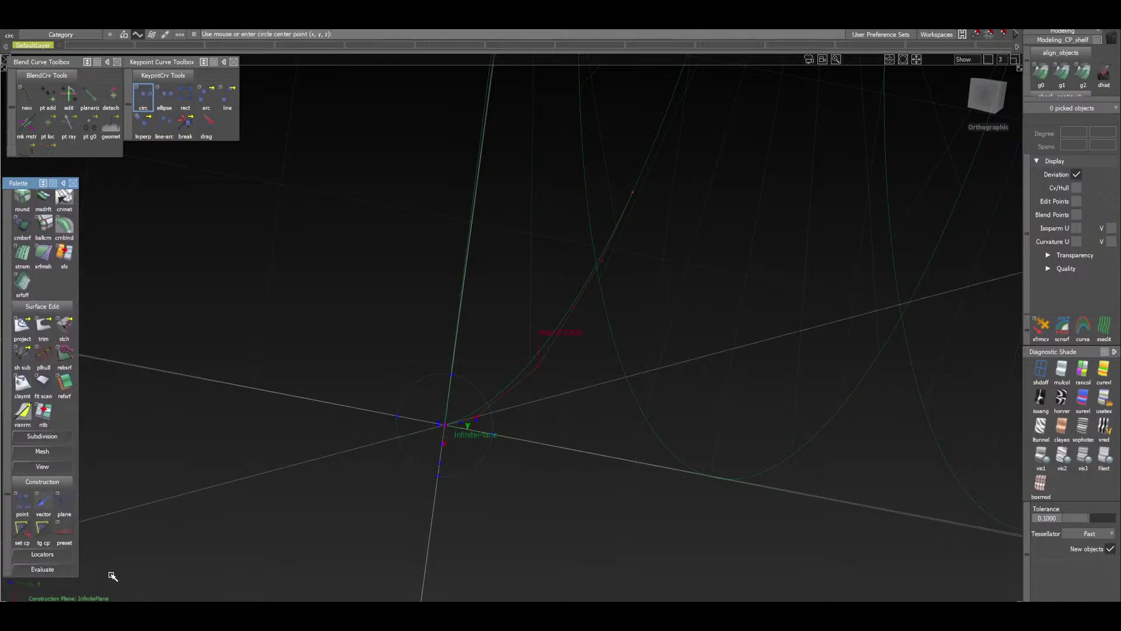
click(46, 539)
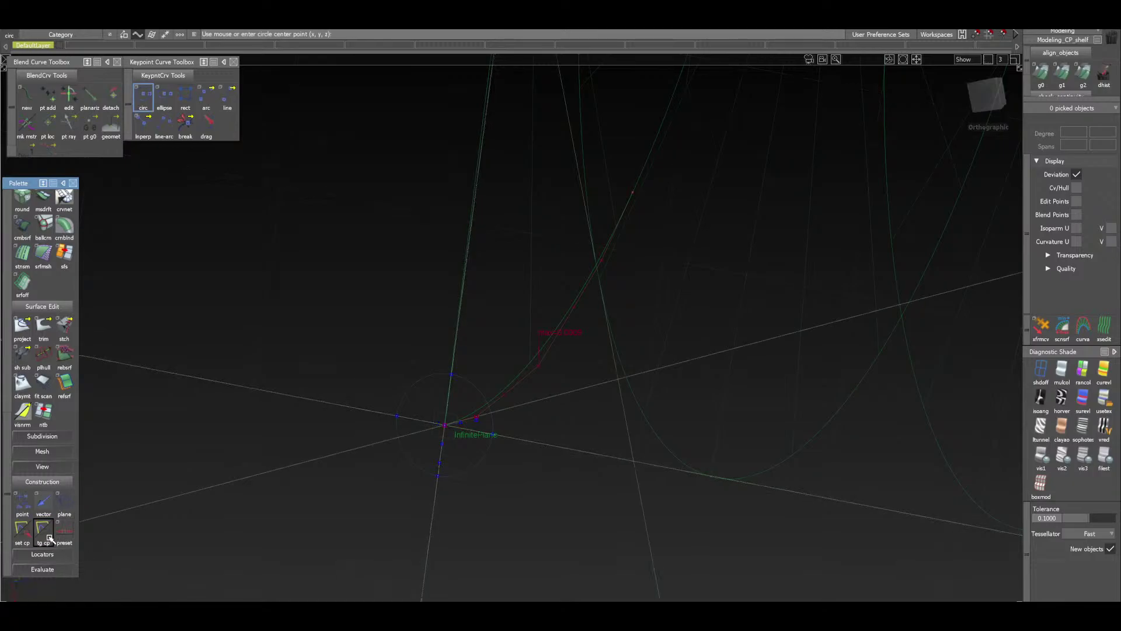
Toggle to the construction plane's axes and back to the world axes to compare the two orientations
click(986, 101)
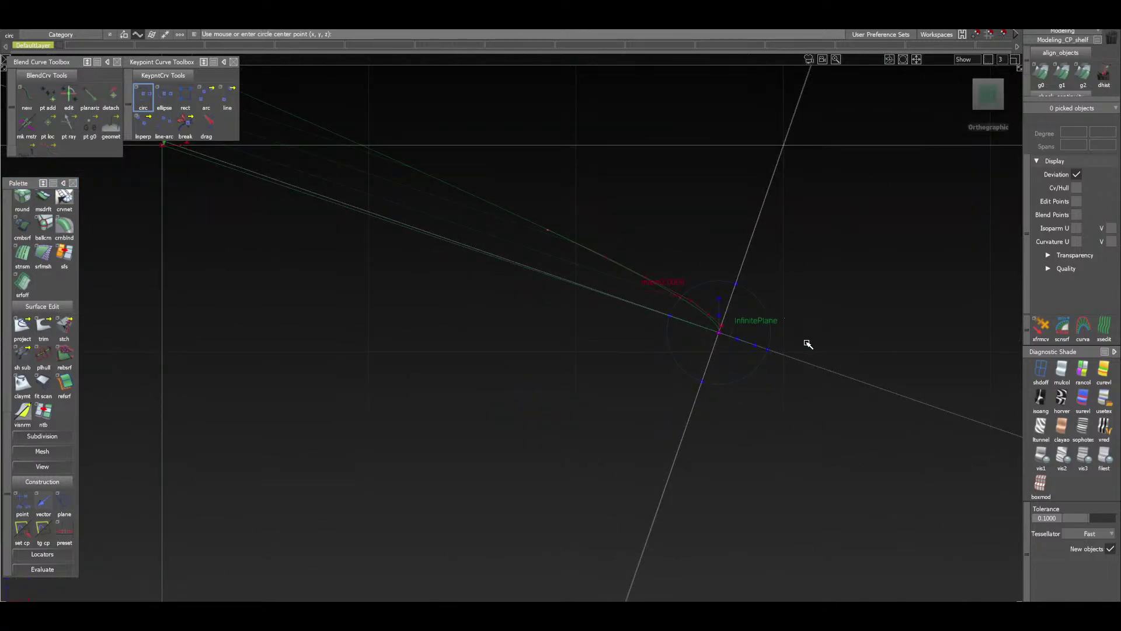
alt+shift+drag(806, 345, 646, 343)
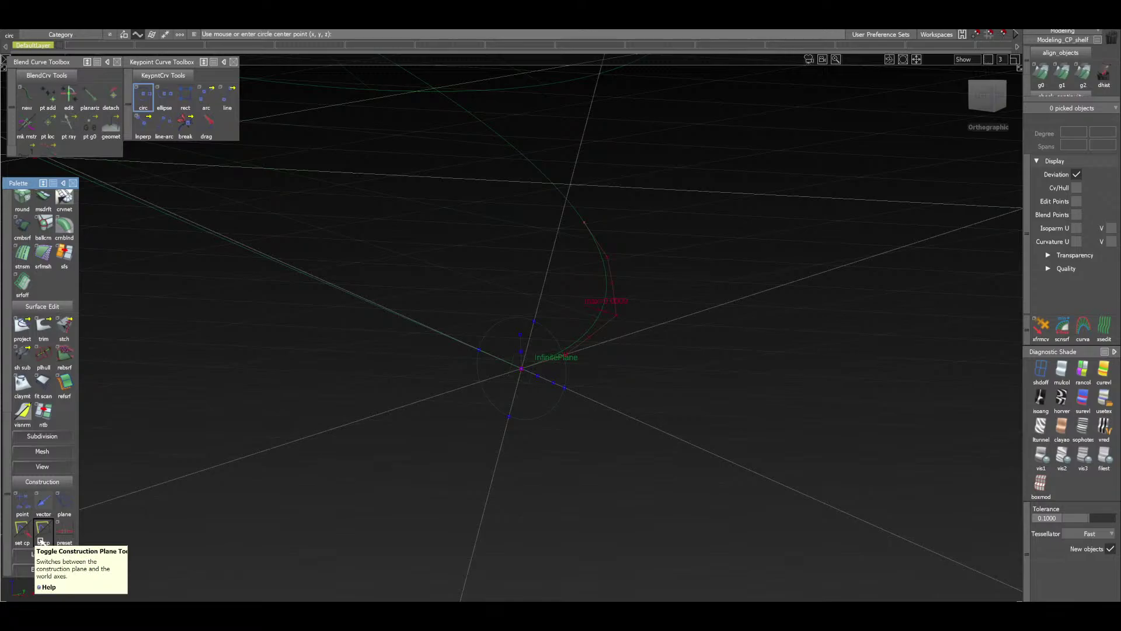
click(42, 541)
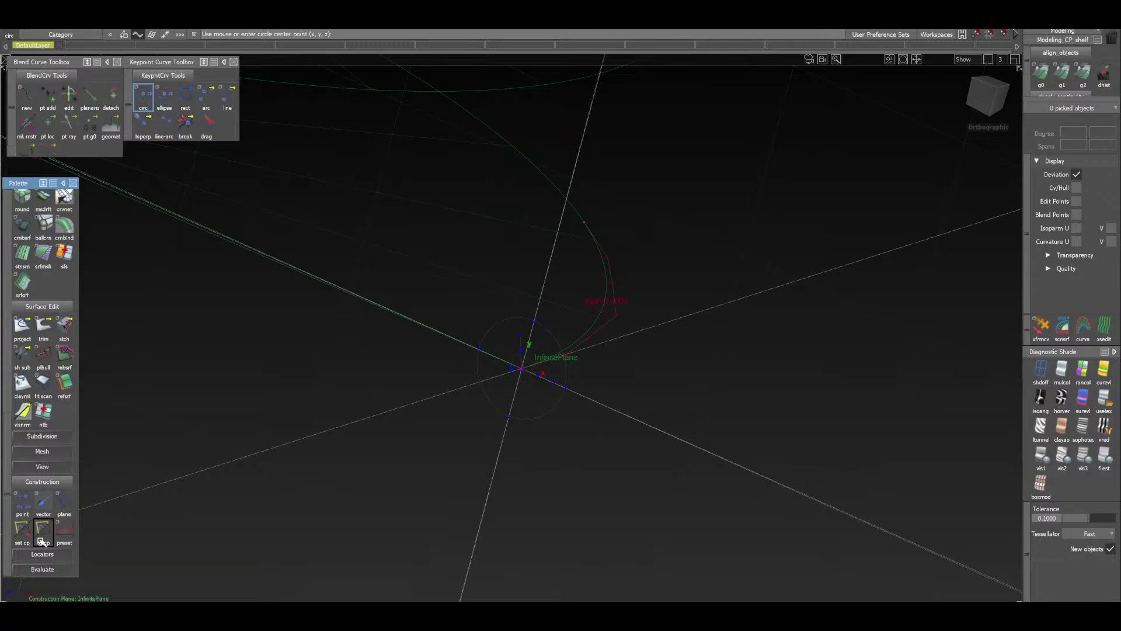
click(40, 542)
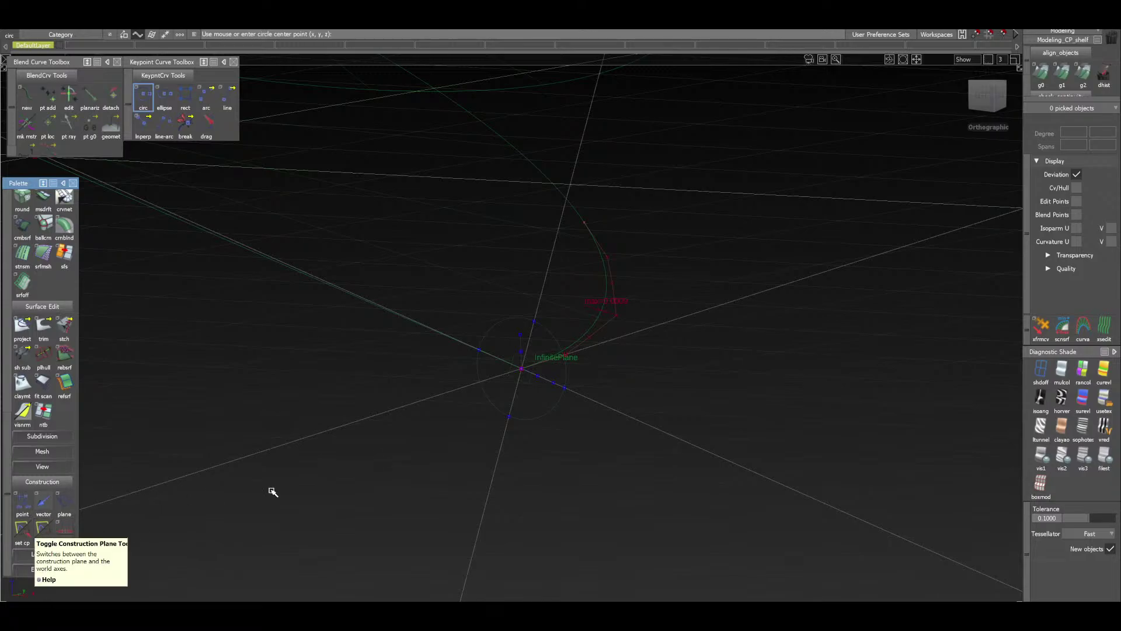
Examine the circle's orientation relative to the spiral's edge curve from standard and tilted views
click(993, 100)
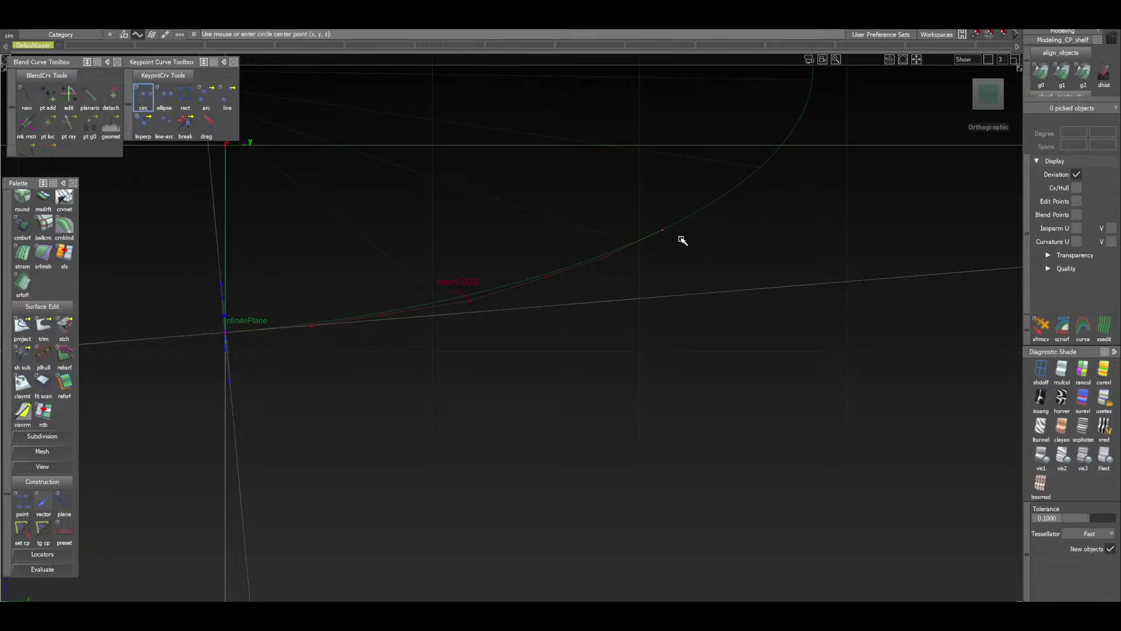
drag(1000, 93, 1050, 111)
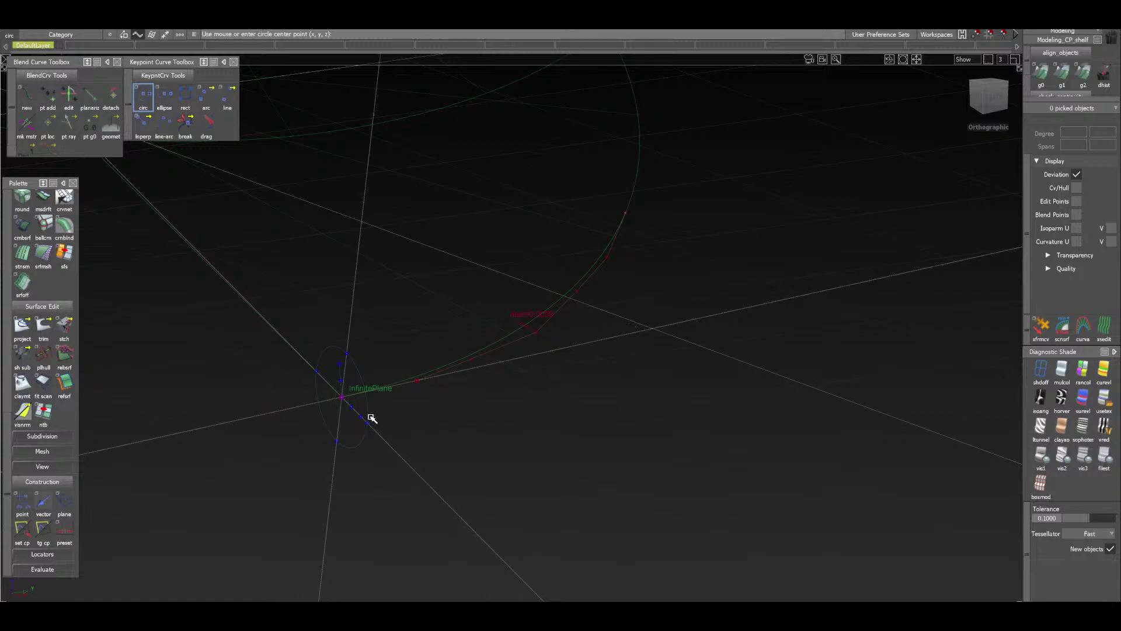
scroll(372, 418, up, 2)
drag(1000, 98, 991, 101)
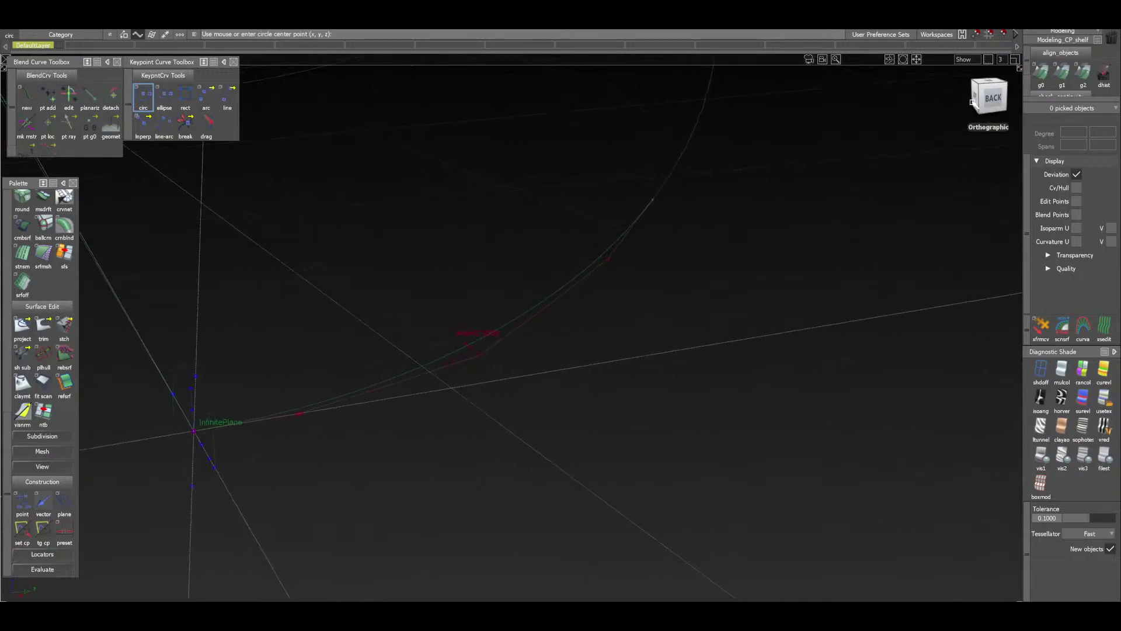
alt+shift+drag(509, 392, 561, 249)
alt+shift+drag(561, 248, 559, 240)
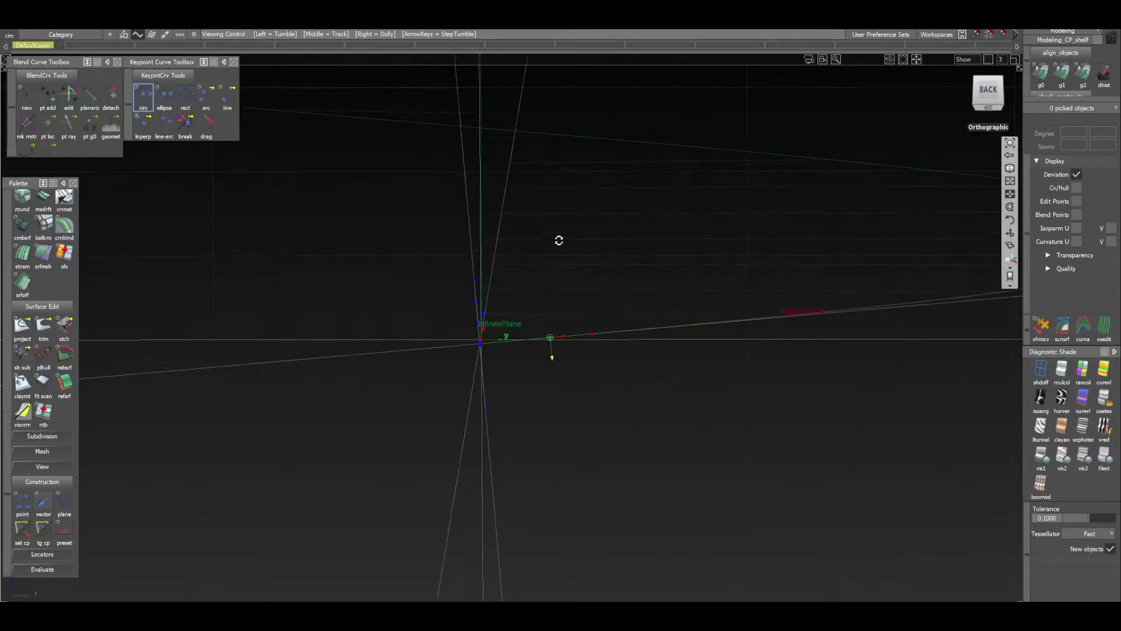
click(987, 87)
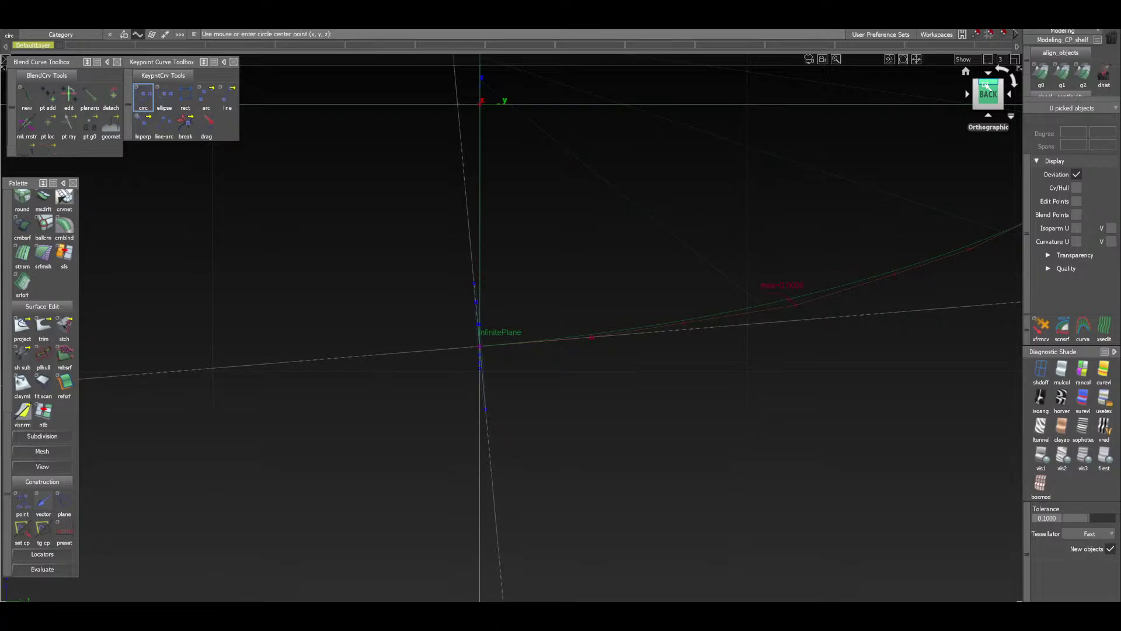
click(976, 93)
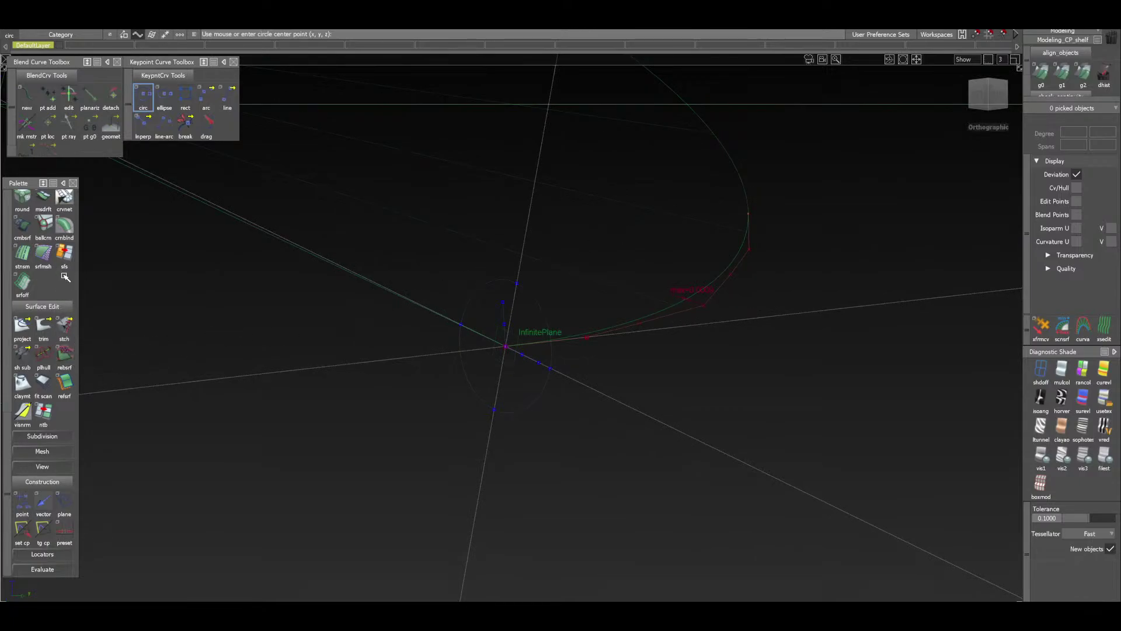
Start a tubular offset with Bezier Surfaces off and the surface type set to Single surface
scroll(65, 283, up, 3)
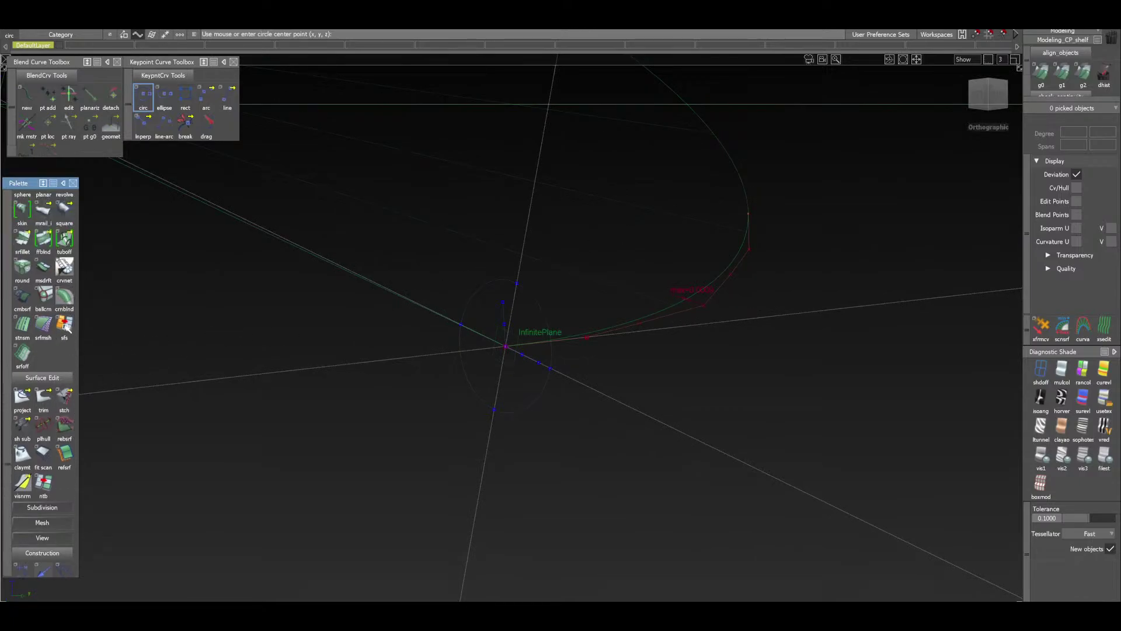
click(65, 283)
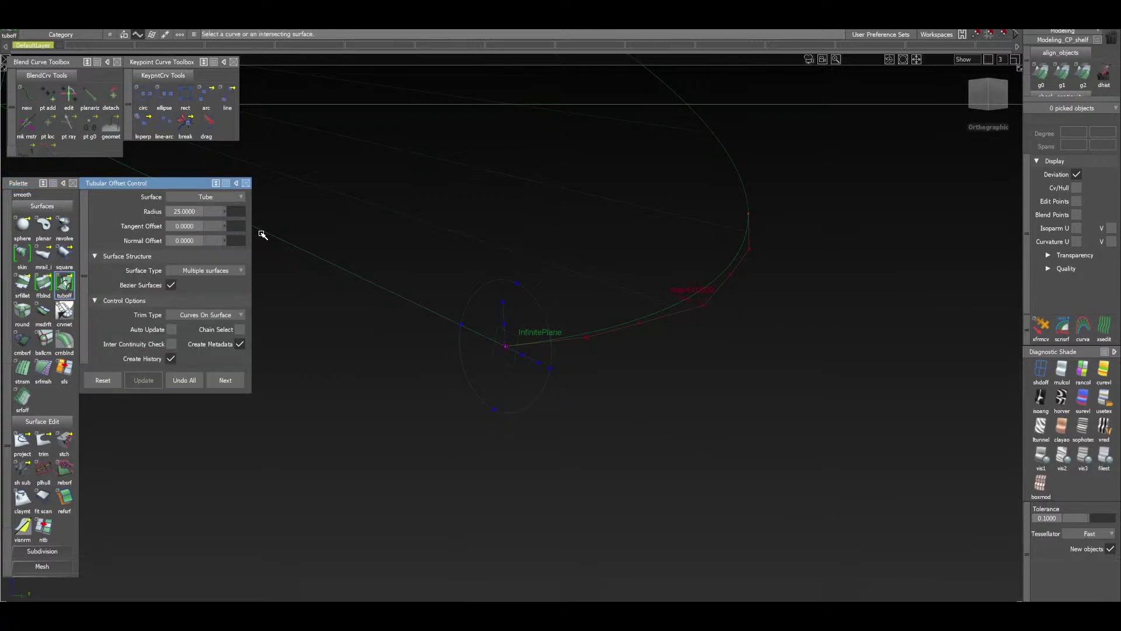
click(171, 286)
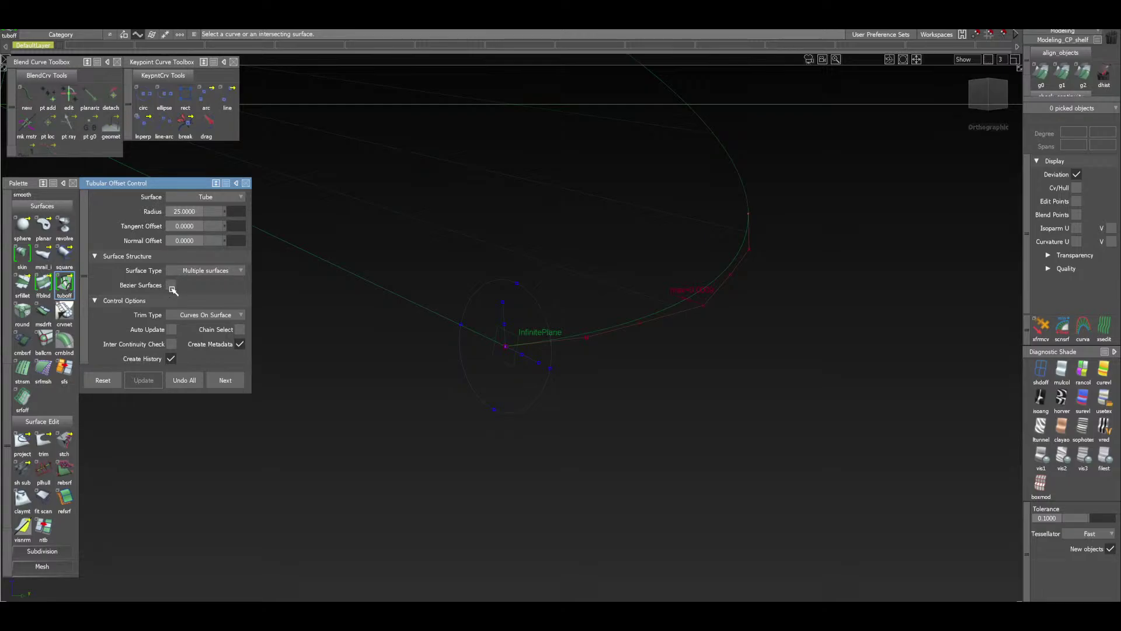
click(199, 271)
click(199, 297)
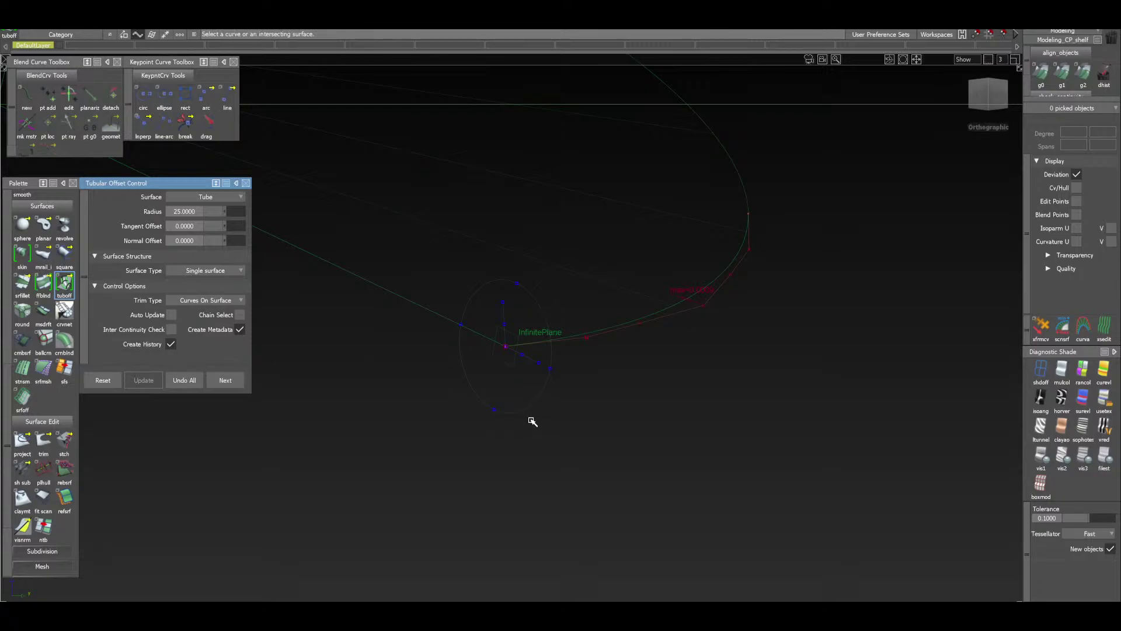
Try the keypoint circle as input curve for the tubular offset, and clear the selection
click(537, 403)
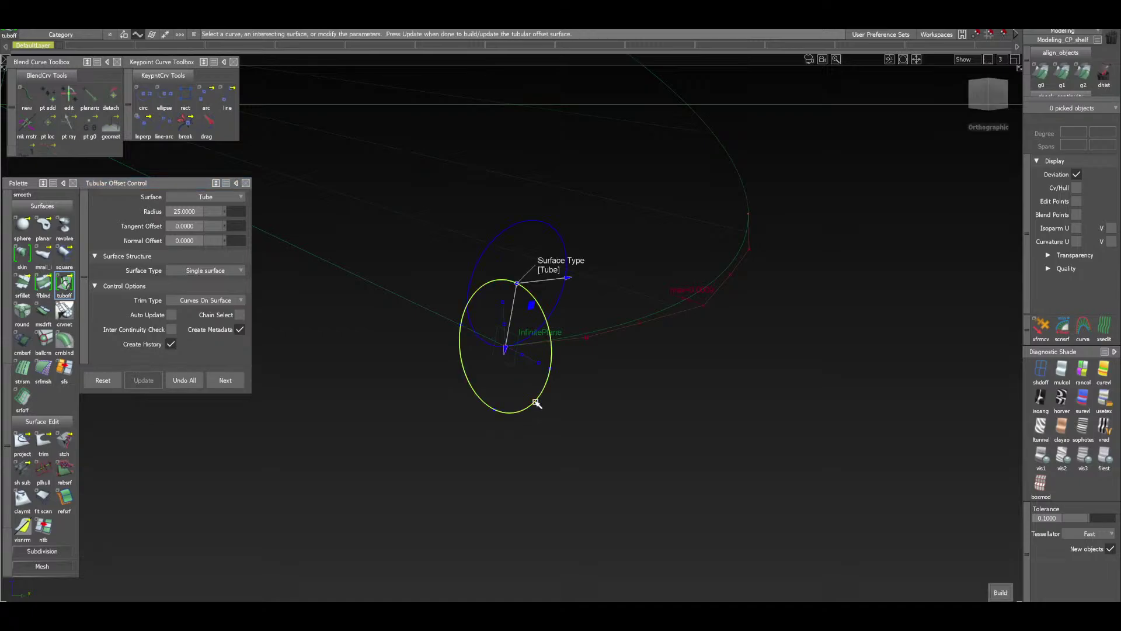
drag(1003, 95, 964, 106)
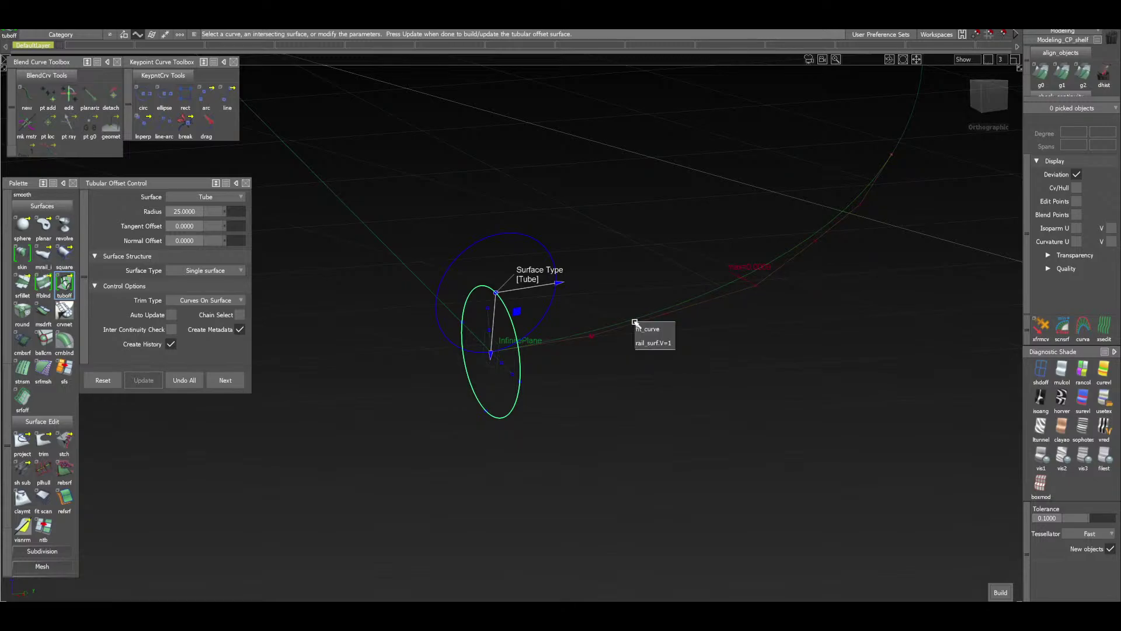
click(194, 380)
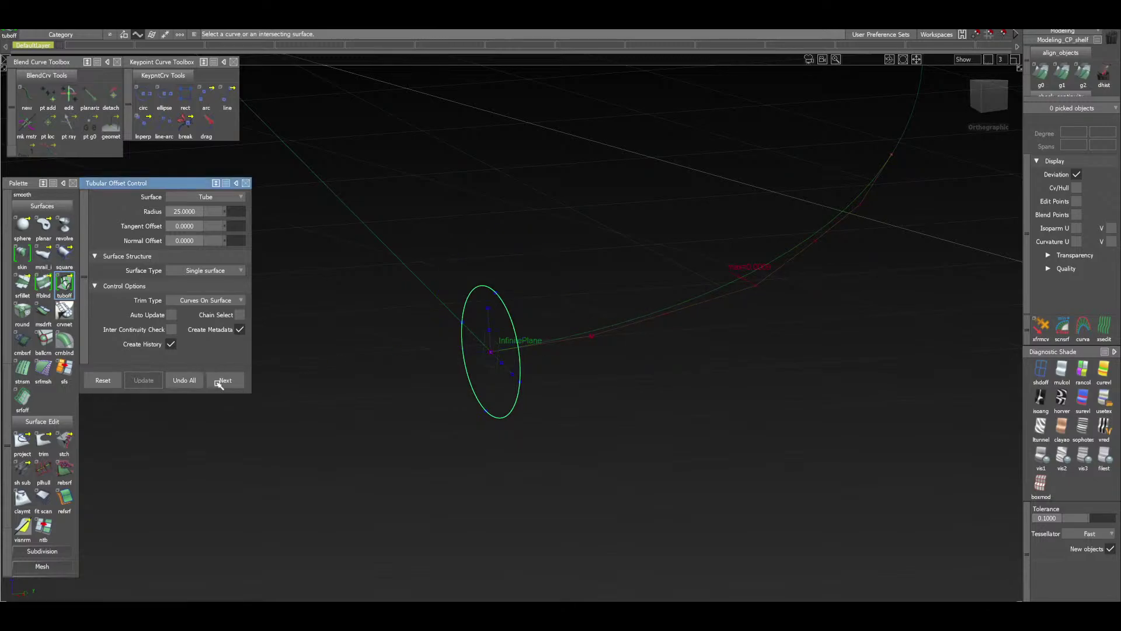
ctrl+shift+drag(424, 489, 431, 402)
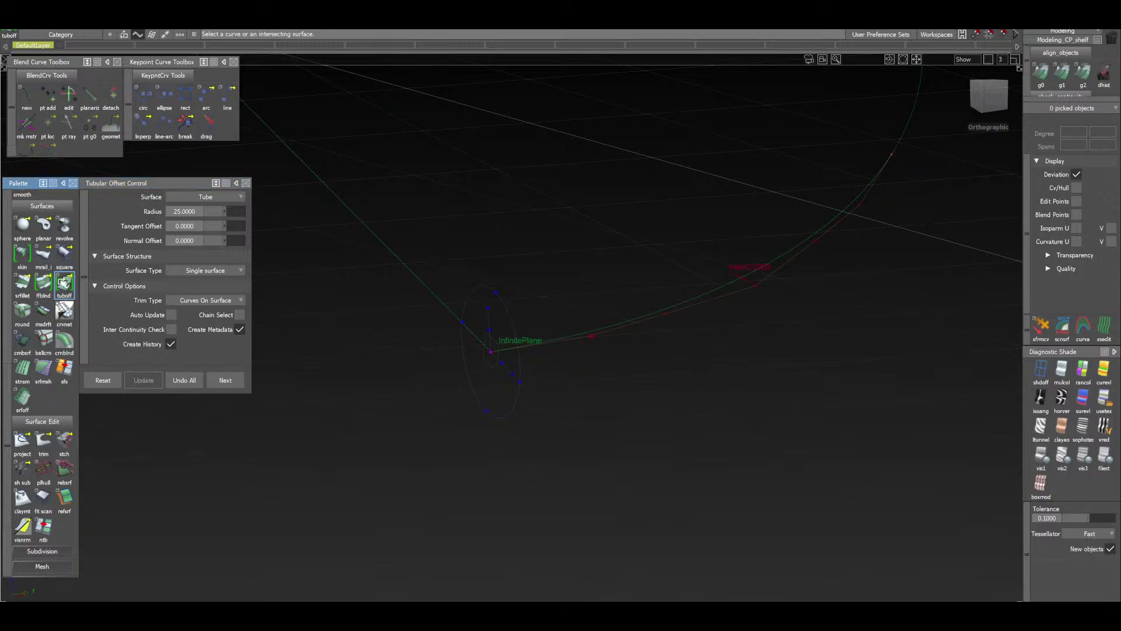
Switch from the tubular offset to the Extrude tool and review its style, cap and pivot options
click(64, 281)
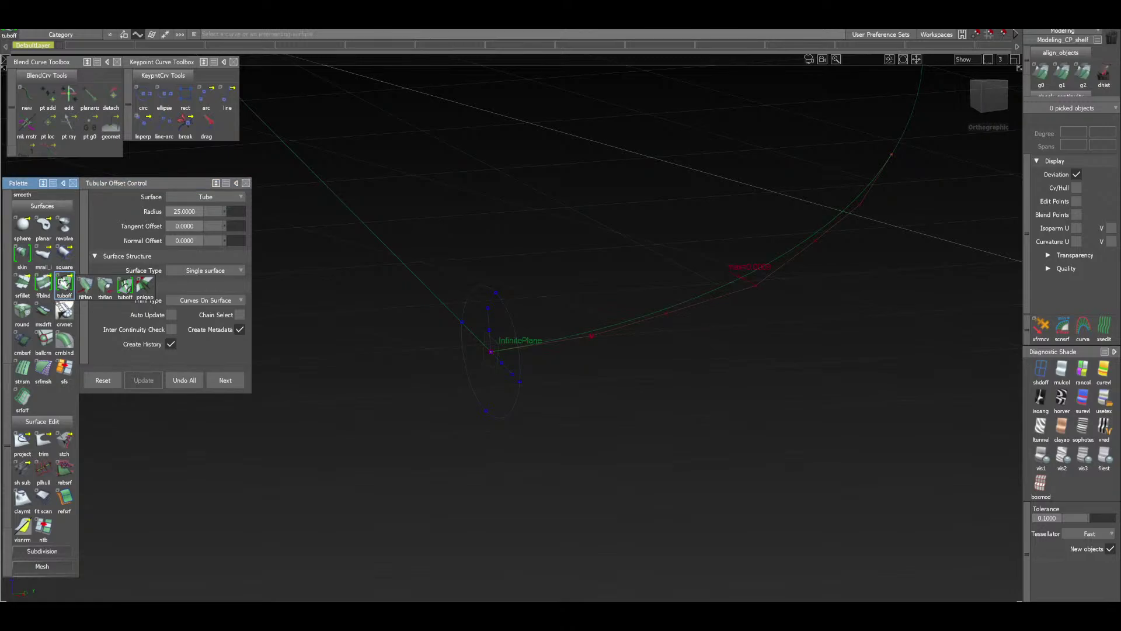
click(44, 261)
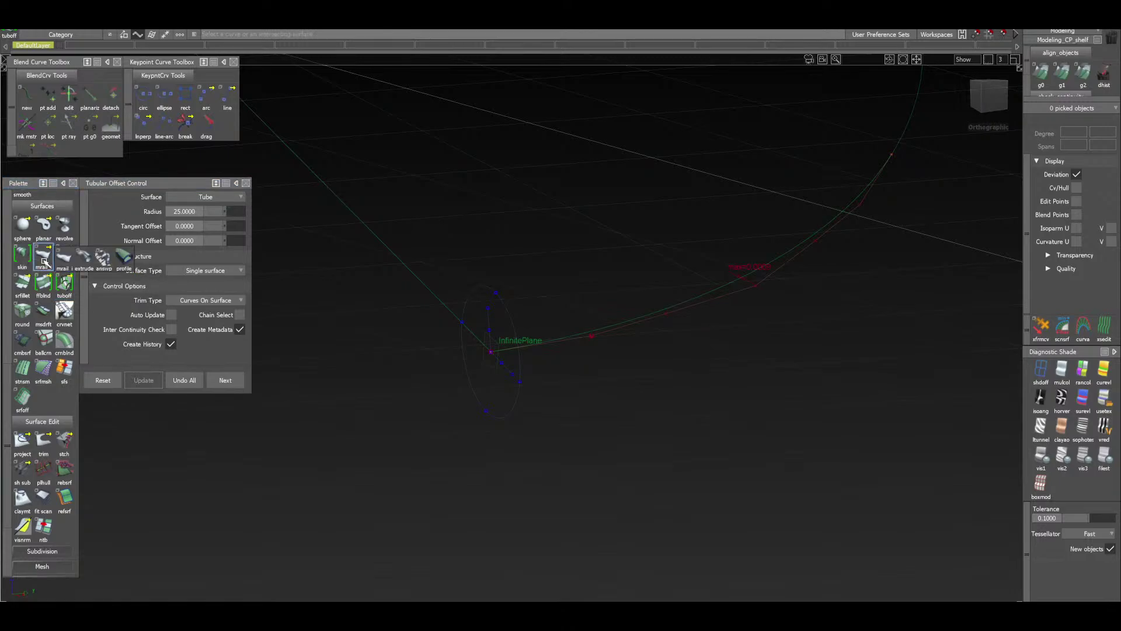
click(83, 257)
double_click(42, 257)
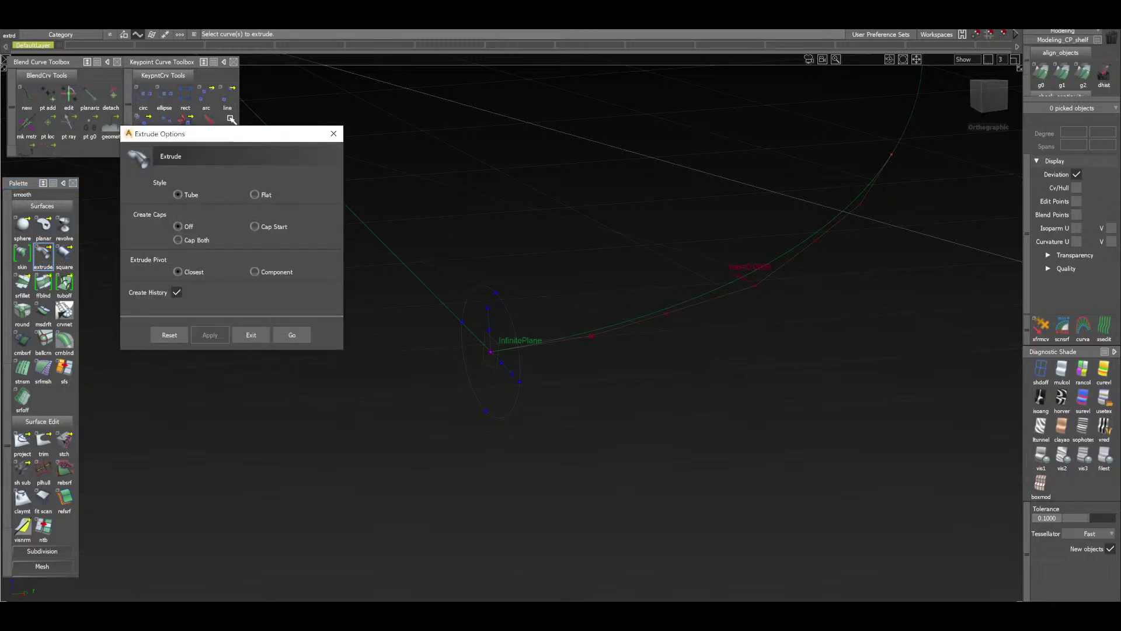
drag(232, 140, 204, 207)
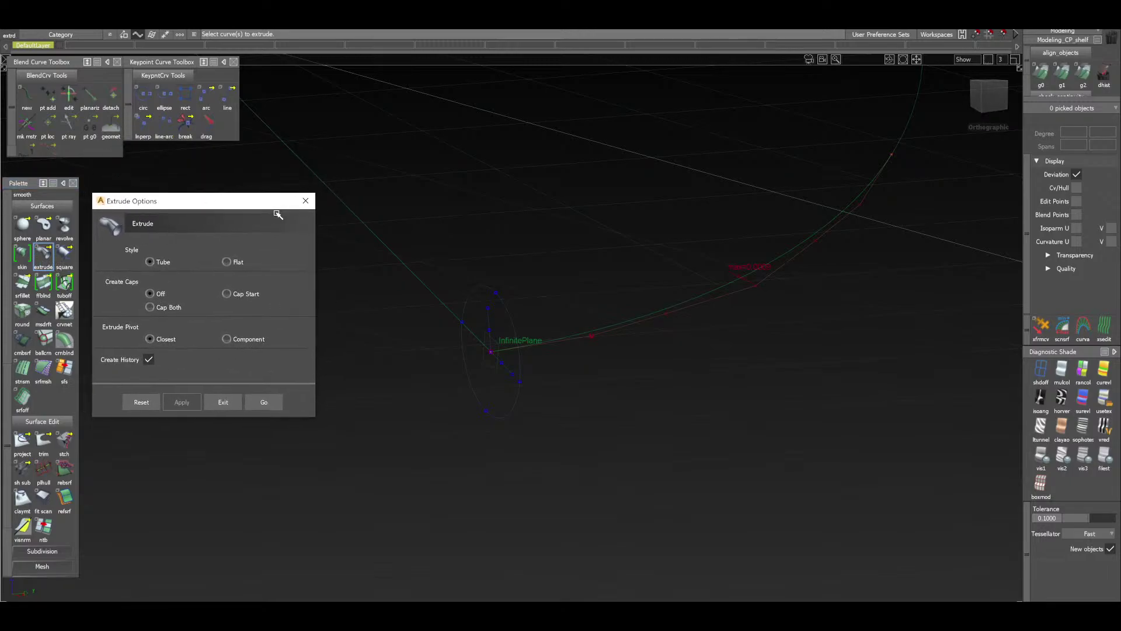
click(302, 202)
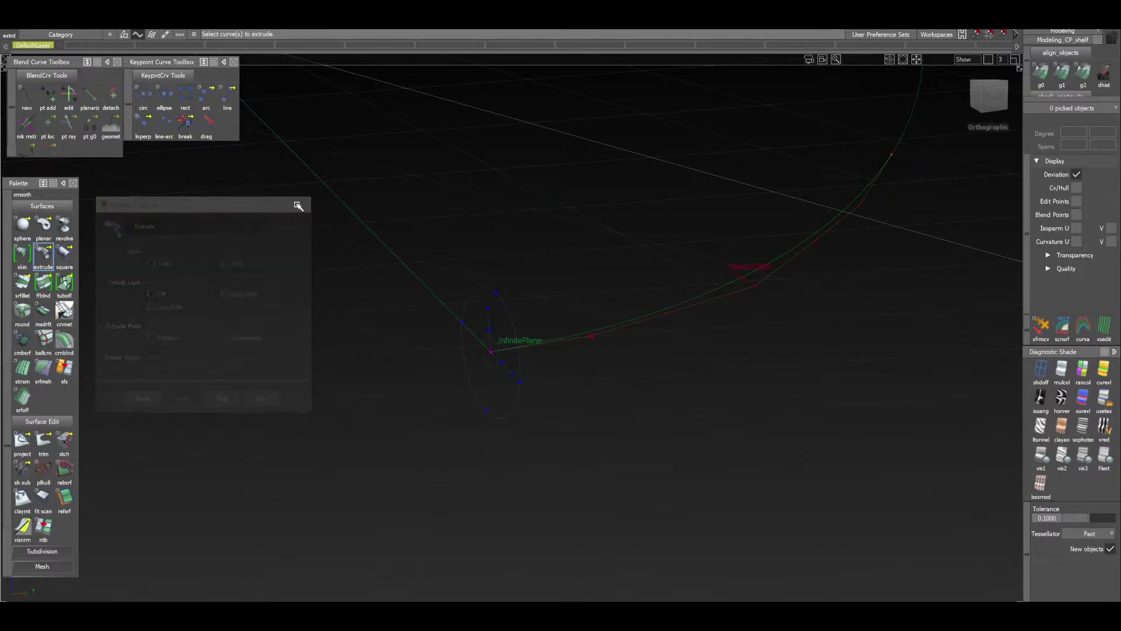
Try to extrude the circle together with the spiral's edge curve, and recheck the Extrude options
click(72, 295)
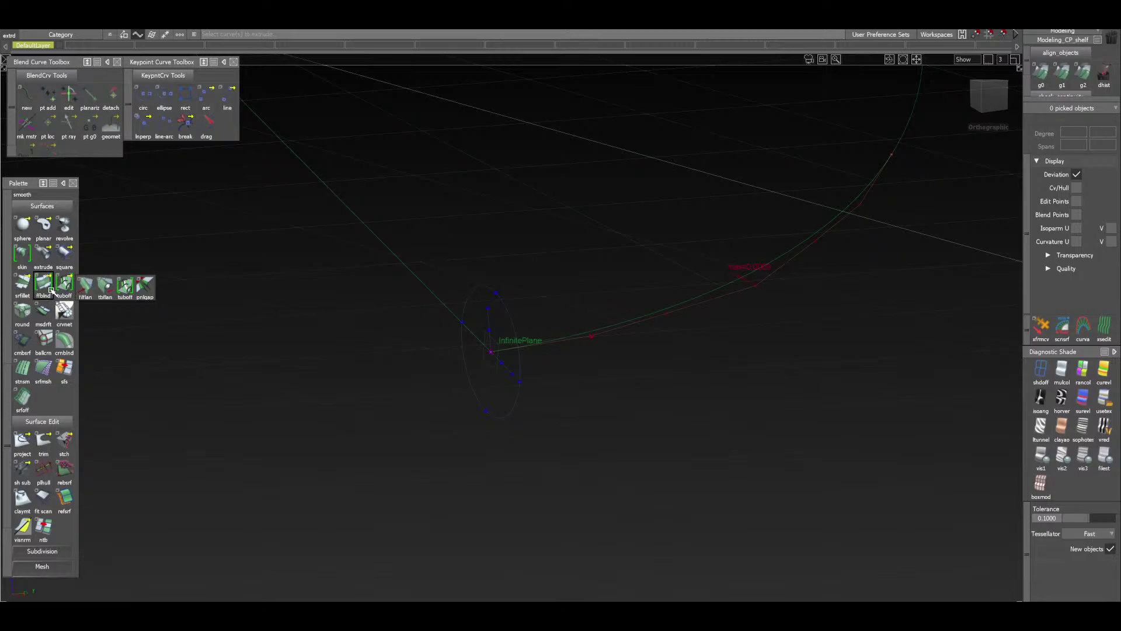
click(48, 410)
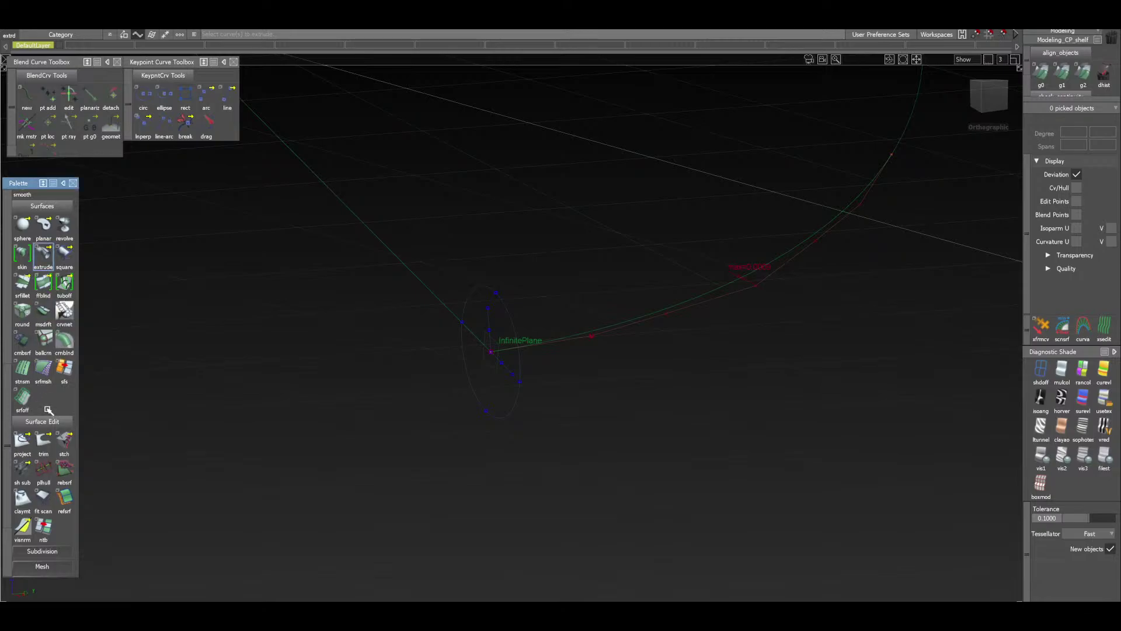
click(522, 362)
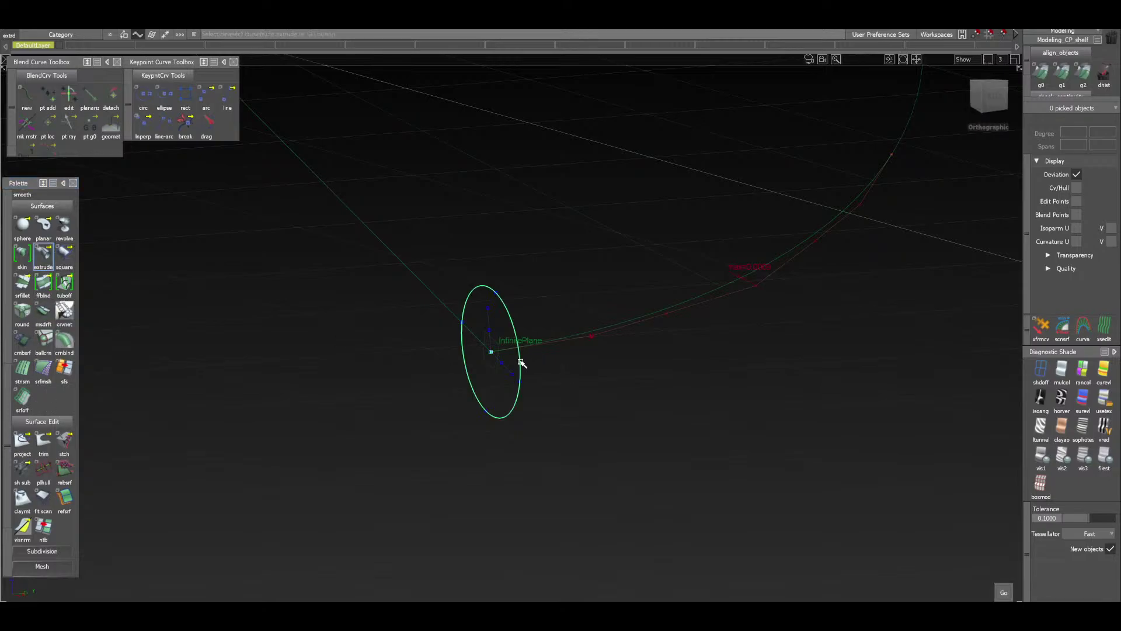
click(607, 333)
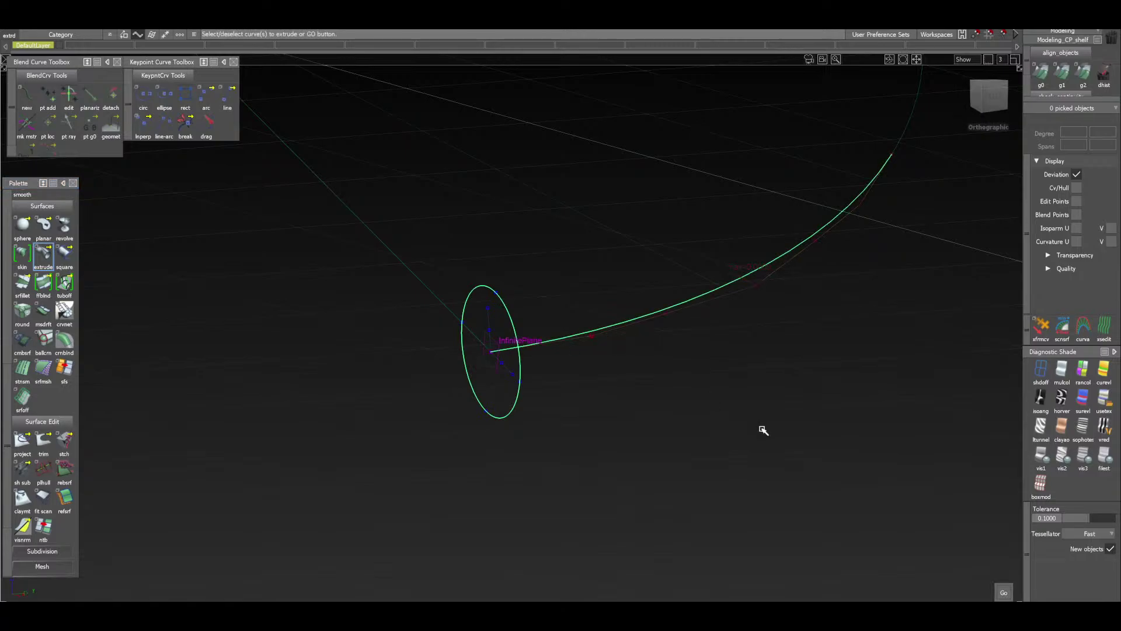
click(1004, 593)
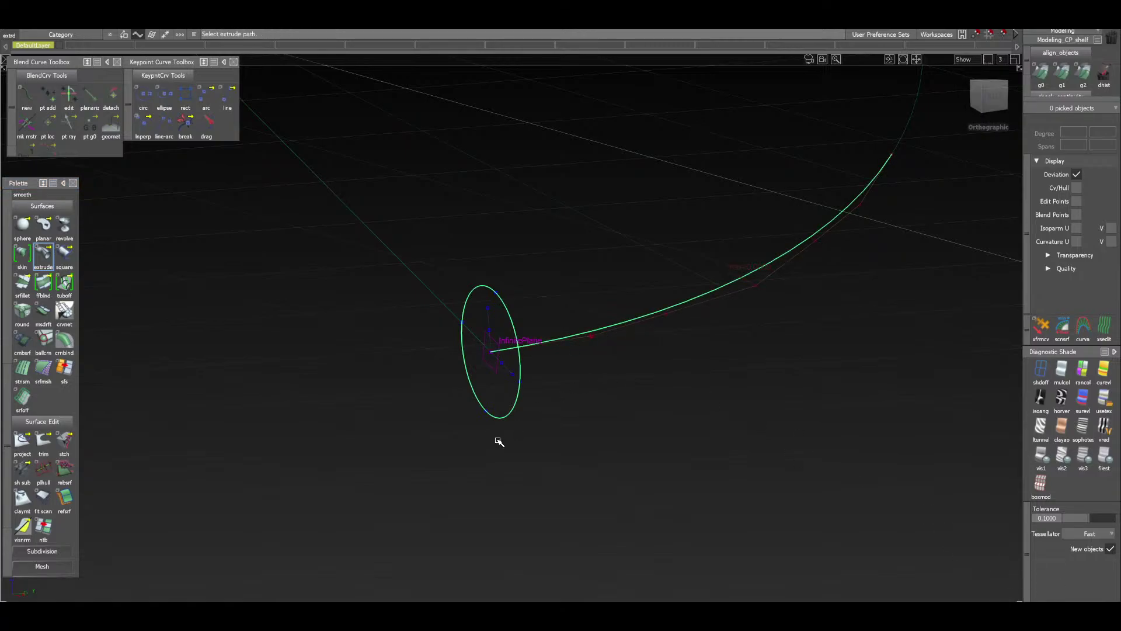
click(520, 285)
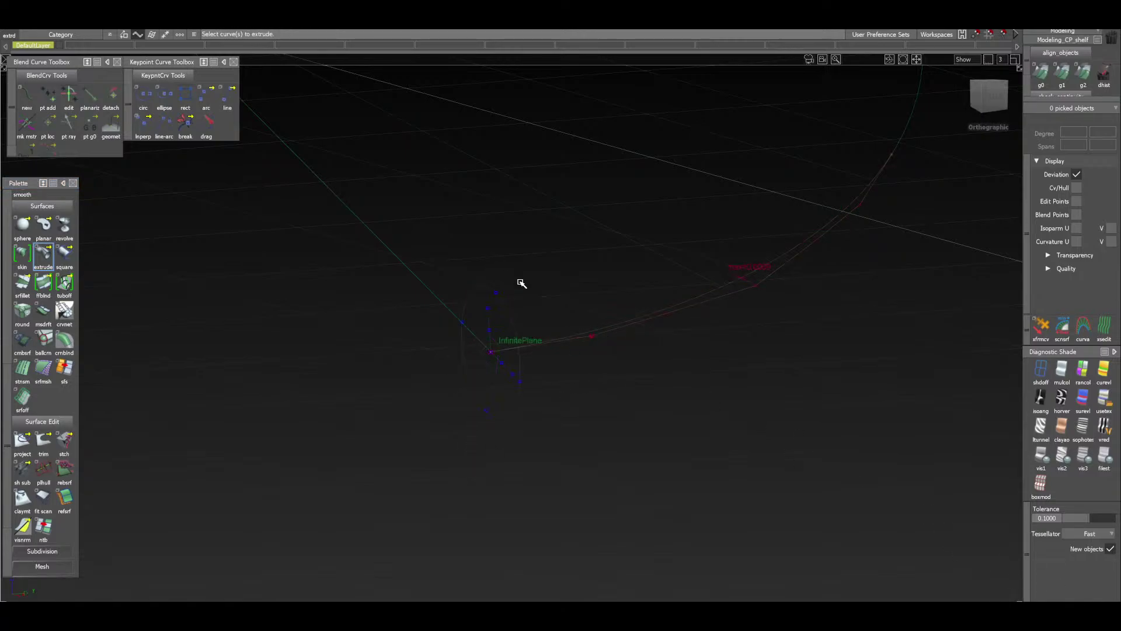
double_click(49, 259)
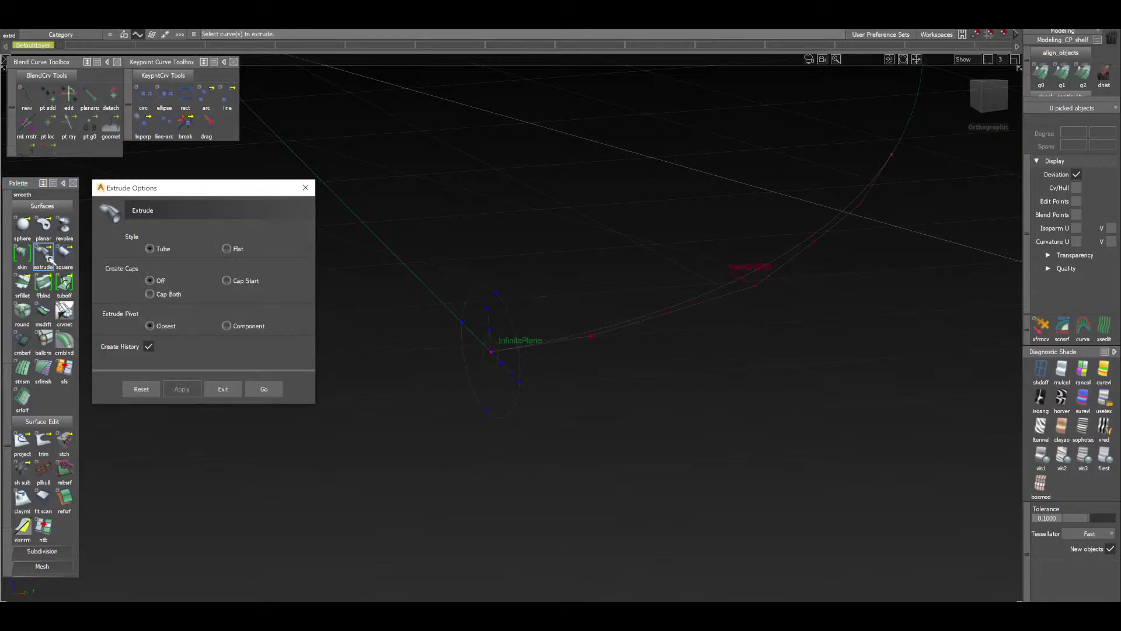
click(225, 390)
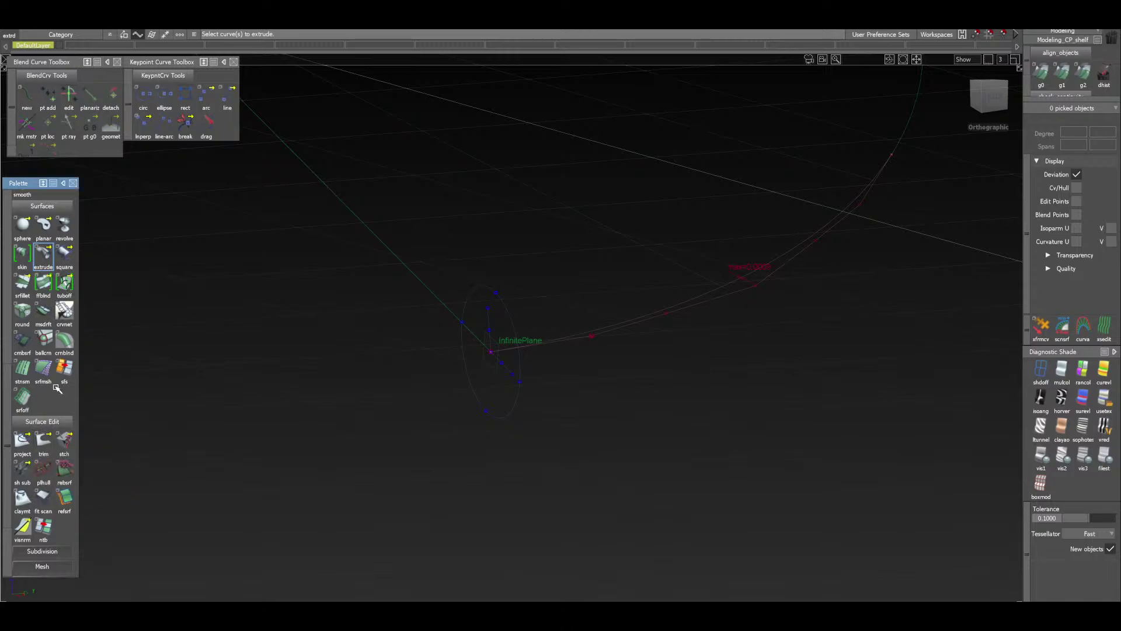
Review the Freeform Blend continuity, shape and flow control options, and close them
click(69, 285)
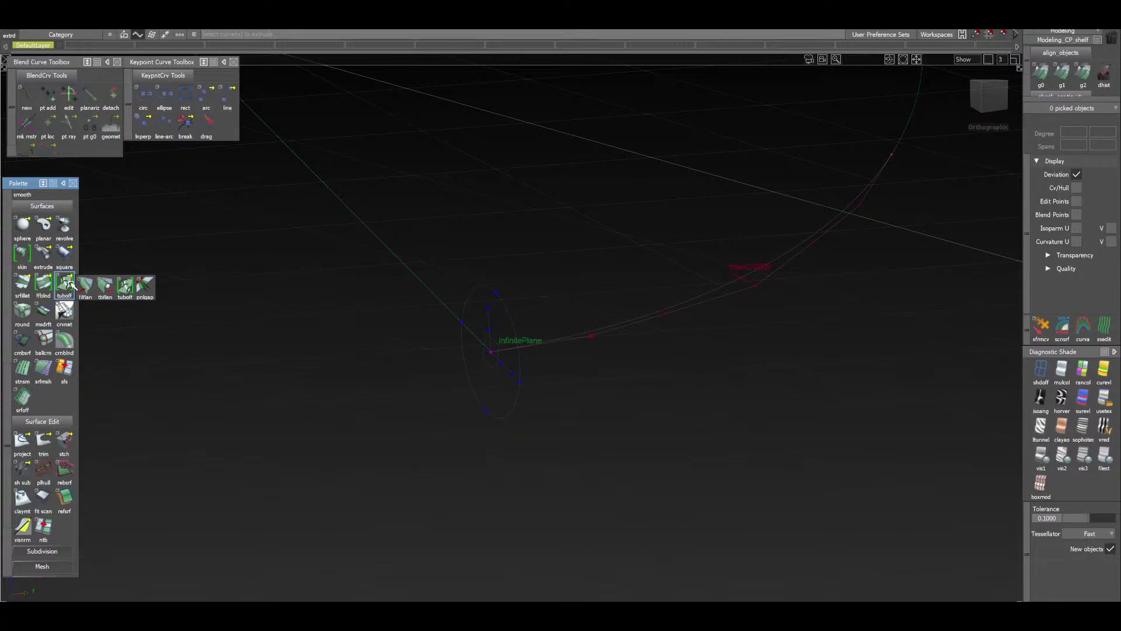
click(37, 291)
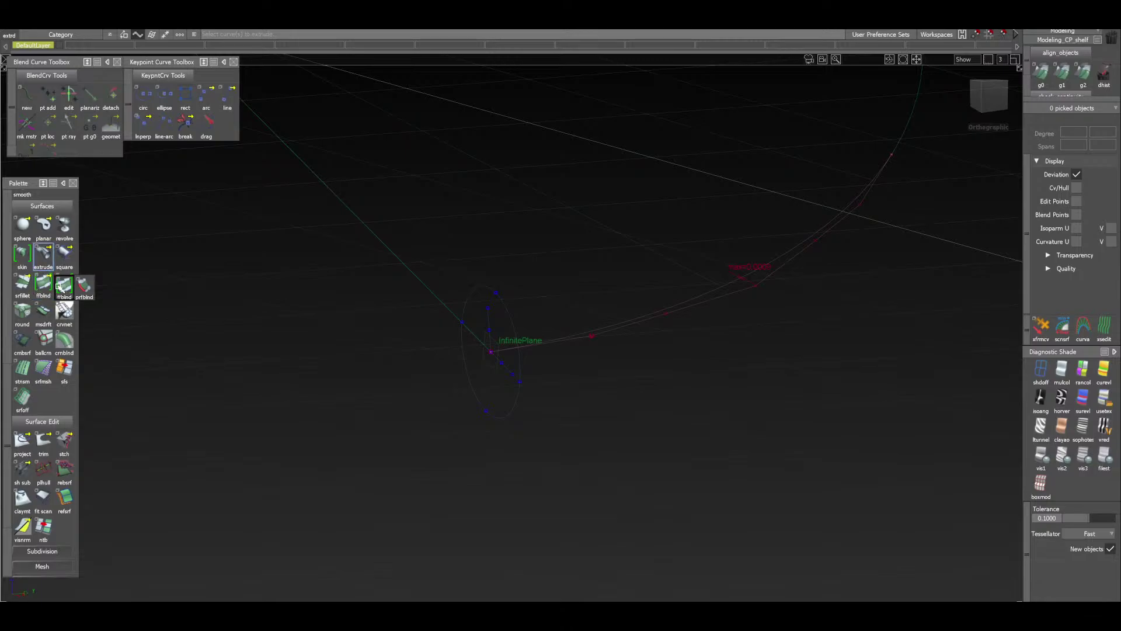
click(49, 290)
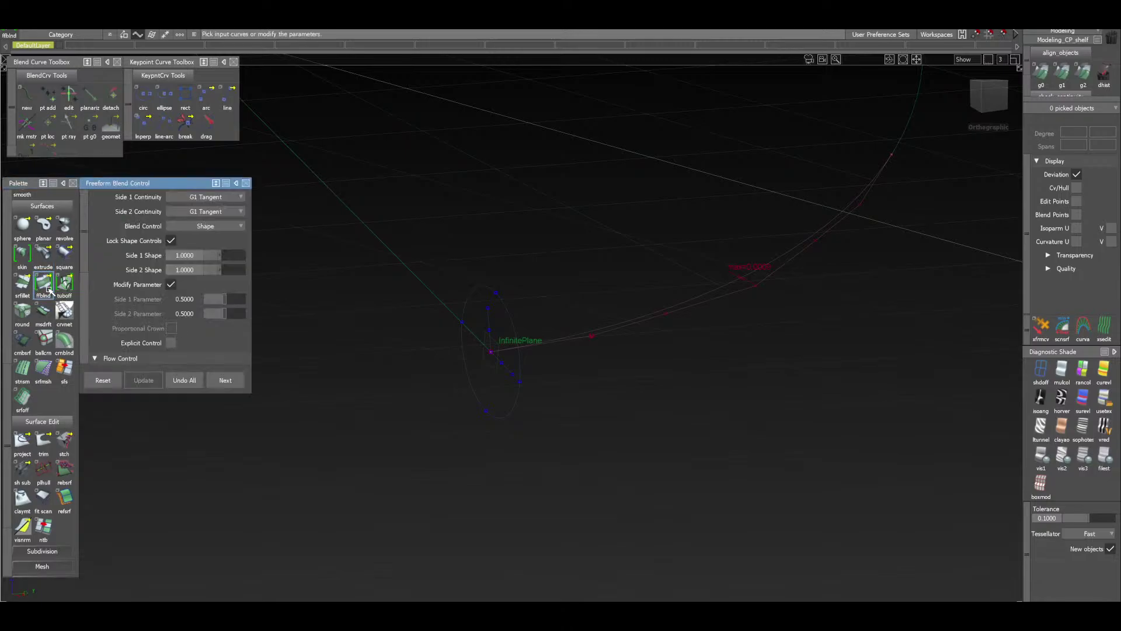
scroll(104, 291, down, 3)
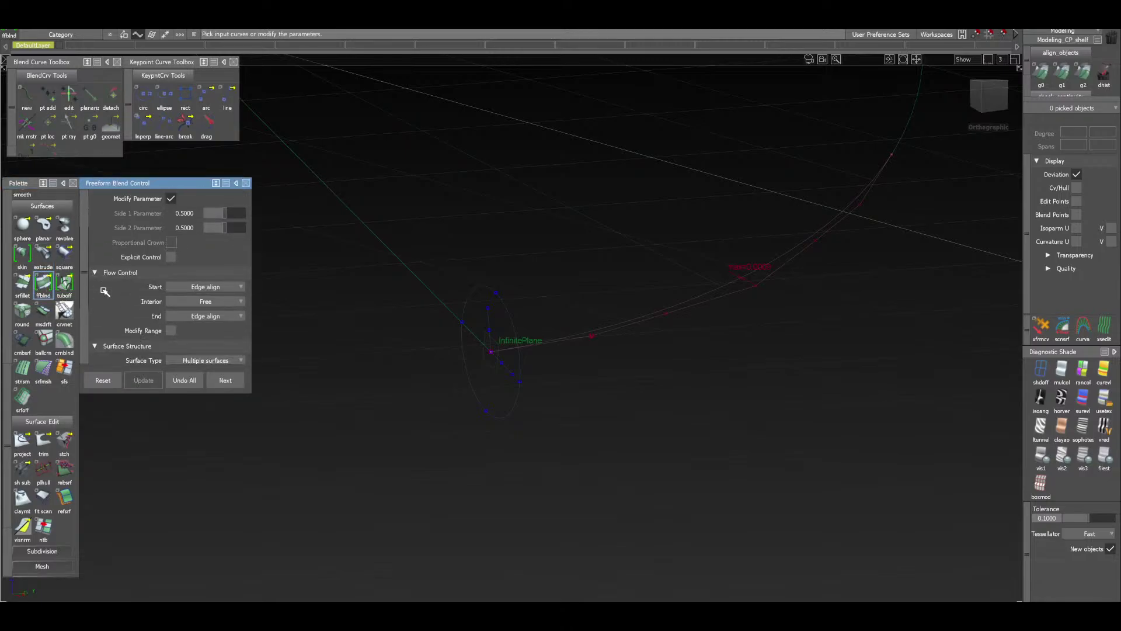
scroll(104, 291, up, 2)
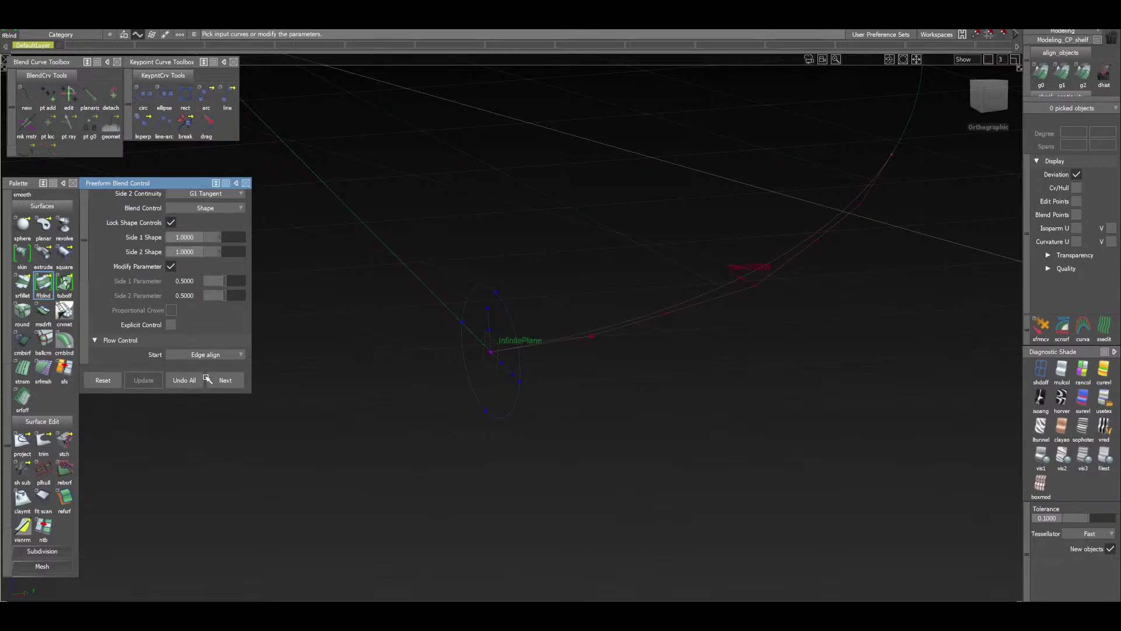
click(245, 184)
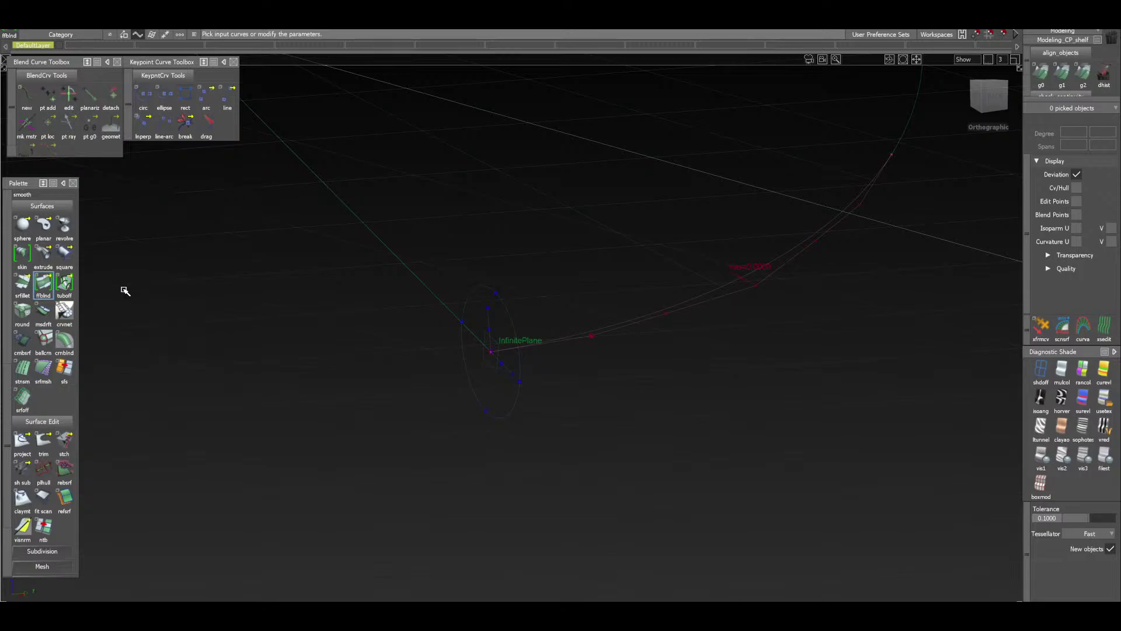
Build a single-surface Tube of radius 25 along the spiral's edge curve with Tubular Offset, and shade it
click(65, 284)
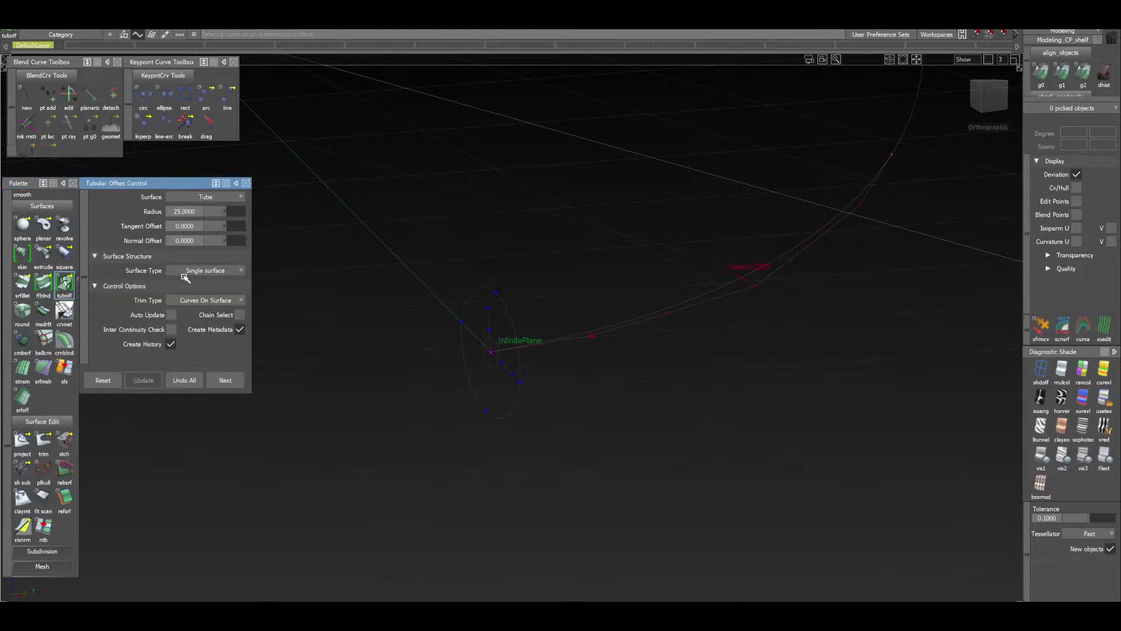
click(199, 197)
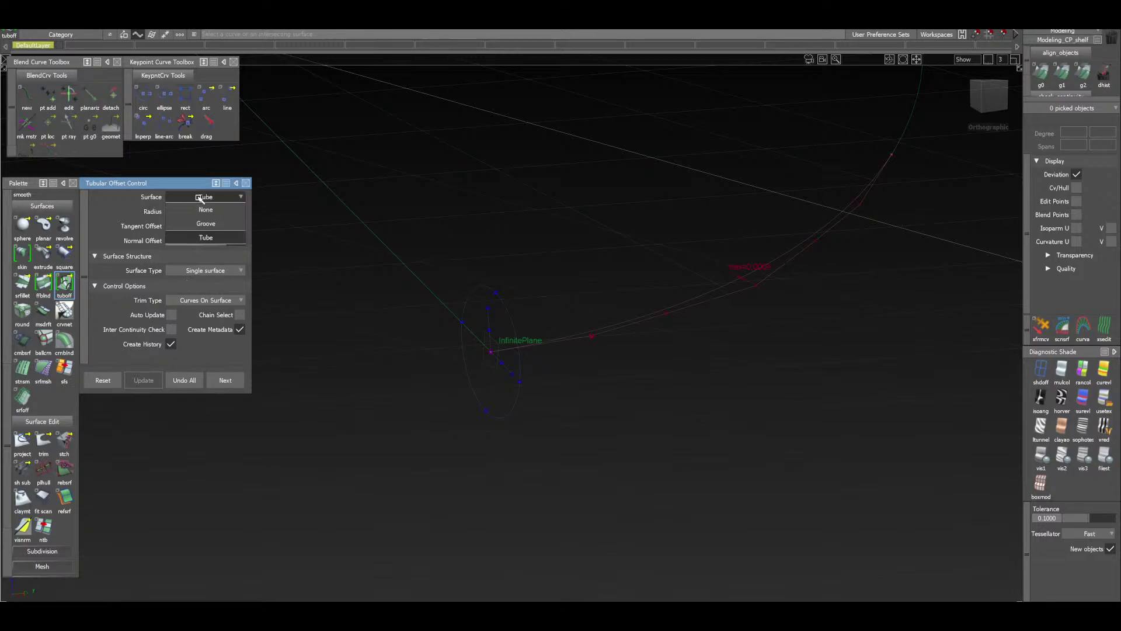
click(206, 237)
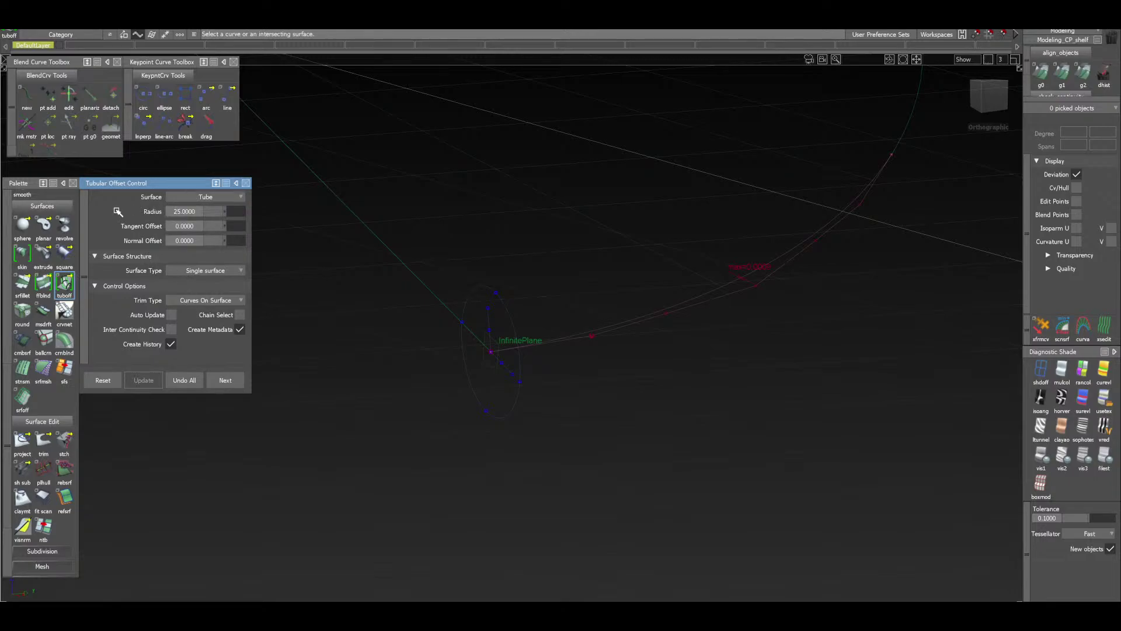
click(552, 344)
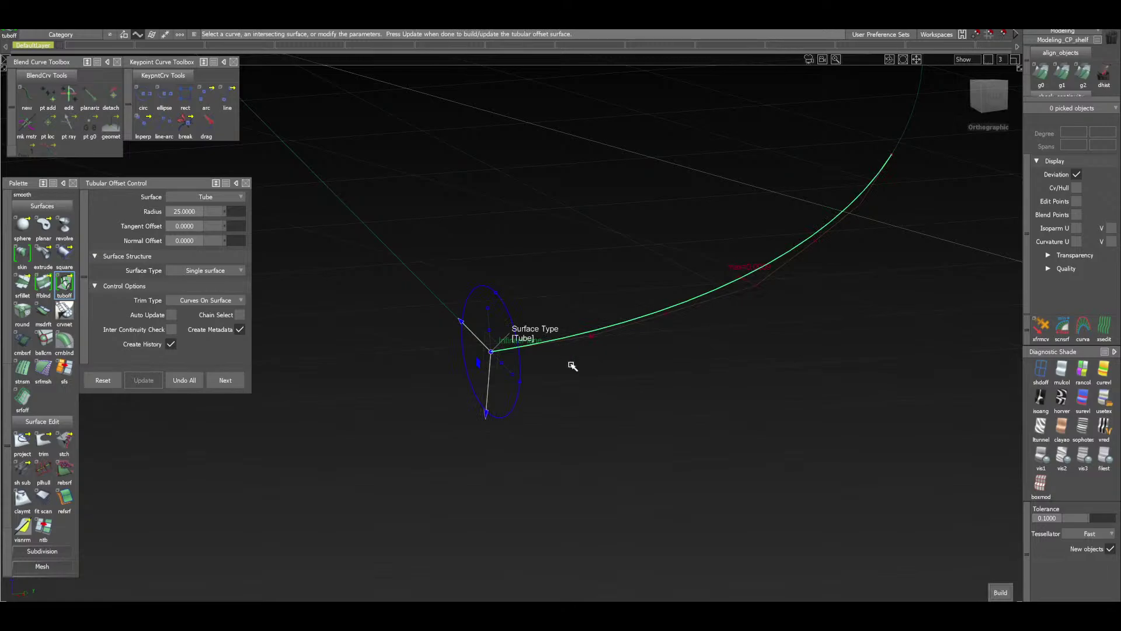
click(1008, 595)
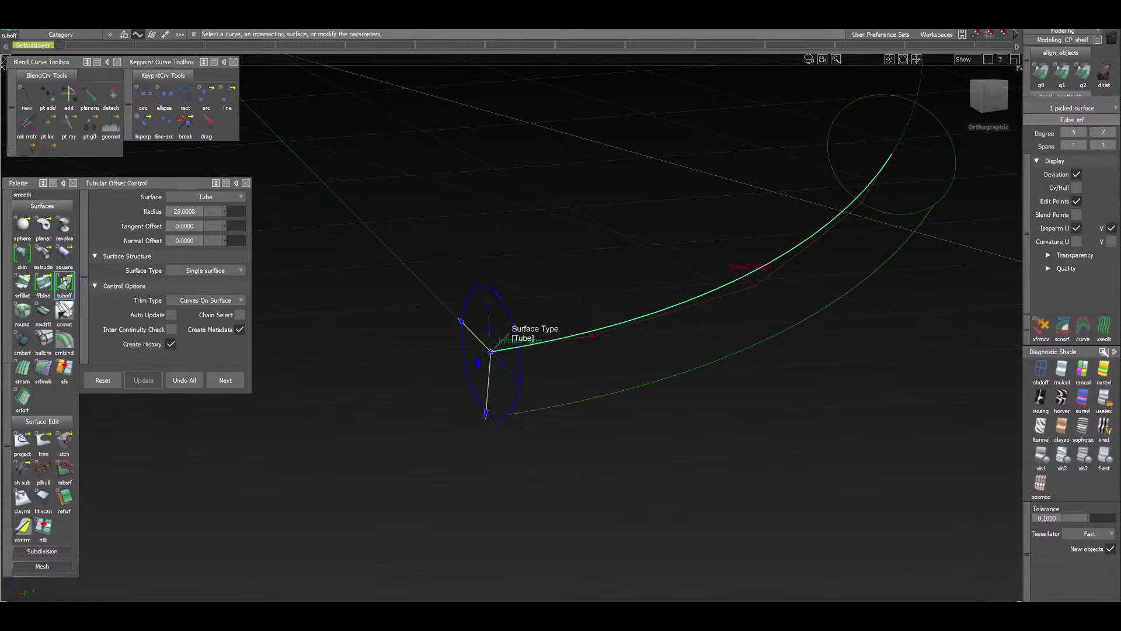
click(1103, 403)
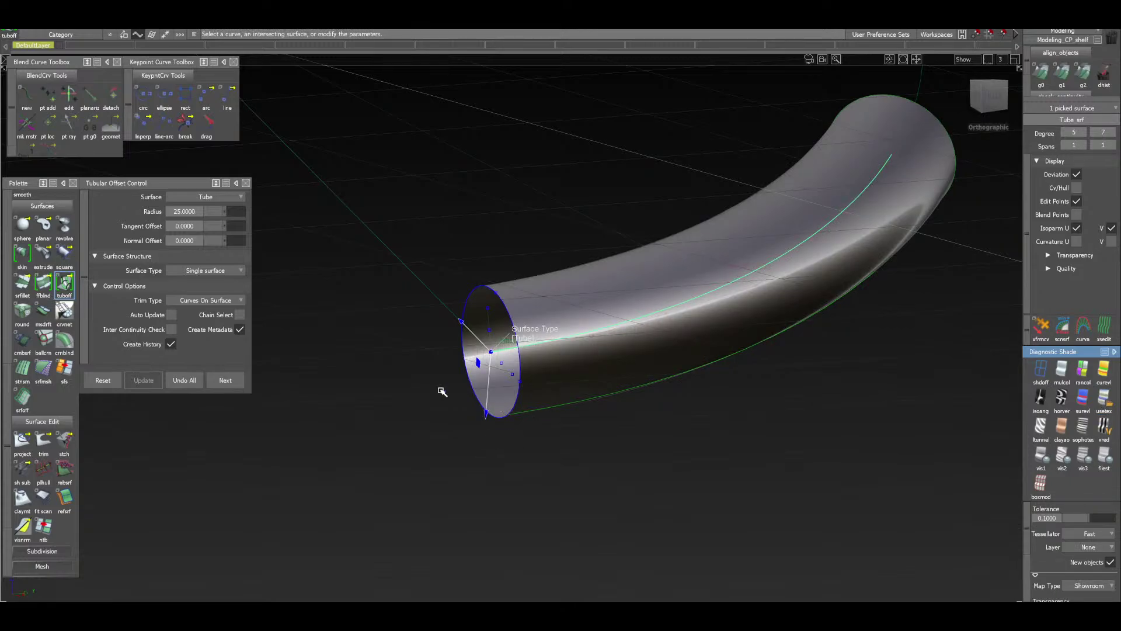
Examine the shaded tube's open end against the keypoint circle from several close-up angles
alt+shift+drag(445, 383, 586, 416)
alt+shift+right_drag(586, 415, 548, 345)
alt+shift+drag(548, 345, 503, 290)
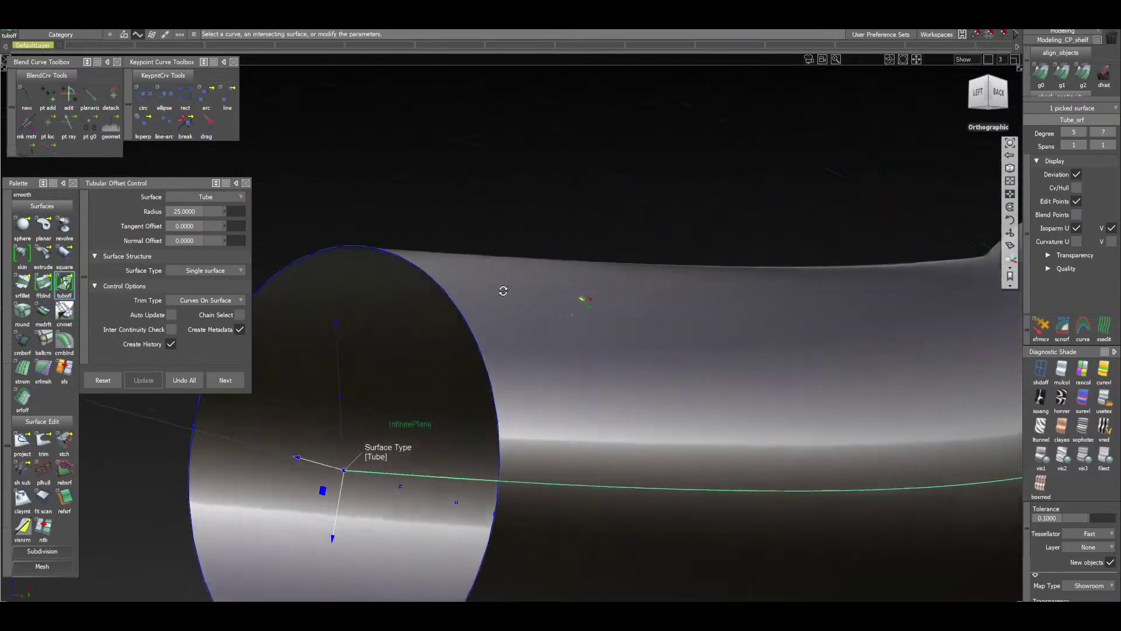
alt+shift+middle_drag(513, 365, 656, 300)
alt+shift+click(654, 302)
alt+shift+drag(690, 386, 663, 483)
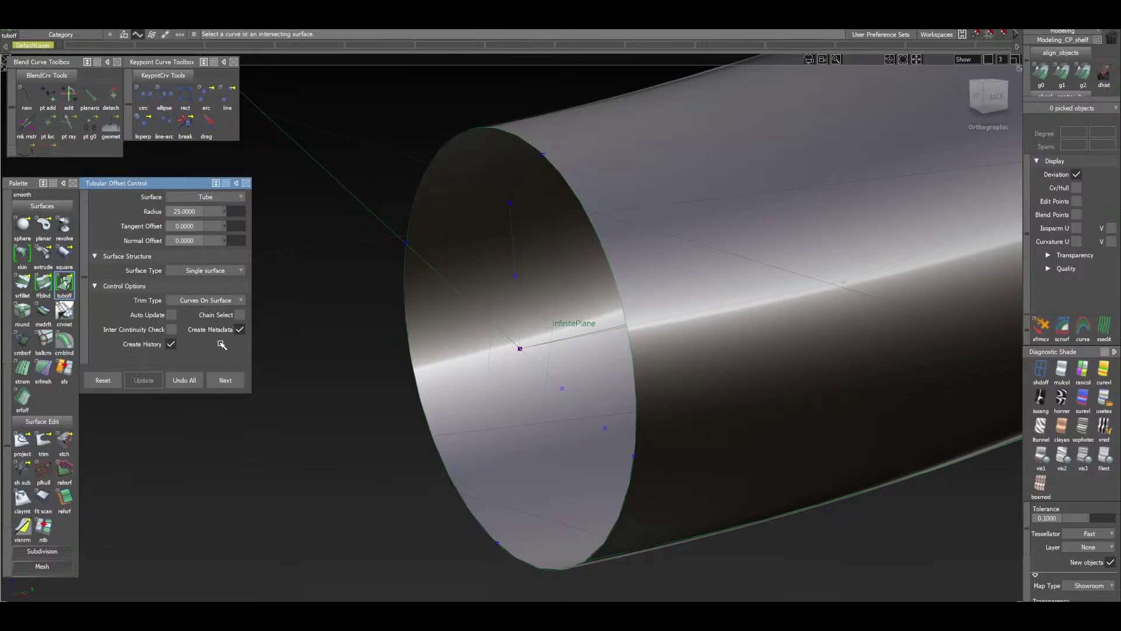
Open the Profile tool and review its available profile orientation choices
click(46, 261)
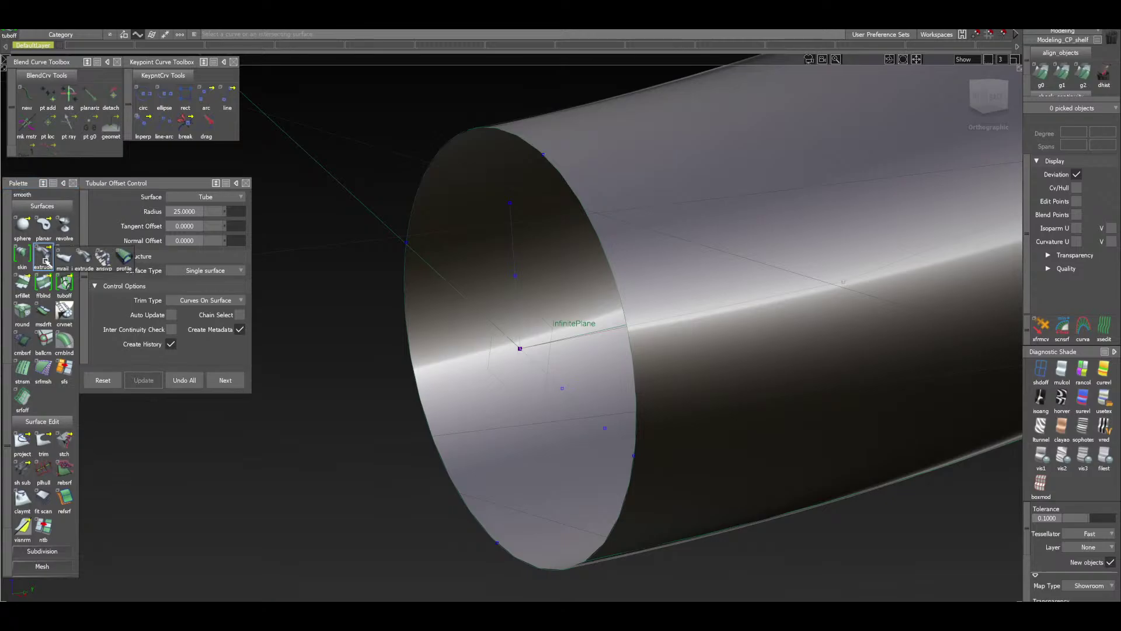
click(122, 261)
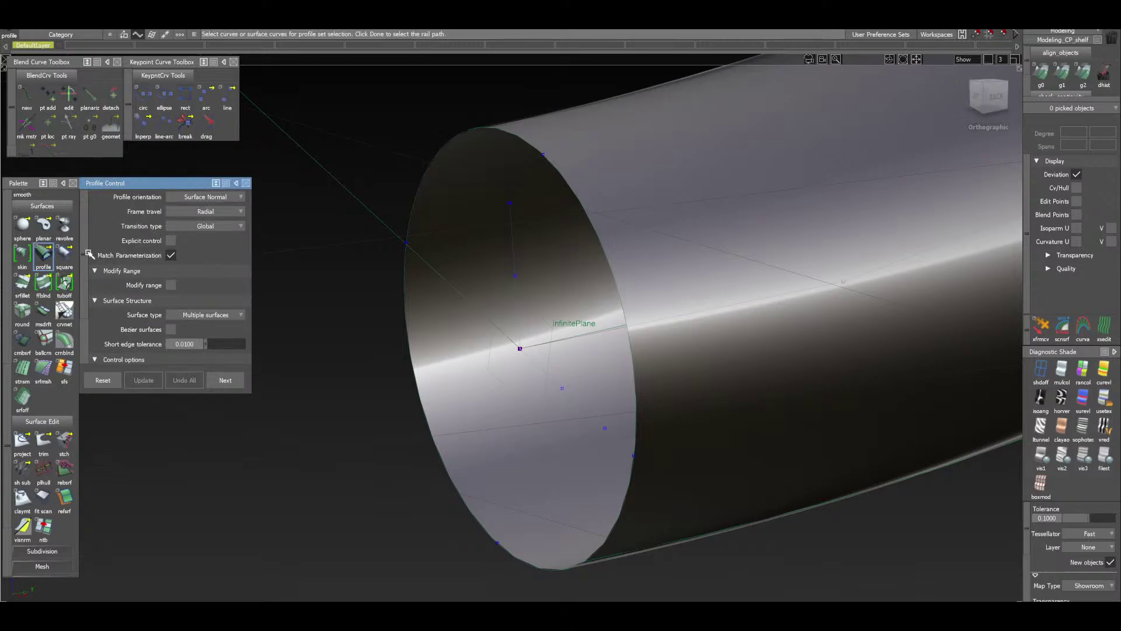
click(226, 197)
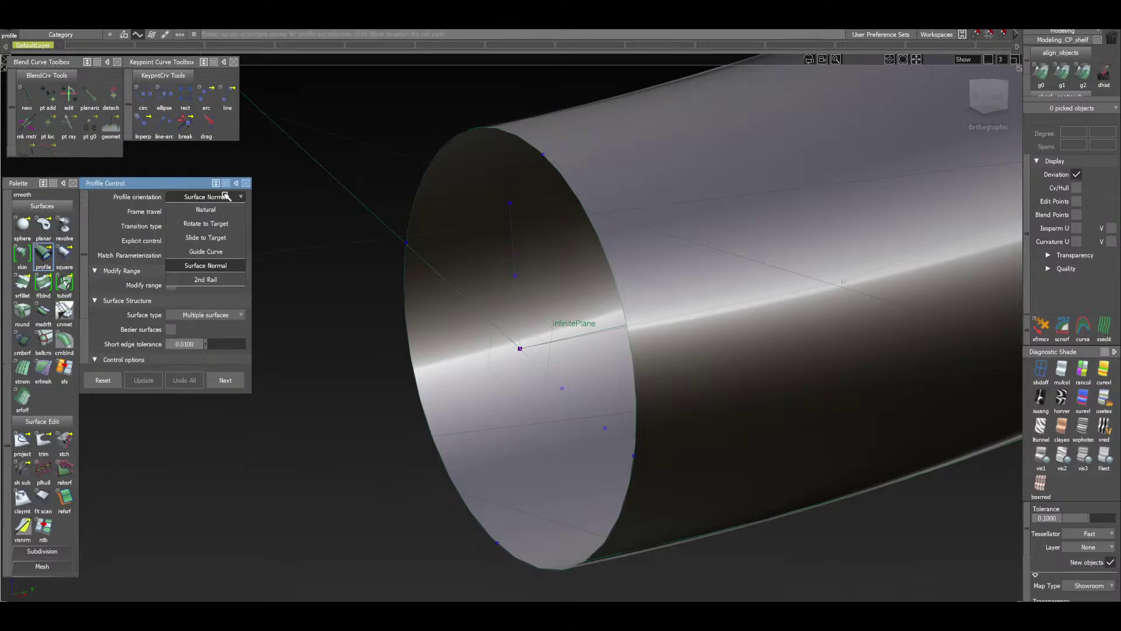
click(226, 197)
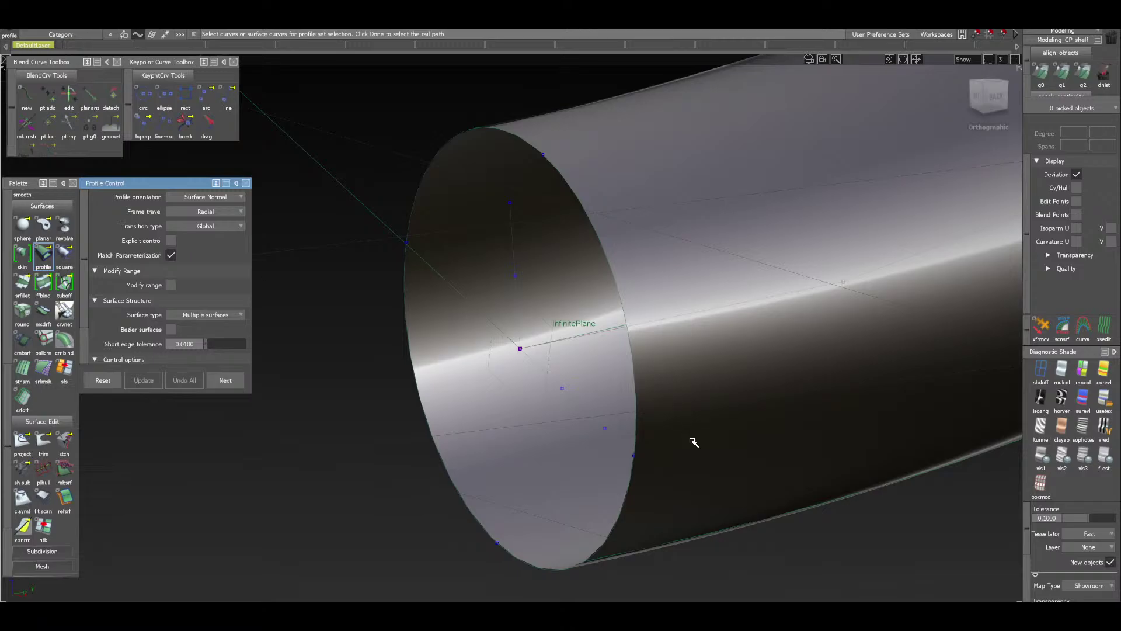
Reopen the tube's tubular offset settings and undo the tube surface
ctrl+shift+drag(694, 443, 731, 433)
click(762, 462)
click(195, 388)
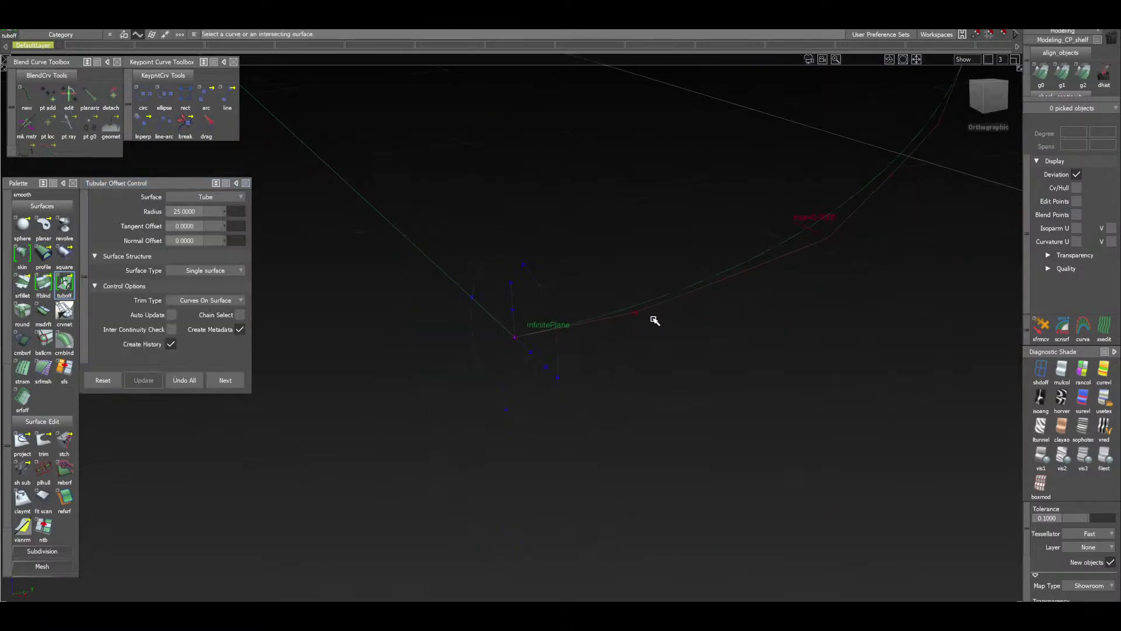
Build the radius 25 tube along the spiral's edge curve again, and undo it
scroll(638, 322, down, 2)
click(689, 290)
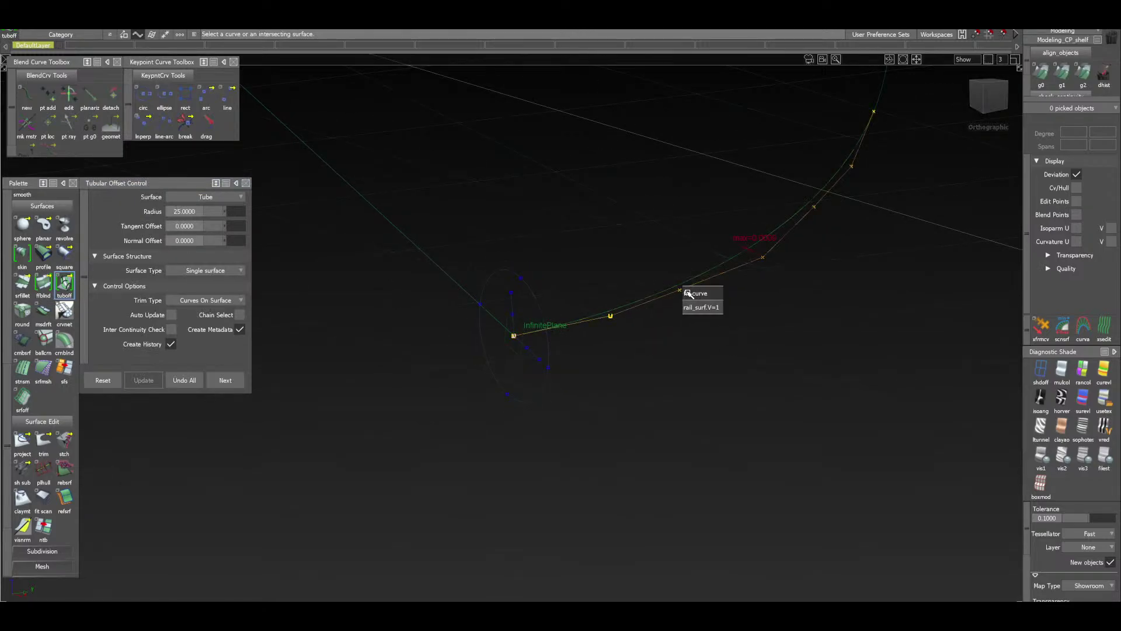
click(1000, 592)
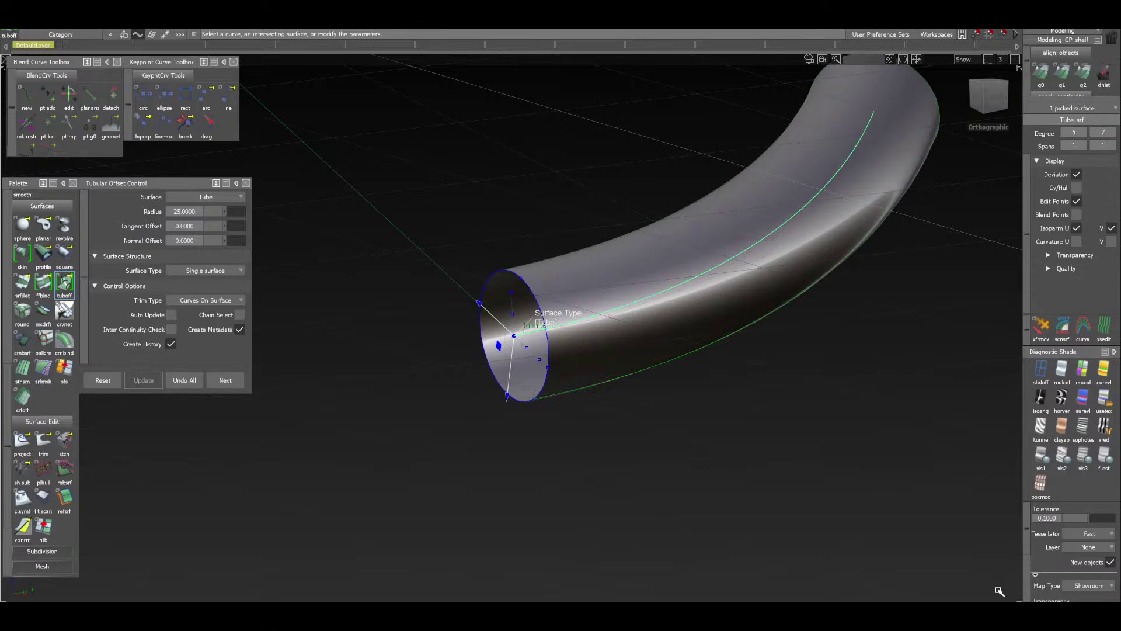
click(186, 382)
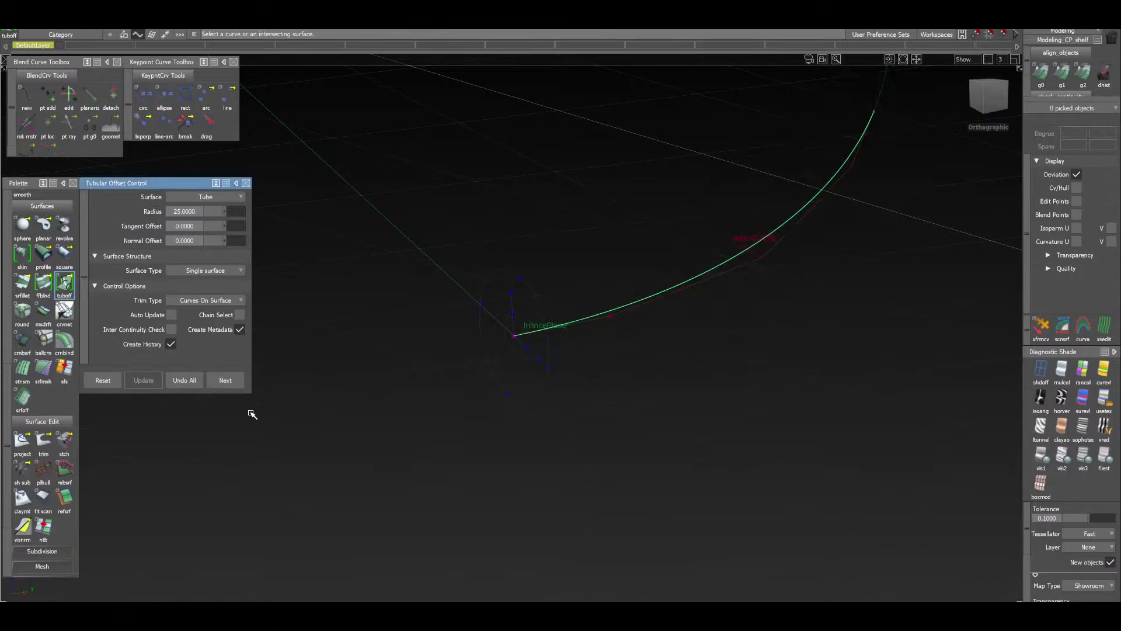
Close the tubular offset settings and set up the Profile tool with Guide Curve orientation and Single surface type
click(246, 182)
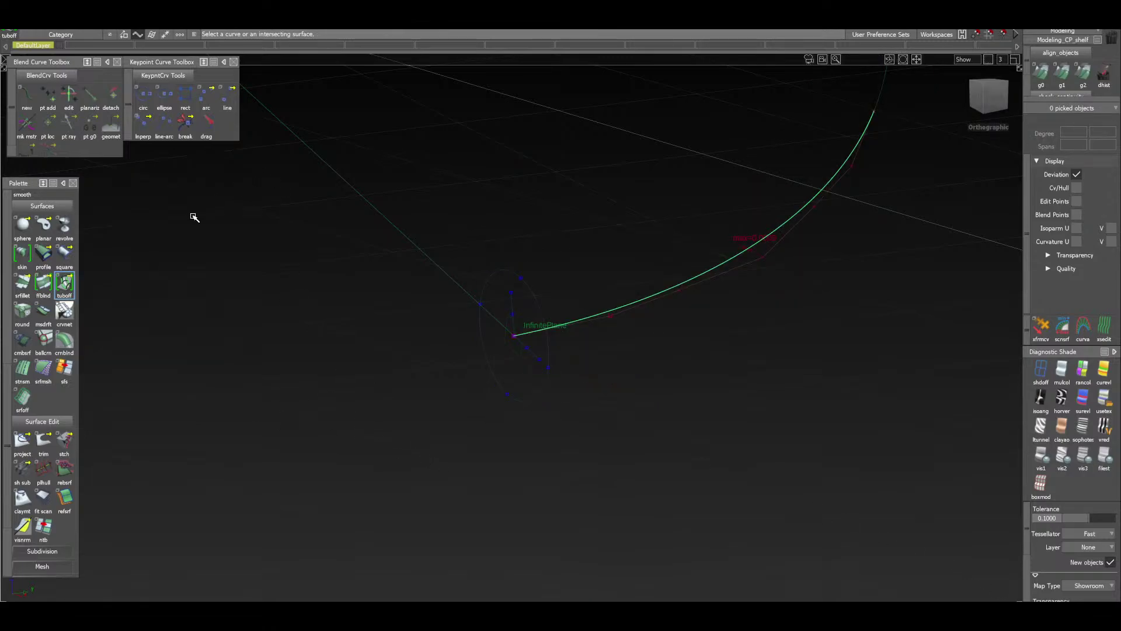
click(49, 262)
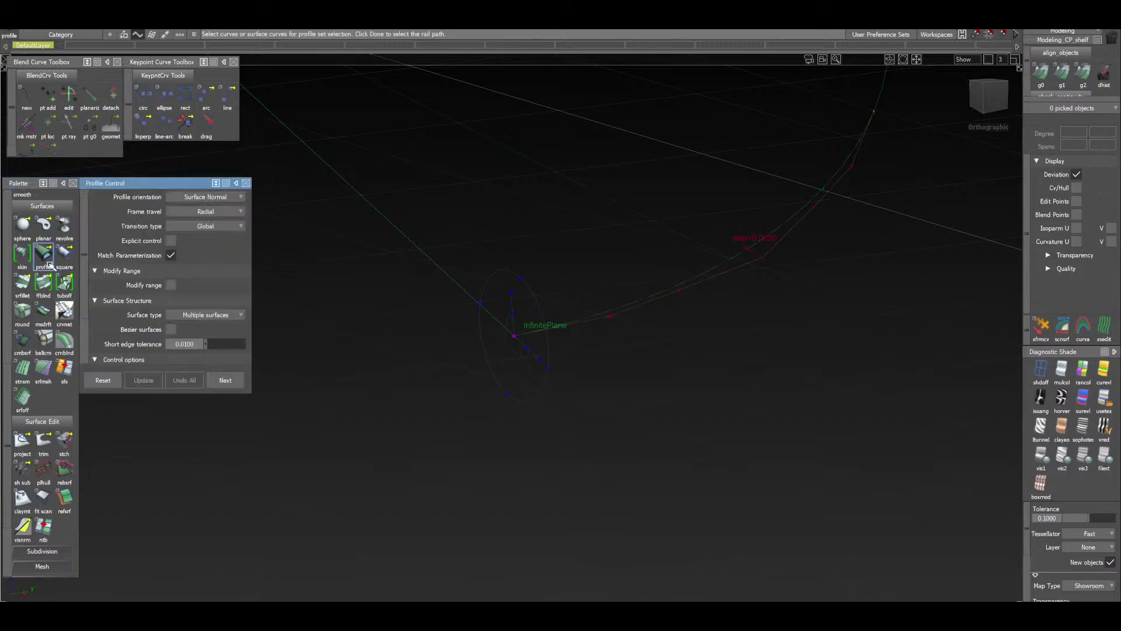
click(218, 199)
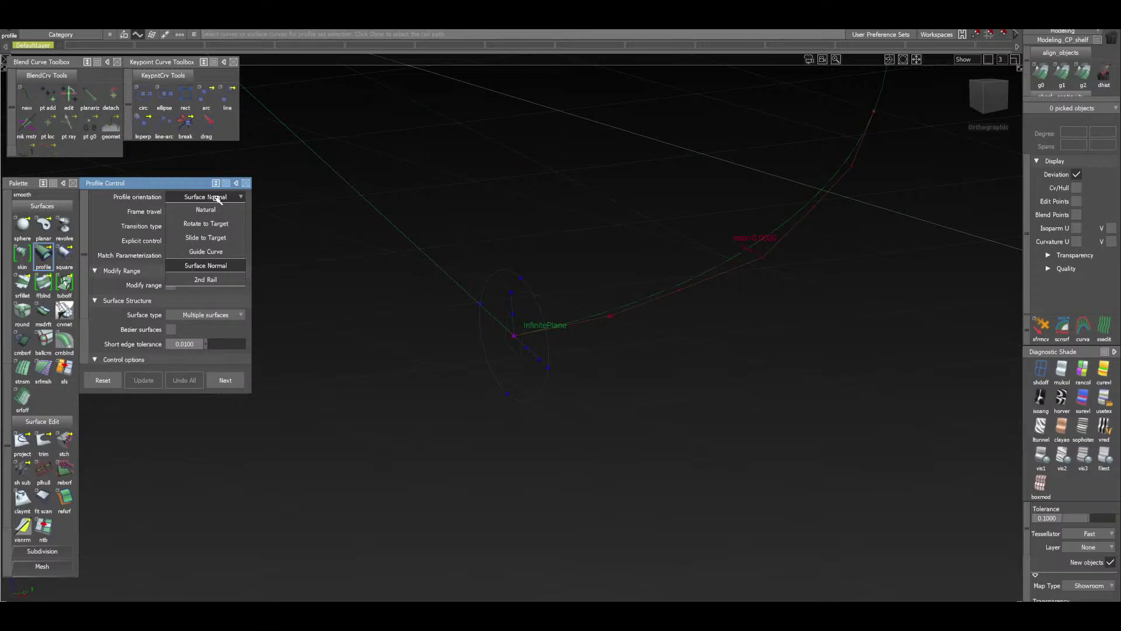
click(206, 251)
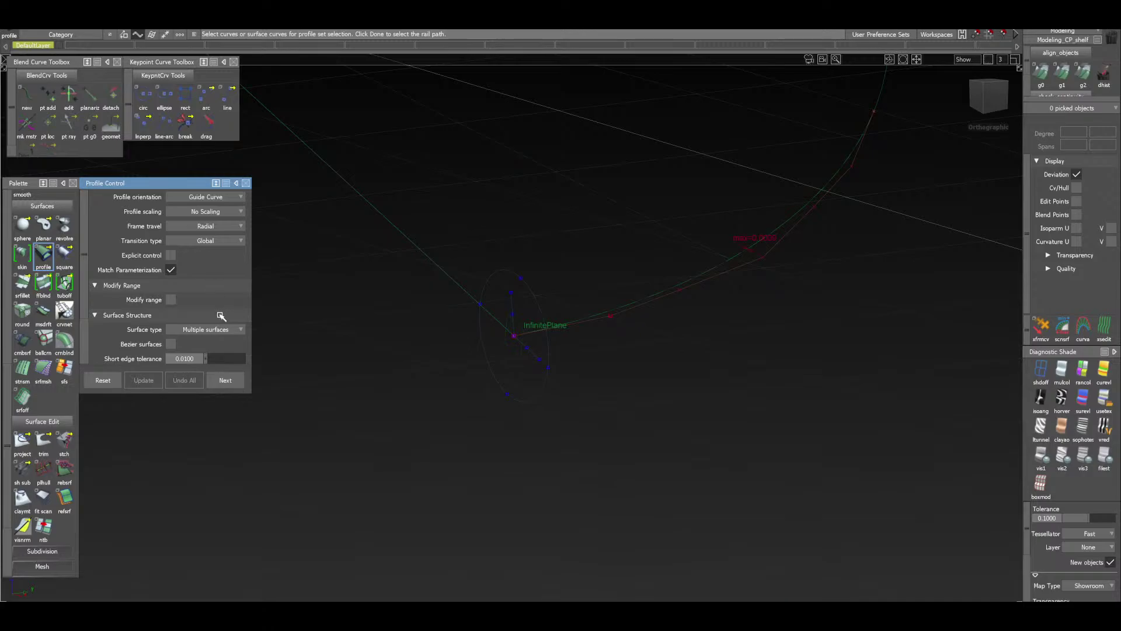
click(225, 330)
click(219, 358)
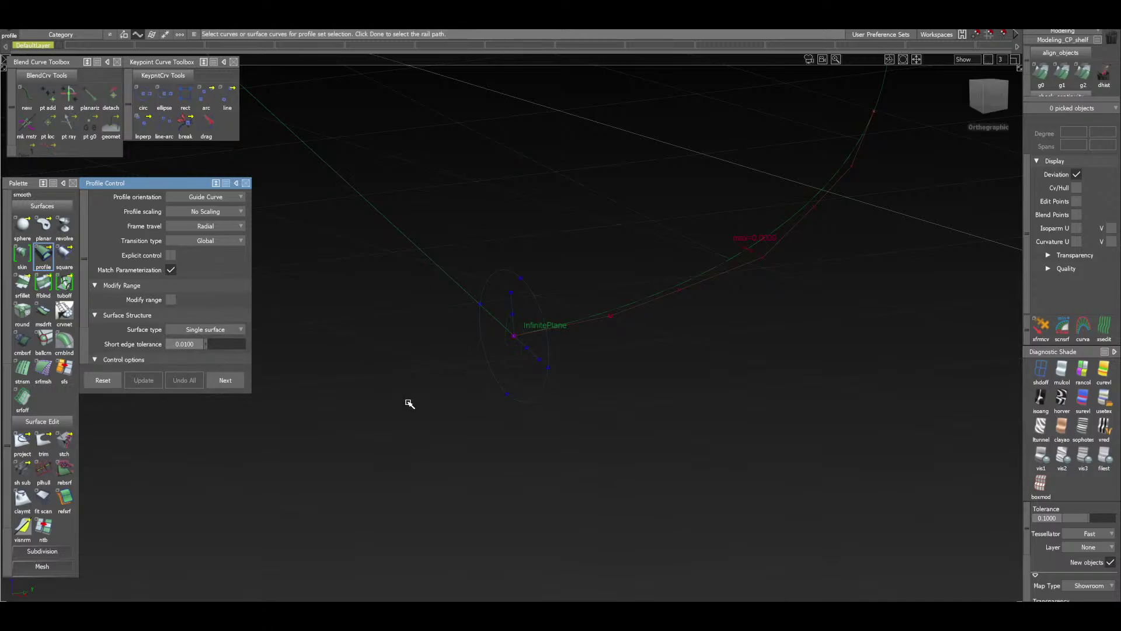
click(531, 399)
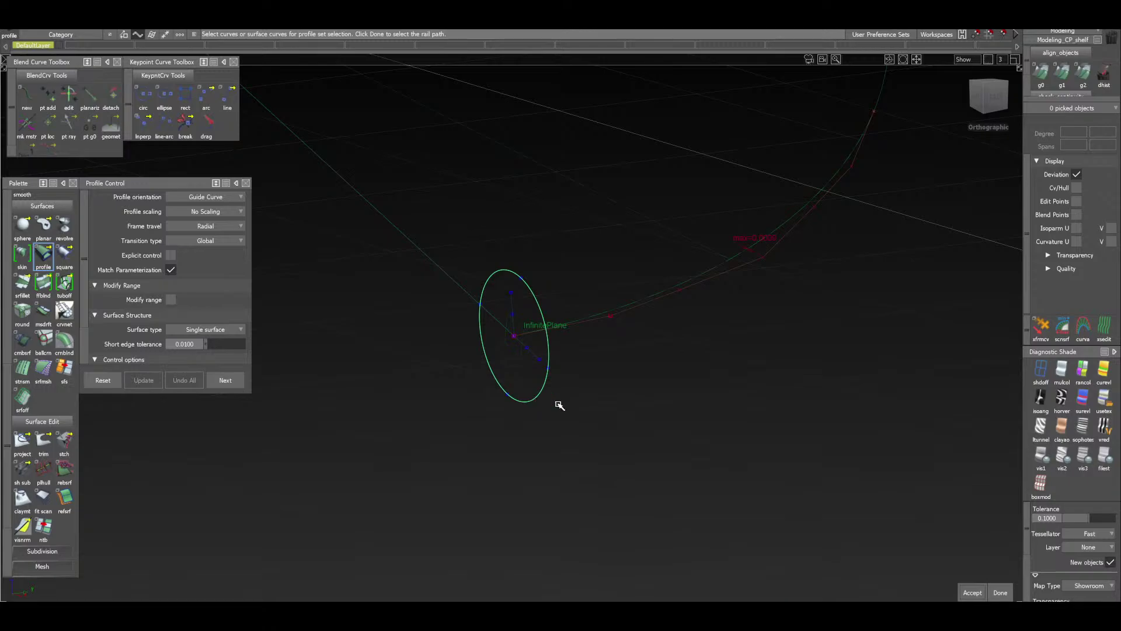
click(969, 592)
click(595, 318)
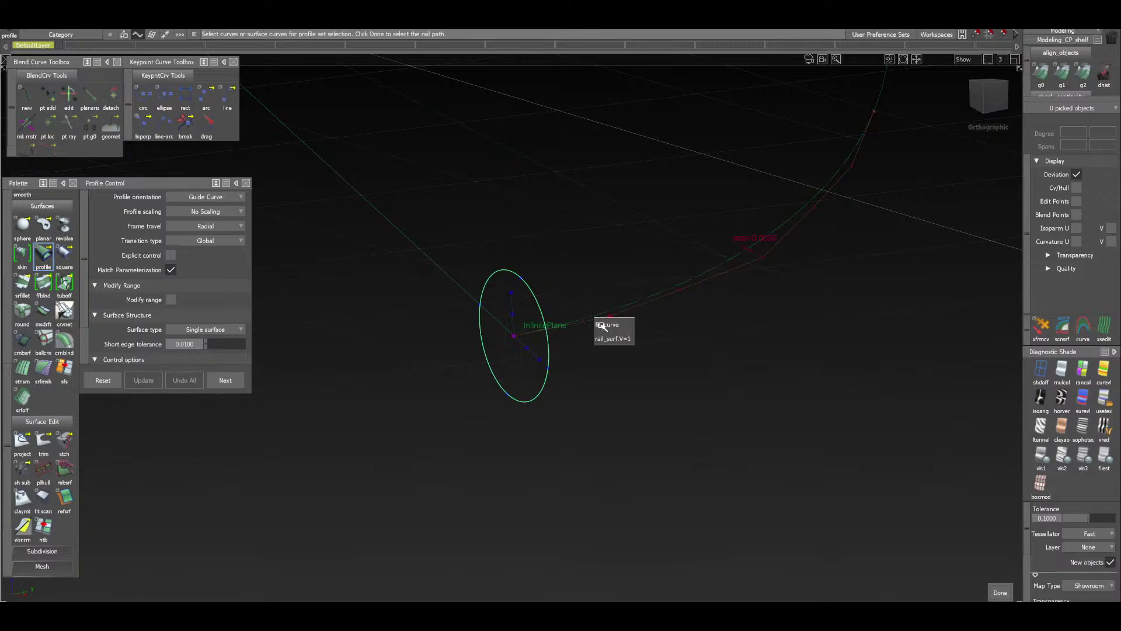
click(602, 324)
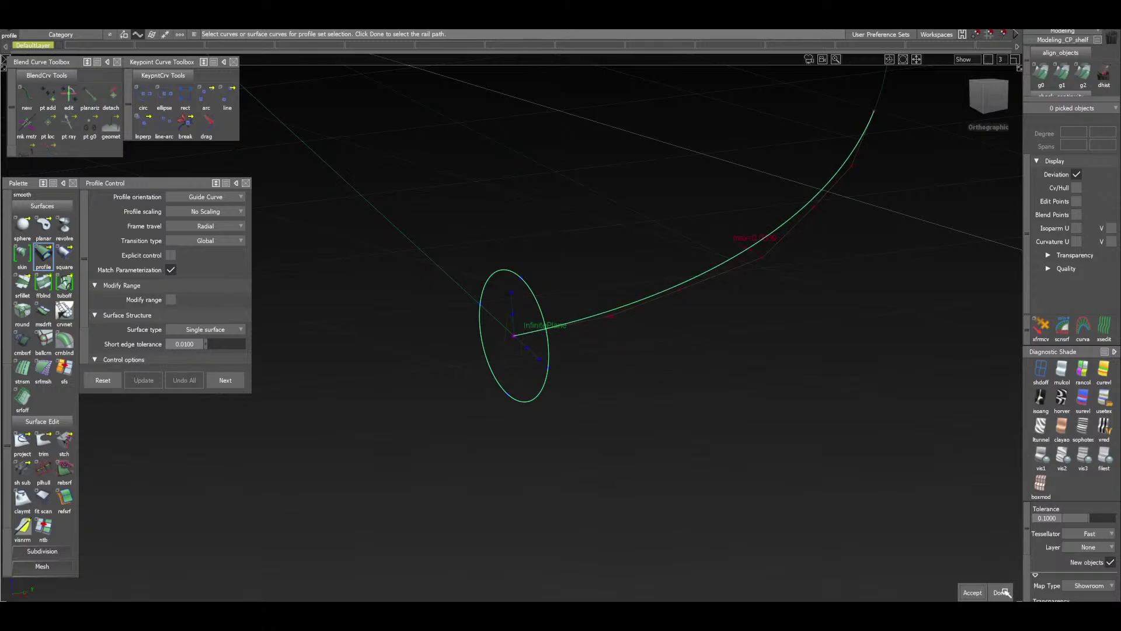
click(1002, 592)
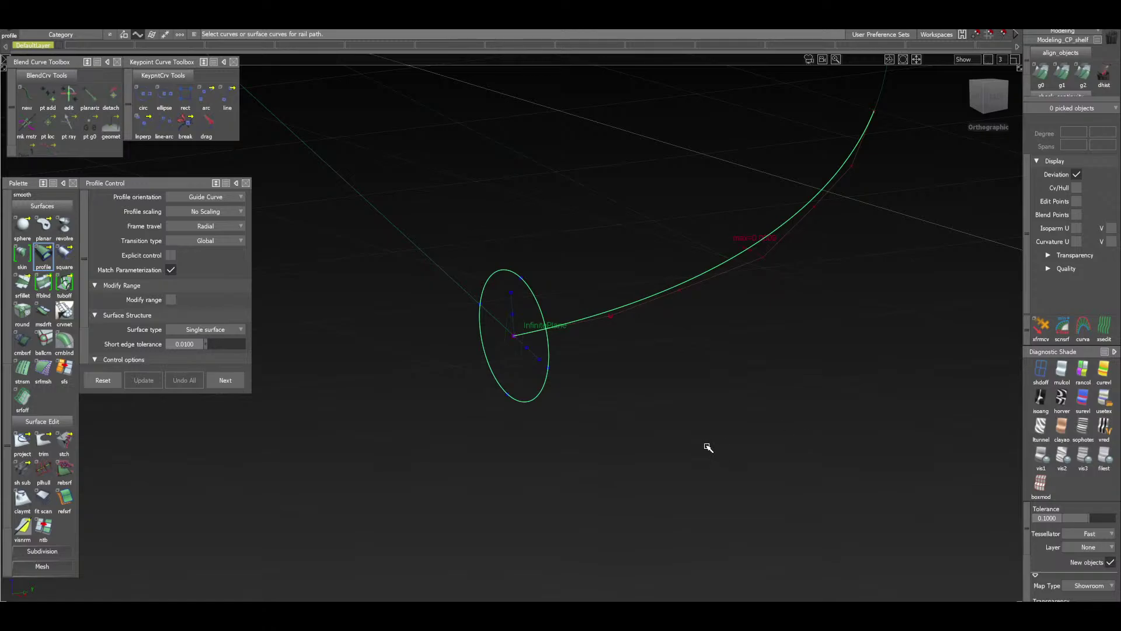
click(658, 368)
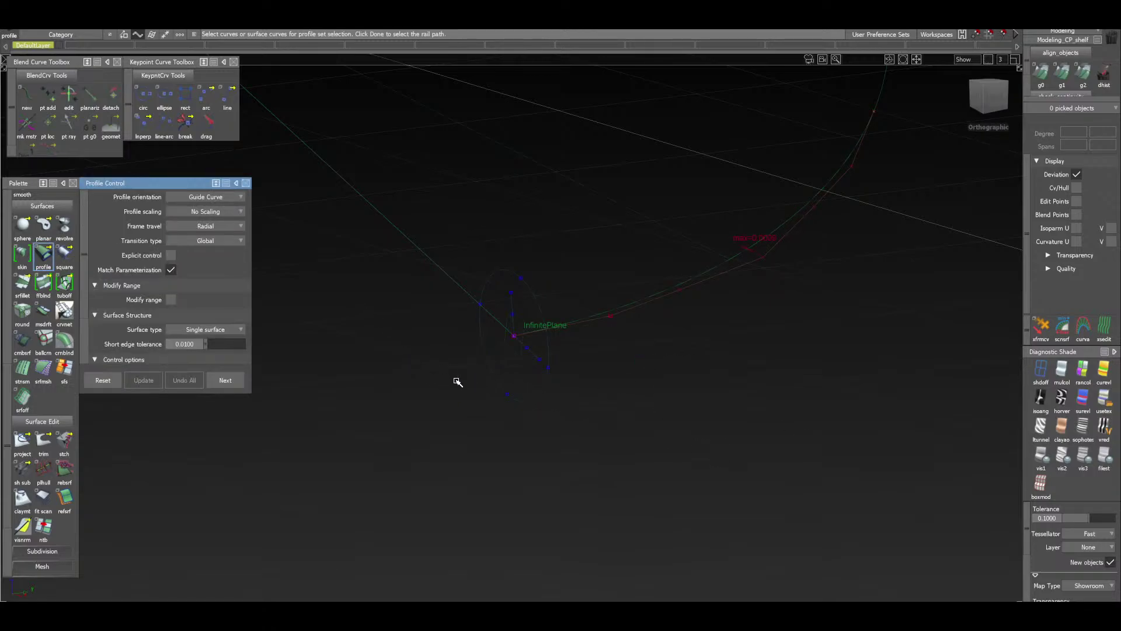
Try to sweep the keypoint circle along the spiral's edge curve using the Guide Curve orientation, and clear the selections
click(542, 395)
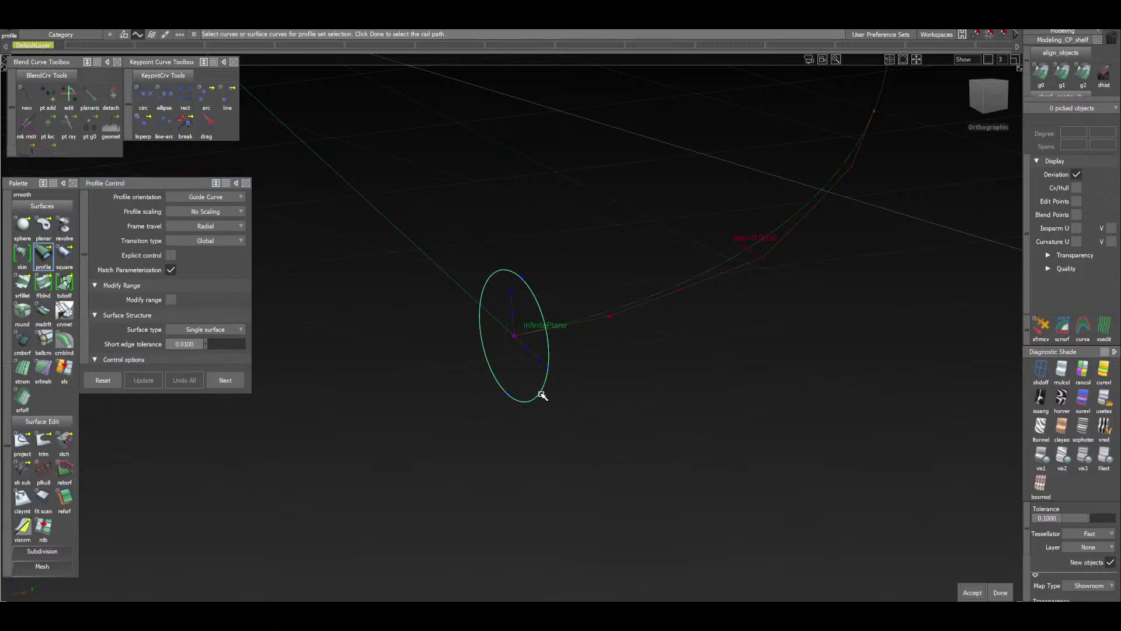
click(1001, 592)
click(590, 320)
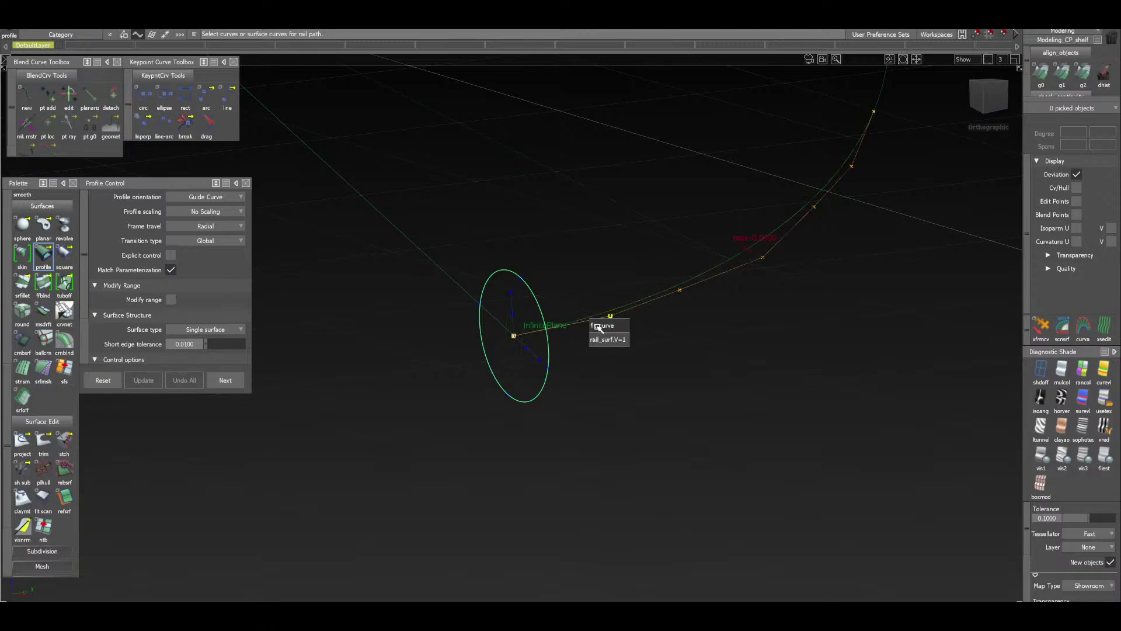
click(600, 327)
click(1006, 593)
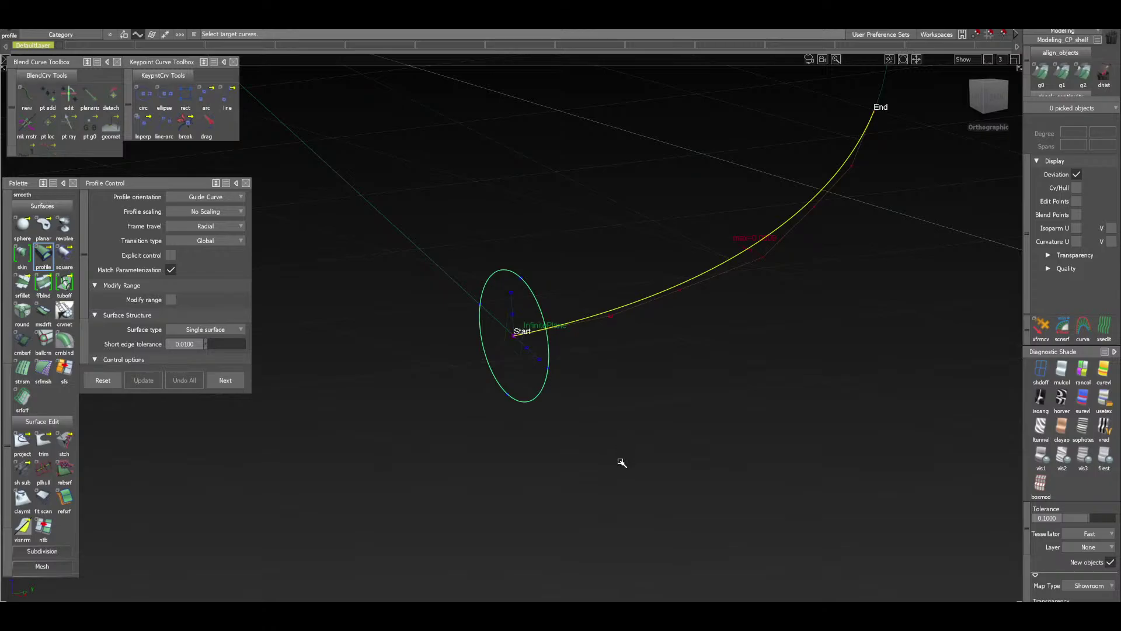
ctrl+shift+drag(618, 445, 597, 321)
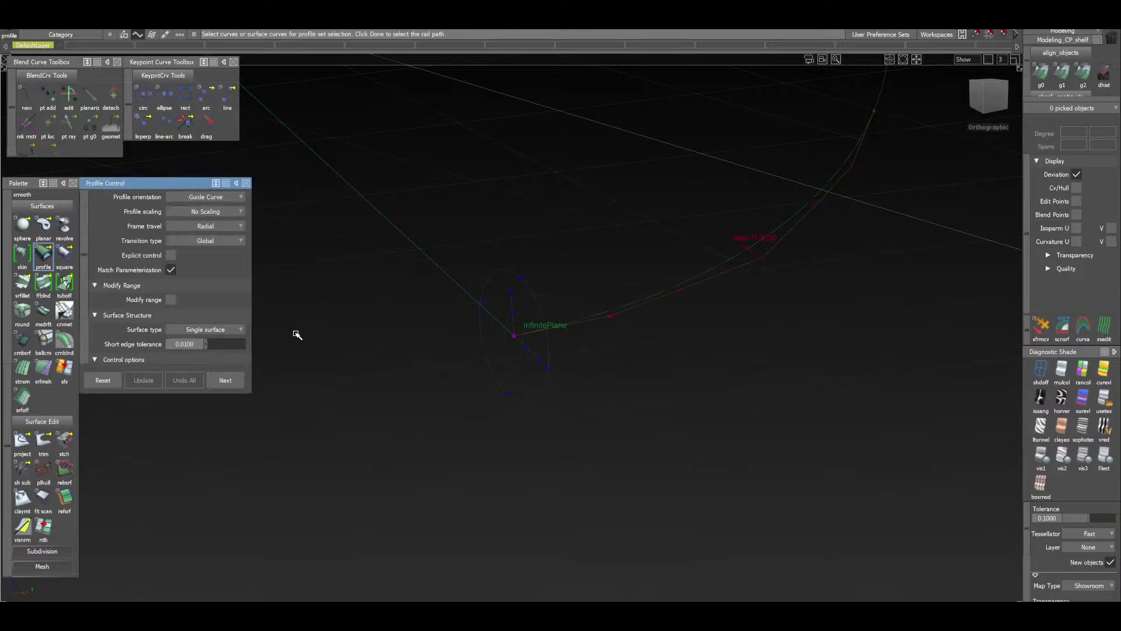
Set the profile orientation to Natural and sweep the keypoint circle along the spiral's edge curve as a single surface
click(219, 199)
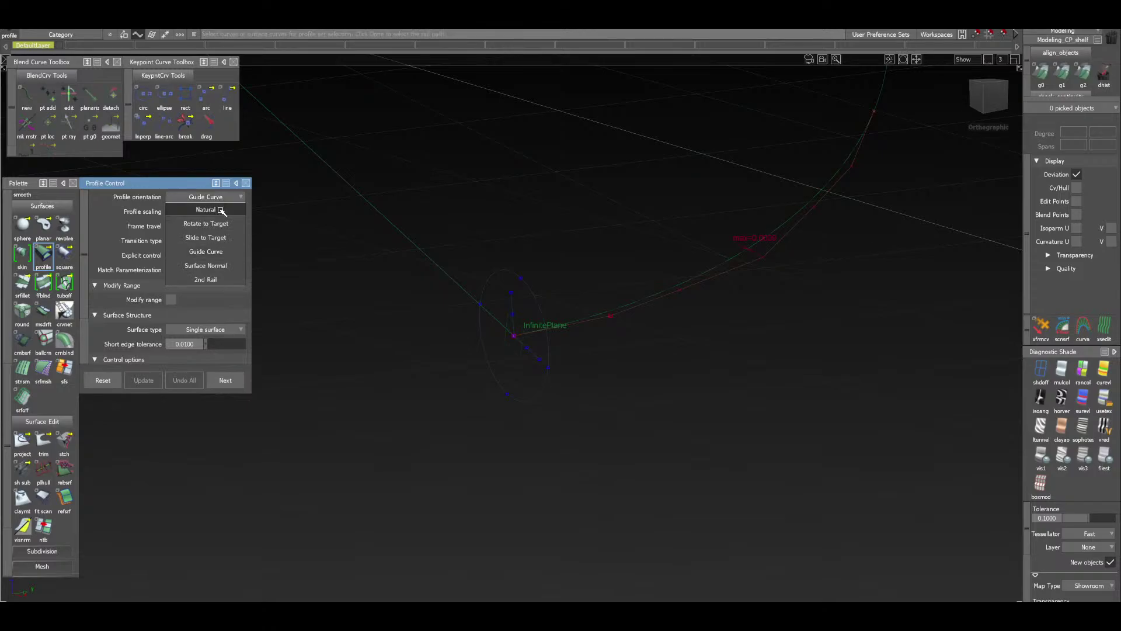
click(206, 209)
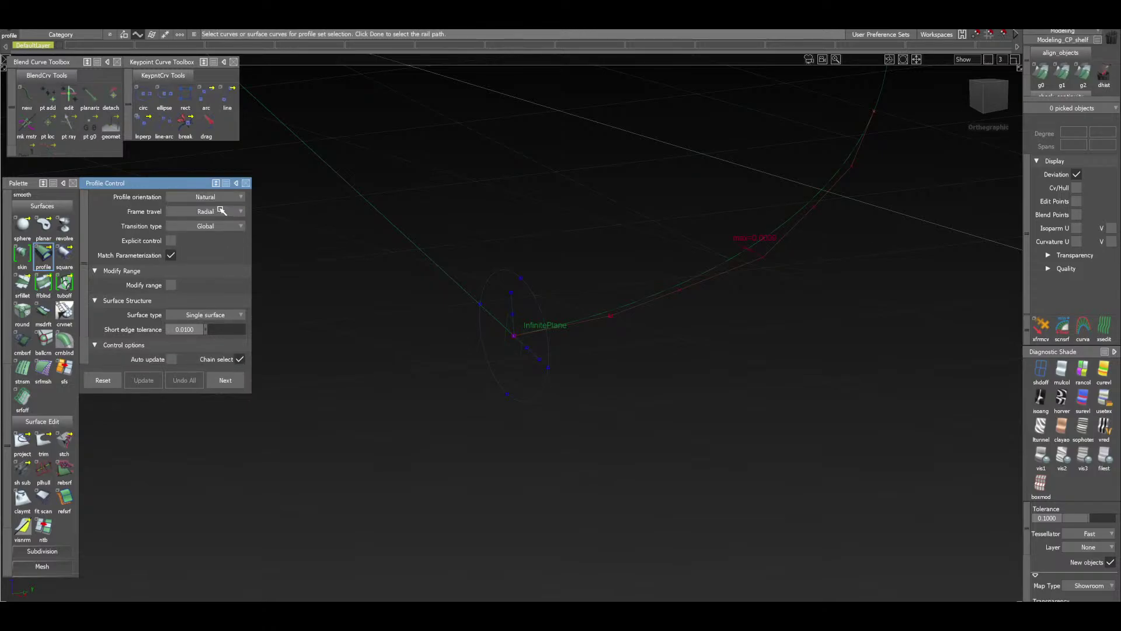
click(538, 400)
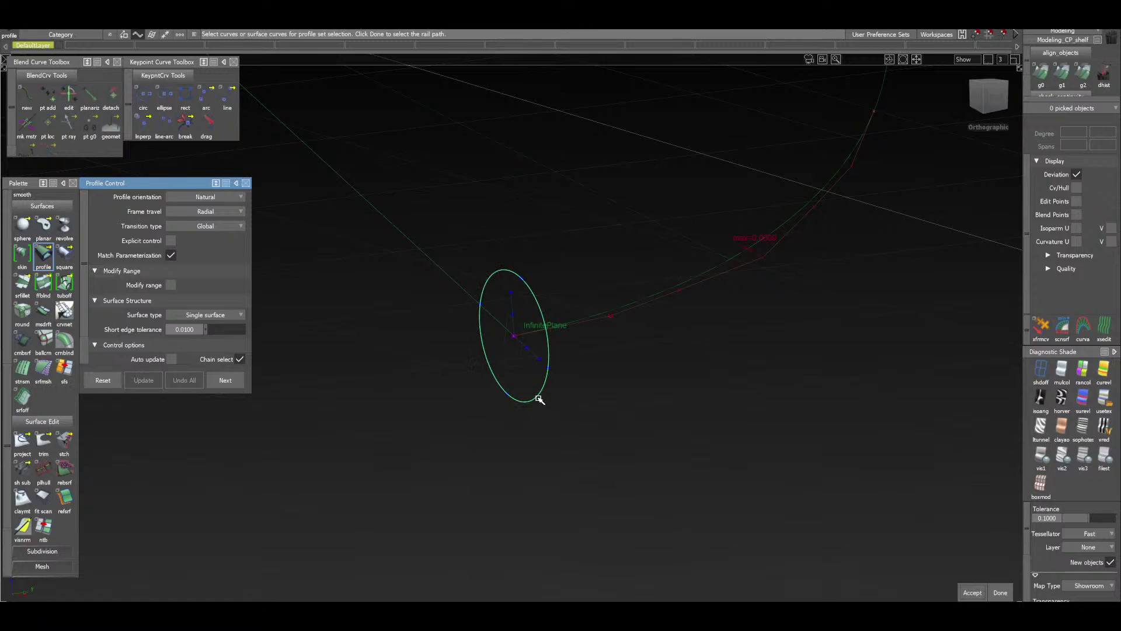
click(609, 317)
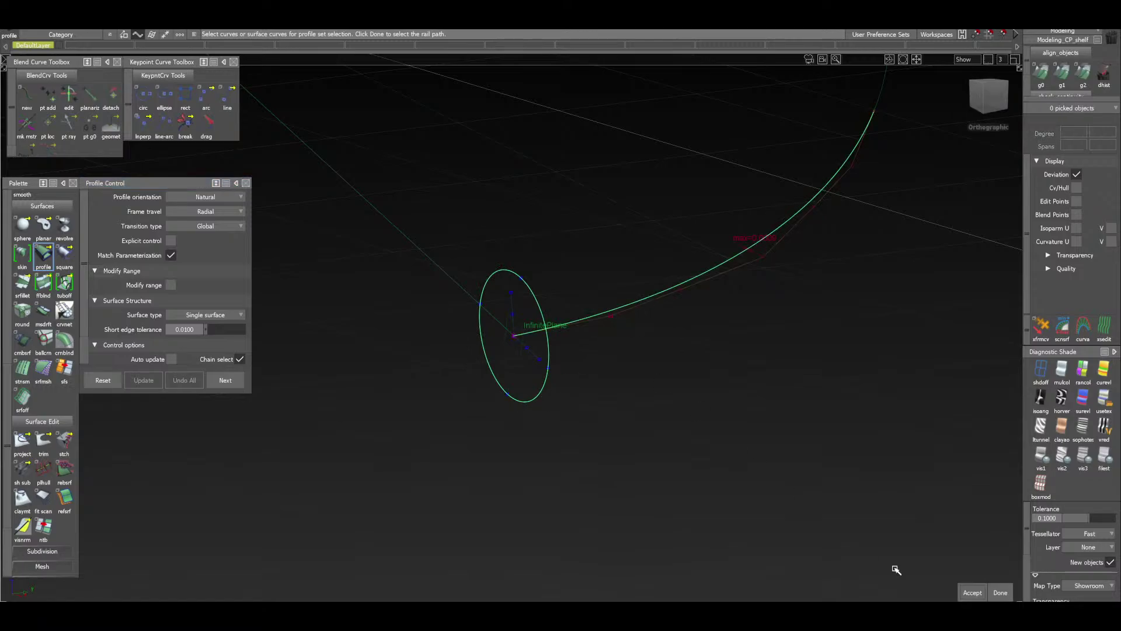
click(1001, 593)
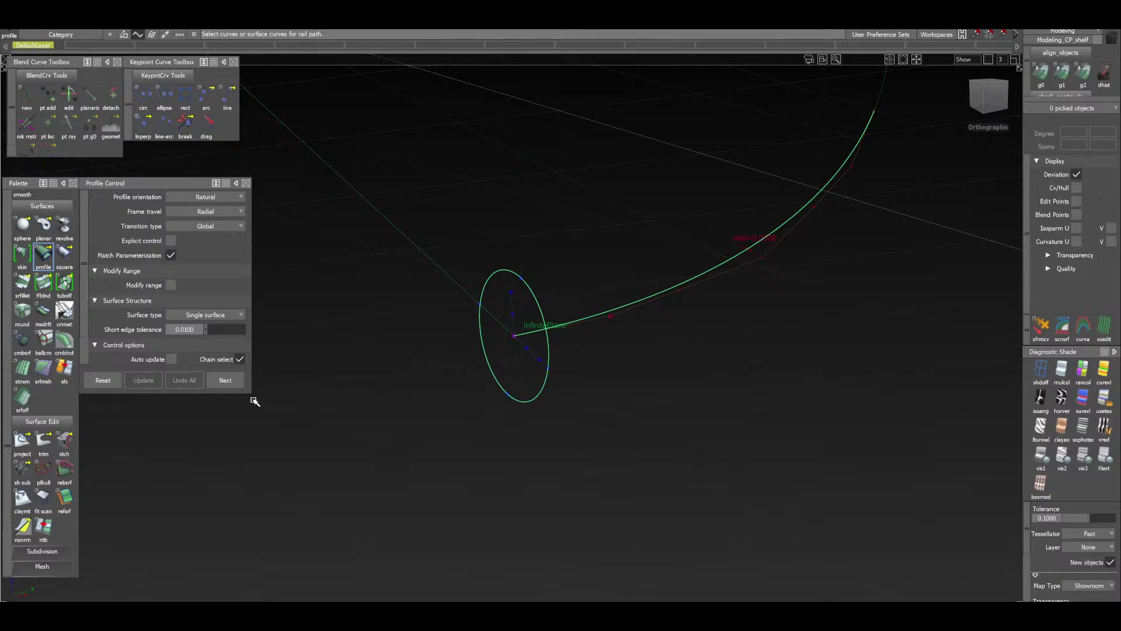
click(609, 312)
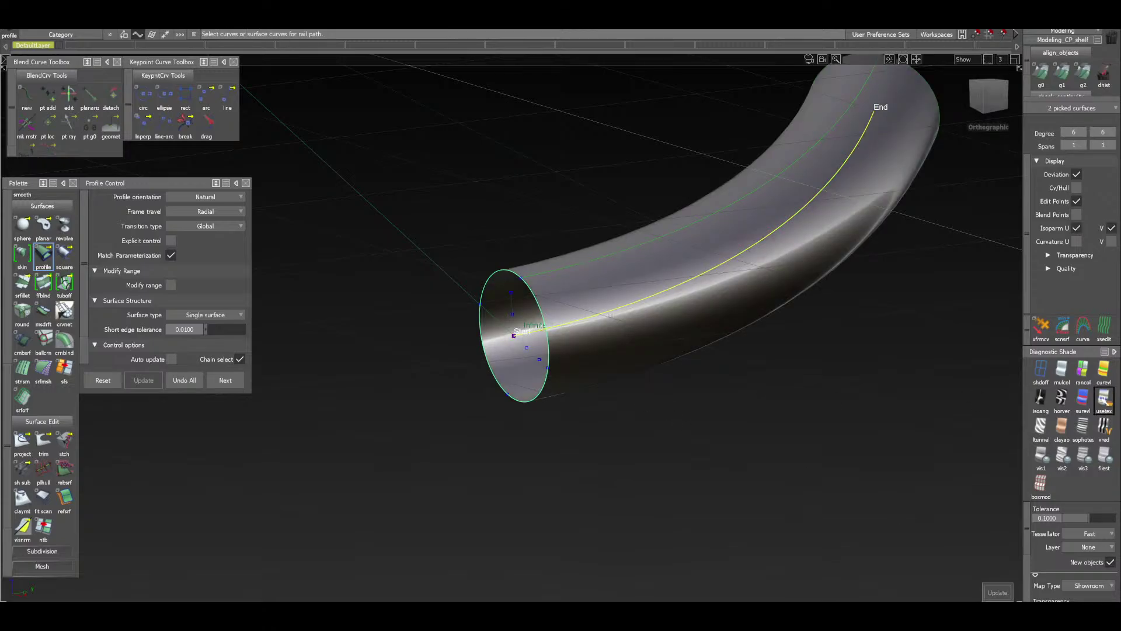
mouse_move(678, 446)
alt+shift+mouse_down()
mouse_move(626, 438)
mouse_move(742, 356)
mouse_move(696, 378)
mouse_move(654, 444)
alt+shift+mouse_up()
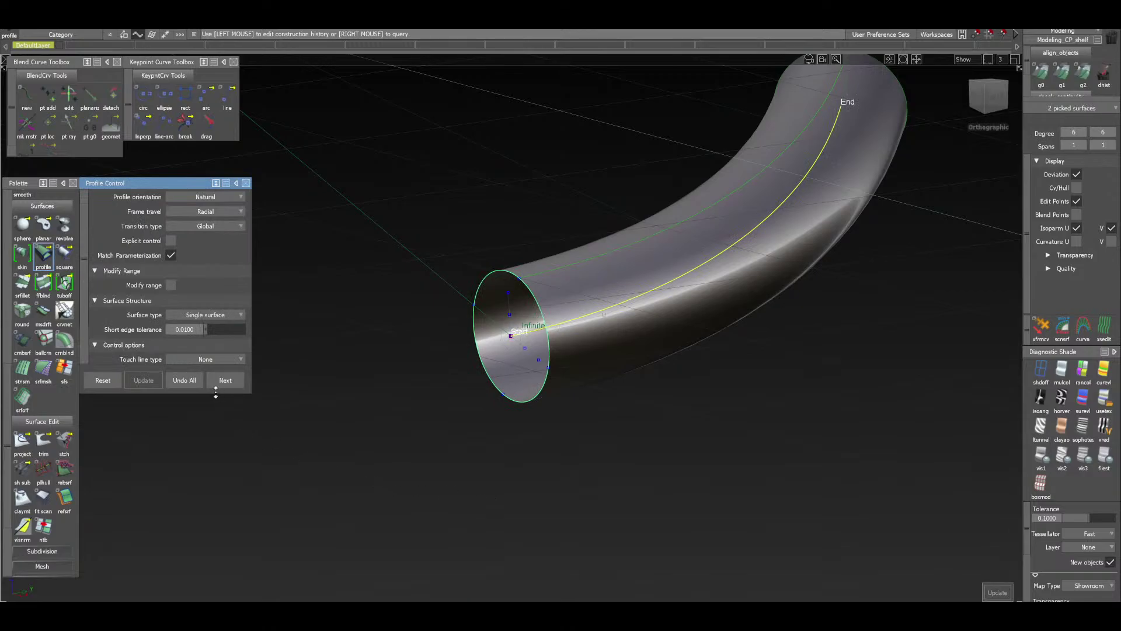
Undo the existing profile surface and keep the profile orientation set to Natural
click(185, 380)
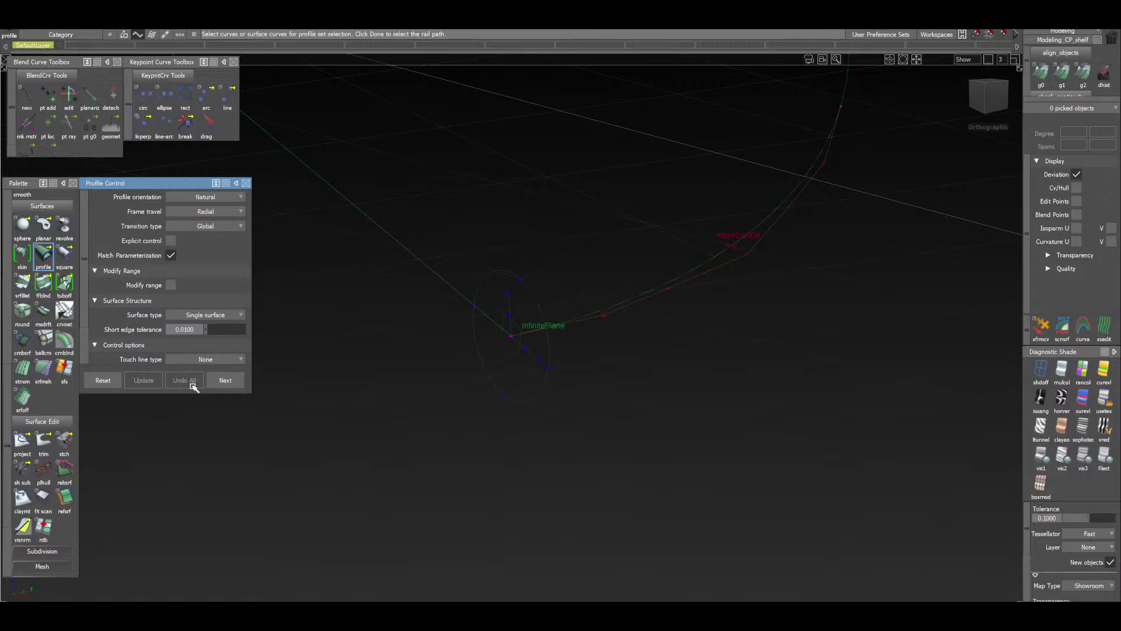
mouse_move(124, 185)
mouse_down()
mouse_move(141, 186)
mouse_move(140, 211)
mouse_move(136, 181)
mouse_move(125, 186)
mouse_up()
click(204, 198)
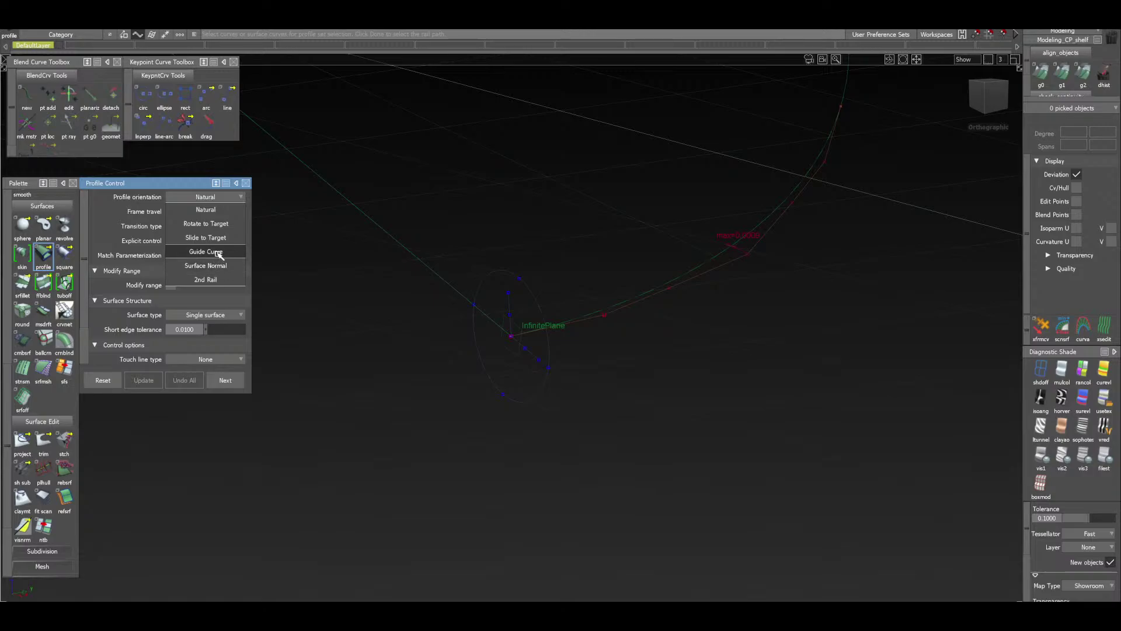
click(217, 216)
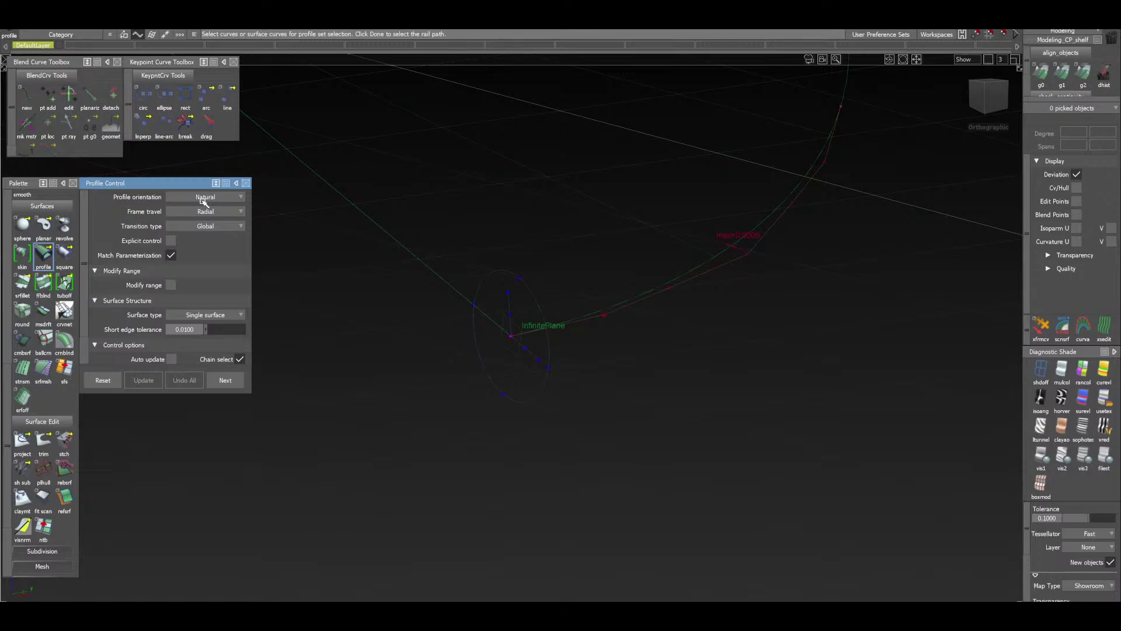
Build a Profile surface using the circle as the profile and the curved line from its centre as the rail
click(545, 390)
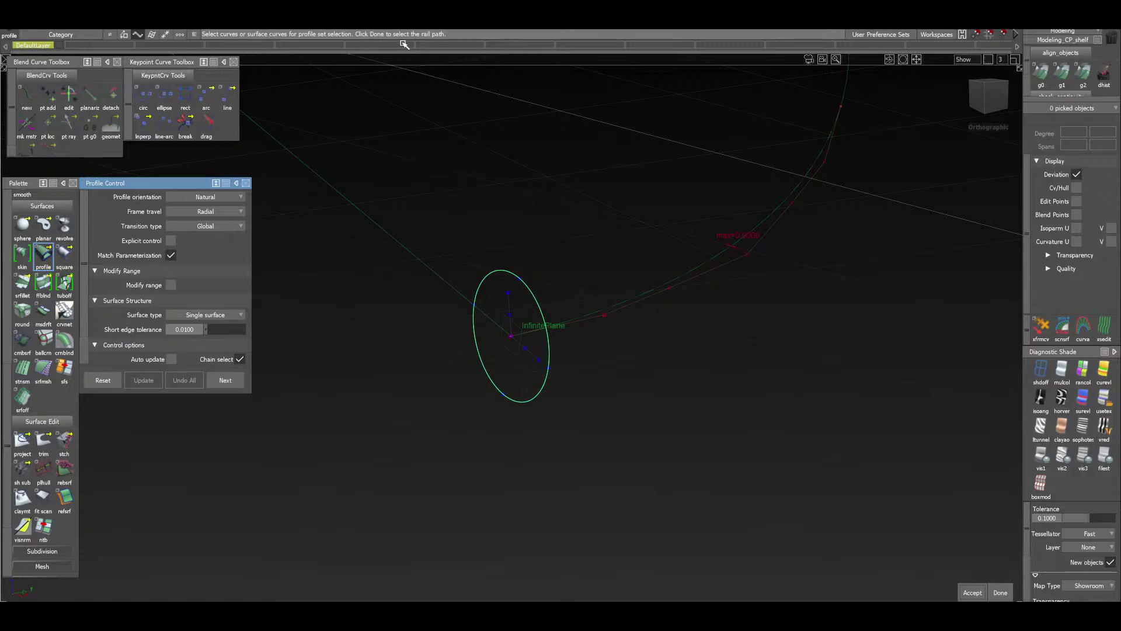
click(1001, 593)
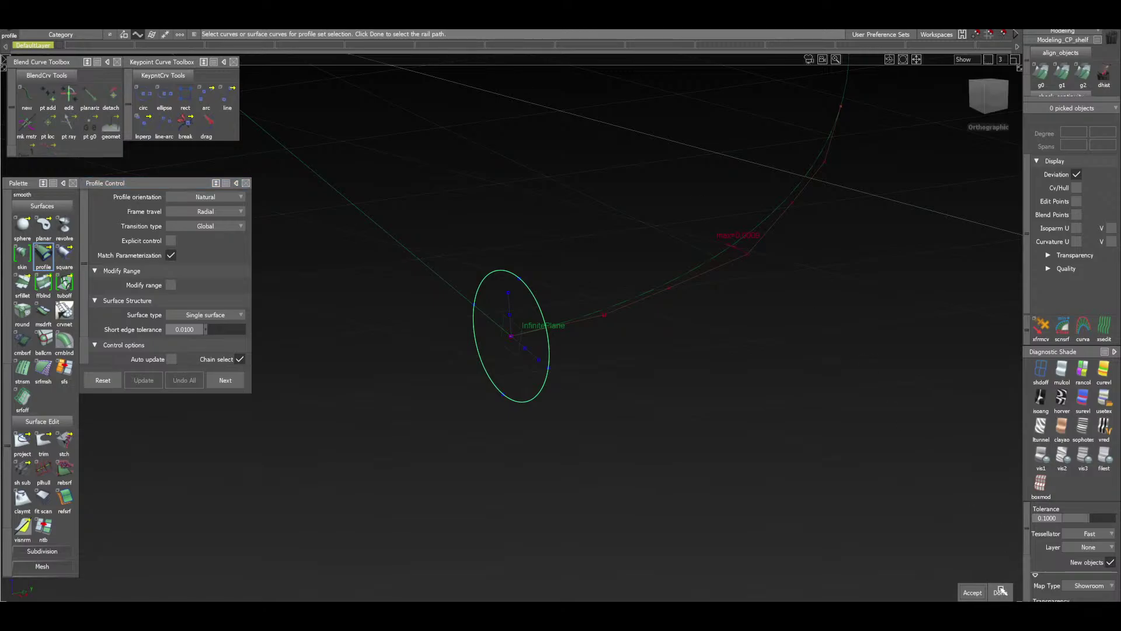
click(602, 319)
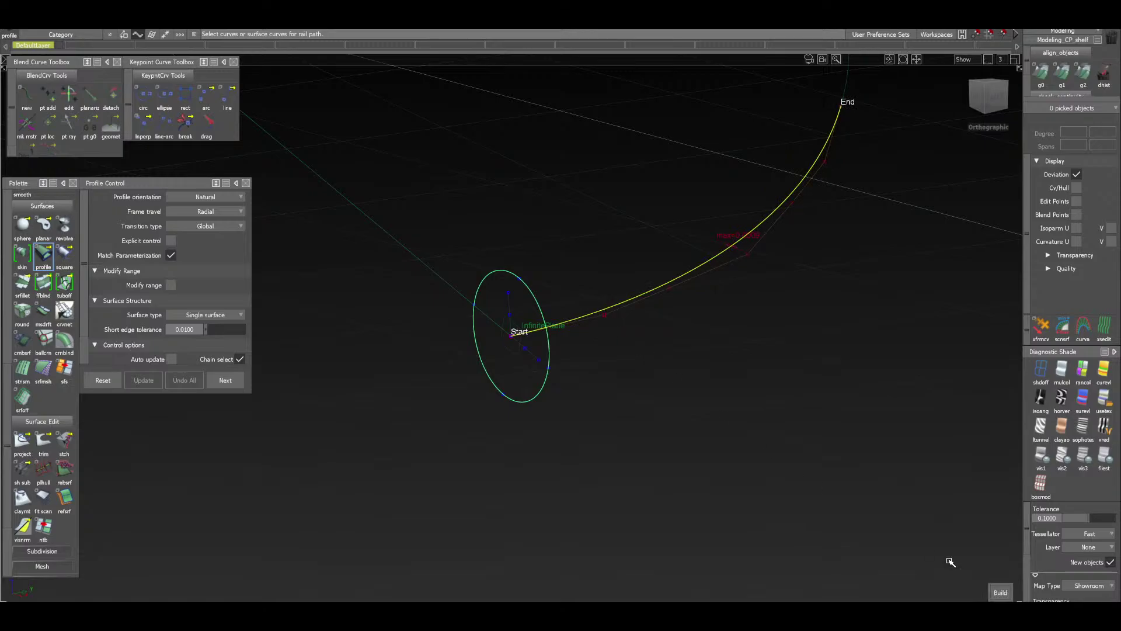
click(1001, 592)
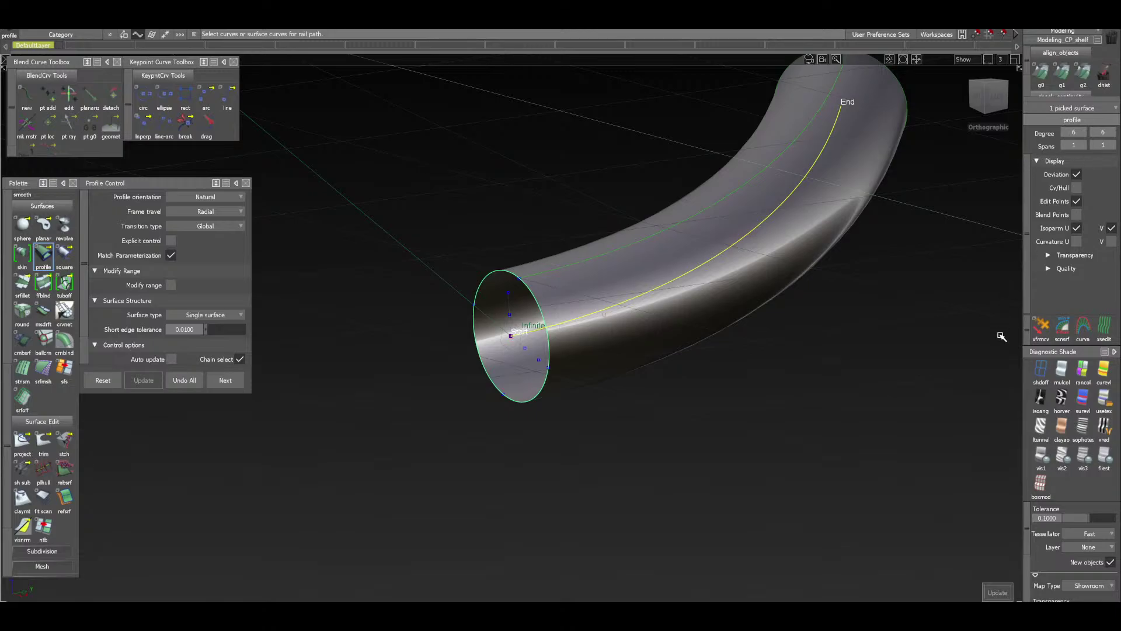
Inspect the swept surface with random colour shading, turn its diagnostic shading off and clear the selection
alt+shift+drag(808, 314, 744, 287)
click(1084, 368)
click(1082, 327)
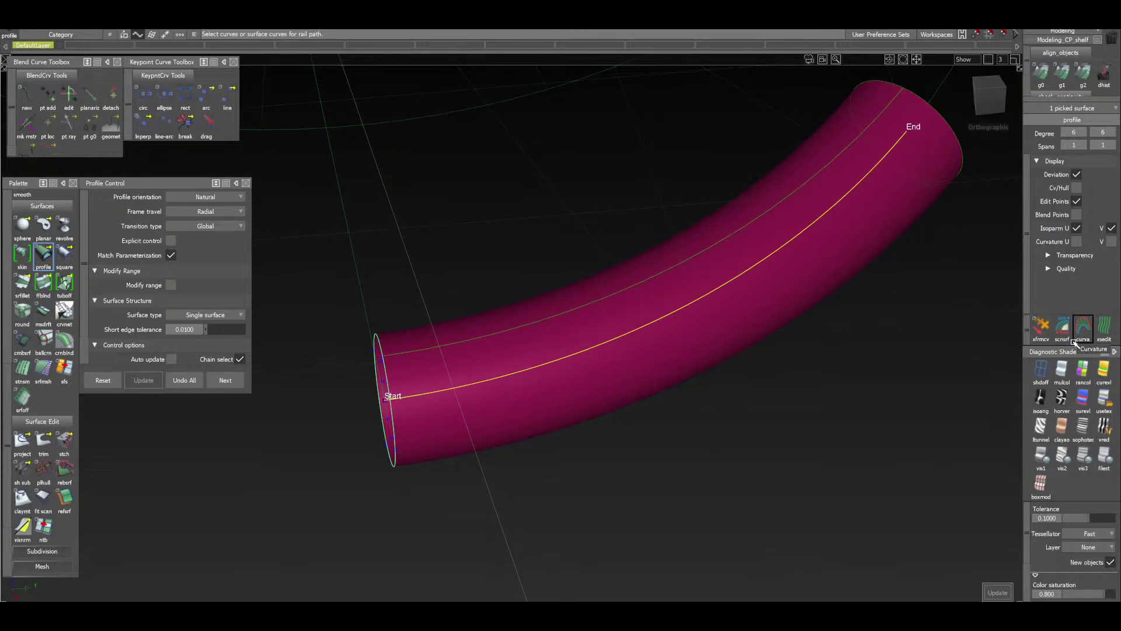
ctrl+shift+drag(723, 393, 691, 296)
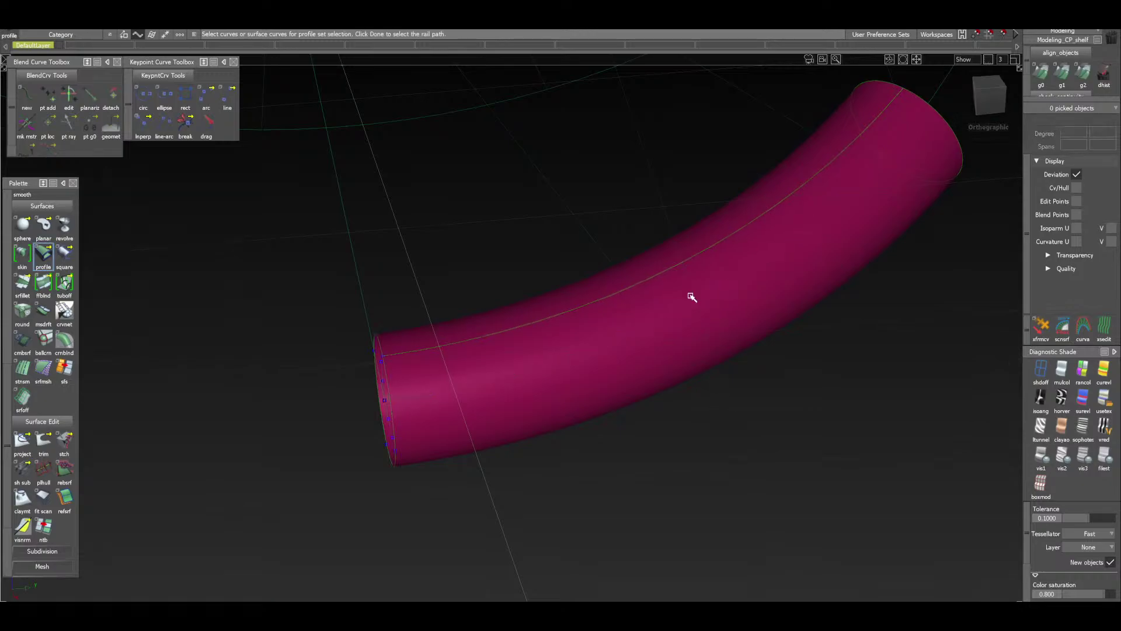
ctrl+shift+drag(696, 417, 521, 414)
click(652, 367)
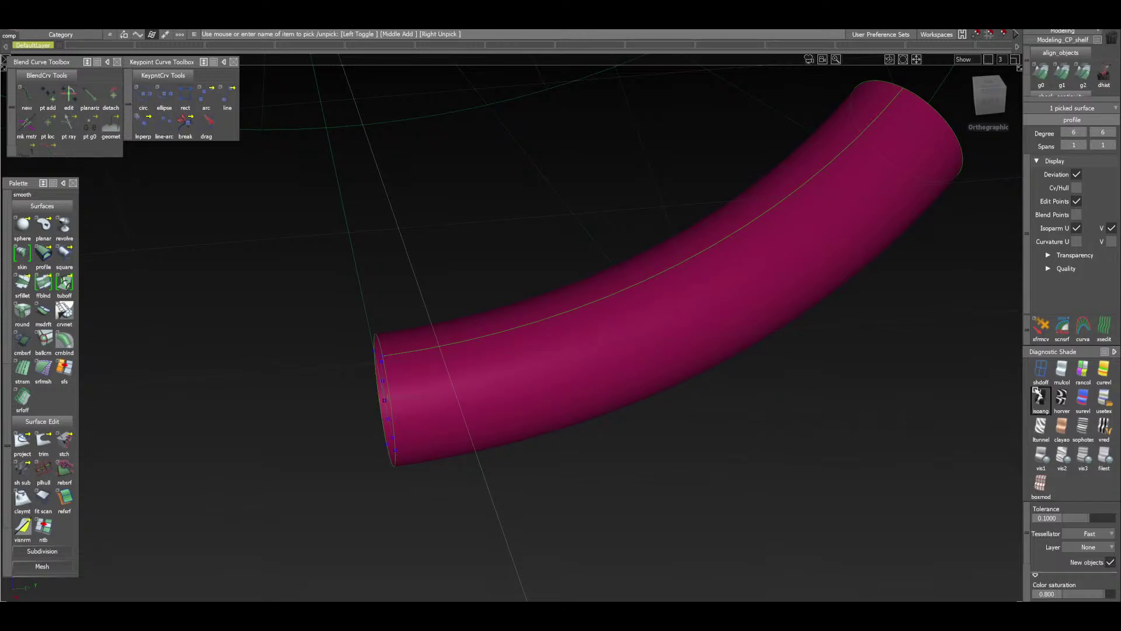
click(1043, 371)
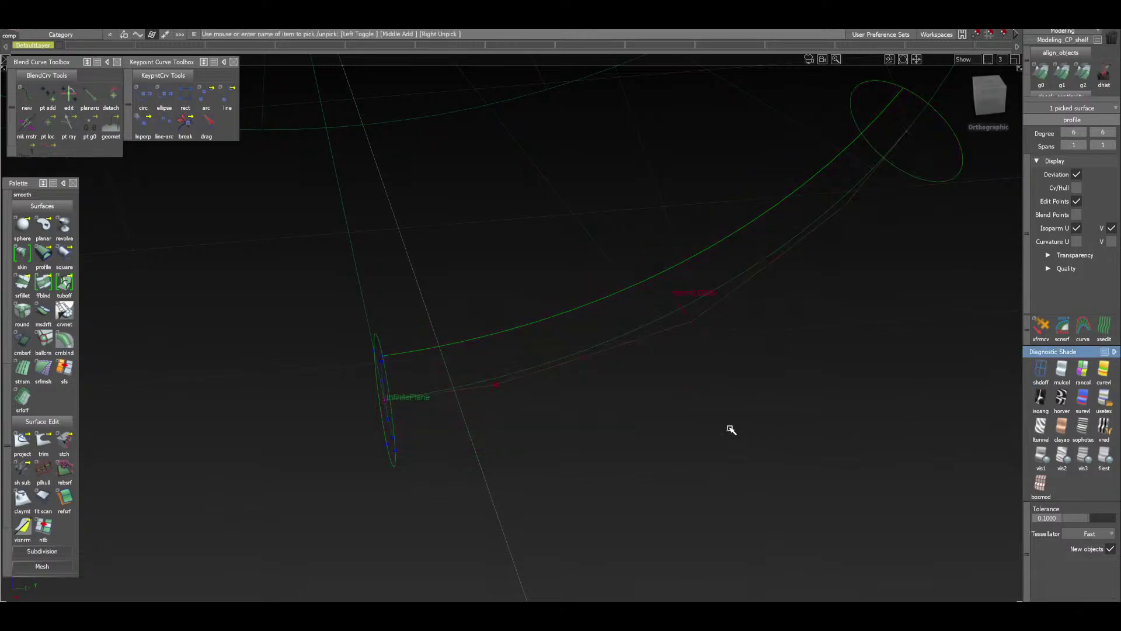
click(645, 229)
Build a Tubular Offset tube of radius 25 as a single surface along the short curved rail
alt+shift+drag(450, 307, 446, 308)
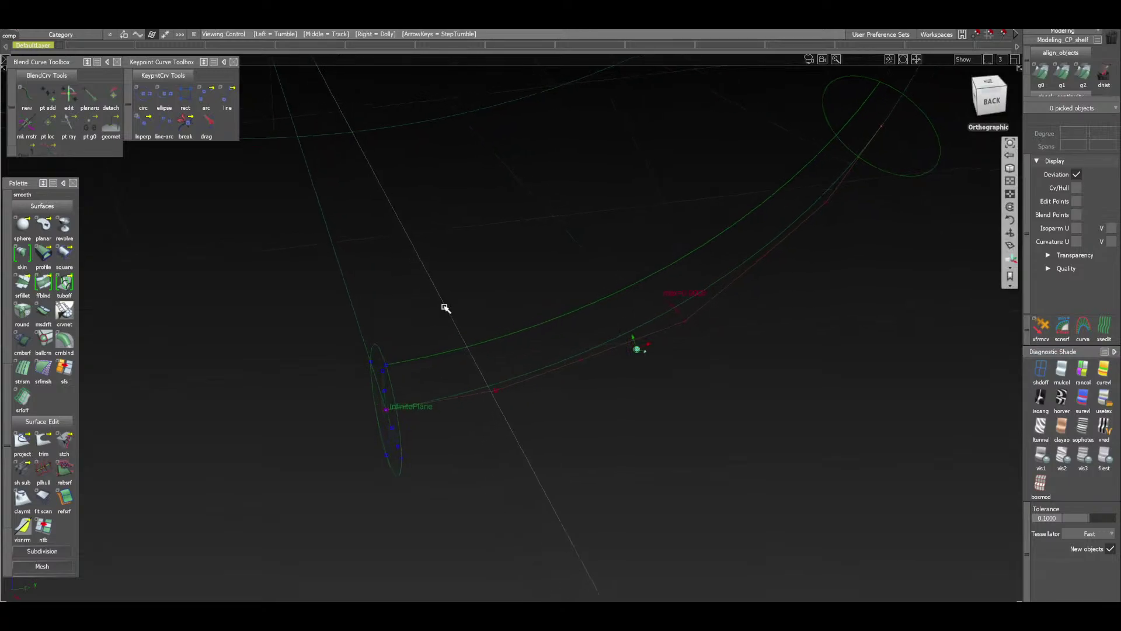
drag(43, 254, 64, 294)
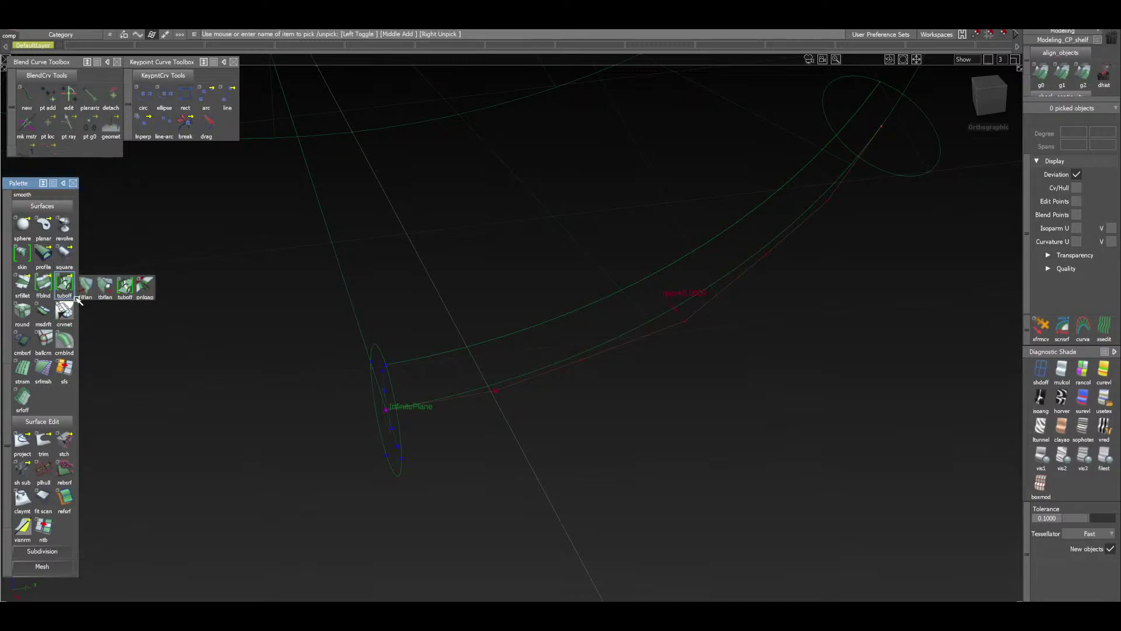
alt+shift+drag(259, 478, 288, 458)
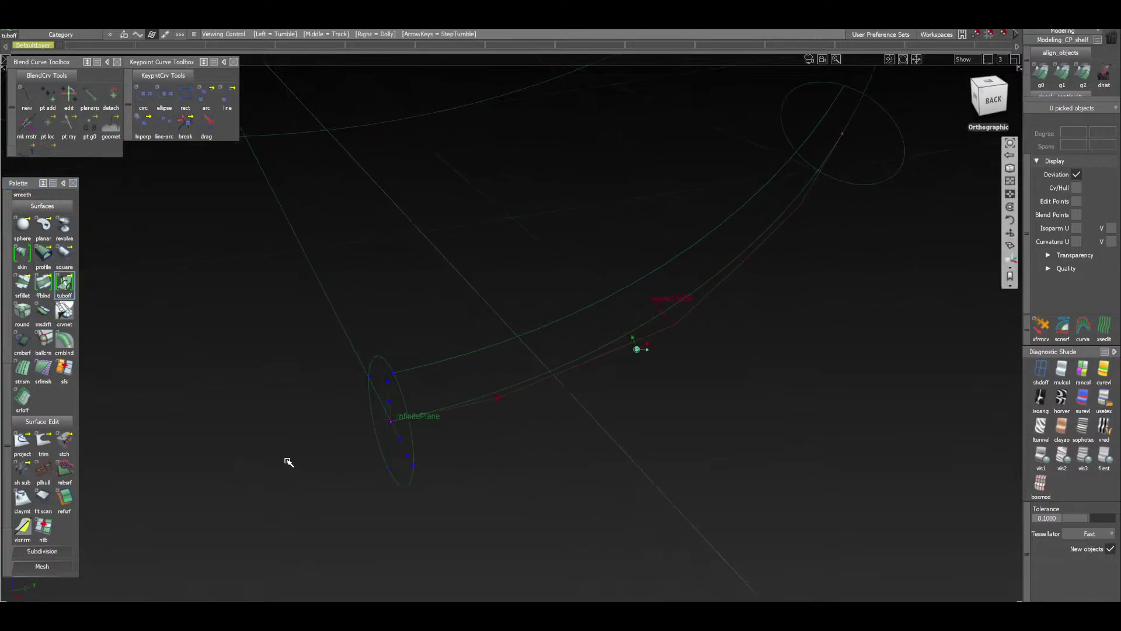
double_click(65, 285)
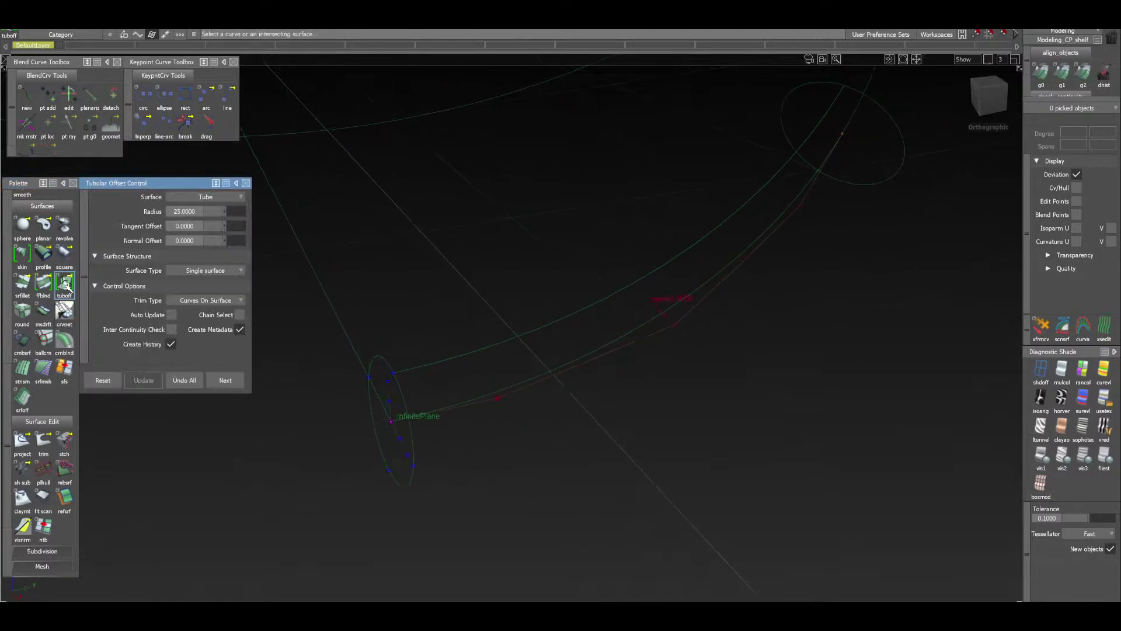
click(479, 400)
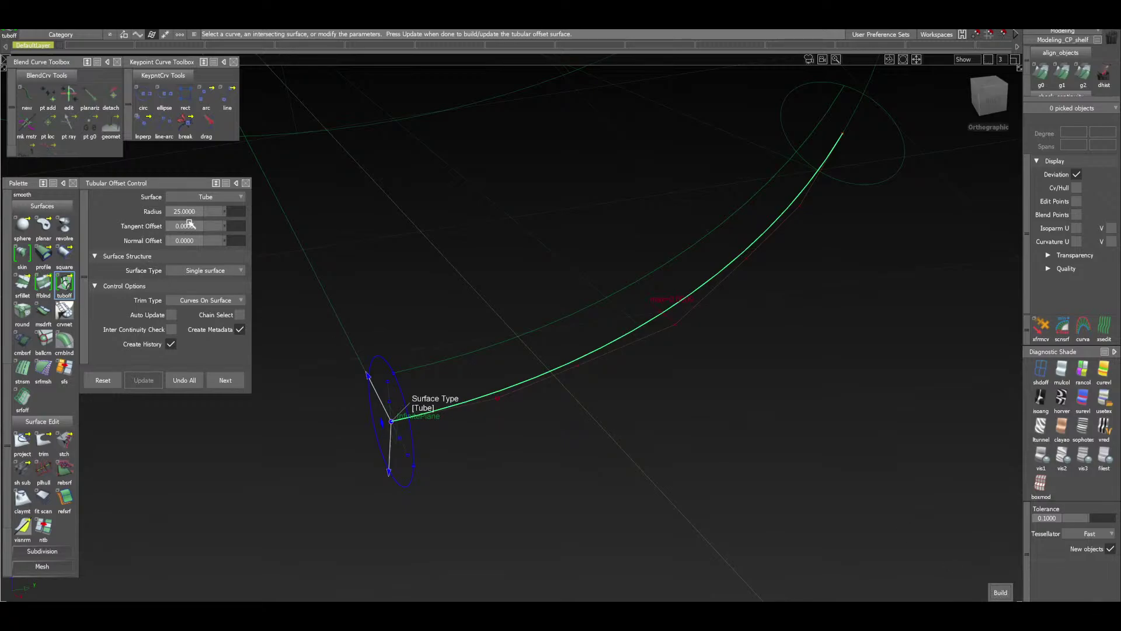
click(1000, 592)
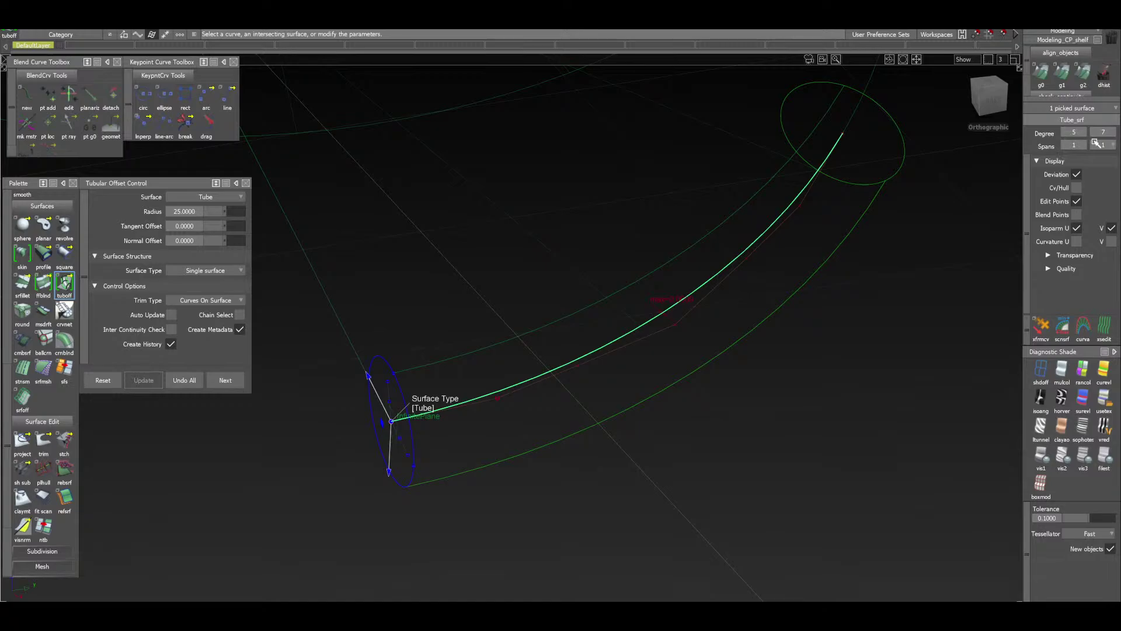
Shade the new tube with a random colour and clear the selection
click(1092, 382)
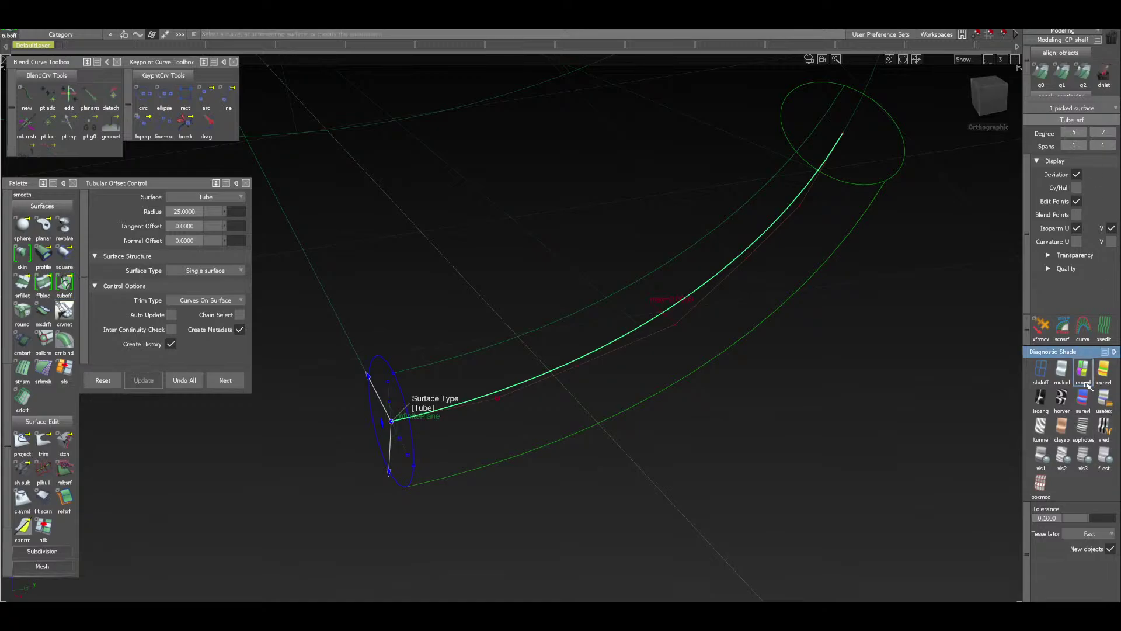
alt+shift+drag(526, 526, 621, 488)
ctrl+shift+drag(986, 362, 988, 326)
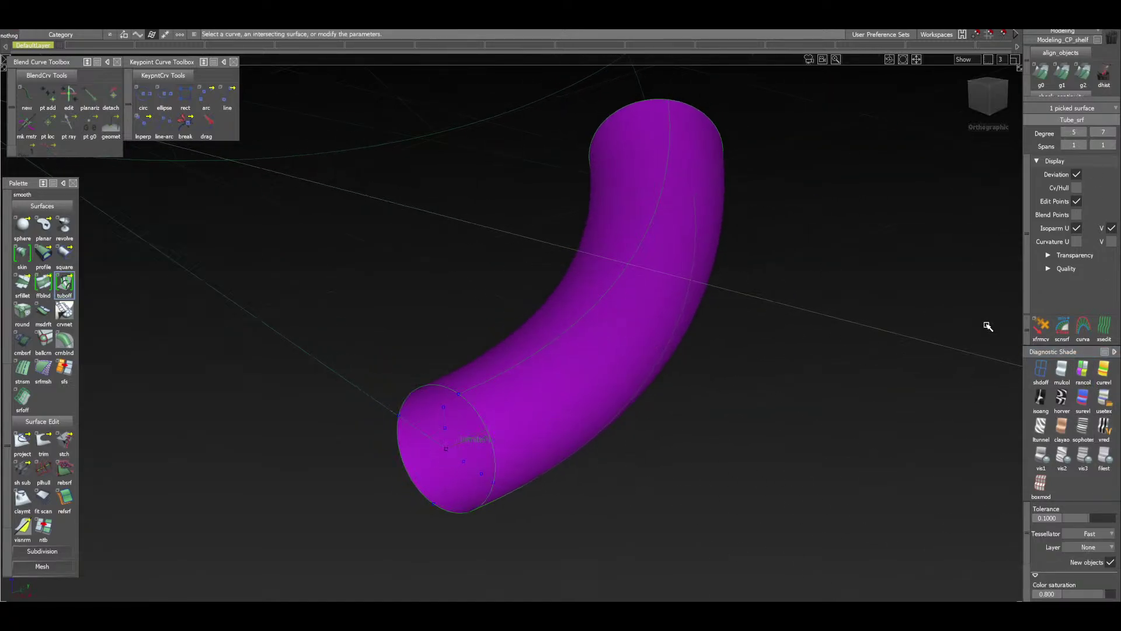
Apply texture shading to all surfaces and remove the shading from the large rail surface
click(1104, 400)
ctrl+shift+drag(863, 367, 602, 336)
click(570, 379)
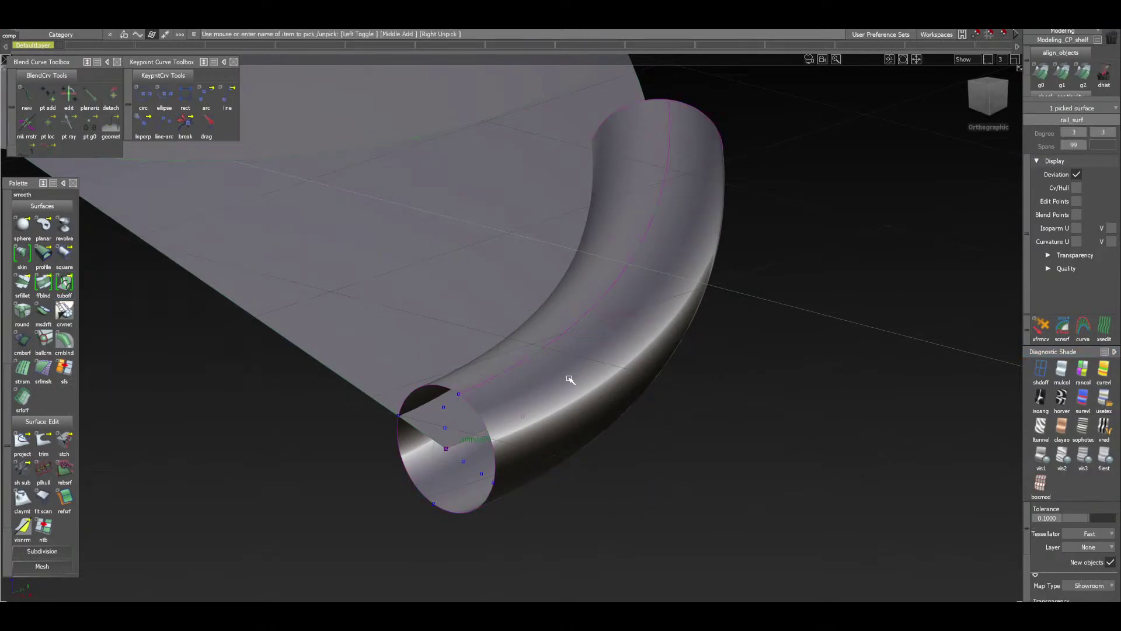
click(1042, 372)
Shade the tubular offset surface with a random colour and compare it with the overlapping profile surface
mouse_move(778, 536)
ctrl+shift+mouse_down()
mouse_move(779, 413)
mouse_move(768, 408)
ctrl+shift+mouse_up()
ctrl+shift+drag(757, 448, 510, 441)
click(556, 445)
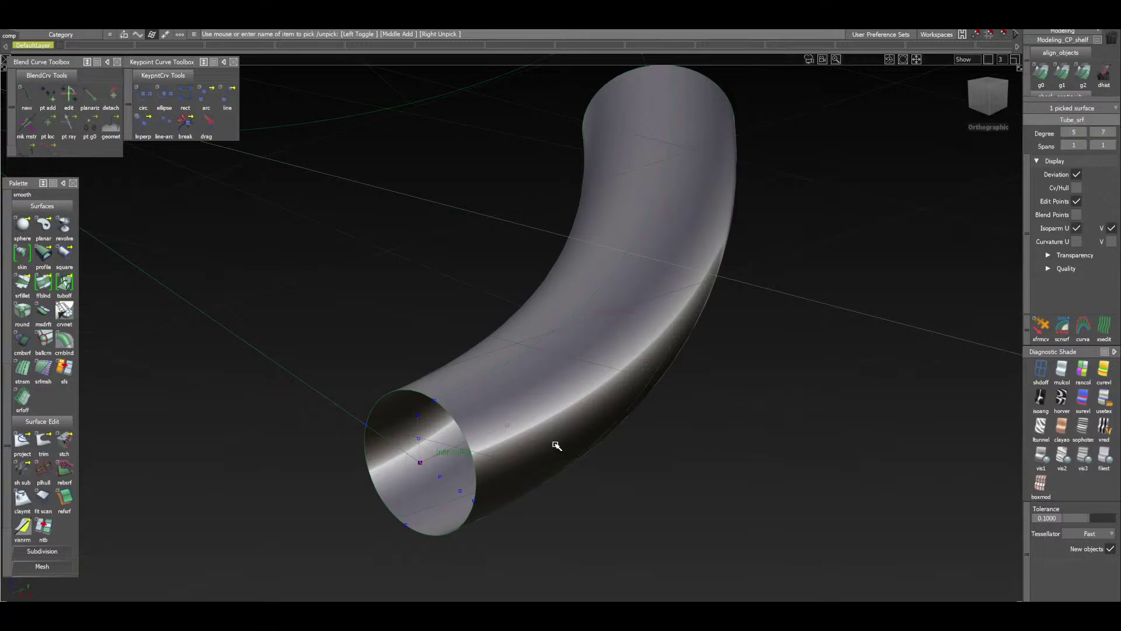
click(1083, 372)
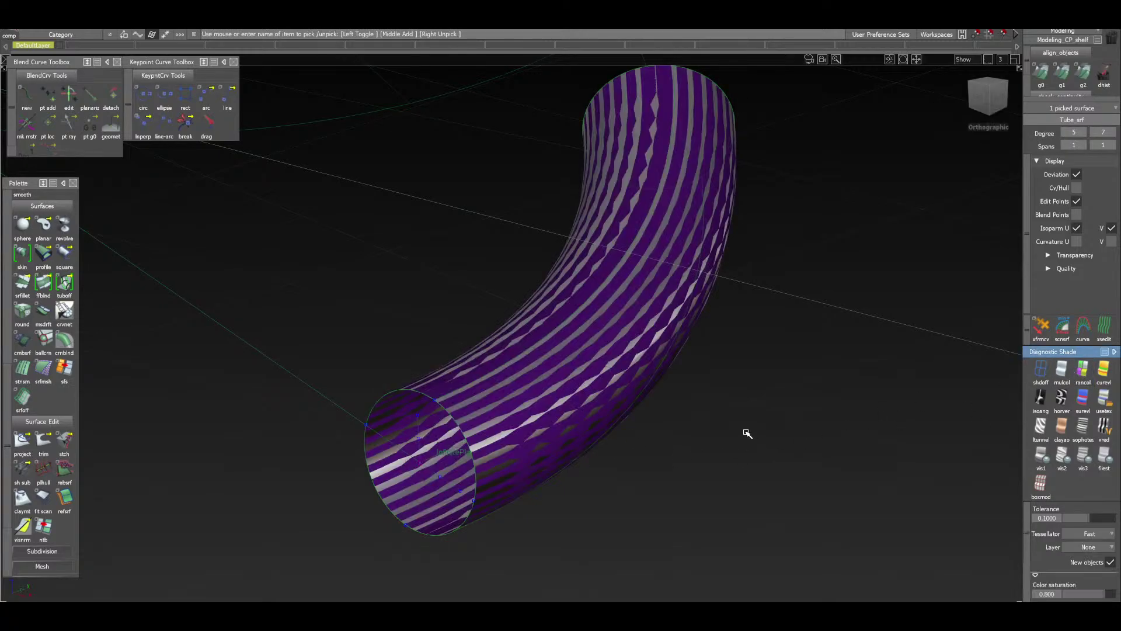
alt+shift+drag(841, 391, 629, 315)
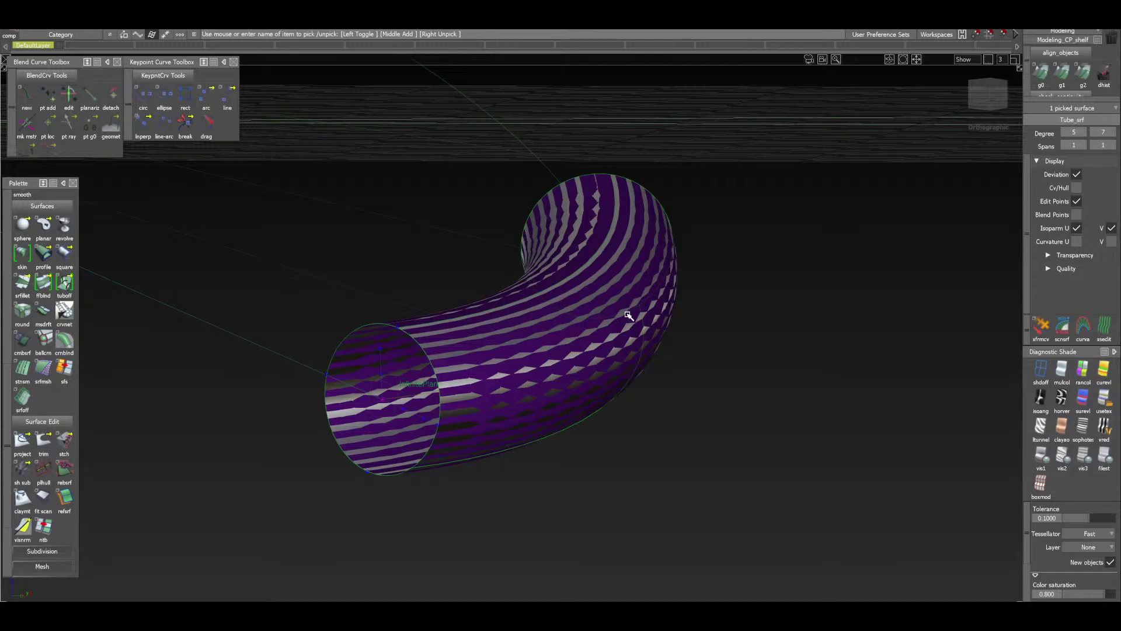
click(639, 426)
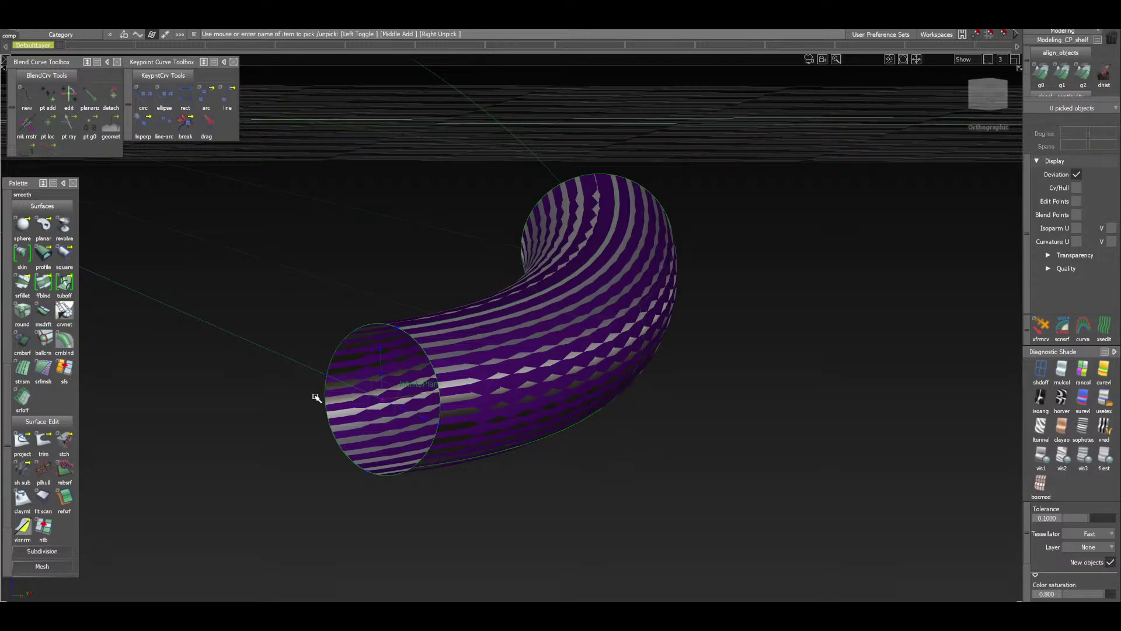
Build a Tubular Offset tube of radius 25 as a single surface along the long spiral curve
click(65, 282)
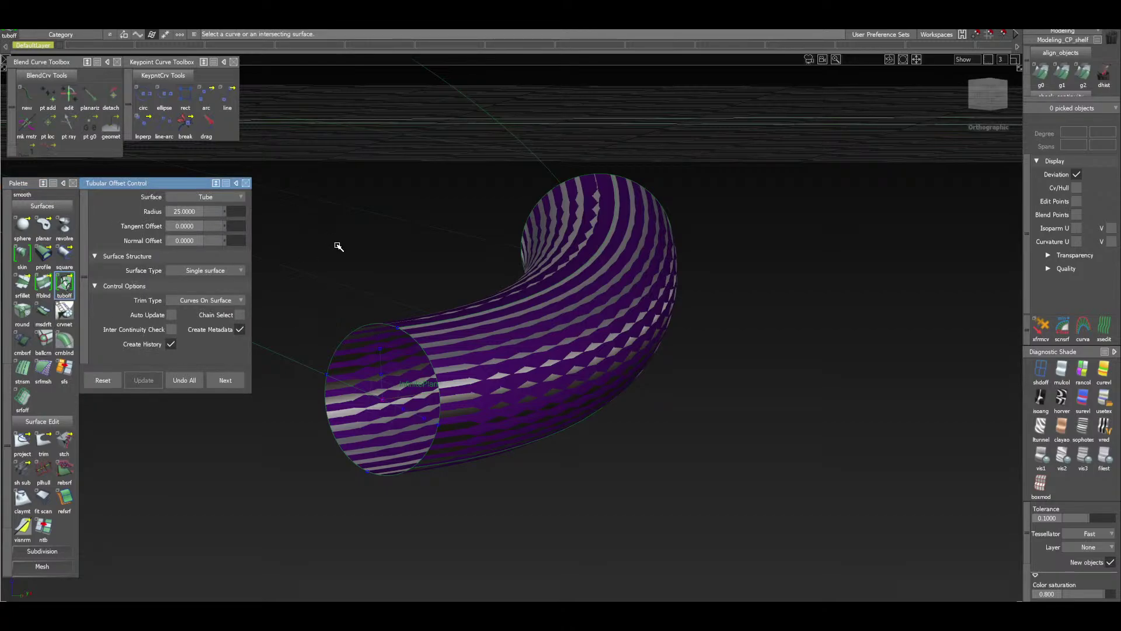
alt+shift+drag(726, 365, 546, 426)
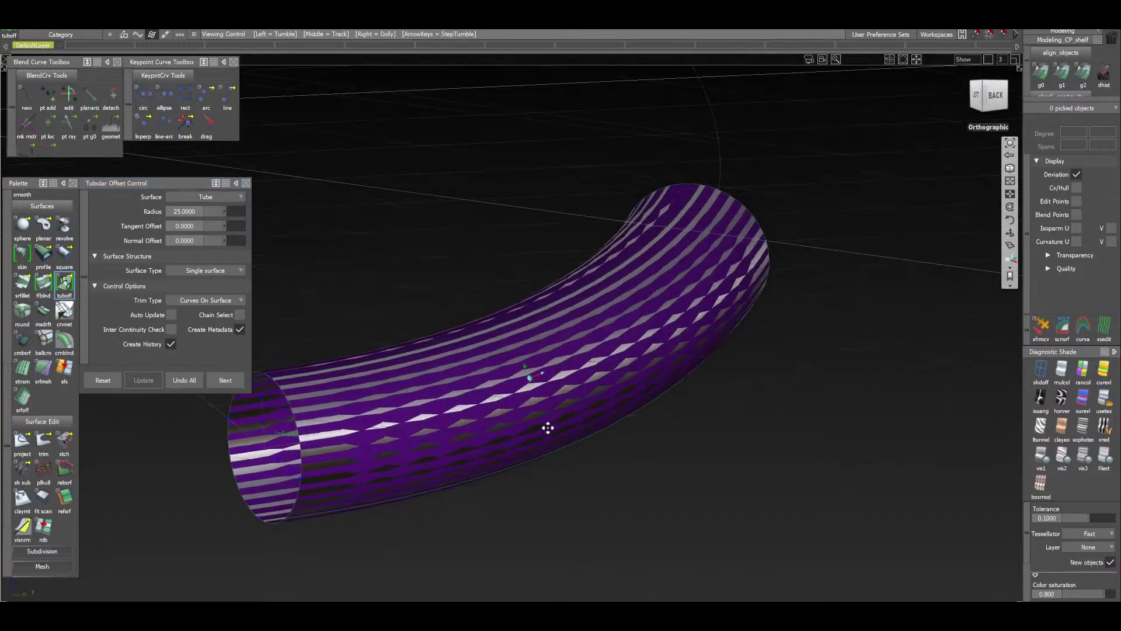
scroll(555, 424, down, 3)
click(608, 292)
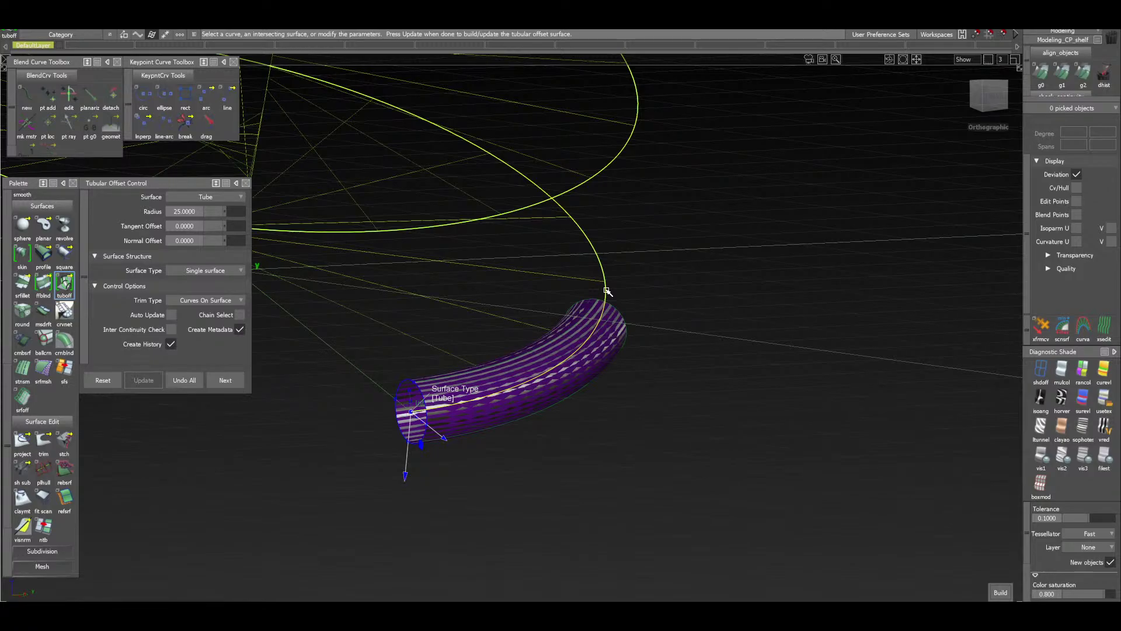
click(1001, 592)
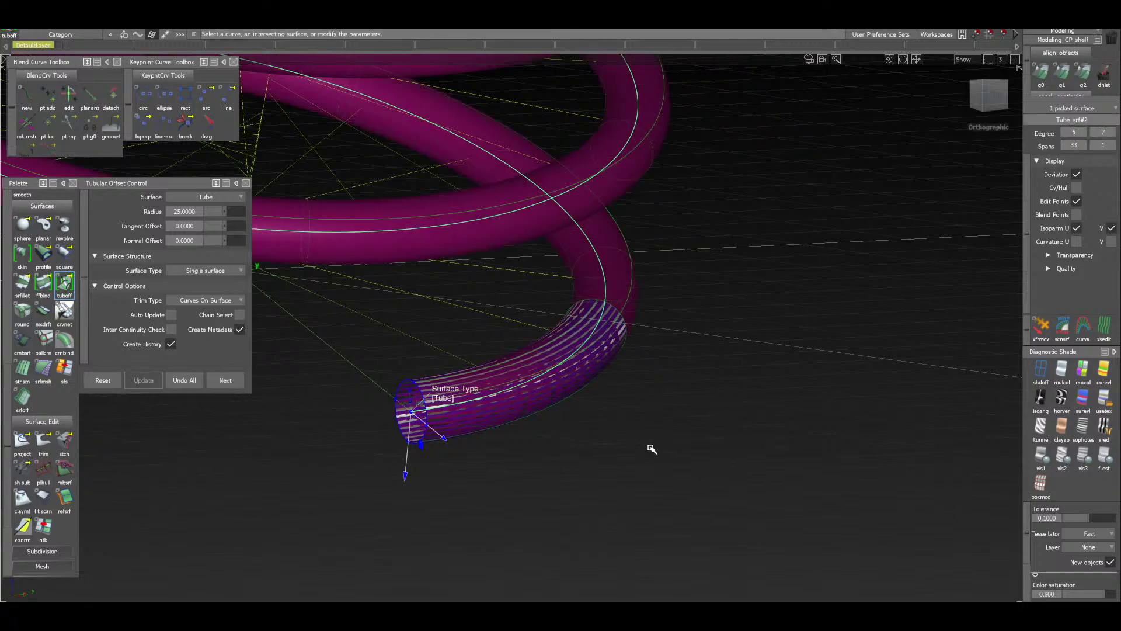
Switch the spiral tube's surface type to Multiple surfaces with Bezier Surfaces enabled and rebuild it
click(236, 270)
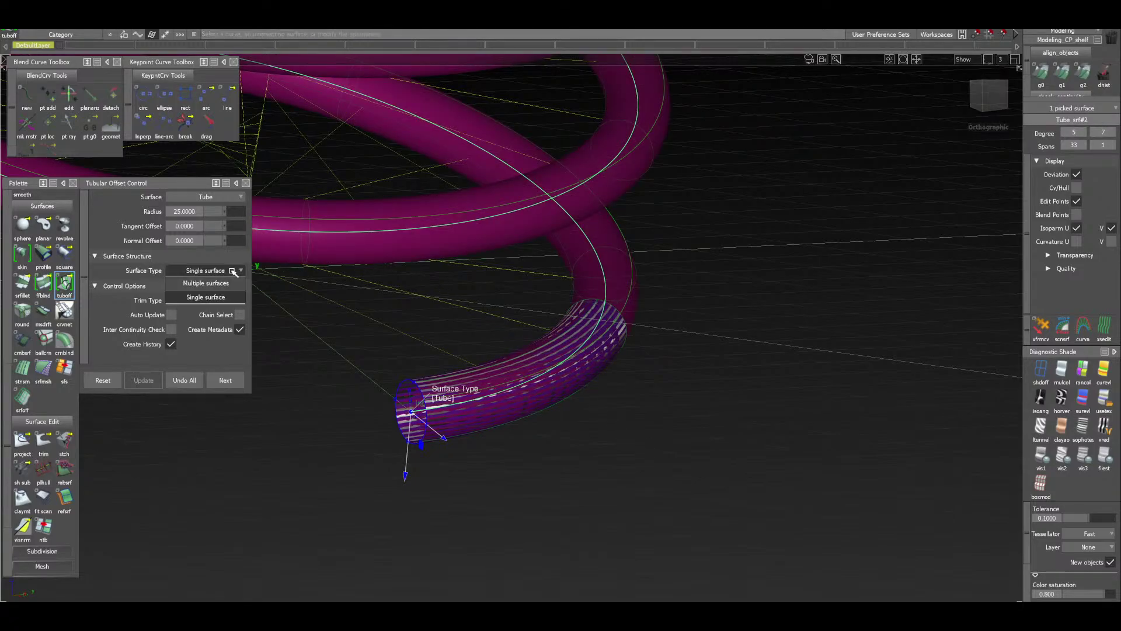
click(228, 283)
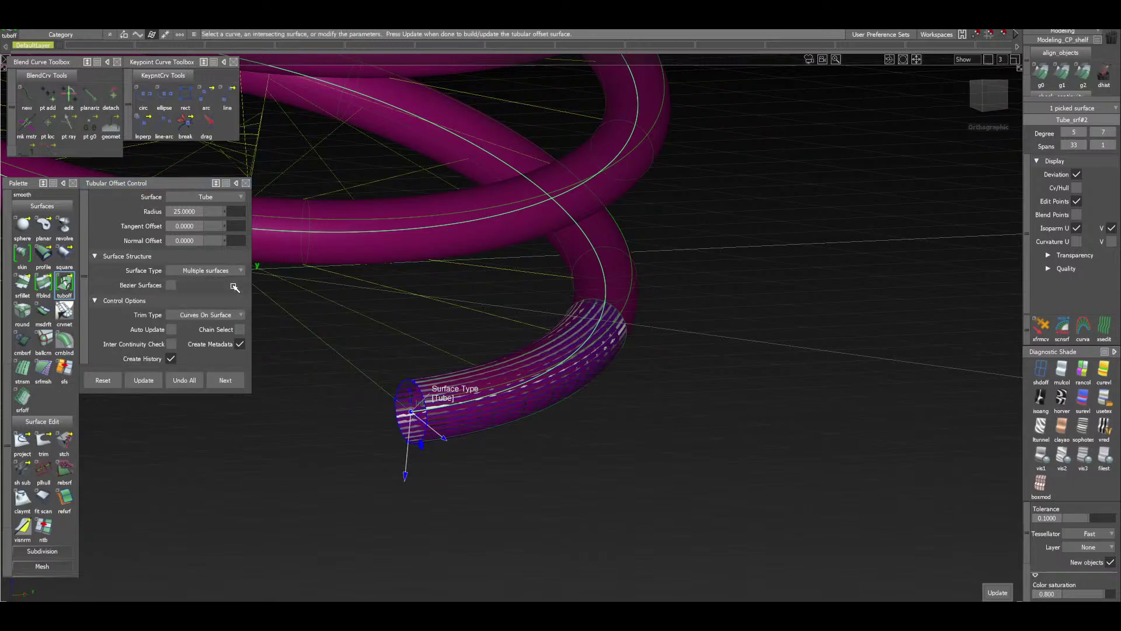
click(173, 285)
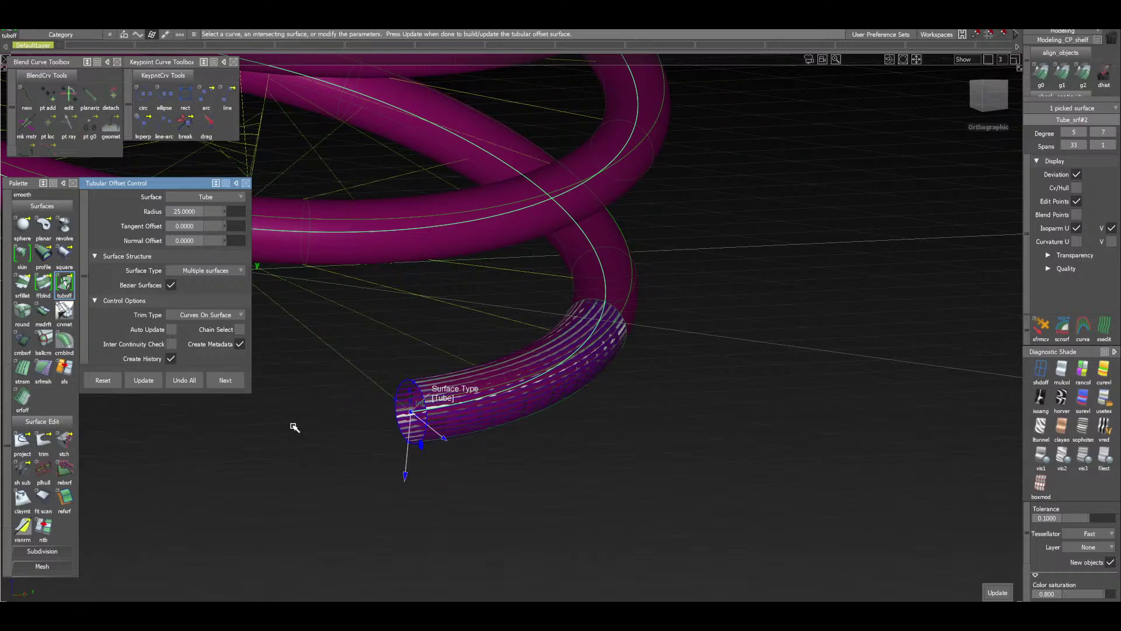
click(146, 382)
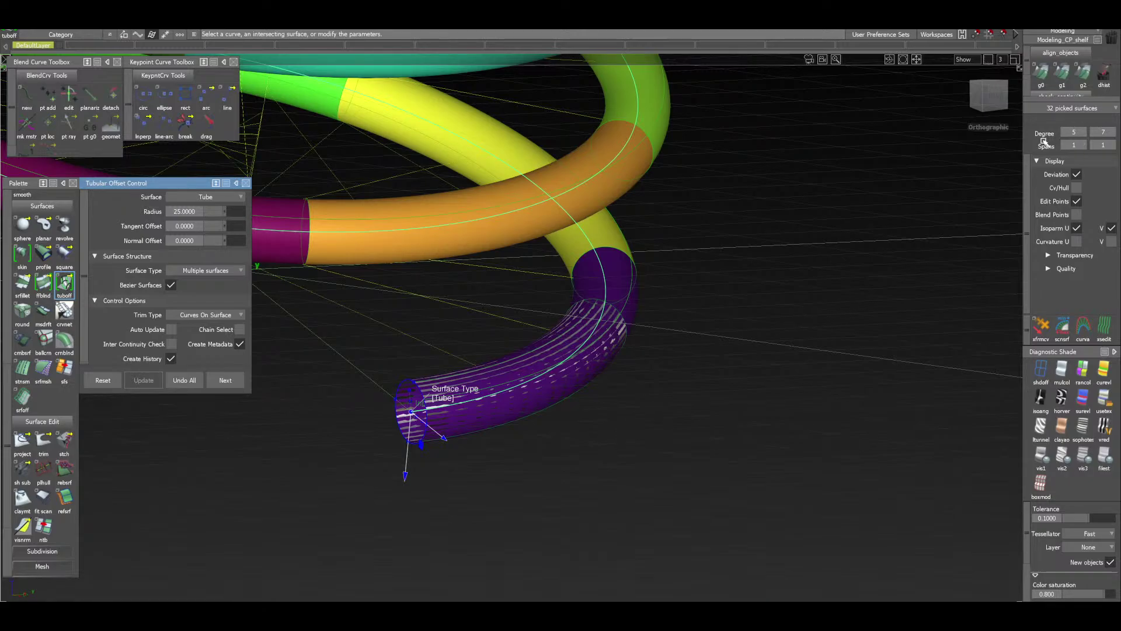
Select the orange segment of the spiral tube and display its CVs and hulls
ctrl+shift+drag(695, 452, 568, 429)
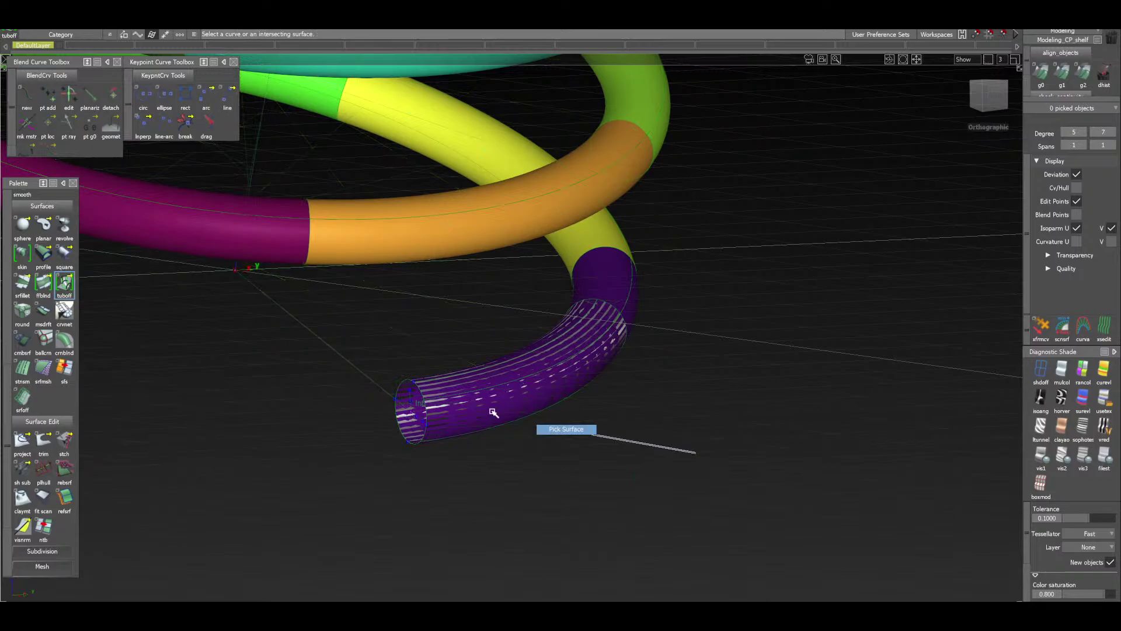
click(453, 243)
click(1078, 188)
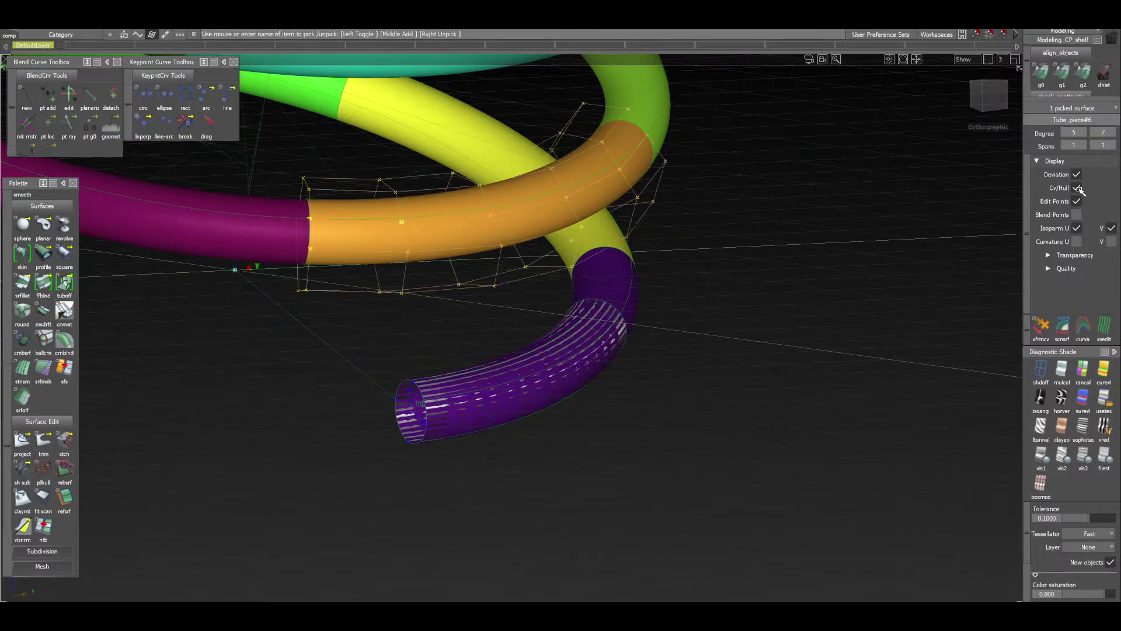
alt+shift+drag(759, 222, 467, 246)
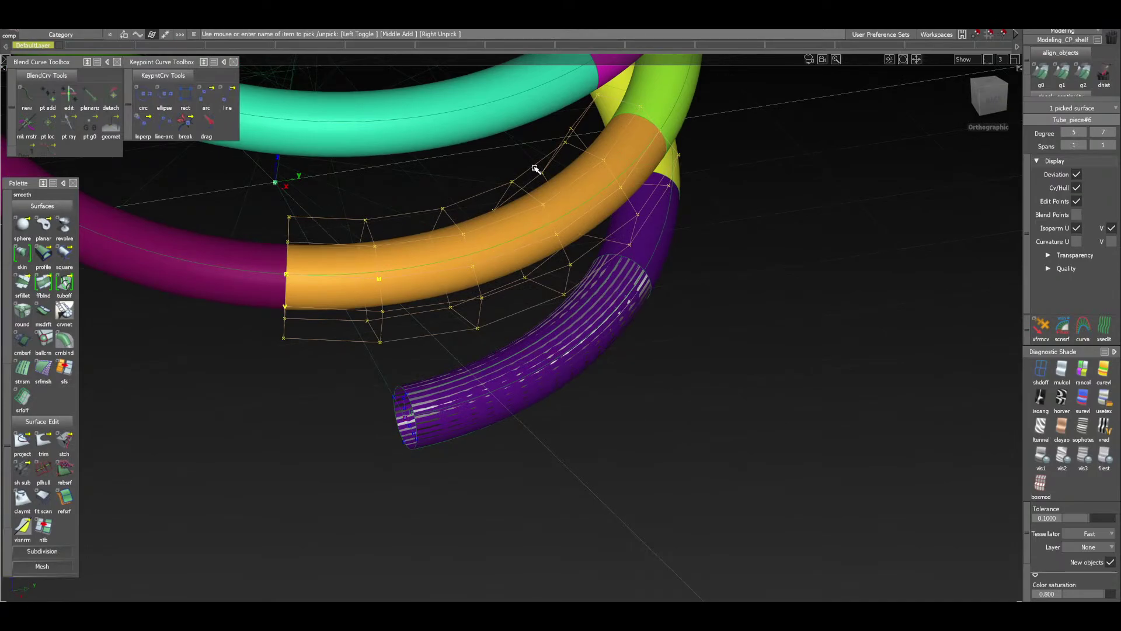
Examine the CV and hull layout around the orange tube segment from several angles and clear the selection
alt+shift+drag(580, 172, 605, 155)
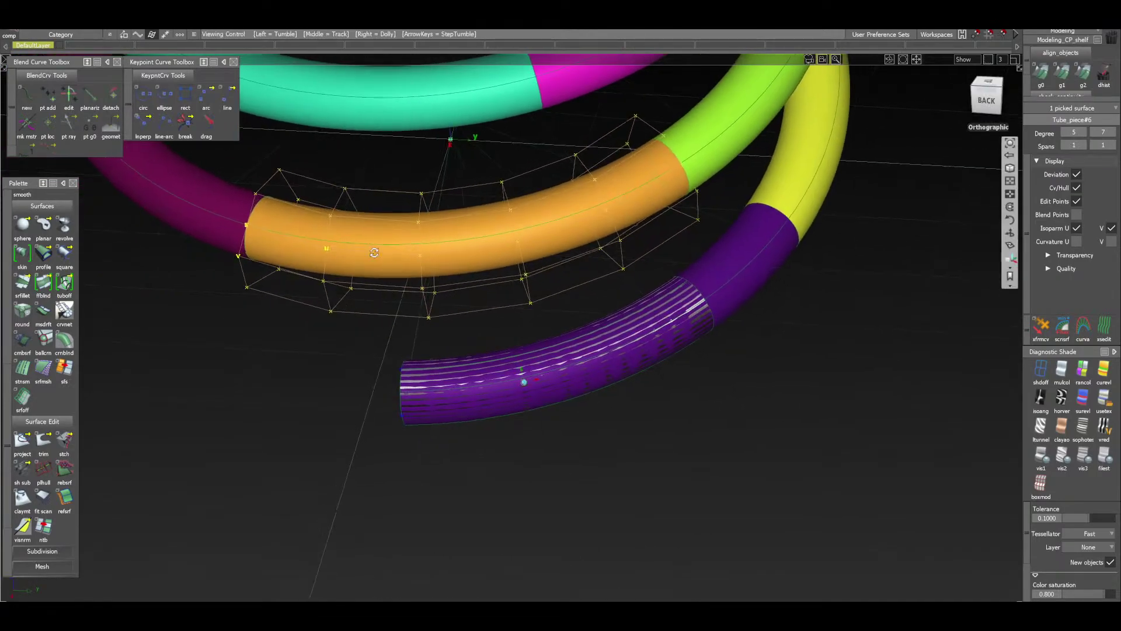
alt+shift+drag(471, 137, 470, 310)
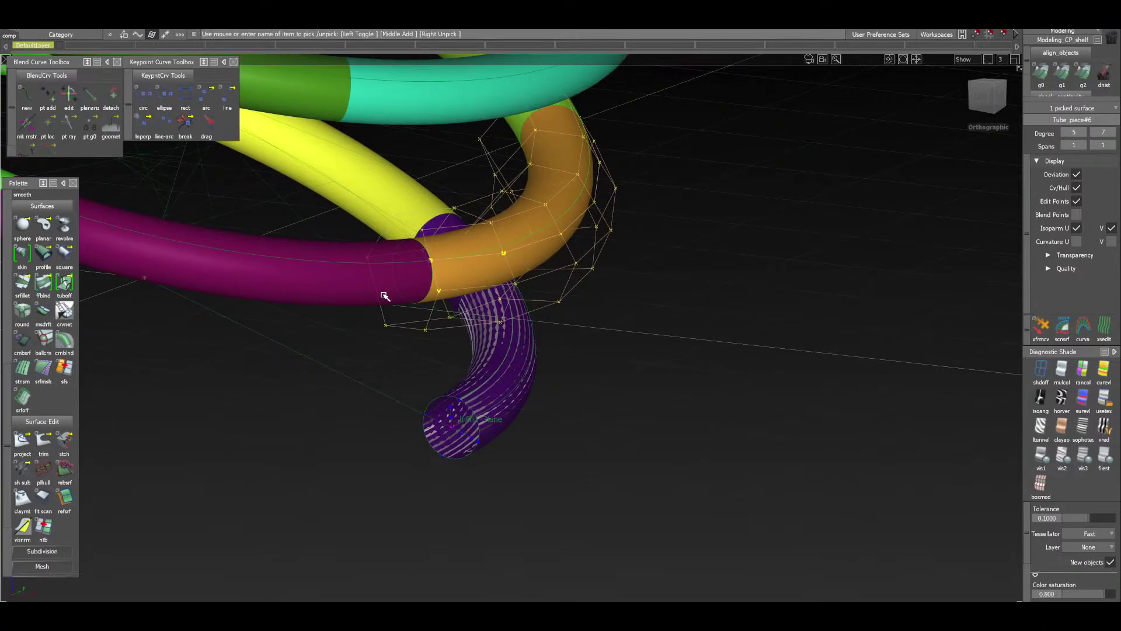
alt+shift+drag(450, 376, 430, 300)
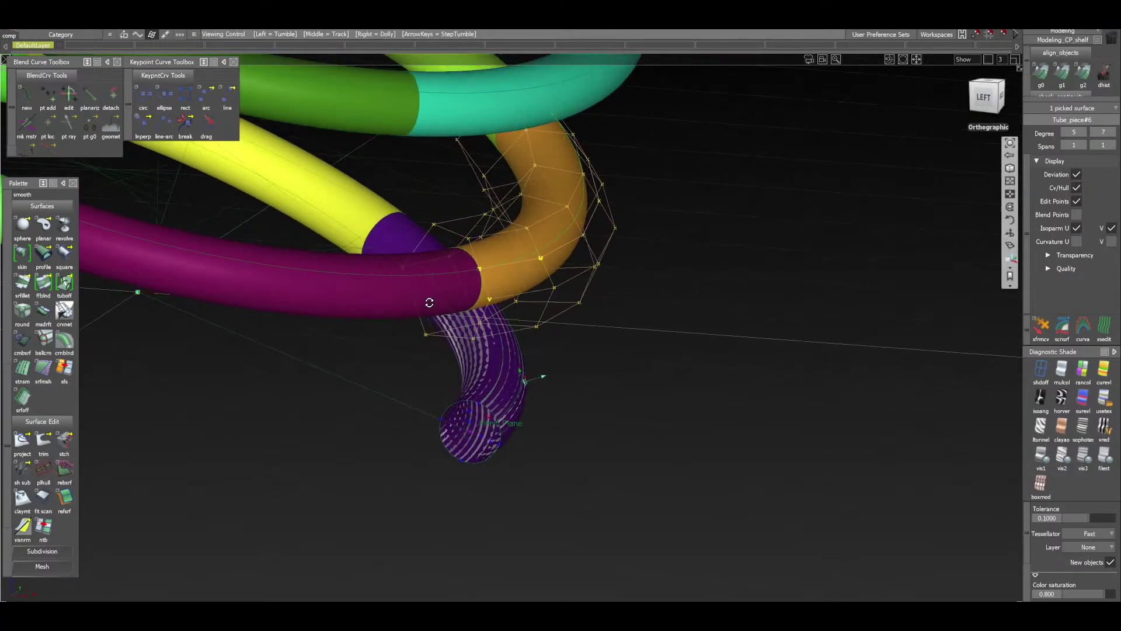
click(513, 363)
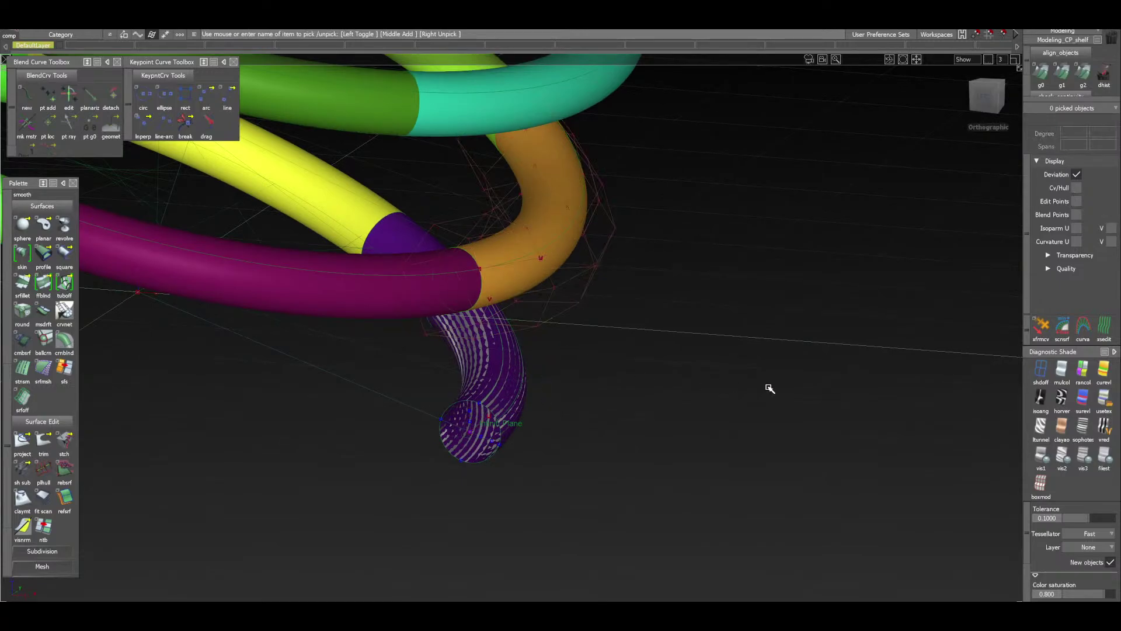
alt+shift+drag(768, 386, 571, 504)
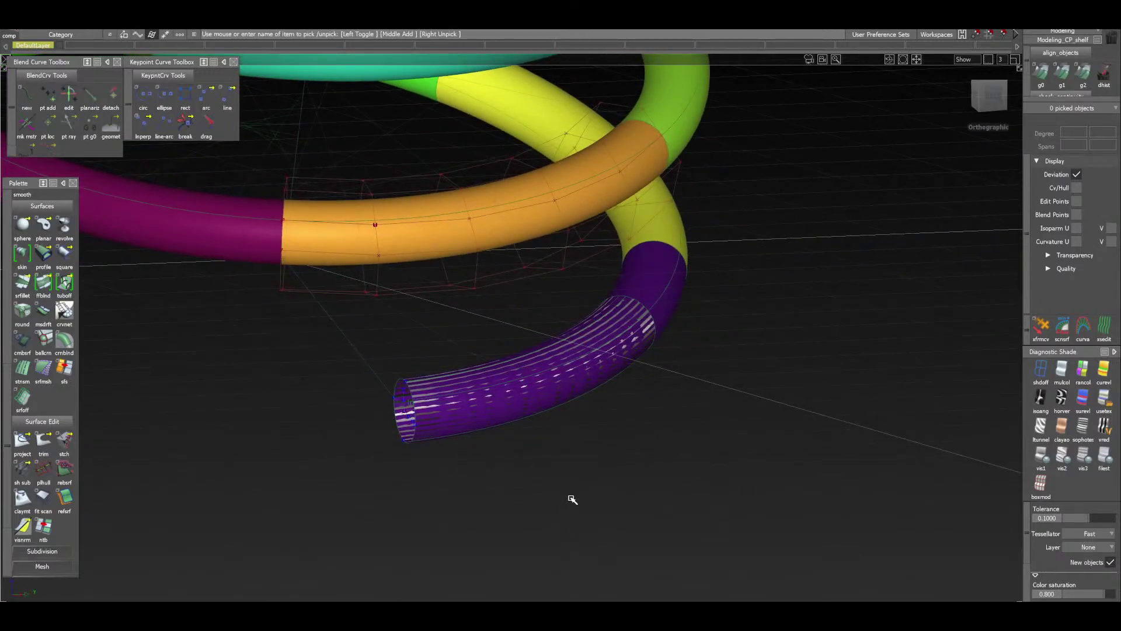
Hide the displayed CVs and hulls and pick the purple end segment of the spiral tube to check its degree and spans
click(485, 413)
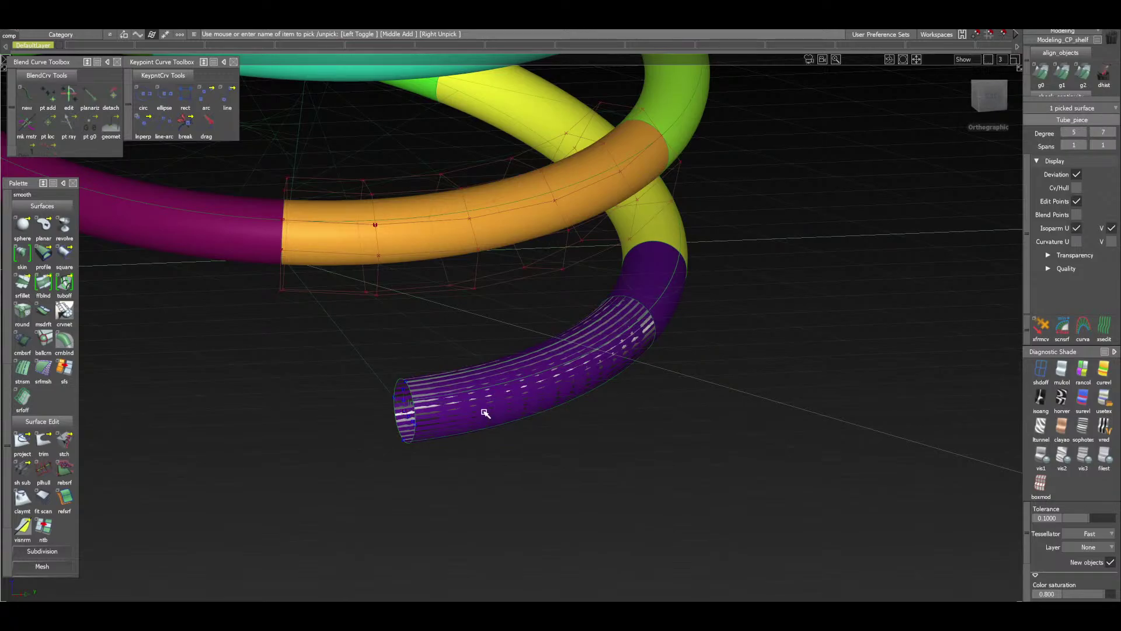
click(641, 491)
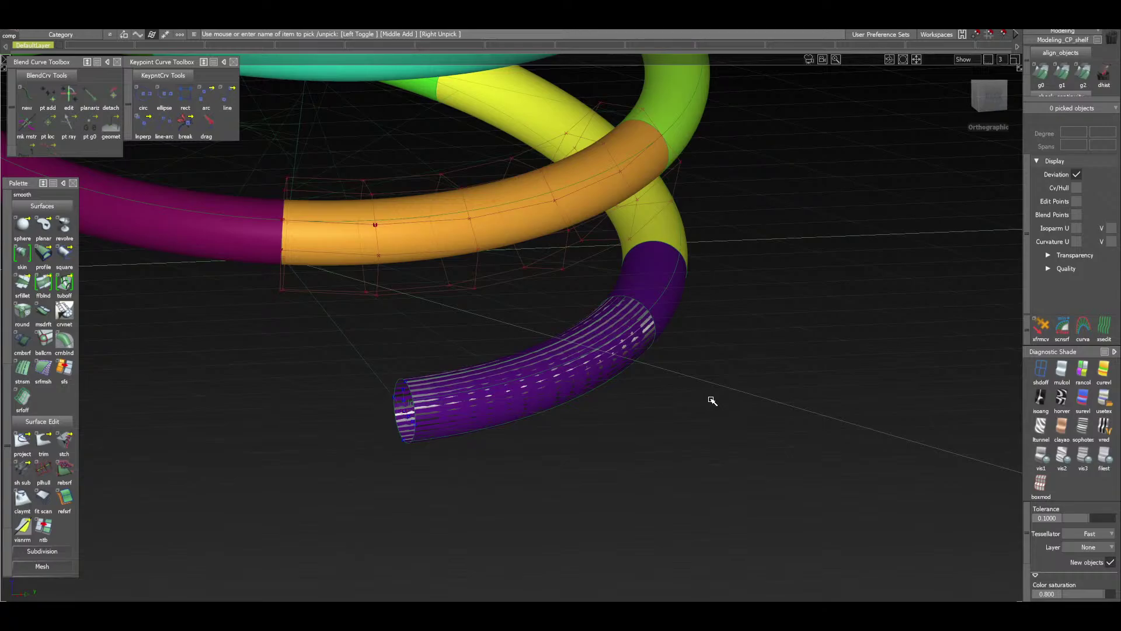
click(713, 401)
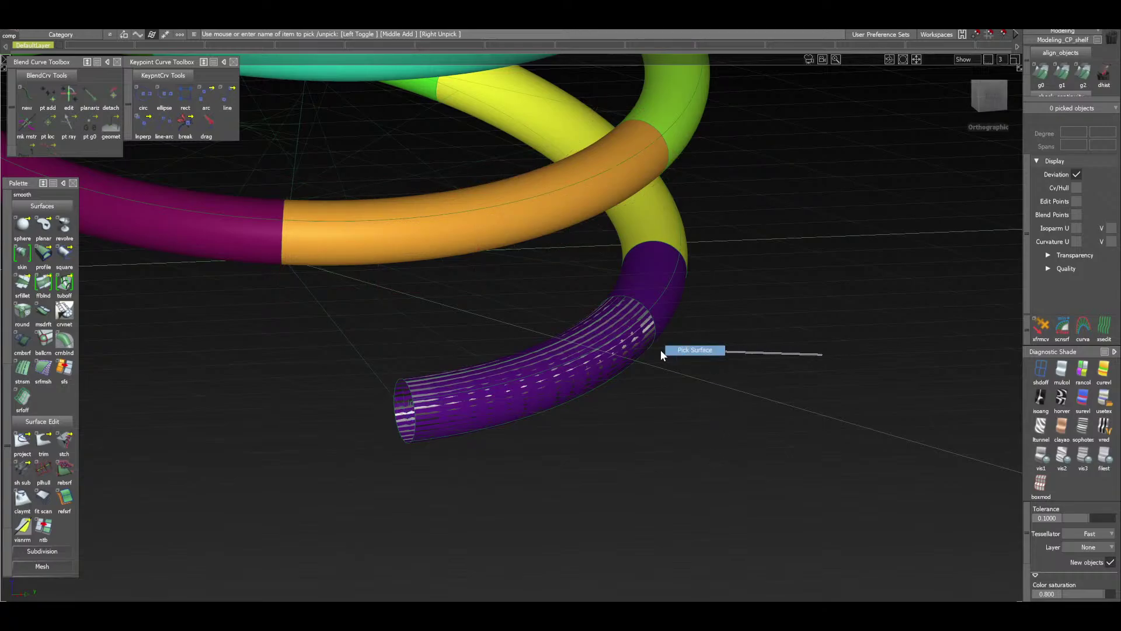
click(465, 423)
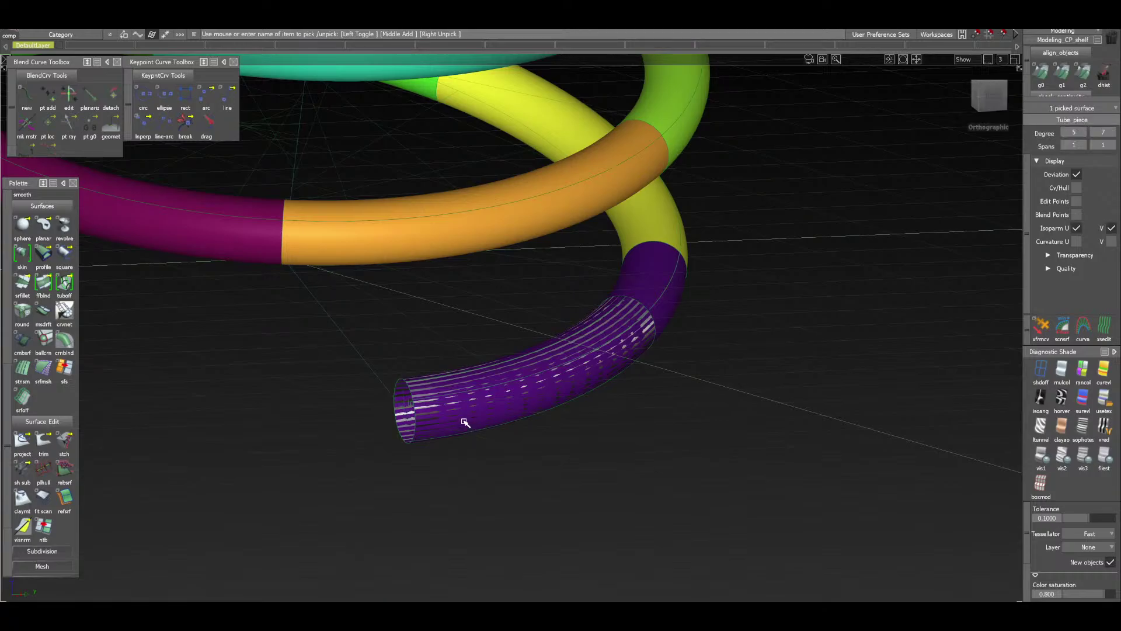
scroll(462, 440, up, 5)
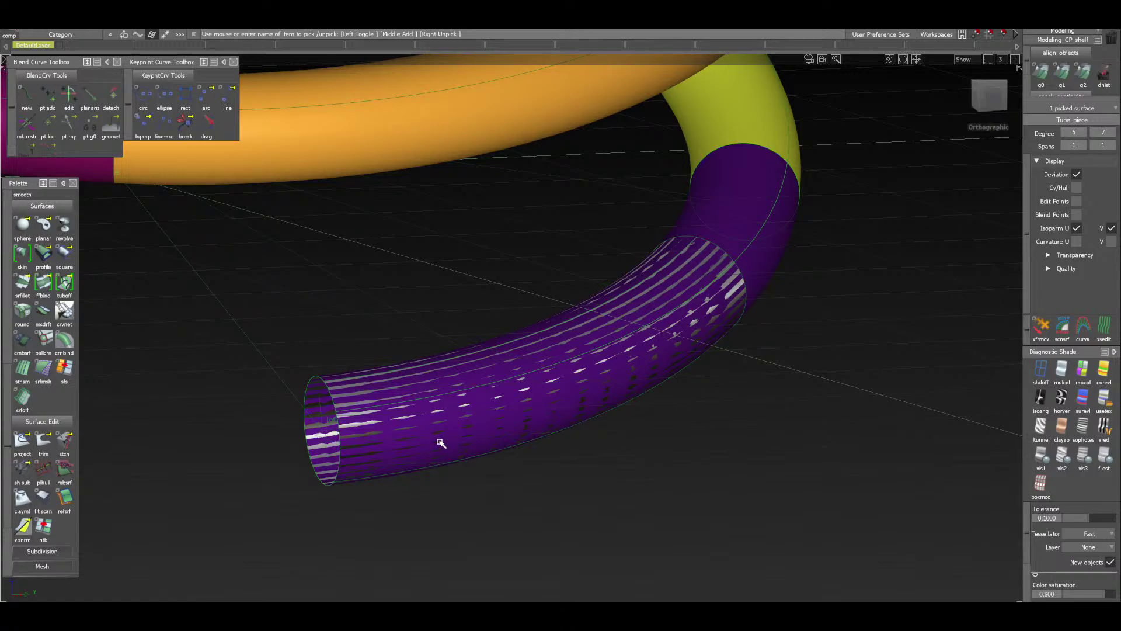
drag(747, 478, 738, 412)
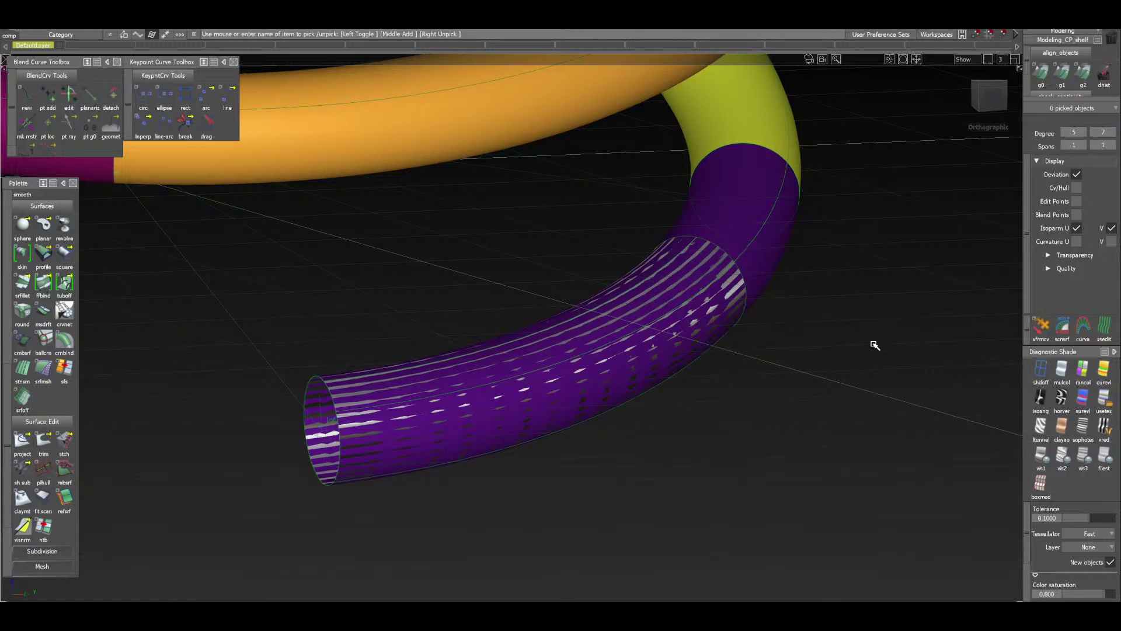
Turn off the diagnostic shading and shade only the overlapping profile surface with a random colour
click(1037, 379)
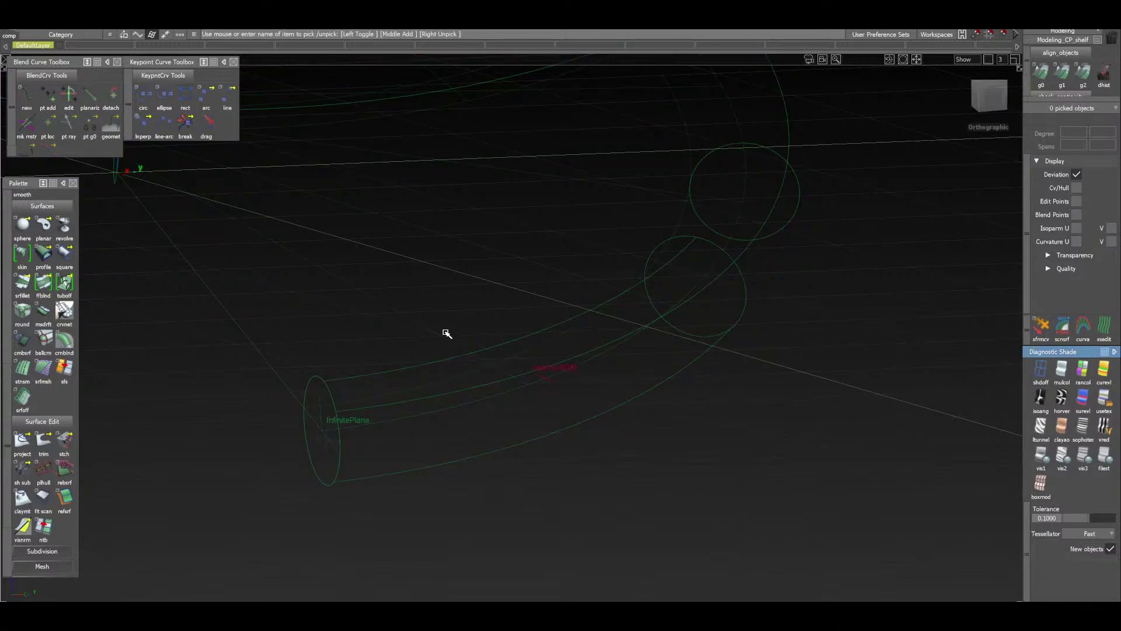
click(340, 461)
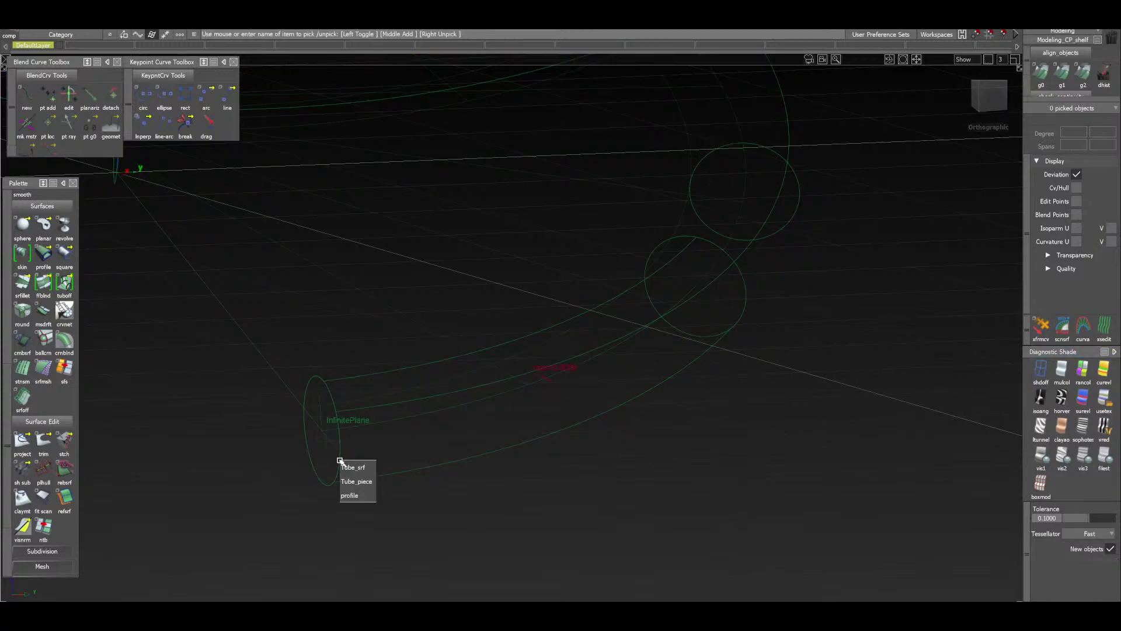
click(354, 495)
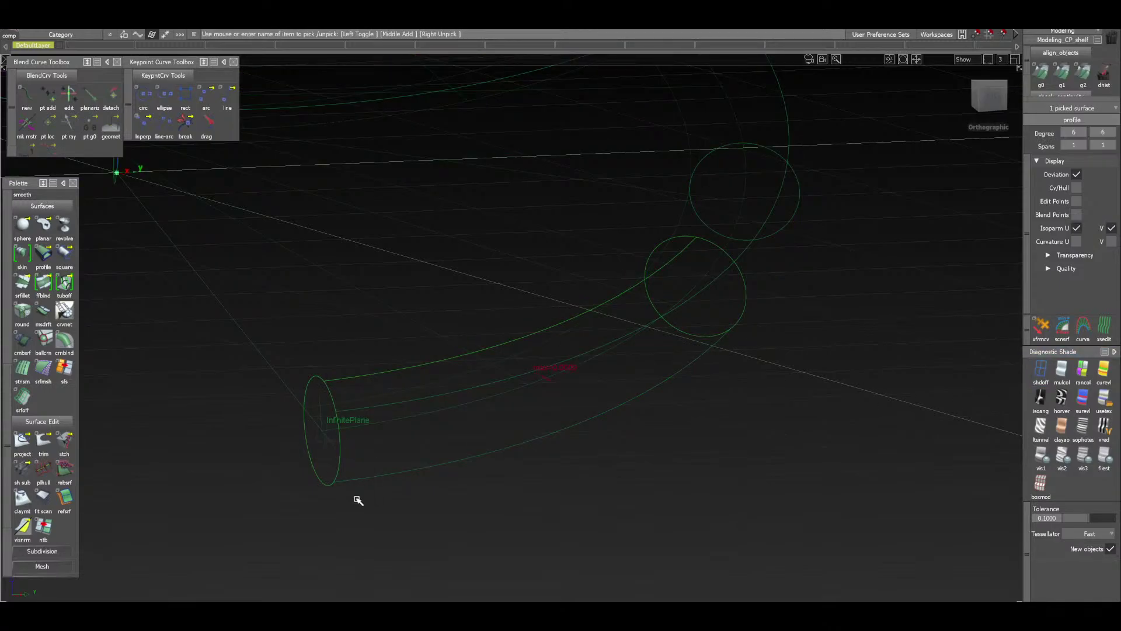
click(1082, 374)
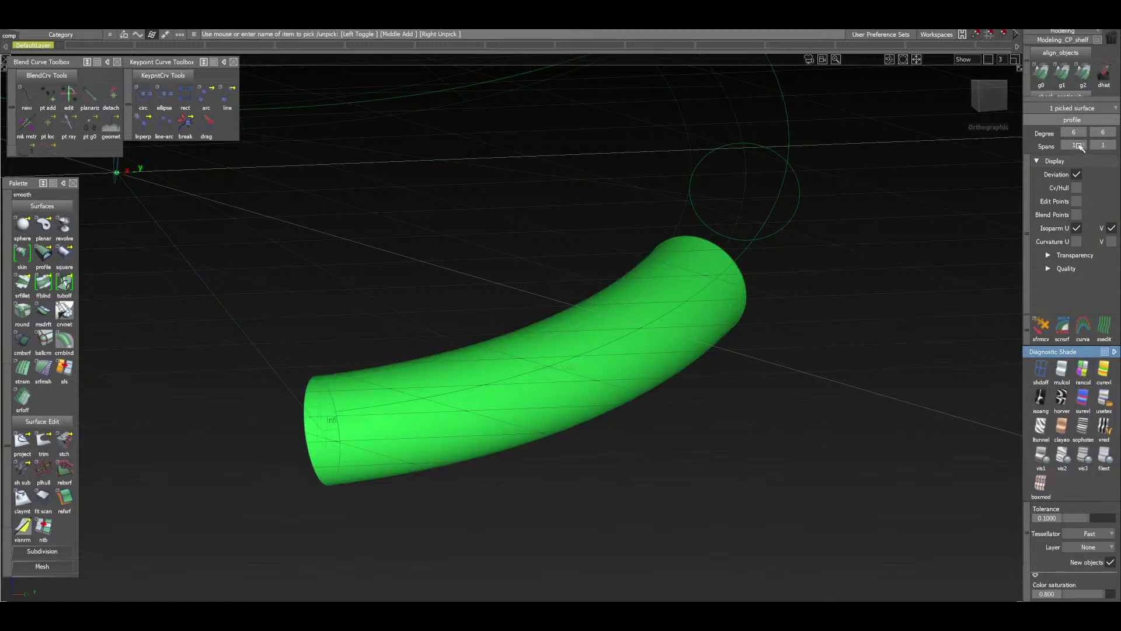
Display the profile surface's CVs and hulls and compare its degree and spans with the adjoining tubular offset segment
click(1077, 188)
click(996, 80)
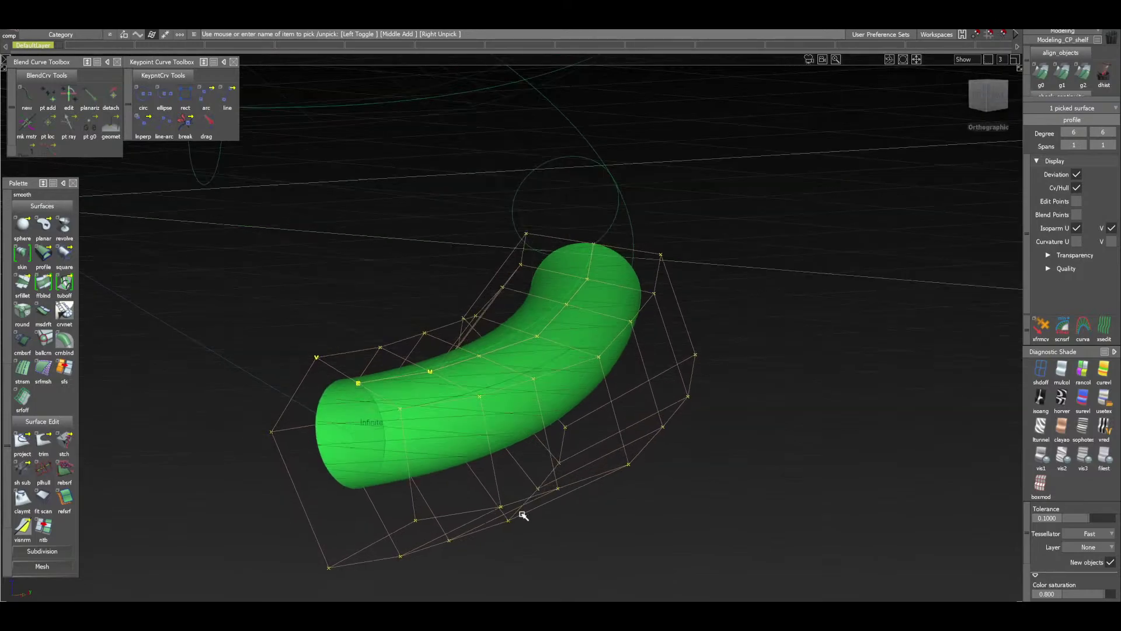
ctrl+shift+drag(746, 280, 700, 274)
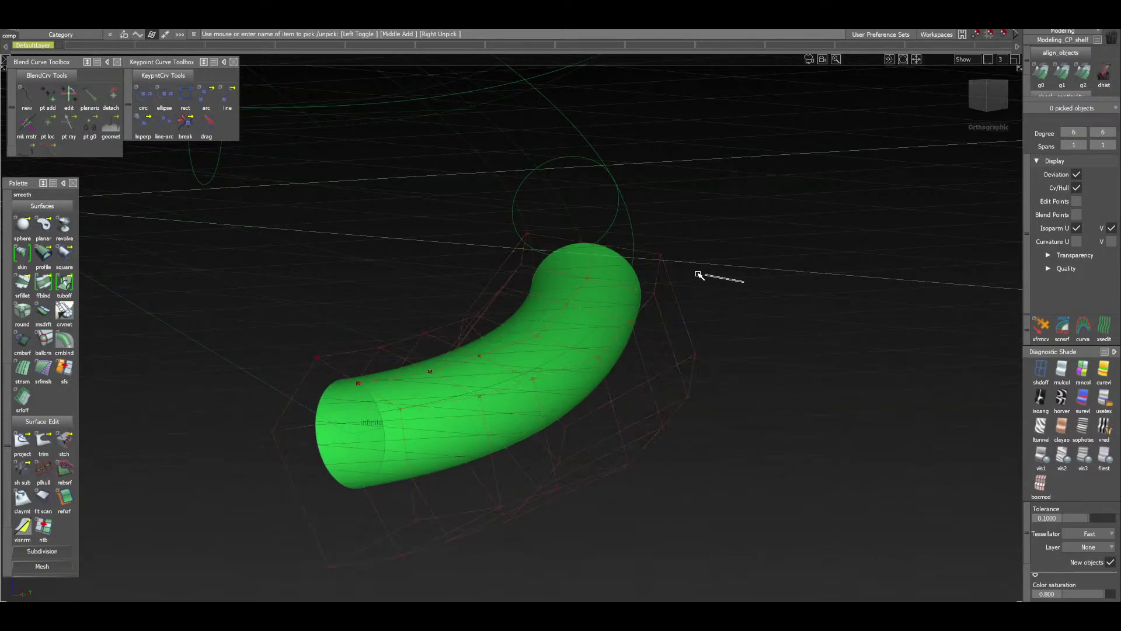
click(630, 227)
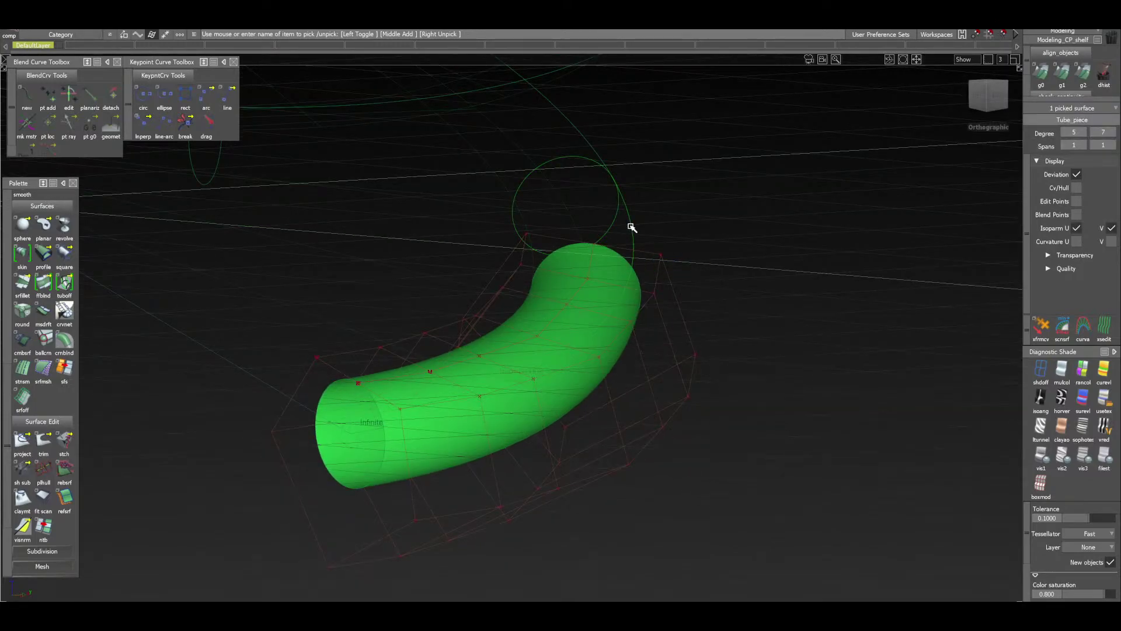
ctrl+shift+drag(677, 460, 674, 333)
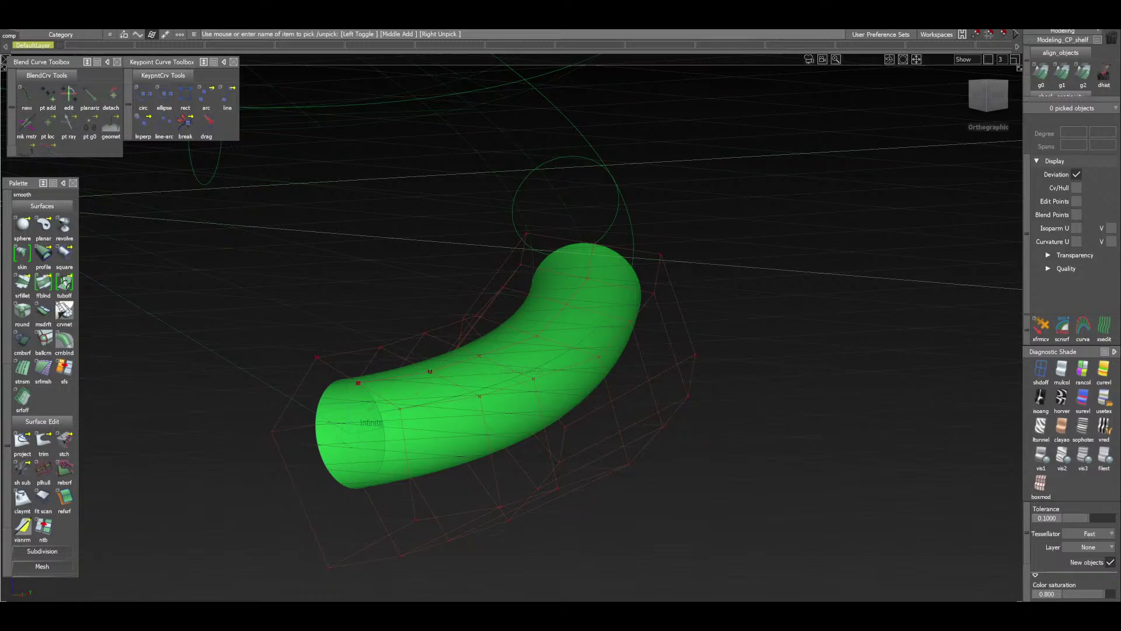
Hide the profile surface's CVs and hulls and inspect all surfaces in Showroom reflection shading before returning to wireframe
click(82, 570)
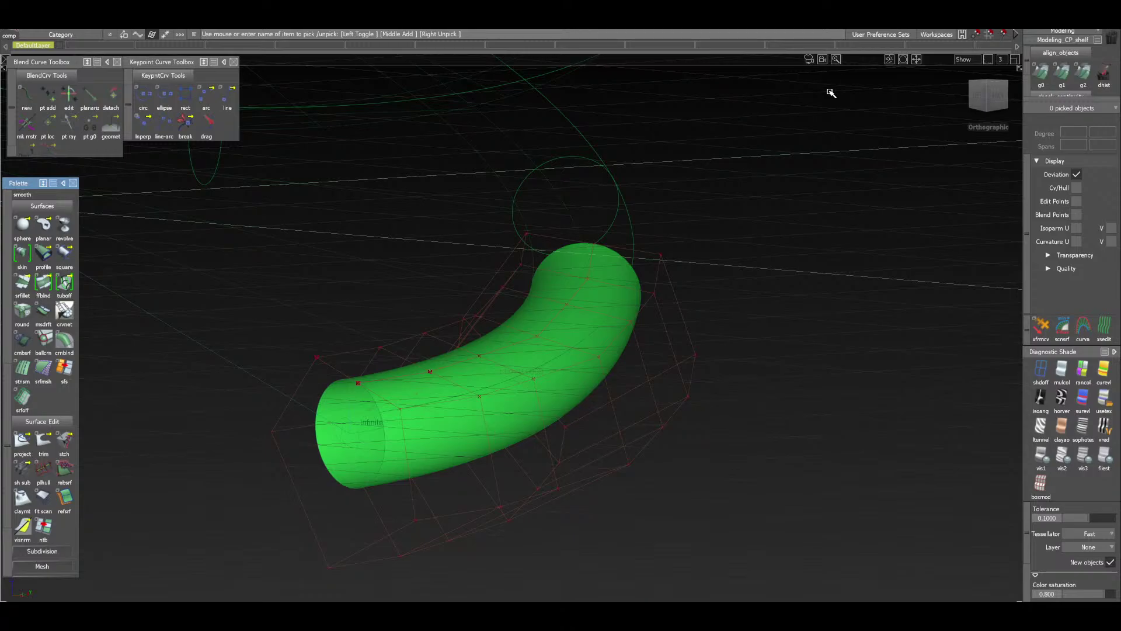
key(ctrl+z)
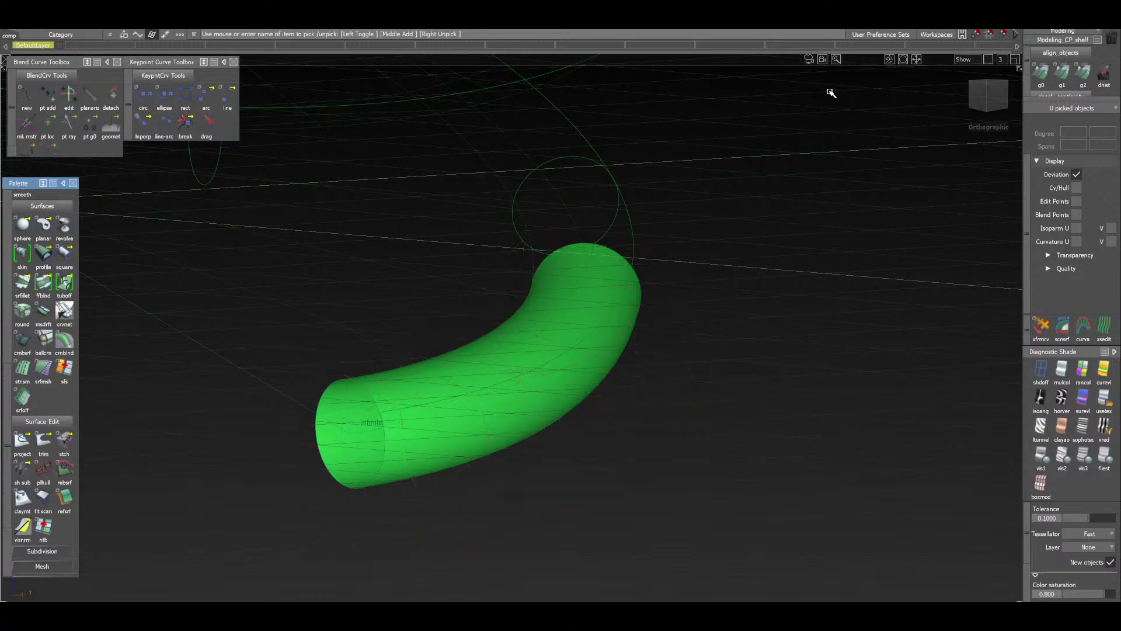
click(1104, 427)
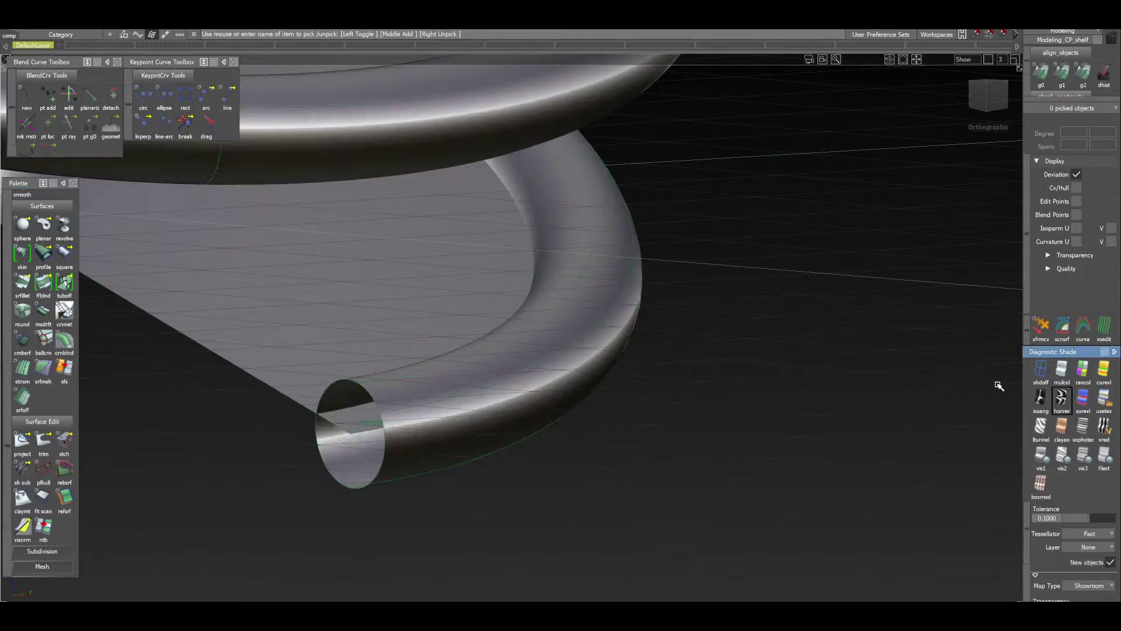
mouse_move(514, 344)
alt+shift+mouse_down()
mouse_move(380, 330)
mouse_move(374, 365)
mouse_move(538, 453)
mouse_move(516, 445)
mouse_move(541, 436)
mouse_move(474, 475)
mouse_move(463, 498)
alt+shift+mouse_up()
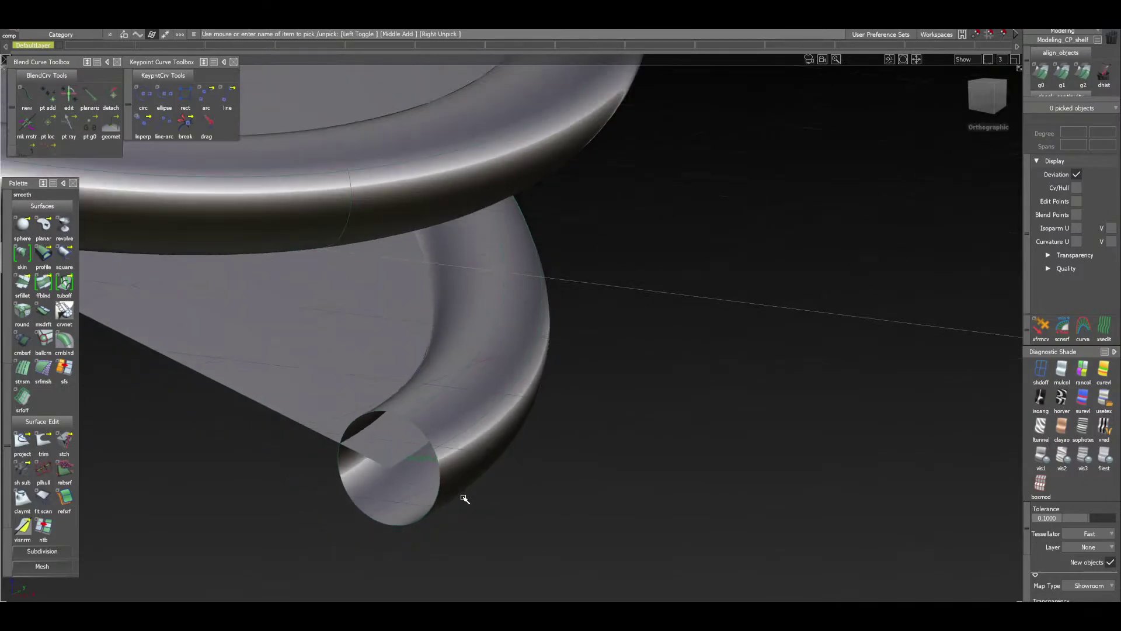
click(1041, 368)
click(987, 95)
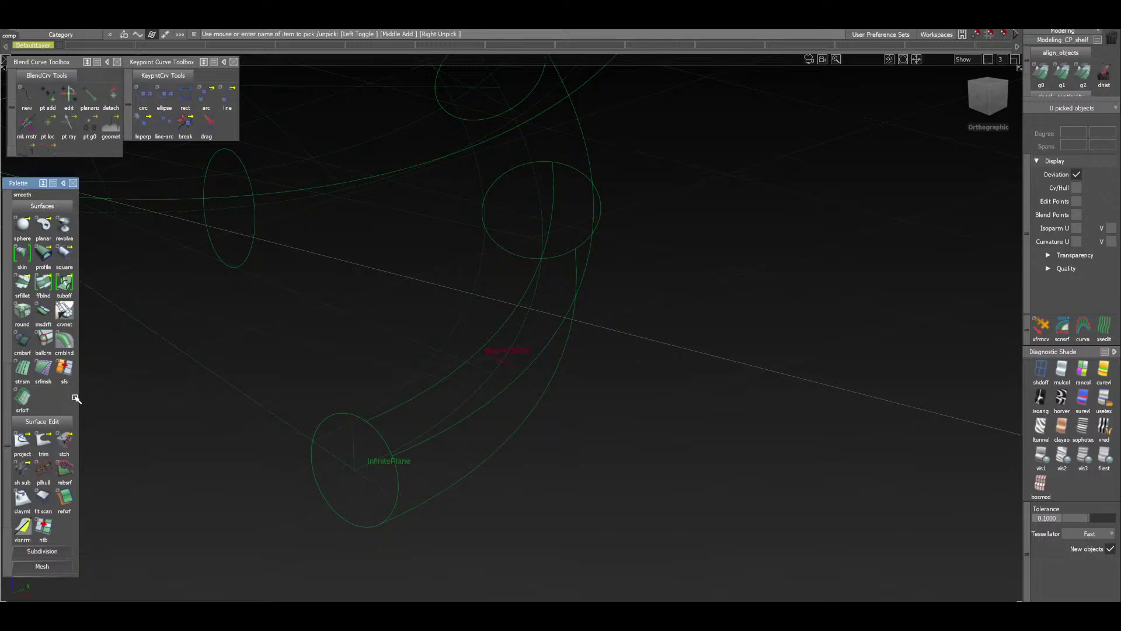
Review the Extrude Tool's description and demo clip, and look over the tools grouped with Tubular Offset
drag(43, 253, 115, 270)
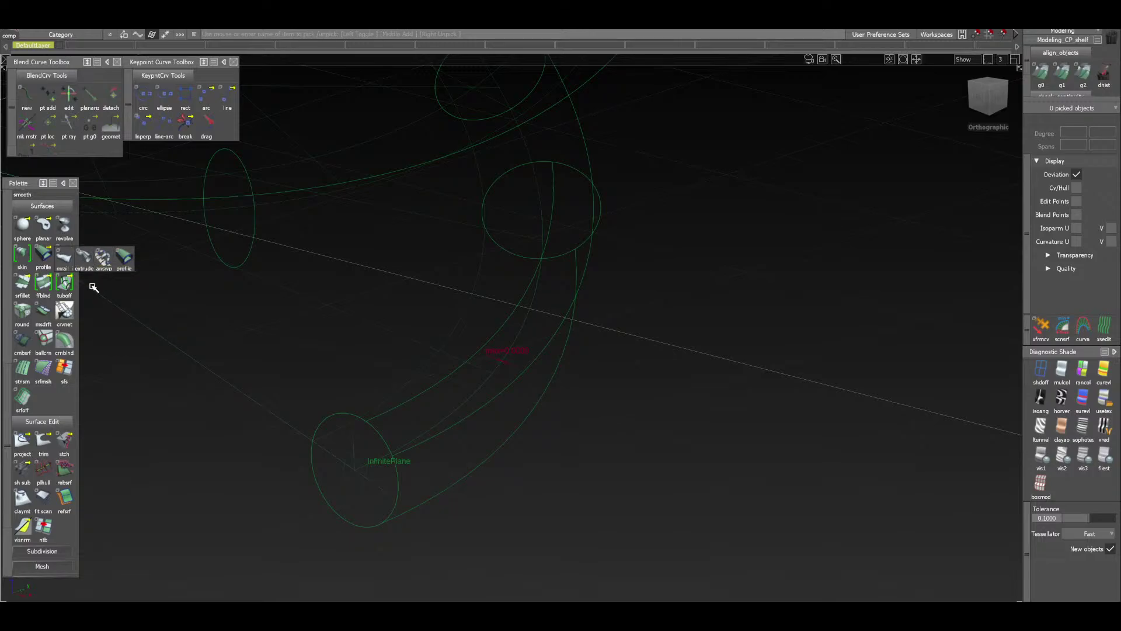
mouse_move(87, 263)
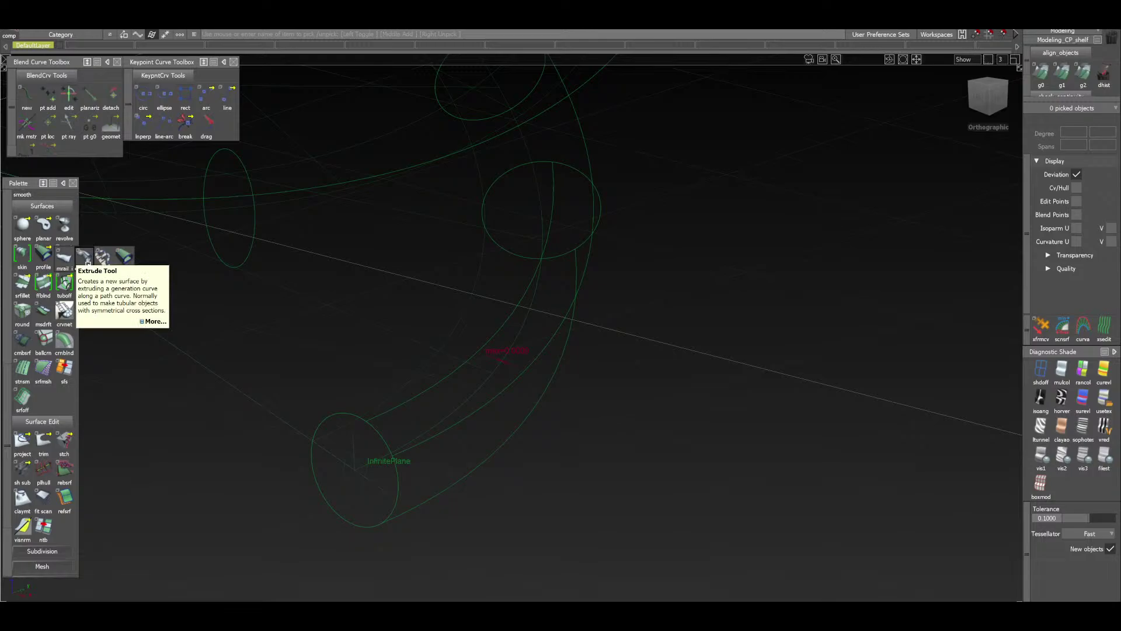
click(153, 321)
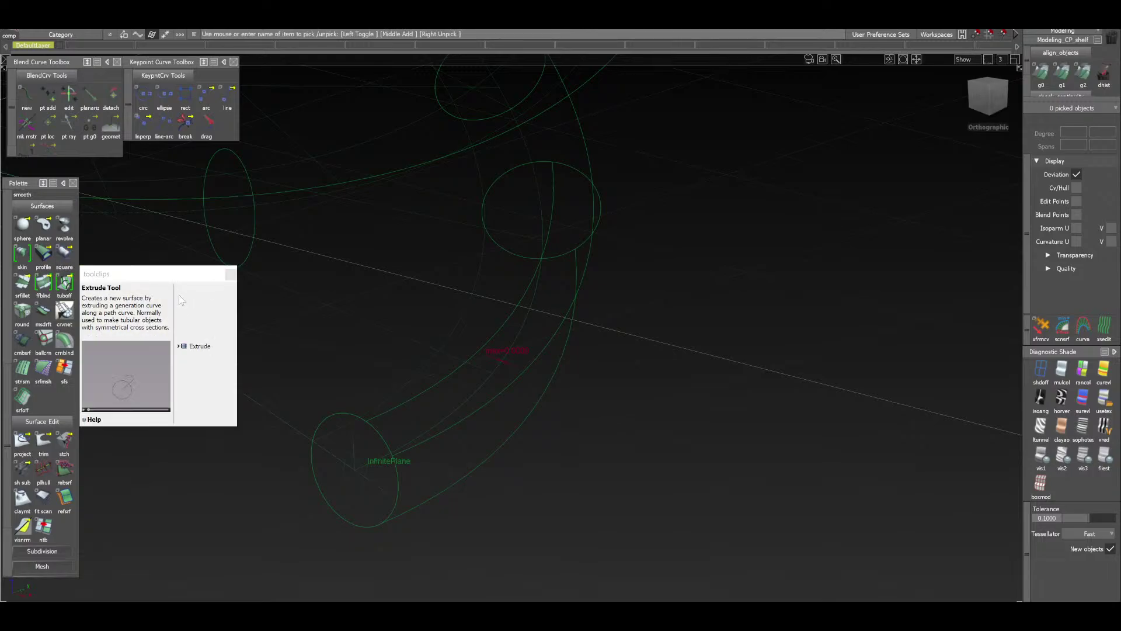
click(84, 409)
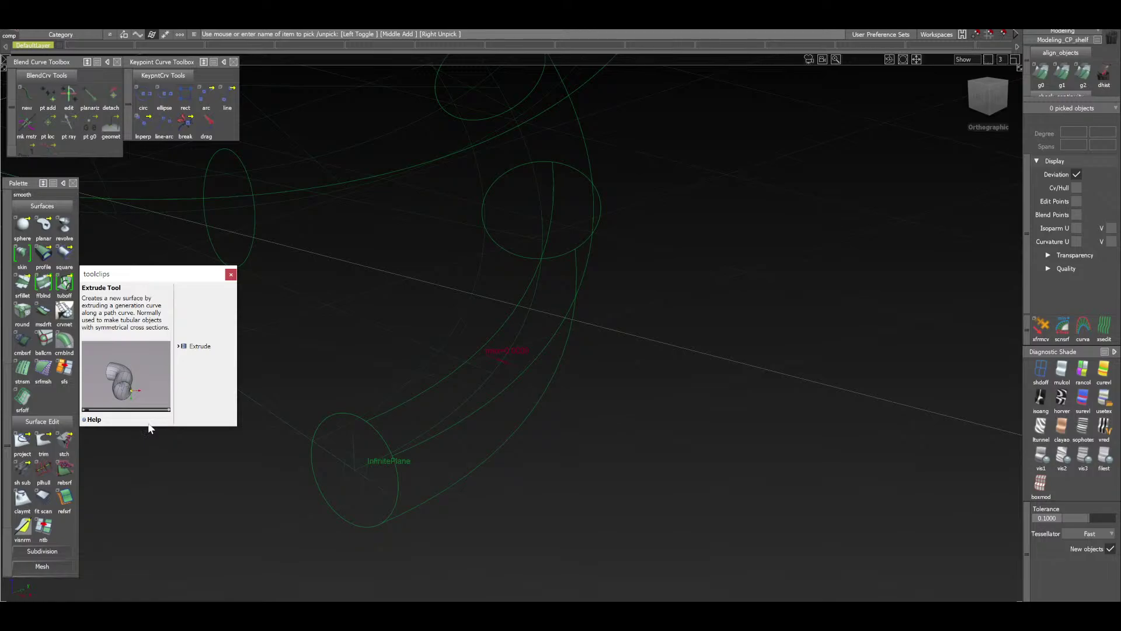
click(231, 274)
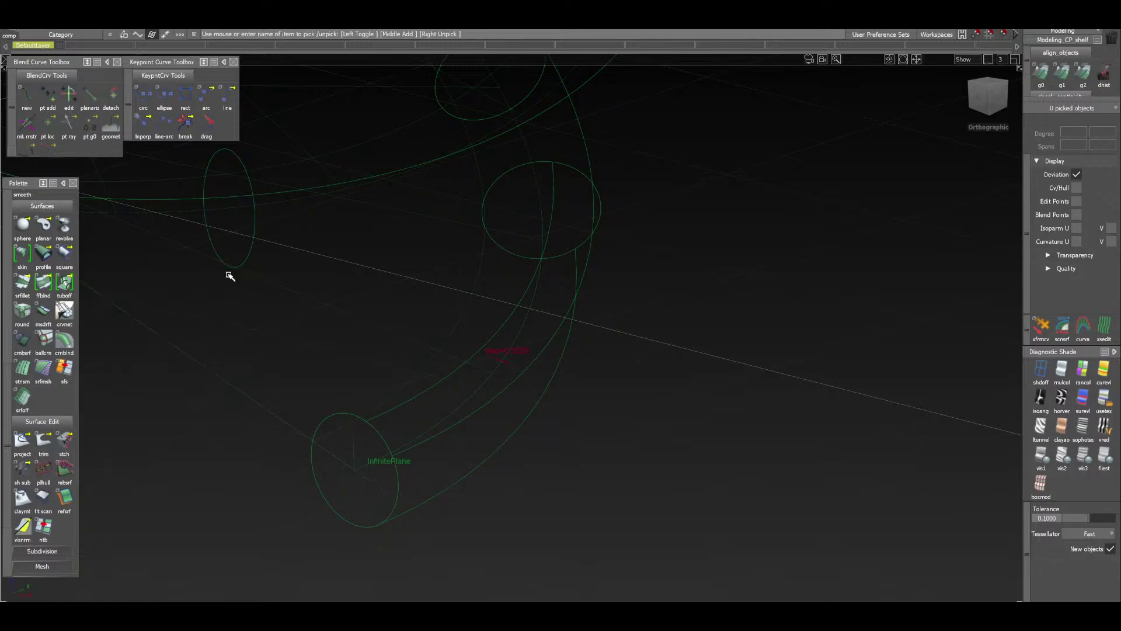
click(66, 286)
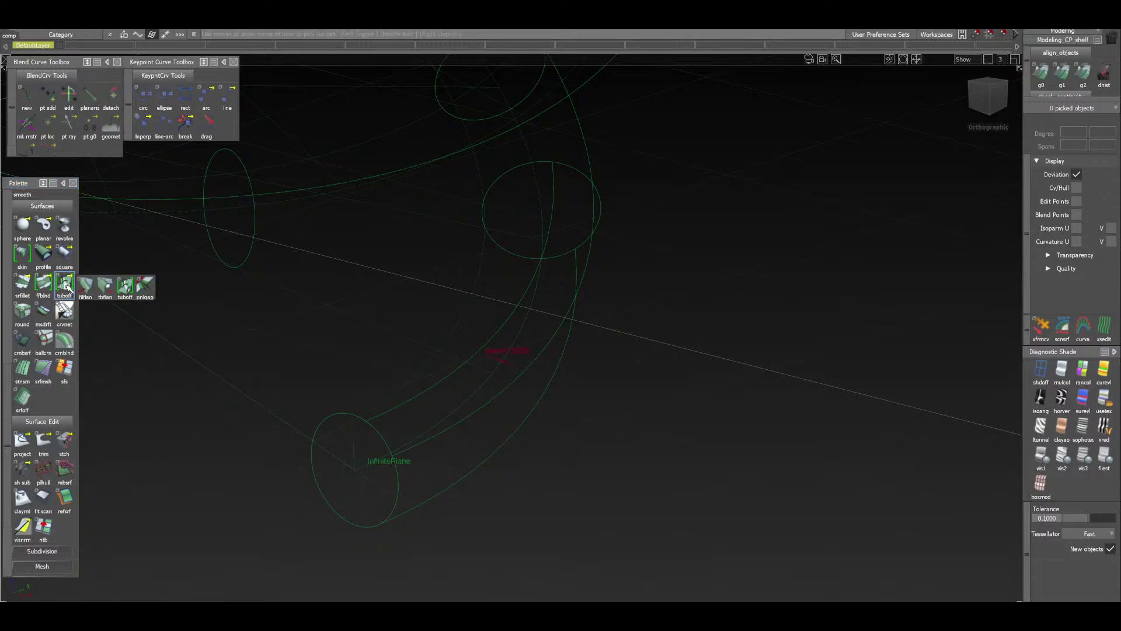
click(66, 286)
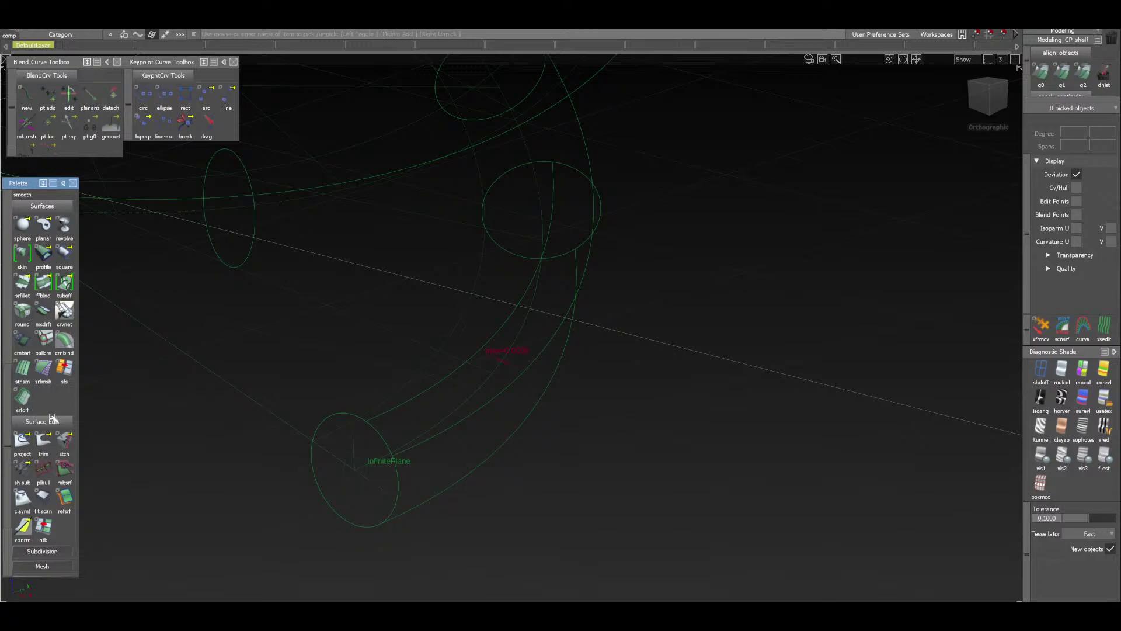
Shade all surfaces with the Showroom reflection map, and turn the shading off for the inner surface spanning the coils
alt+shift+right_drag(408, 348, 639, 378)
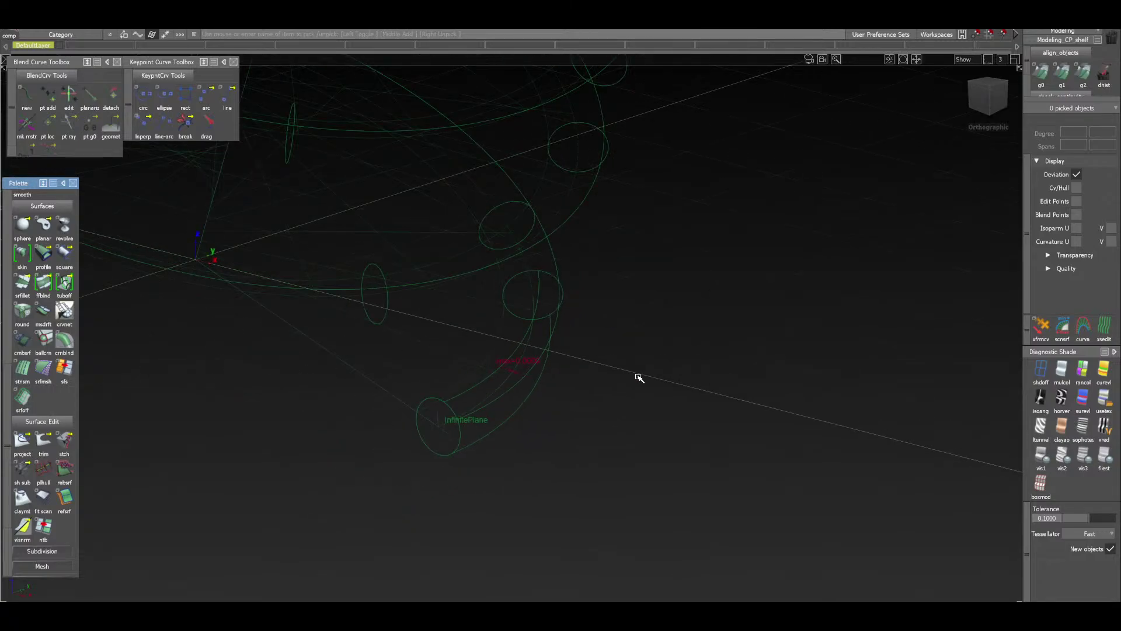
alt+shift+right_drag(528, 374, 642, 383)
click(1083, 430)
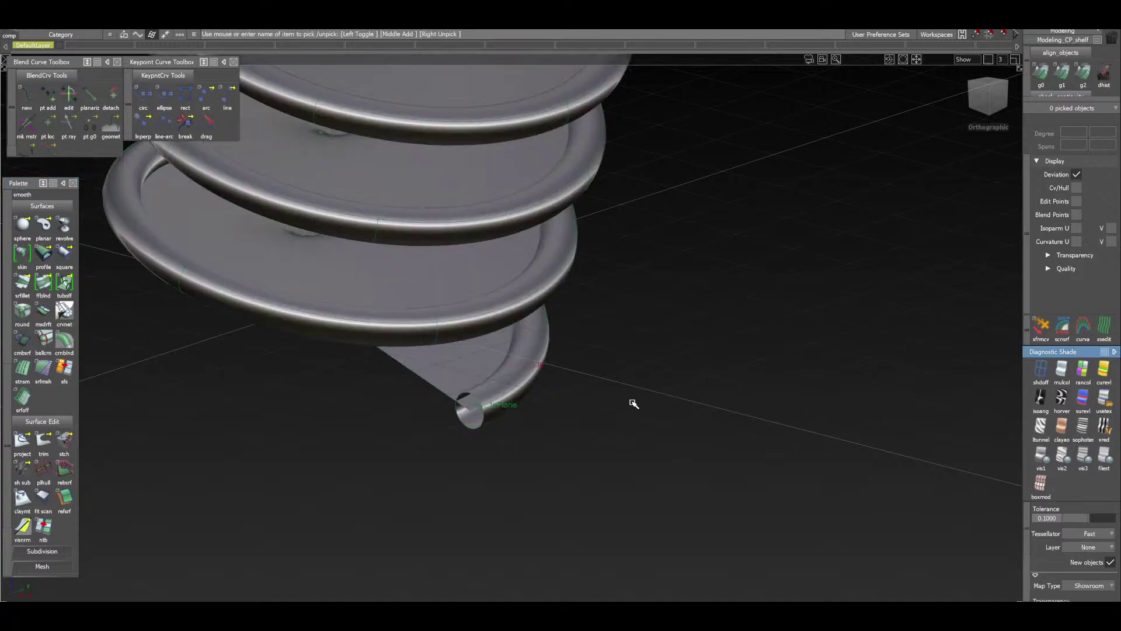
alt+shift+right_drag(622, 397, 621, 443)
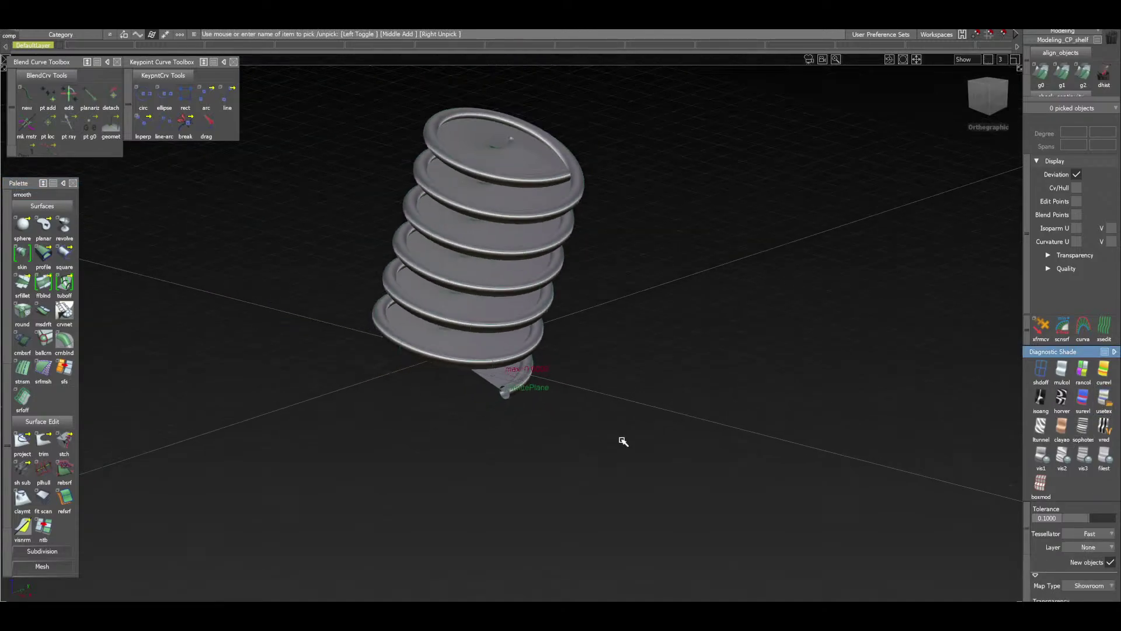
click(495, 247)
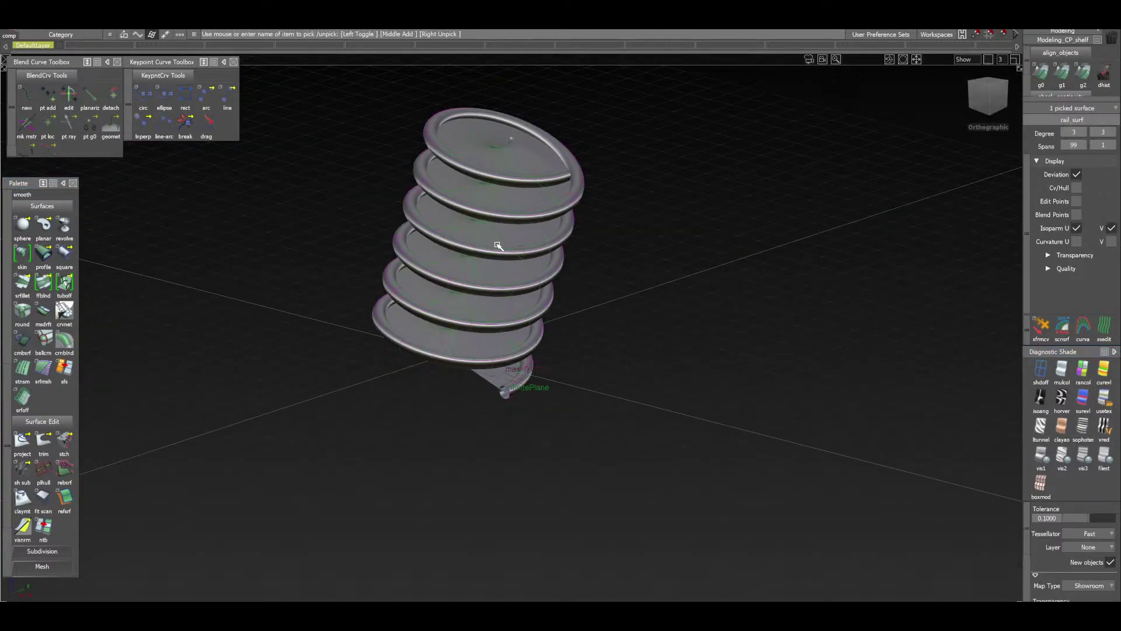
click(1040, 372)
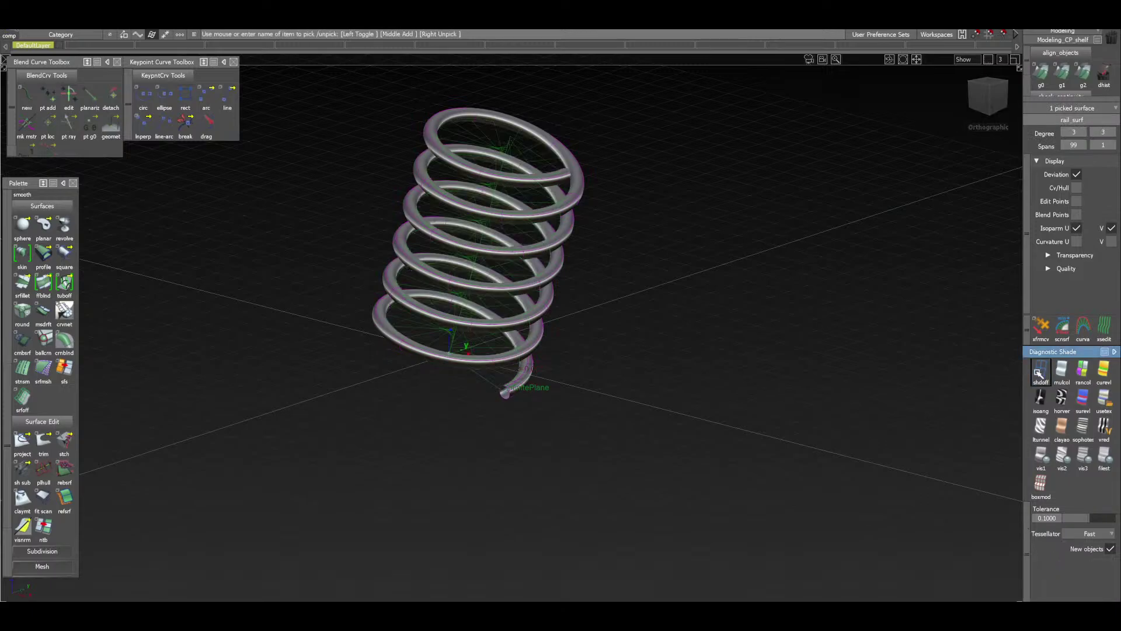
click(740, 367)
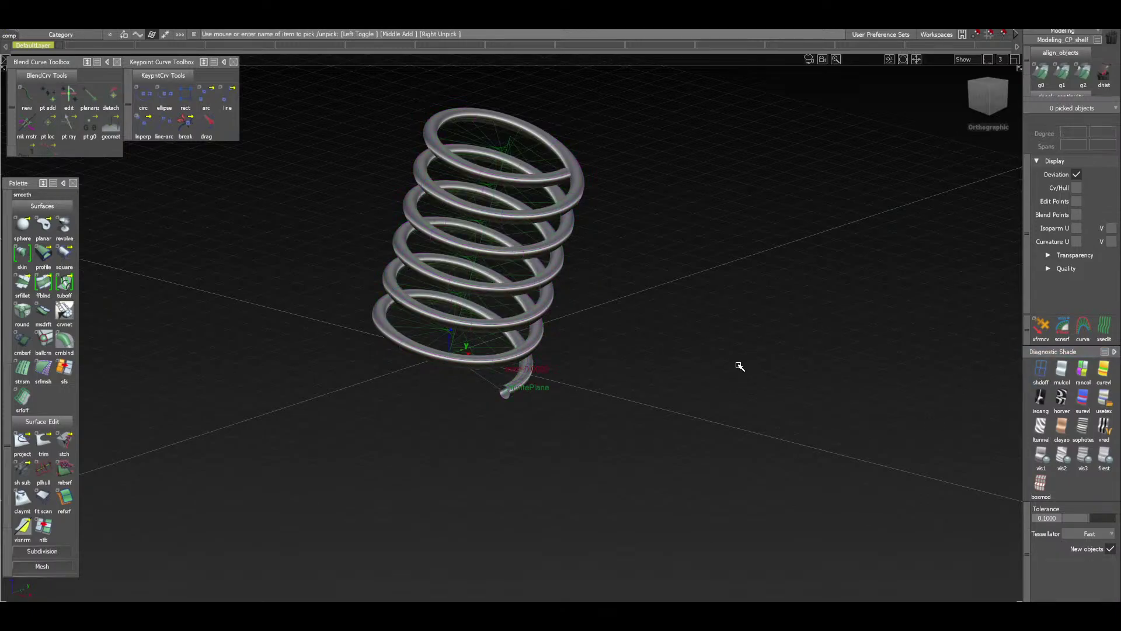
Create a new layer named JustInCase
ctrl+shift+drag(739, 365, 689, 360)
click(496, 308)
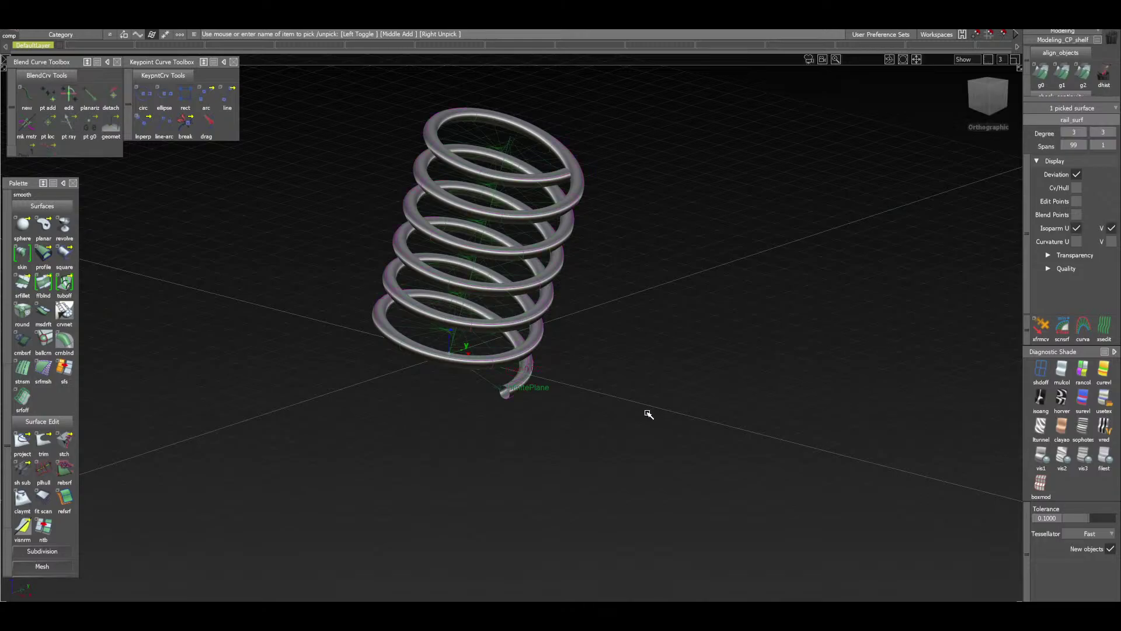
ctrl+shift+drag(656, 405, 656, 355)
ctrl+shift+drag(781, 383, 754, 262)
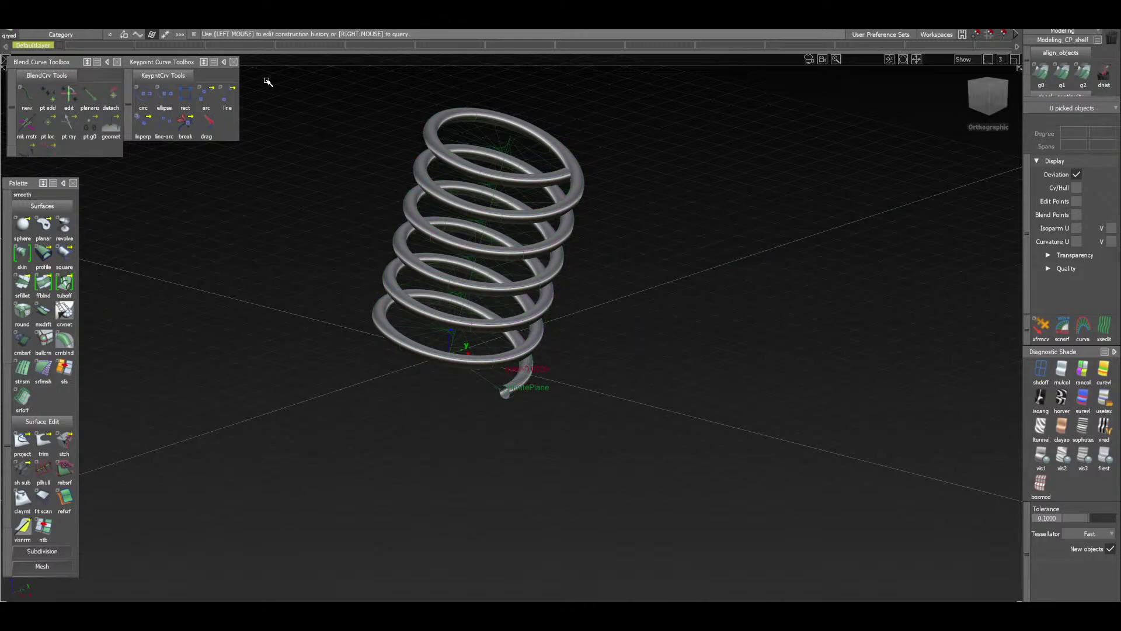
right_click(237, 43)
click(239, 49)
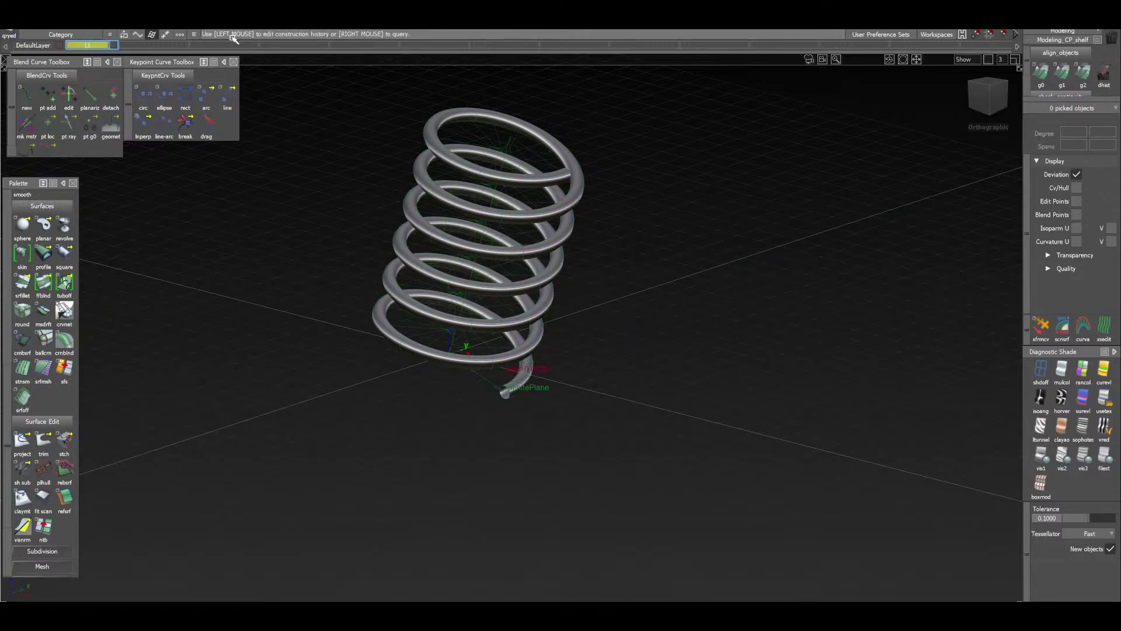
click(88, 46)
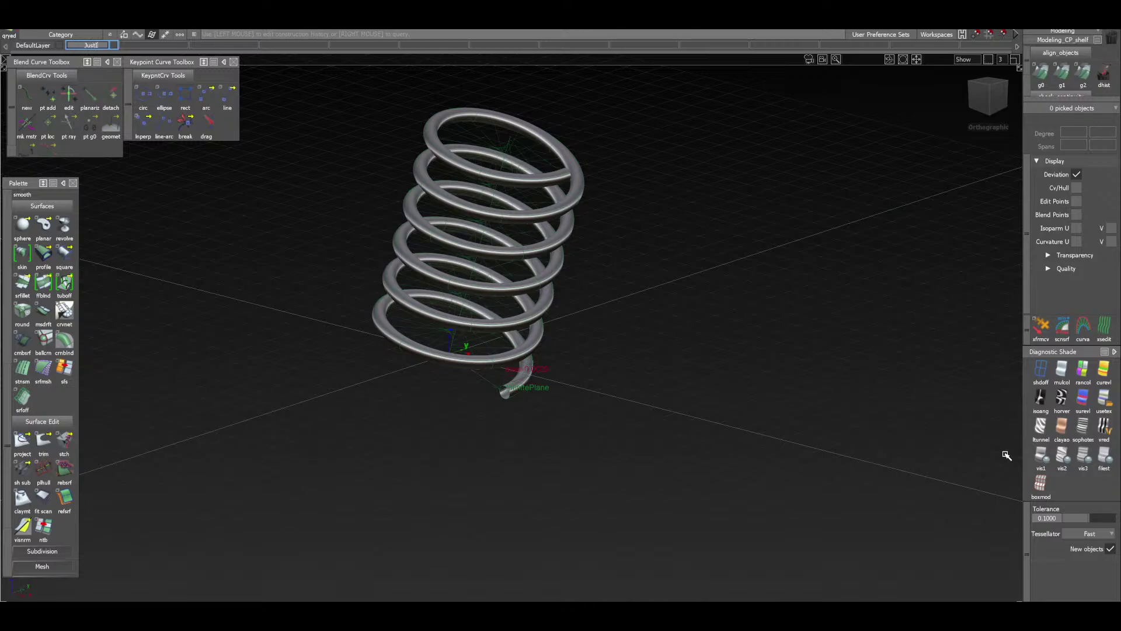
text(ase)
key(Return)
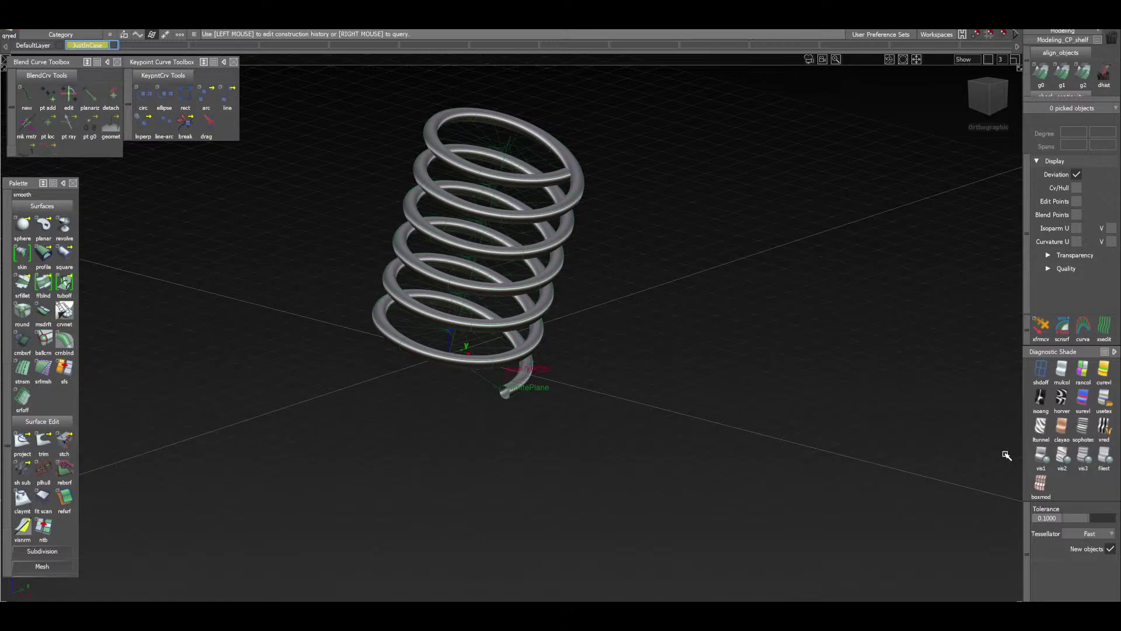
Assign the inner rail surface to the JustInCase layer and hide that layer
alt+shift+right_drag(1006, 456, 869, 544)
alt+shift+right_drag(533, 421, 538, 473)
ctrl+shift+right_drag(578, 506, 577, 480)
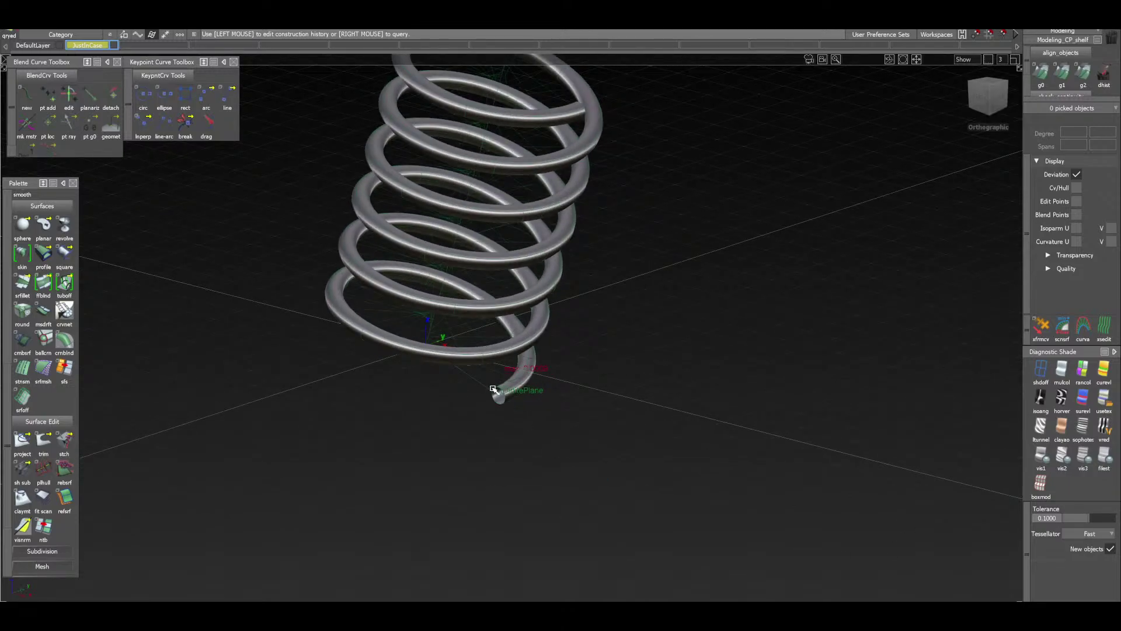
click(487, 384)
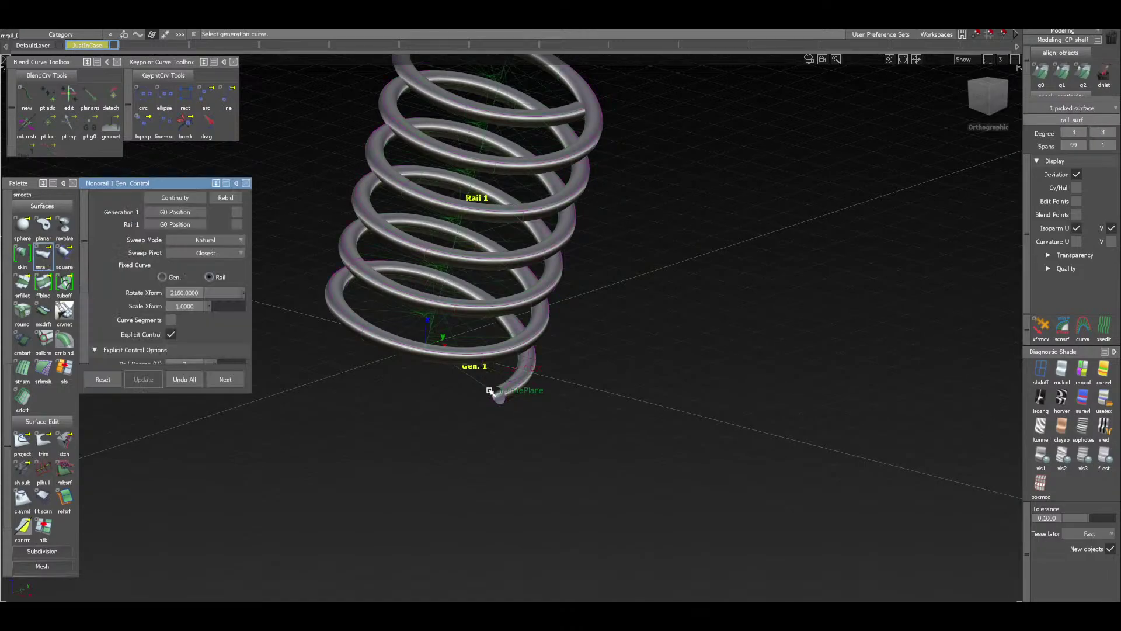
right_click(86, 46)
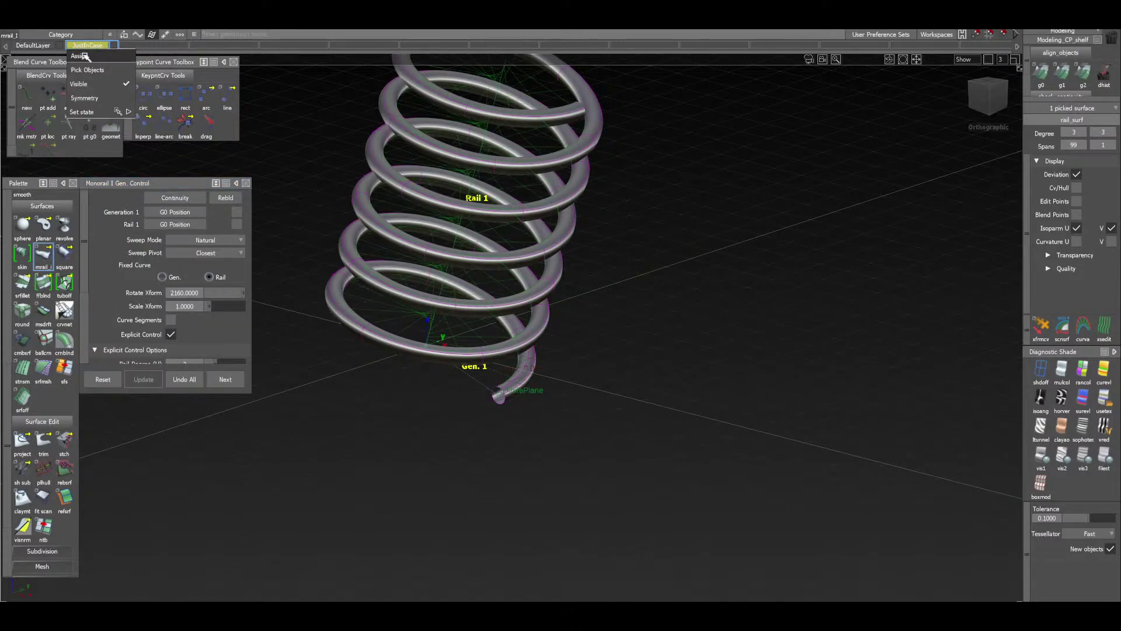
click(85, 56)
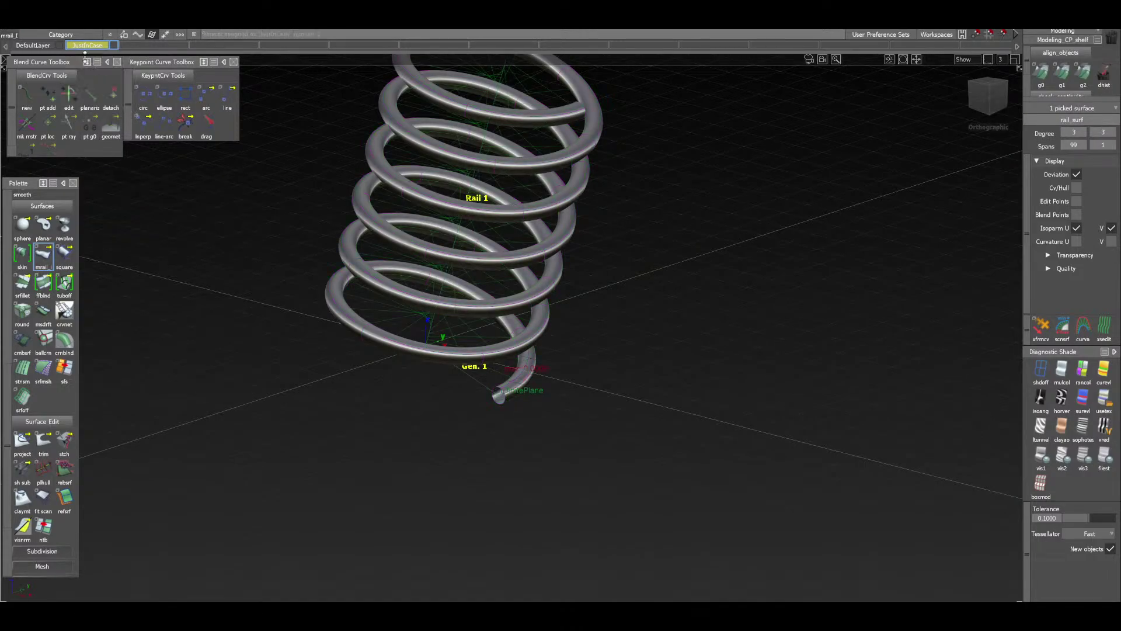
click(116, 45)
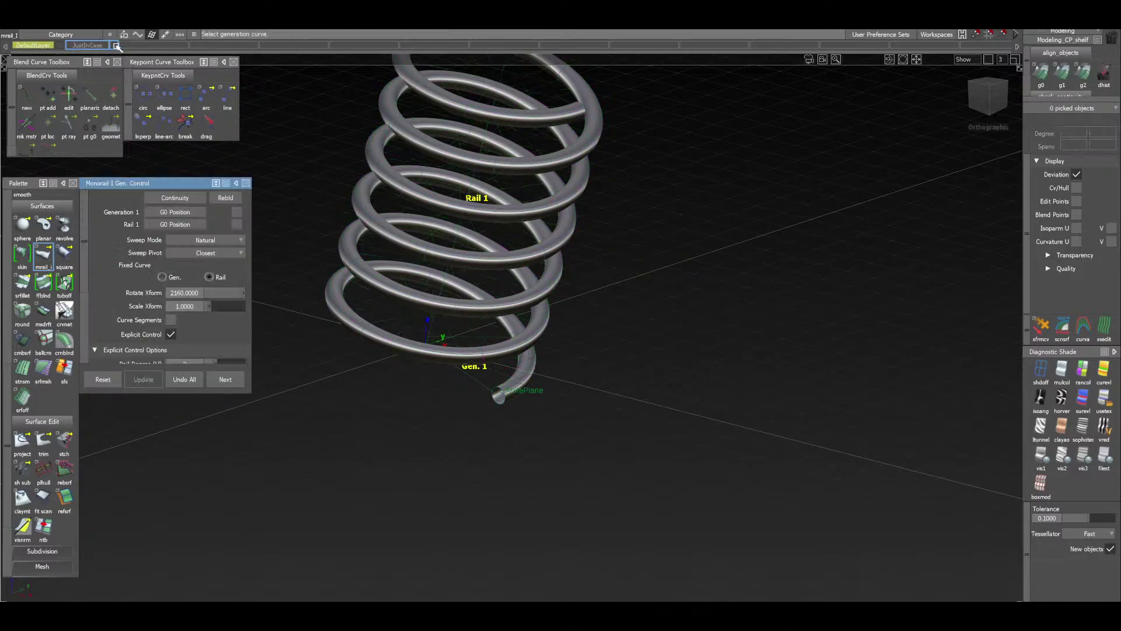
click(246, 184)
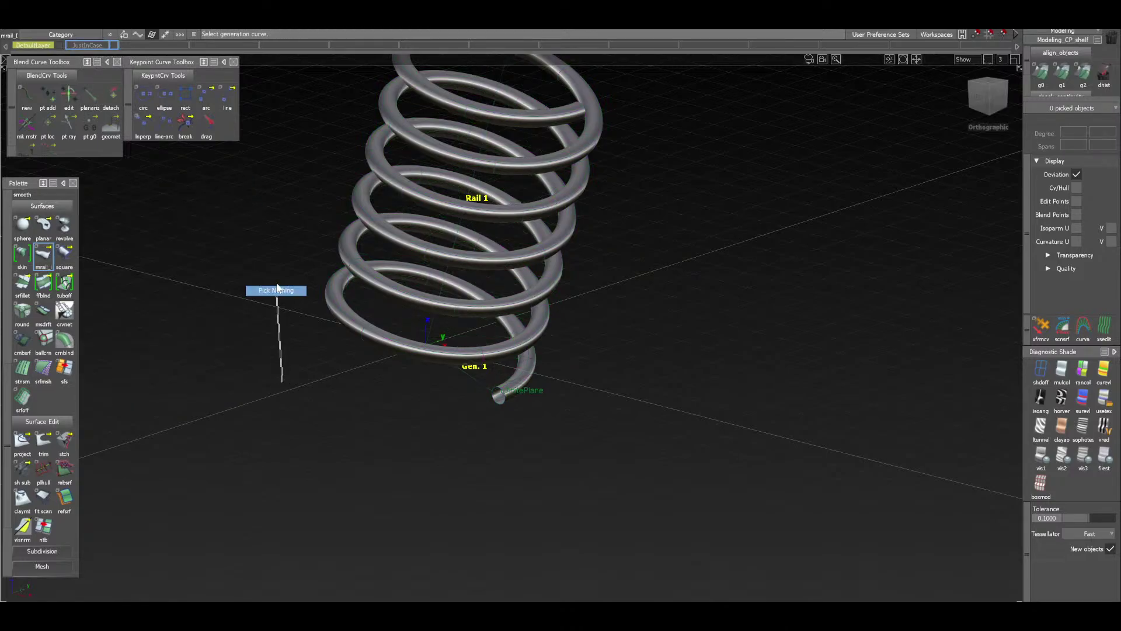
Shade the spiral tube with Visual State 3 and inspect its coils from several angles
alt+shift+drag(286, 391, 458, 412)
alt+shift+middle_drag(458, 412, 459, 460)
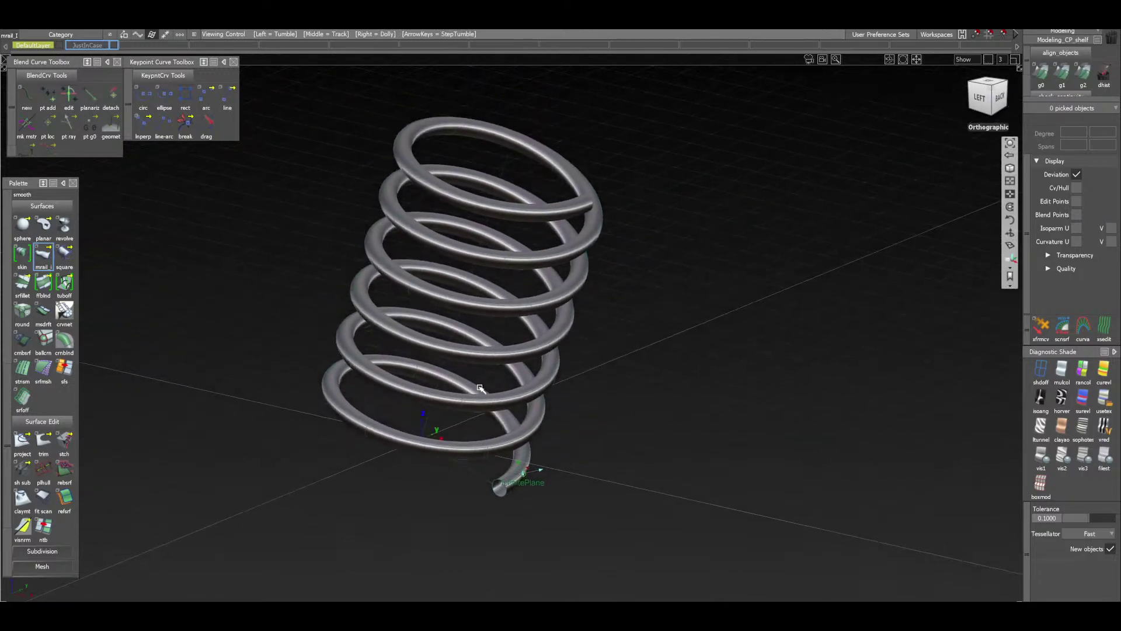
alt+shift+click(479, 403)
alt+shift+drag(408, 433, 513, 419)
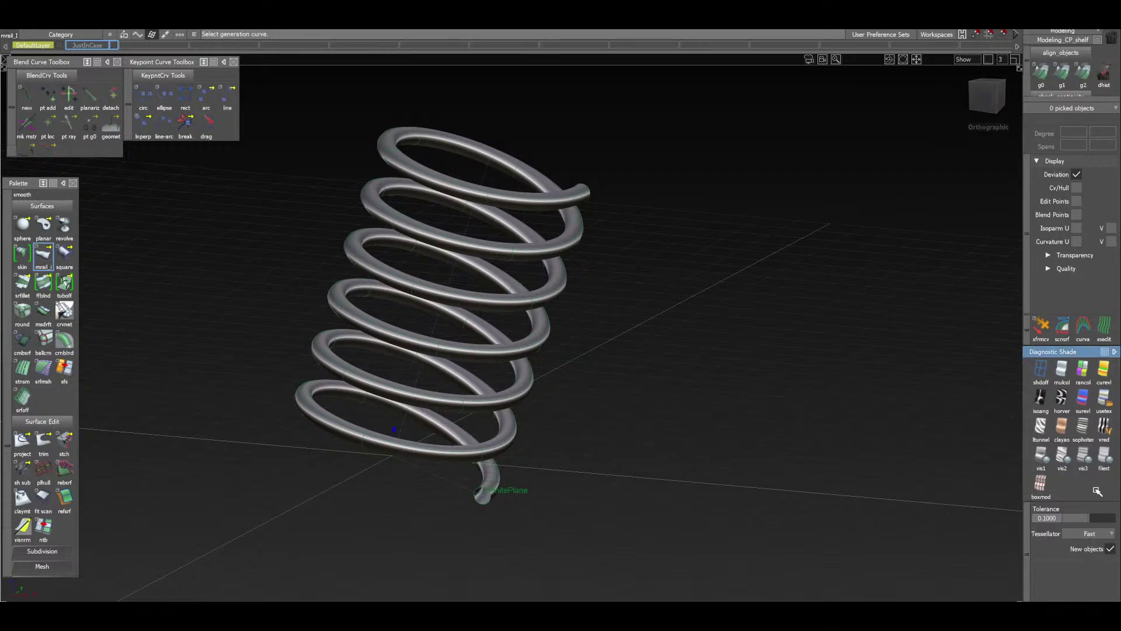
click(1083, 455)
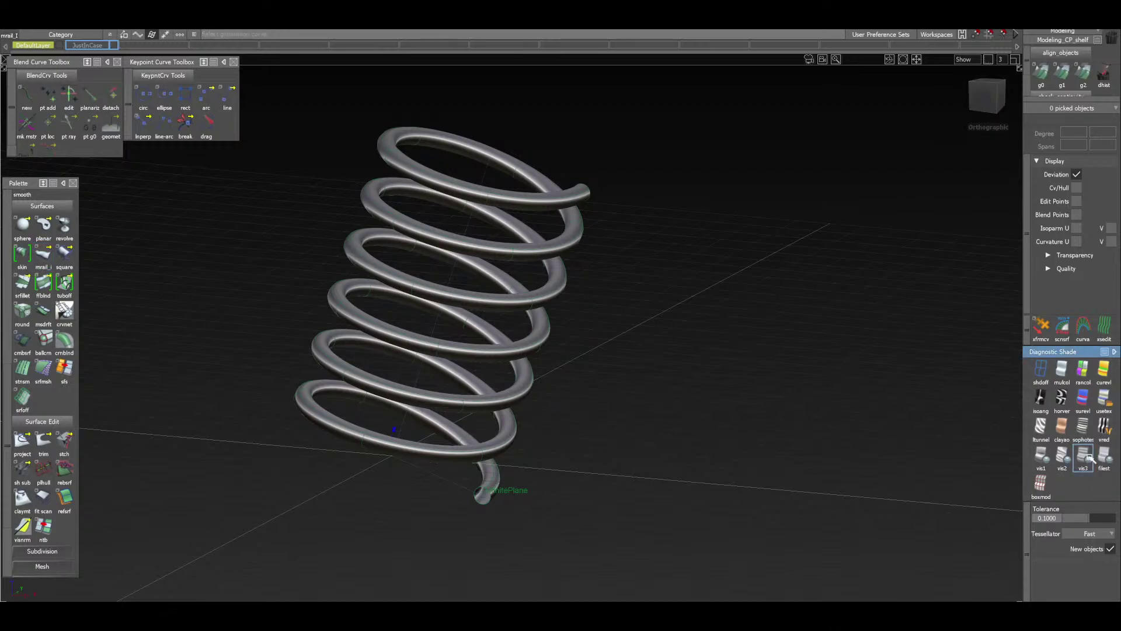
alt+shift+drag(513, 281, 460, 287)
ctrl+shift+right_drag(670, 351, 696, 337)
alt+shift+drag(561, 387, 418, 435)
alt+shift+click(442, 312)
alt+shift+right_drag(475, 416, 461, 400)
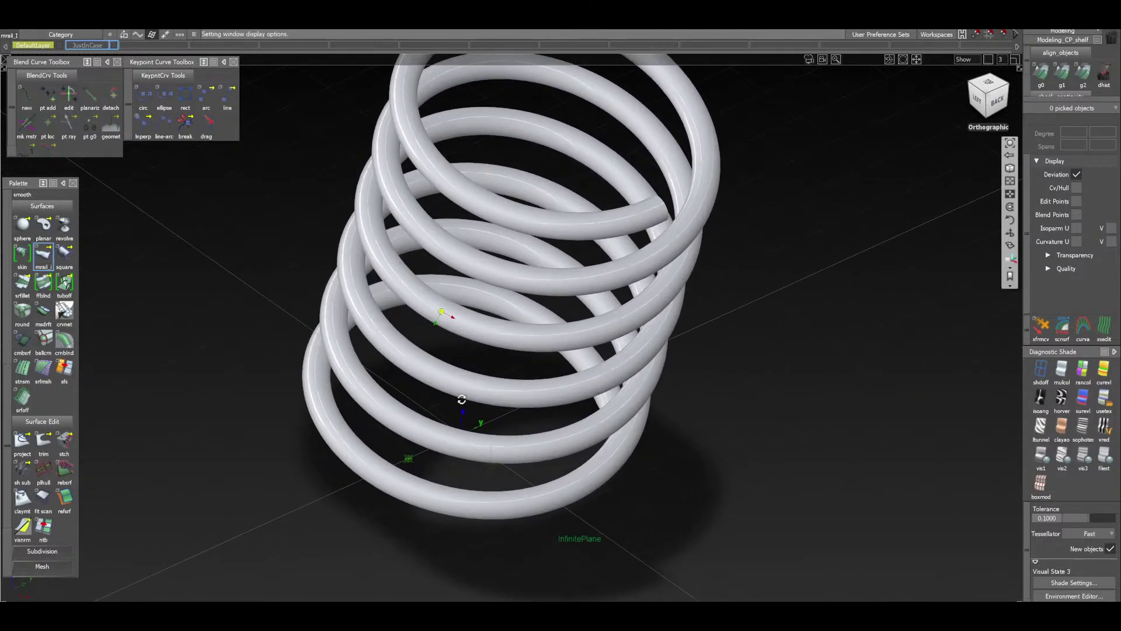
Cap the open upper end of the spiral tube with a planar surface, keeping Create History and Chain Select on
mouse_move(461, 401)
alt+shift+mouse_down()
mouse_move(561, 327)
mouse_move(606, 263)
mouse_move(324, 282)
mouse_move(188, 310)
alt+shift+mouse_up()
alt+shift+click(354, 233)
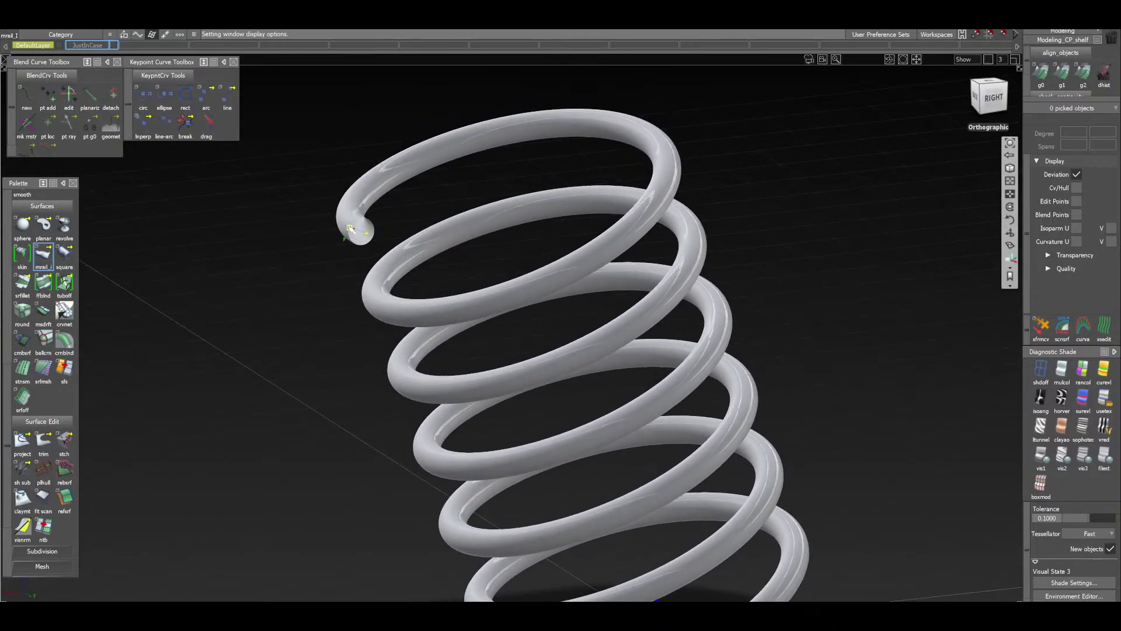
alt+shift+right_drag(354, 232, 364, 287)
mouse_move(364, 287)
alt+shift+mouse_down()
mouse_move(420, 233)
mouse_move(352, 281)
alt+shift+mouse_up()
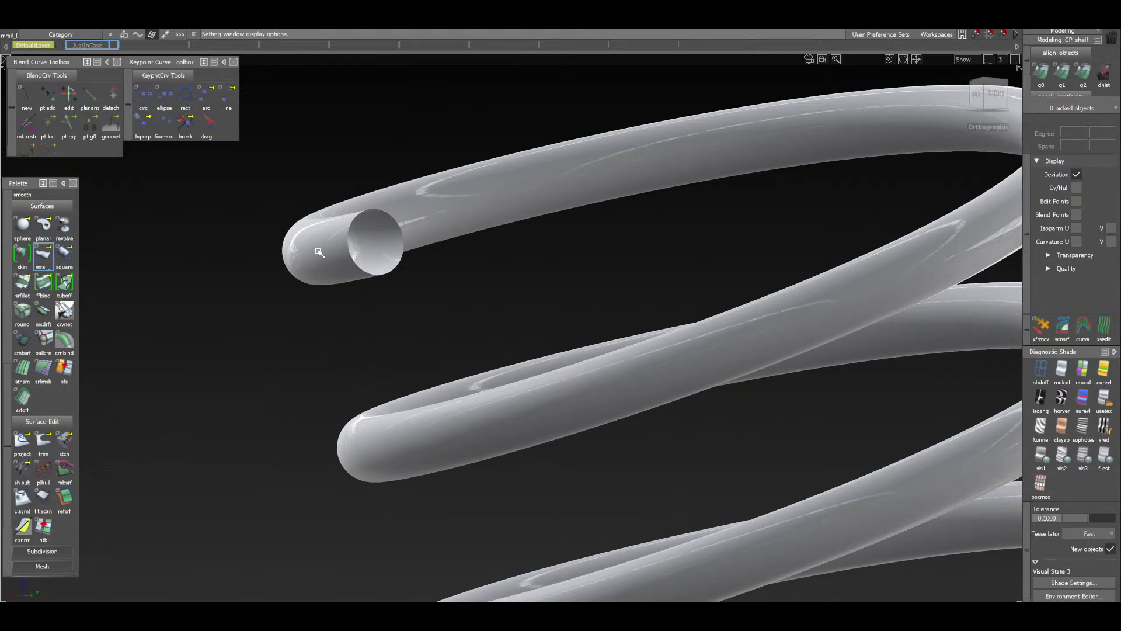
ctrl+shift+drag(187, 351, 188, 343)
double_click(44, 229)
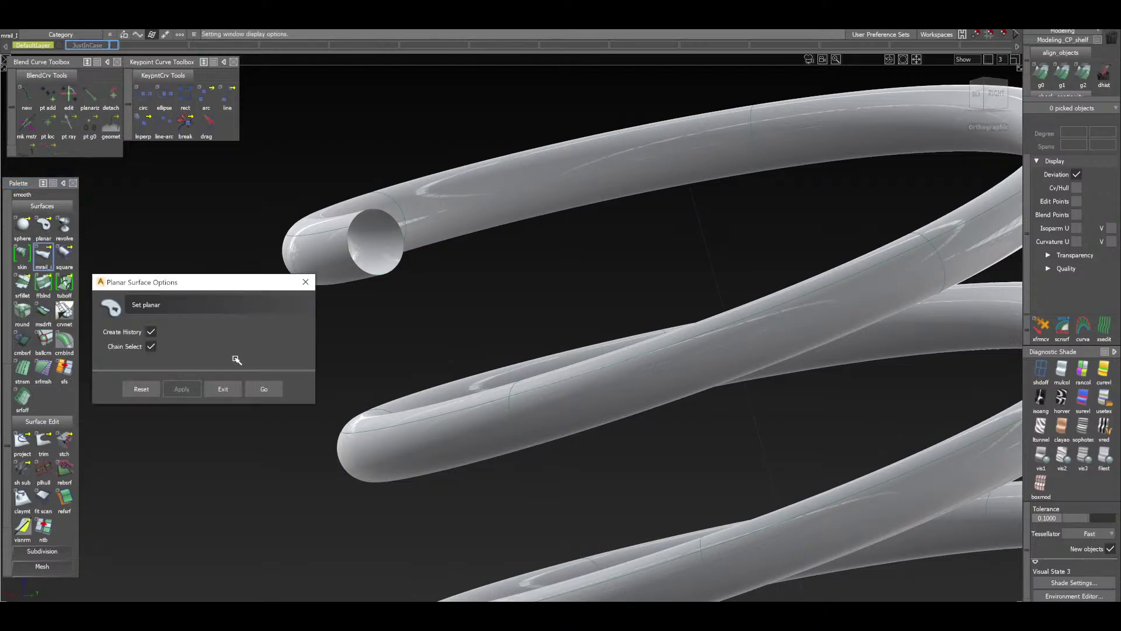
click(264, 389)
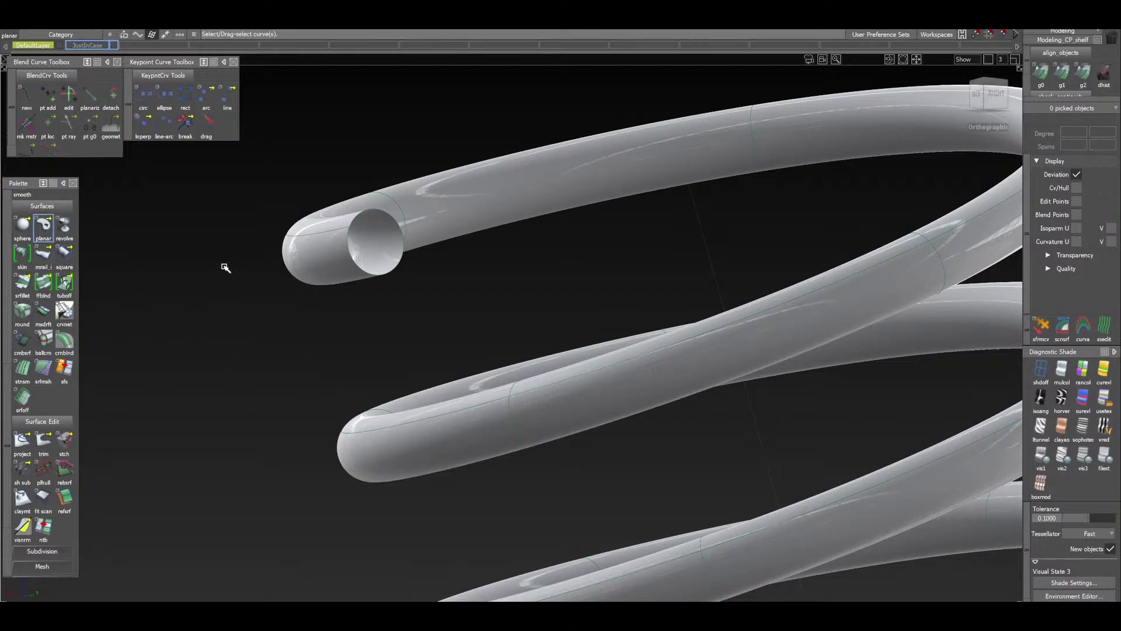
scroll(345, 290, up, 2)
alt+shift+drag(345, 290, 440, 305)
click(451, 284)
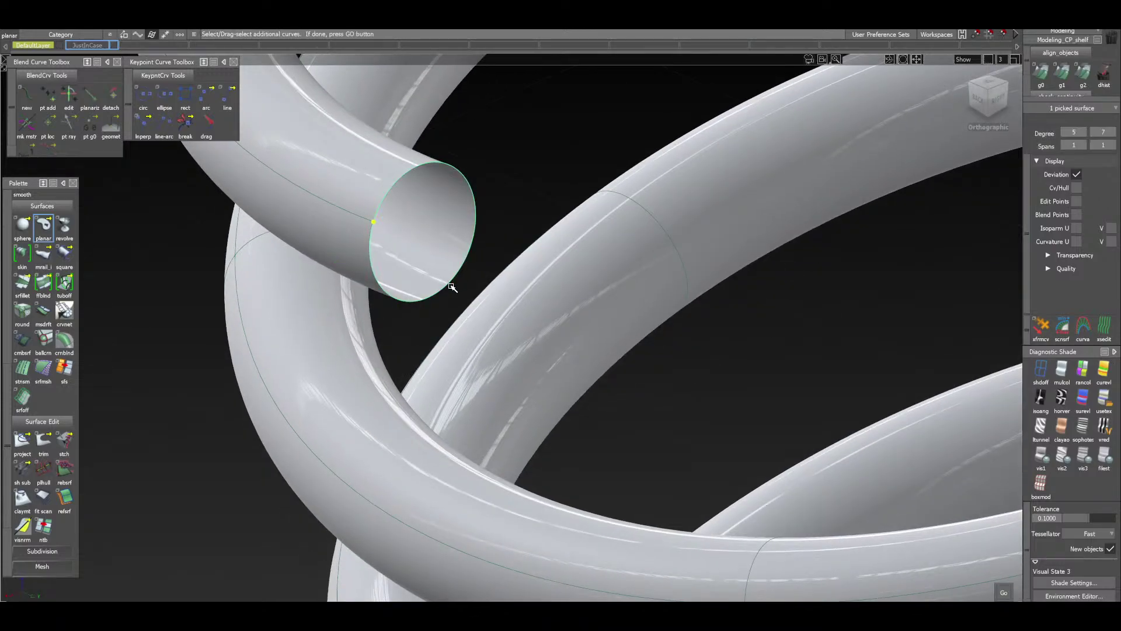
click(1004, 593)
mouse_move(613, 302)
alt+shift+mouse_down()
mouse_move(465, 193)
mouse_move(353, 158)
mouse_move(409, 263)
alt+shift+mouse_up()
ctrl+shift+drag(404, 321, 407, 247)
alt+shift+drag(413, 363, 458, 438)
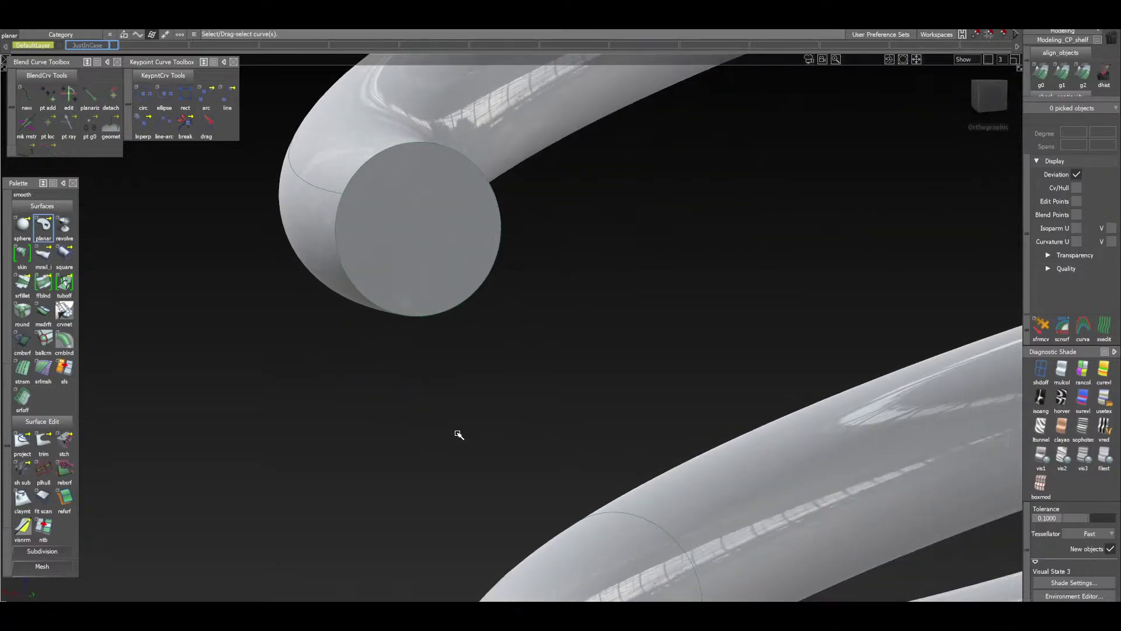
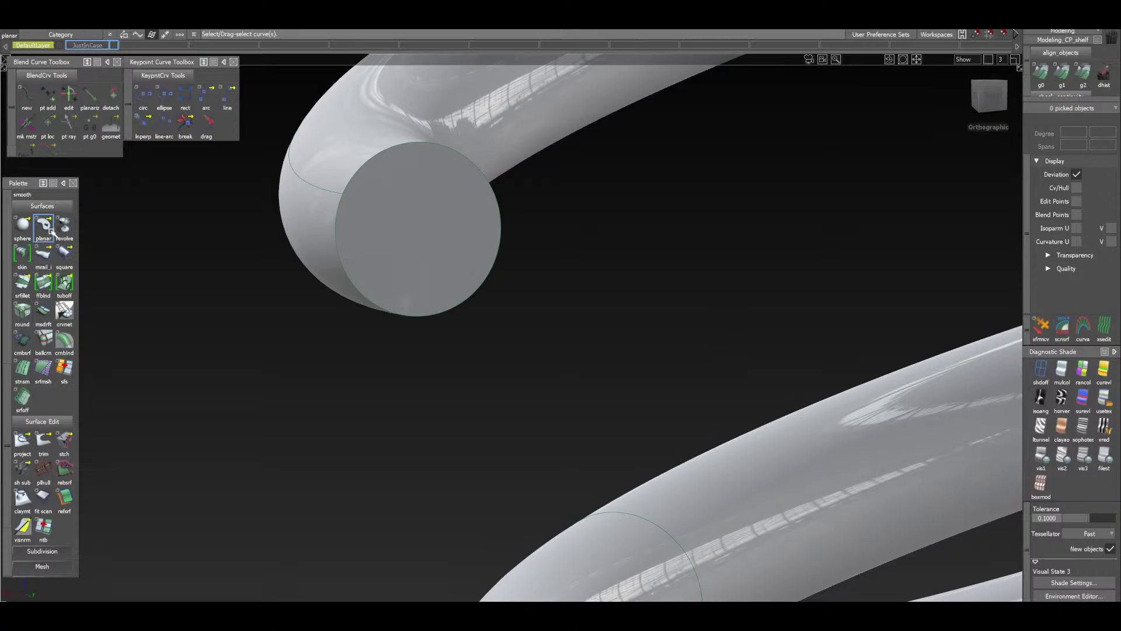
Pick the planar end cap and display its CVs, hulls and edit points
ctrl+shift+drag(464, 425, 458, 360)
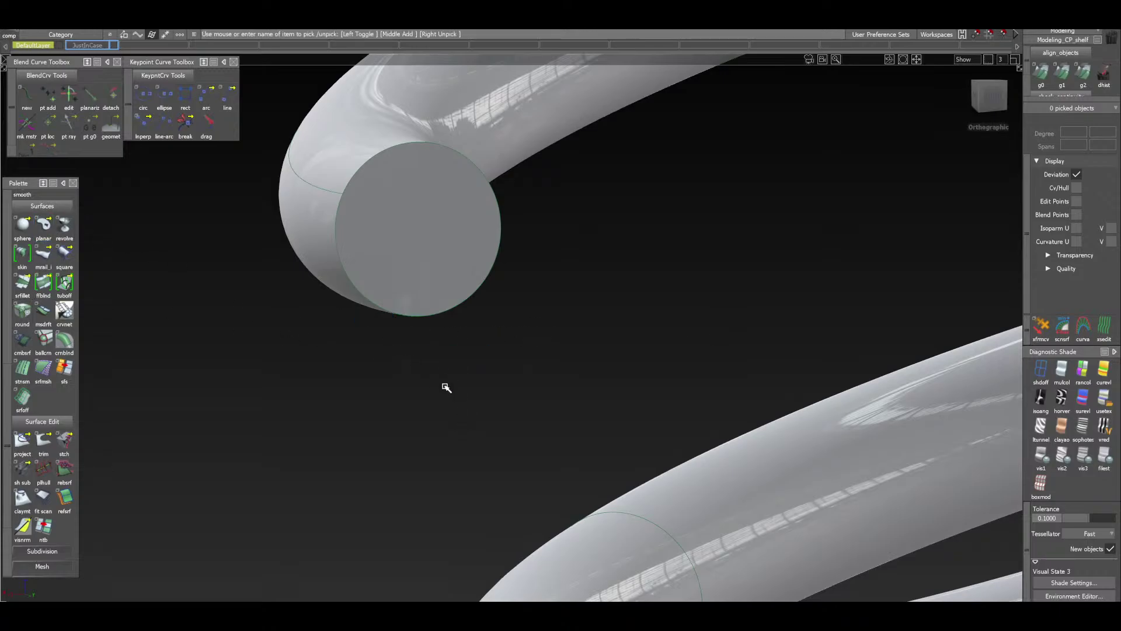
click(459, 252)
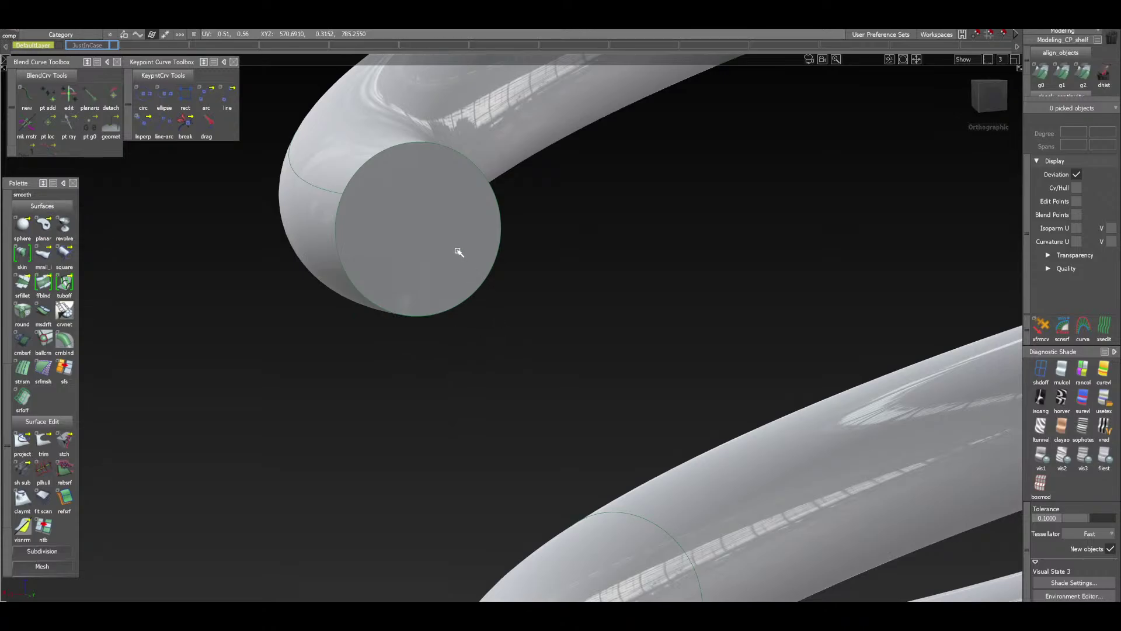
click(1076, 188)
key(shift+alt)
alt+shift+drag(421, 227, 538, 212)
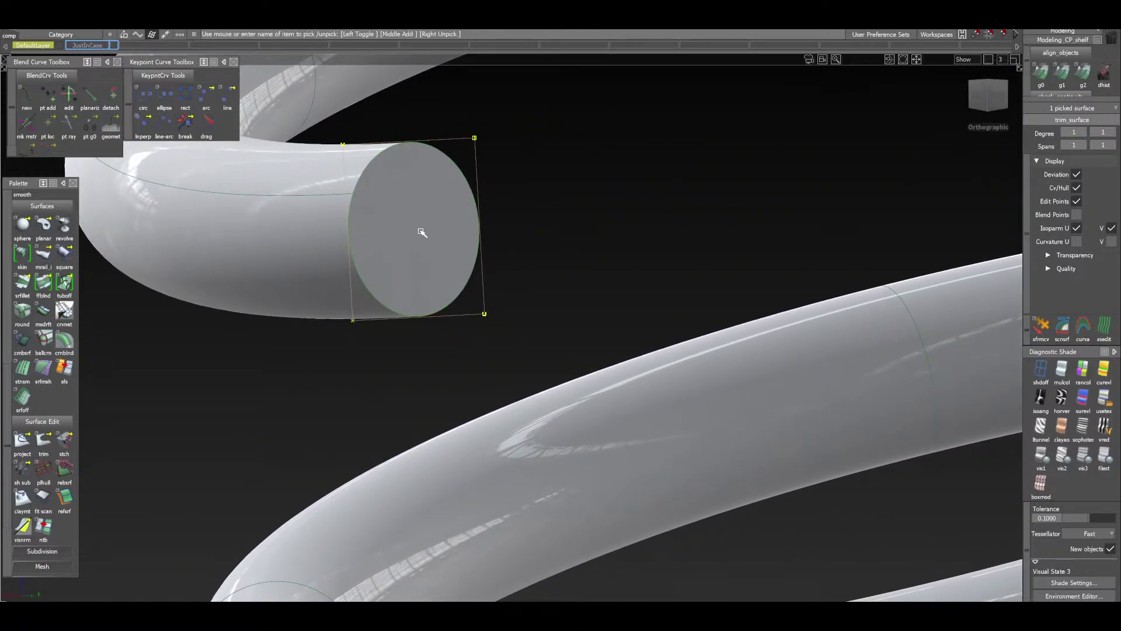
Delete the construction history of the planar end cap
ctrl+shift+drag(518, 363, 528, 220)
click(1104, 73)
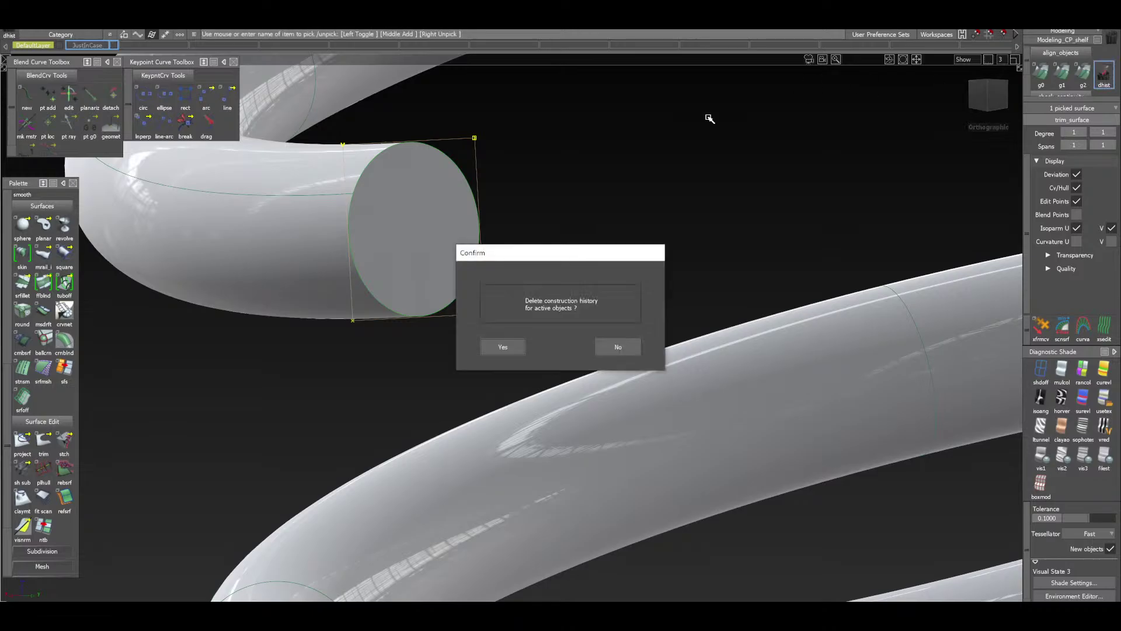
key(Return)
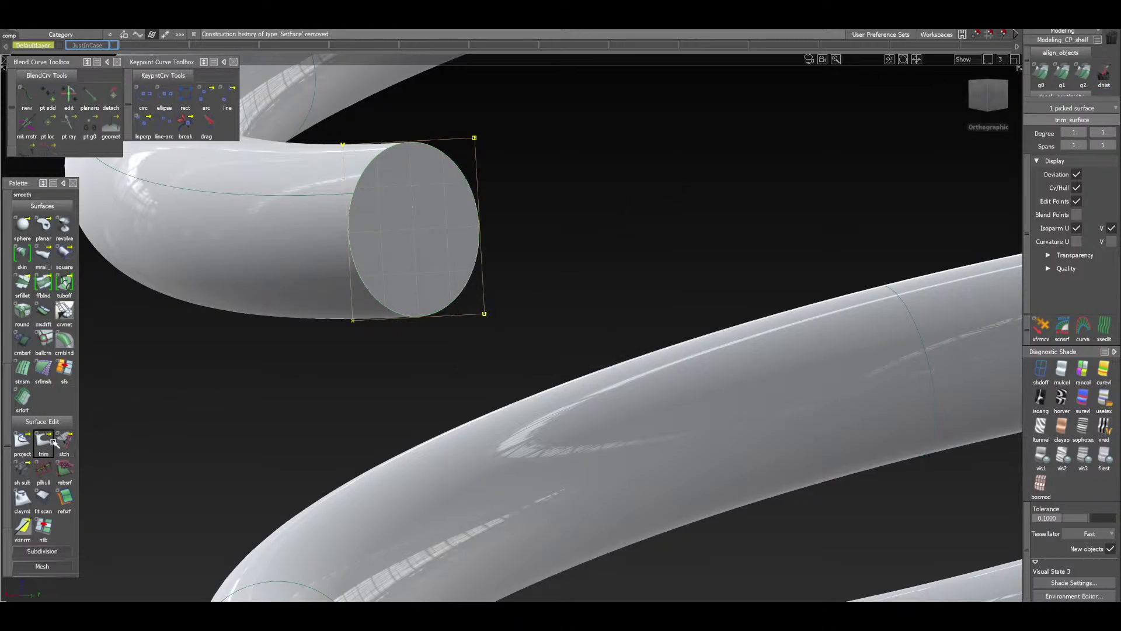
Untrim the planar end cap to restore its full four-sided surface
click(33, 439)
click(42, 448)
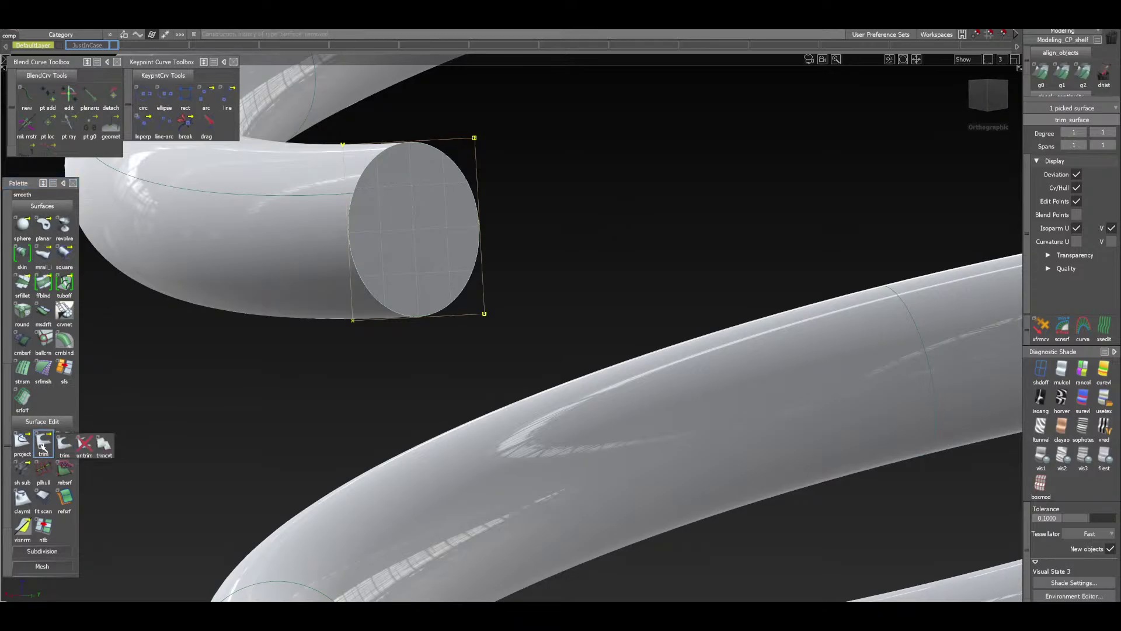
drag(42, 448, 84, 446)
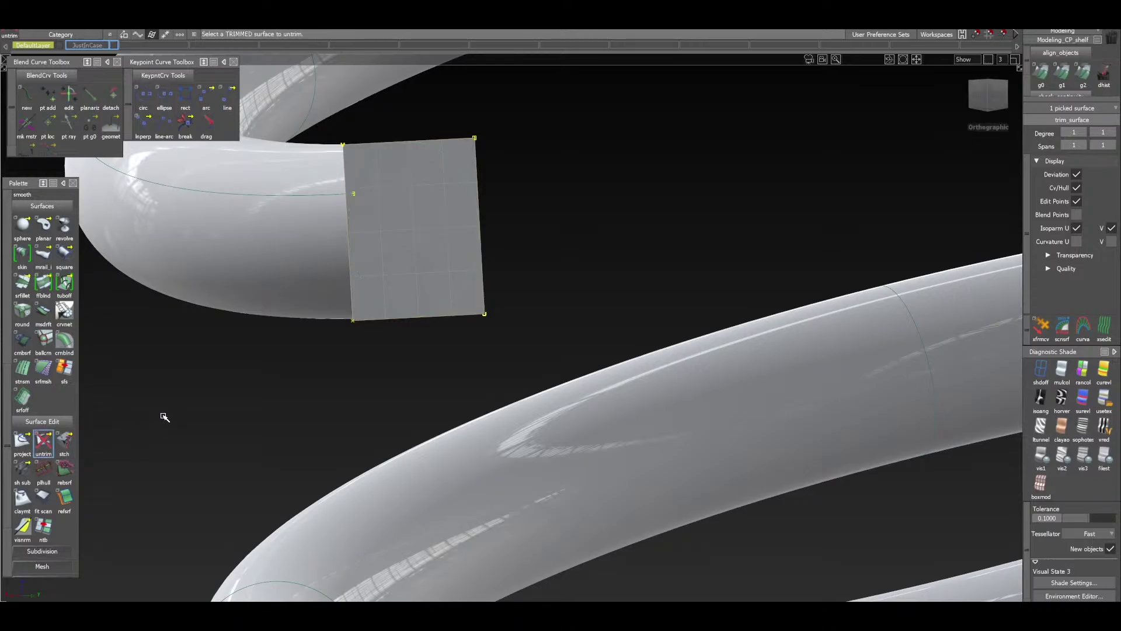
Trim the untrimmed planar end cap back to its circular outline, keeping the region inside the tube's edge
mouse_move(994, 103)
drag(993, 103, 1015, 114)
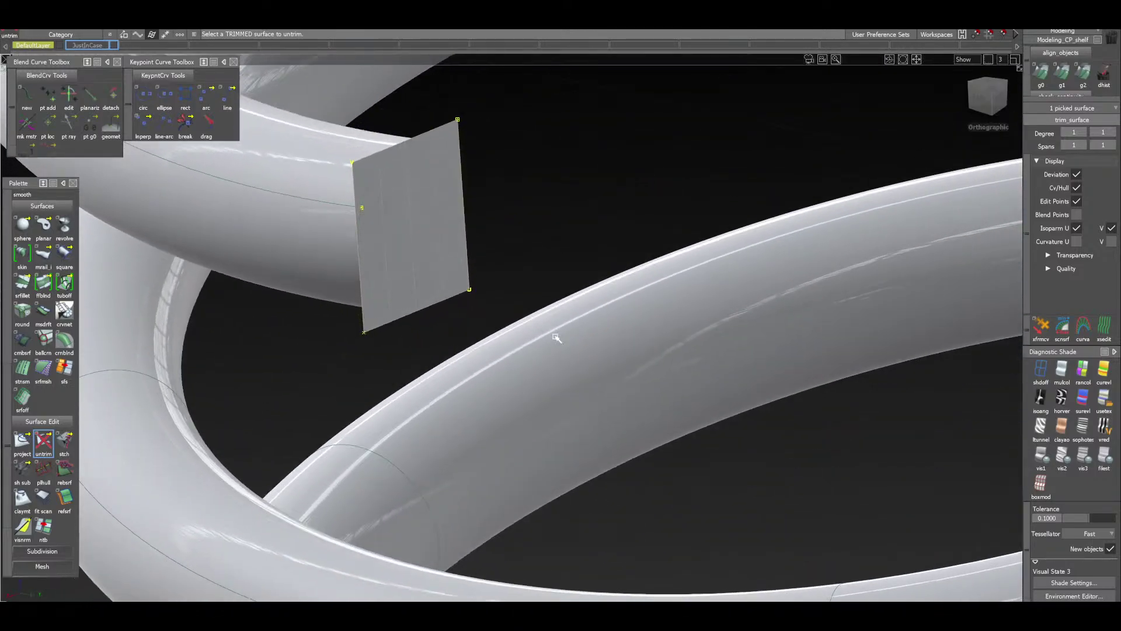
scroll(409, 377, up, 3)
click(391, 351)
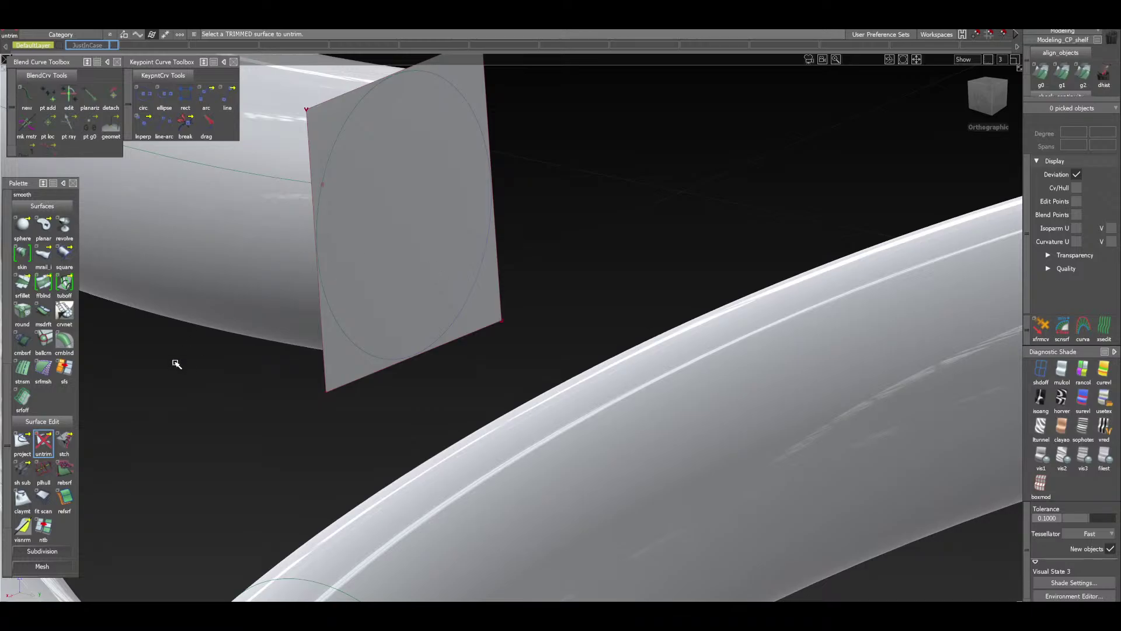
drag(50, 449, 73, 445)
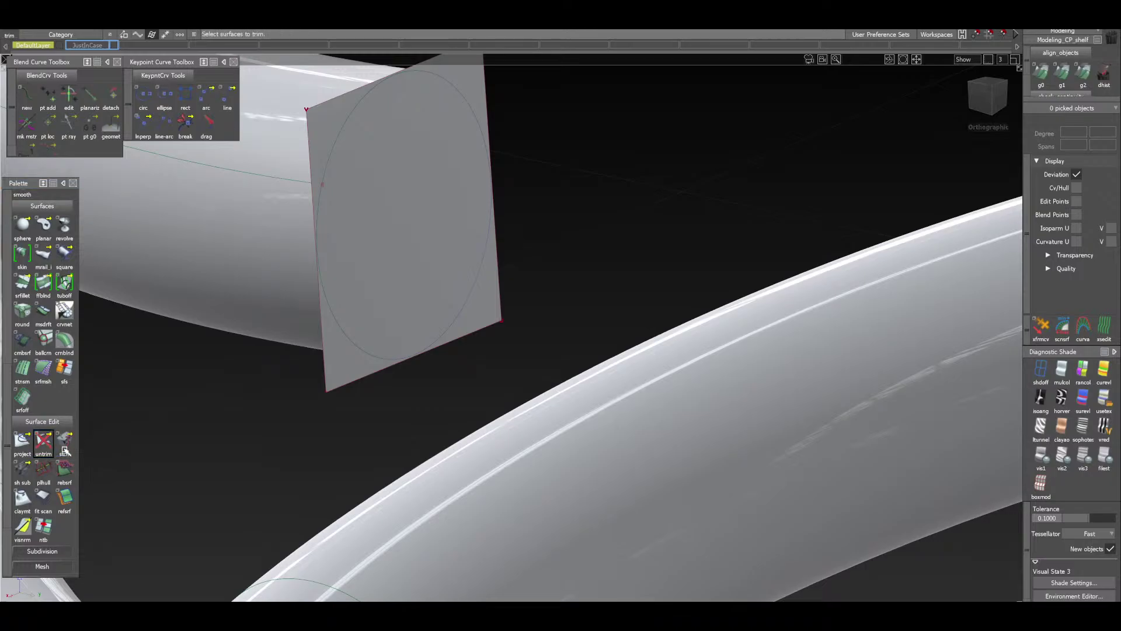
click(425, 231)
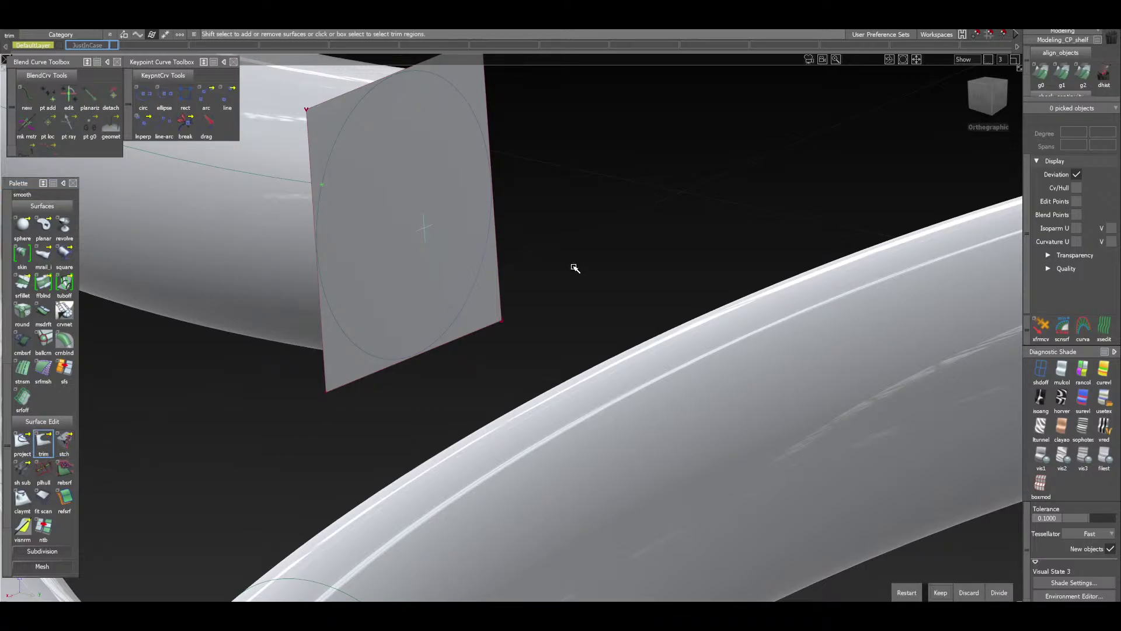
key(space)
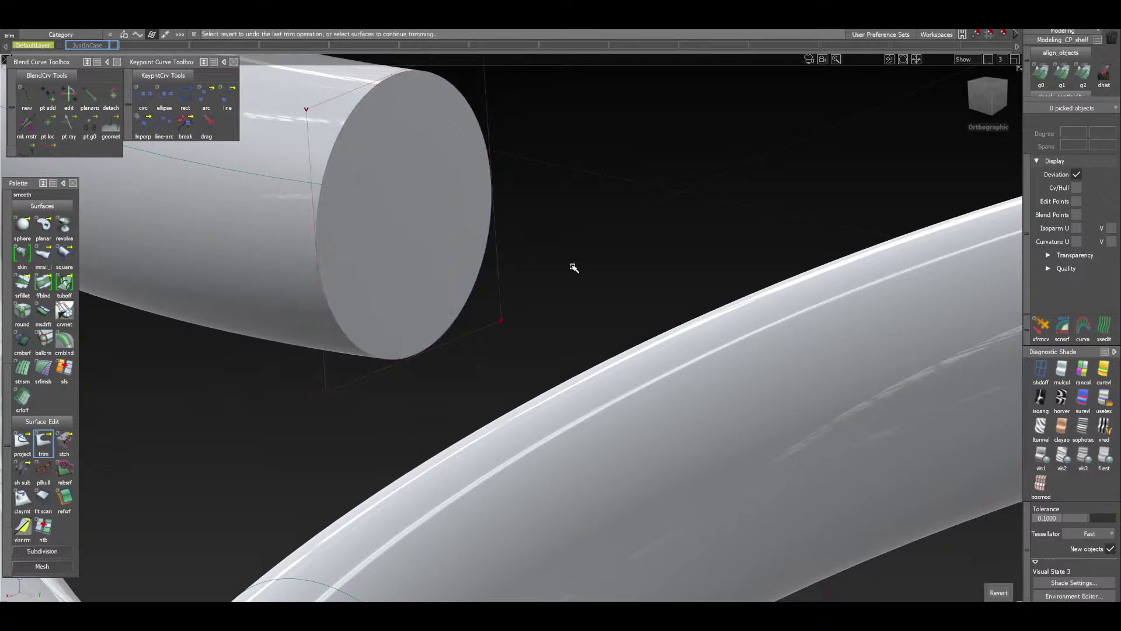
alt+shift+right_drag(563, 228, 545, 333)
alt+shift+right_drag(453, 379, 461, 313)
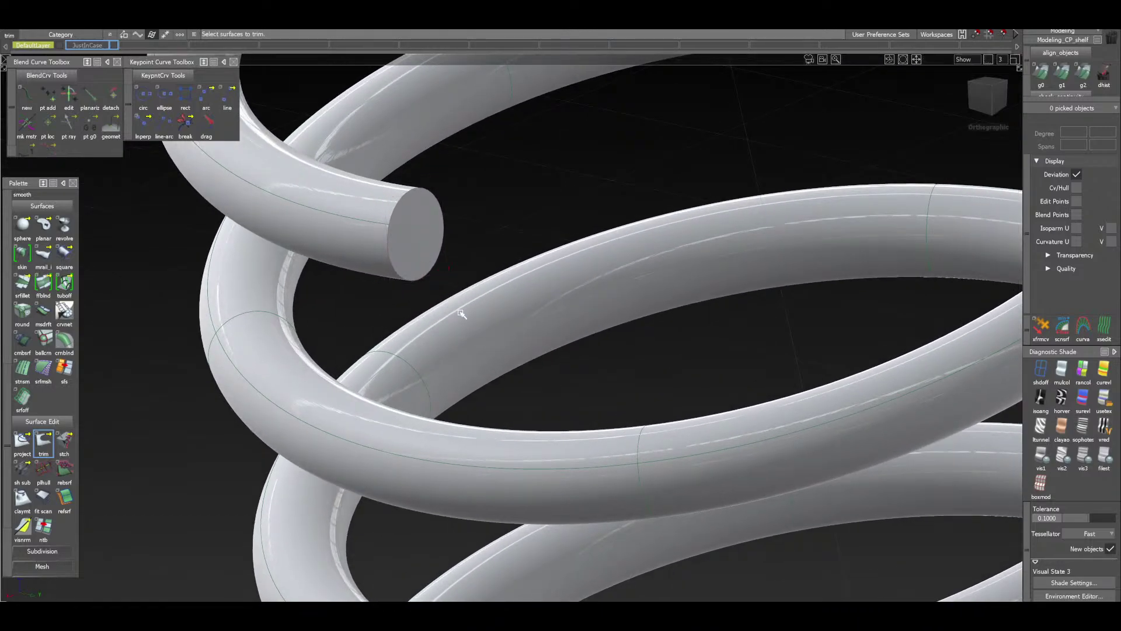
Shade the model with random colours to inspect the overlapping surfaces at the spiral tube's lower end
alt+shift+right_drag(461, 335, 480, 413)
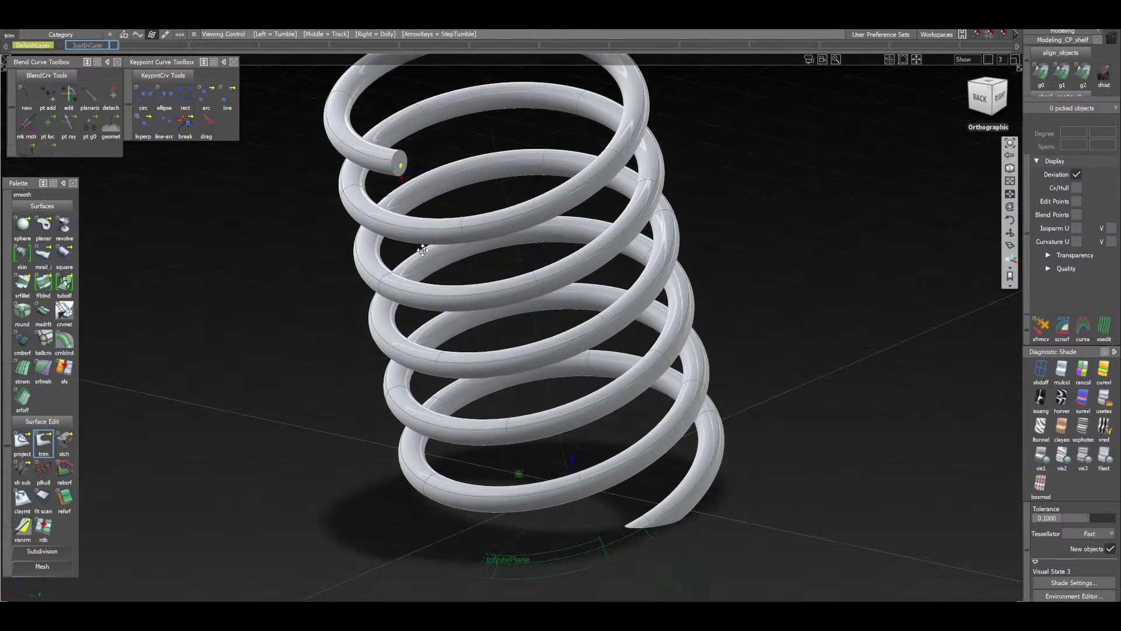
alt+shift+middle_drag(512, 422, 489, 330)
alt+shift+drag(629, 433, 616, 483)
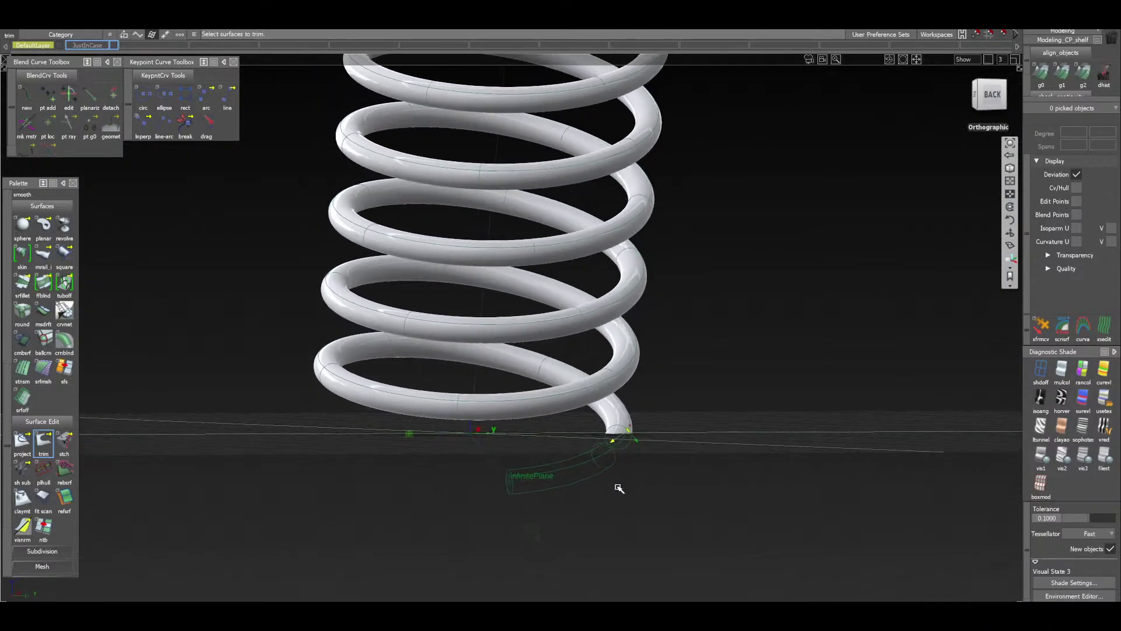
alt+shift+right_drag(616, 483, 524, 433)
alt+shift+drag(524, 433, 850, 412)
click(1084, 369)
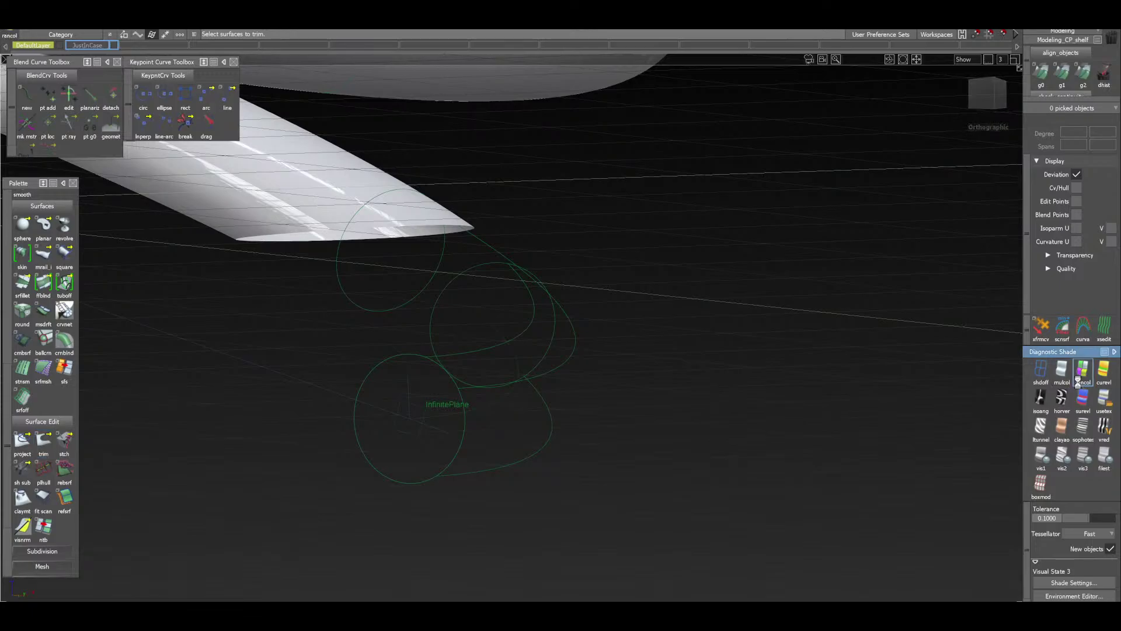
key(Escape)
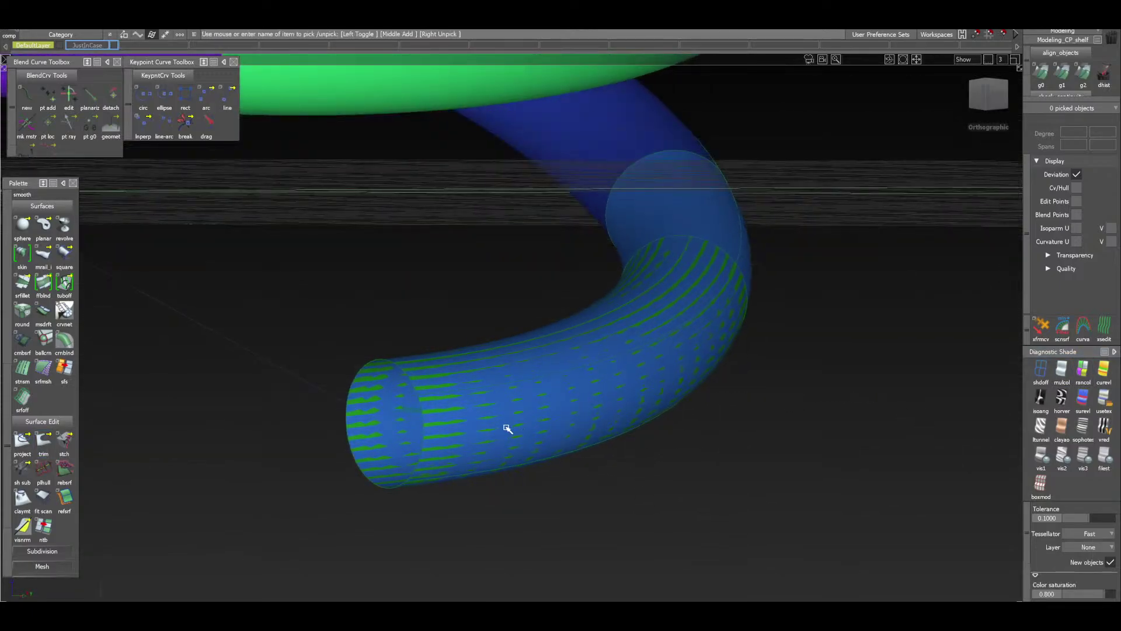
Assign the Tube_piece surface at the spiral's lower end to the JustInCase layer
click(508, 428)
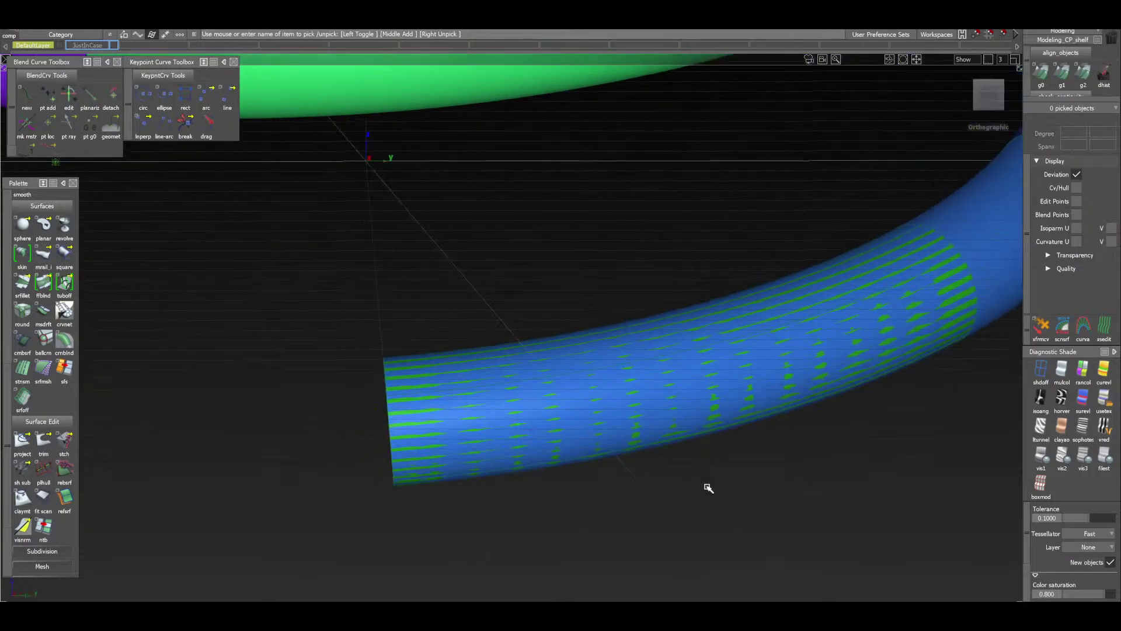
click(559, 434)
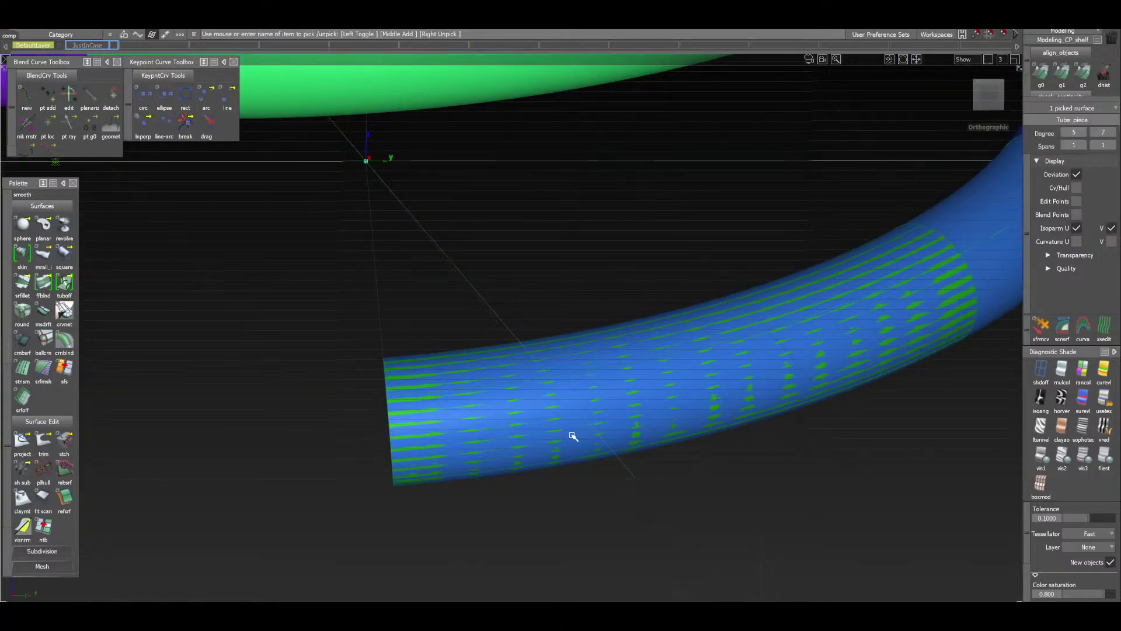
drag(86, 47, 87, 56)
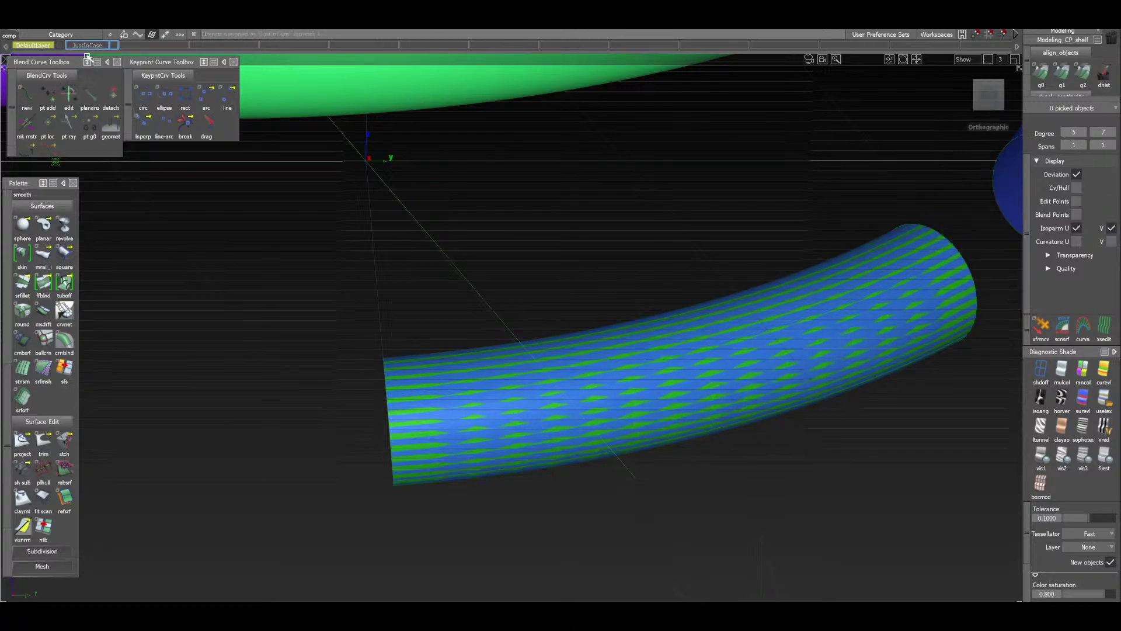
alt+shift+right_drag(716, 372, 709, 421)
mouse_move(708, 422)
alt+shift+mouse_down()
mouse_move(571, 401)
mouse_move(695, 413)
alt+shift+mouse_up()
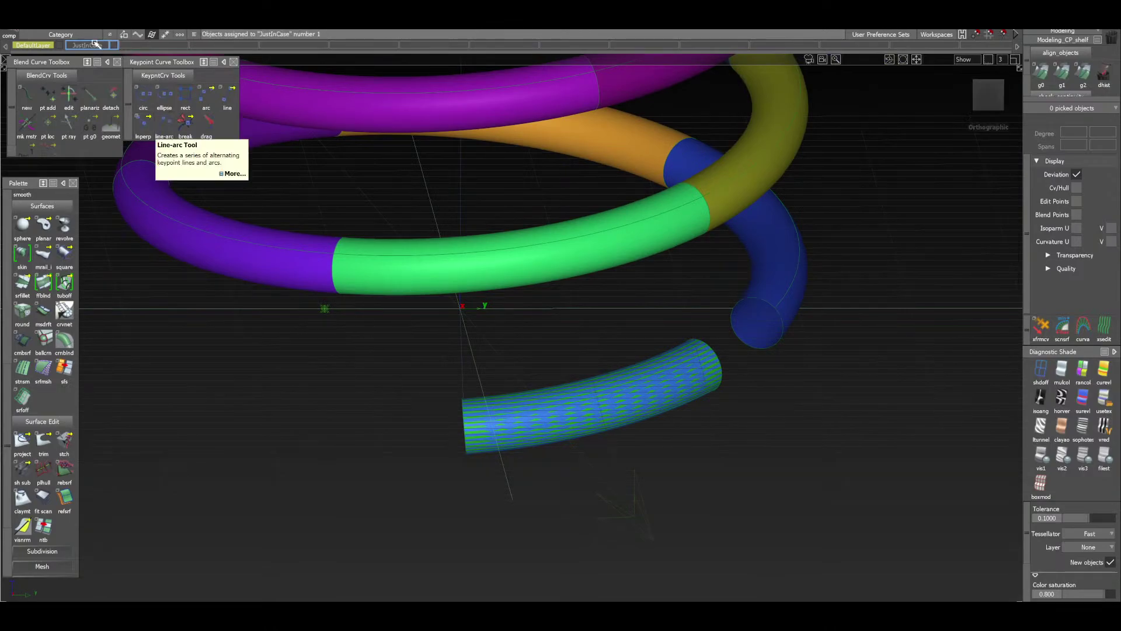
Show the JustInCase layer and reassign the lower Tube_piece surface to DefaultLayer
click(114, 46)
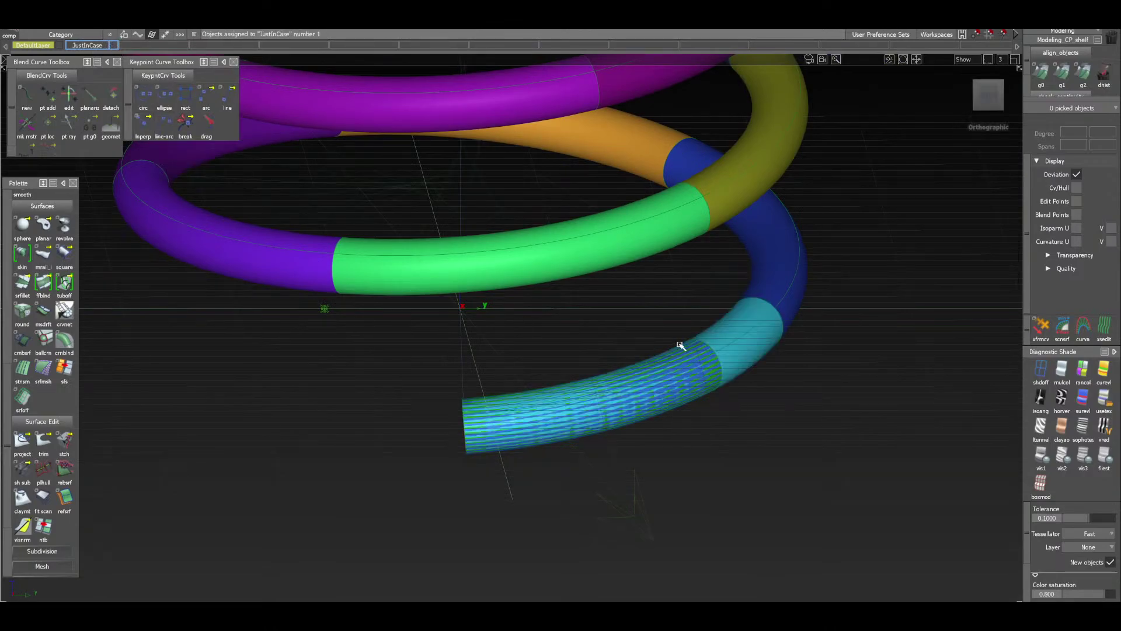
click(754, 349)
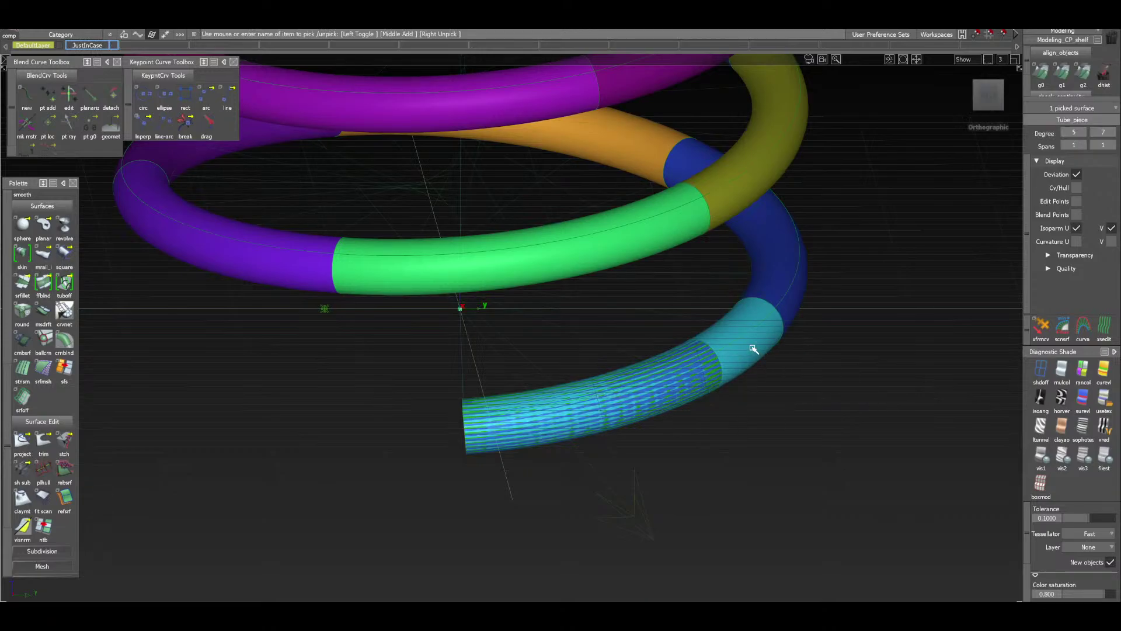
ctrl+shift+drag(798, 443, 787, 384)
ctrl+shift+drag(856, 487, 811, 478)
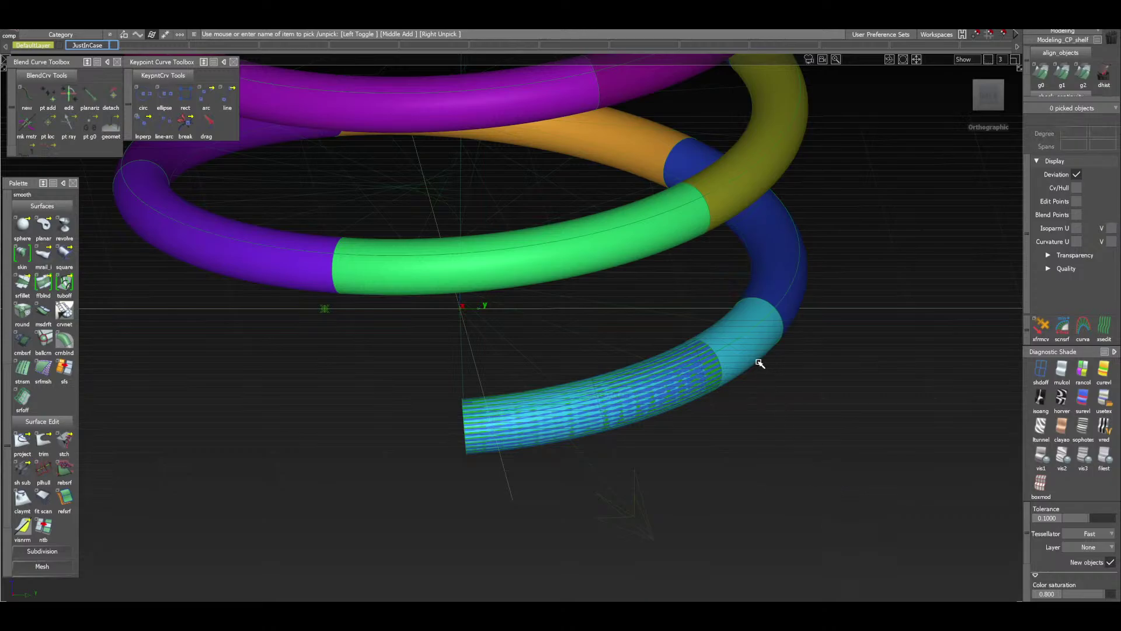
click(745, 353)
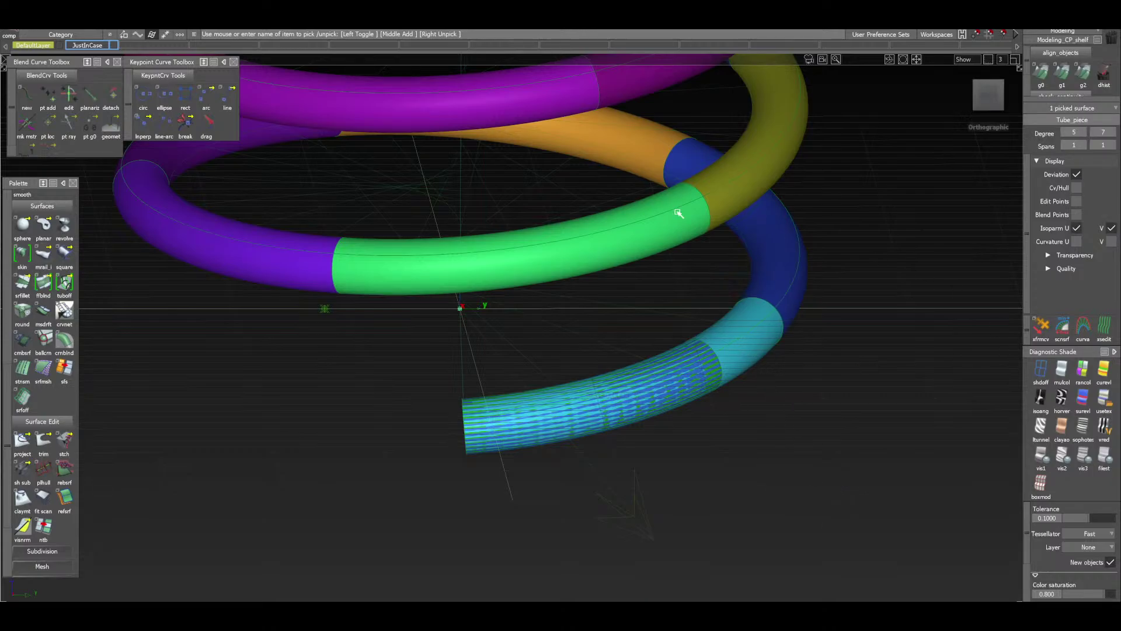
right_click(44, 48)
click(43, 56)
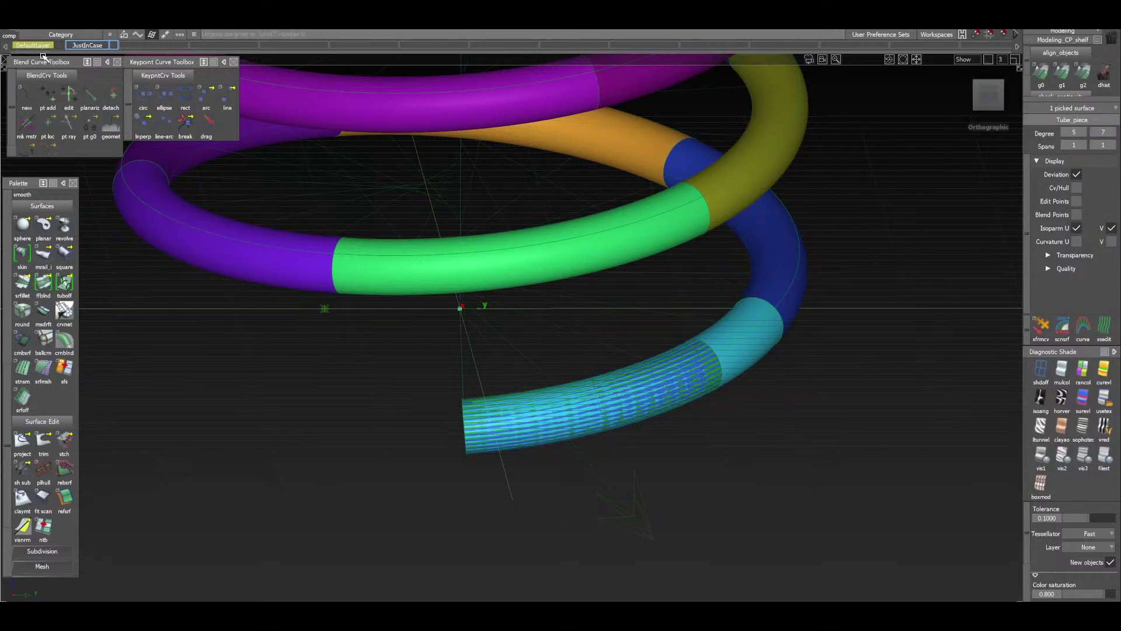
click(758, 345)
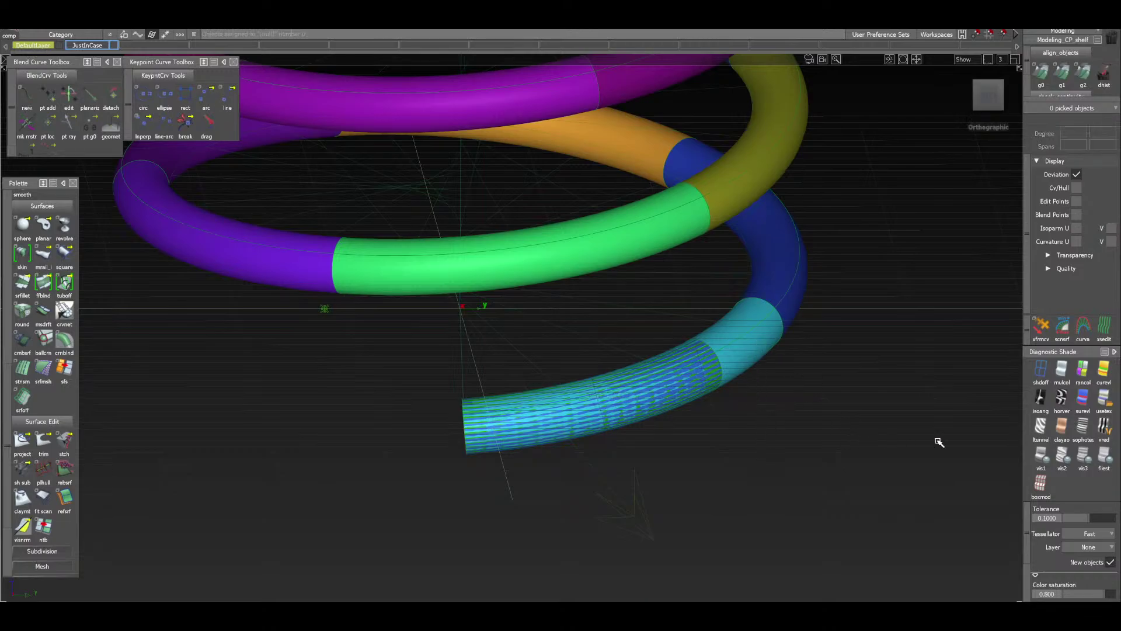
Turn off the diagnostic shading, assign the overlapping Tube_srf at the lower end to the JustInCase layer and hide that layer
click(1040, 376)
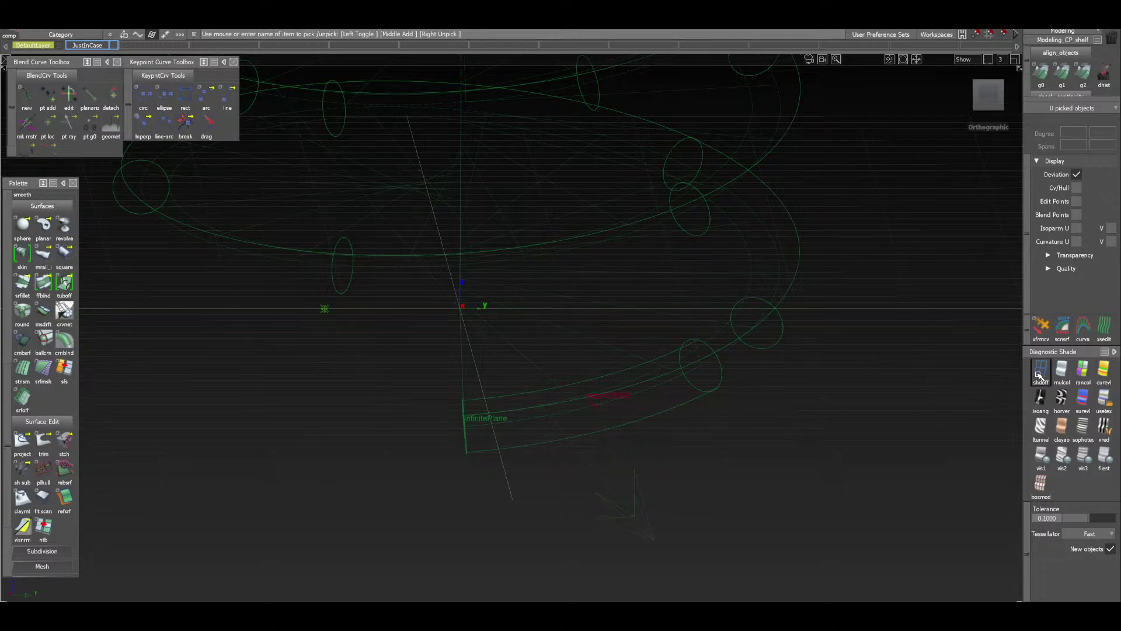
ctrl+shift+drag(766, 437, 725, 443)
click(721, 368)
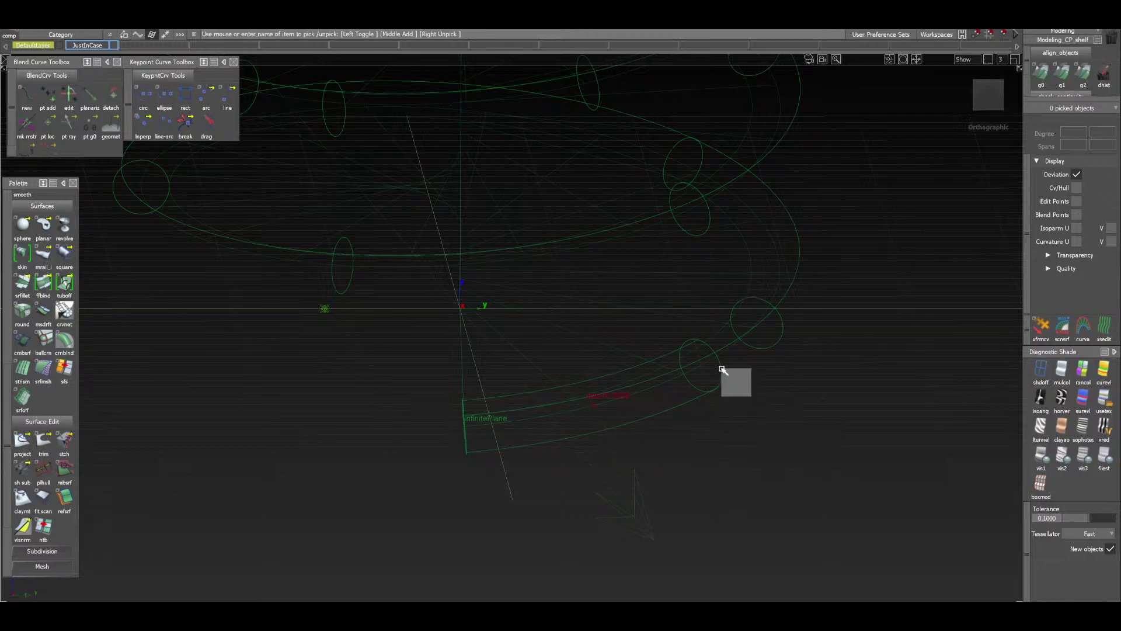
click(741, 376)
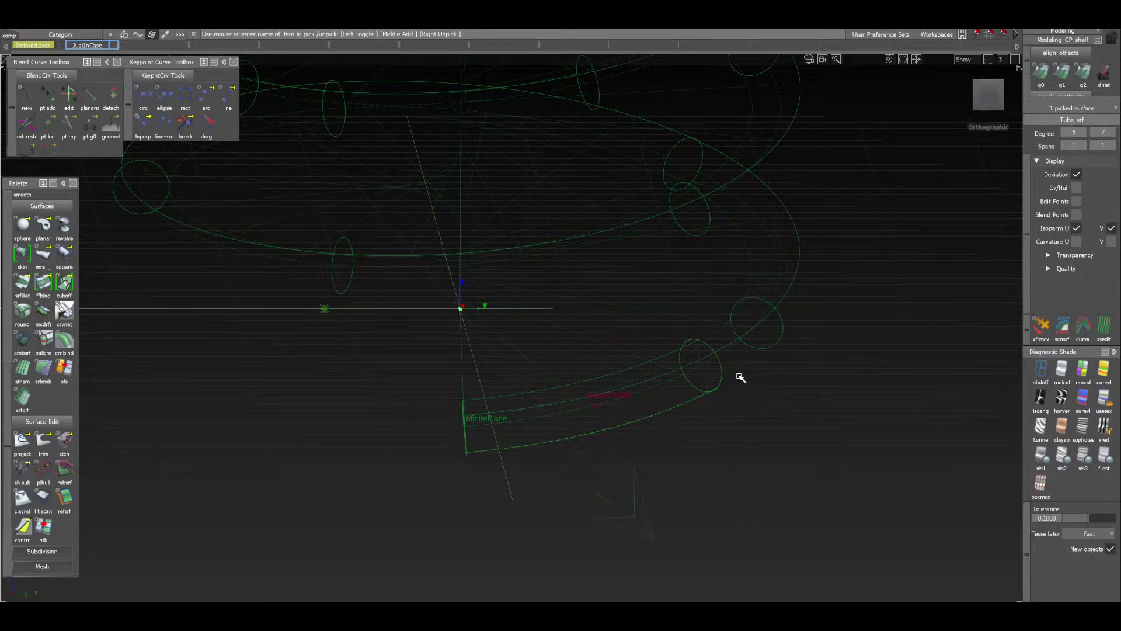
drag(84, 46, 85, 54)
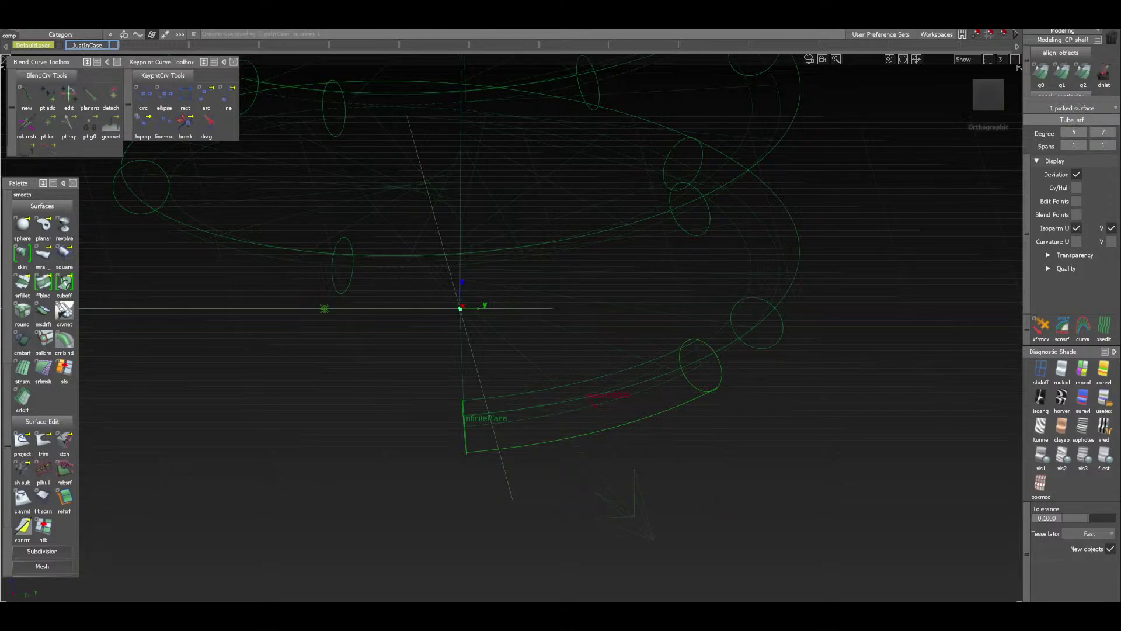
click(113, 46)
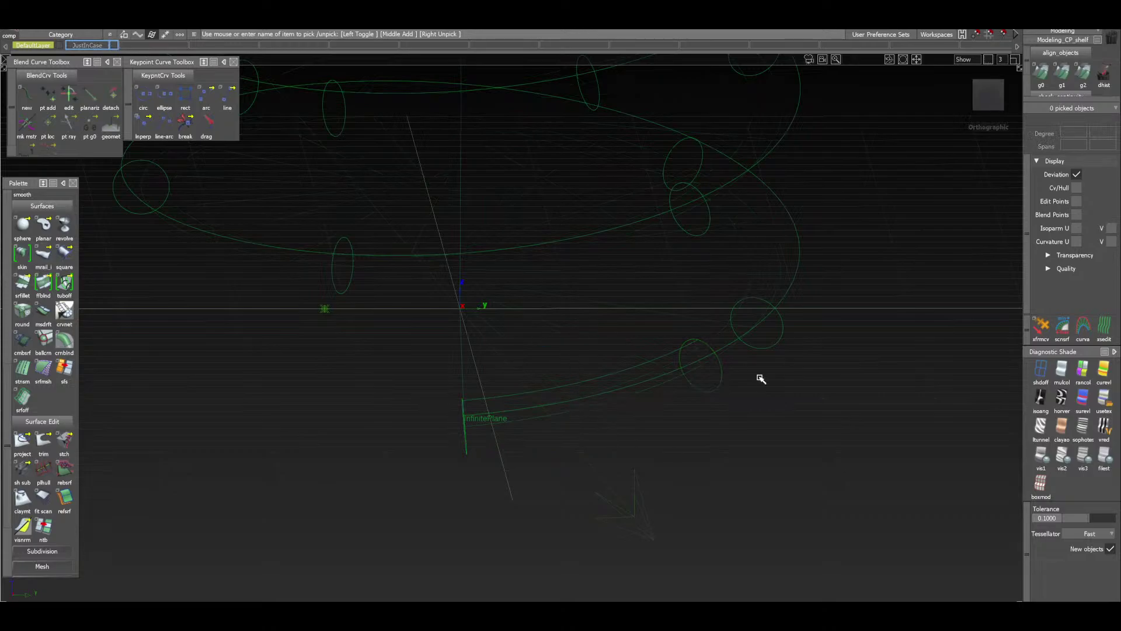
Assign the leftover profile surface at the lower end to the JustInCase layer and shade the model with the Showroom map
click(722, 367)
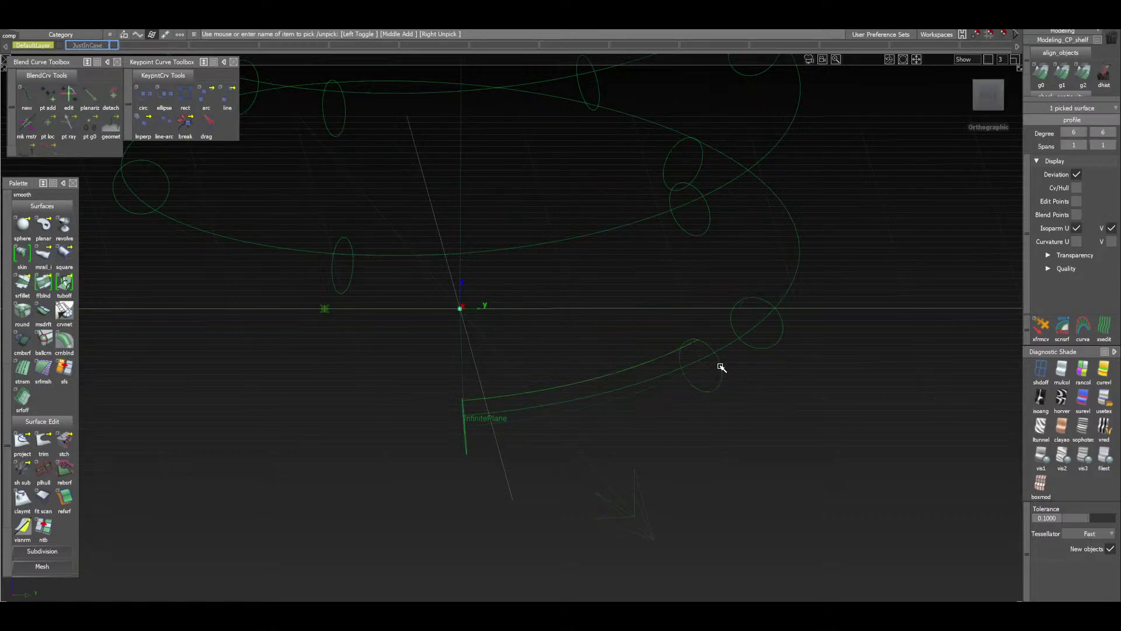
click(97, 47)
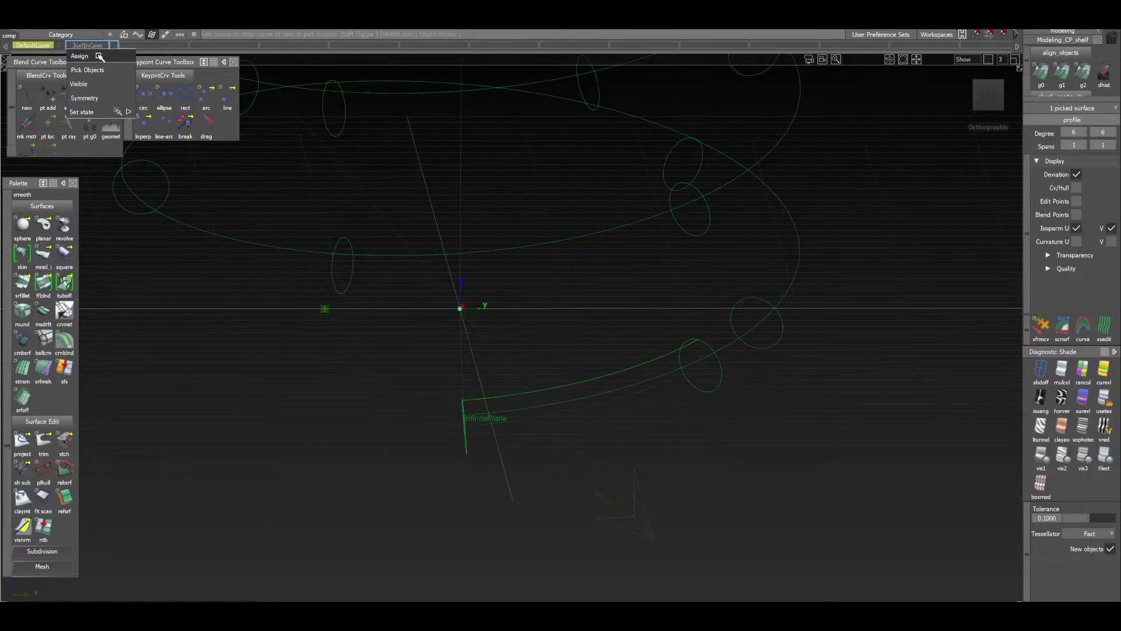
click(79, 56)
click(1106, 407)
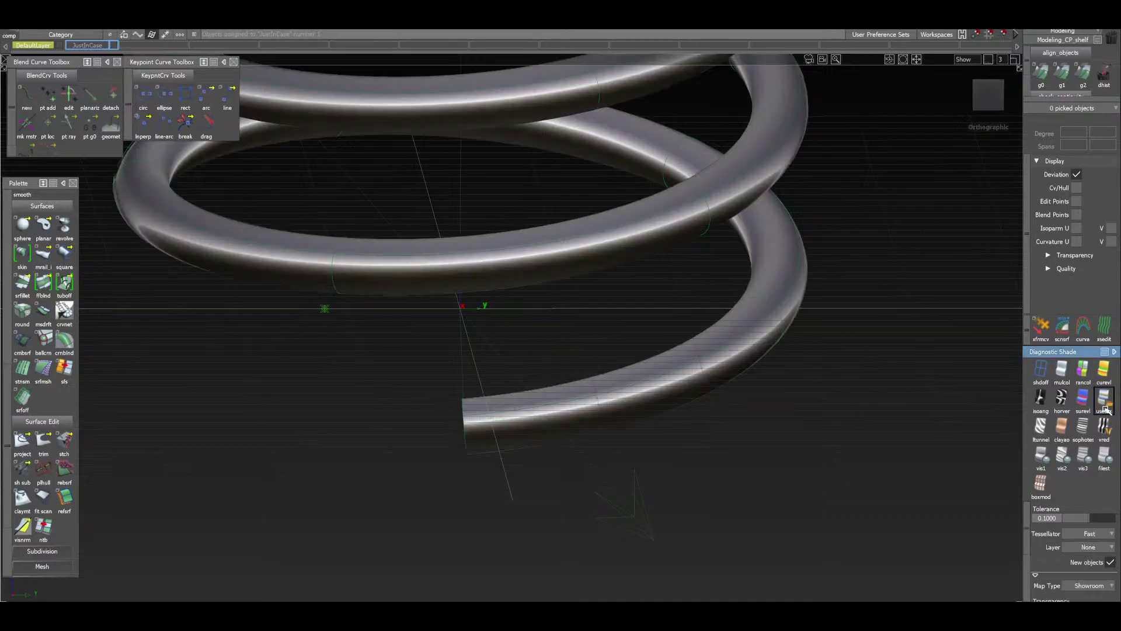
Cap the open tube at the spiral's lower end with a planar surface built from its circular edge
alt+shift+drag(463, 449, 719, 421)
alt+shift+drag(463, 441, 528, 453)
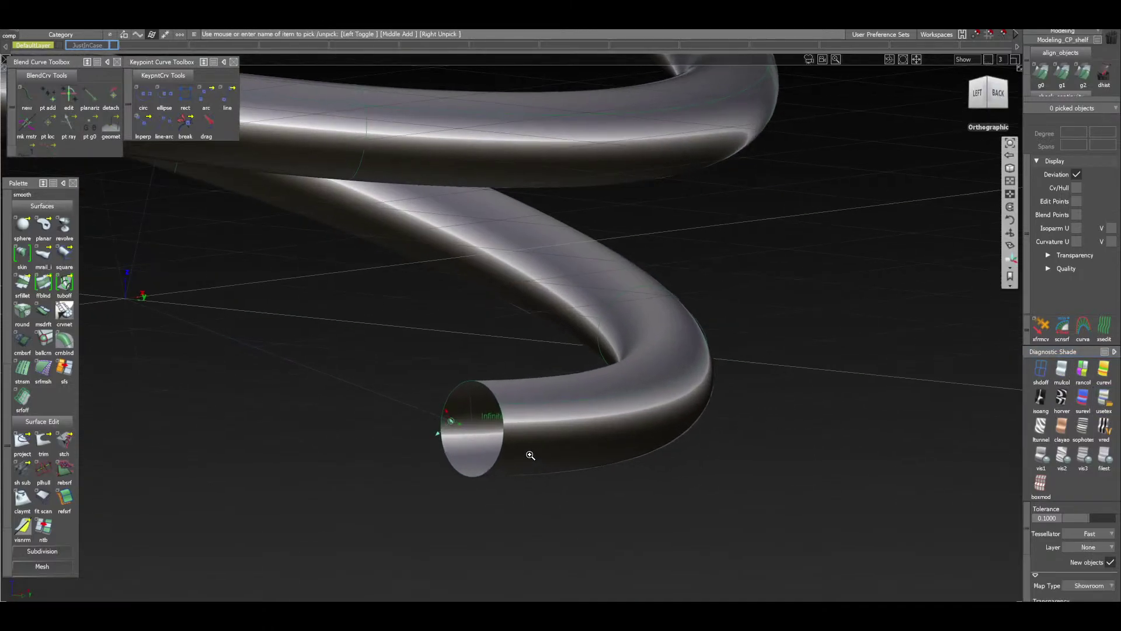
scroll(63, 376, up, 9)
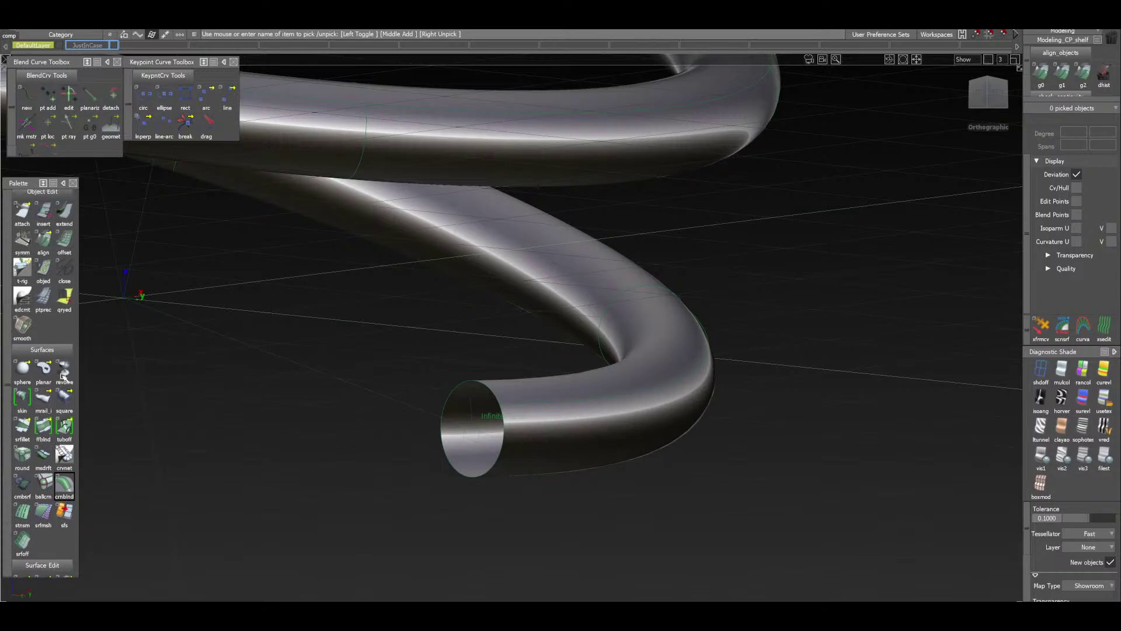
scroll(65, 378, down, 4)
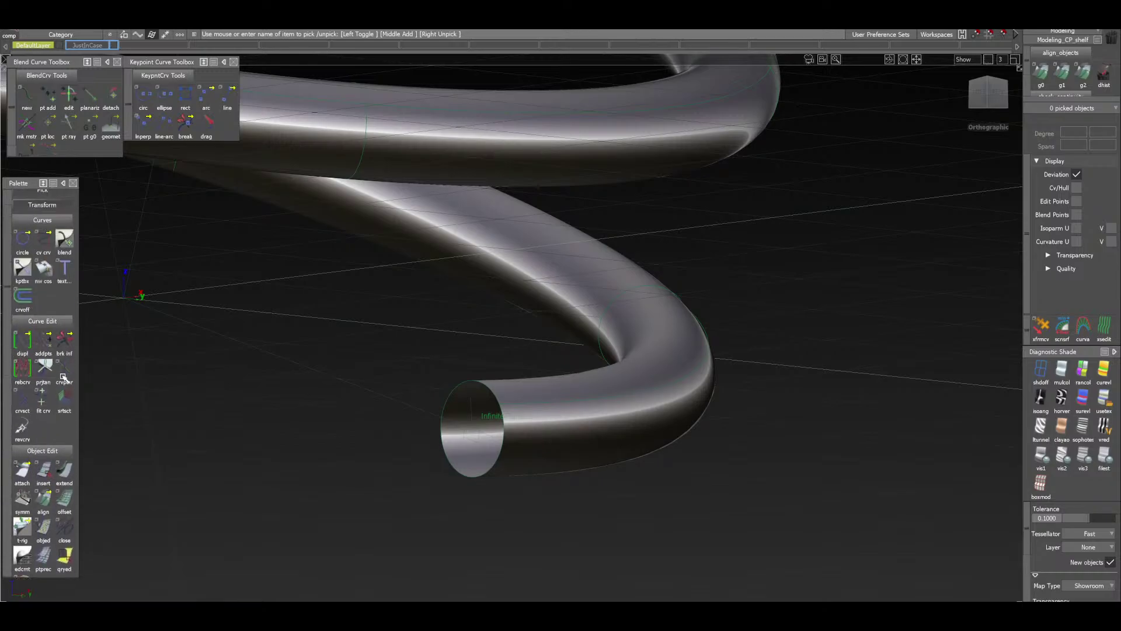
scroll(64, 378, down, 9)
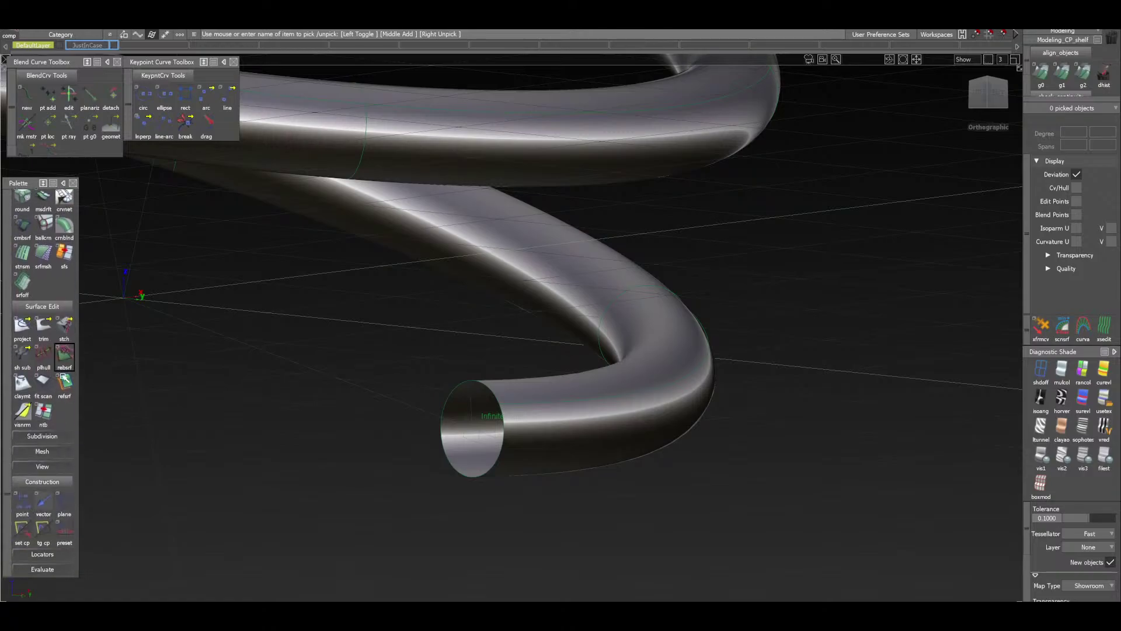
scroll(70, 385, up, 4)
scroll(73, 390, up, 1)
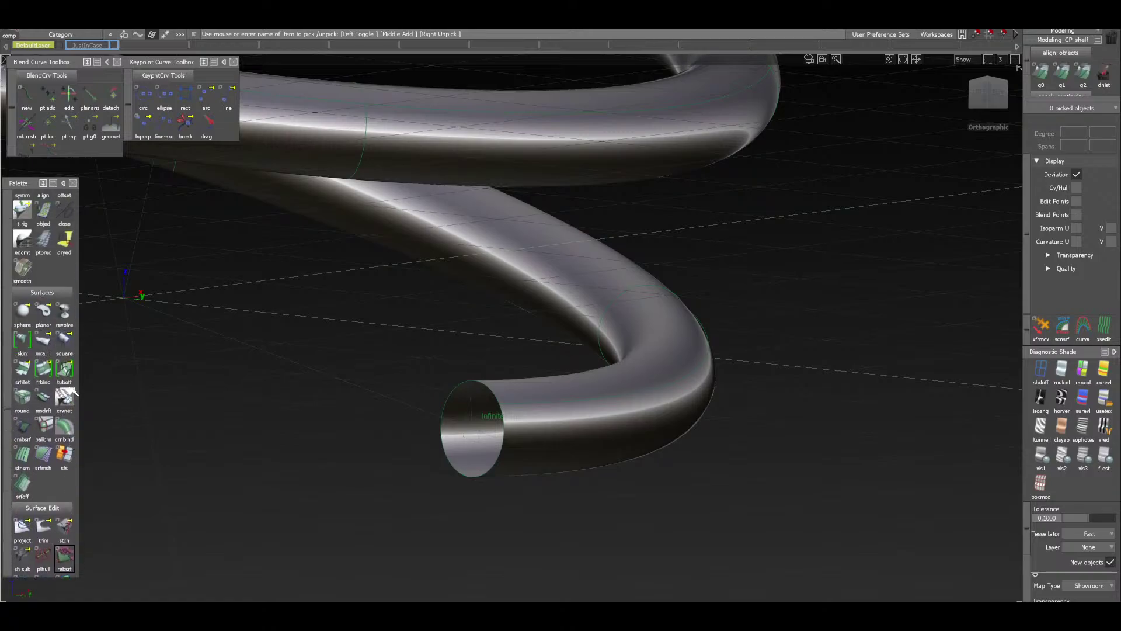
click(43, 312)
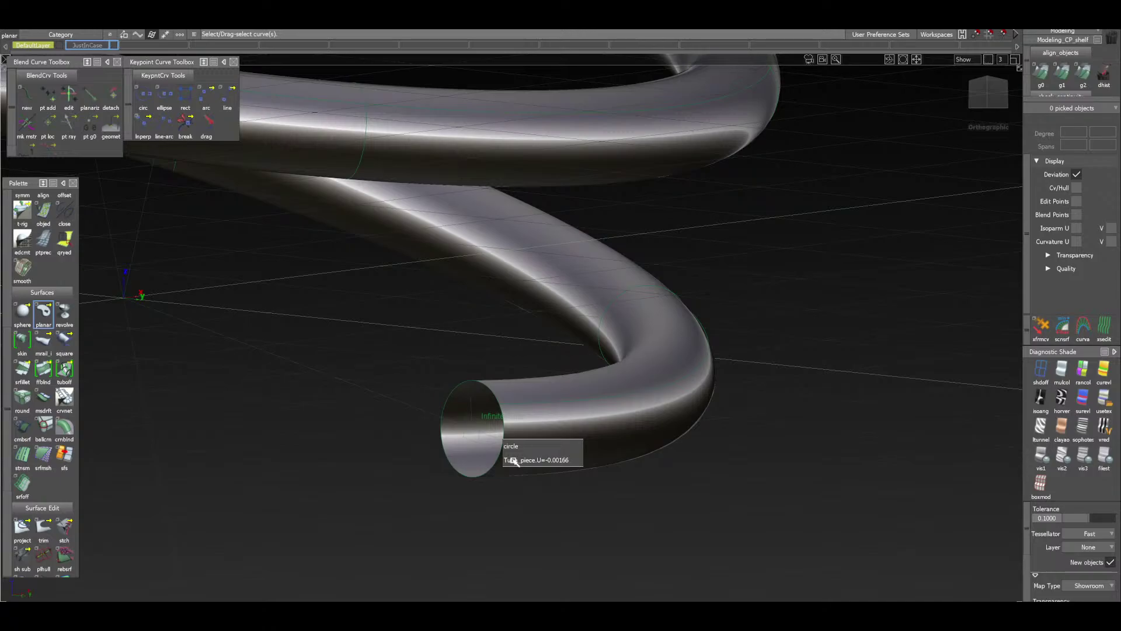
click(513, 461)
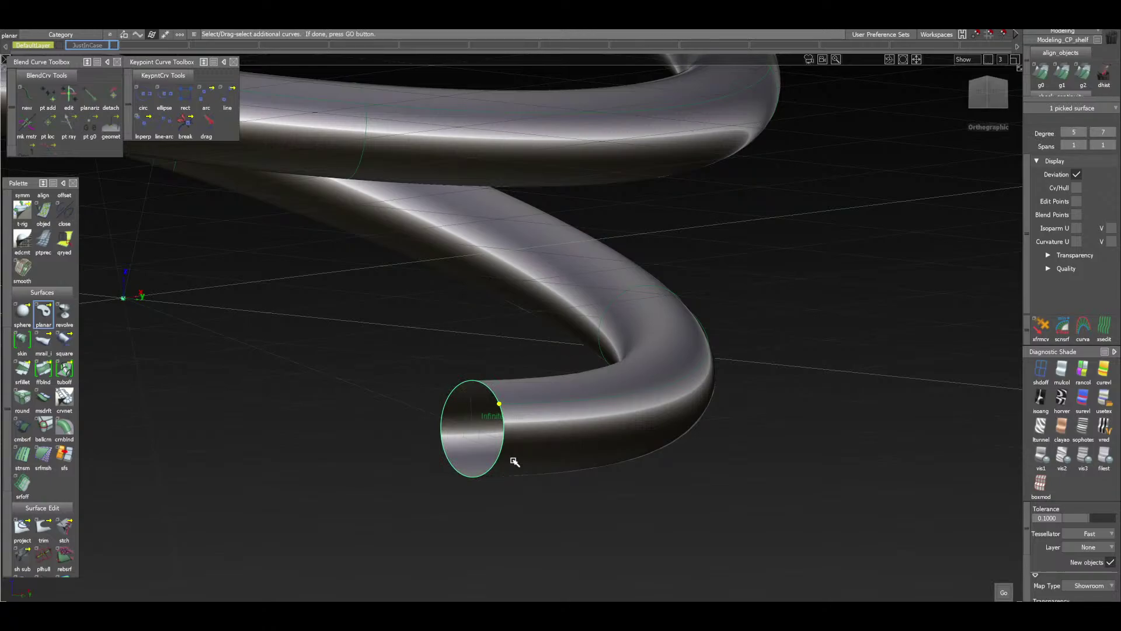
key(Return)
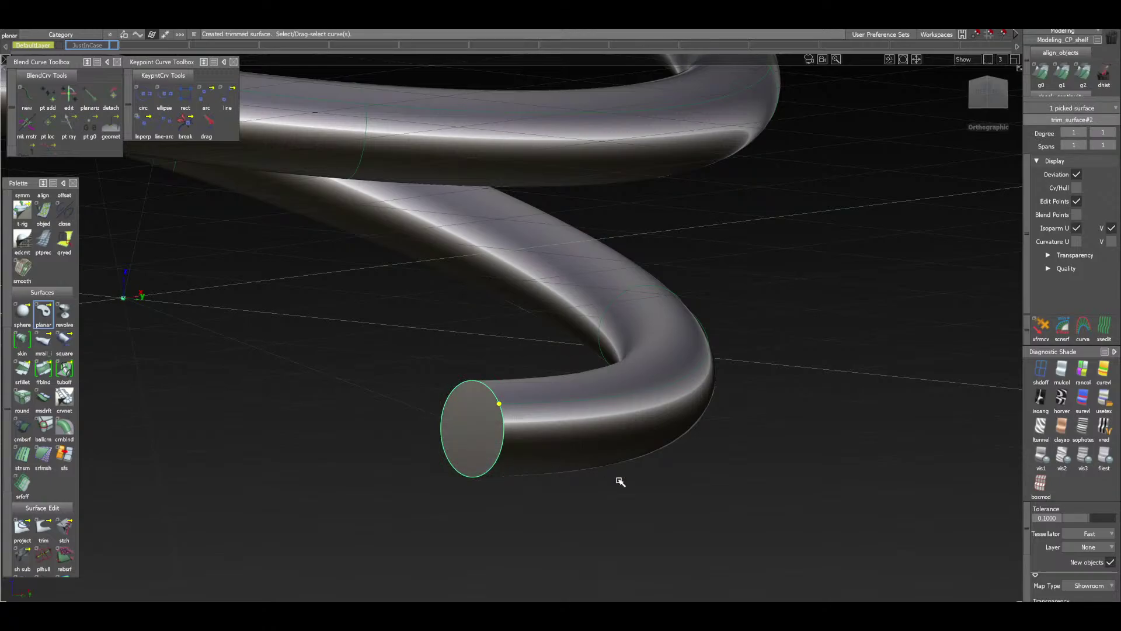
Inspect the planar cap at the spiral's upper end and its fit to the tube from several angles
drag(616, 502, 597, 381)
scroll(598, 381, down, 5)
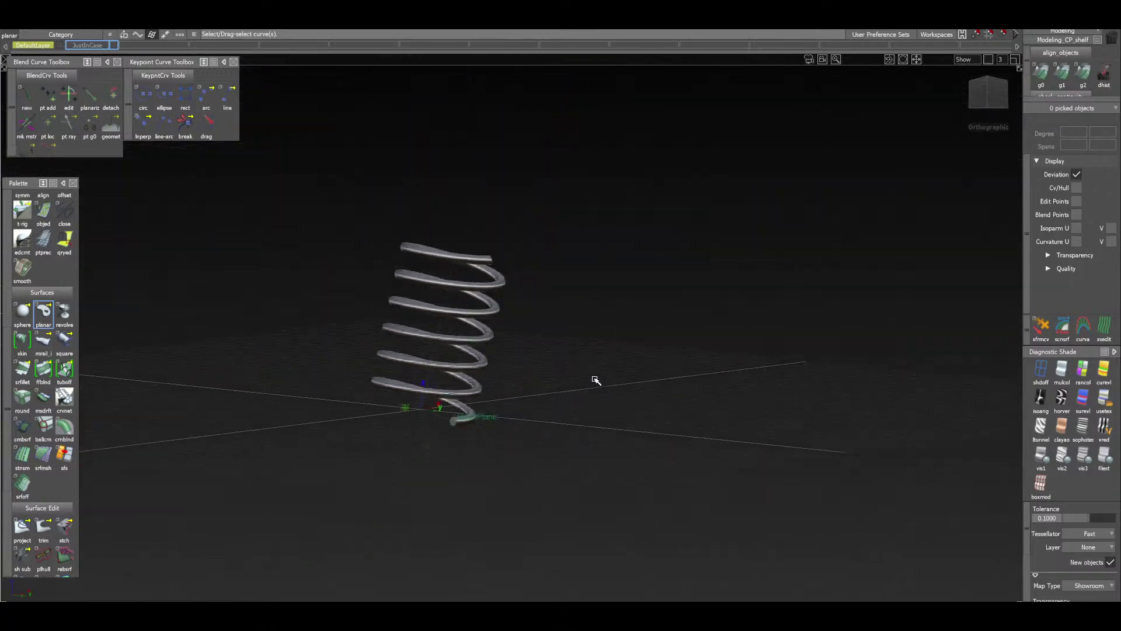
scroll(592, 380, up, 5)
alt+shift+drag(507, 275, 511, 383)
alt+shift+drag(713, 325, 266, 343)
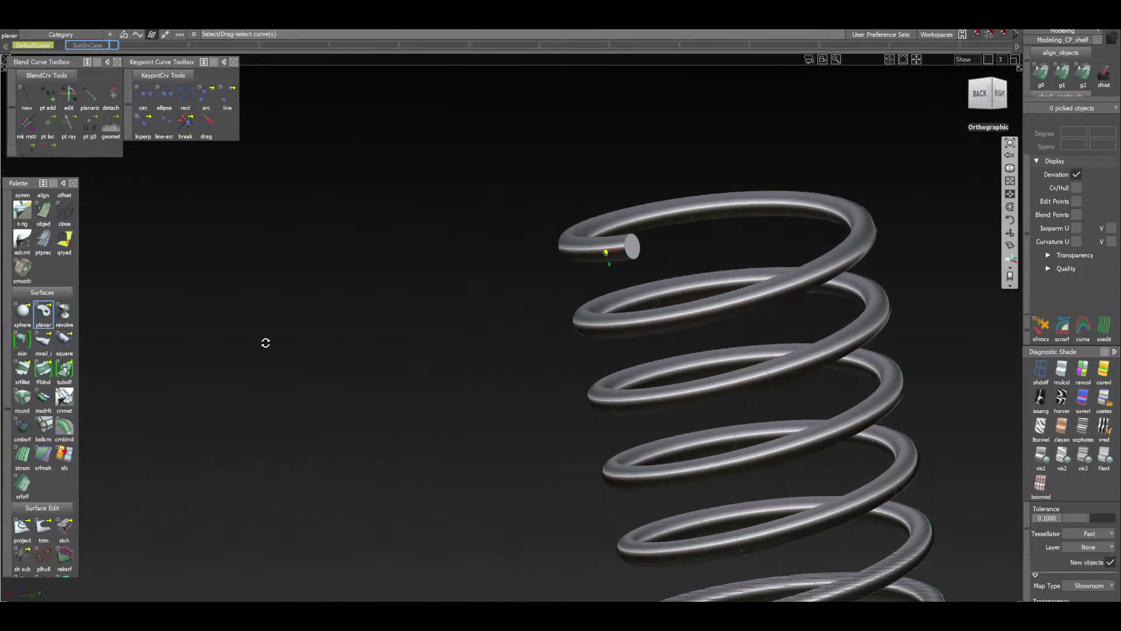
alt+shift+right_drag(265, 343, 717, 298)
alt+shift+middle_drag(717, 298, 579, 372)
alt+shift+right_drag(645, 412, 647, 375)
alt+shift+drag(647, 375, 534, 378)
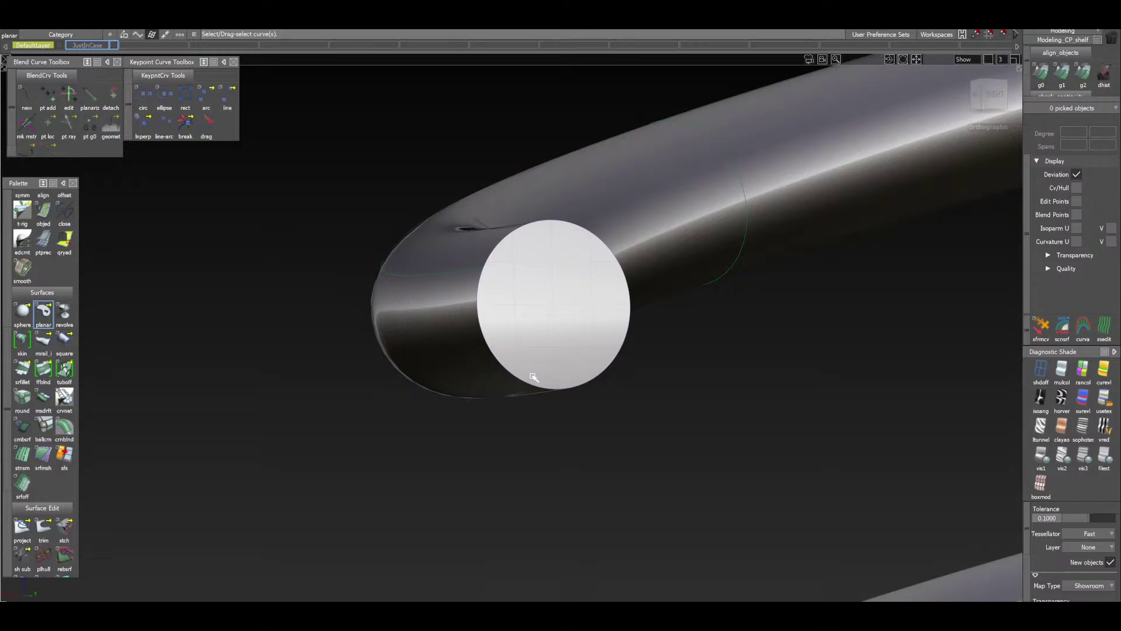
ctrl+shift+drag(554, 447, 558, 390)
mouse_move(502, 361)
alt+shift+mouse_down()
mouse_move(556, 379)
mouse_move(554, 363)
alt+shift+mouse_up()
alt+shift+right_drag(555, 363, 561, 390)
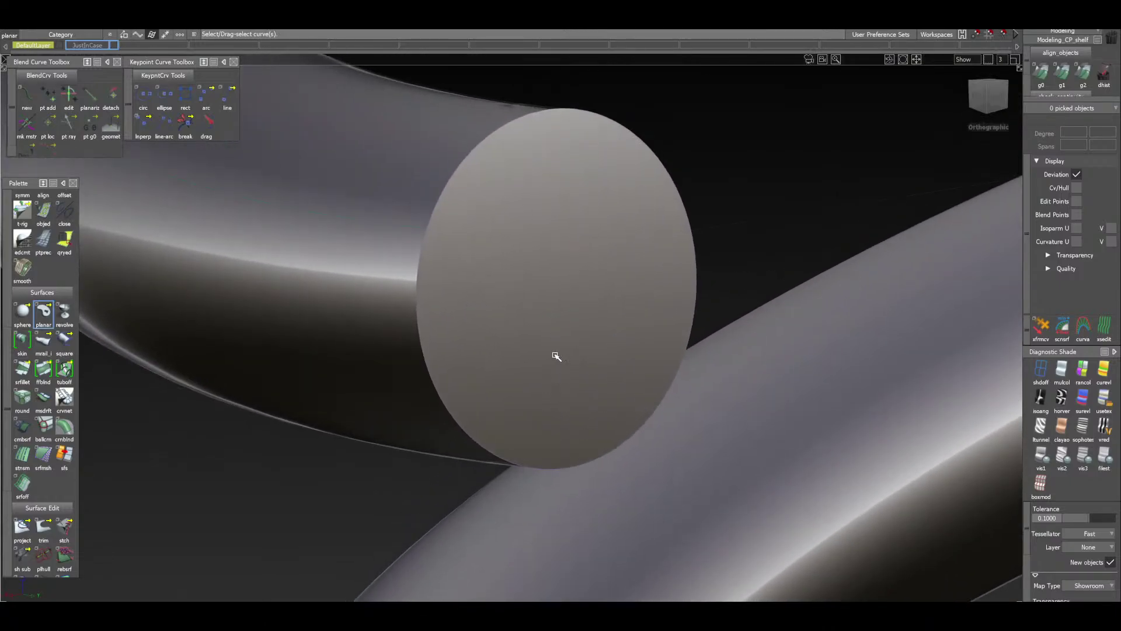
alt+shift+drag(556, 356, 698, 230)
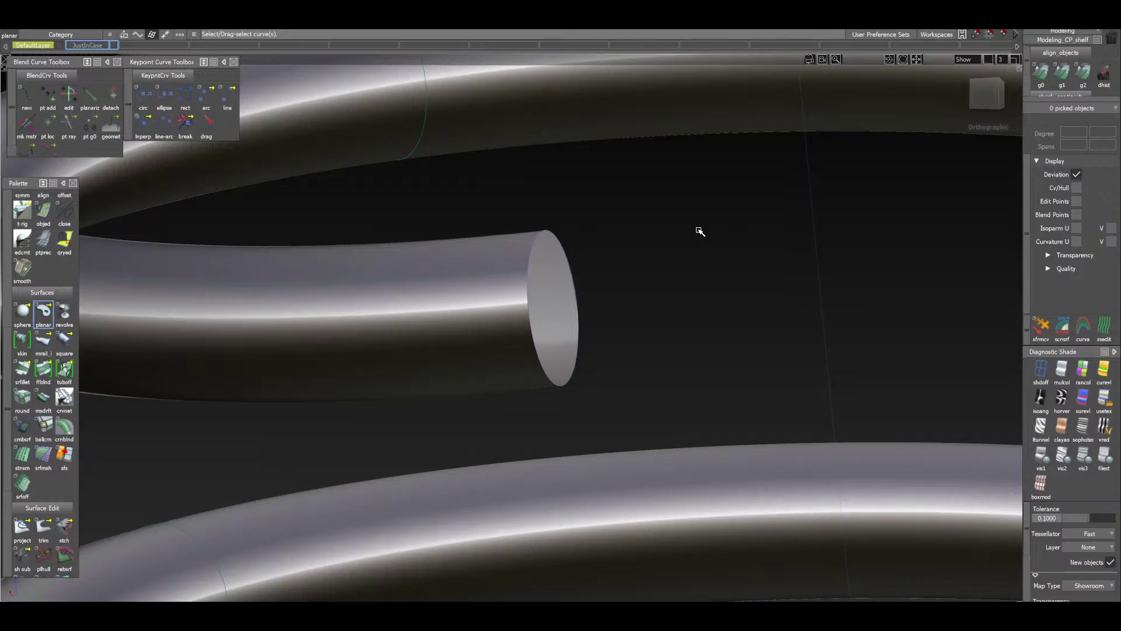
mouse_move(575, 275)
alt+shift+mouse_down()
mouse_move(664, 260)
mouse_move(694, 233)
mouse_move(596, 270)
mouse_move(483, 291)
mouse_move(514, 330)
mouse_move(586, 328)
alt+shift+mouse_up()
alt+shift+right_drag(586, 328, 584, 295)
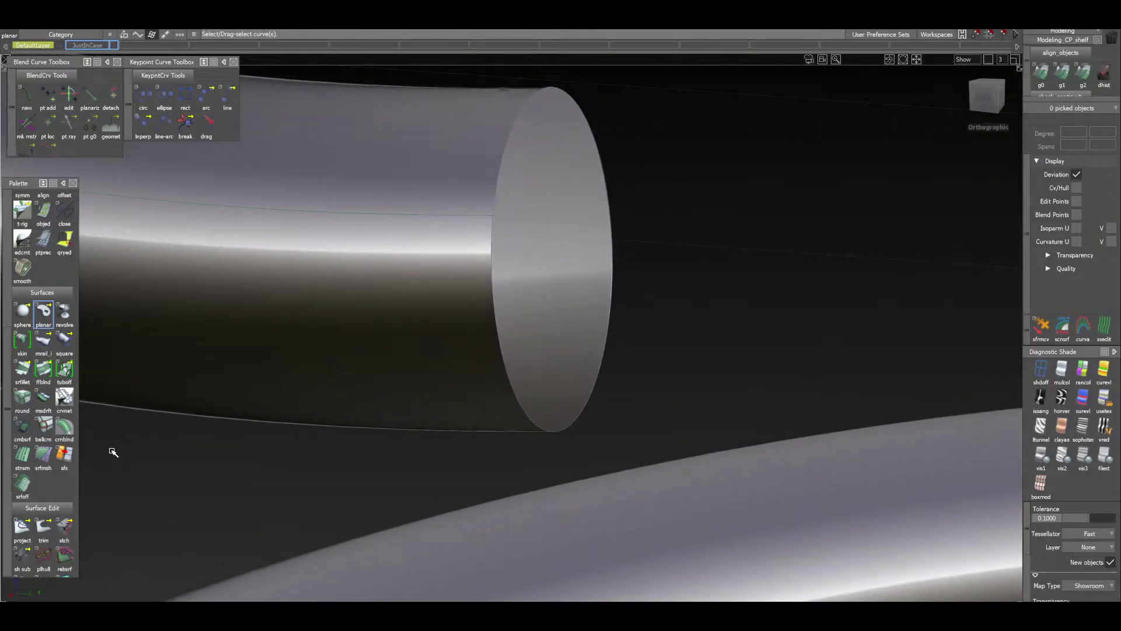
Look at the Surface Fillet options and check the live stream in YouTube Studio in the browser before returning to Alias
click(26, 370)
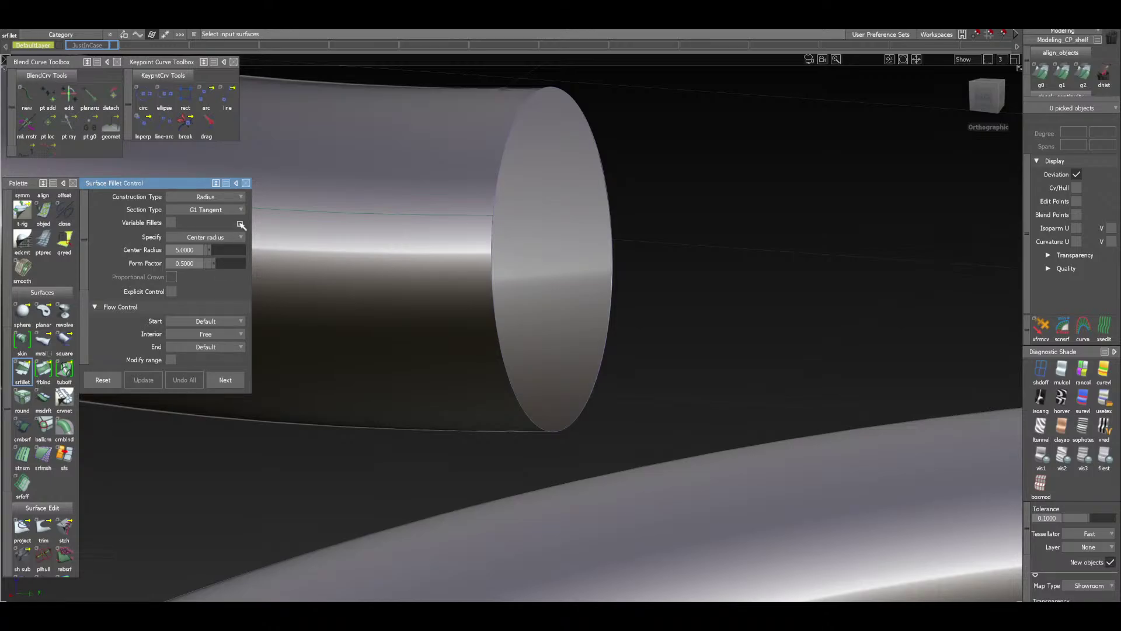
click(246, 183)
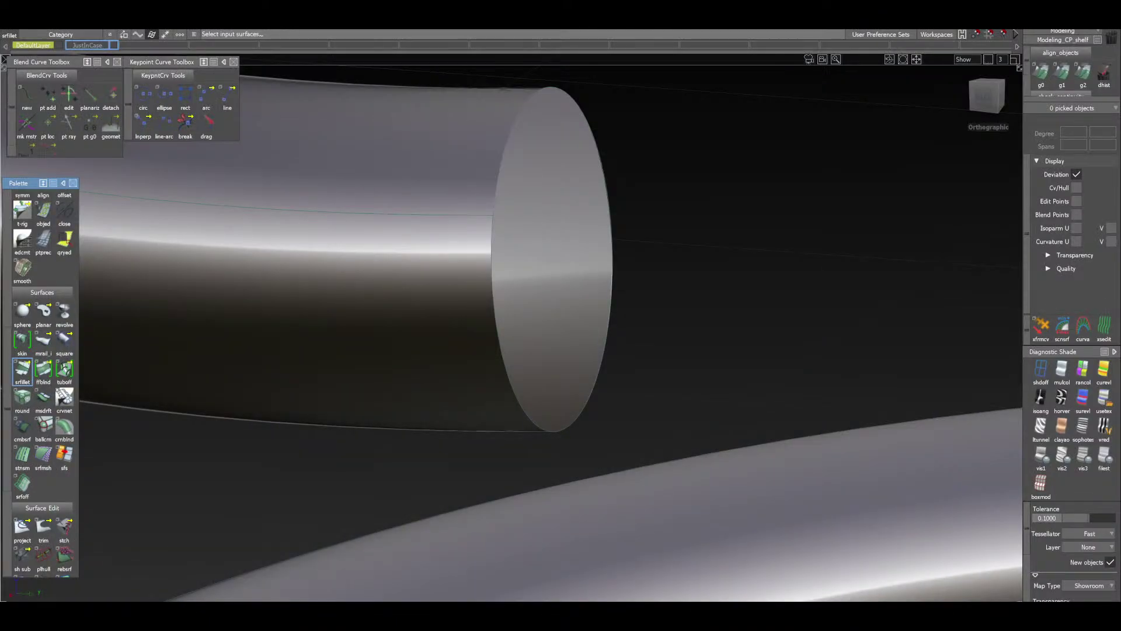
mouse_move(114, 582)
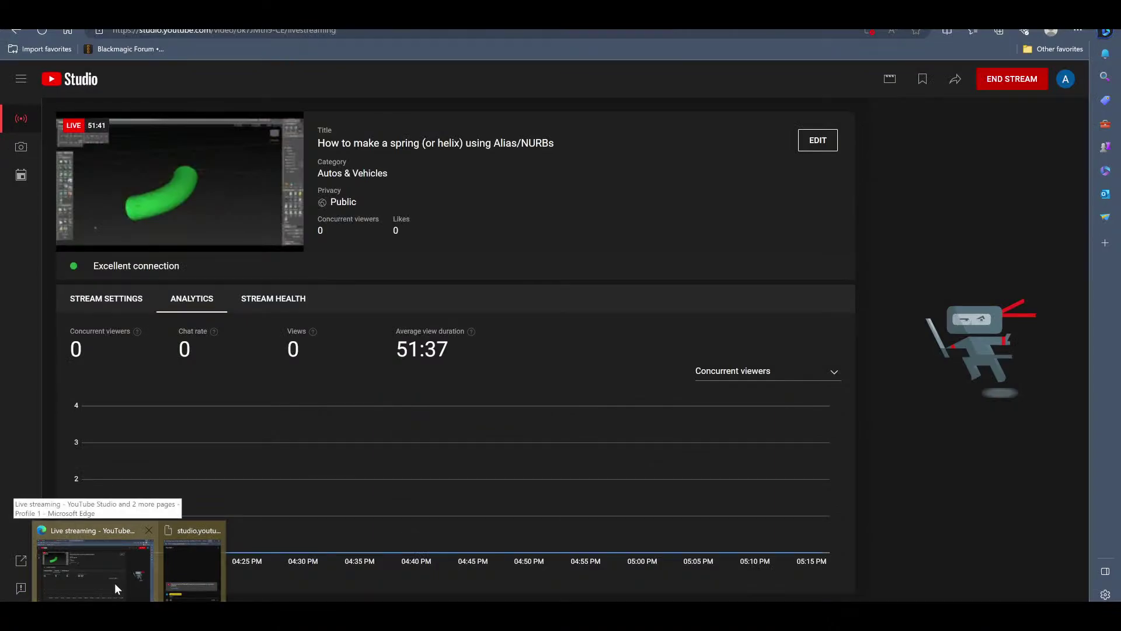
click(114, 583)
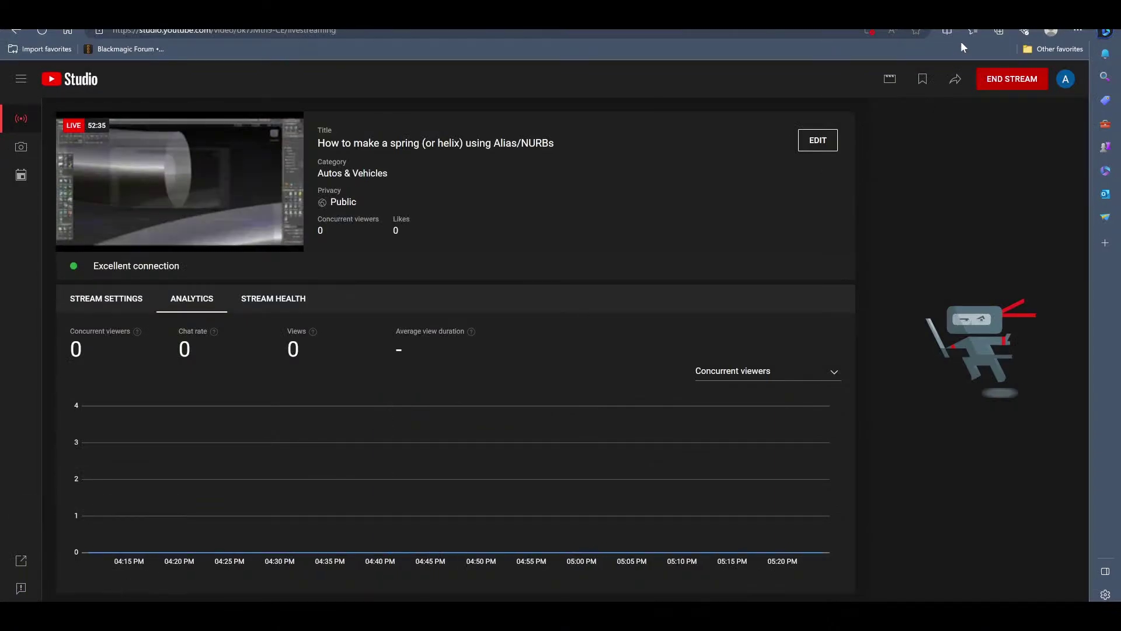
click(1049, 9)
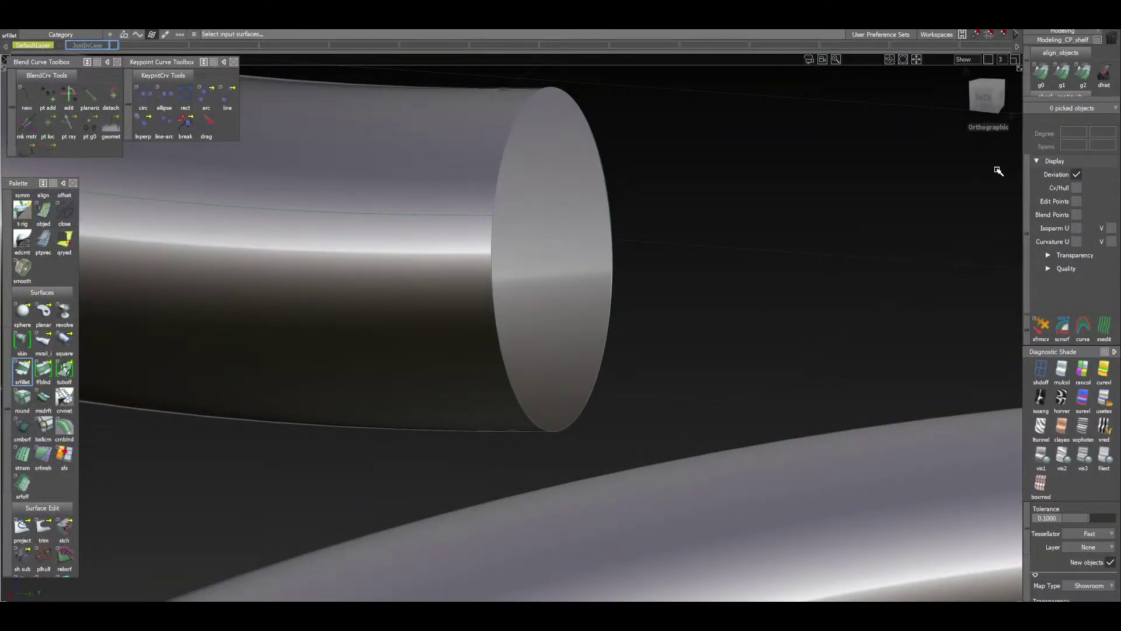
Build a G1 Tangent surface fillet with a center radius of 5.0000 between the upper planar cap and the tube
drag(984, 89, 971, 101)
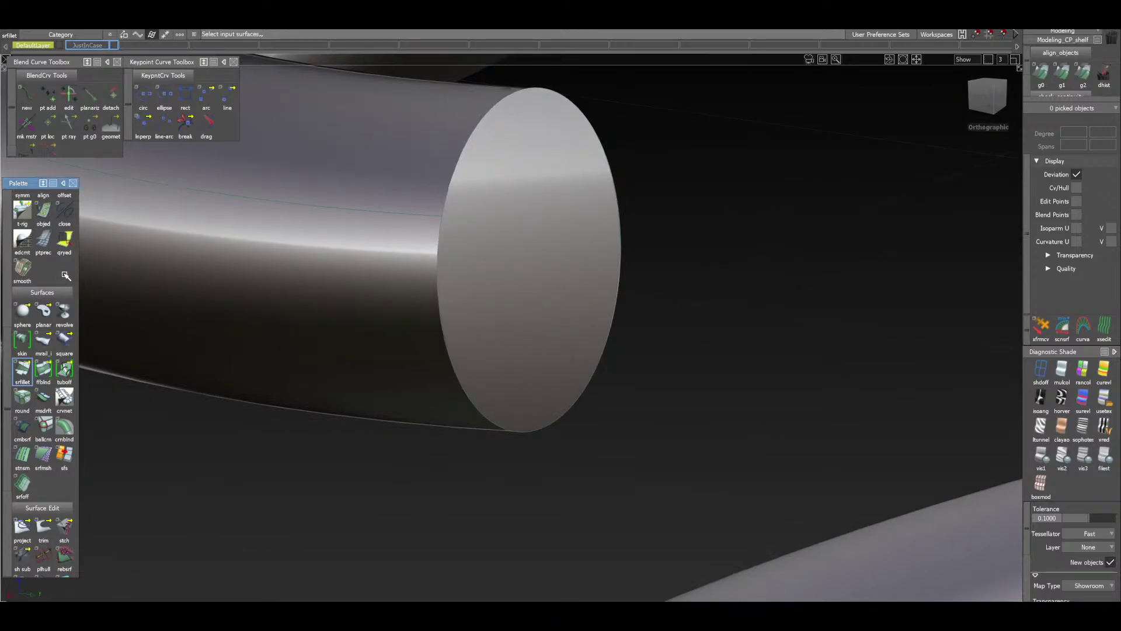
double_click(25, 375)
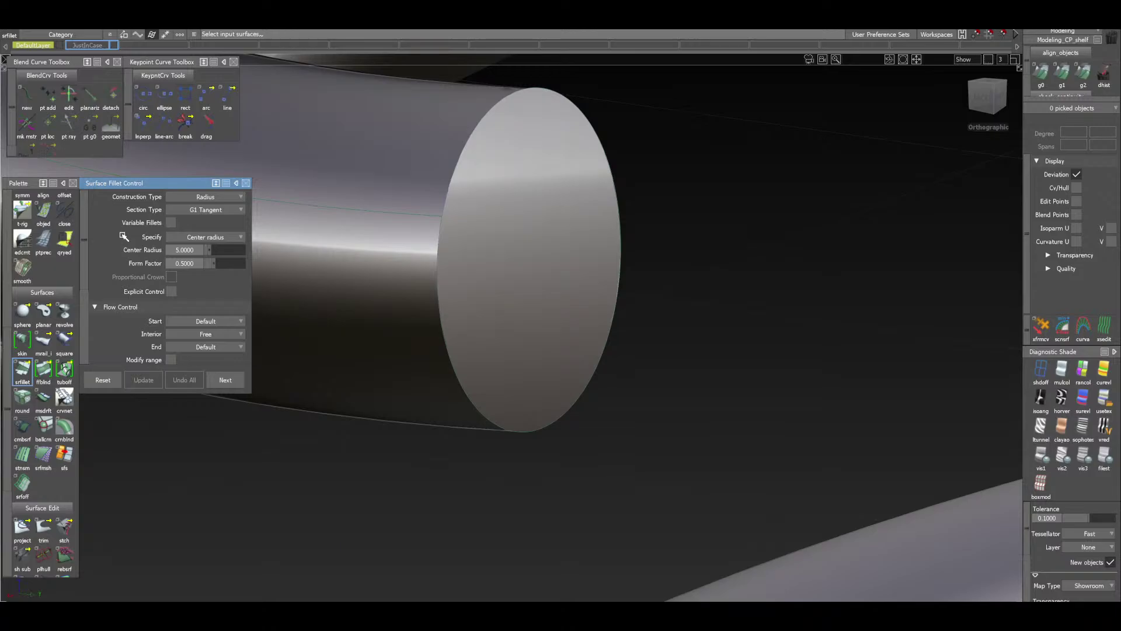
click(501, 235)
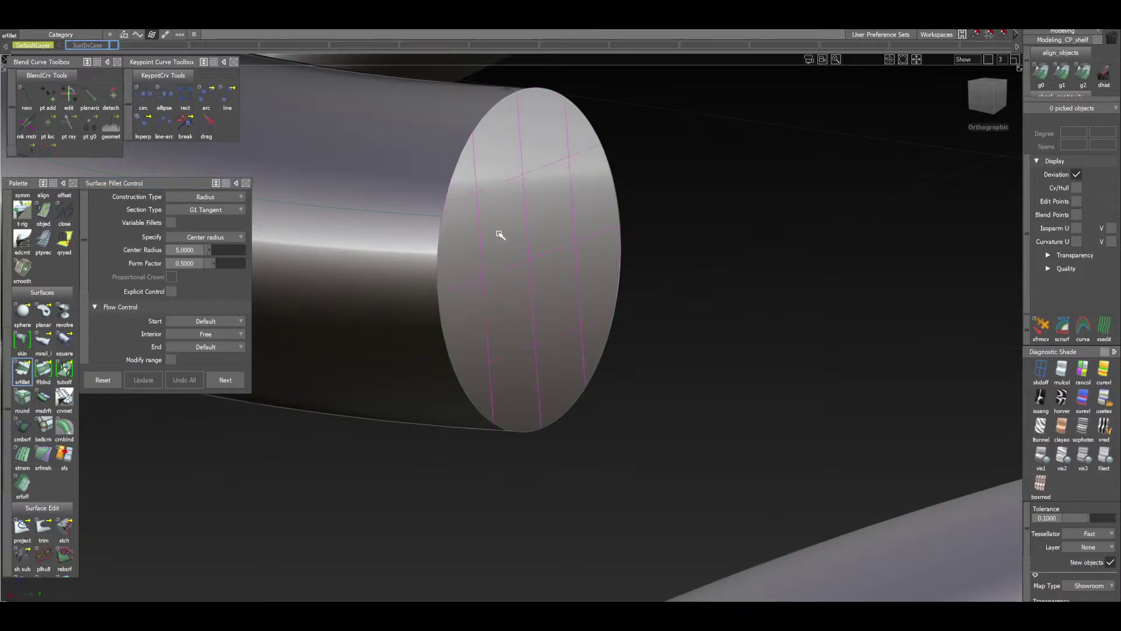
click(404, 152)
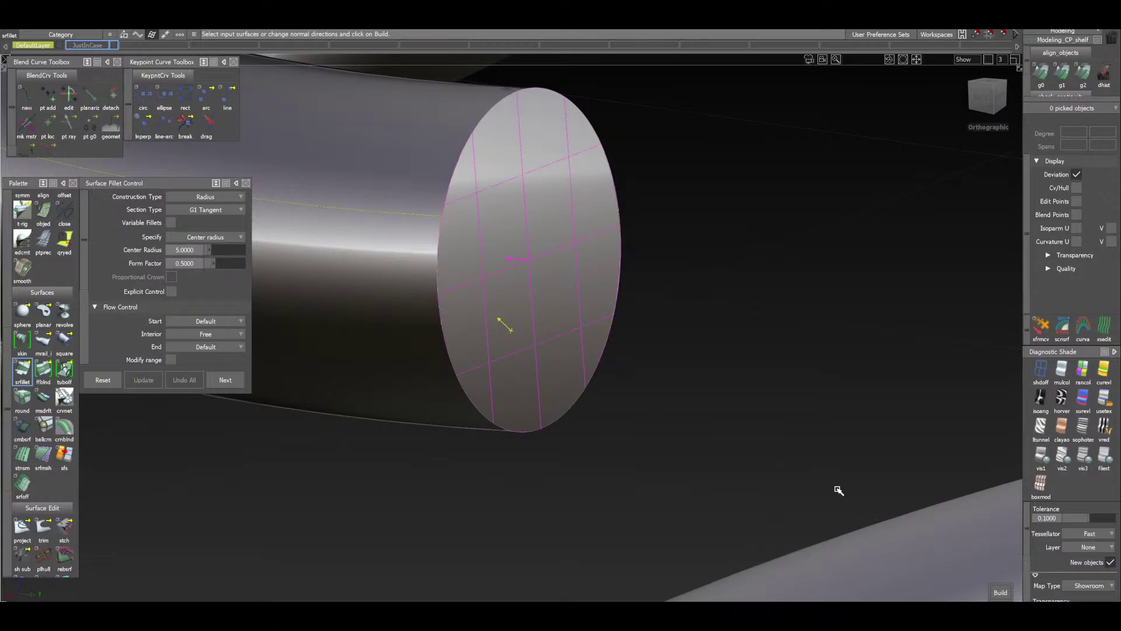
click(1001, 592)
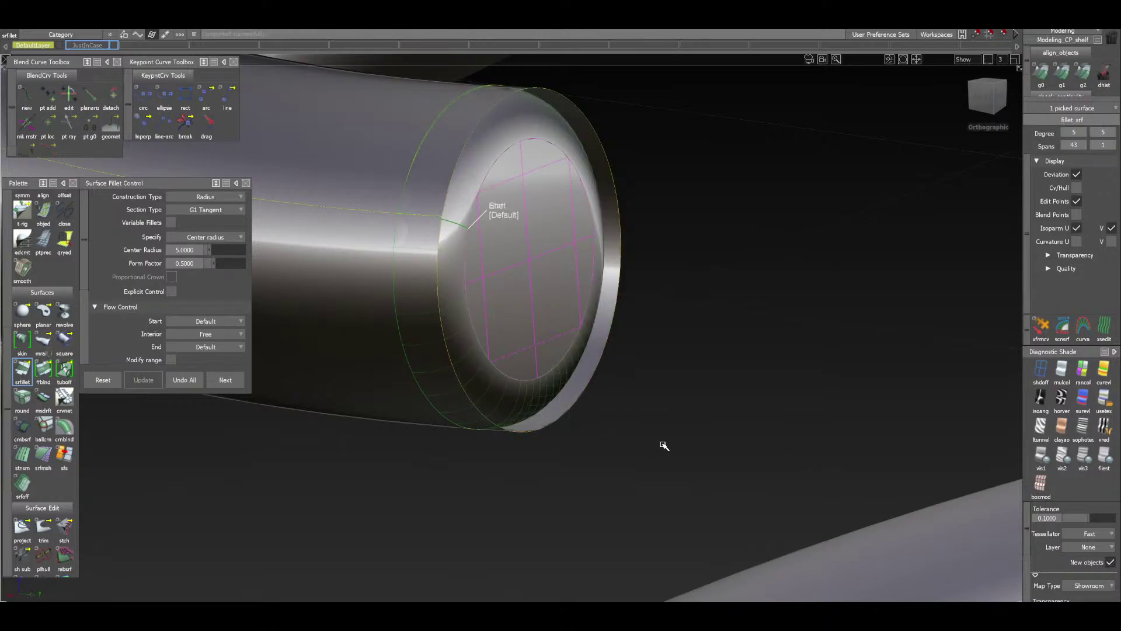
Set the fillet's flow control to Edge align at both start and end, and update the fillet
scroll(117, 327, down, 5)
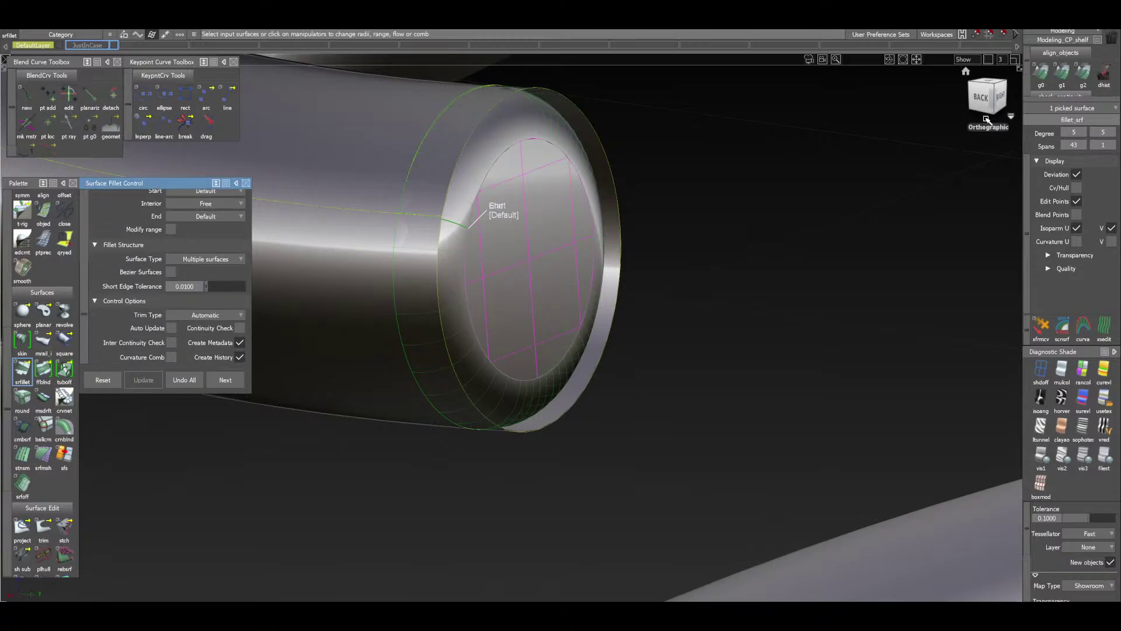
drag(987, 96, 549, 276)
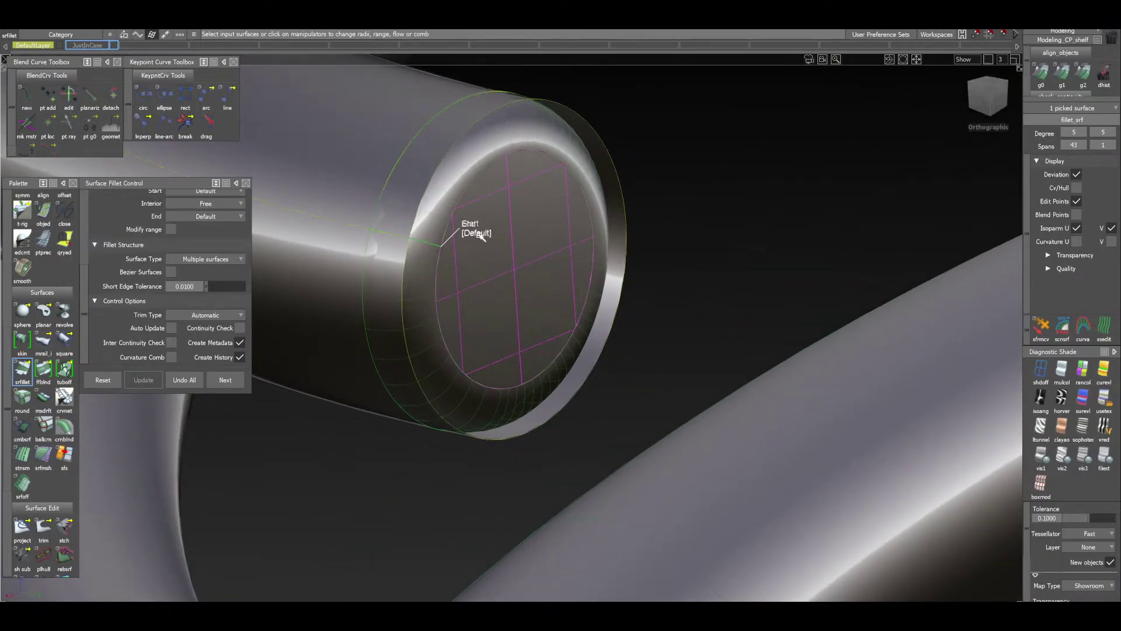
click(476, 233)
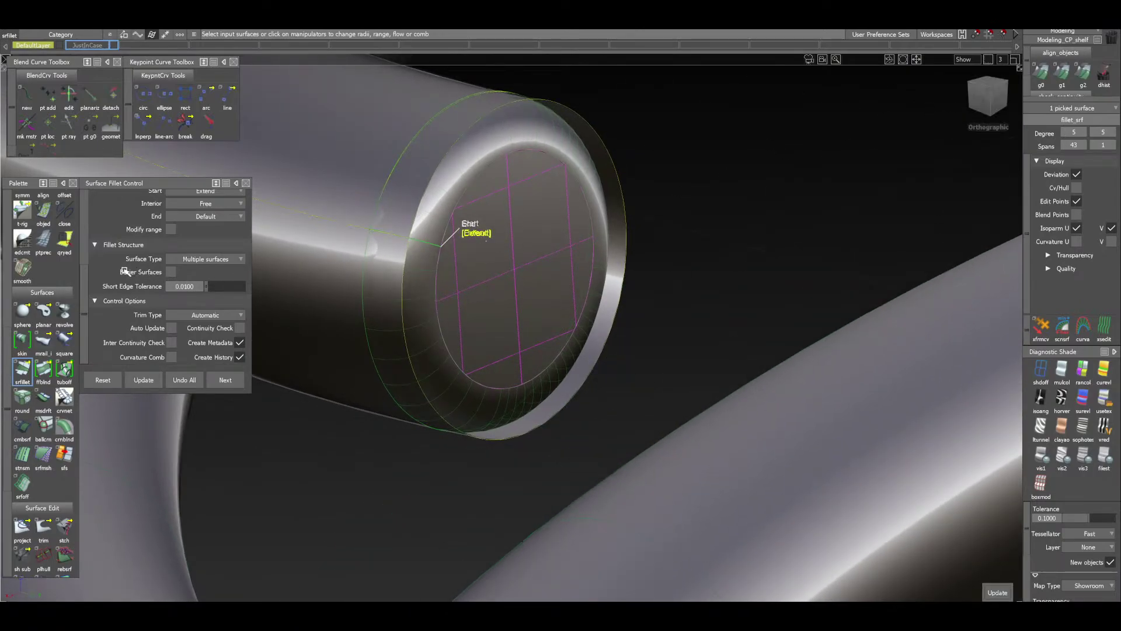
scroll(108, 269, up, 3)
click(237, 256)
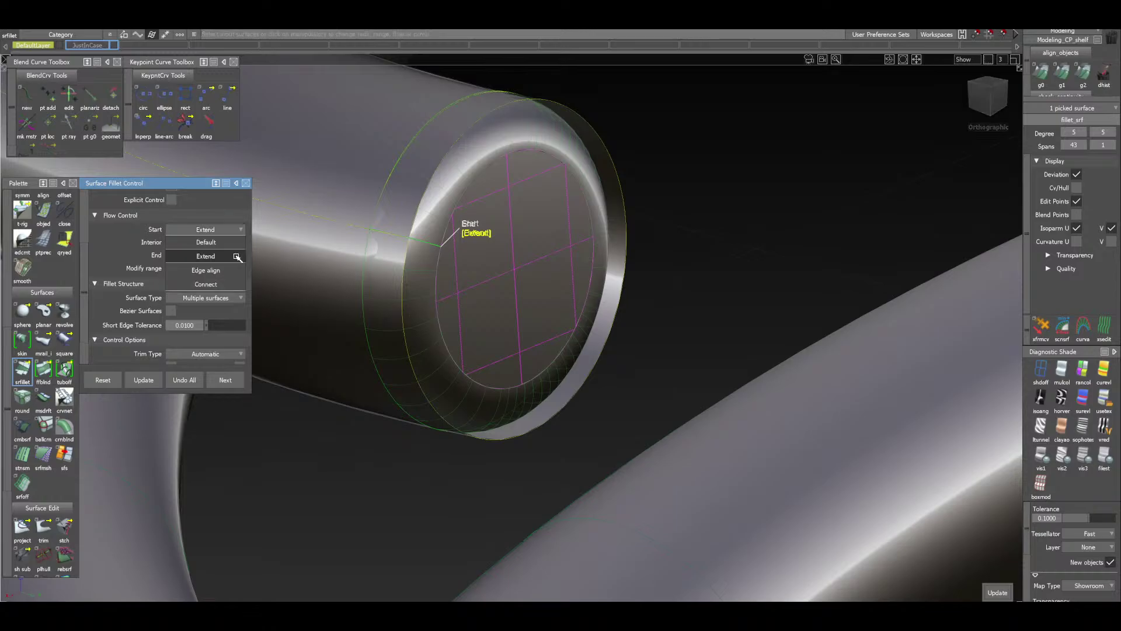
click(235, 272)
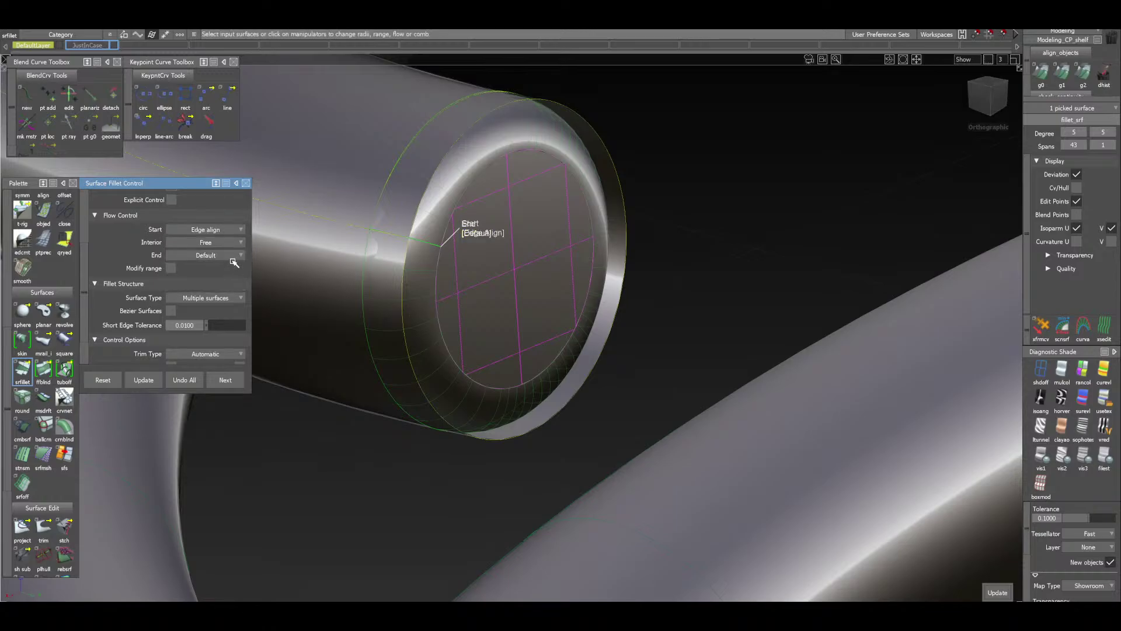
click(233, 258)
click(233, 295)
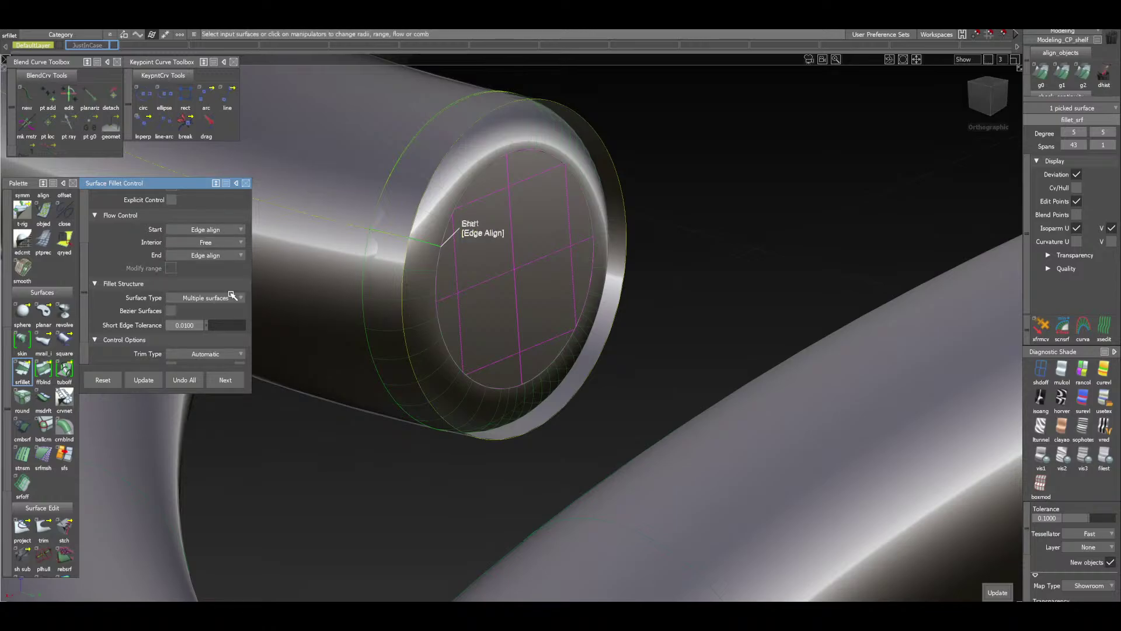
click(144, 380)
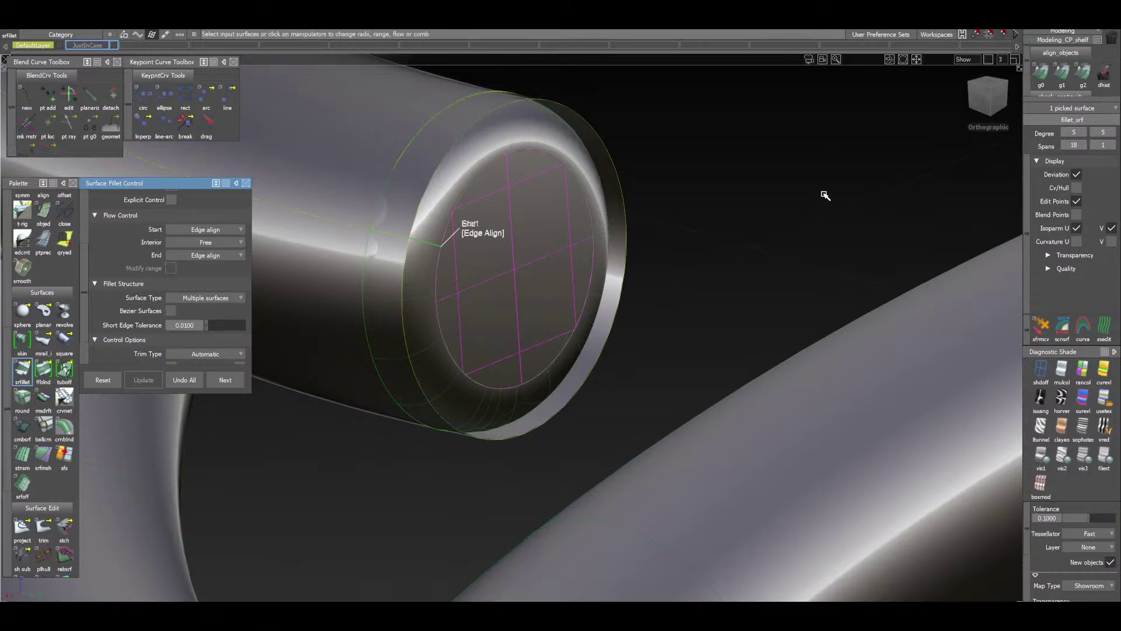
Turn on Continuity Check for the upper cap's surface fillet, update it and accept the fillet
drag(982, 102, 940, 117)
scroll(104, 304, down, 3)
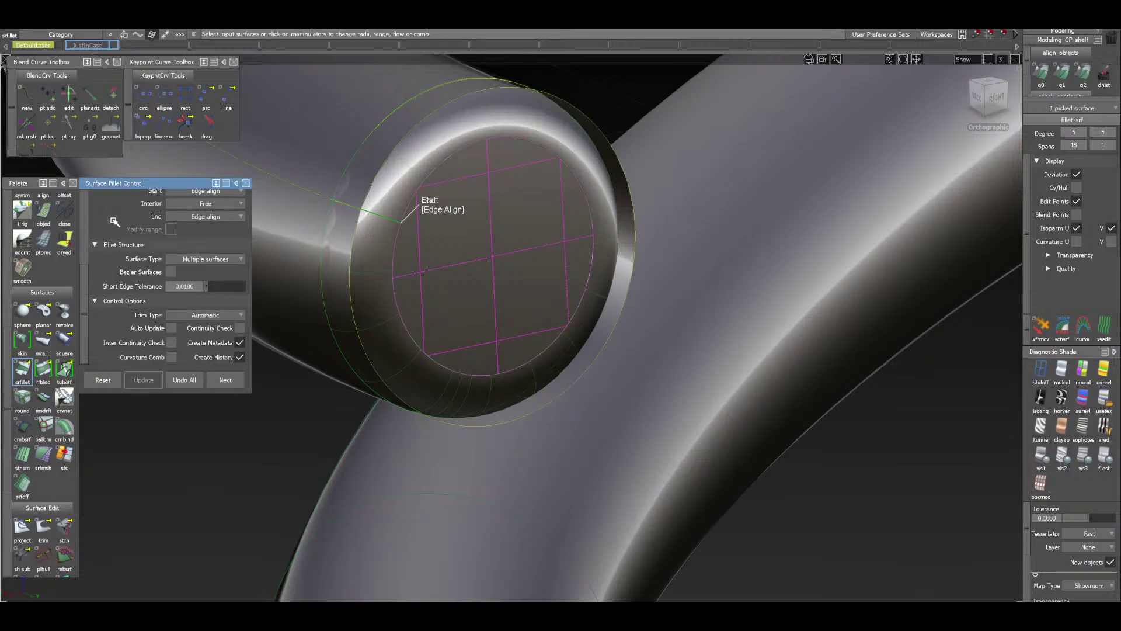
scroll(115, 222, up, 5)
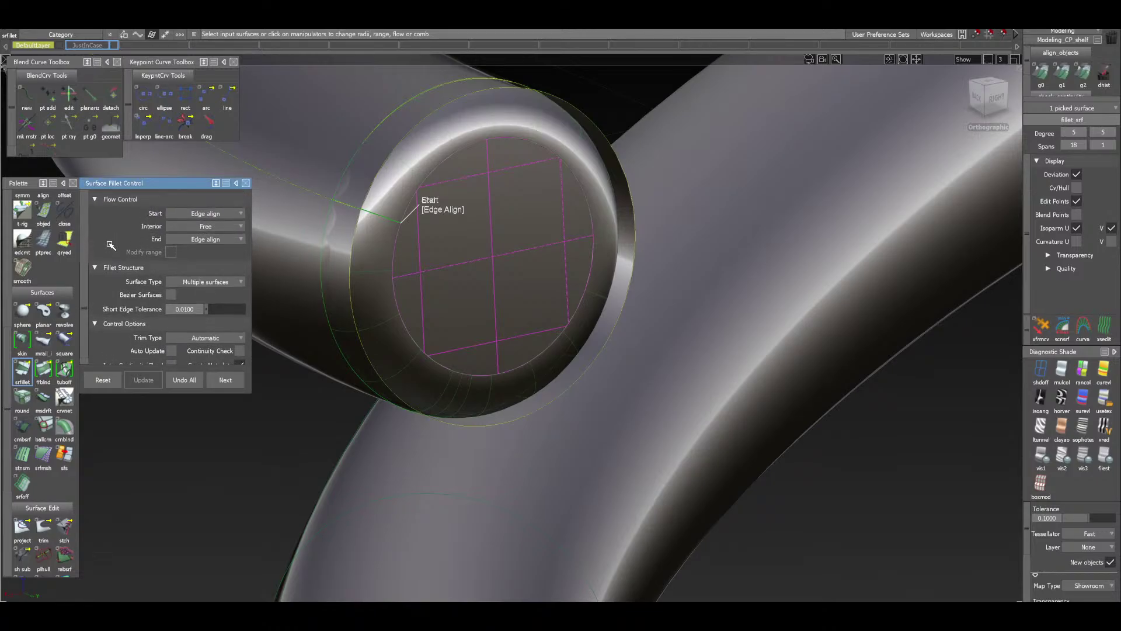
scroll(108, 282, up, 5)
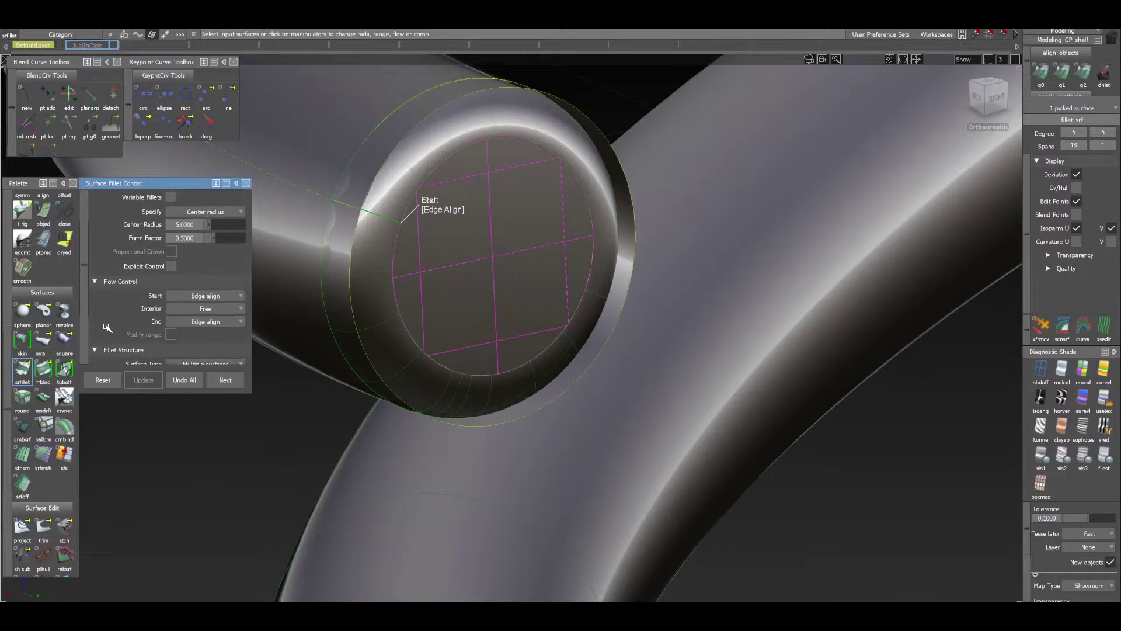
scroll(105, 346, up, 1)
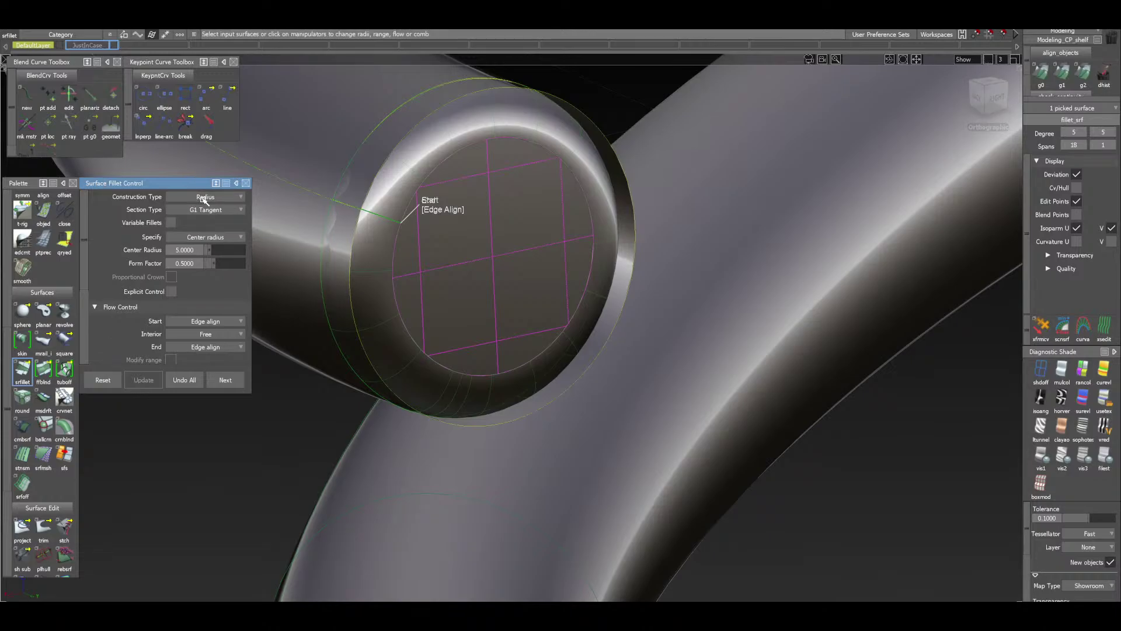
scroll(105, 290, down, 5)
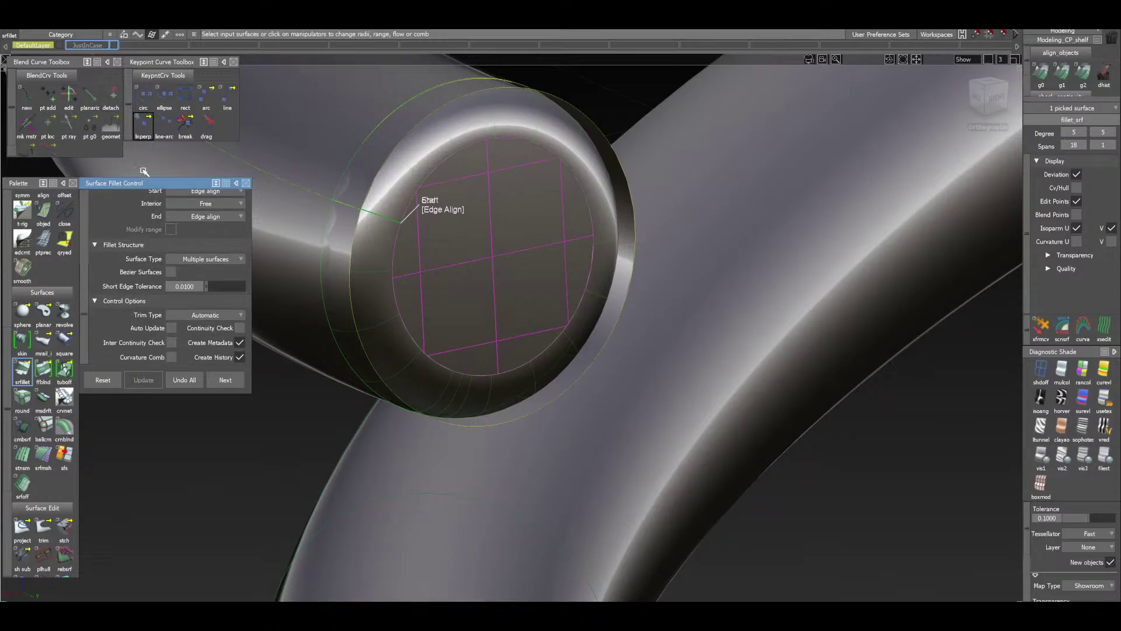
click(239, 328)
click(144, 379)
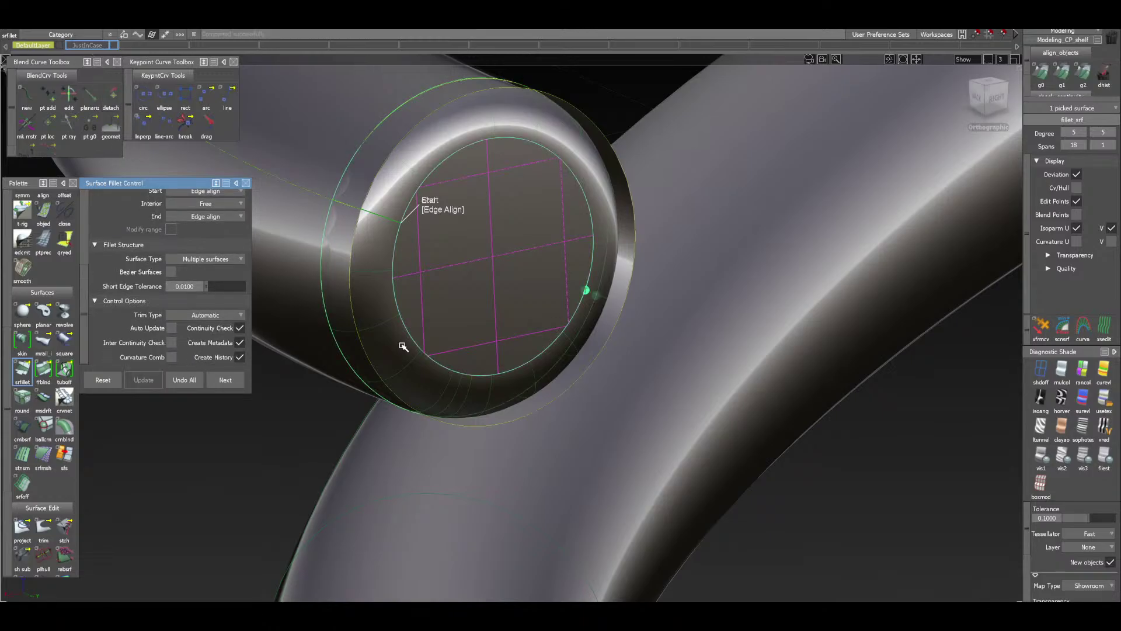
alt+shift+drag(549, 350, 769, 368)
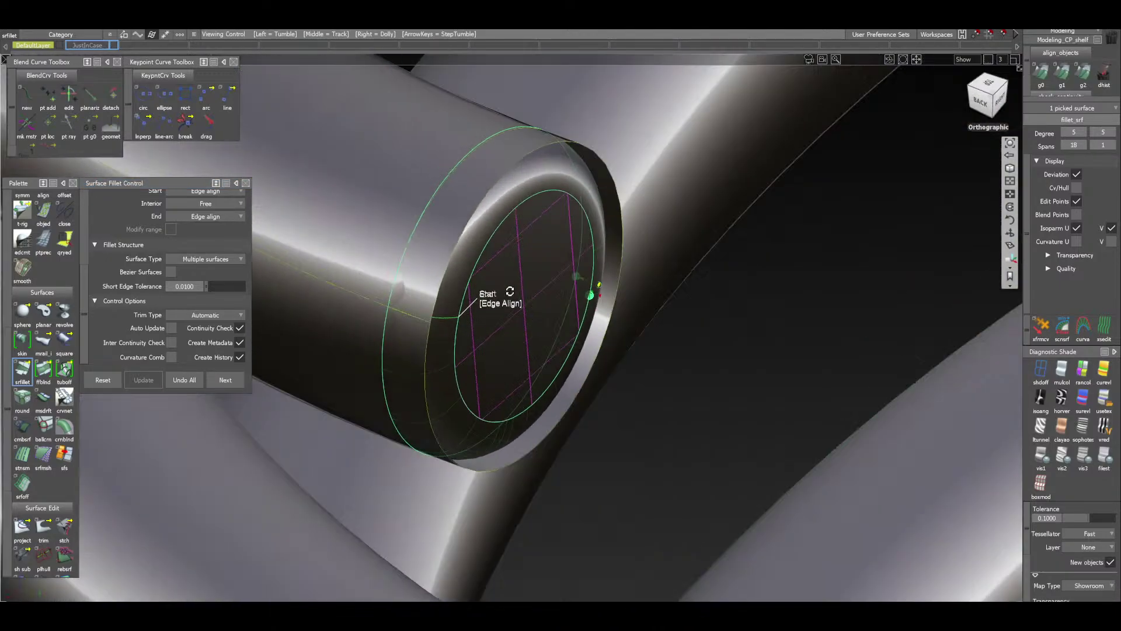
alt+shift+drag(510, 292, 530, 296)
alt+shift+right_drag(498, 340, 489, 320)
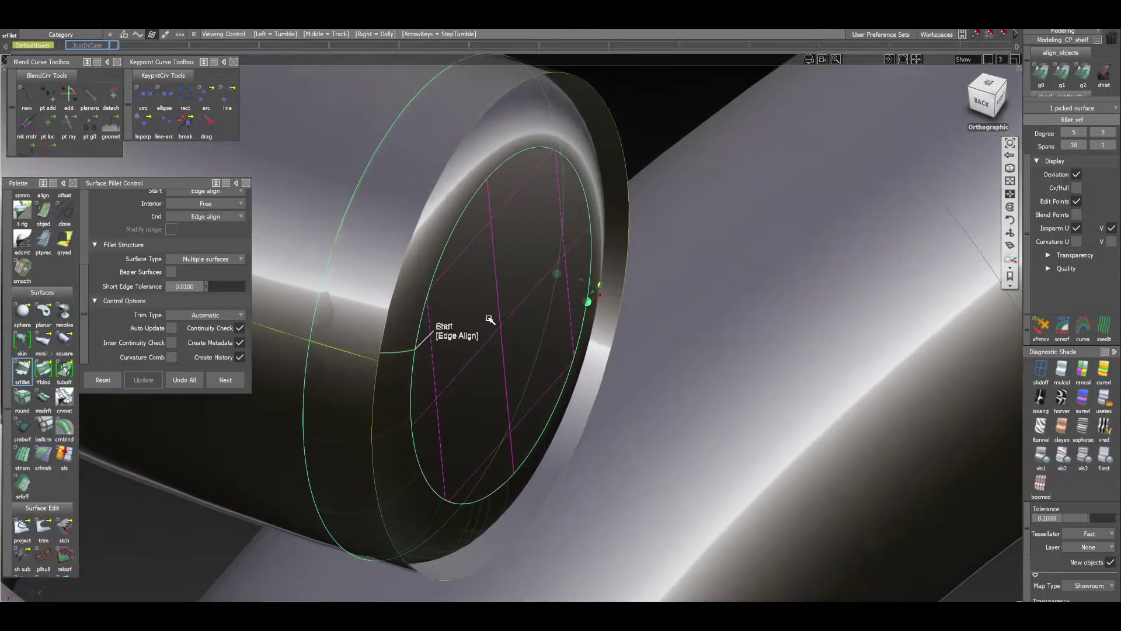
click(218, 383)
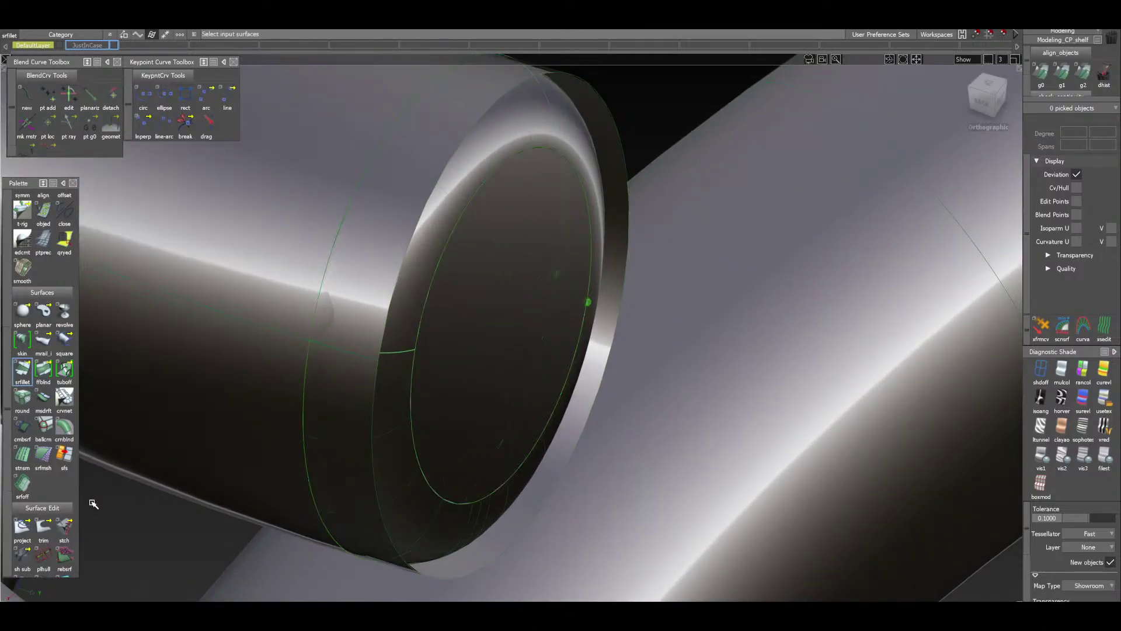
Start the Trim tool and examine the tube end and its fillet in random color diagnostic shading
click(43, 529)
alt+shift+drag(217, 408, 325, 300)
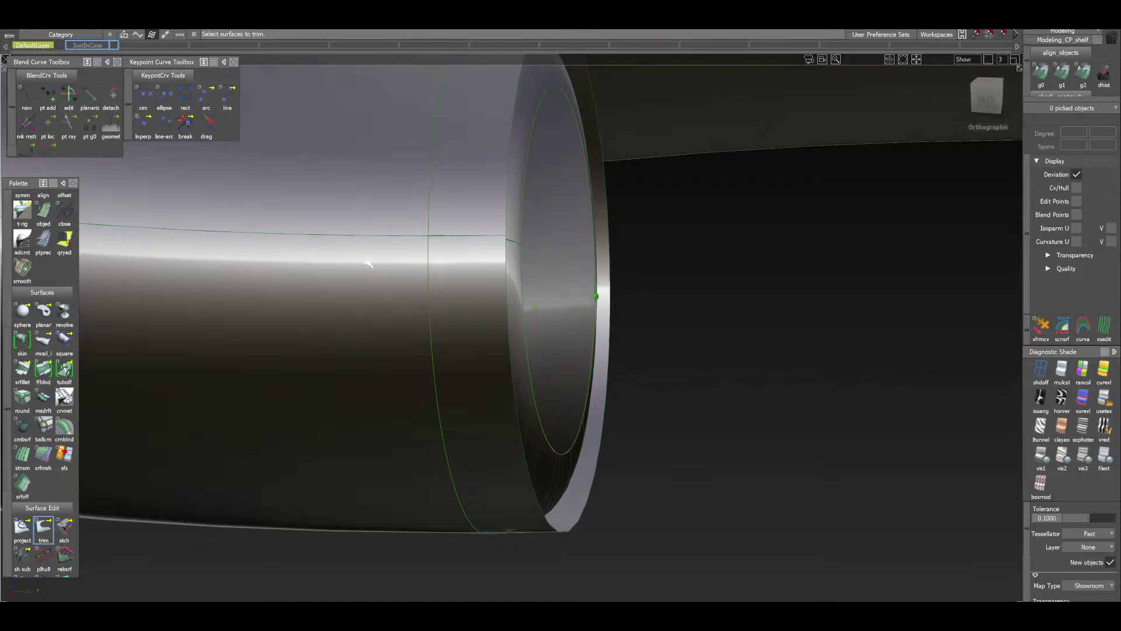
alt+shift+drag(370, 258, 260, 388)
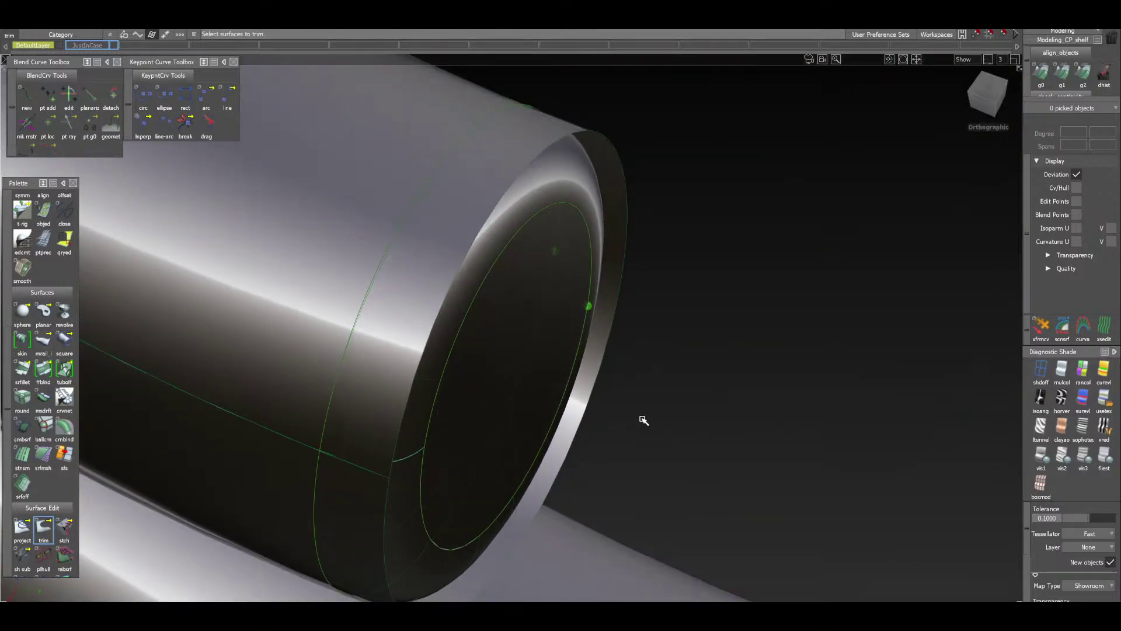
alt+shift+drag(486, 342, 462, 254)
click(1062, 397)
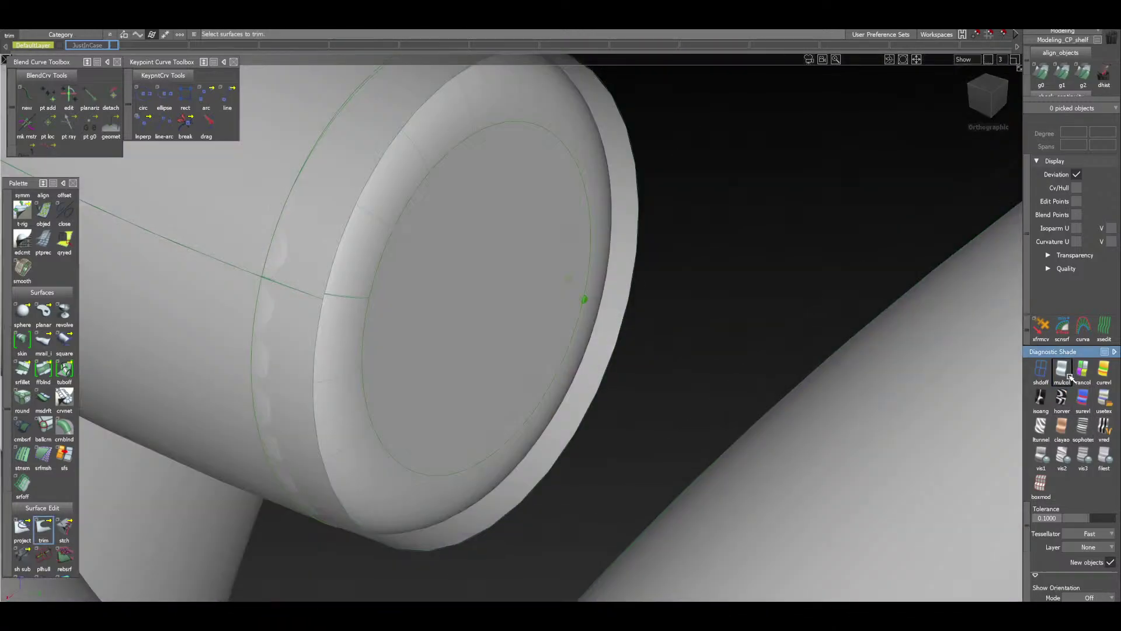
click(1083, 369)
alt+shift+drag(448, 246, 368, 243)
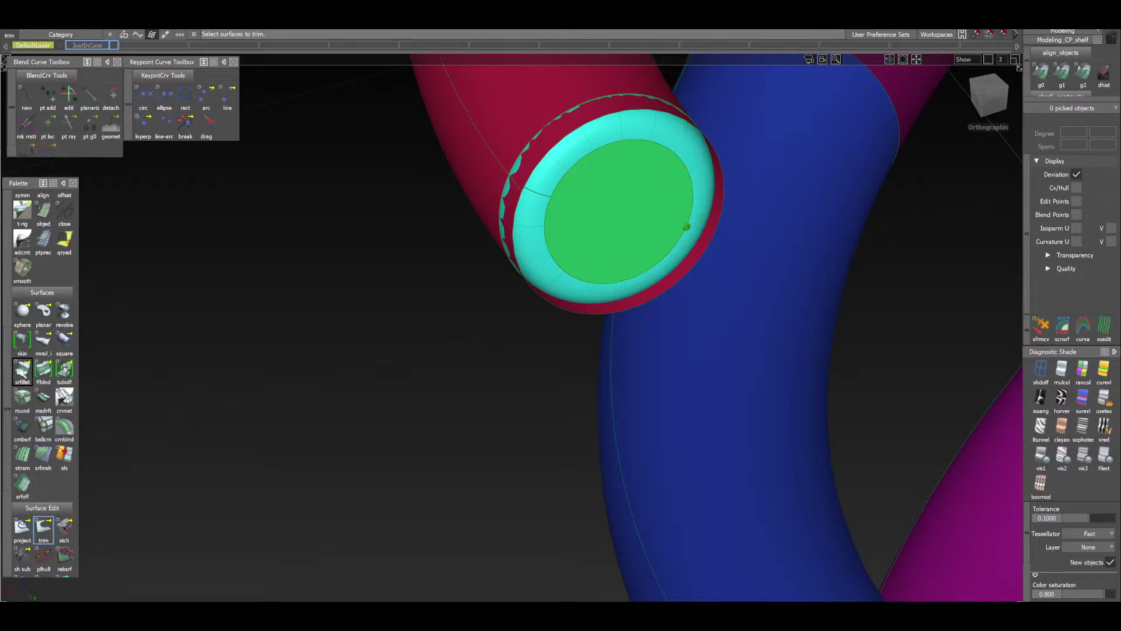
Reopen the cap fillet's settings, set its interior flow control to Edge align, and update the fillet
double_click(23, 371)
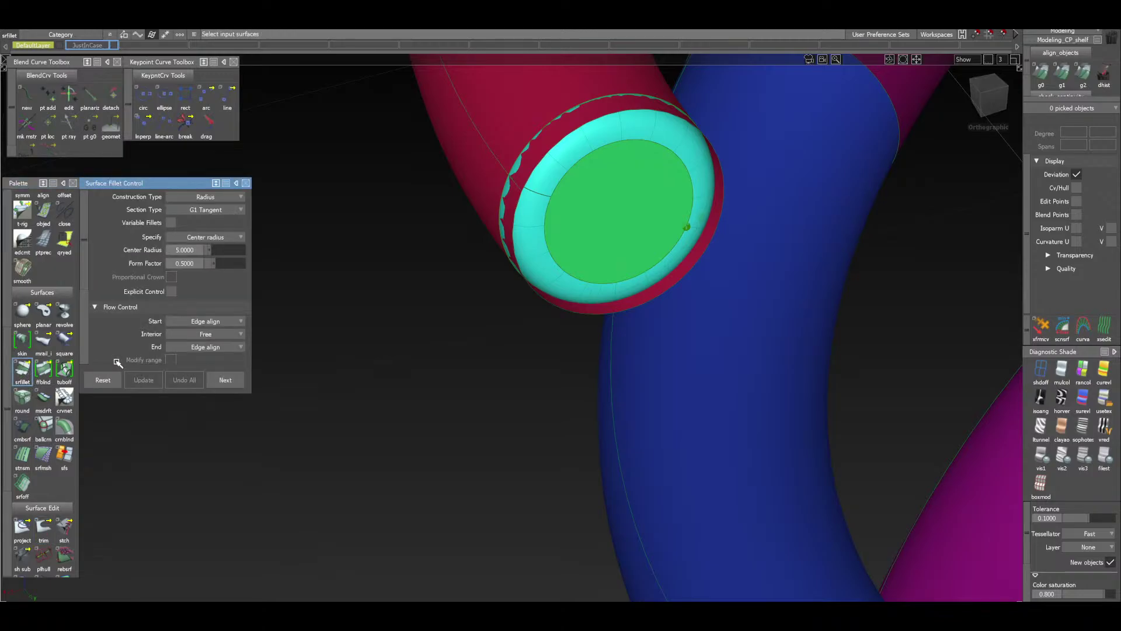
scroll(111, 350, down, 2)
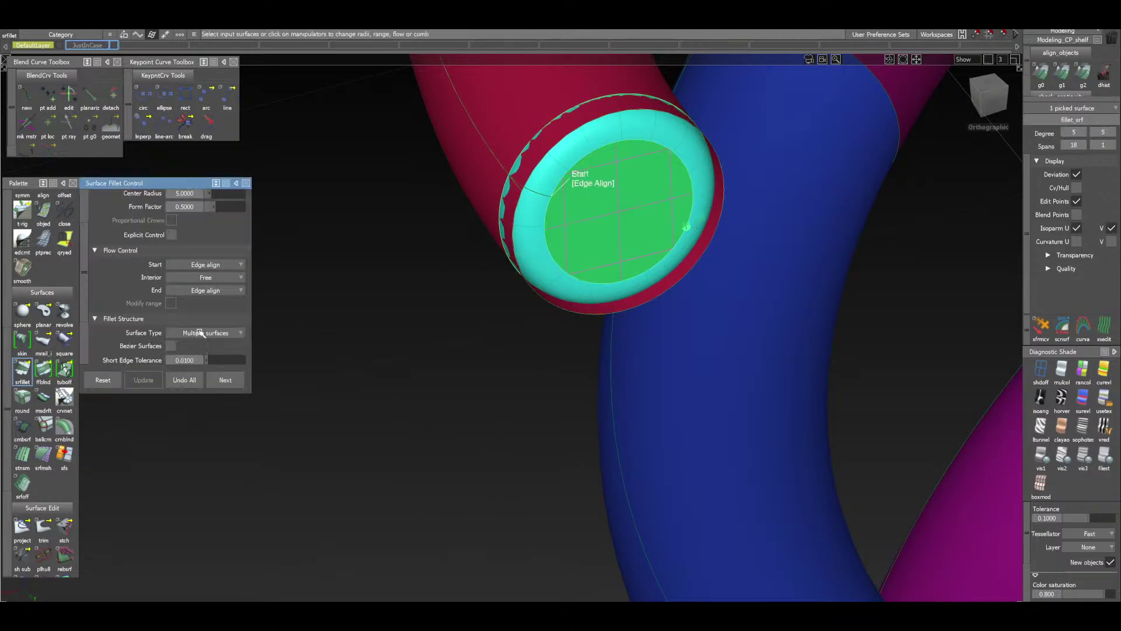
click(219, 289)
click(216, 305)
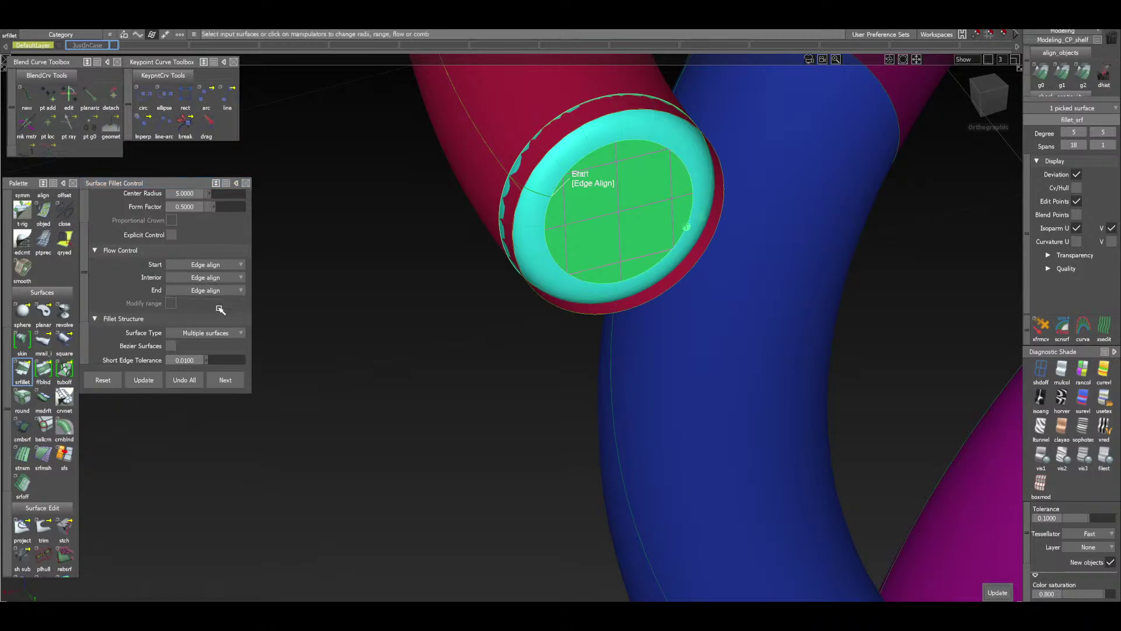
click(145, 380)
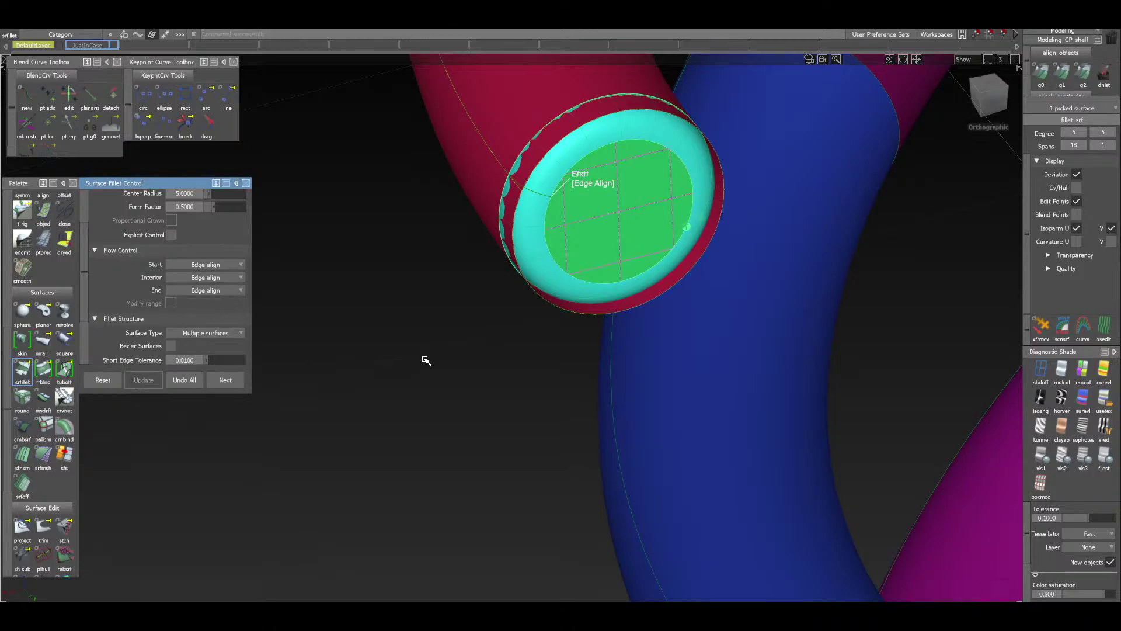
Return the interior flow control to Free, enable Bezier Surfaces, and update the cap fillet
click(237, 289)
click(233, 292)
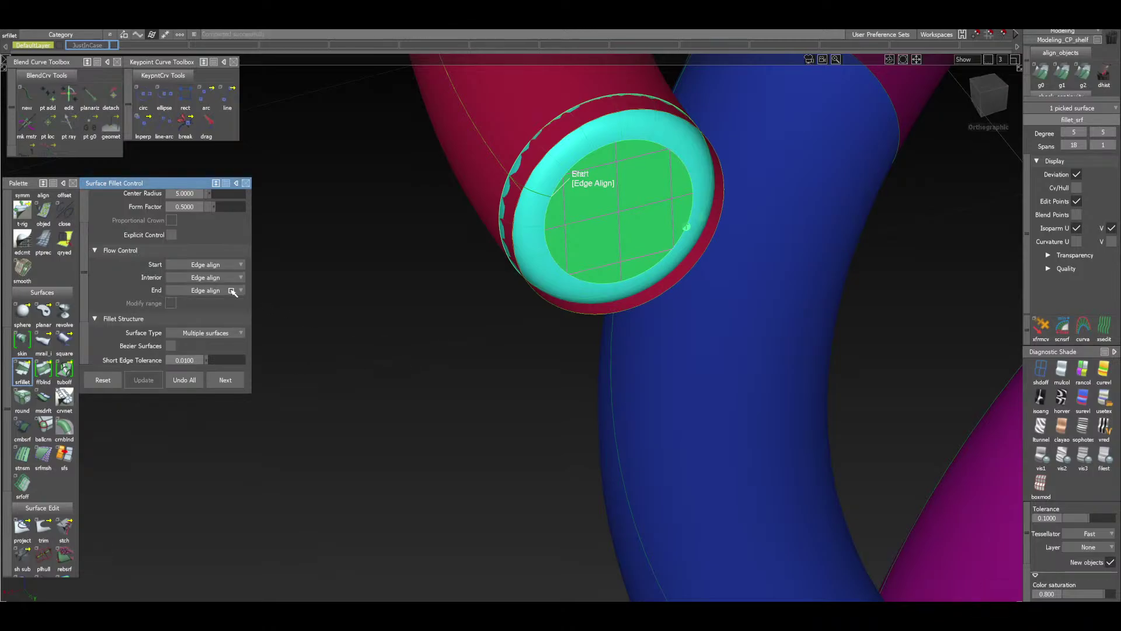
click(173, 347)
click(144, 380)
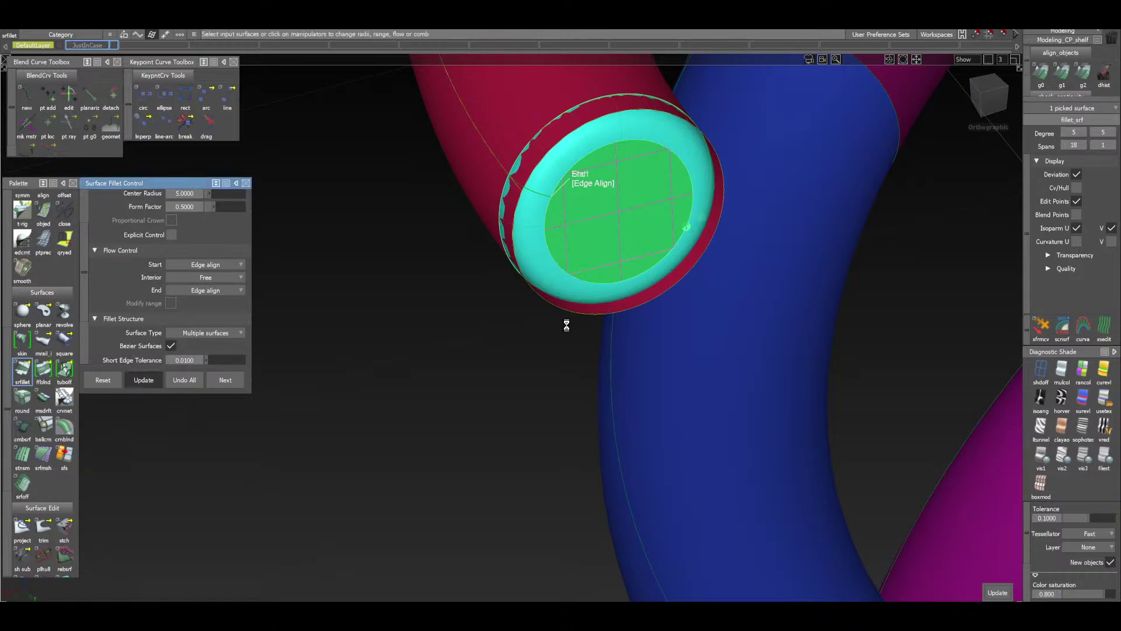
alt+shift+drag(568, 327, 630, 251)
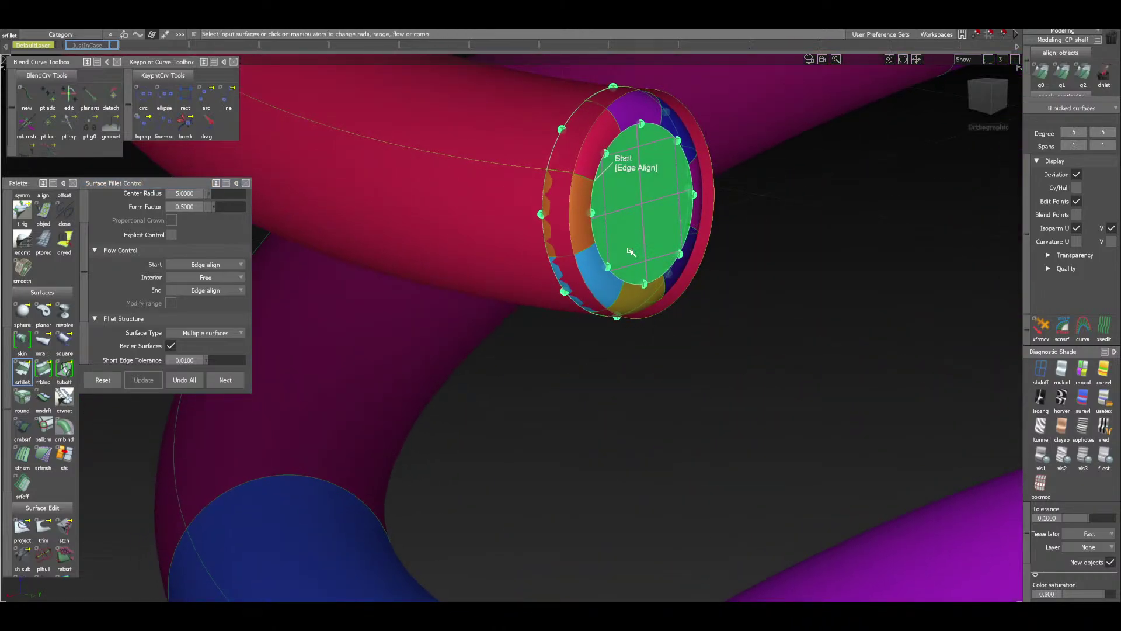
alt+shift+drag(631, 252, 380, 268)
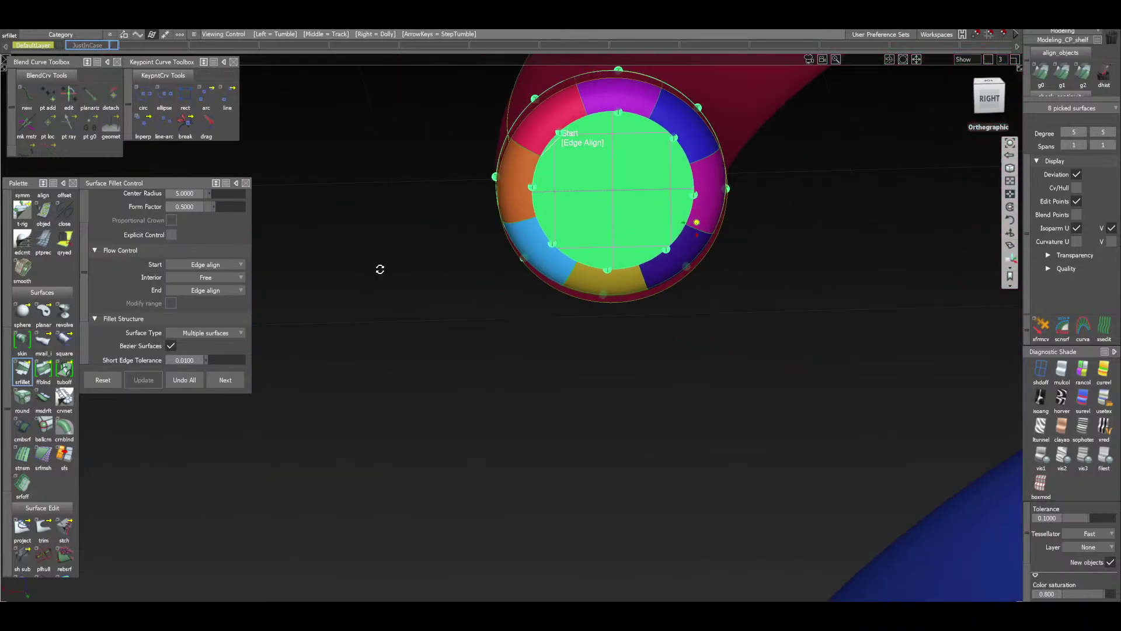
Undo the whole cap fillet and rebuild it between the planar cap and the tube with a center radius of 5.0000
click(184, 380)
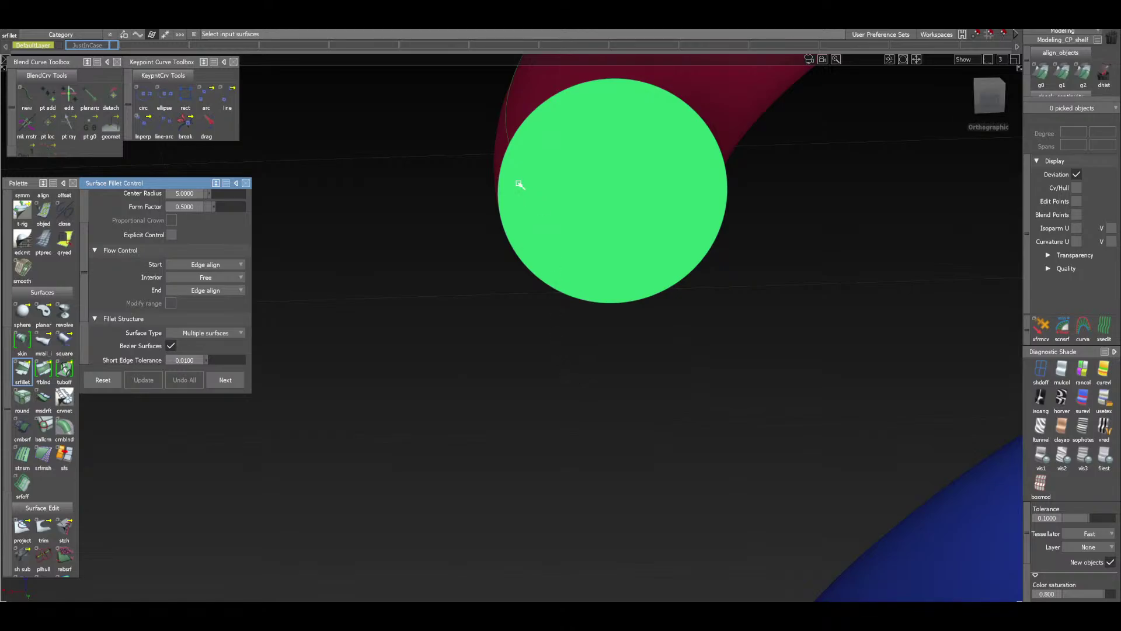
alt+shift+drag(519, 184, 521, 213)
scroll(140, 296, up, 2)
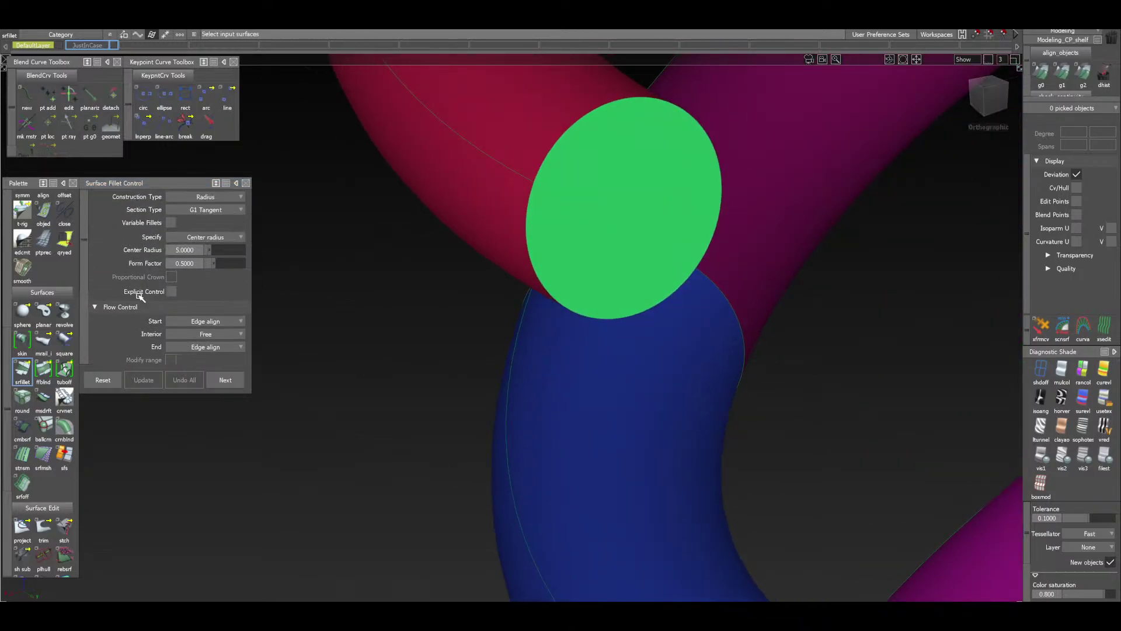
click(605, 210)
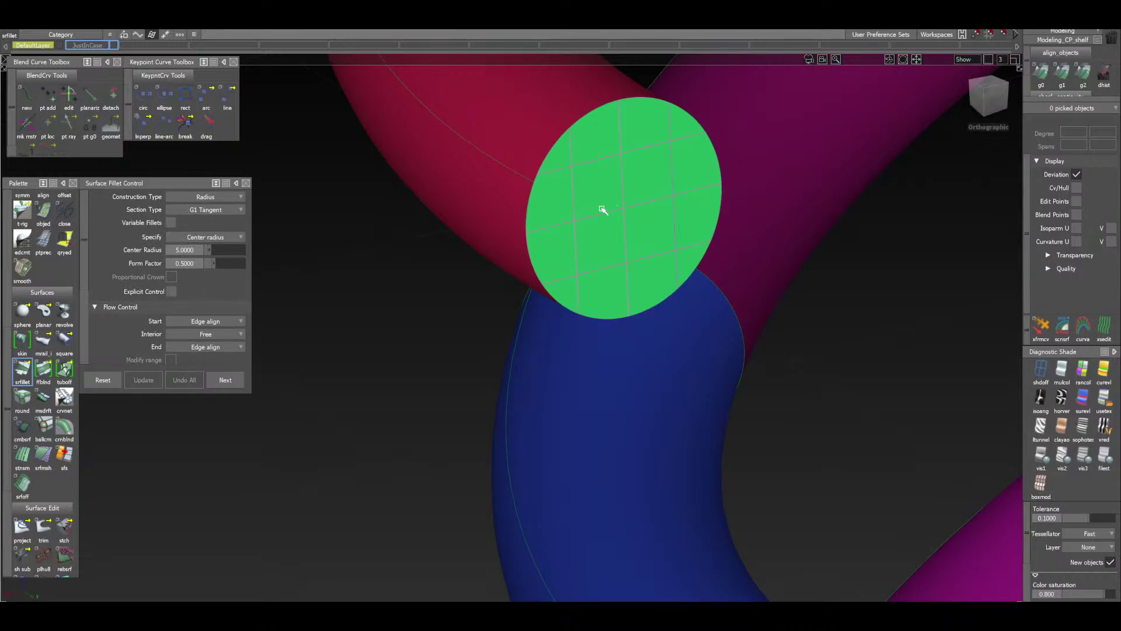
click(530, 210)
key(space)
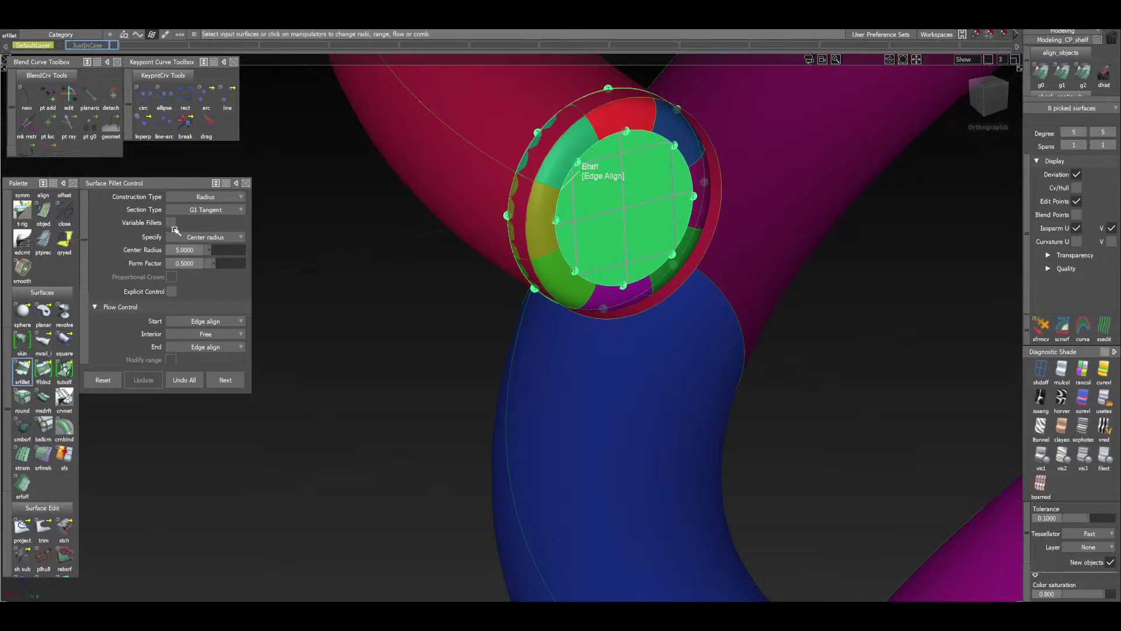
Turn off Bezier Surfaces for the cap fillet, update it, and accept the fillet
scroll(199, 304, down, 4)
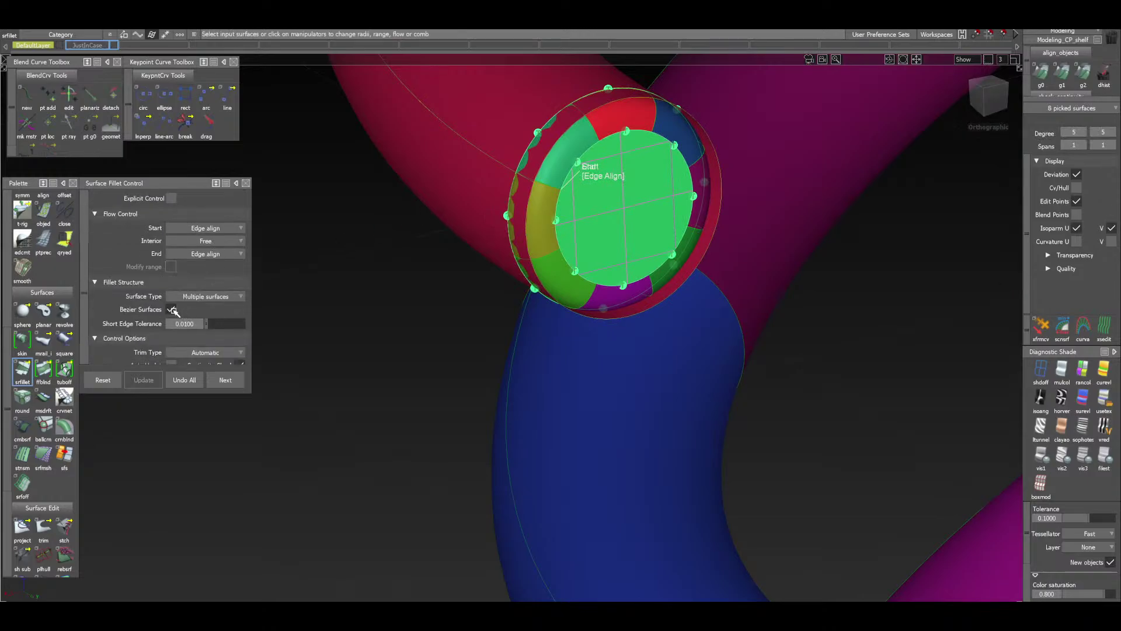
click(172, 309)
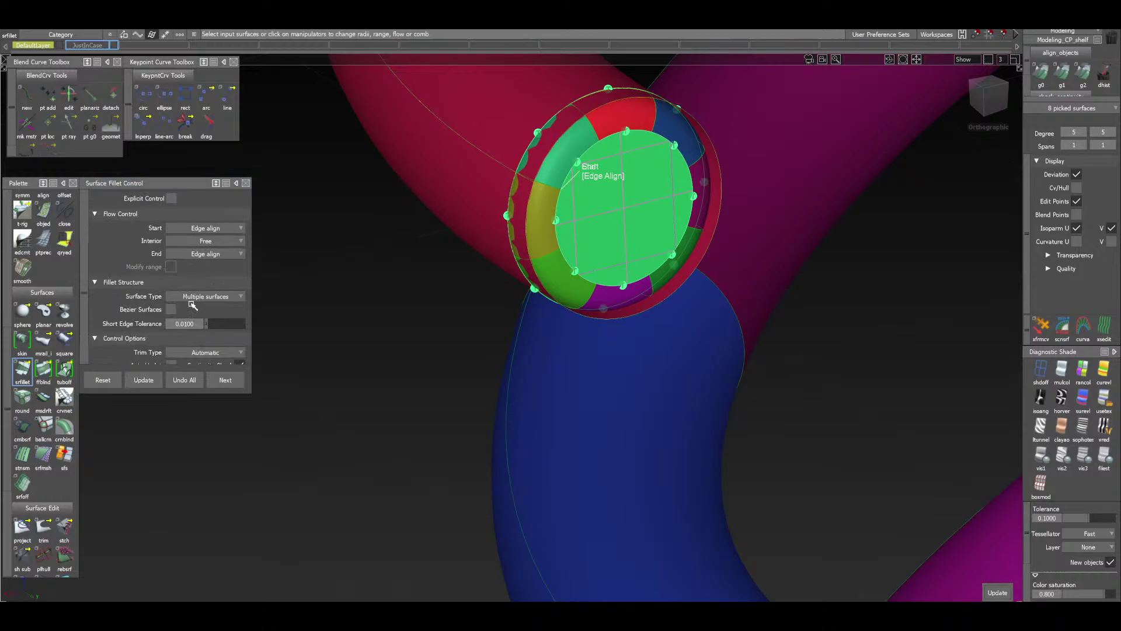
click(143, 380)
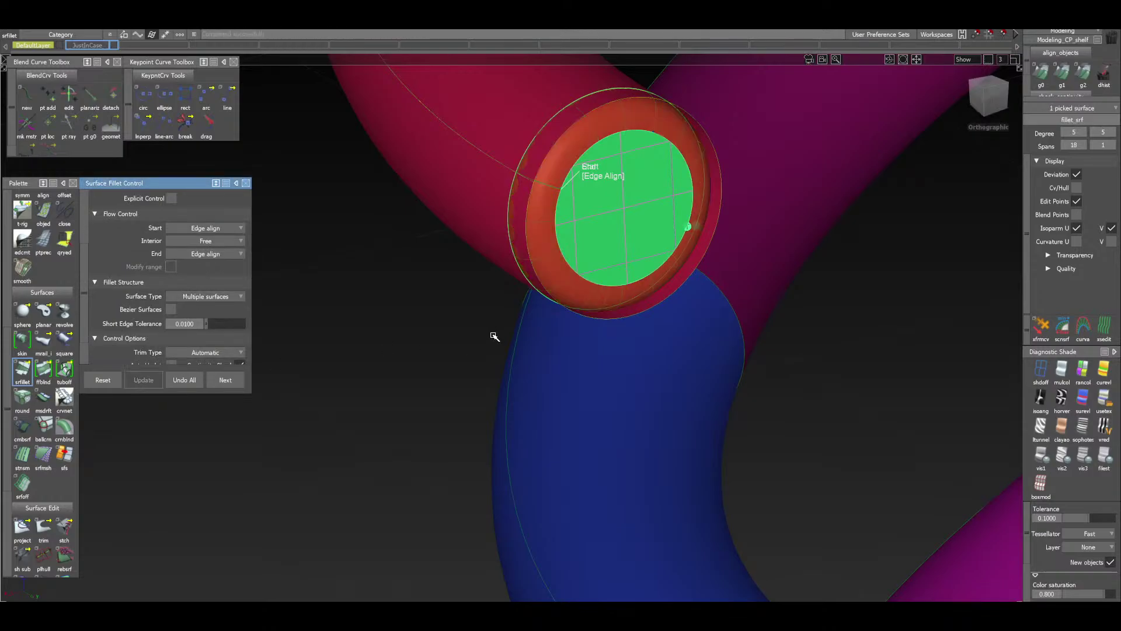
click(229, 381)
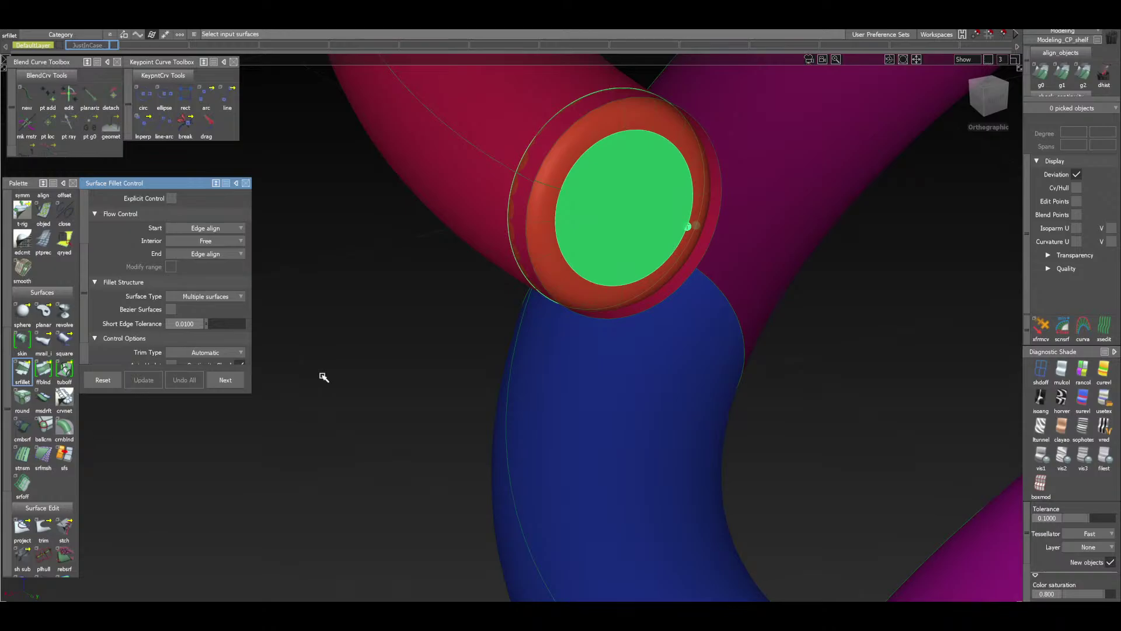
View the filleted tube end from the back and turn off the diagnostic shading to show its boundary curves
click(986, 94)
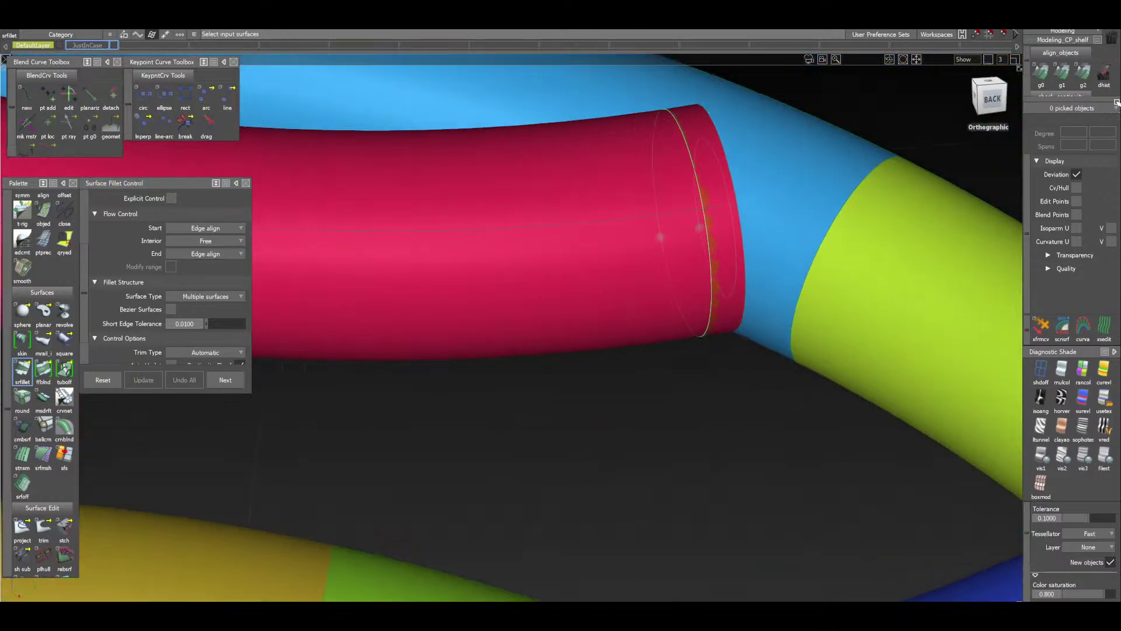
alt+shift+drag(1118, 103, 686, 201)
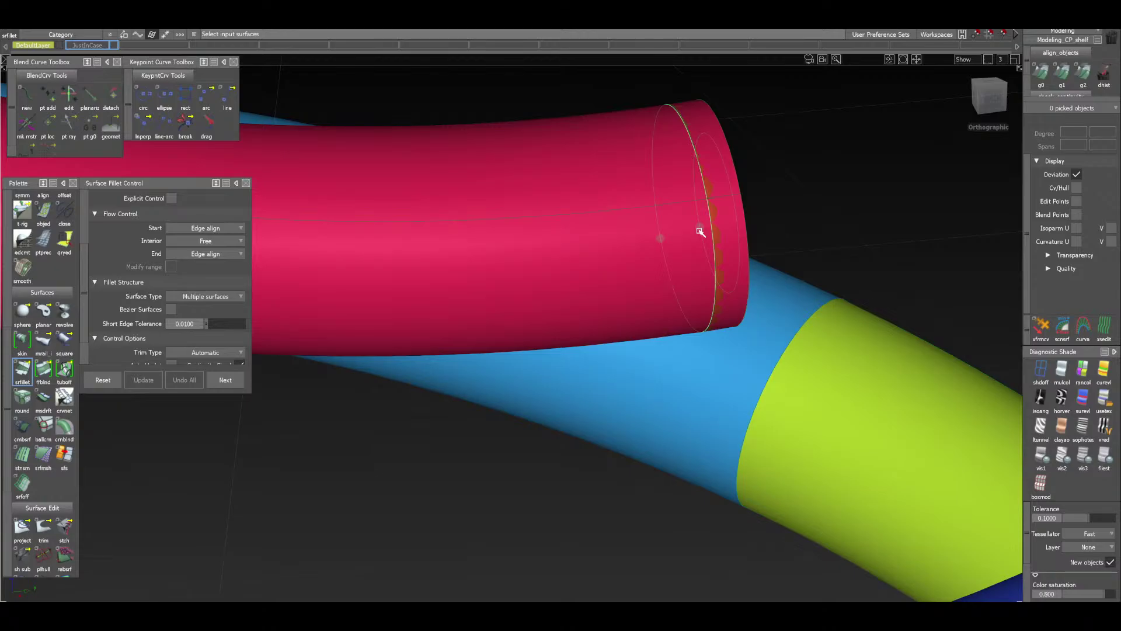
scroll(63, 482, up, 2)
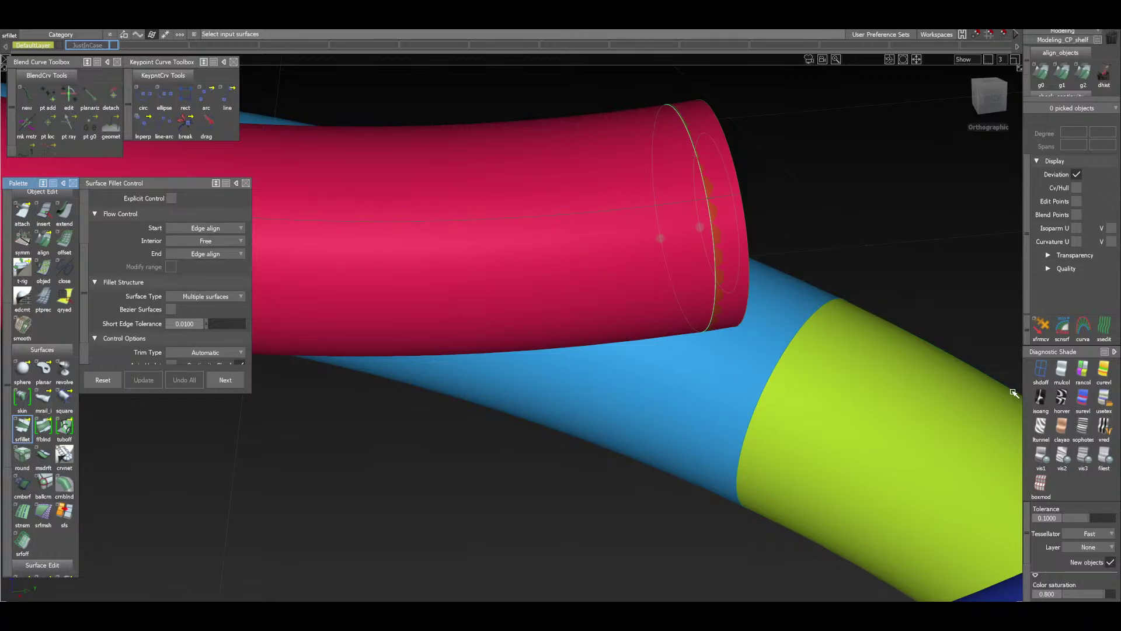
click(1041, 371)
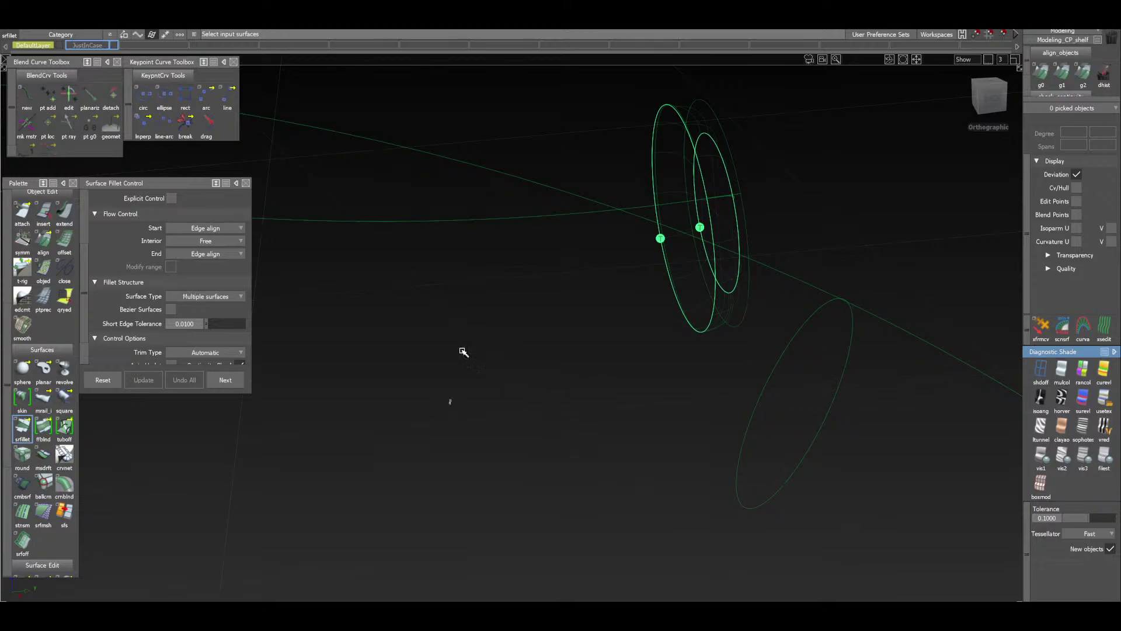
alt+shift+drag(374, 354, 398, 355)
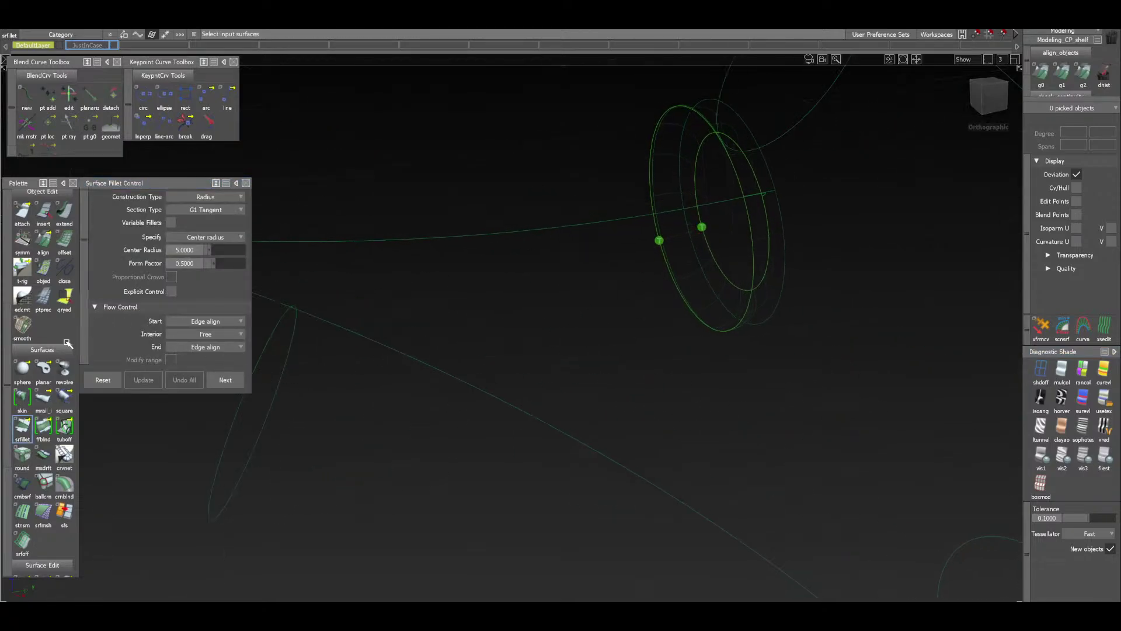
scroll(64, 347, up, 6)
scroll(60, 357, down, 5)
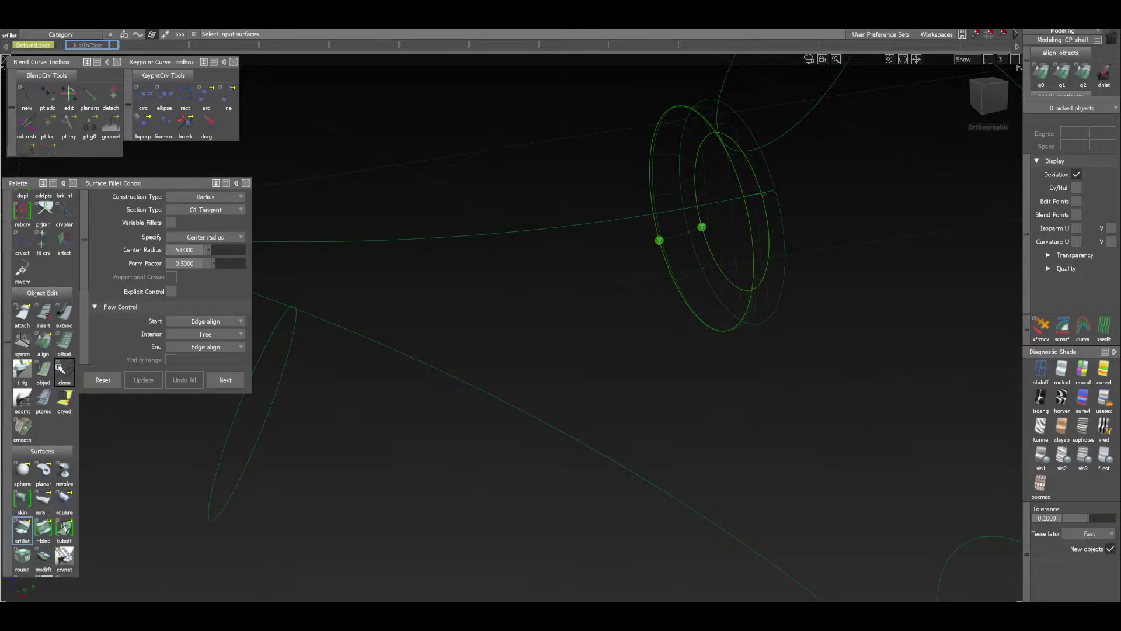
Create a planar surface from the edge of the fillet surface at the tube end
click(43, 470)
mouse_move(735, 165)
alt+shift+mouse_down()
mouse_move(646, 170)
mouse_move(716, 175)
alt+shift+mouse_up()
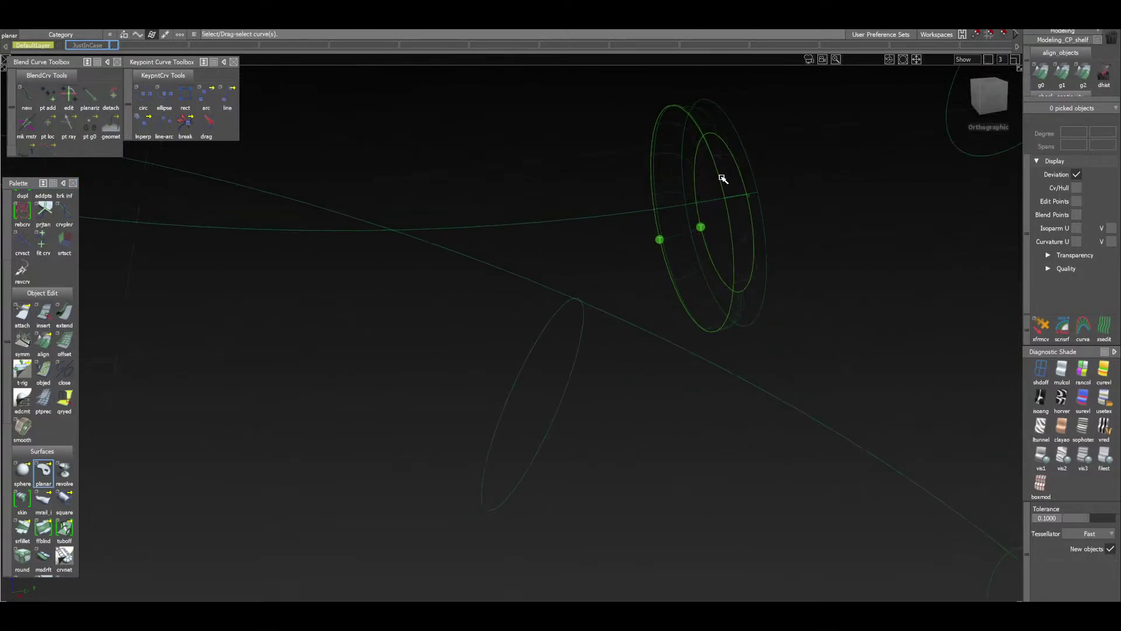
click(725, 182)
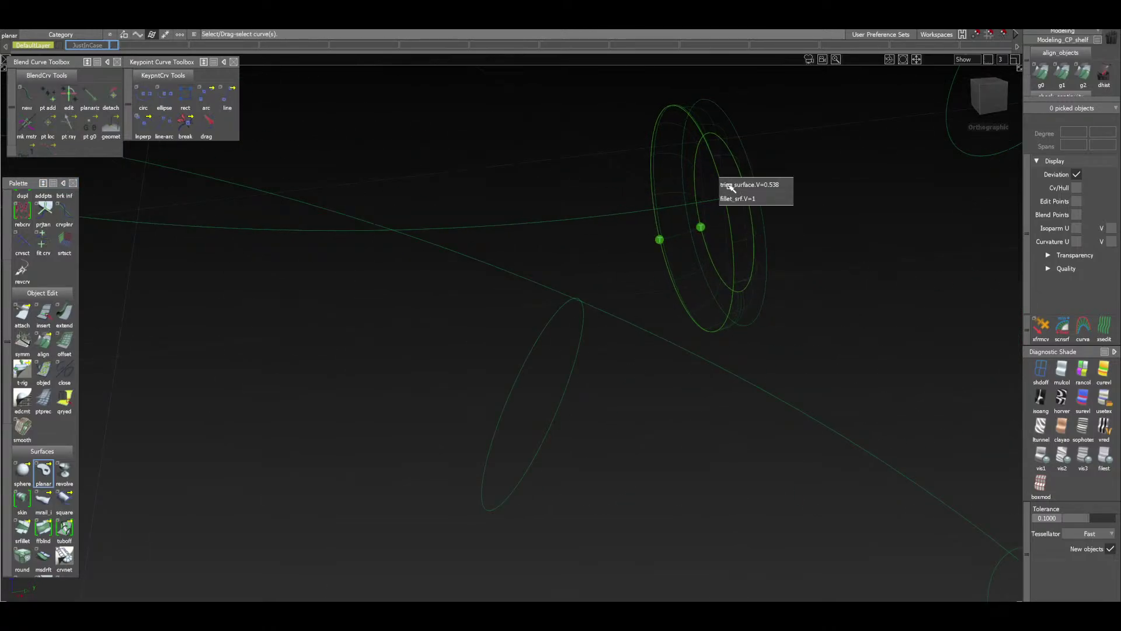
click(733, 198)
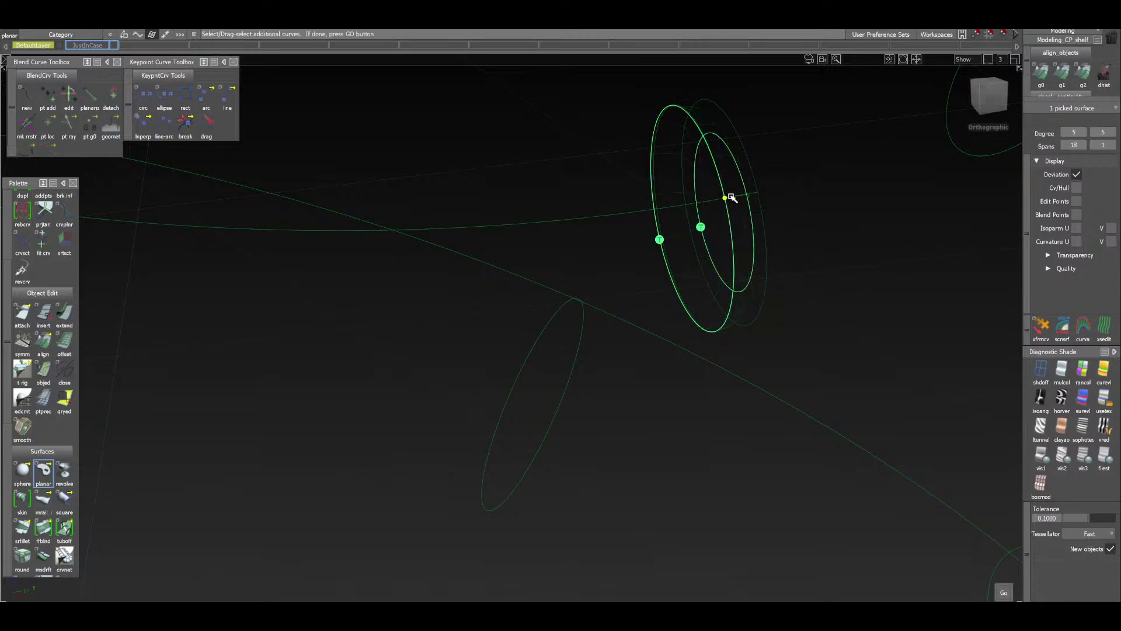
key(space)
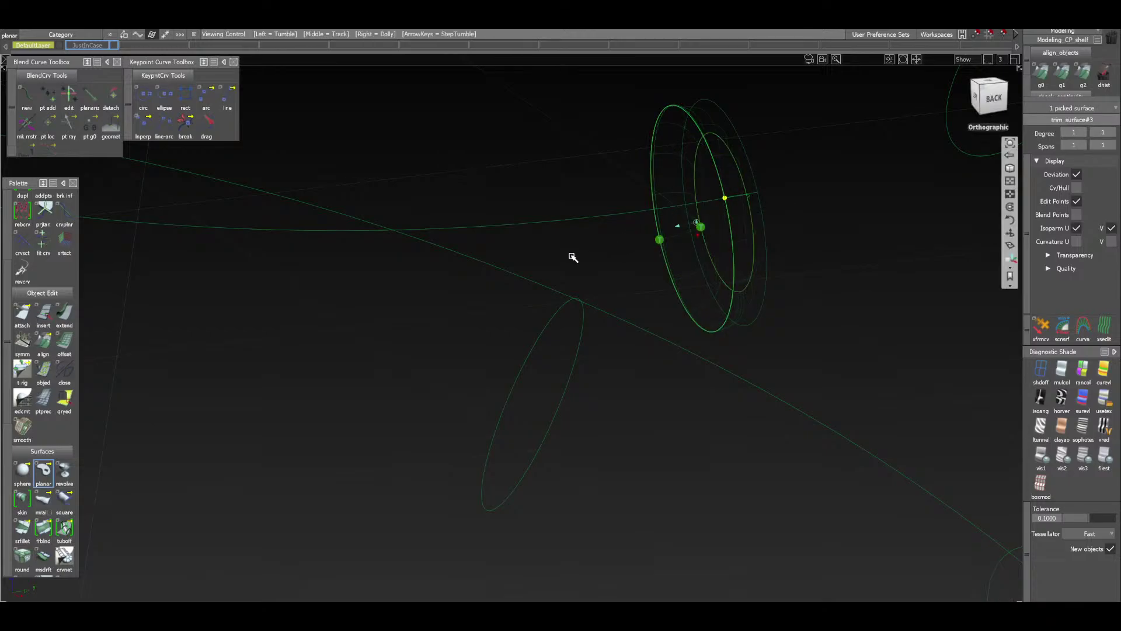
Pick the new planar surface at the tube end and shade only it with random color
alt+shift+drag(570, 255, 793, 327)
ctrl+shift+drag(817, 227, 733, 228)
click(743, 232)
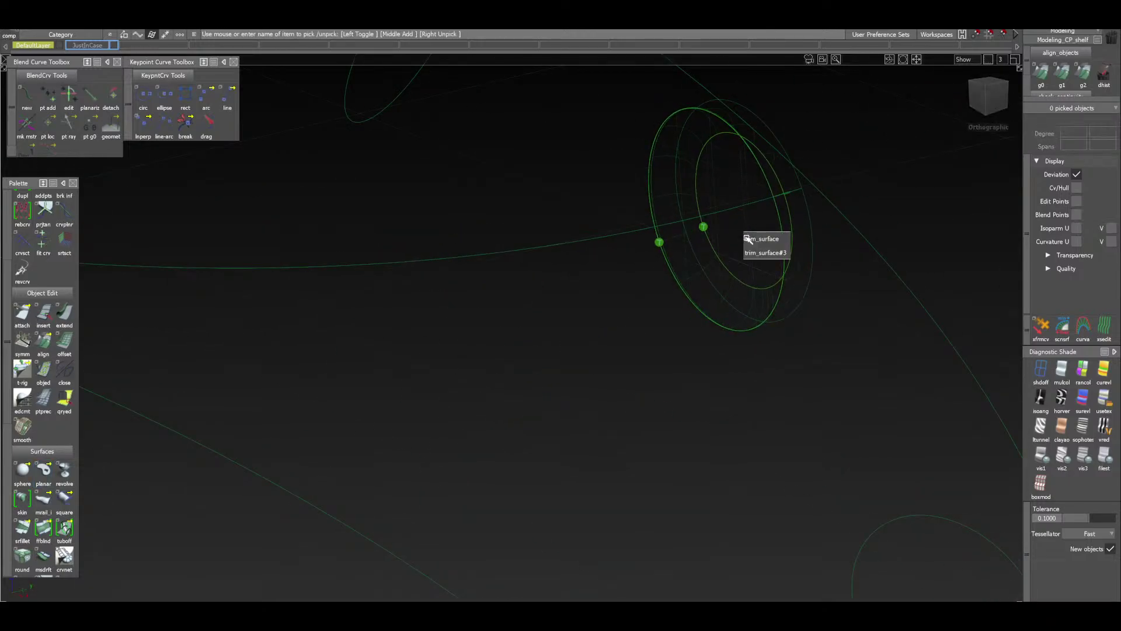
click(764, 253)
click(1083, 371)
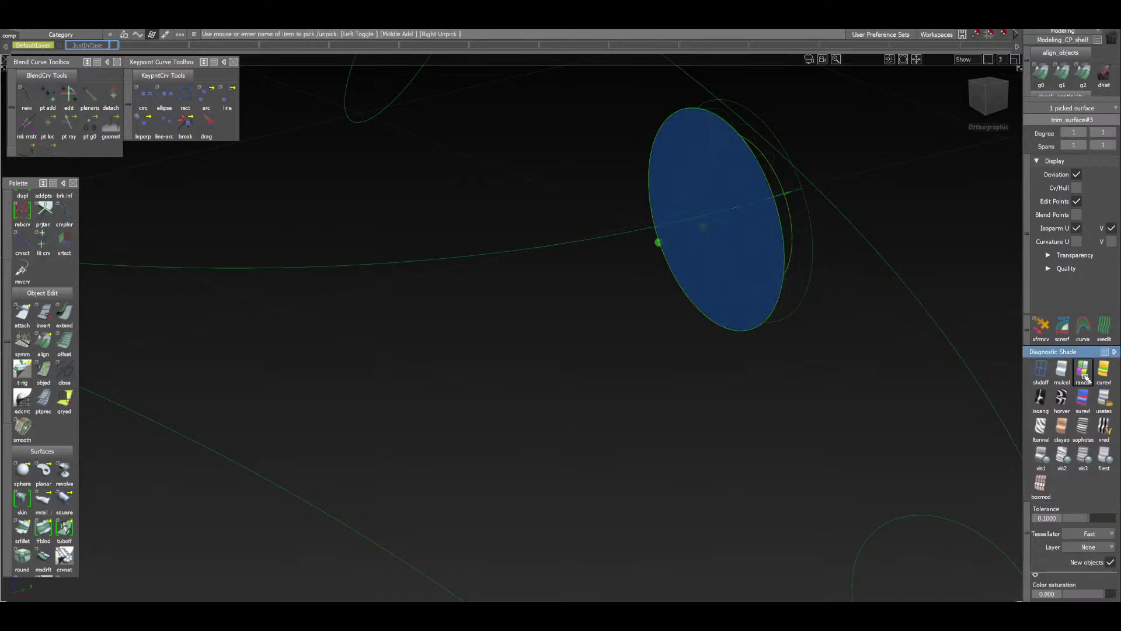
Untrim the new planar surface to its full rectangle and delete the circular curve-on-surface left on it
alt+shift+drag(718, 333, 801, 308)
ctrl+shift+drag(713, 374, 713, 315)
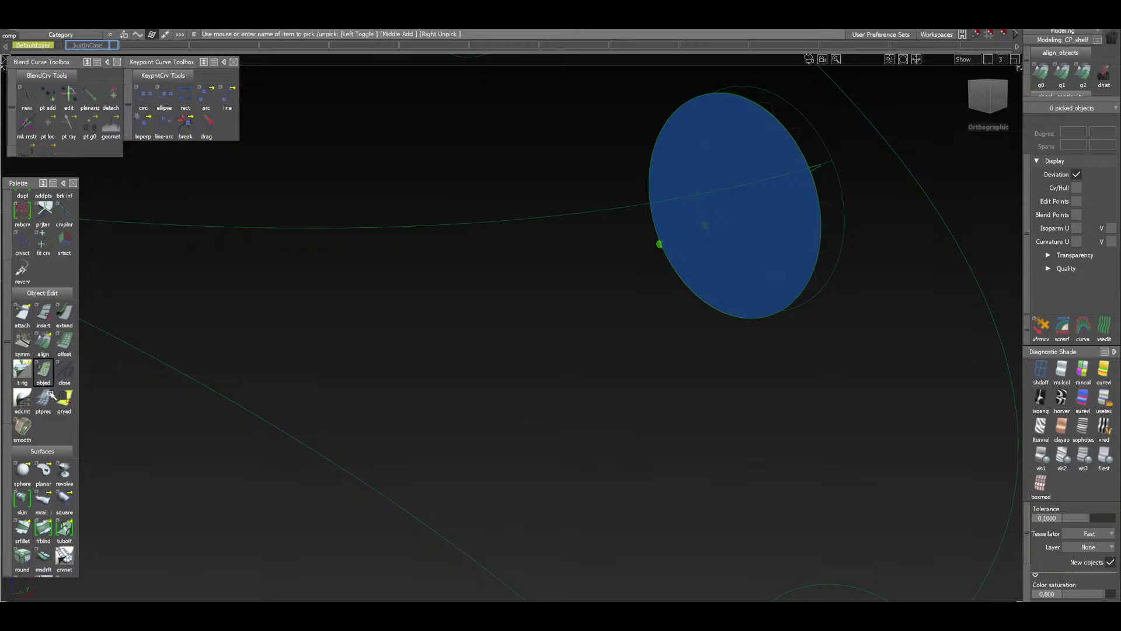
scroll(51, 395, down, 3)
drag(43, 529, 85, 532)
click(748, 228)
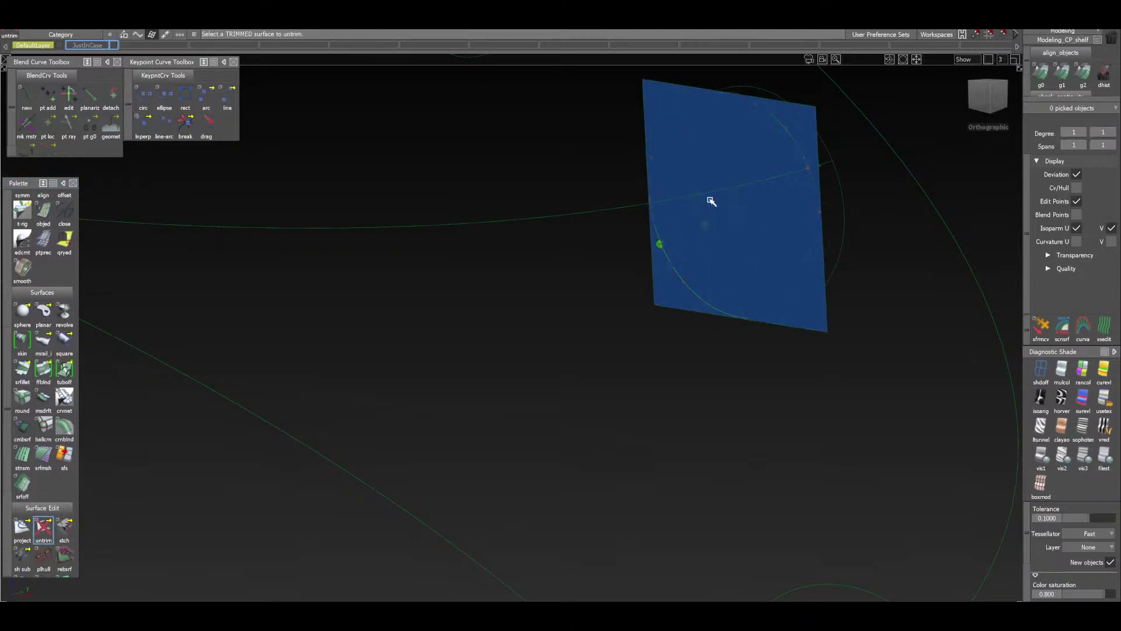
ctrl+shift+right_drag(717, 233, 726, 243)
ctrl+shift+drag(724, 239, 732, 246)
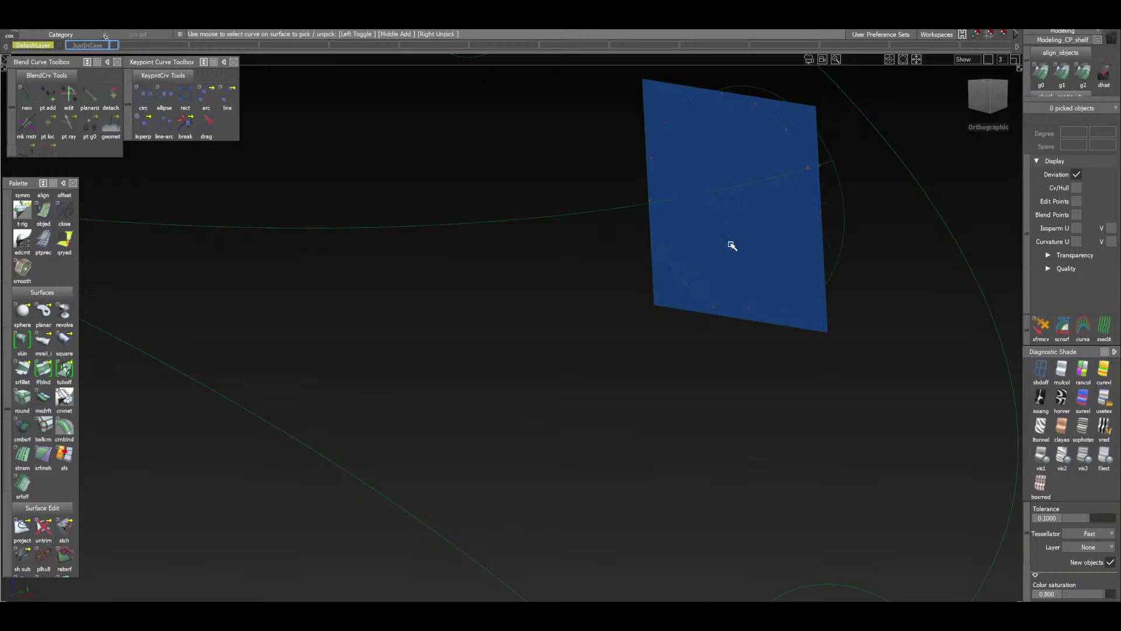
click(796, 303)
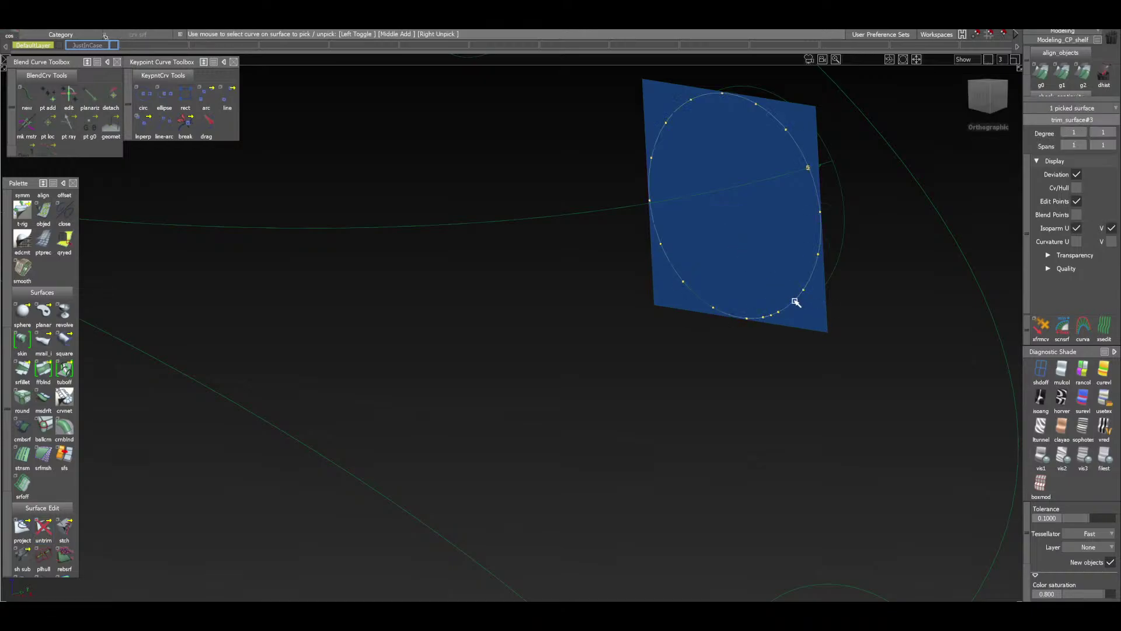
key(Delete)
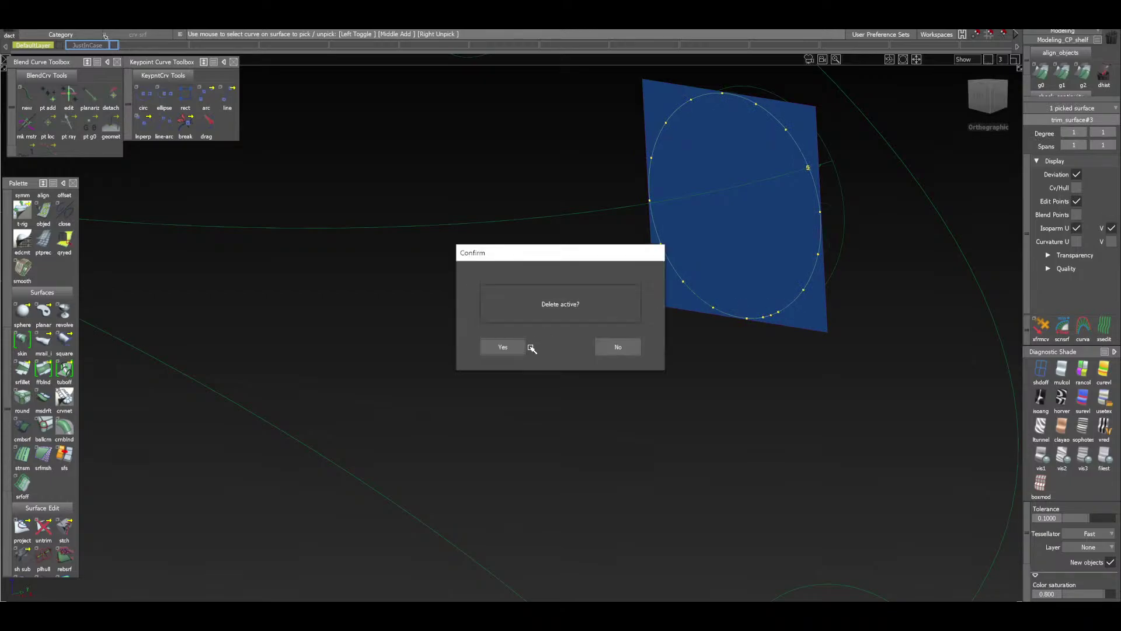
click(505, 347)
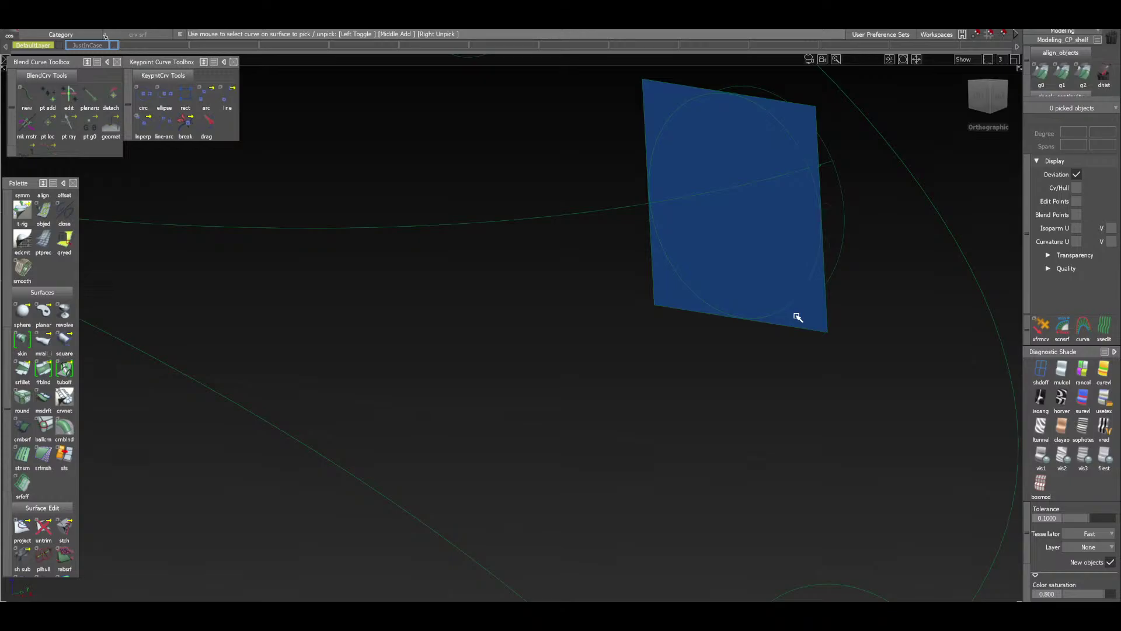
Shade the whole model with random colors to examine where the flat surface crosses the tube end
alt+shift+drag(814, 300, 701, 292)
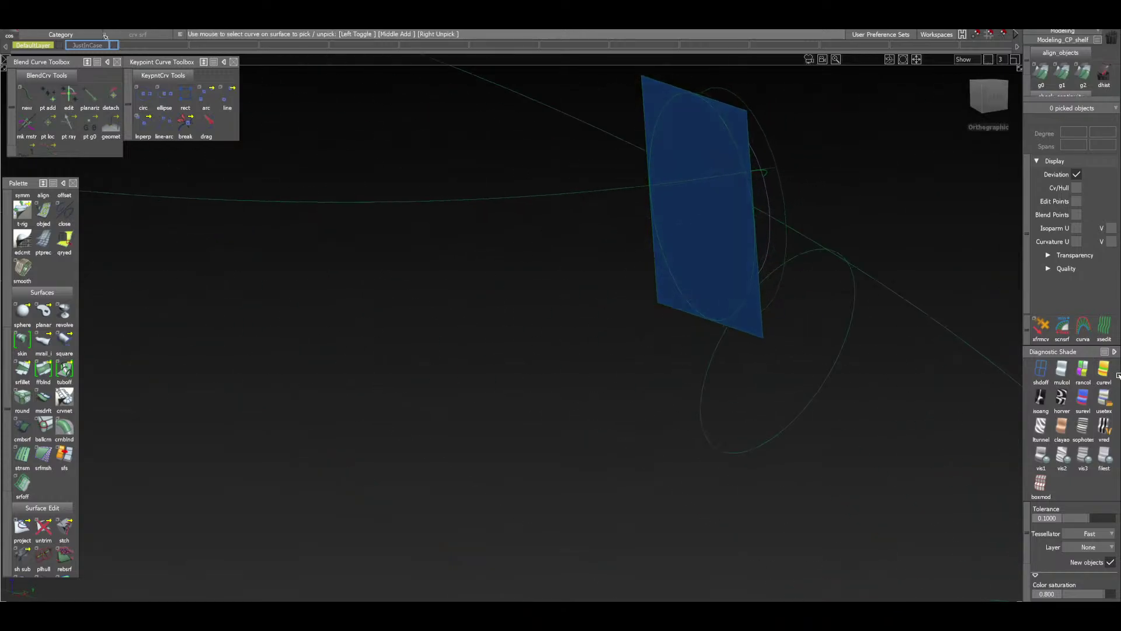
click(1084, 369)
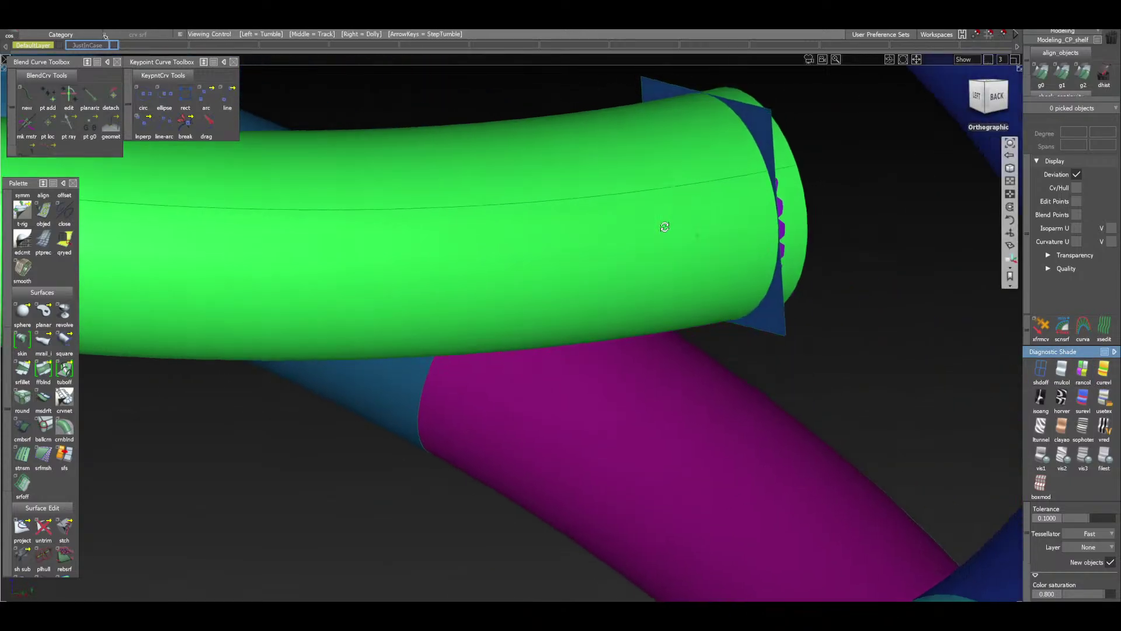
alt+shift+drag(665, 227, 863, 150)
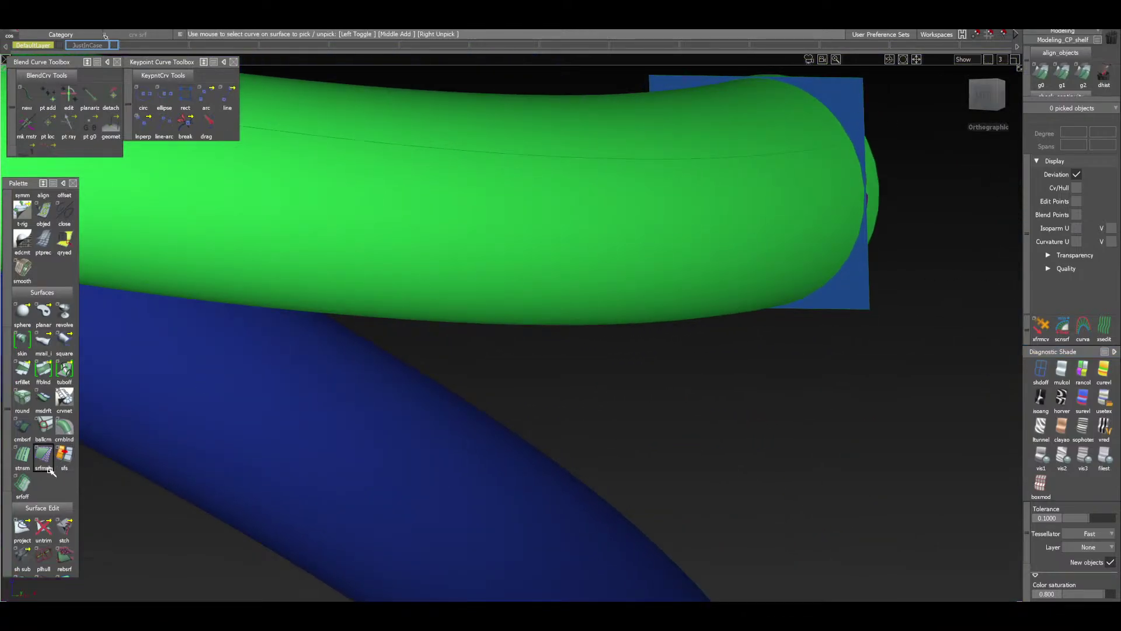
Intersect the end tube surface with the untrimmed planar surface to create curves-on-surface, and clear the selection
scroll(52, 490, down, 1)
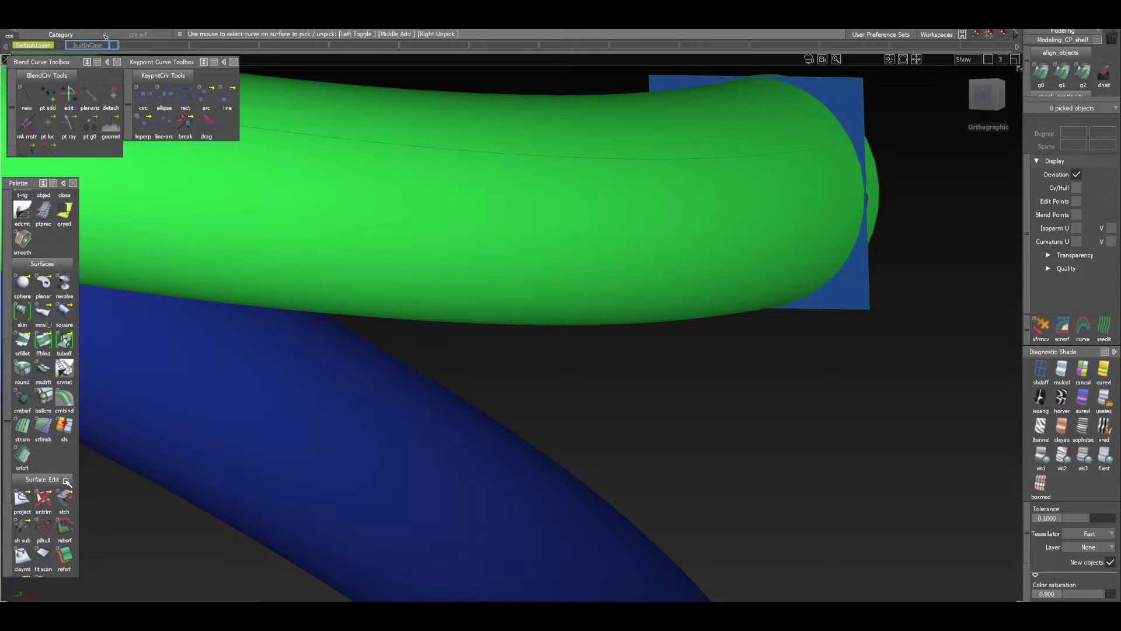
click(23, 497)
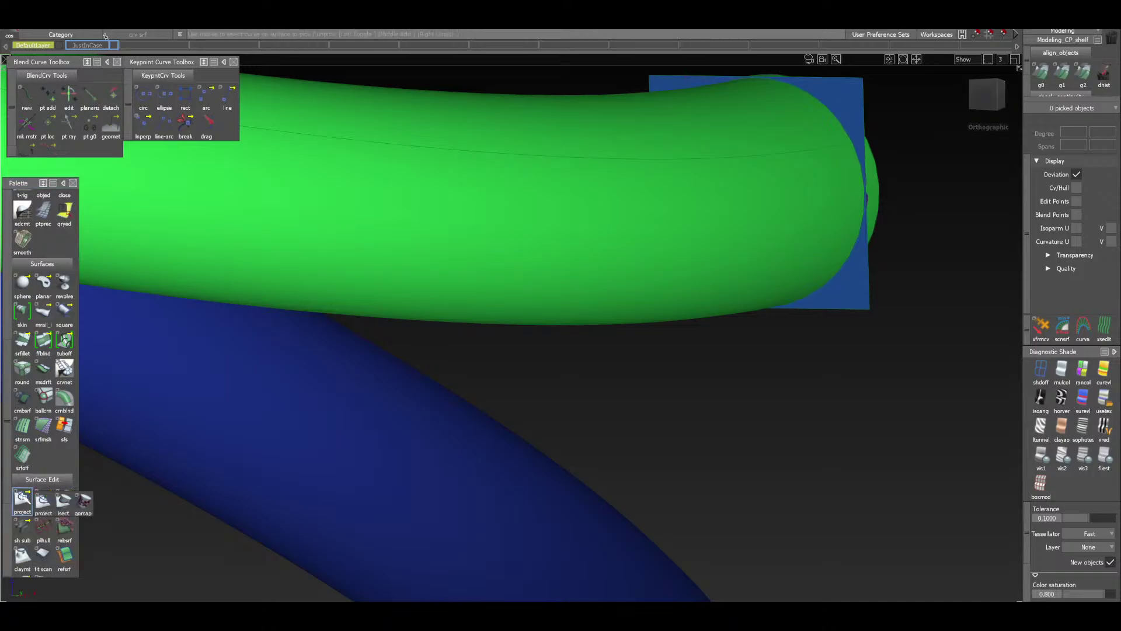
click(63, 505)
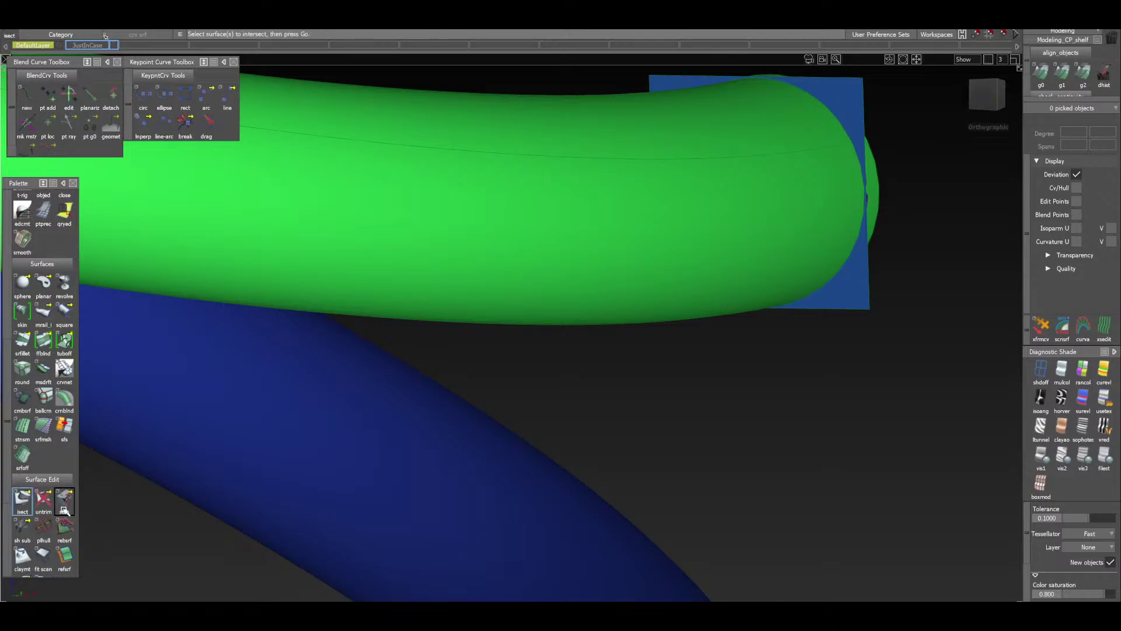
click(740, 274)
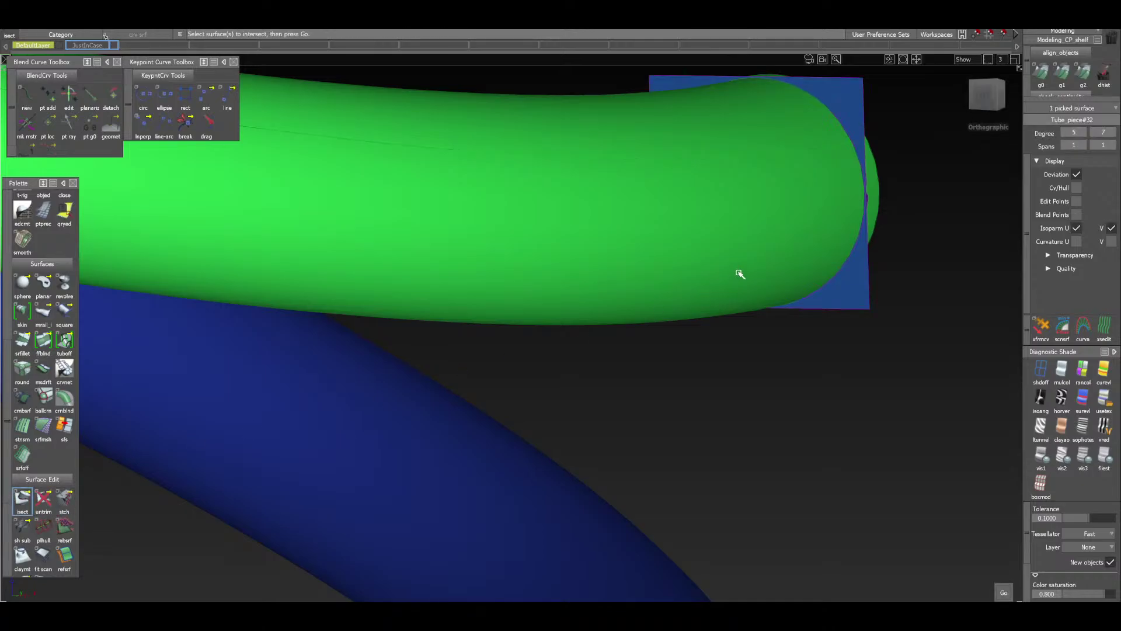
alt+shift+drag(804, 395, 726, 465)
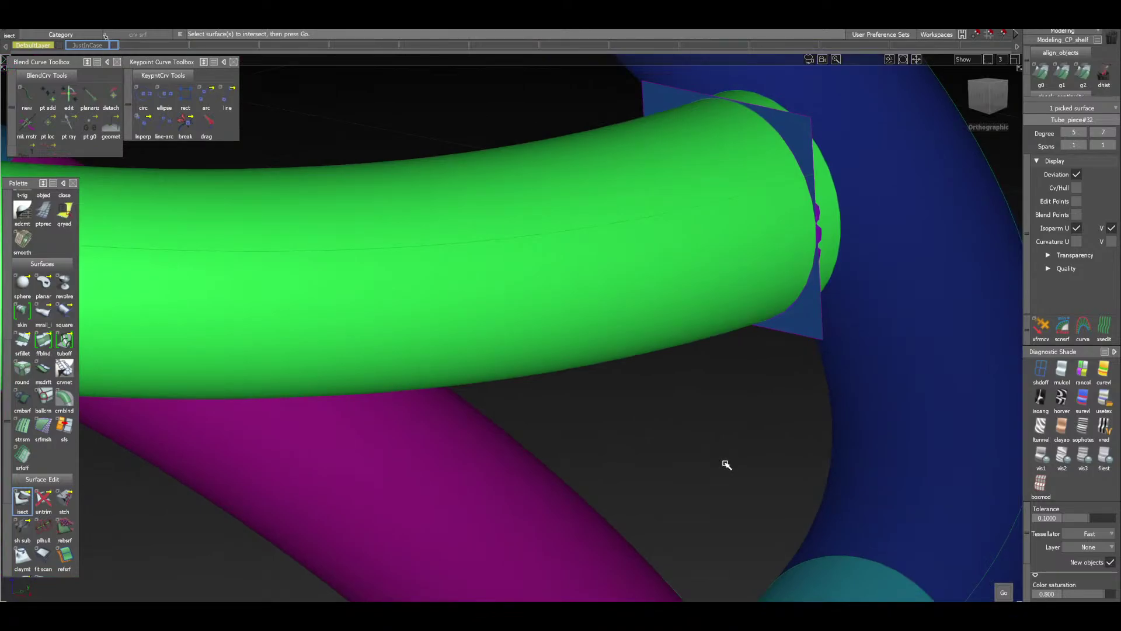
key(space)
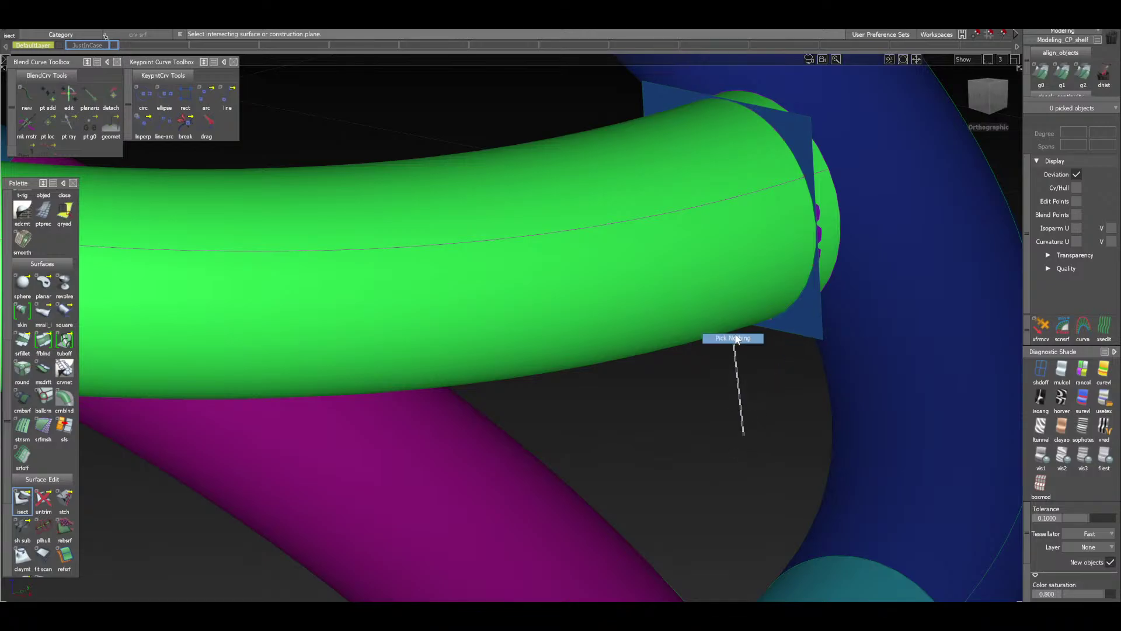
click(743, 433)
key(shift+alt)
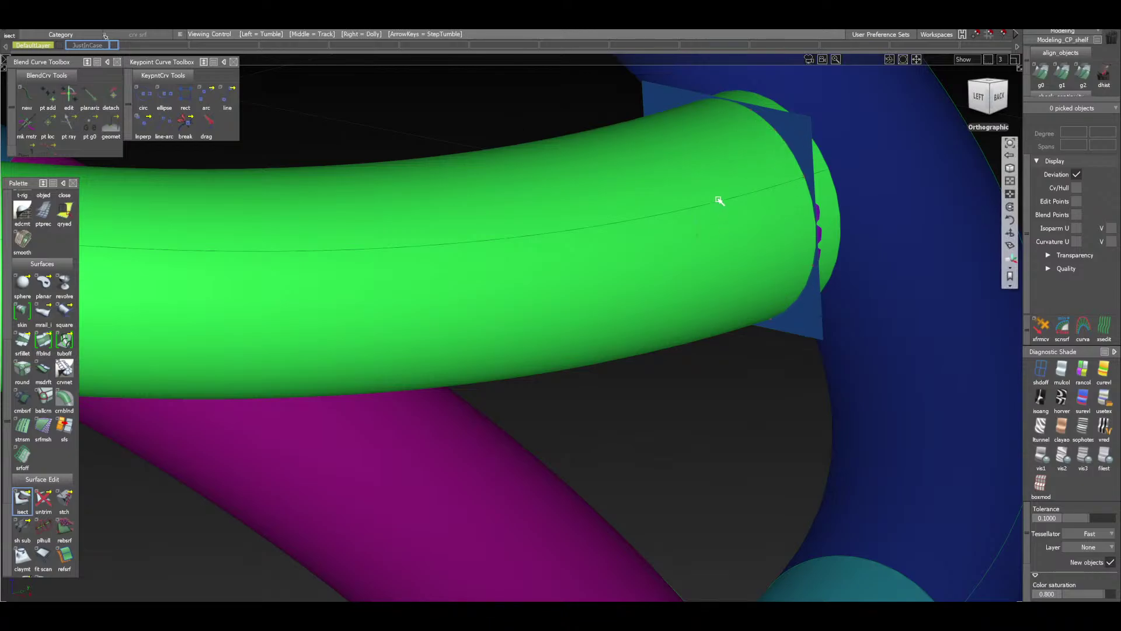
alt+shift+drag(719, 200, 677, 444)
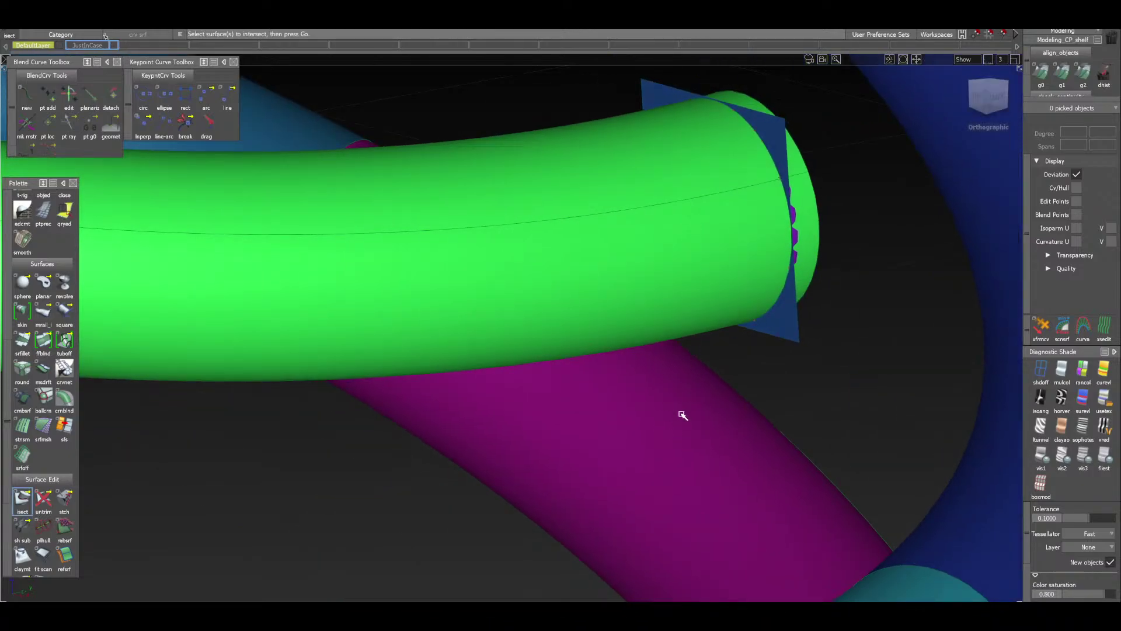
drag(43, 501, 58, 513)
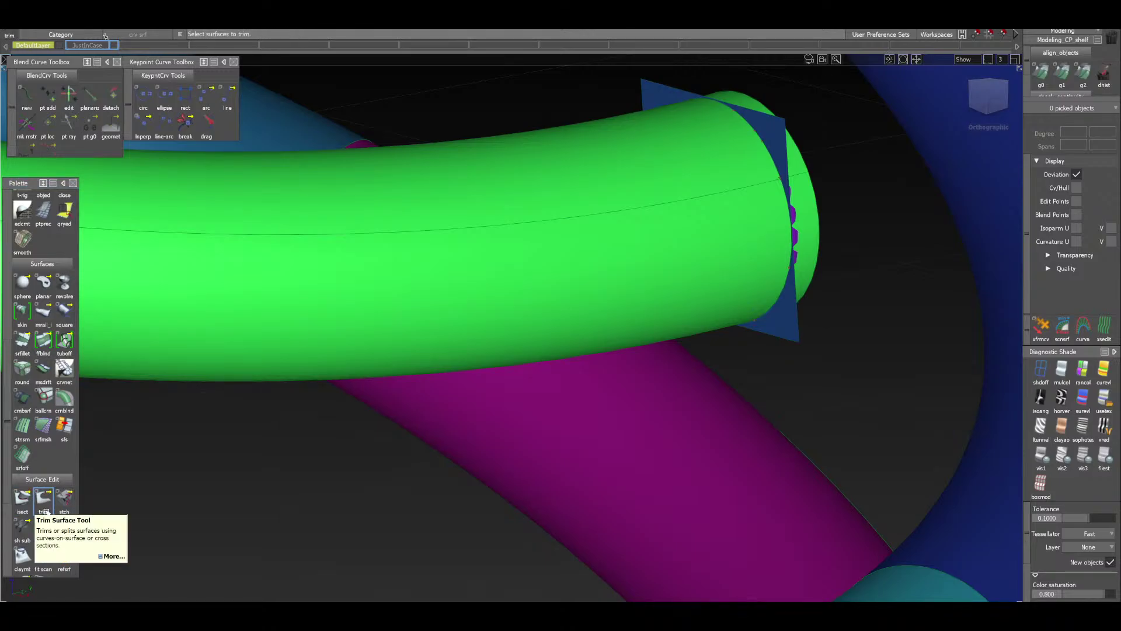
click(718, 252)
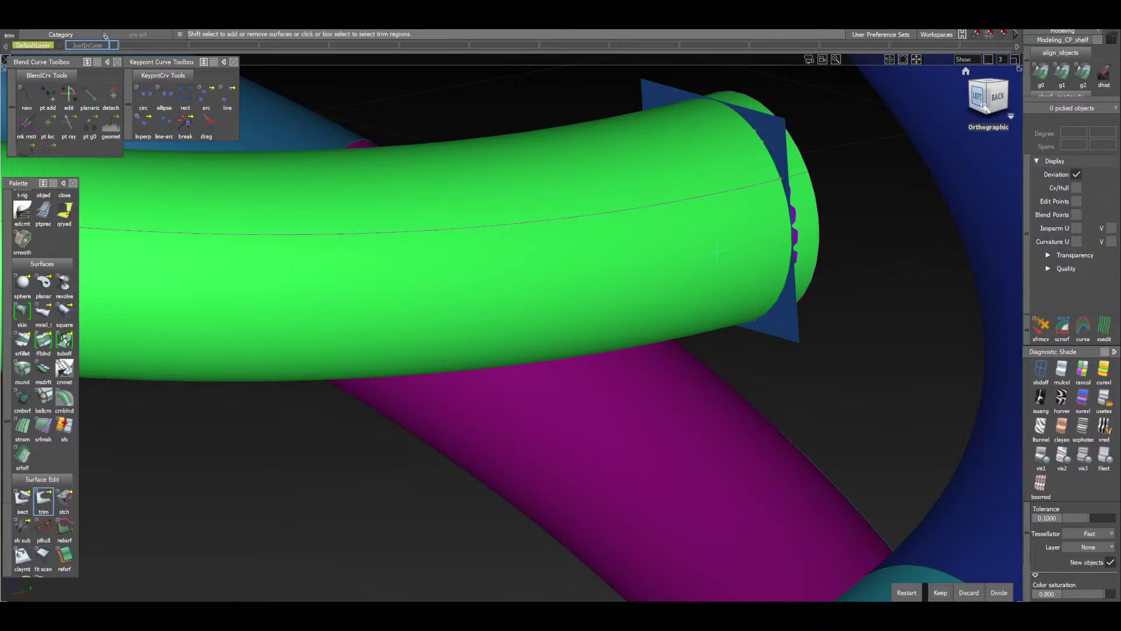
click(987, 96)
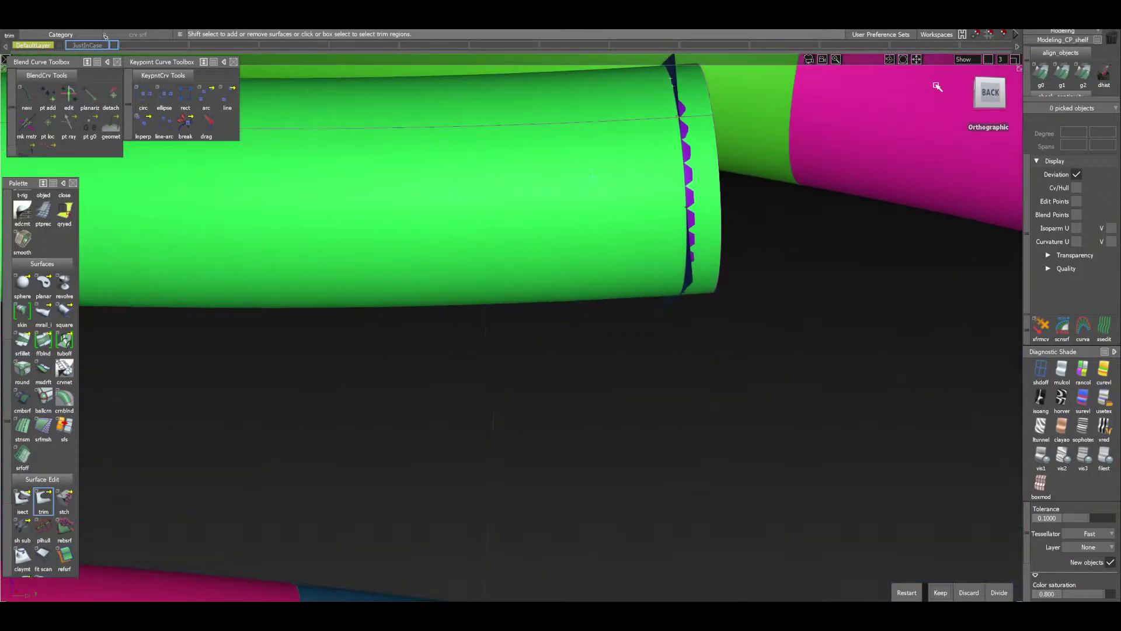
alt+shift+drag(937, 87, 608, 344)
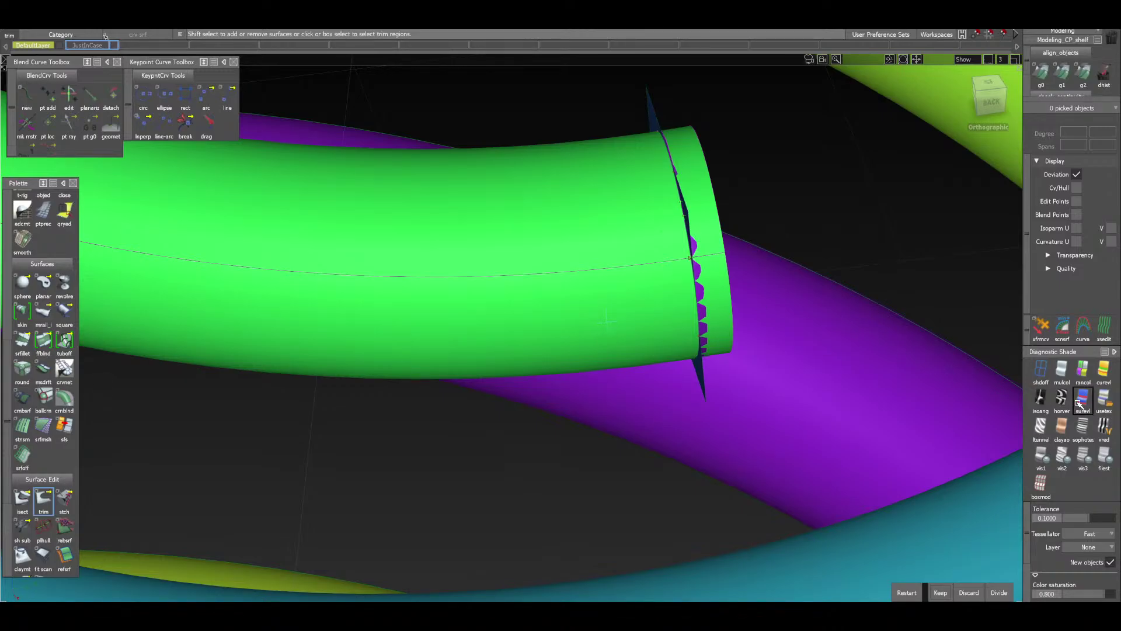
key(Escape)
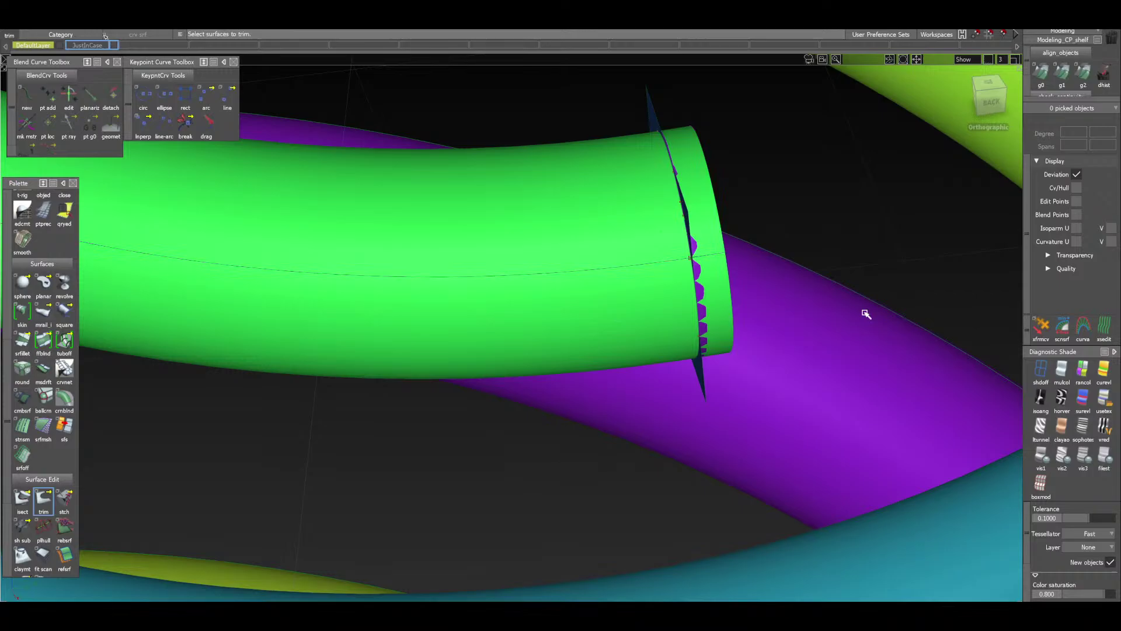
Trim the end tube surface along its intersection with the flat surface in wireframe, and shade the model with the Showroom map
click(1041, 368)
mouse_move(643, 290)
alt+shift+mouse_down()
mouse_move(753, 234)
mouse_move(736, 253)
mouse_move(738, 233)
alt+shift+mouse_up()
alt+shift+drag(724, 379, 660, 409)
click(44, 501)
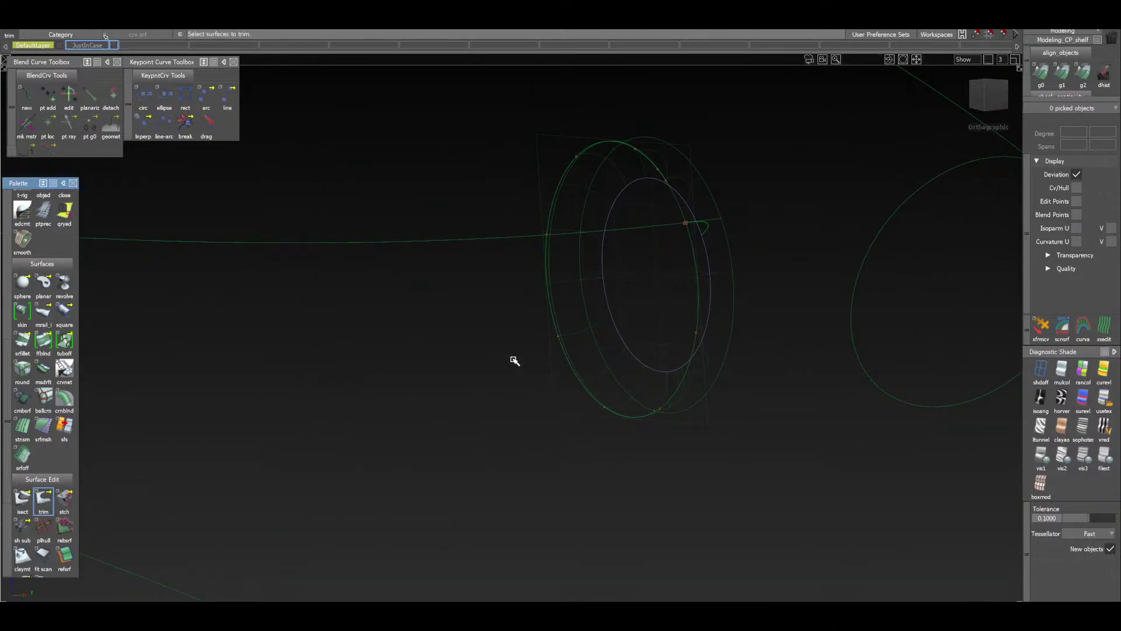
click(439, 289)
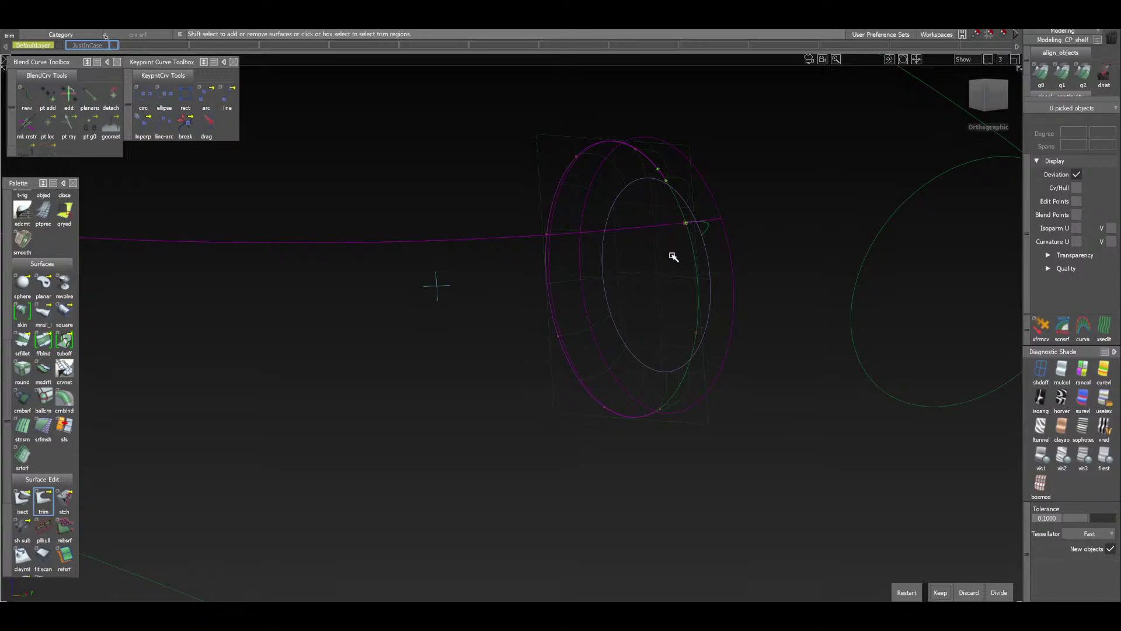
alt+shift+drag(671, 253, 638, 249)
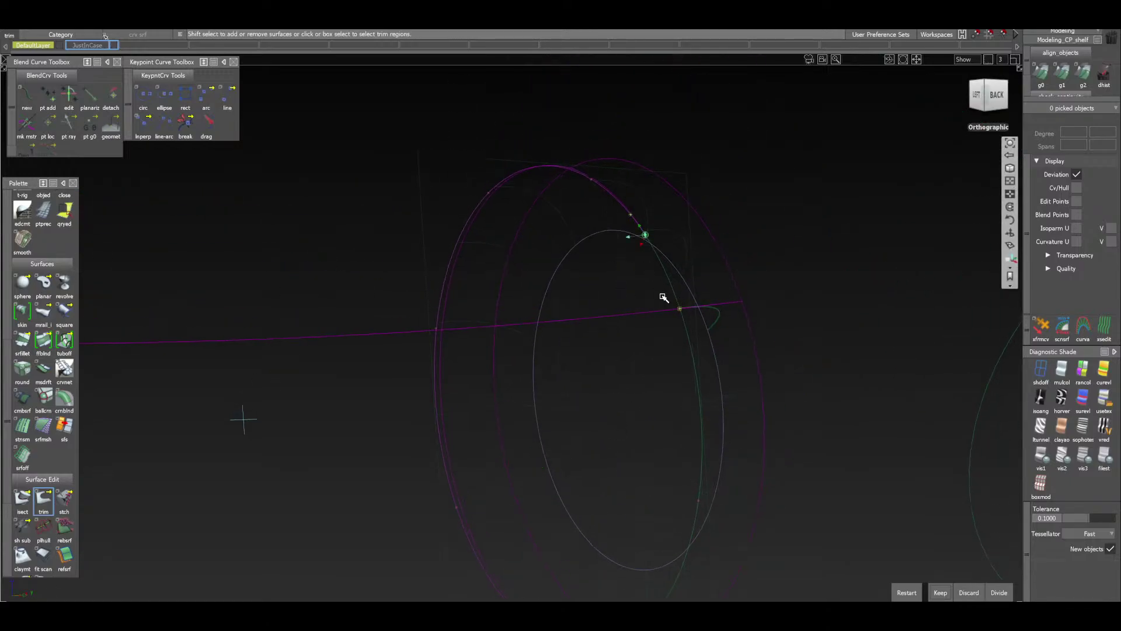
scroll(643, 239, up, 6)
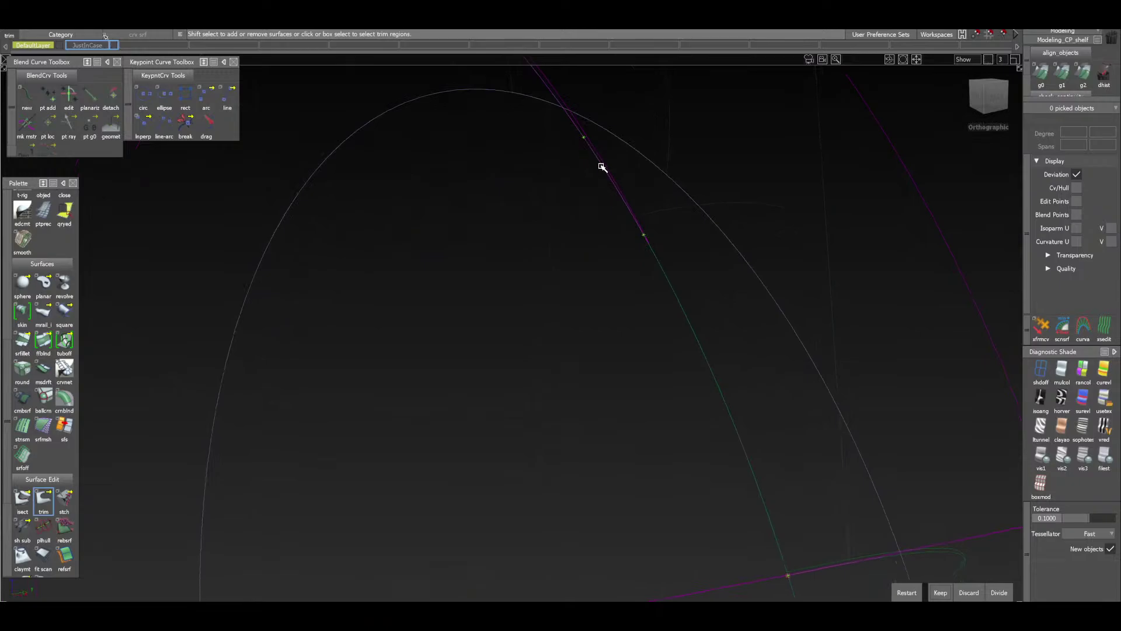
alt+shift+drag(699, 393, 711, 503)
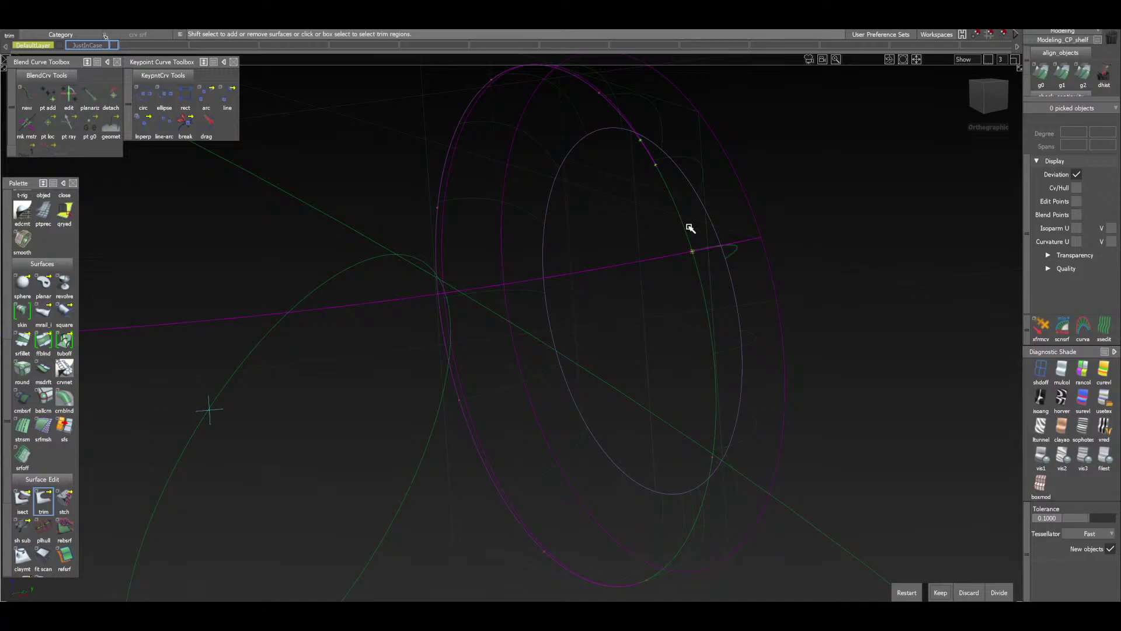
scroll(691, 242, down, 2)
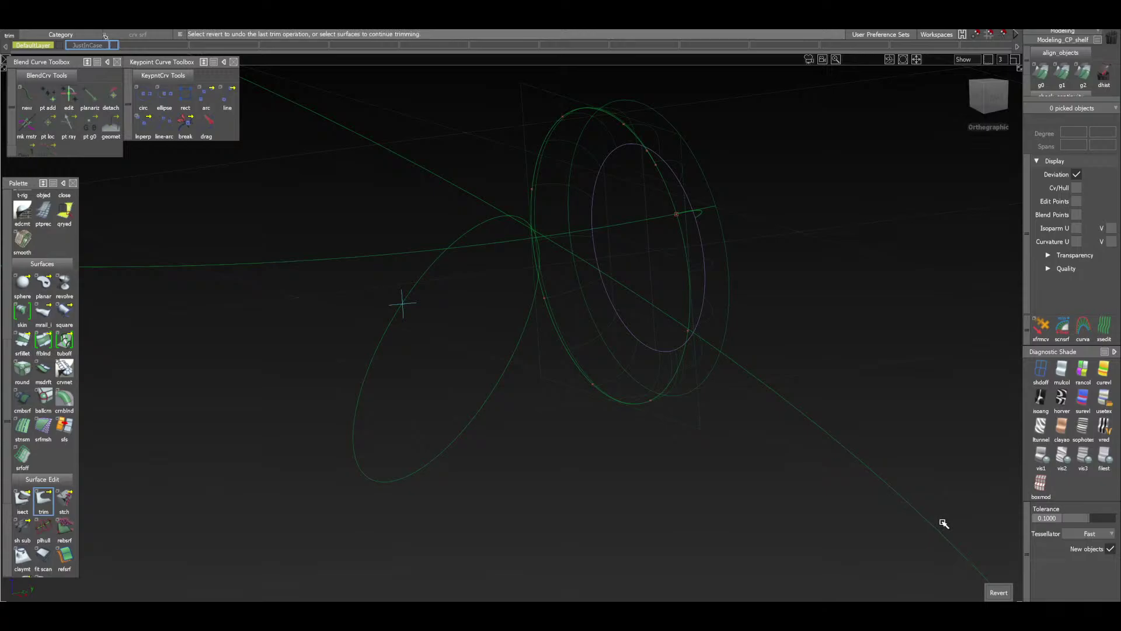
click(1104, 399)
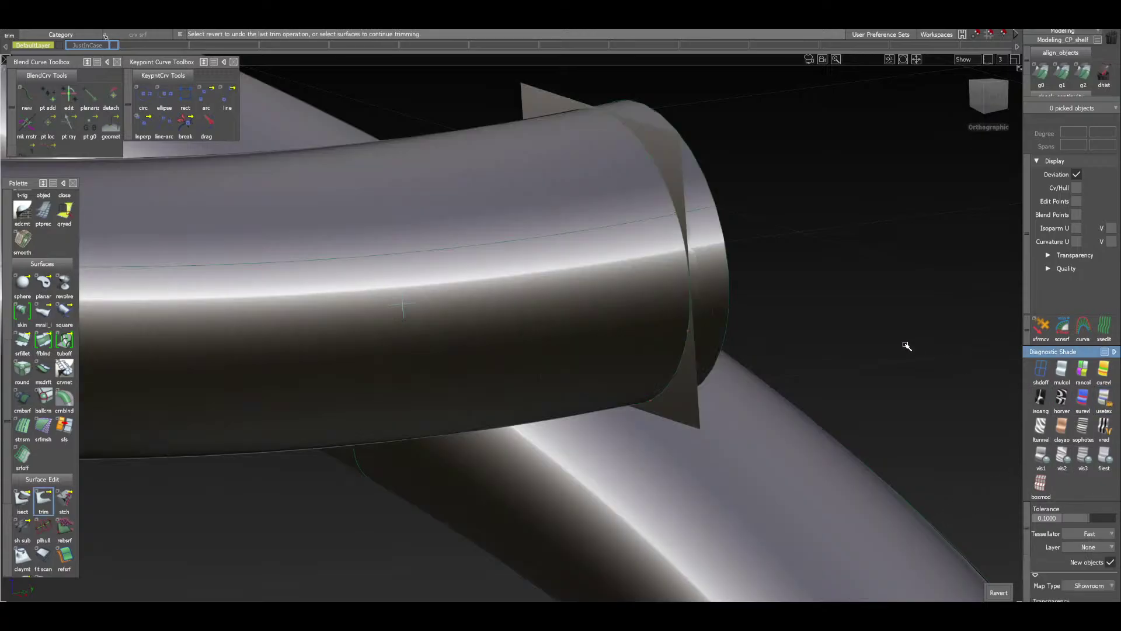
Revert the last trim on the tube end, and try to divide the tube surface along its intersection with the flat surface
alt+shift+drag(908, 346, 730, 409)
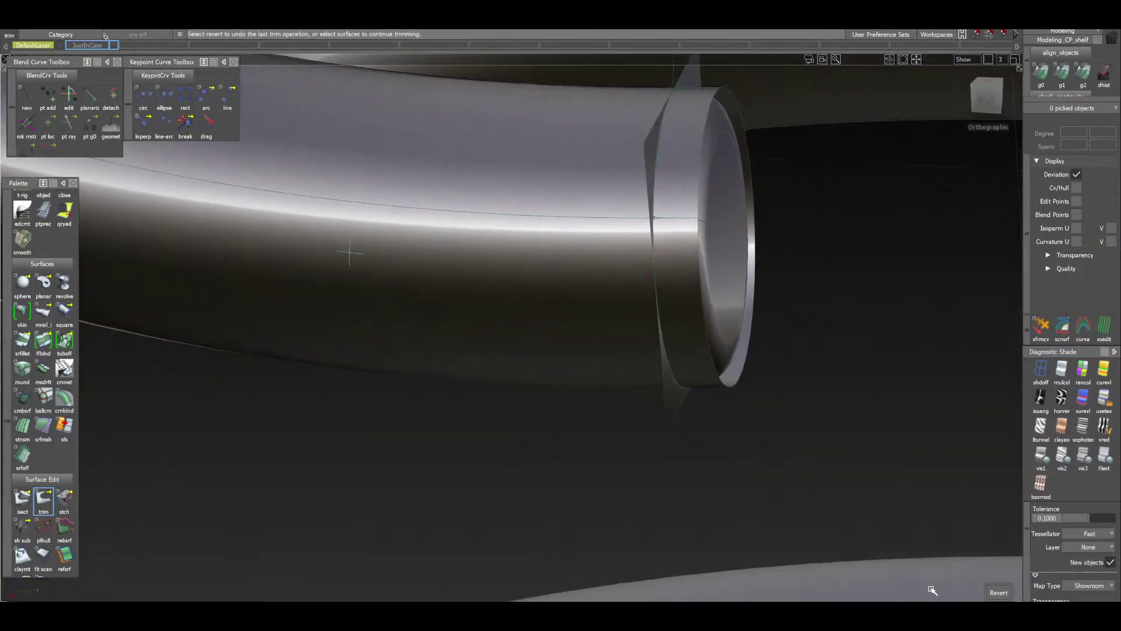
click(1000, 593)
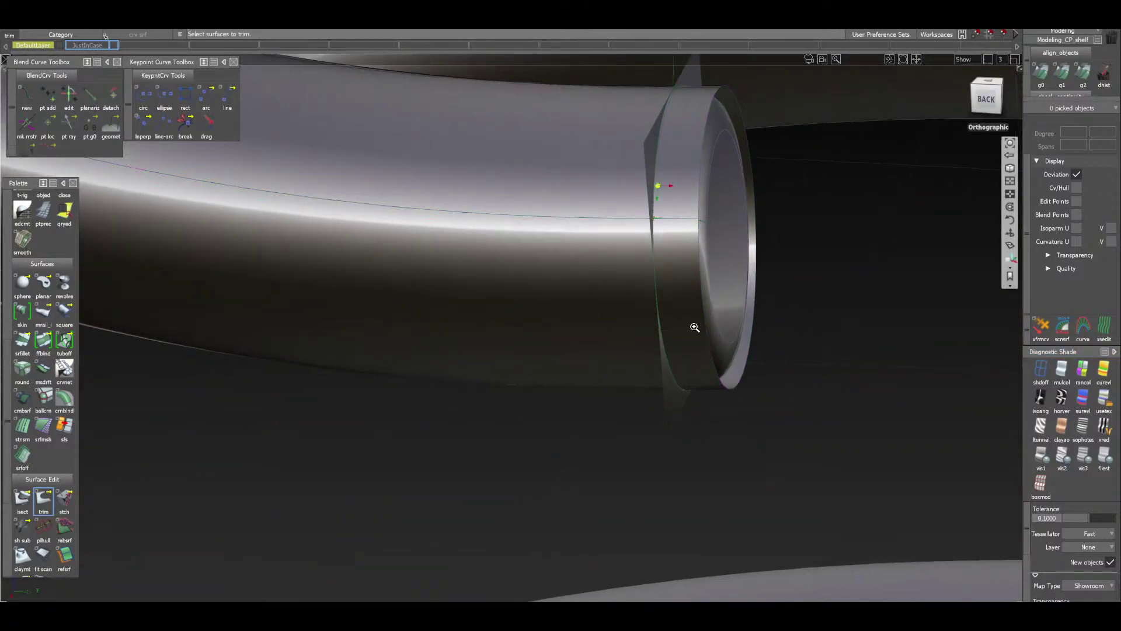
scroll(695, 327, up, 5)
alt+shift+drag(696, 327, 714, 346)
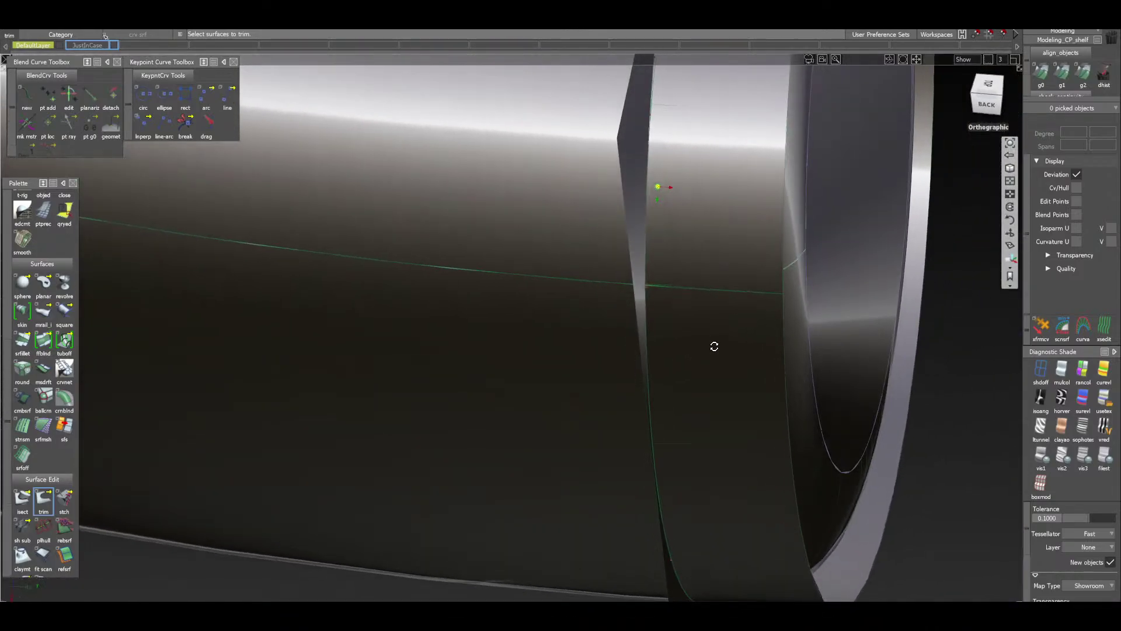
click(511, 210)
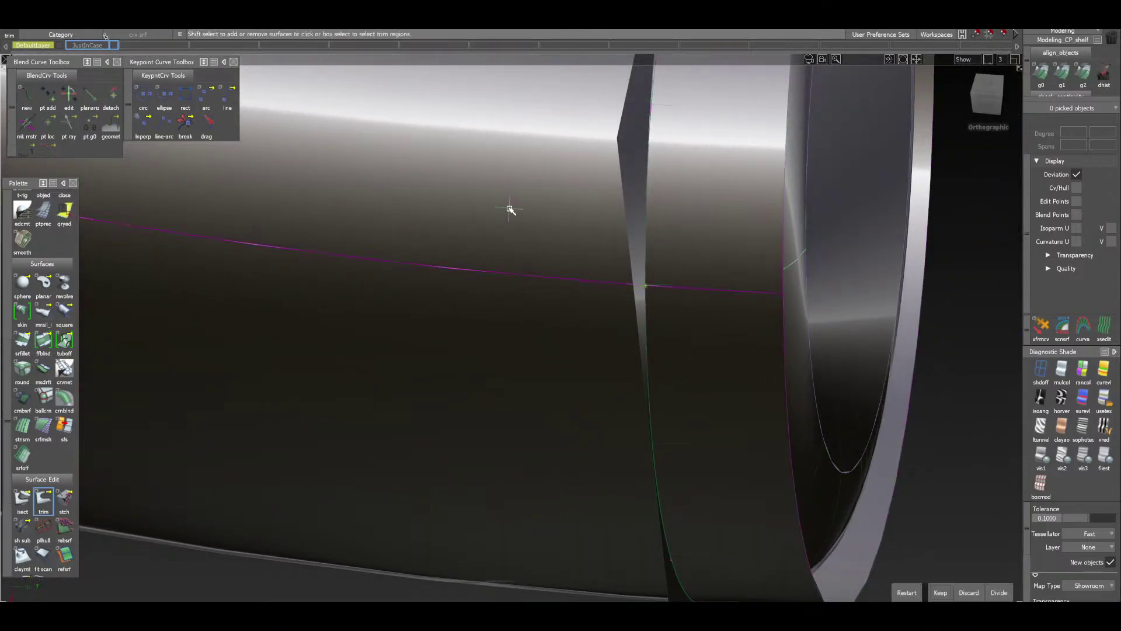
alt+shift+drag(512, 210, 590, 253)
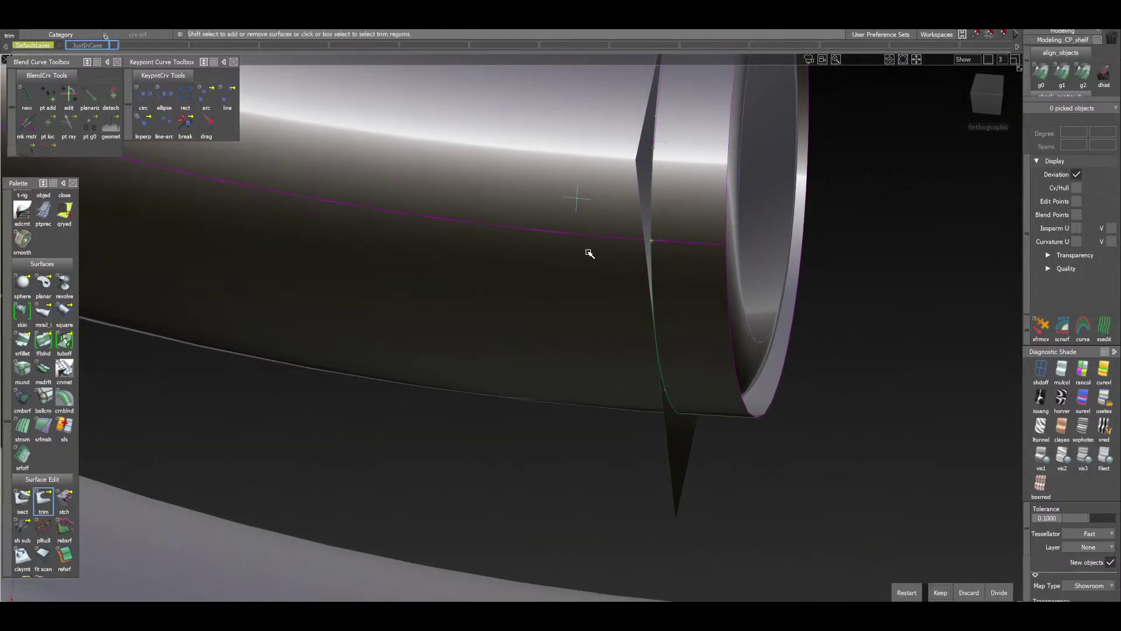
click(590, 254)
click(993, 591)
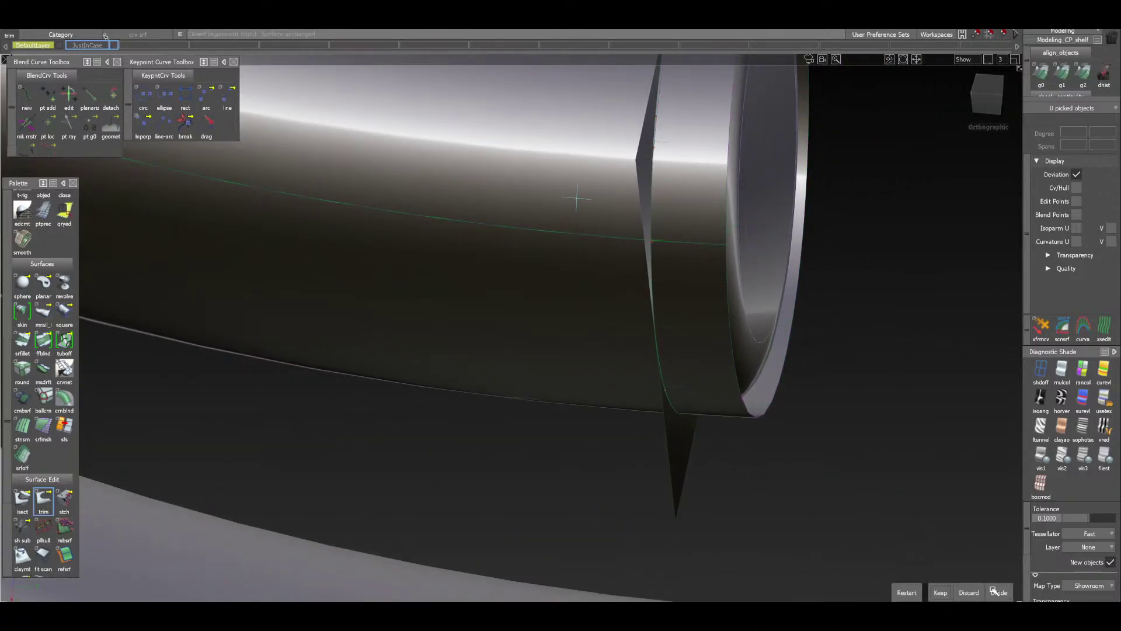
Pick the intersection curve-on-surface on the tube end surface and delete it
alt+shift+drag(695, 378, 572, 295)
key(Escape)
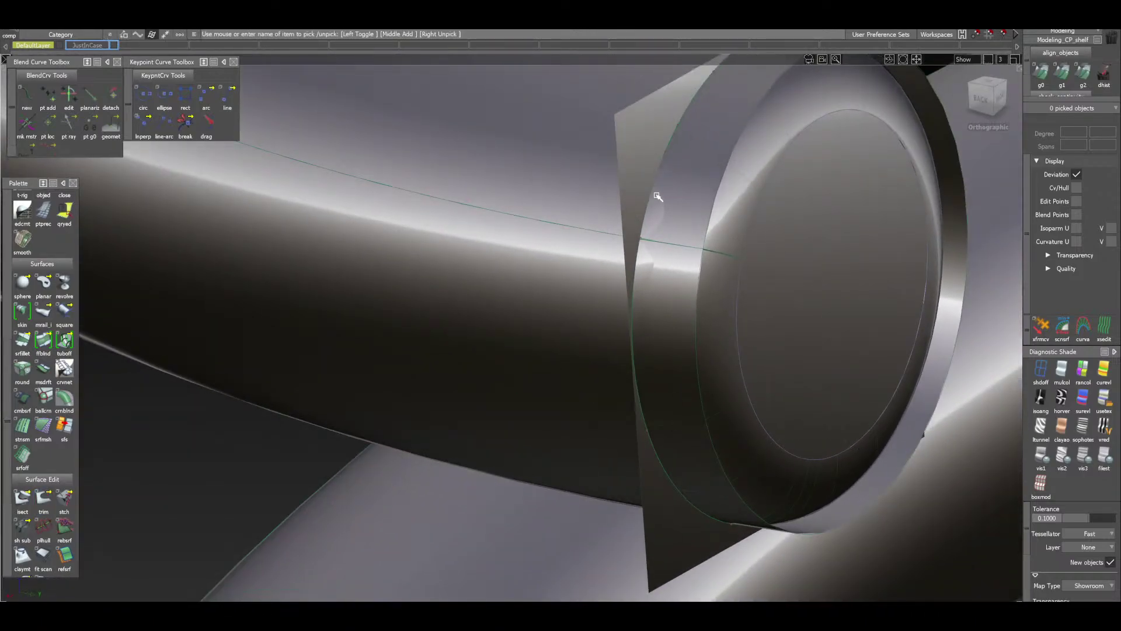
click(682, 178)
mouse_move(656, 200)
ctrl+shift+mouse_down()
mouse_move(660, 170)
mouse_move(694, 195)
ctrl+shift+mouse_up()
click(671, 142)
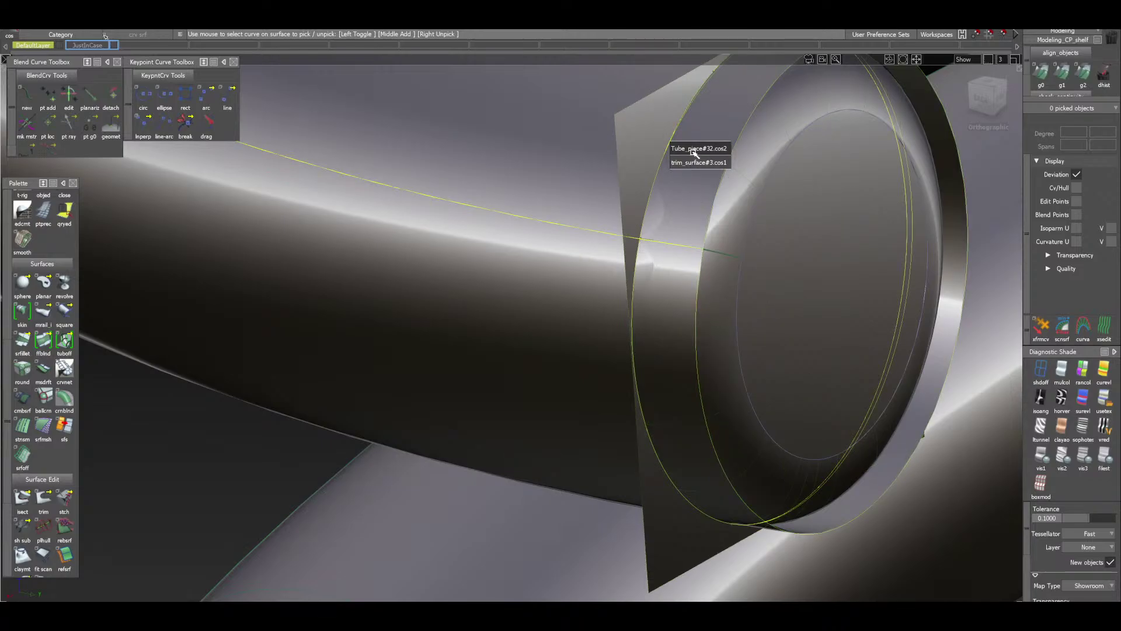
click(695, 151)
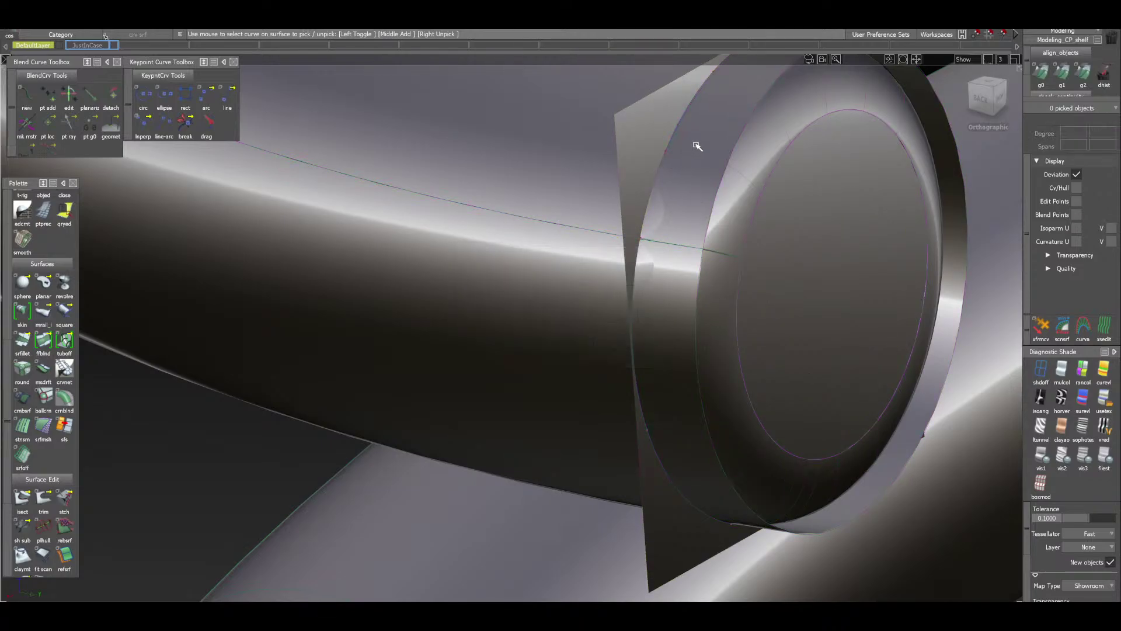
ctrl+shift+drag(683, 192, 696, 212)
click(668, 148)
key(Delete)
key(Return)
Try to extend the lower edge of the flat surface with the Extend tool, and undo that extension
alt+shift+right_drag(675, 179, 634, 187)
alt+shift+drag(634, 187, 554, 316)
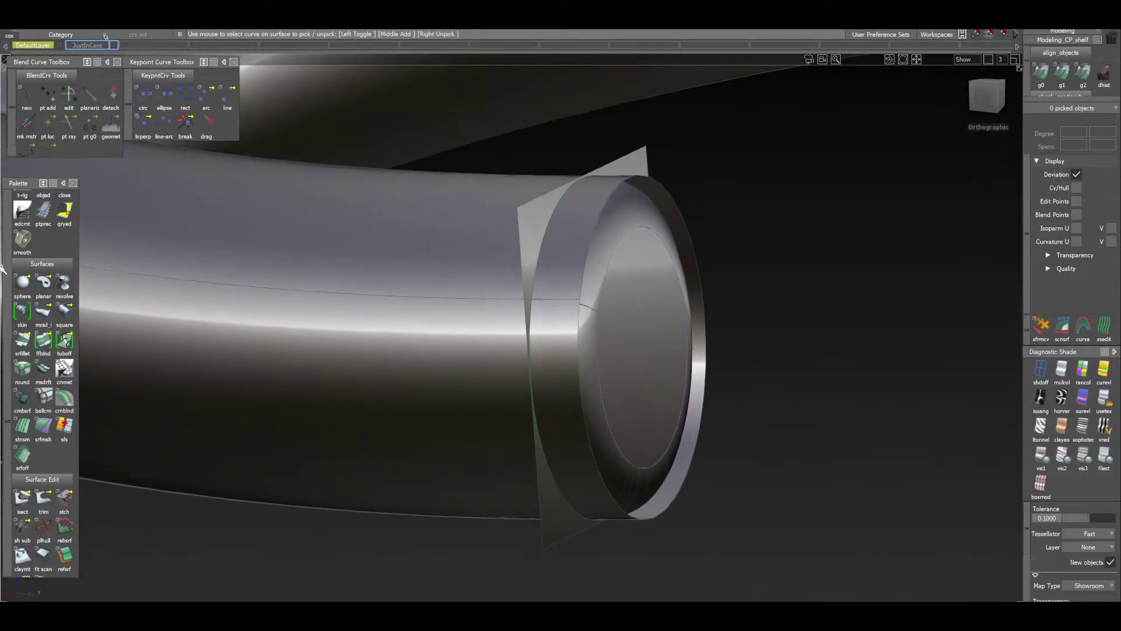
scroll(26, 385, down, 2)
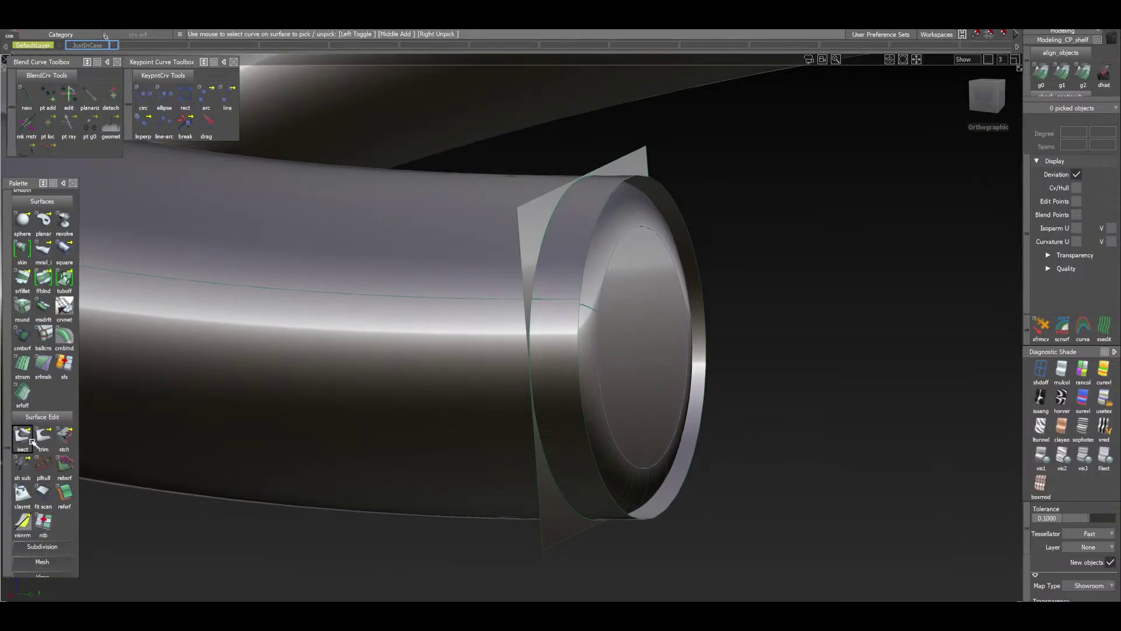
scroll(66, 274, up, 6)
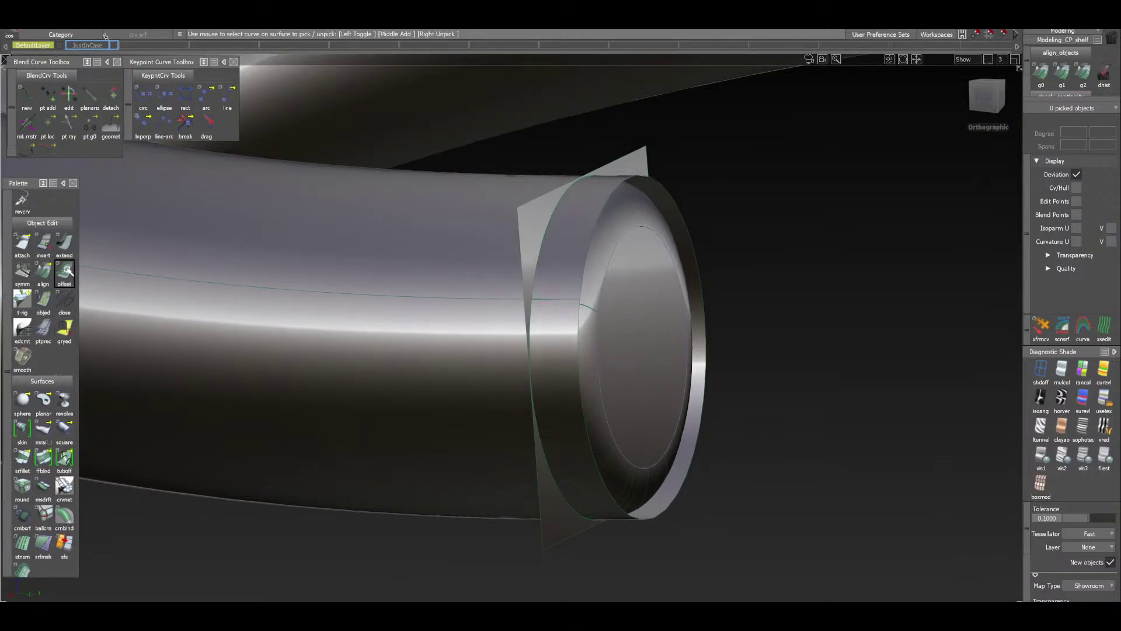
click(64, 243)
alt+shift+drag(719, 362, 575, 327)
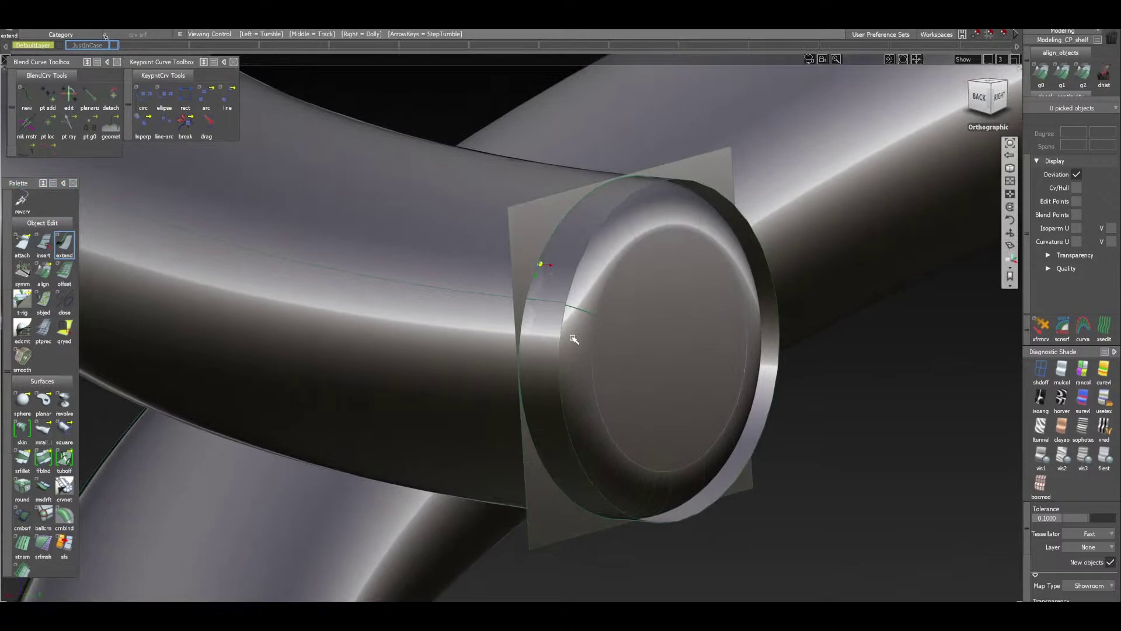
click(544, 201)
click(524, 357)
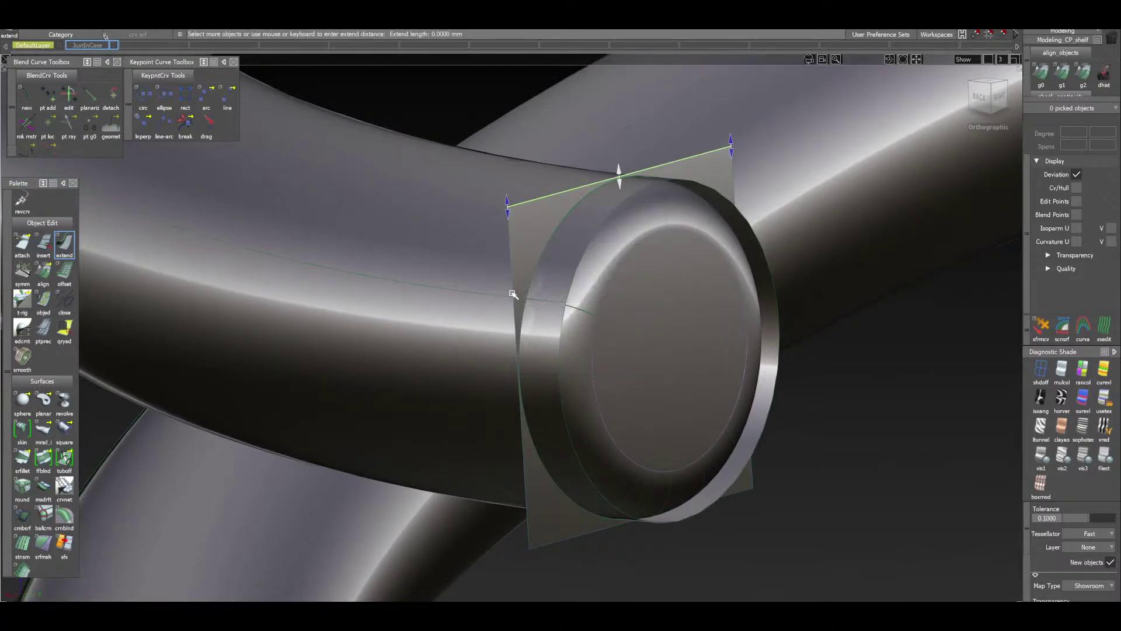
click(513, 288)
click(573, 537)
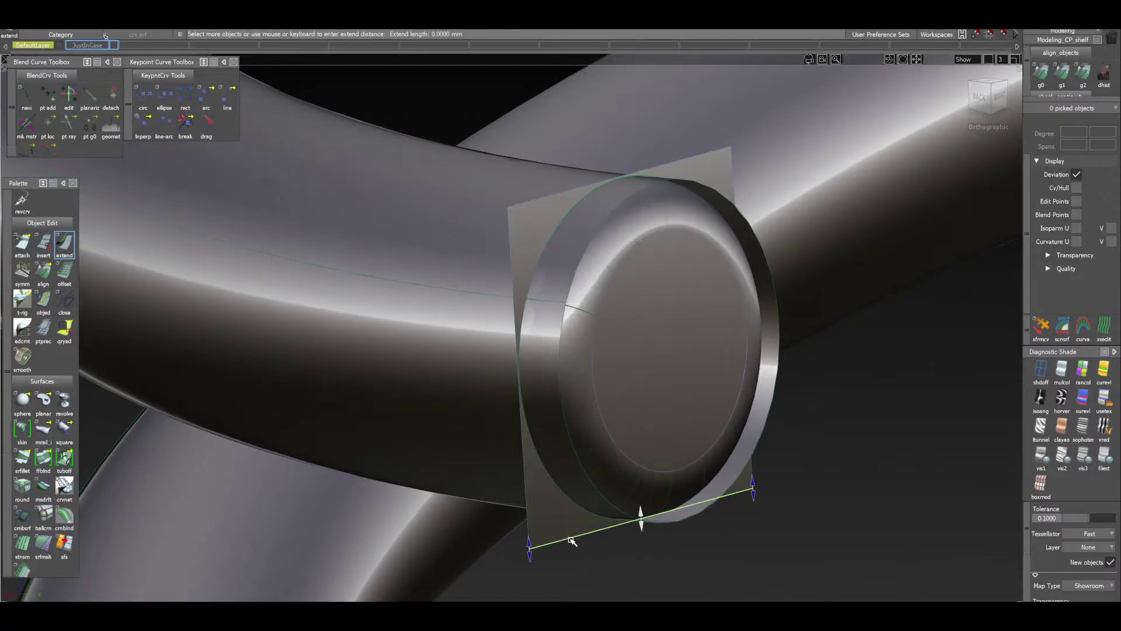
drag(573, 537, 529, 511)
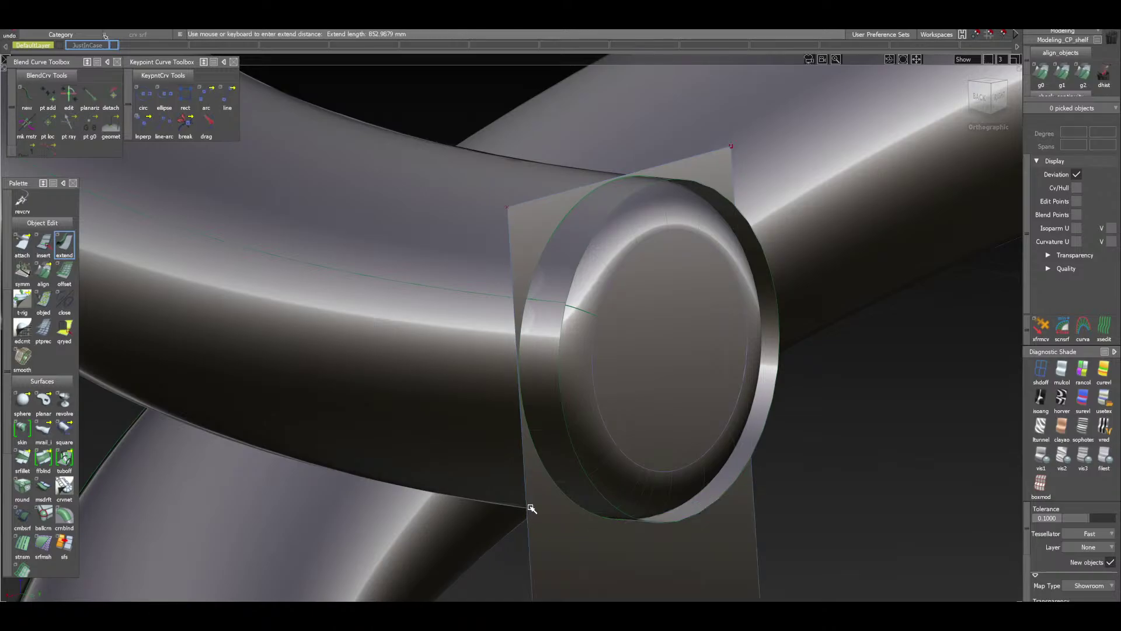
key(ctrl+z)
Extend all four edges of the flat surface beyond the tube end, the lower edge by about 7.75 mm and one side by about 6.6 mm
alt+shift+right_drag(569, 532, 572, 577)
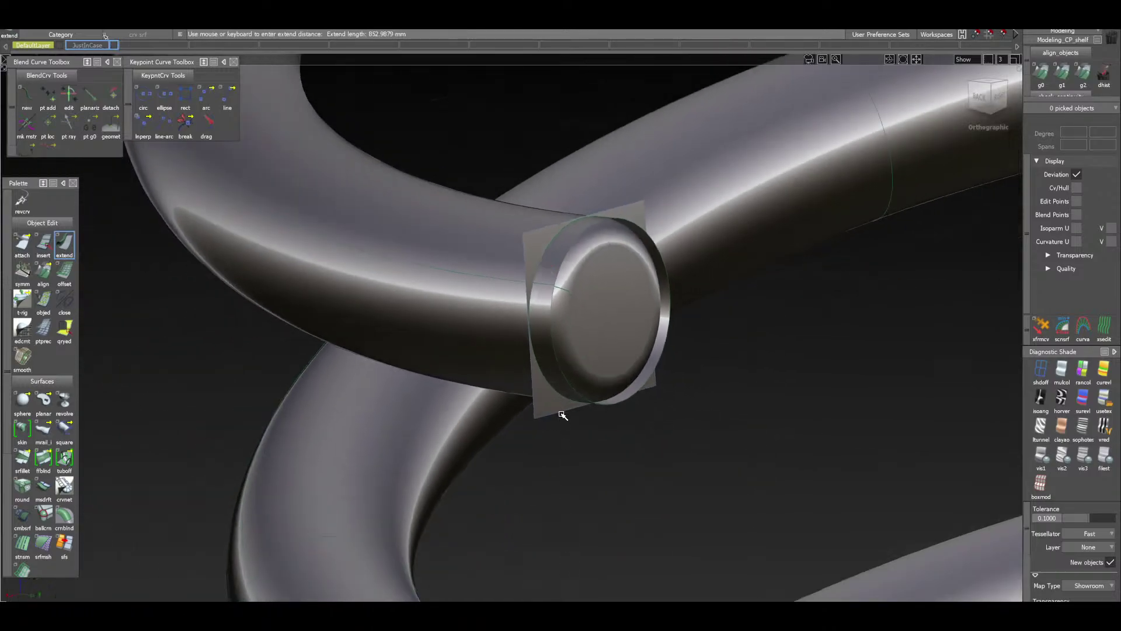
drag(562, 415, 601, 514)
click(535, 410)
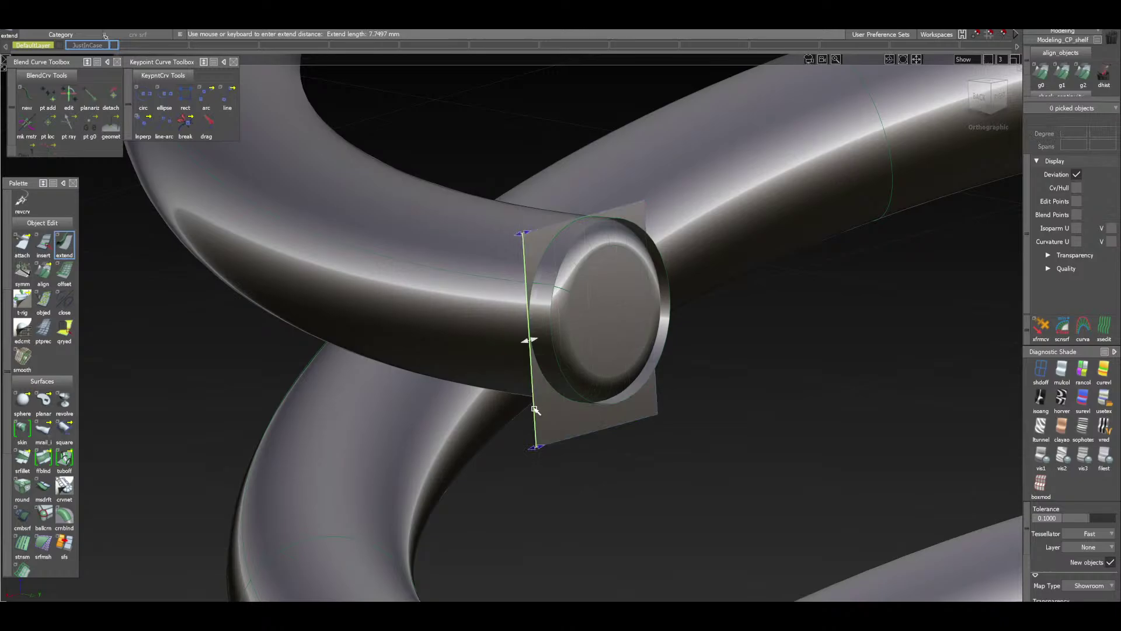
drag(535, 410, 566, 463)
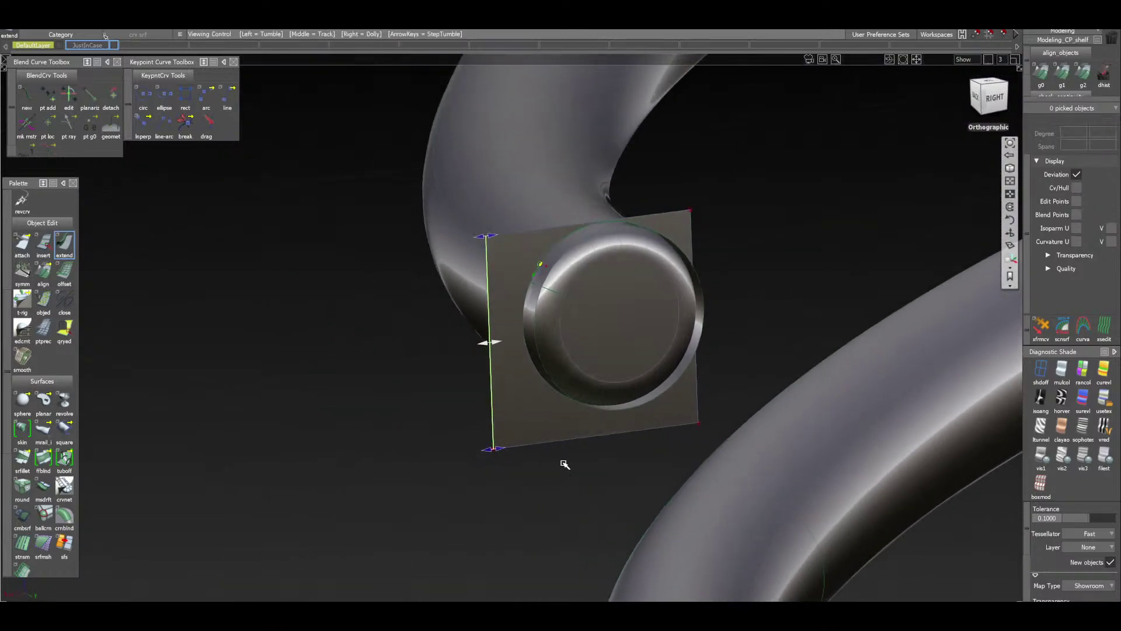
click(697, 393)
drag(717, 375, 686, 233)
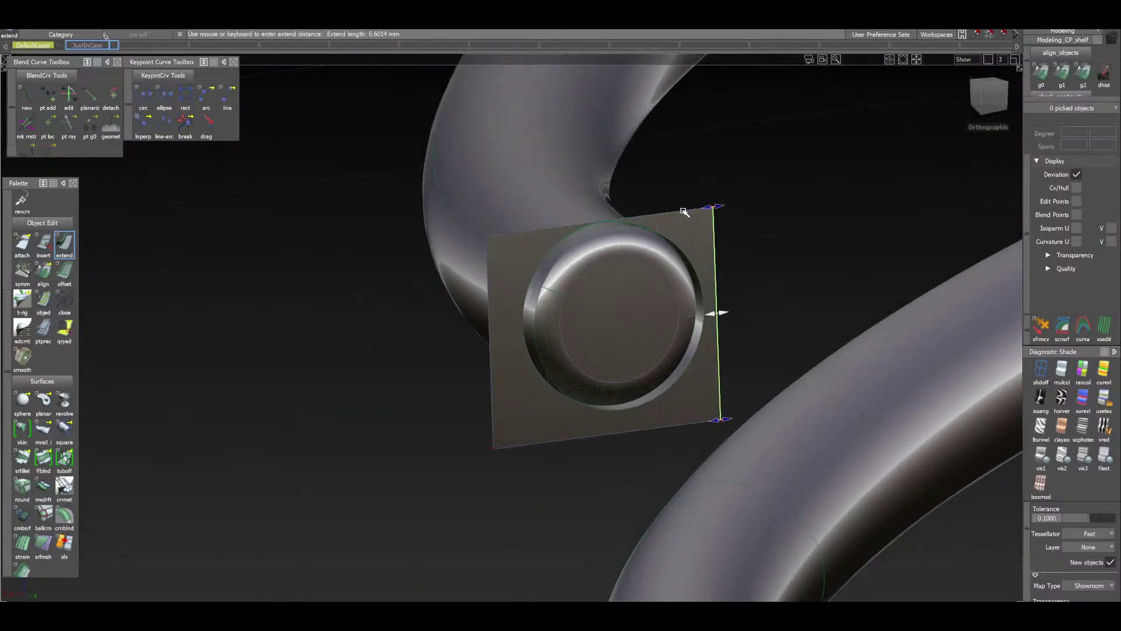
click(684, 212)
drag(751, 266, 517, 490)
ctrl+shift+drag(517, 489, 516, 385)
Intersect the tube end surface with the enlarged flat surface, and clear the selection
alt+shift+right_drag(438, 483, 436, 450)
scroll(36, 488, down, 3)
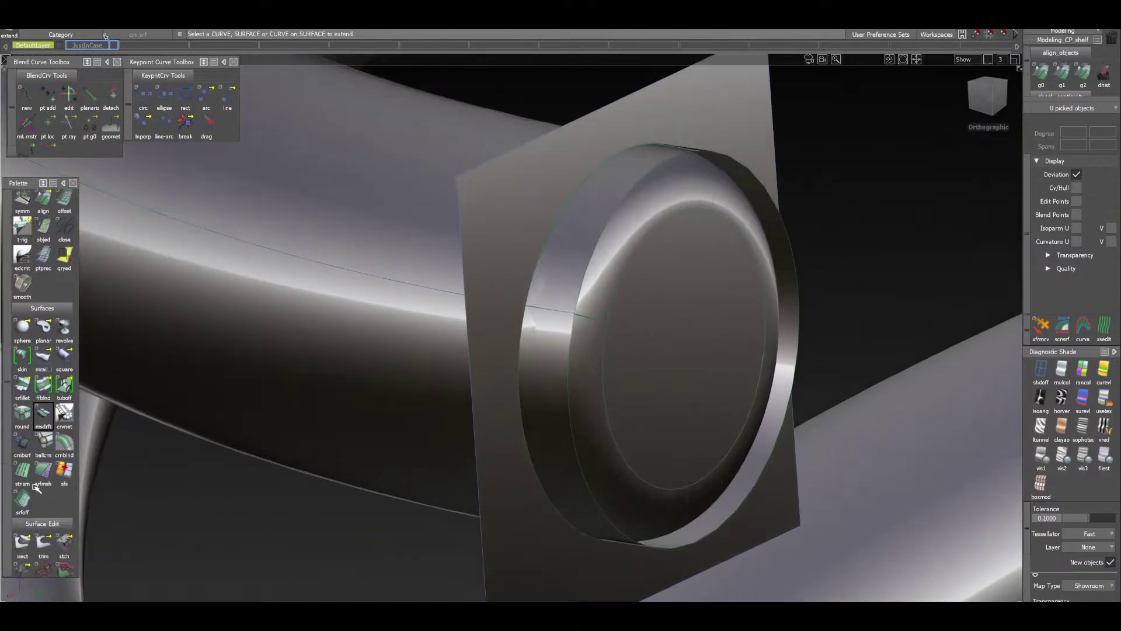
scroll(37, 488, down, 4)
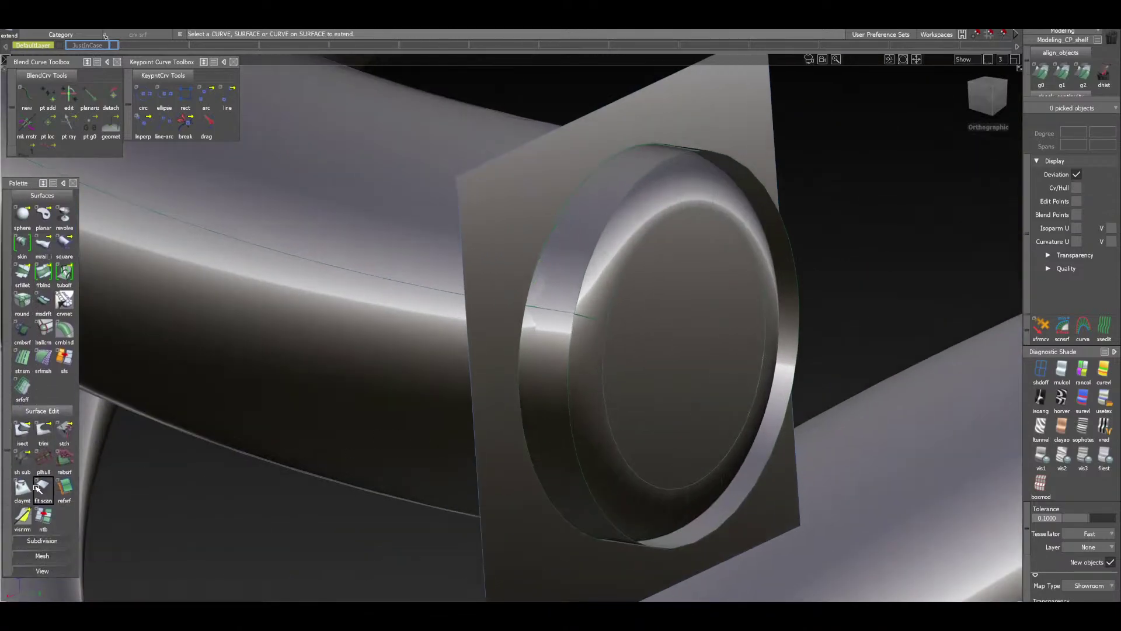
click(18, 439)
click(542, 393)
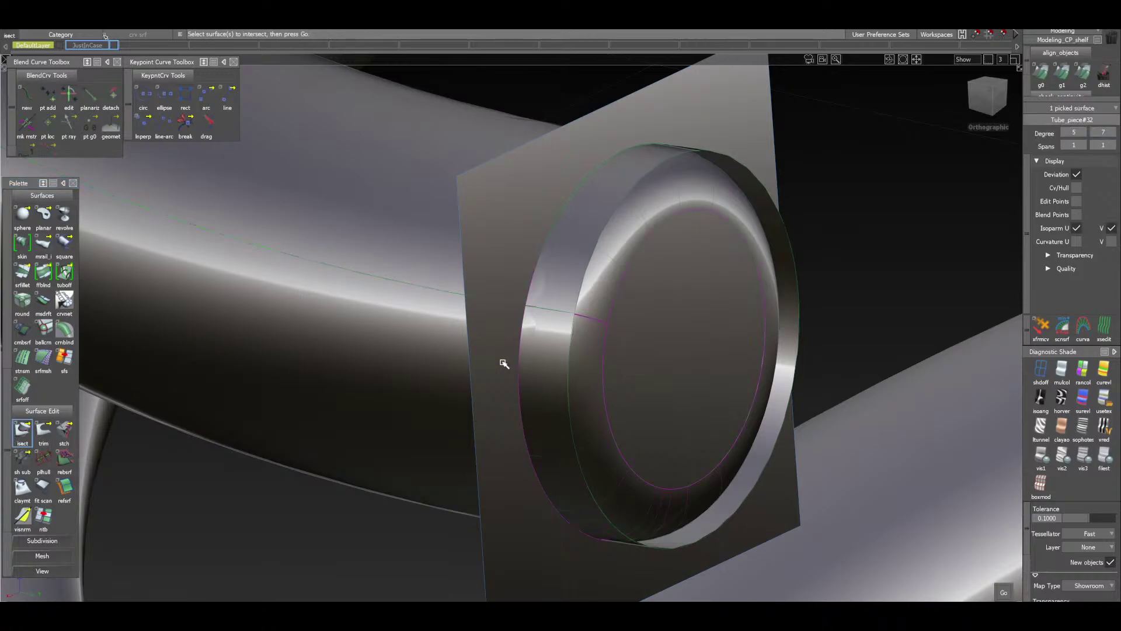
click(490, 240)
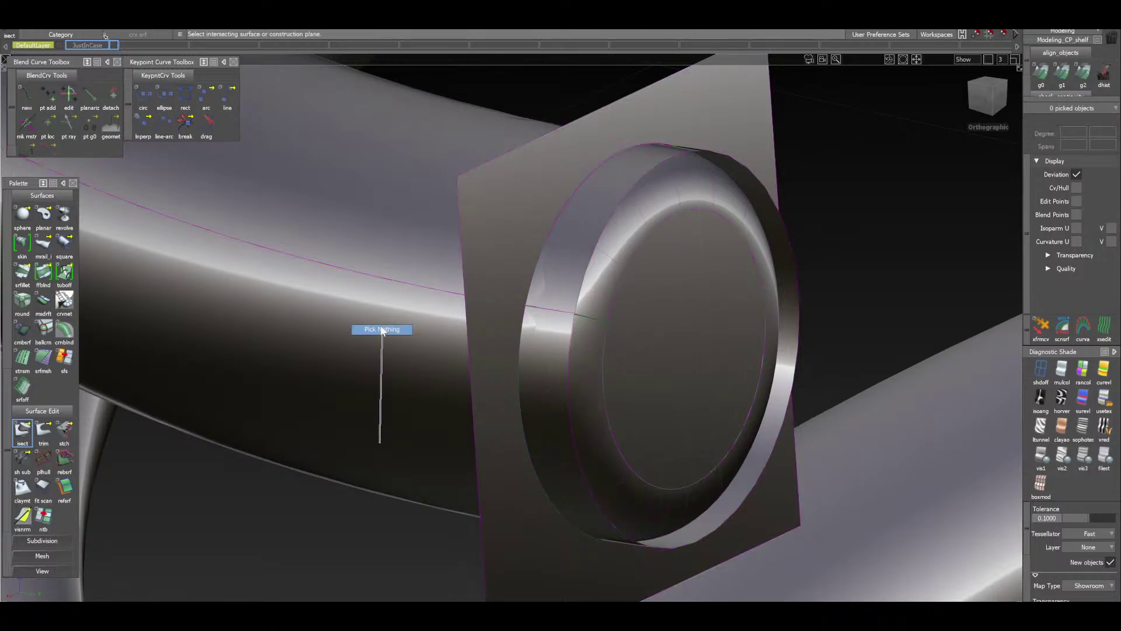
alt+shift+drag(368, 345, 467, 367)
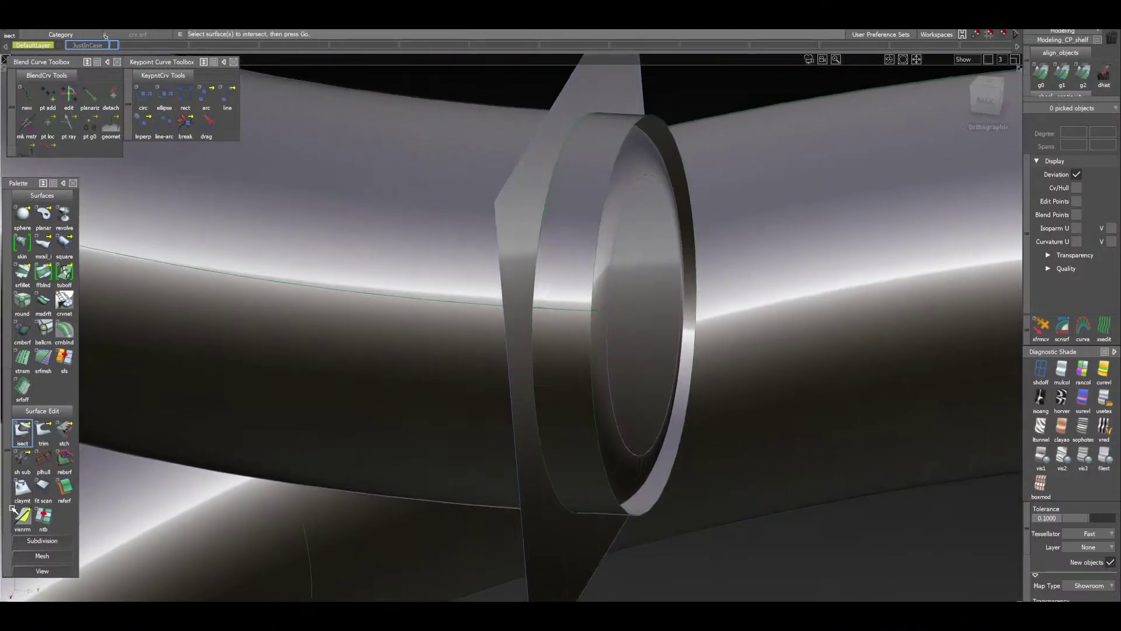
Leave the Trim tool and run Intersect again on the tube end surface
click(43, 433)
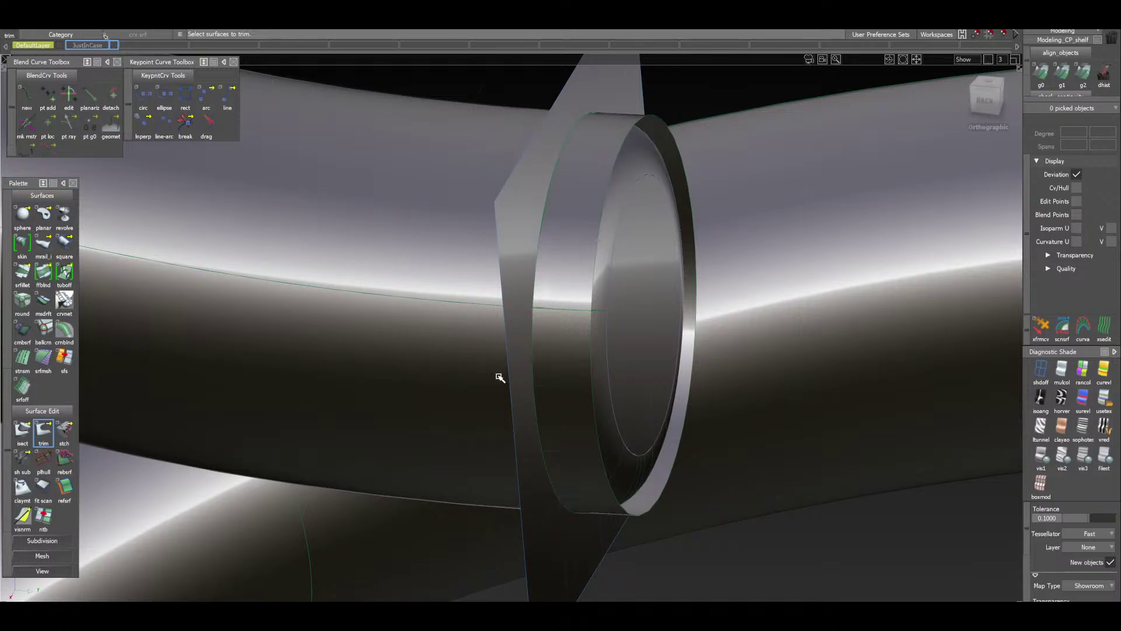
mouse_move(518, 391)
alt+shift+mouse_down()
mouse_move(335, 351)
mouse_move(534, 373)
mouse_move(565, 396)
alt+shift+mouse_up()
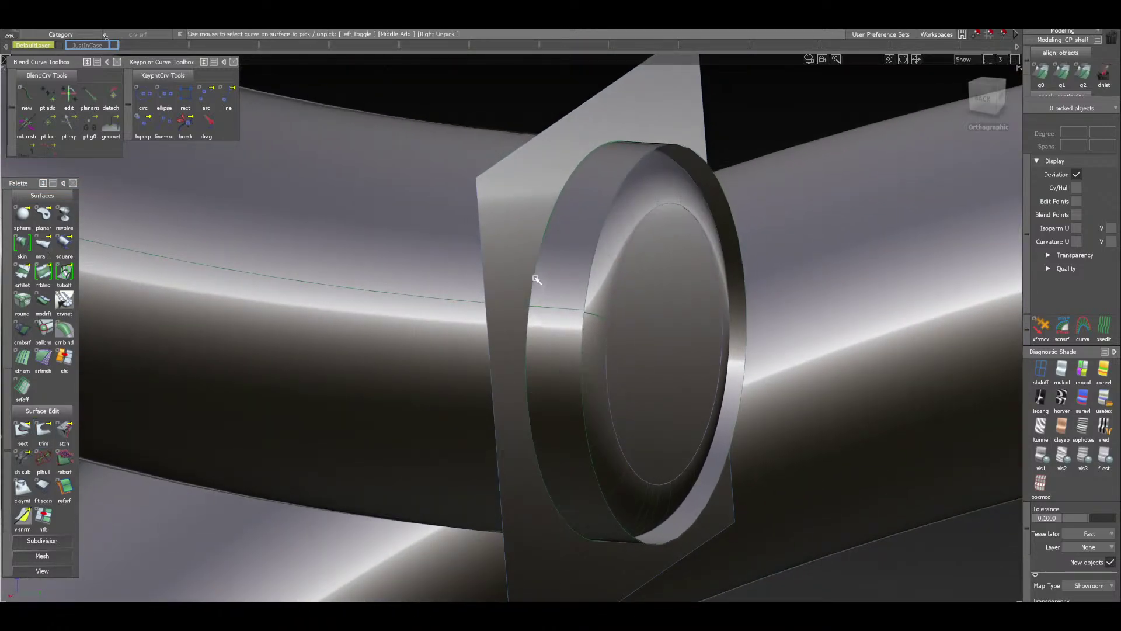
alt+shift+drag(546, 257, 453, 383)
click(22, 433)
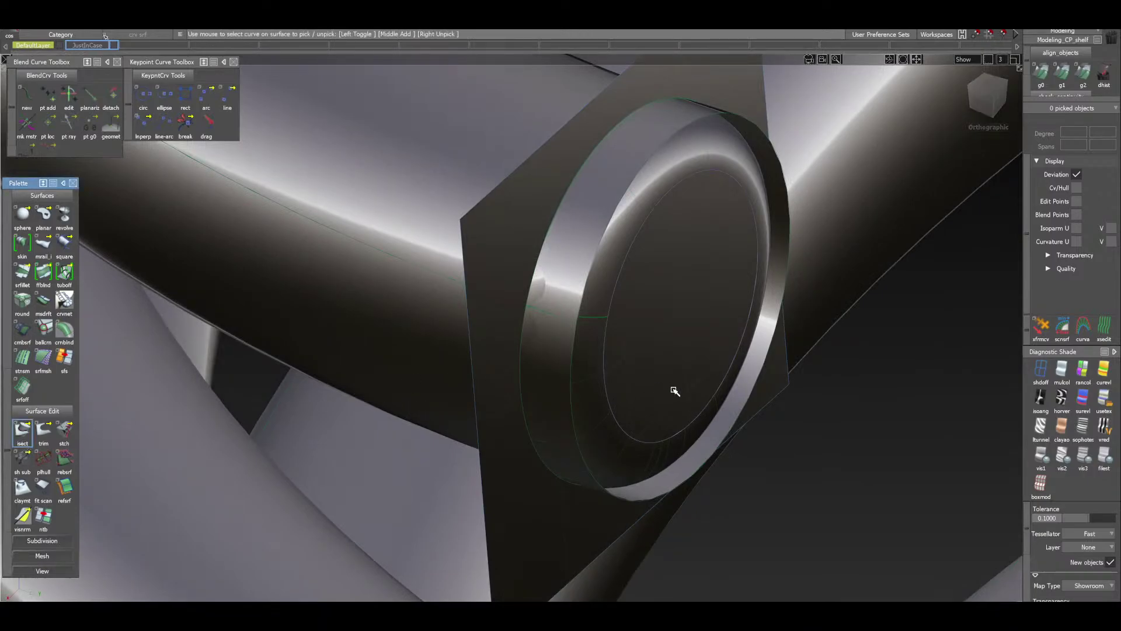
click(556, 373)
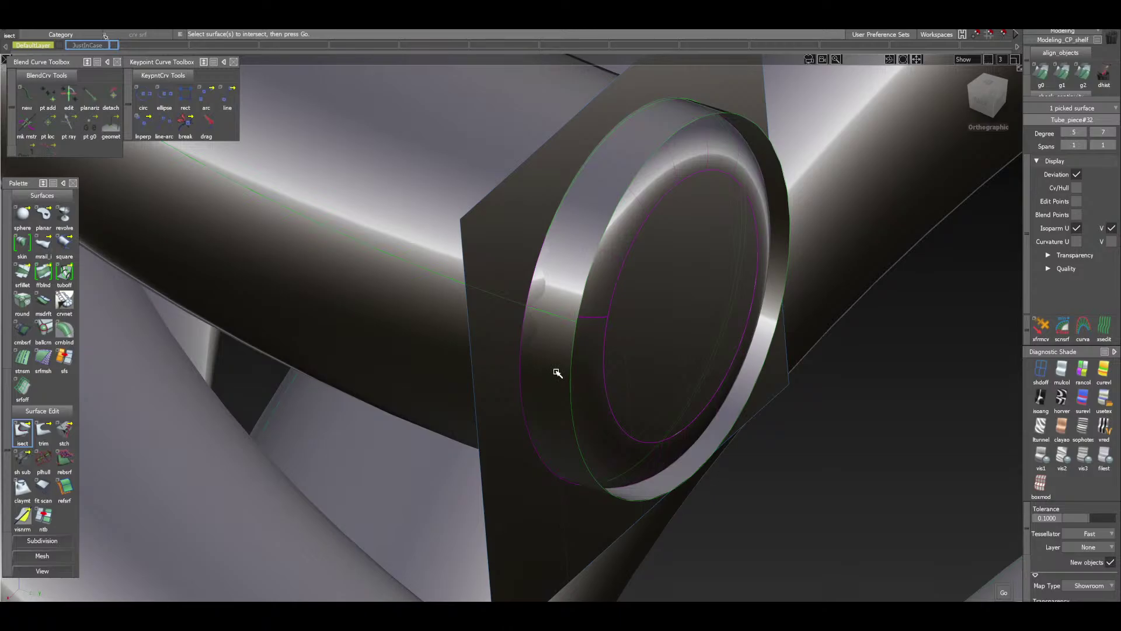
key(Return)
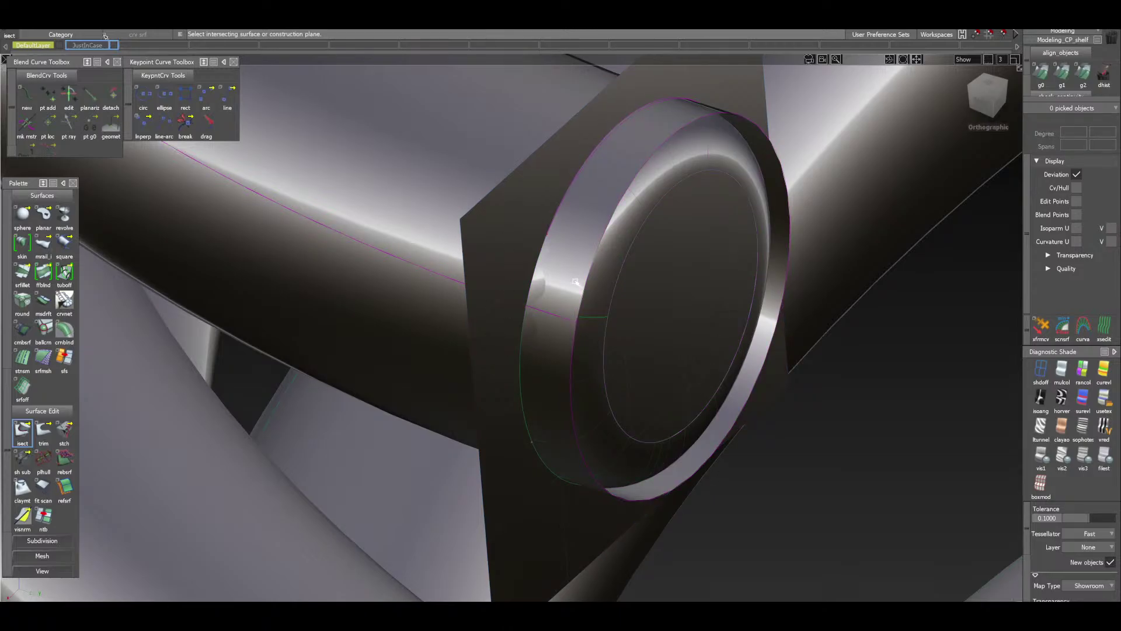
Examine the curves where the enlarged flat surface cuts through the tube end
alt+shift+drag(575, 282, 556, 299)
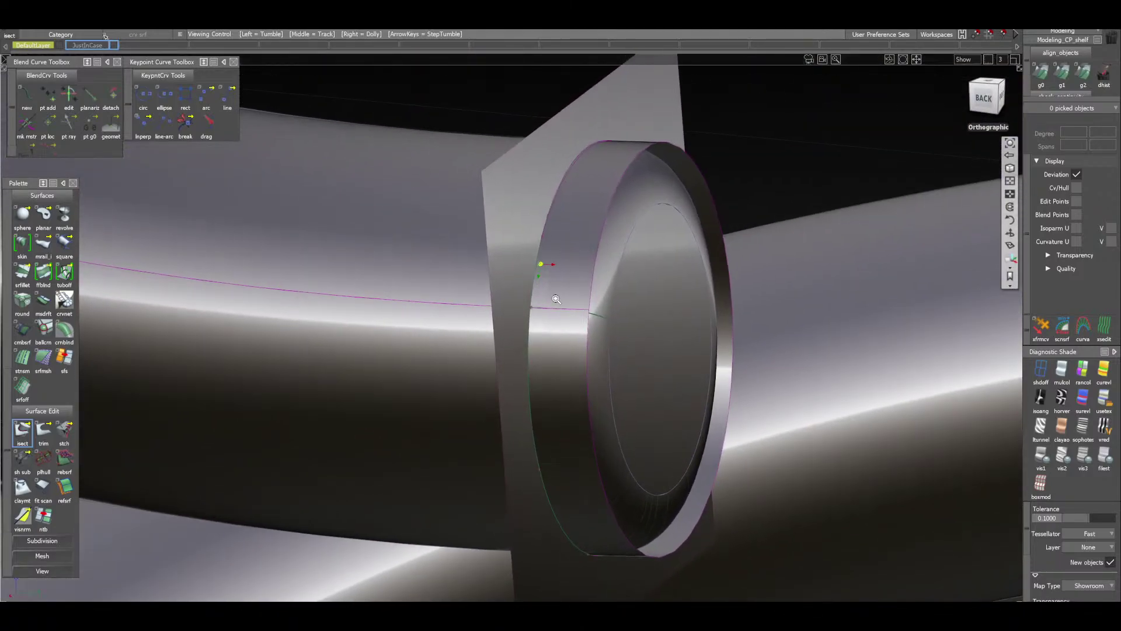
alt+shift+right_drag(556, 299, 555, 247)
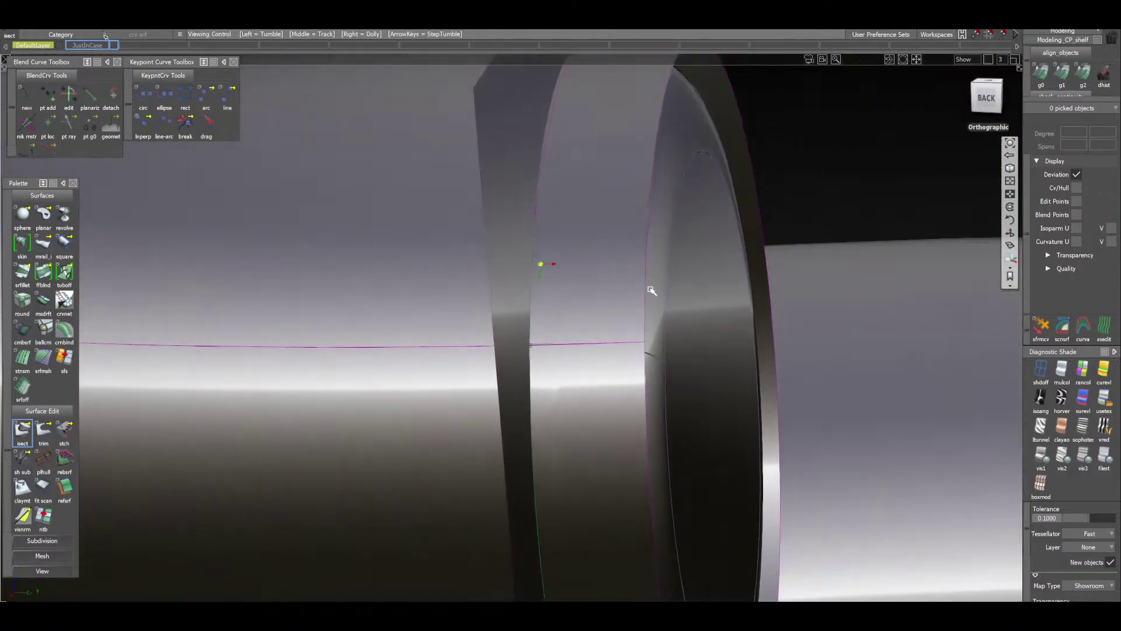
click(563, 239)
alt+shift+drag(589, 241, 483, 243)
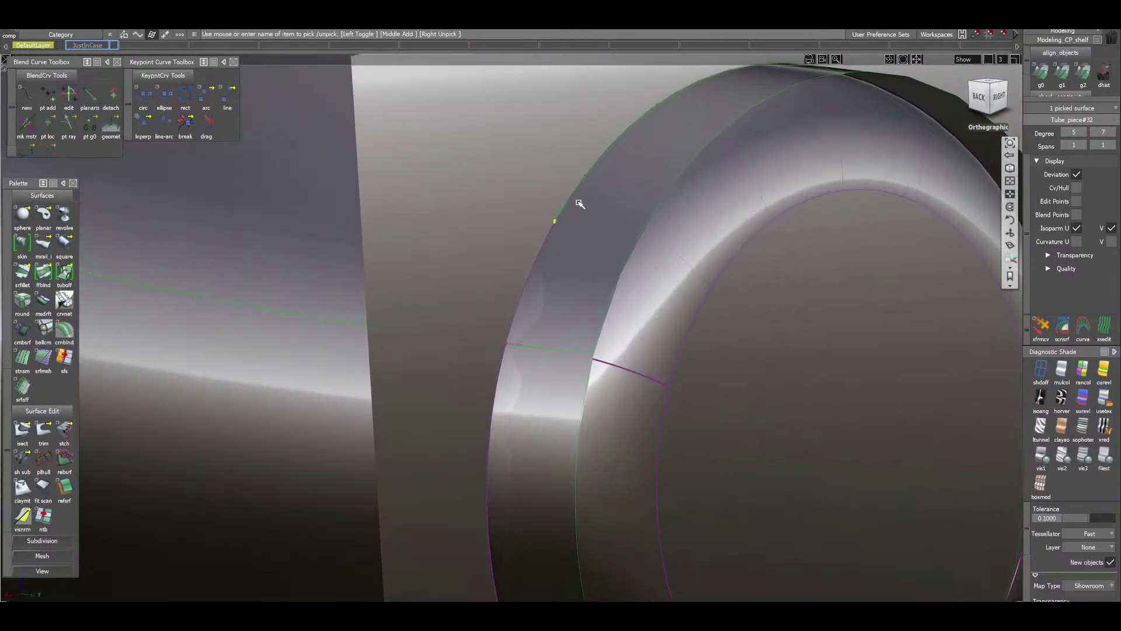
alt+shift+drag(580, 204, 611, 183)
alt+shift+right_drag(590, 173, 665, 363)
mouse_move(666, 364)
alt+shift+mouse_down()
mouse_move(614, 376)
mouse_move(476, 371)
mouse_move(117, 327)
mouse_move(603, 345)
mouse_move(656, 336)
mouse_move(633, 362)
mouse_move(621, 315)
alt+shift+mouse_up()
Try to pick the intersection curve on the tube end surface as a curve-on-surface, and clear the selection
ctrl+shift+drag(620, 300, 675, 334)
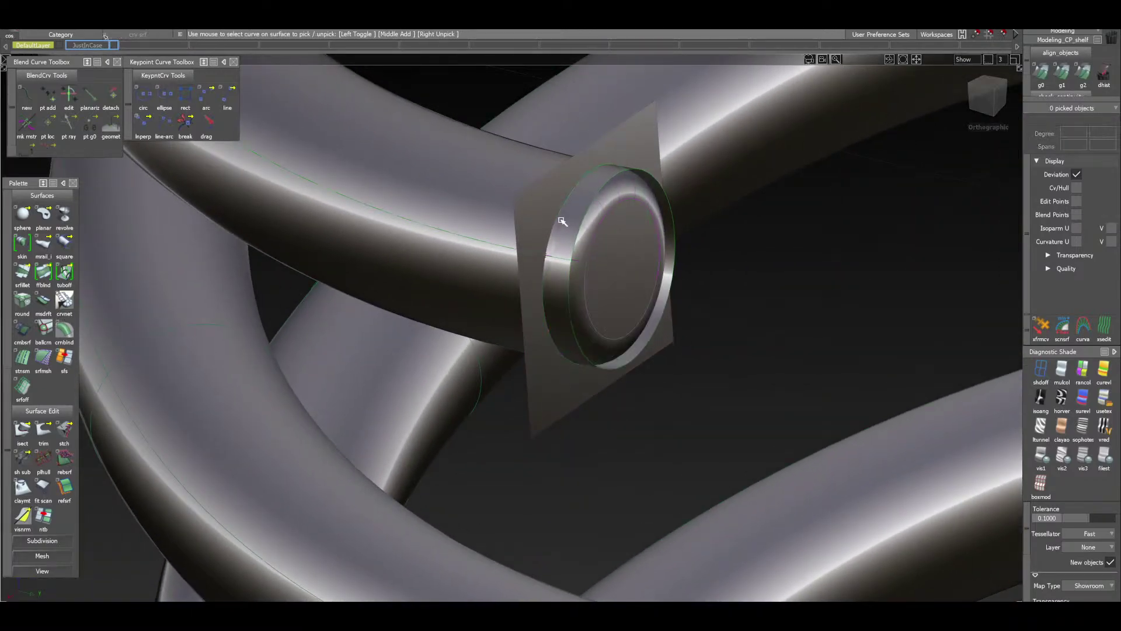
click(562, 223)
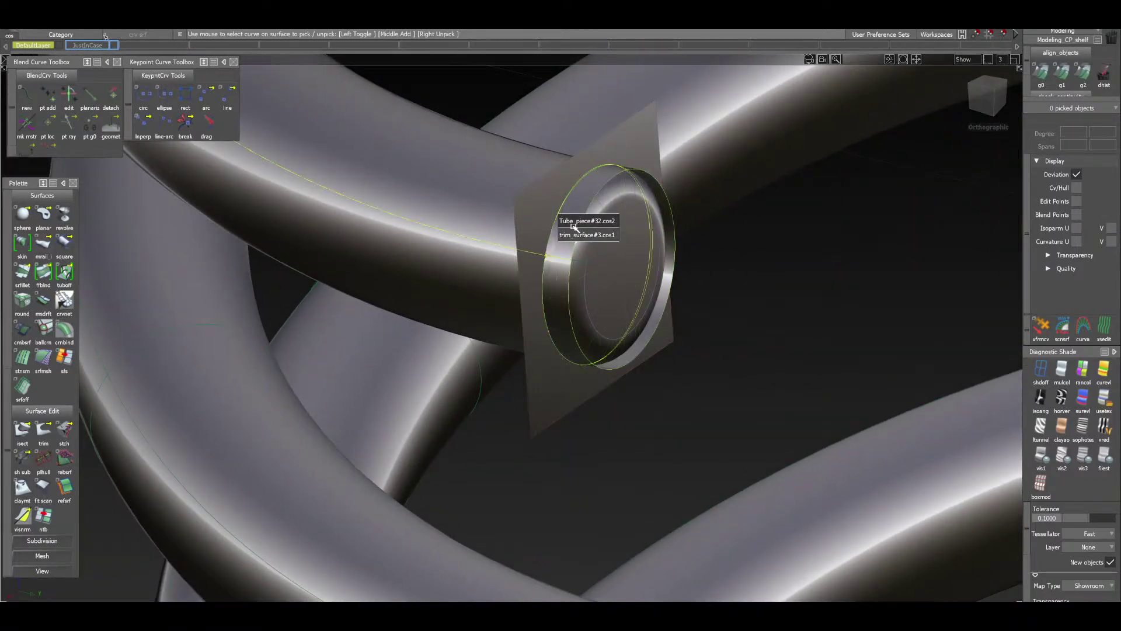
click(596, 225)
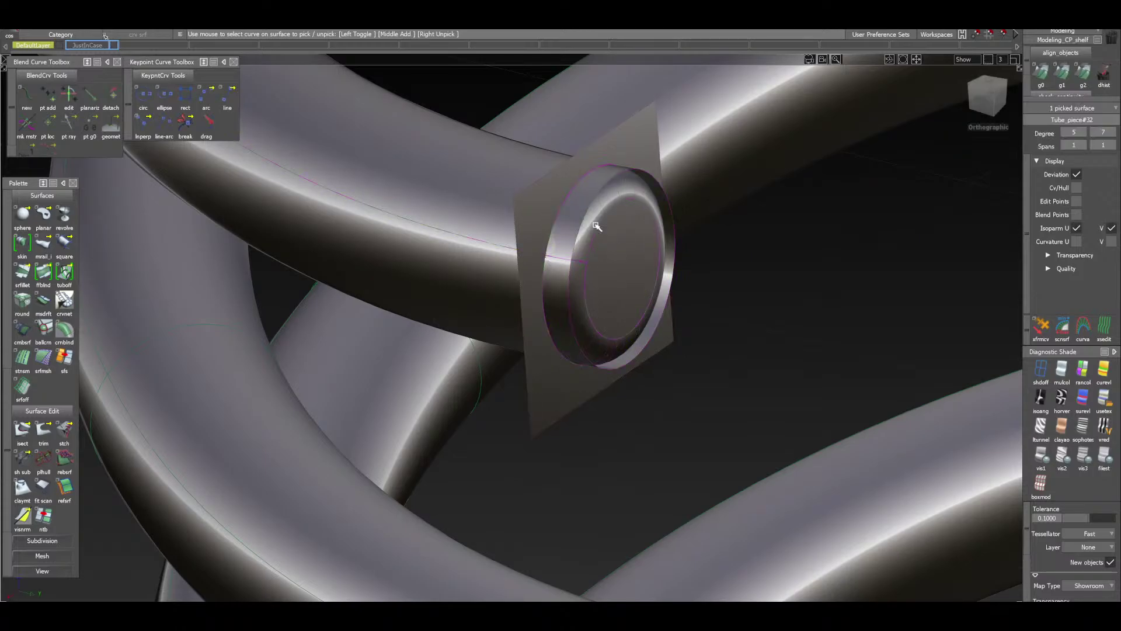
click(596, 226)
click(564, 216)
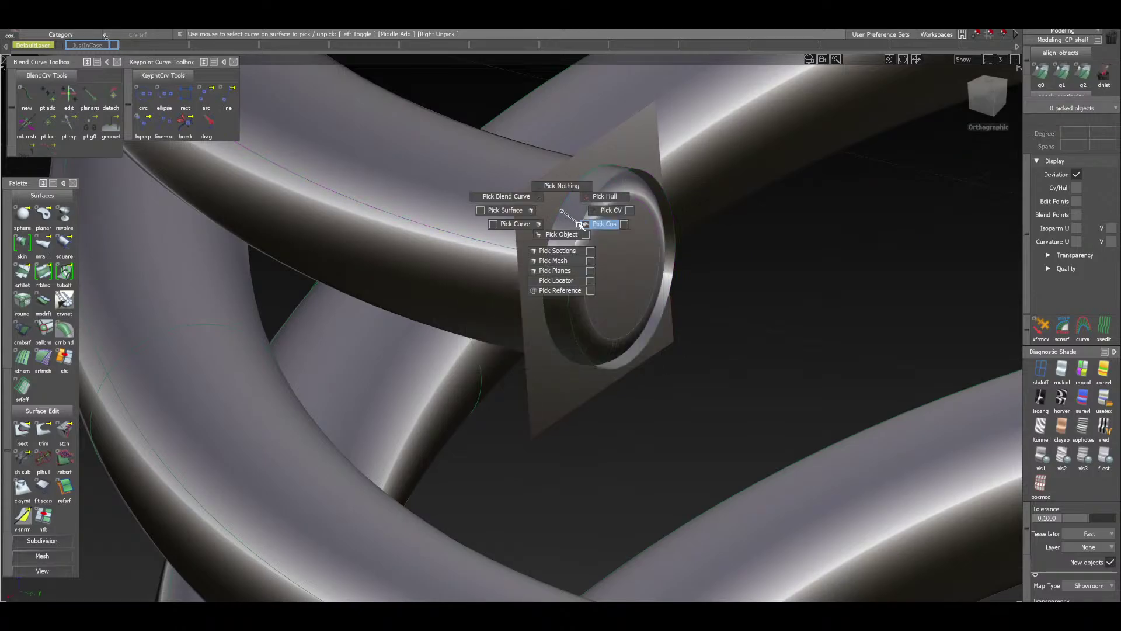
click(564, 210)
click(569, 215)
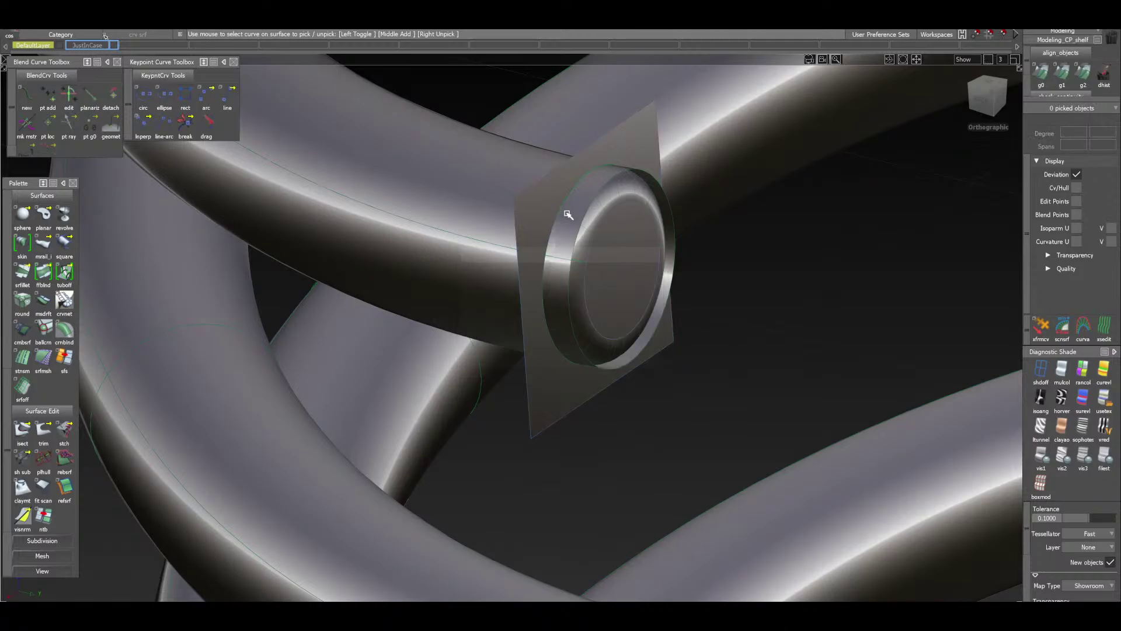
alt+shift+drag(574, 214, 584, 257)
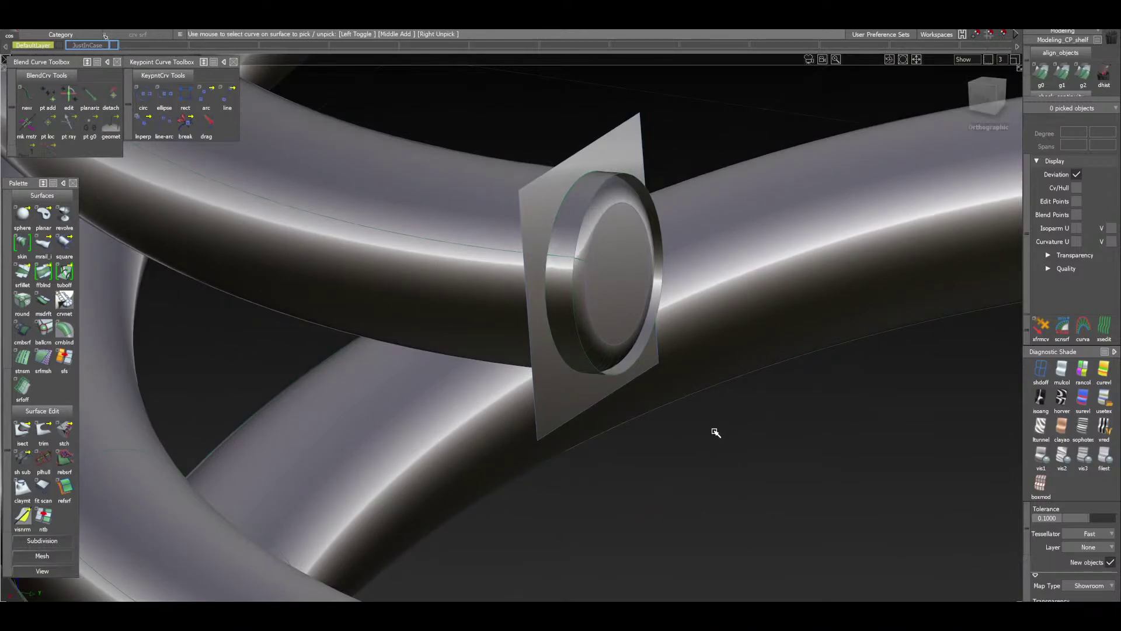
Project between the tube end surface and the enlarged flat surface with the Normal vector option, creating curves on surfaces, and clear the selection
key(F12)
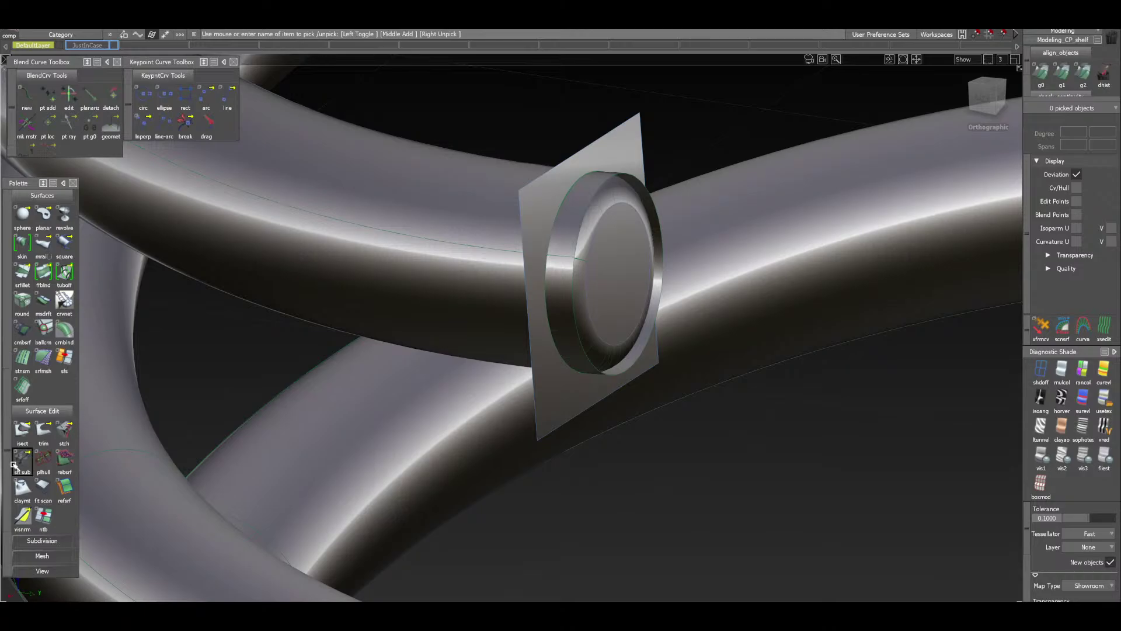
scroll(50, 372, down, 3)
scroll(42, 422, up, 6)
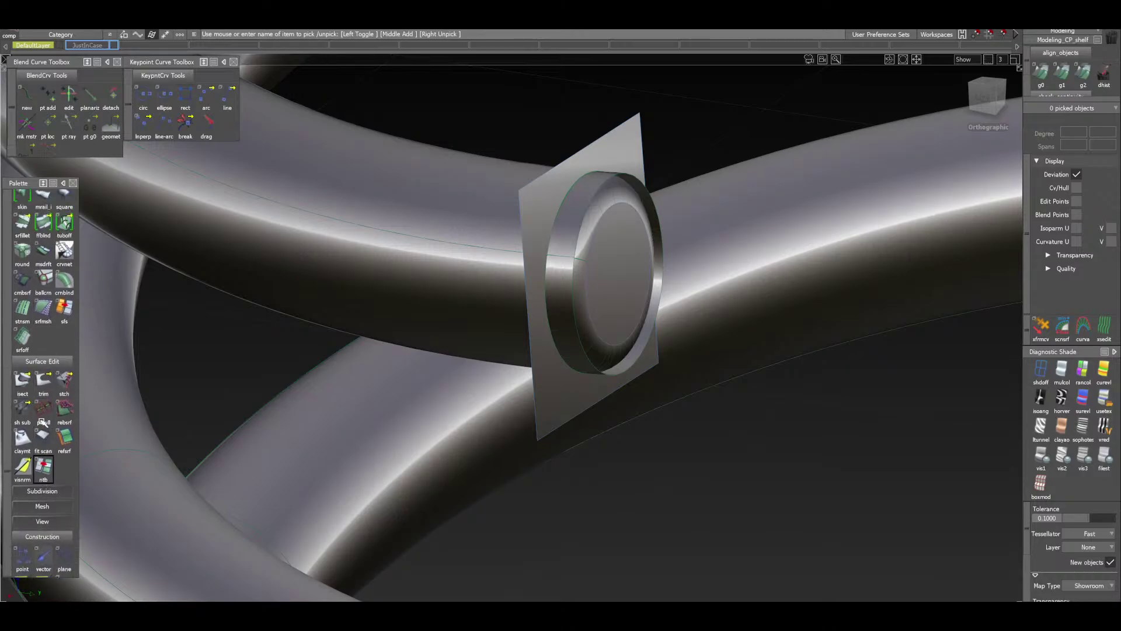
scroll(42, 422, up, 7)
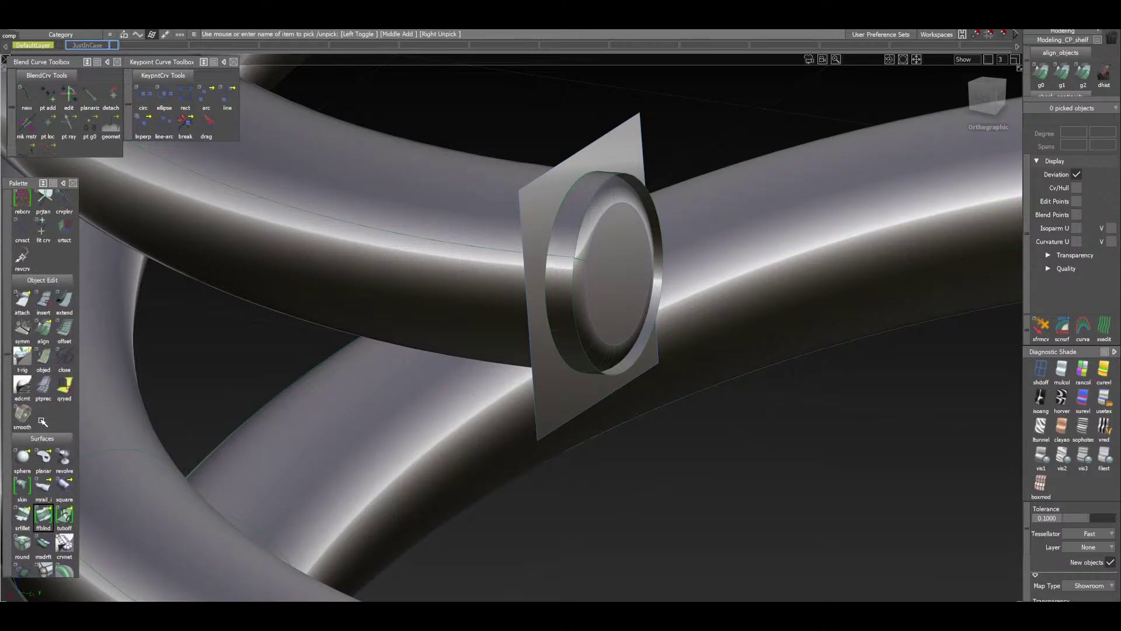
scroll(34, 339, down, 8)
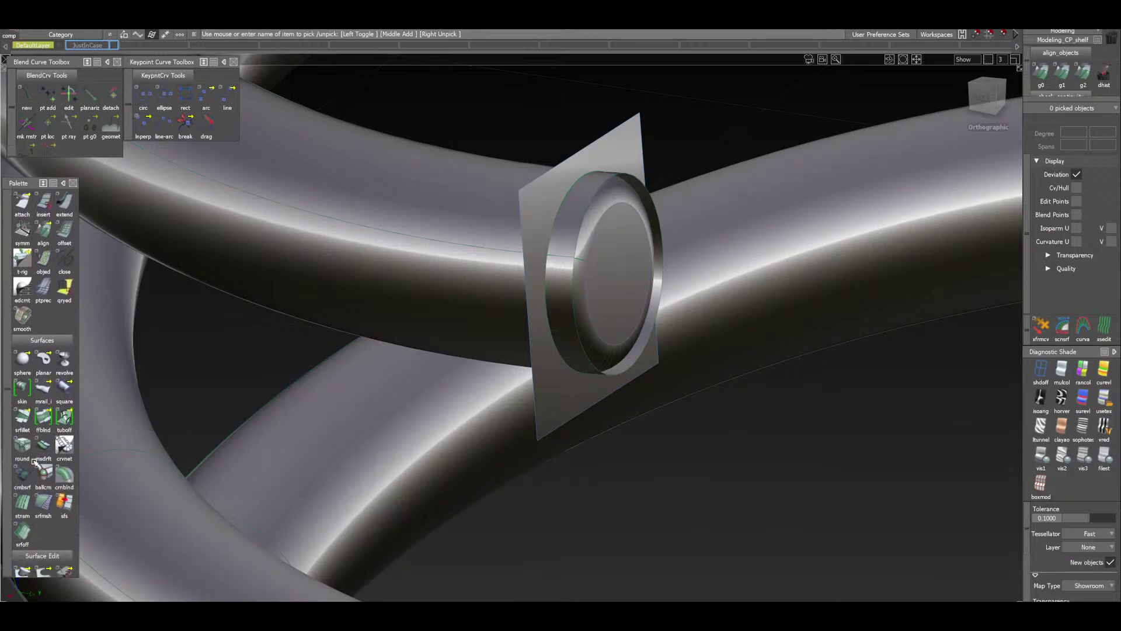
click(30, 504)
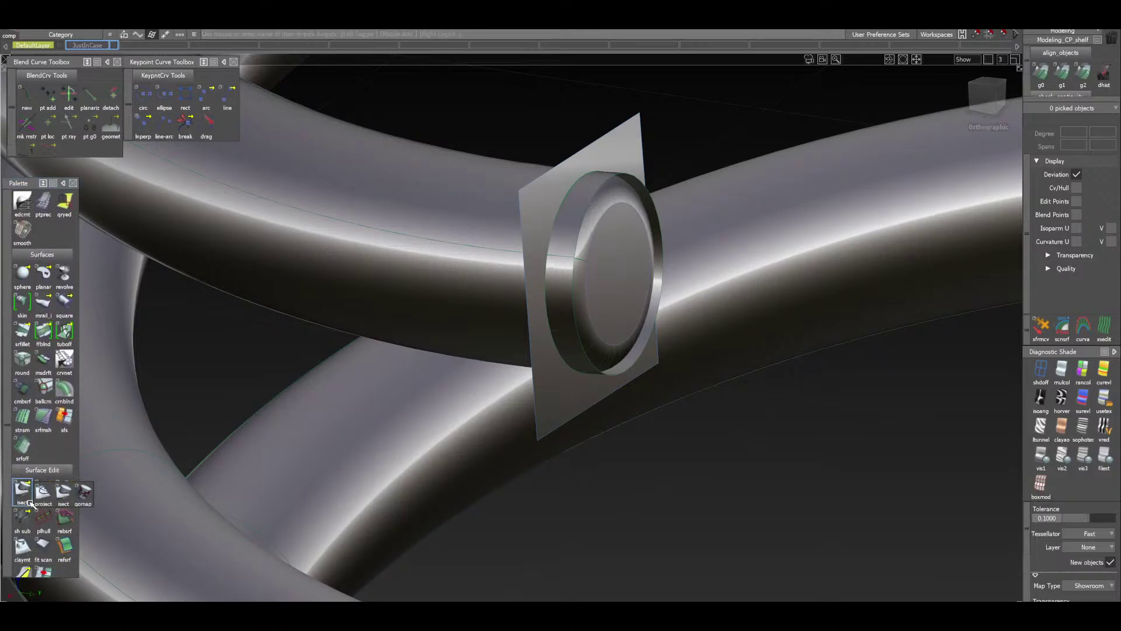
click(43, 493)
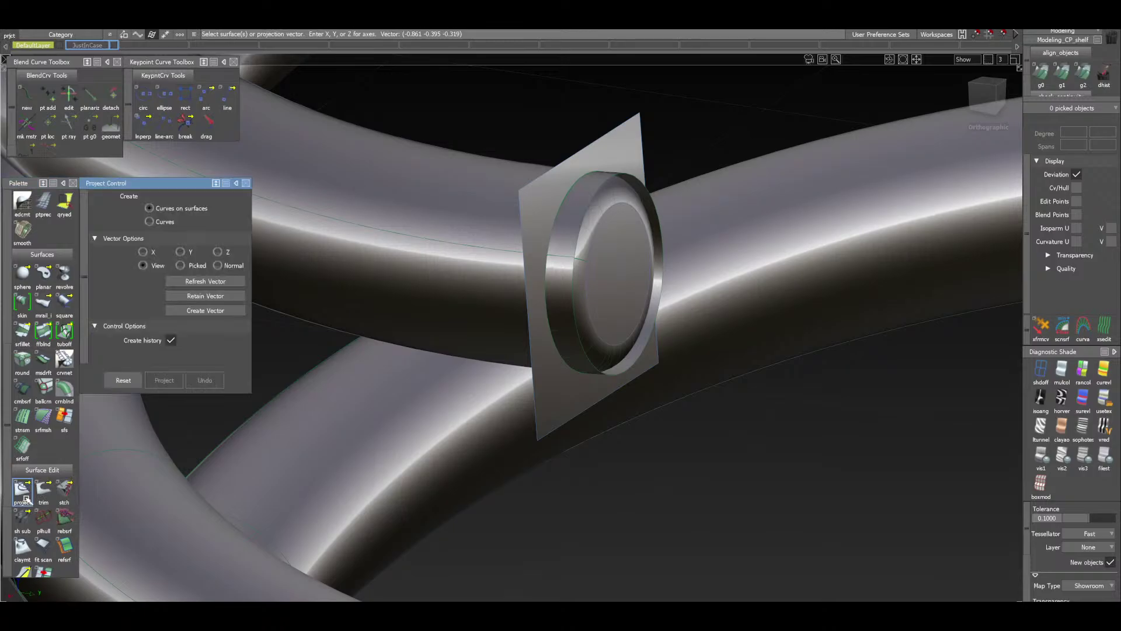
click(236, 266)
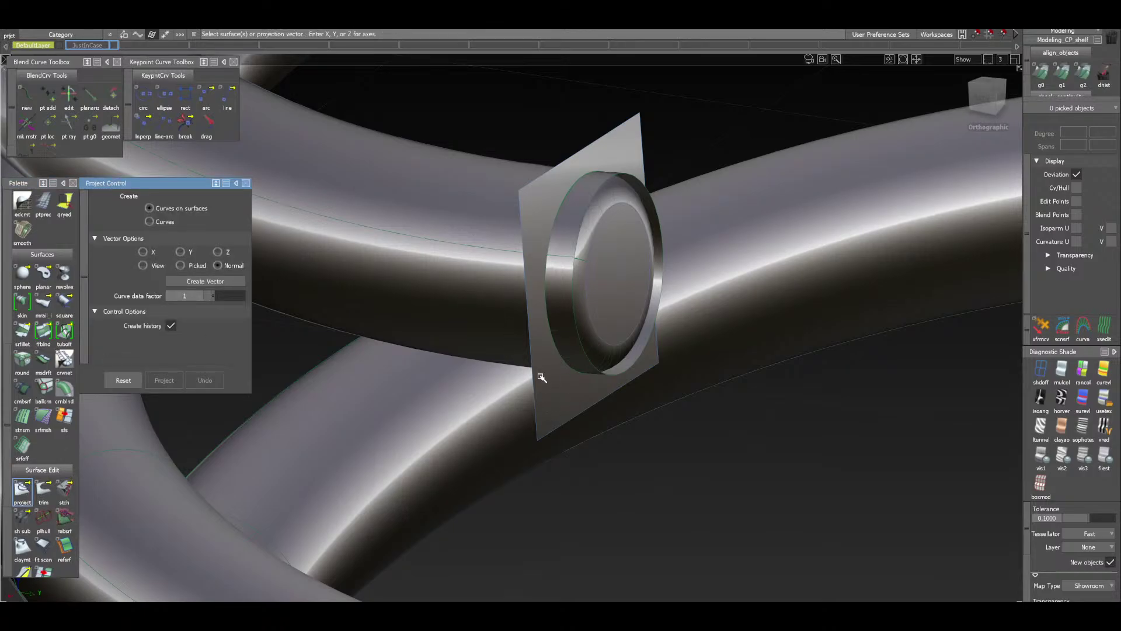
click(492, 301)
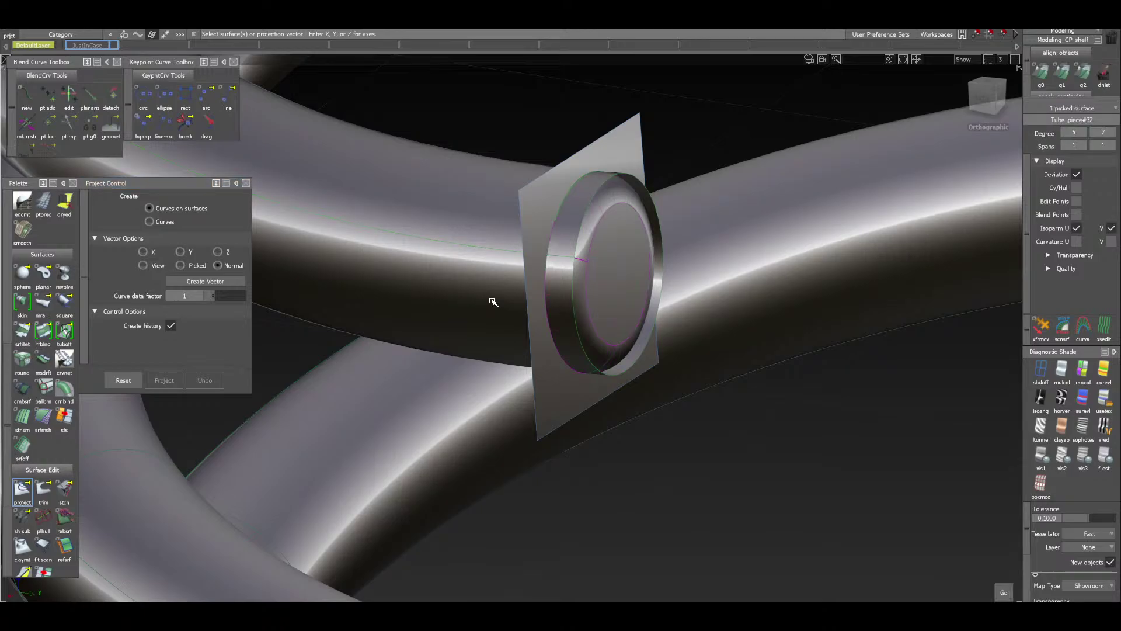
click(536, 414)
key(Return)
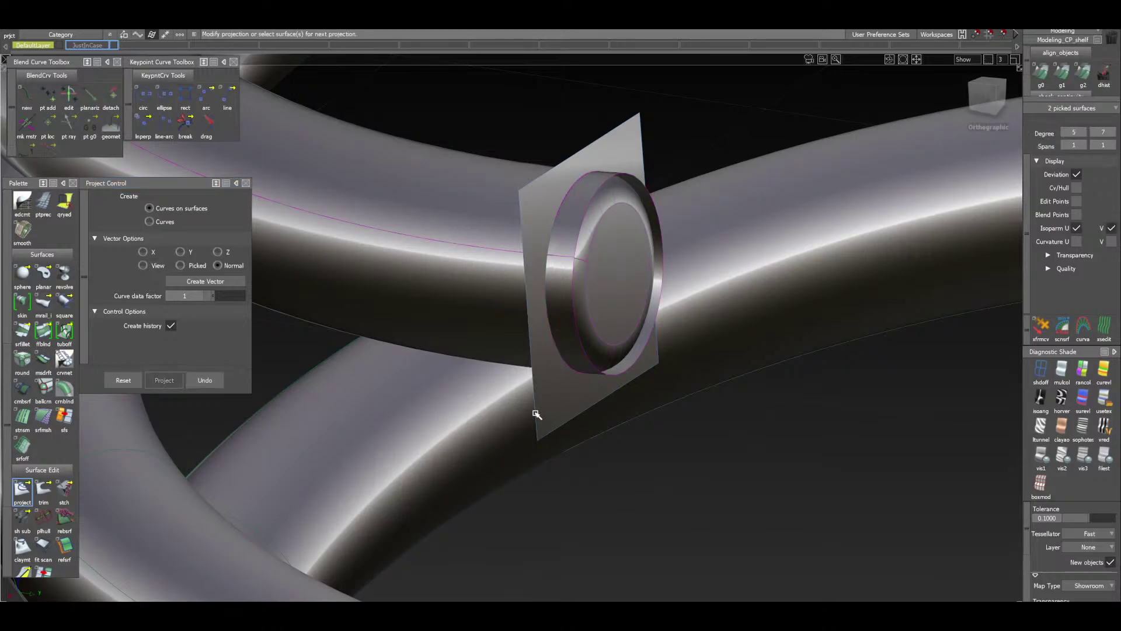
ctrl+shift+drag(523, 451, 507, 314)
alt+shift+drag(515, 272, 488, 333)
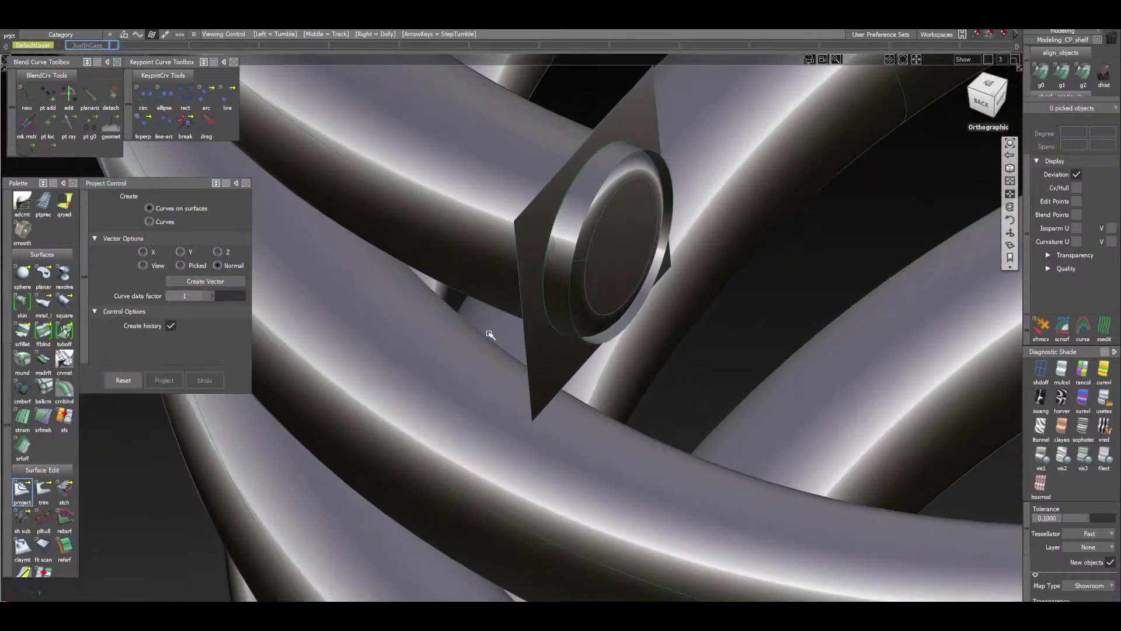
Try to trim the tube end surface at its curves on surface, and revert the trim
click(50, 501)
click(522, 158)
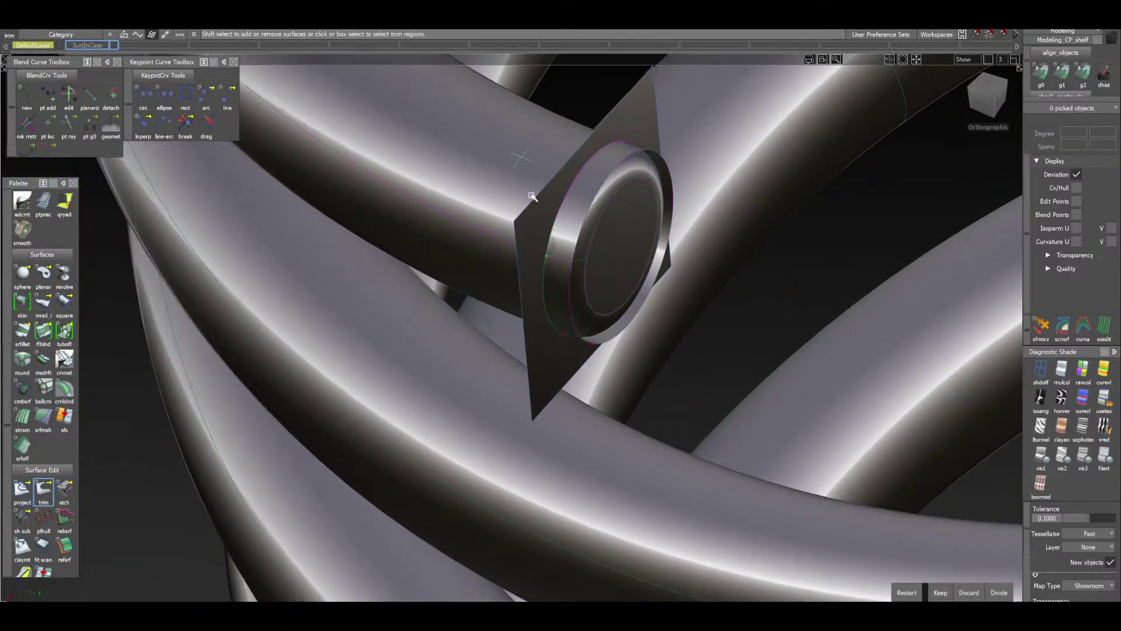
click(536, 207)
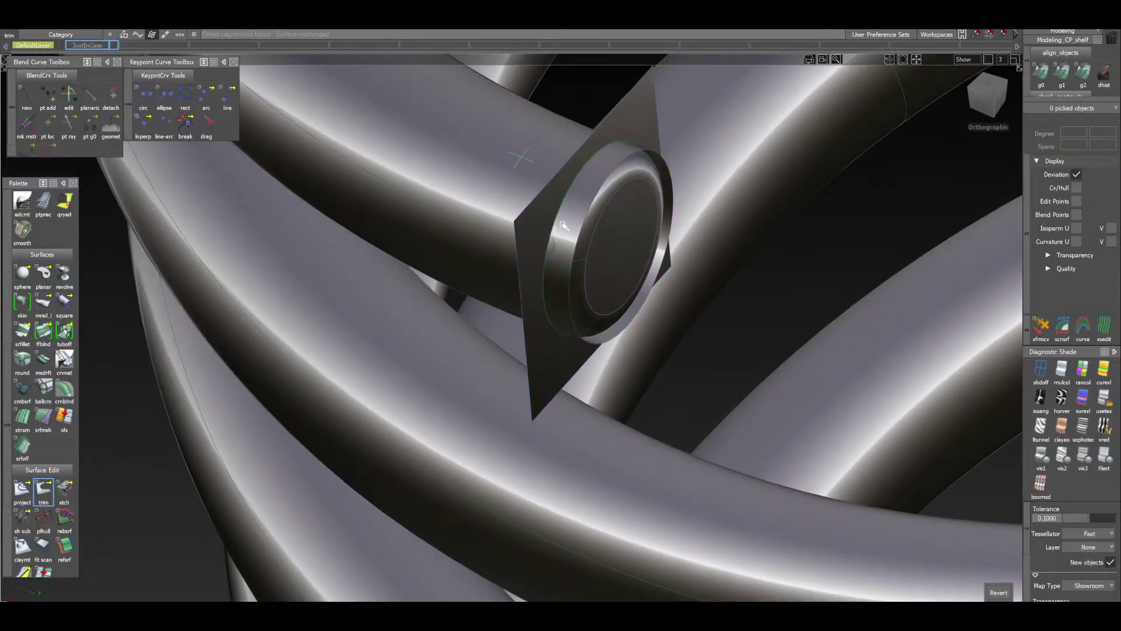
click(998, 592)
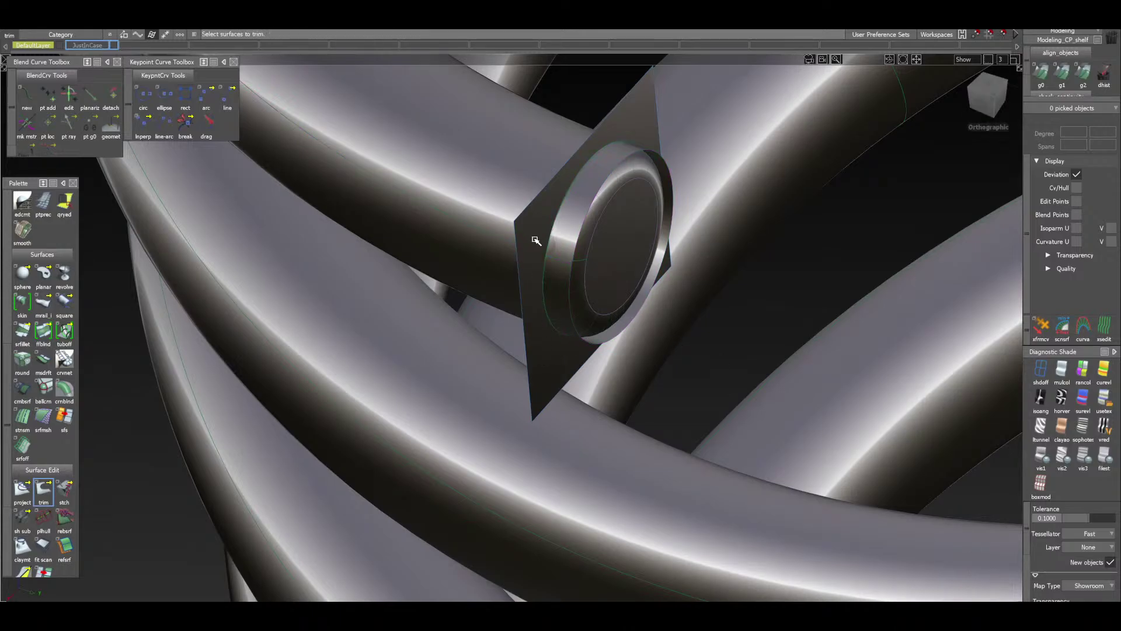
Select the tube surface and hide all unselected objects
ctrl+shift+drag(535, 239, 554, 259)
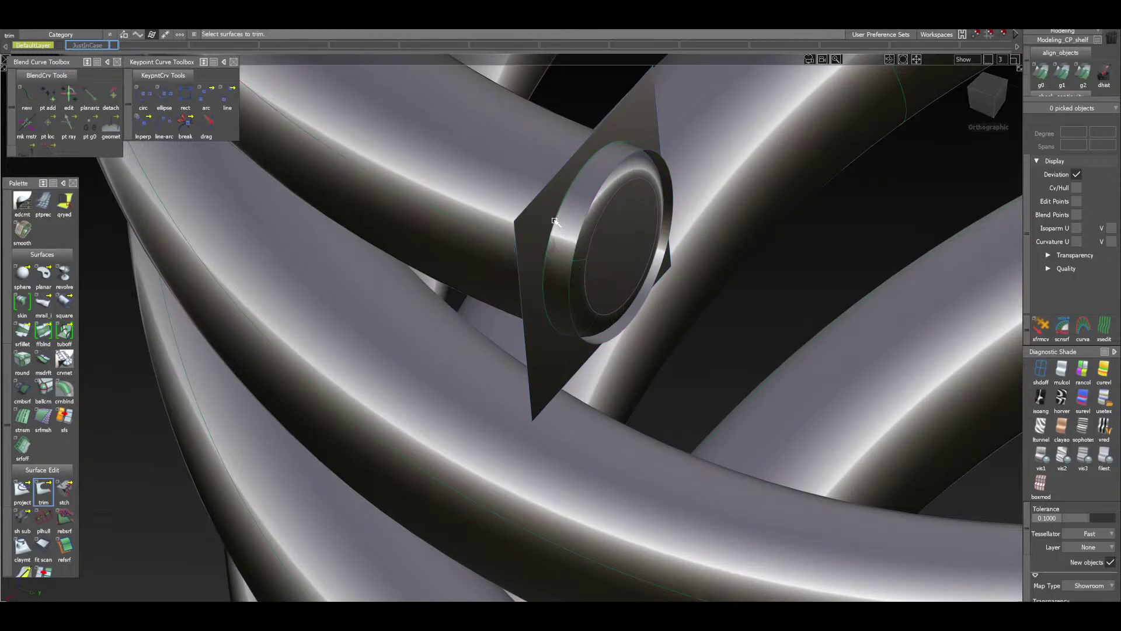
click(558, 226)
ctrl+shift+drag(572, 194, 614, 206)
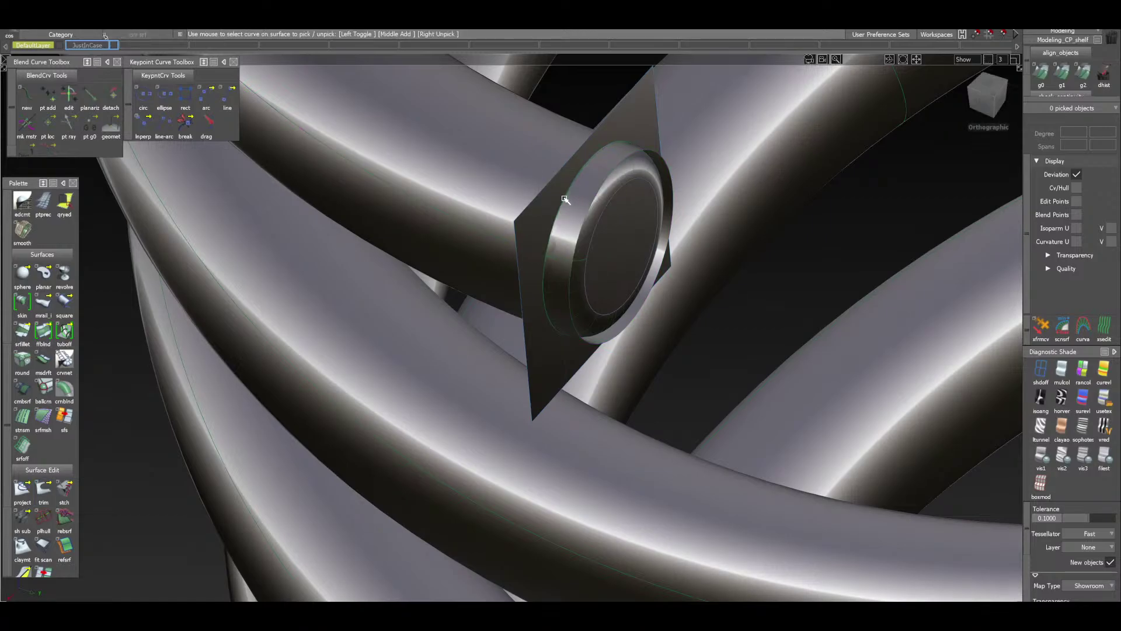
click(601, 205)
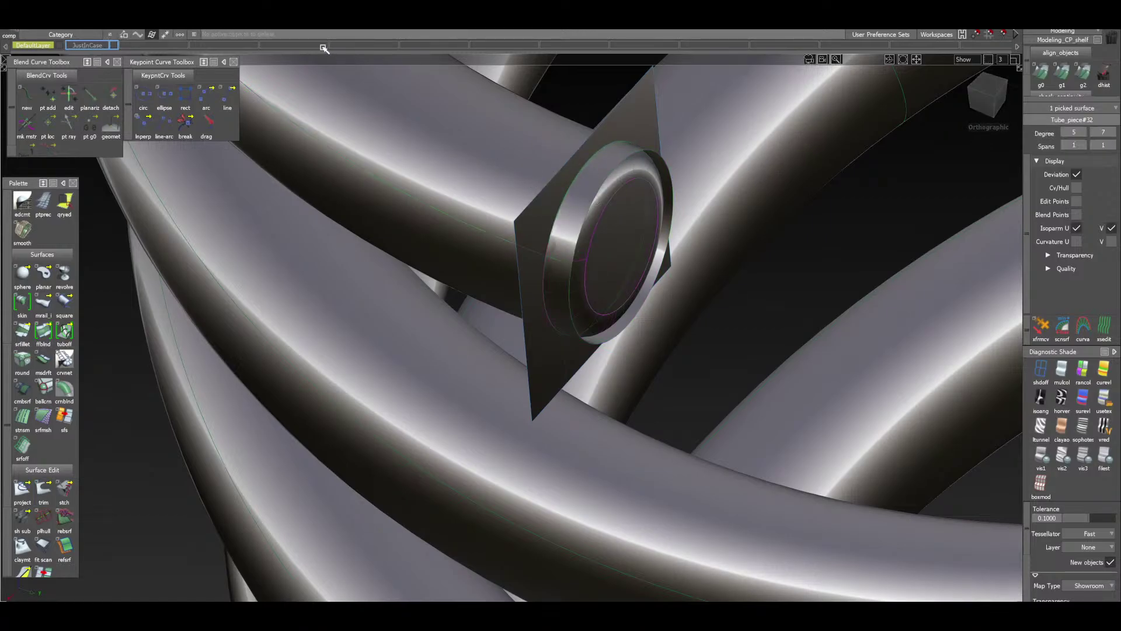
click(143, 31)
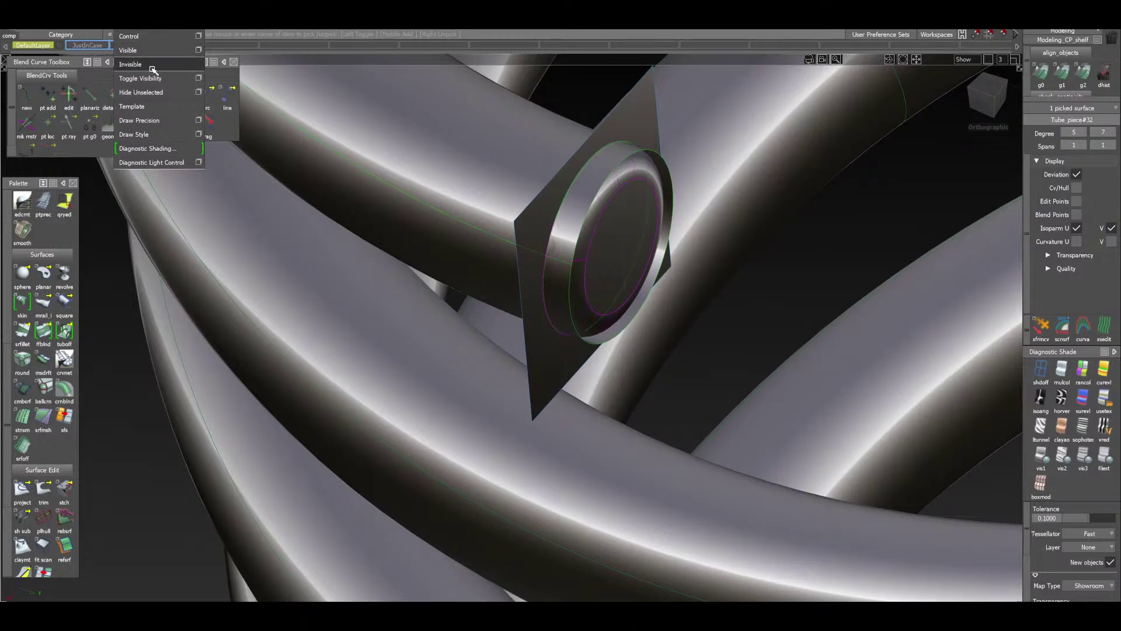
click(140, 92)
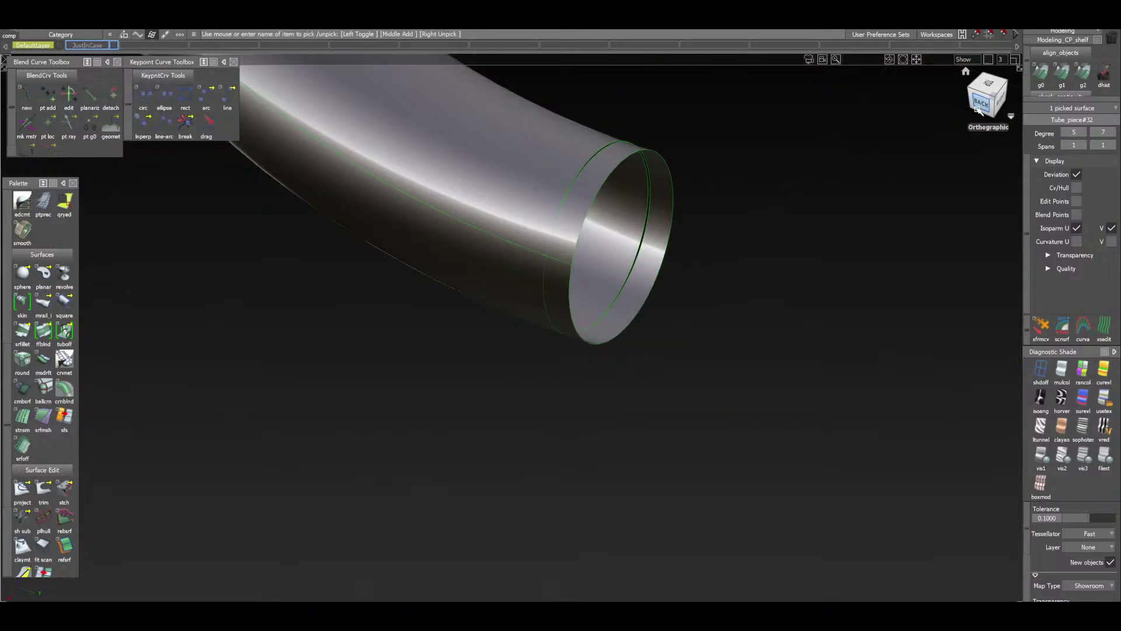
drag(993, 100, 1002, 140)
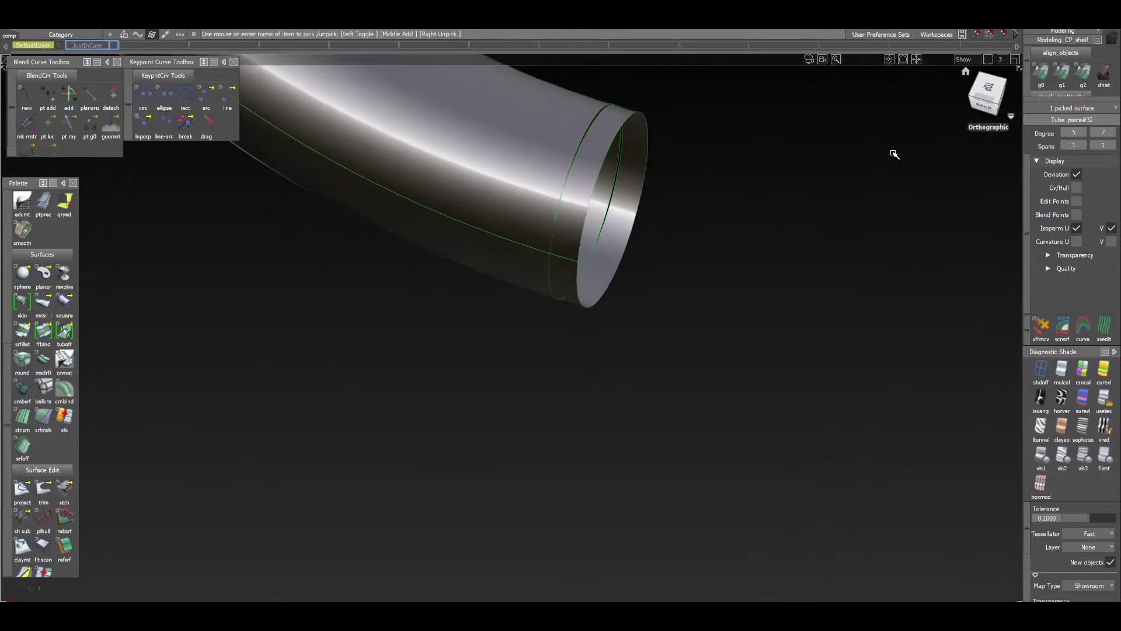
Delete the leftover curves on surface around the tube's open end
drag(44, 490, 84, 493)
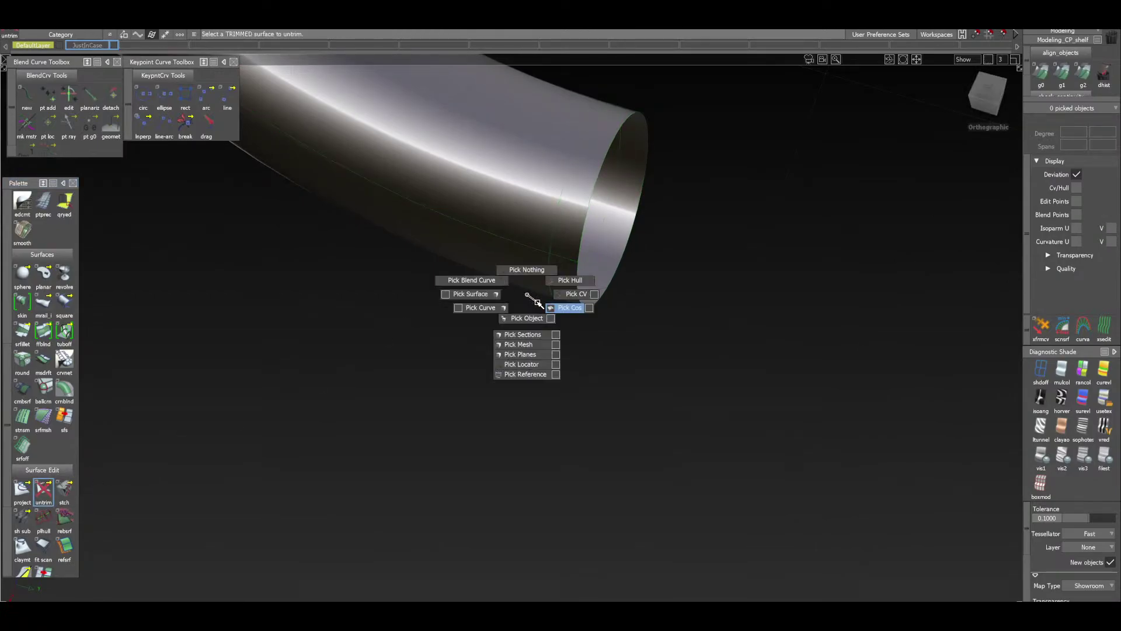
click(533, 188)
key(Delete)
key(Return)
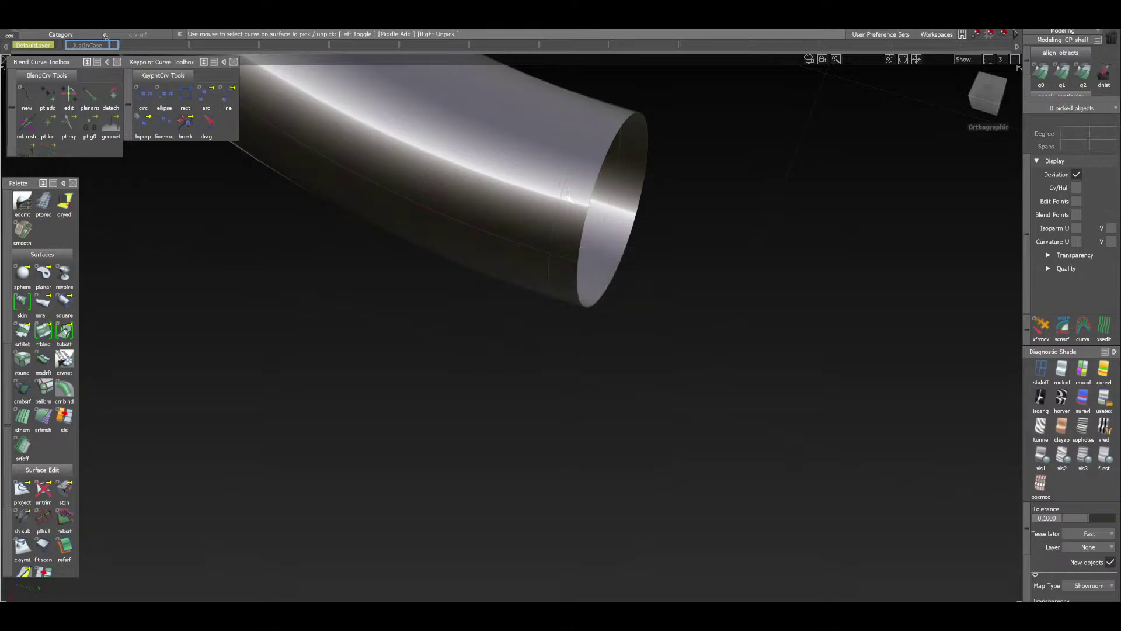
alt+shift+drag(531, 272, 547, 219)
click(564, 253)
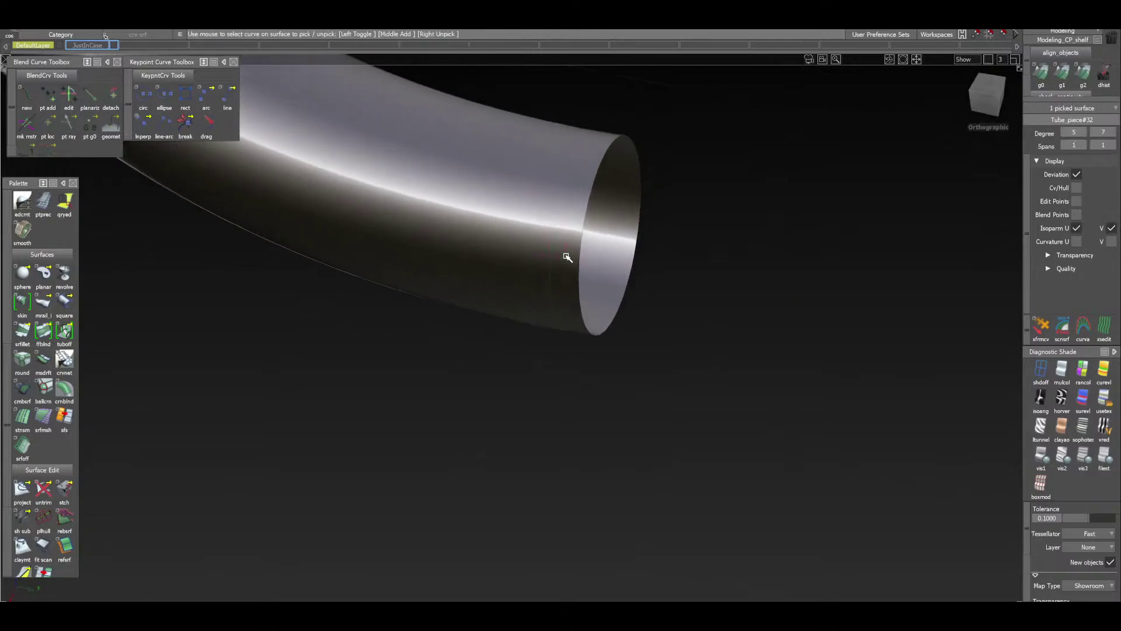
key(Delete)
key(Return)
mouse_move(554, 290)
alt+shift+mouse_down()
mouse_move(545, 186)
mouse_move(551, 280)
alt+shift+mouse_up()
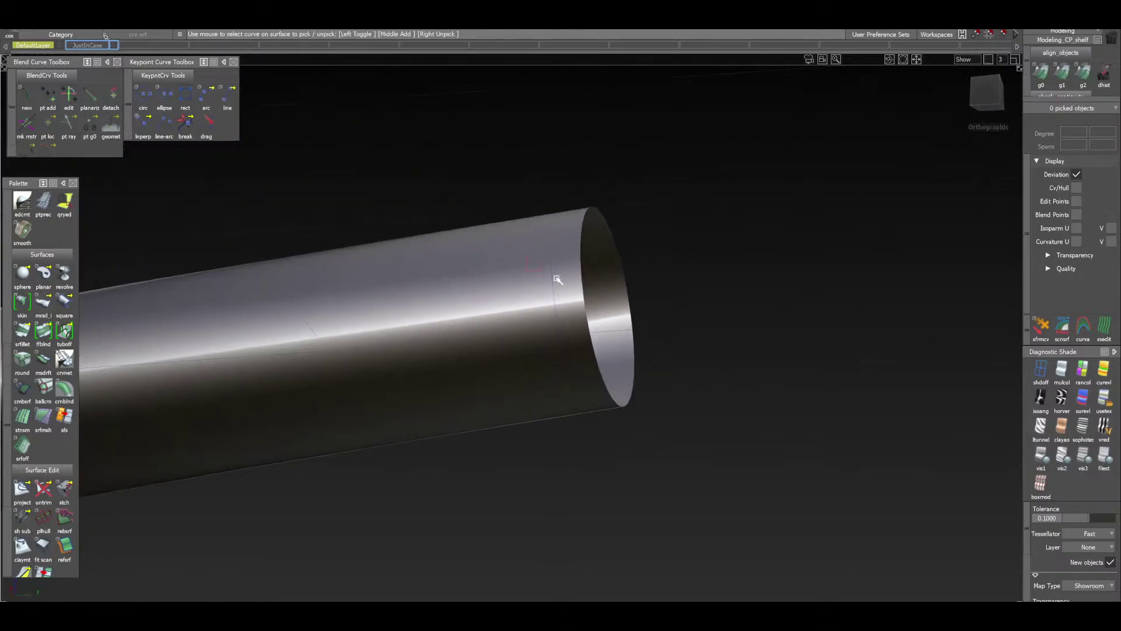
click(564, 286)
key(Delete)
key(Return)
alt+shift+drag(557, 348, 234, 128)
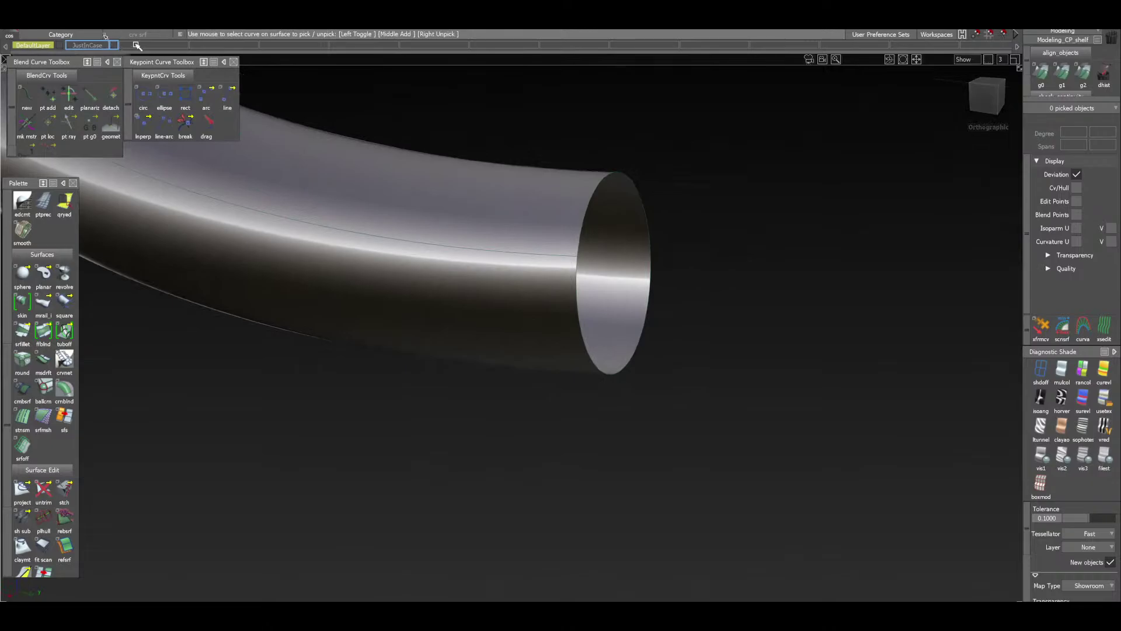
Show all hidden objects, intersect the tube surface with the enlarged flat surface, and clear the selection
click(138, 25)
click(143, 64)
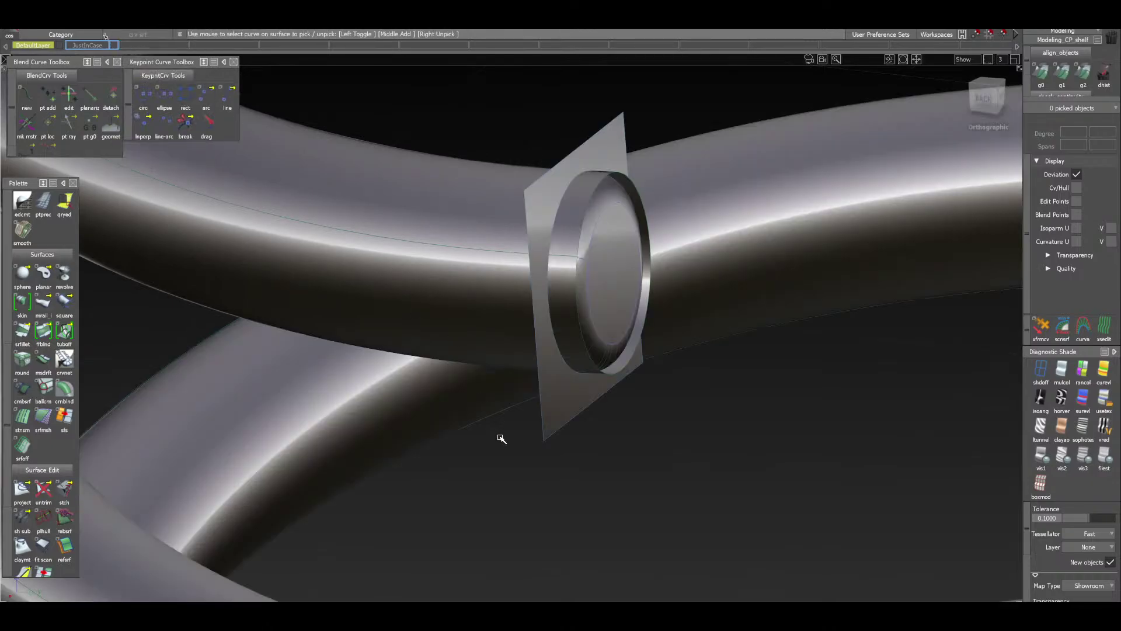
drag(22, 492, 63, 495)
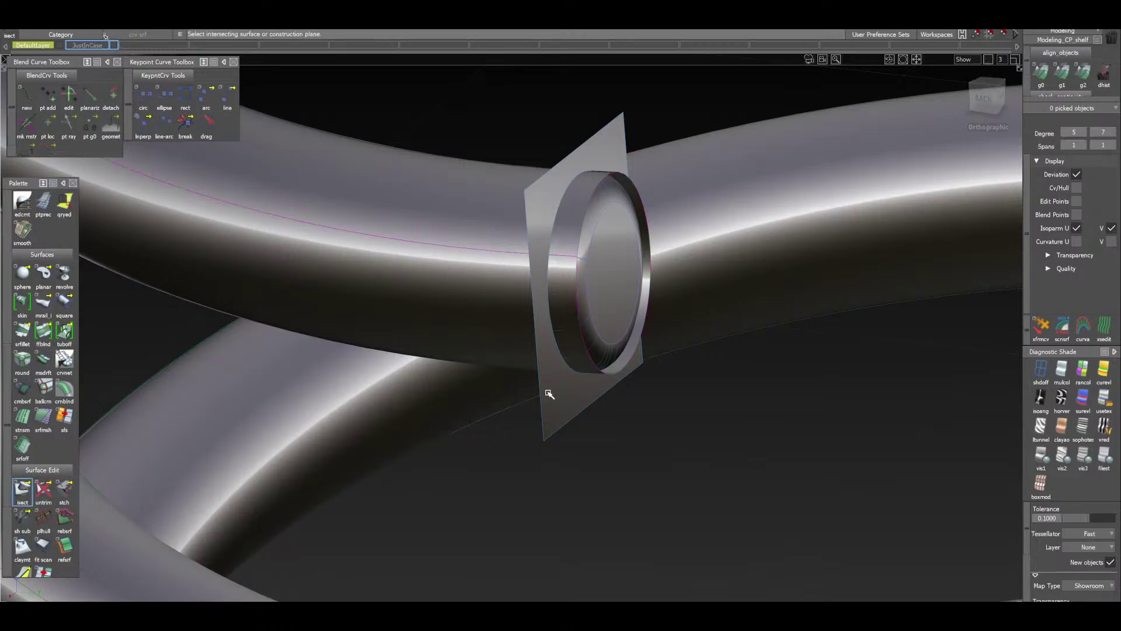
click(412, 500)
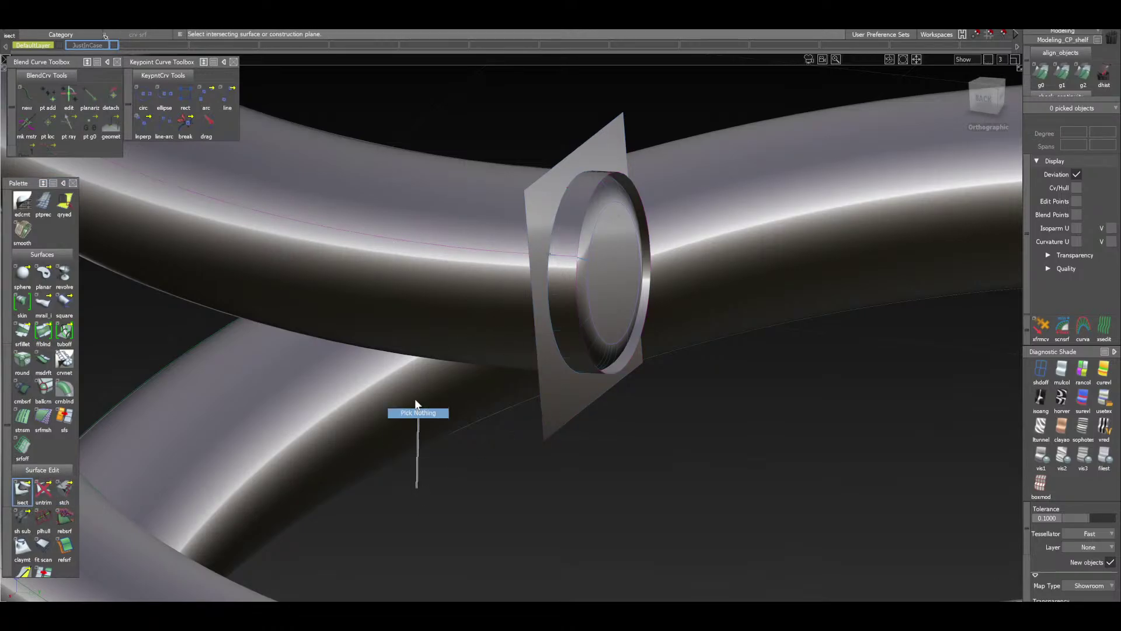
Trim the tube surface at its intersection with the flat surface, keeping the long spiral side
drag(43, 492, 65, 492)
click(515, 324)
click(506, 320)
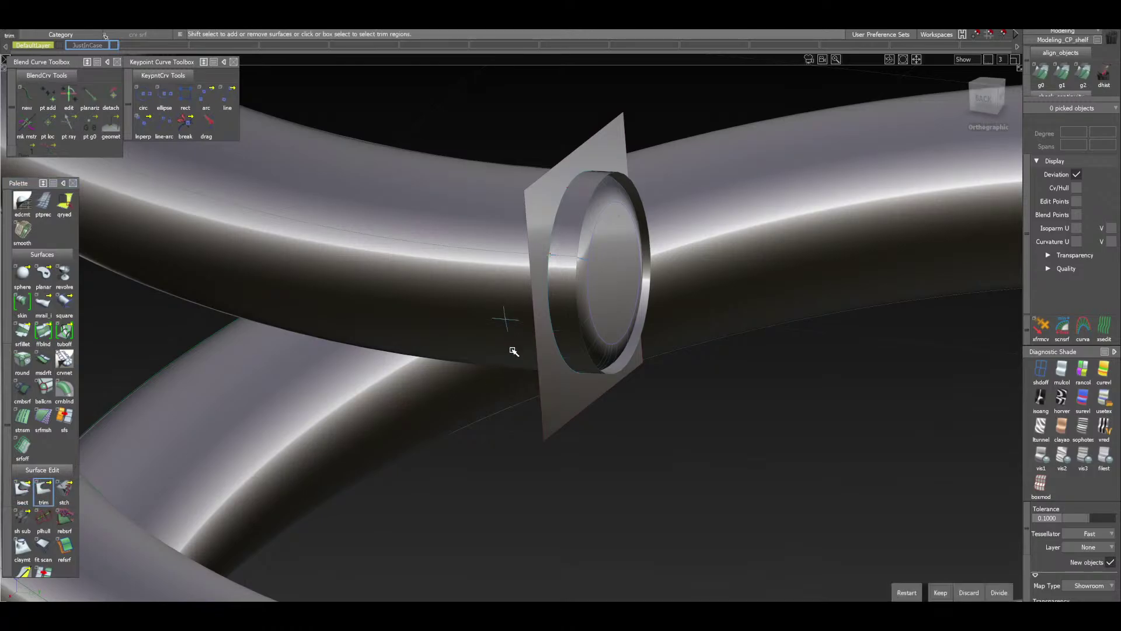
key(space)
click(486, 416)
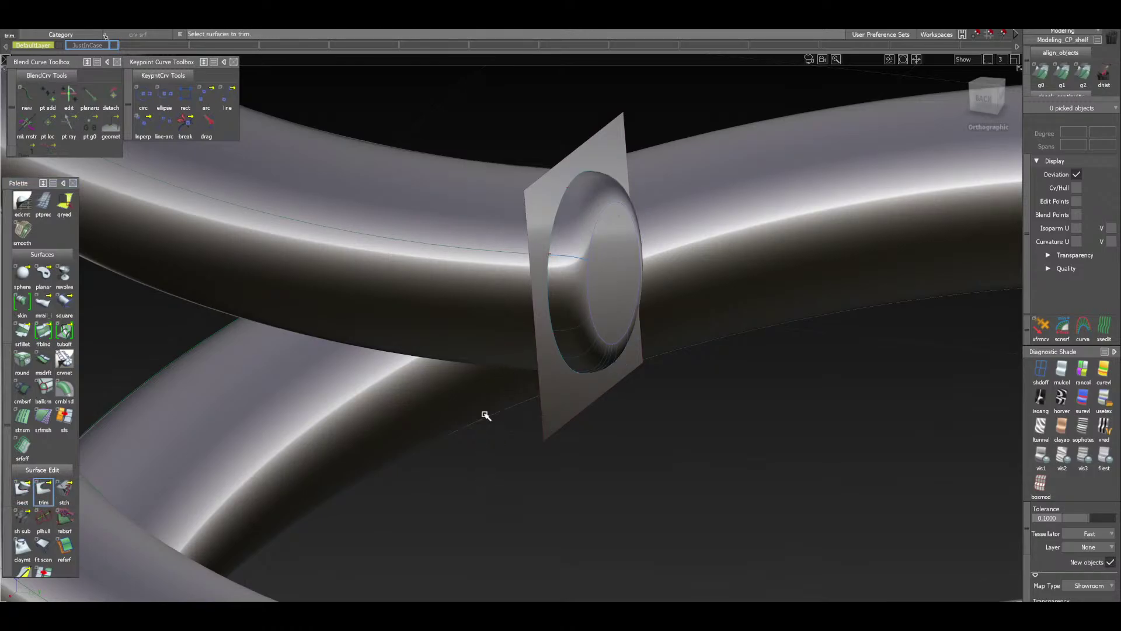
Turn off shading on the flat trimming surface and clear the selection to view the tube's filleted end
ctrl+shift+drag(628, 463, 595, 445)
click(550, 414)
click(1041, 369)
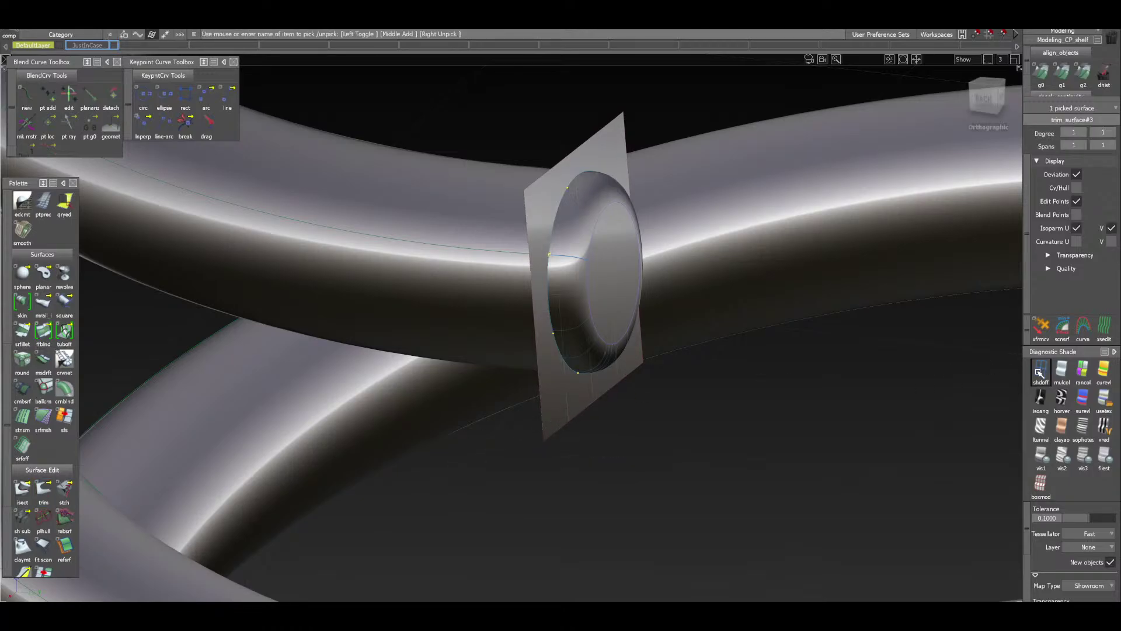
mouse_move(677, 504)
ctrl+shift+mouse_down()
mouse_move(699, 403)
mouse_move(598, 395)
mouse_move(449, 346)
ctrl+shift+mouse_up()
mouse_move(466, 409)
alt+shift+mouse_down()
mouse_move(401, 378)
mouse_move(518, 406)
mouse_move(633, 391)
mouse_move(624, 418)
mouse_move(601, 305)
alt+shift+mouse_up()
mouse_move(600, 306)
alt+shift+right_down()
mouse_move(603, 356)
mouse_move(616, 309)
mouse_move(608, 333)
alt+shift+right_up()
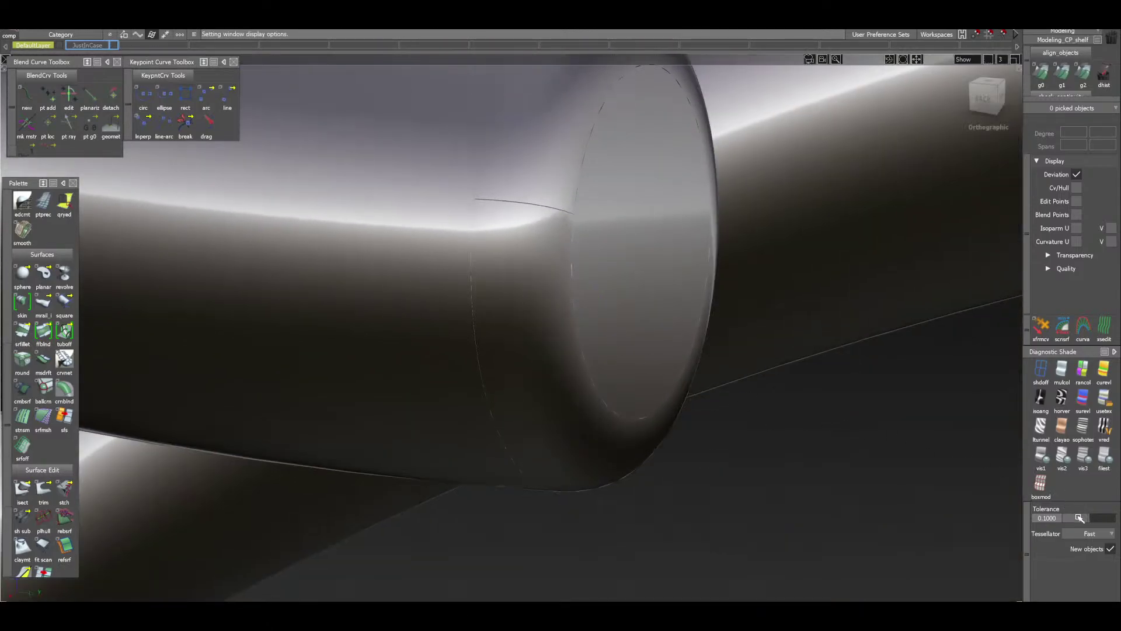
Set the diagnostic shade tolerance to 0.0831 and reapply the user texture shade to the whole model
drag(1079, 518, 685, 423)
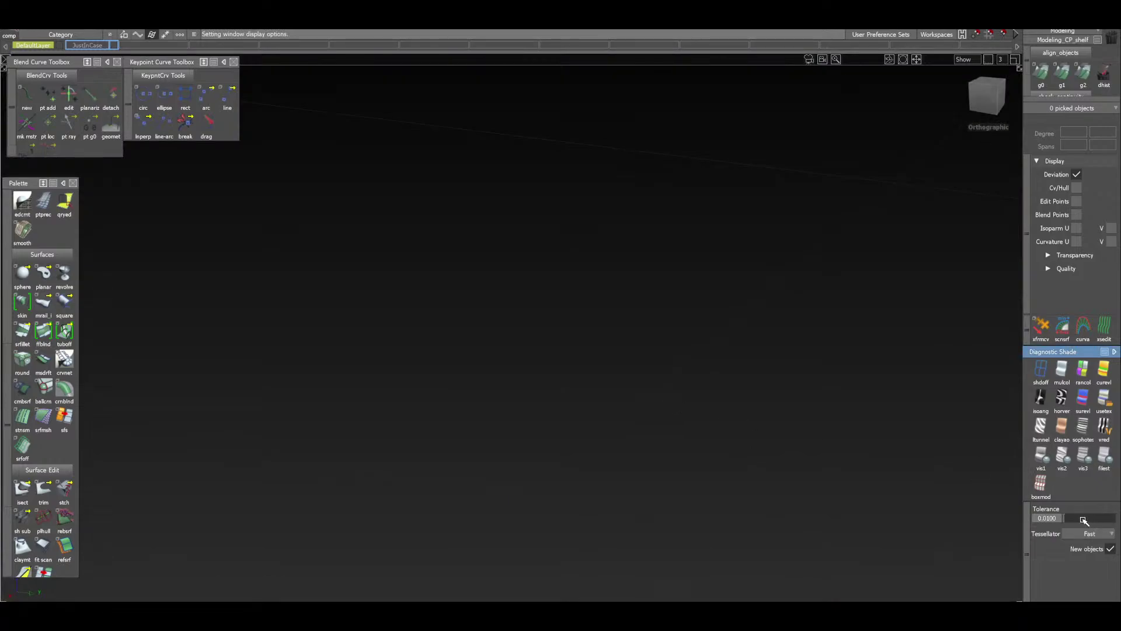
drag(1083, 520, 1089, 520)
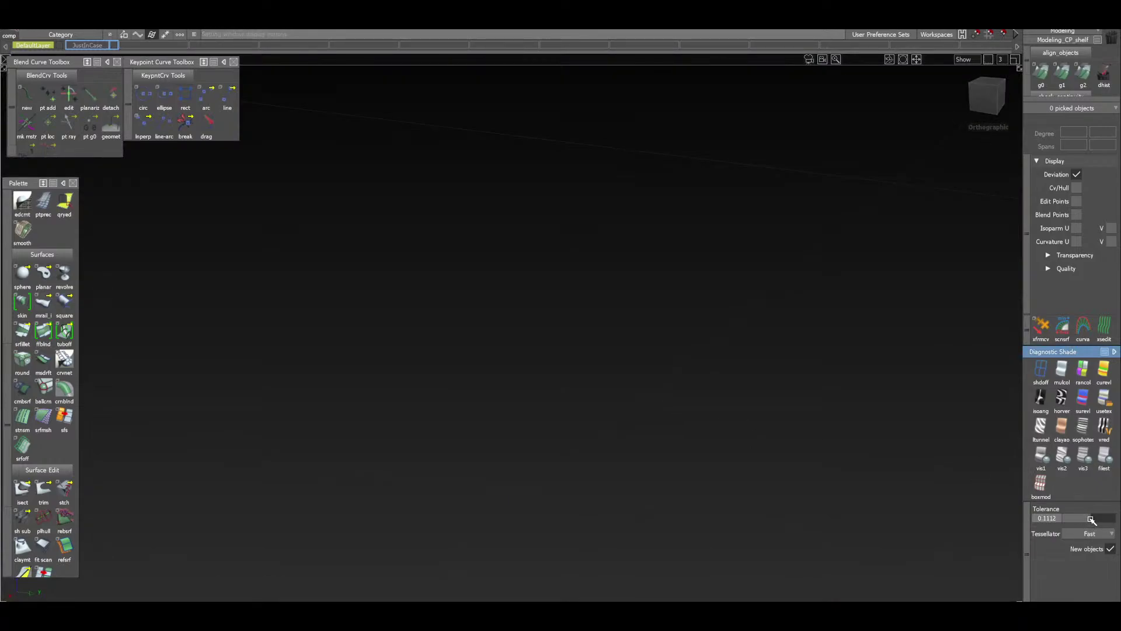
alt+shift+right_drag(736, 293, 749, 432)
alt+shift+right_drag(714, 308, 706, 432)
alt+shift+drag(707, 432, 698, 387)
click(1105, 400)
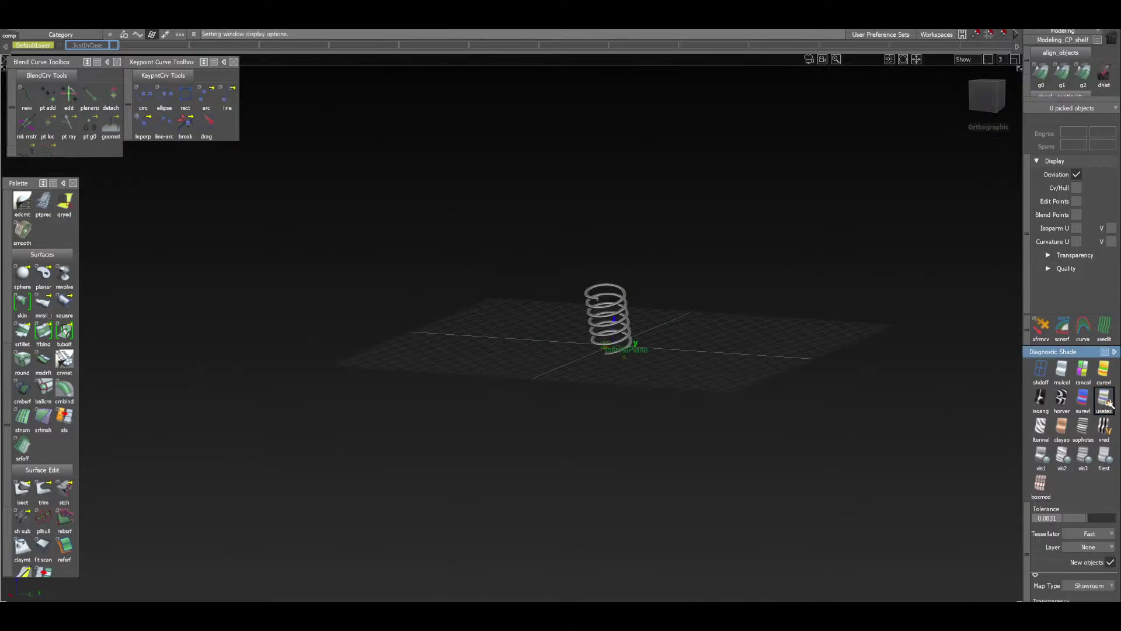
alt+shift+right_drag(694, 328, 674, 211)
alt+shift+drag(674, 211, 621, 272)
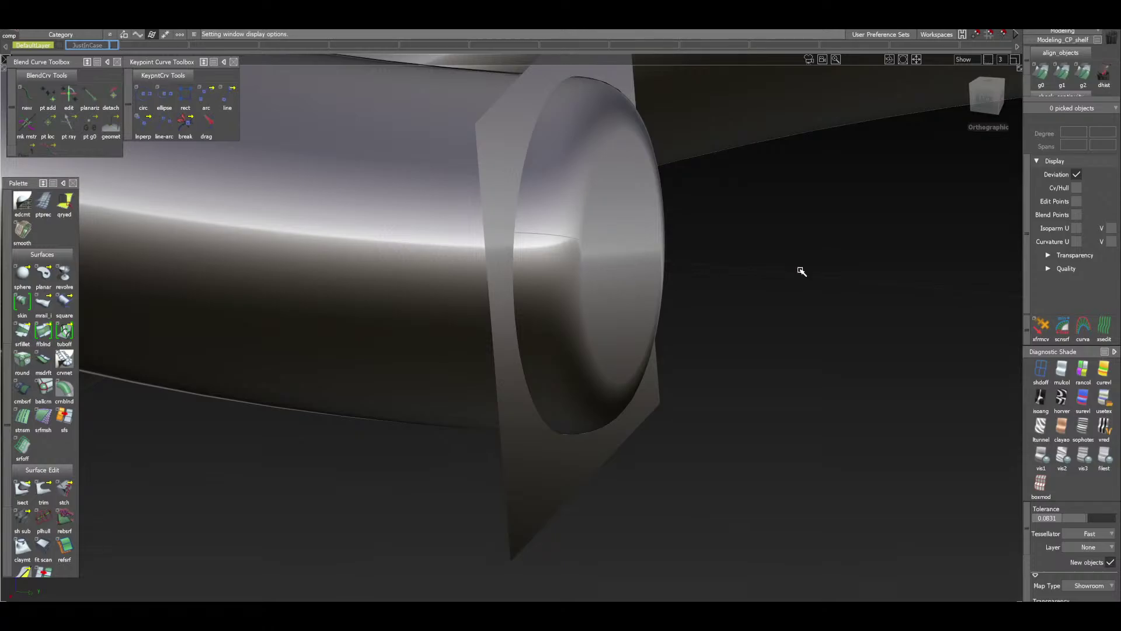
Switch the model to plain shading and select the fillet surface around the tube's end cap
drag(1014, 105, 940, 96)
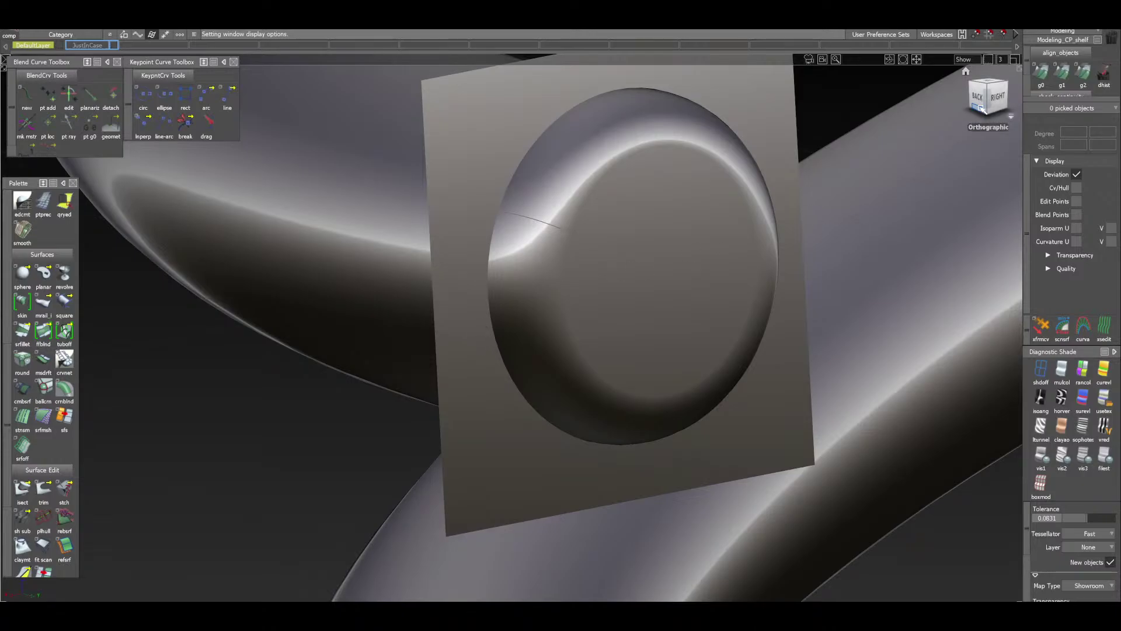
drag(981, 108, 993, 122)
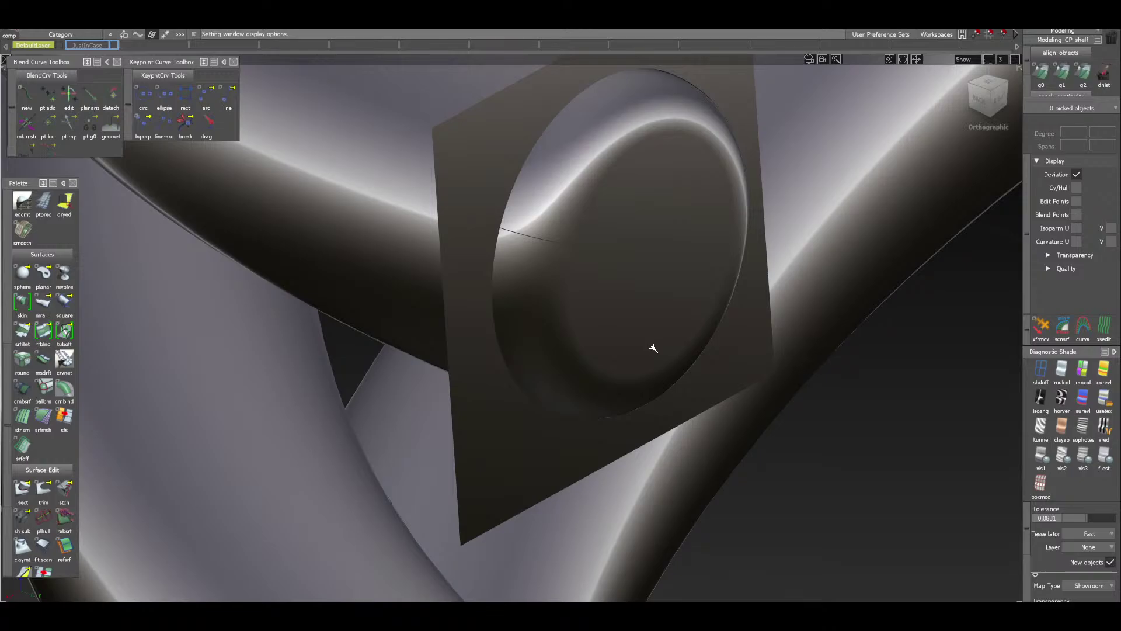
ctrl+shift+right_drag(652, 347, 702, 330)
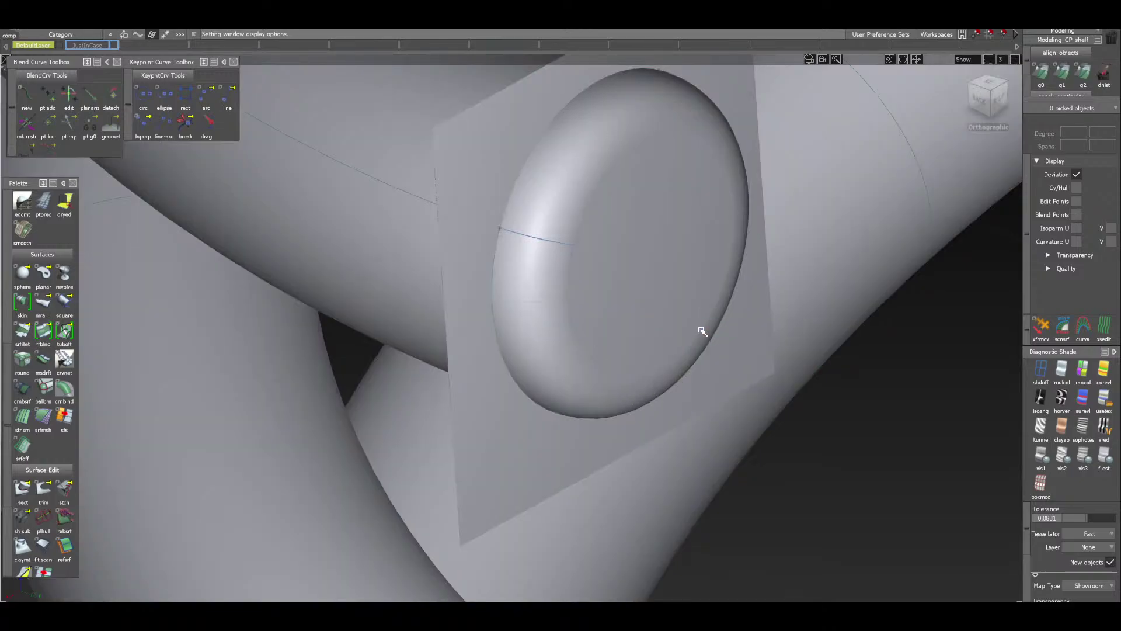
ctrl+shift+drag(643, 323, 634, 267)
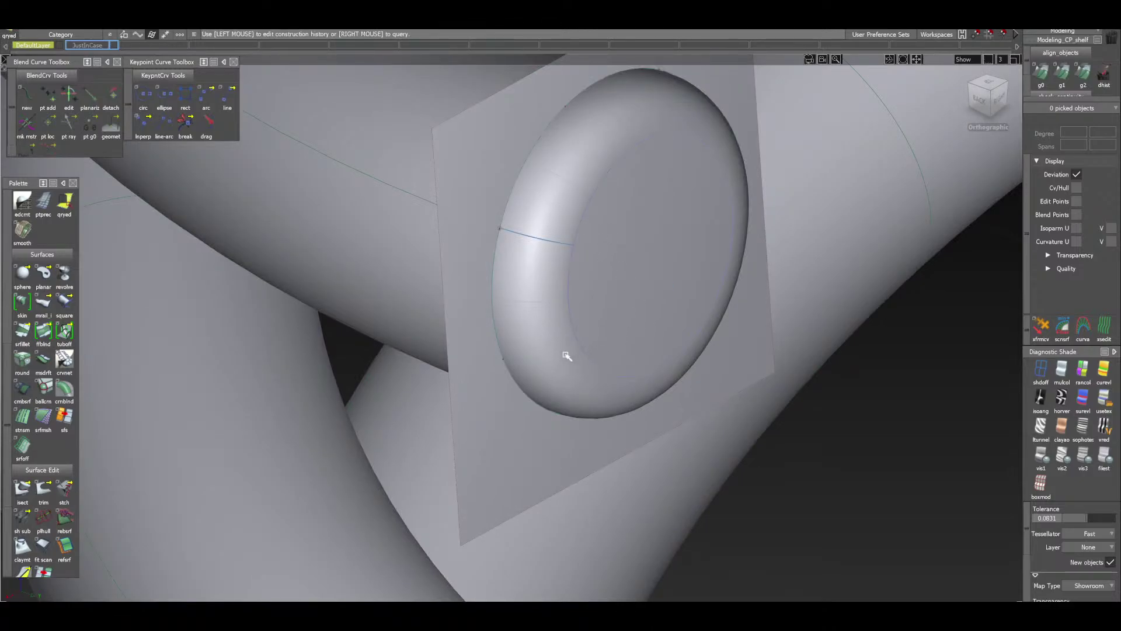
mouse_move(567, 356)
alt+shift+mouse_down()
mouse_move(538, 375)
mouse_move(638, 375)
alt+shift+mouse_up()
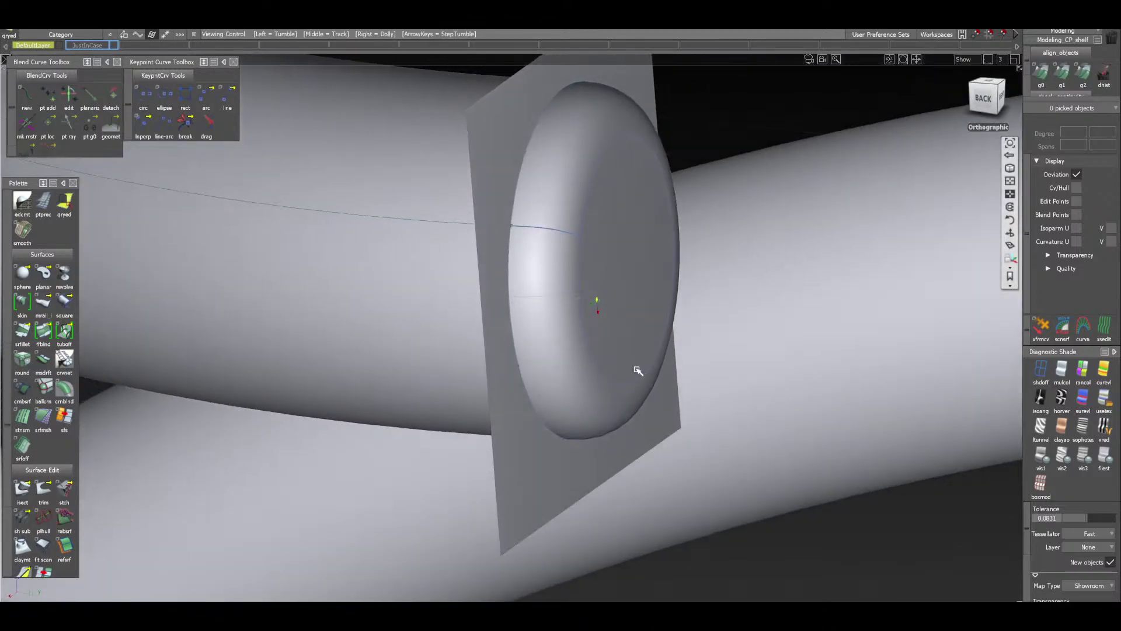
ctrl+shift+drag(552, 317, 502, 313)
click(549, 331)
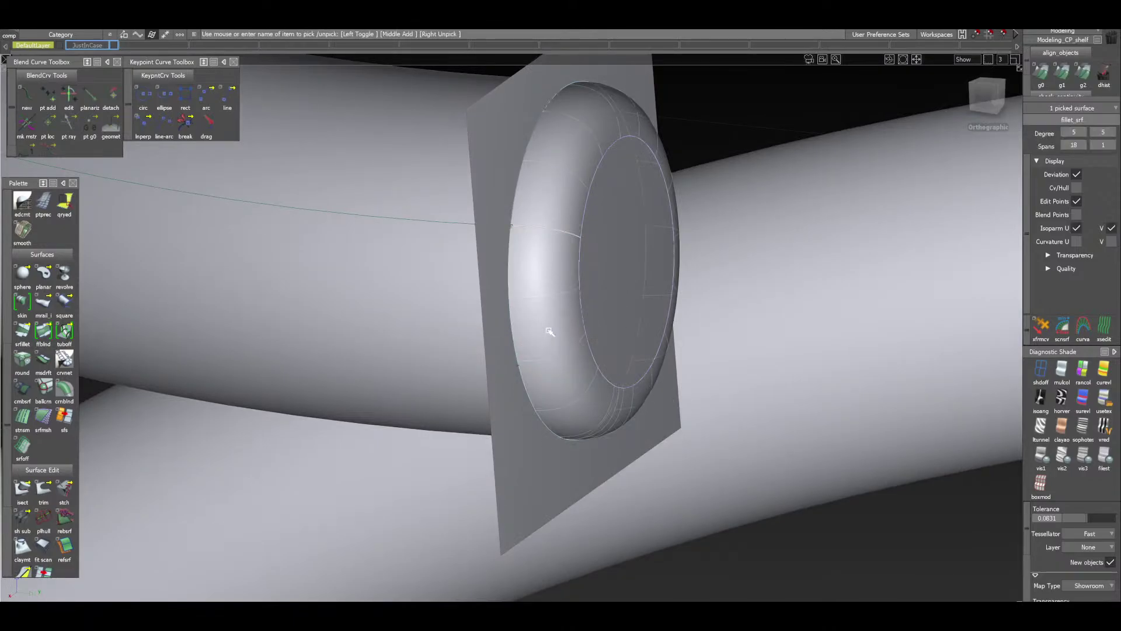
alt+shift+drag(882, 268, 713, 254)
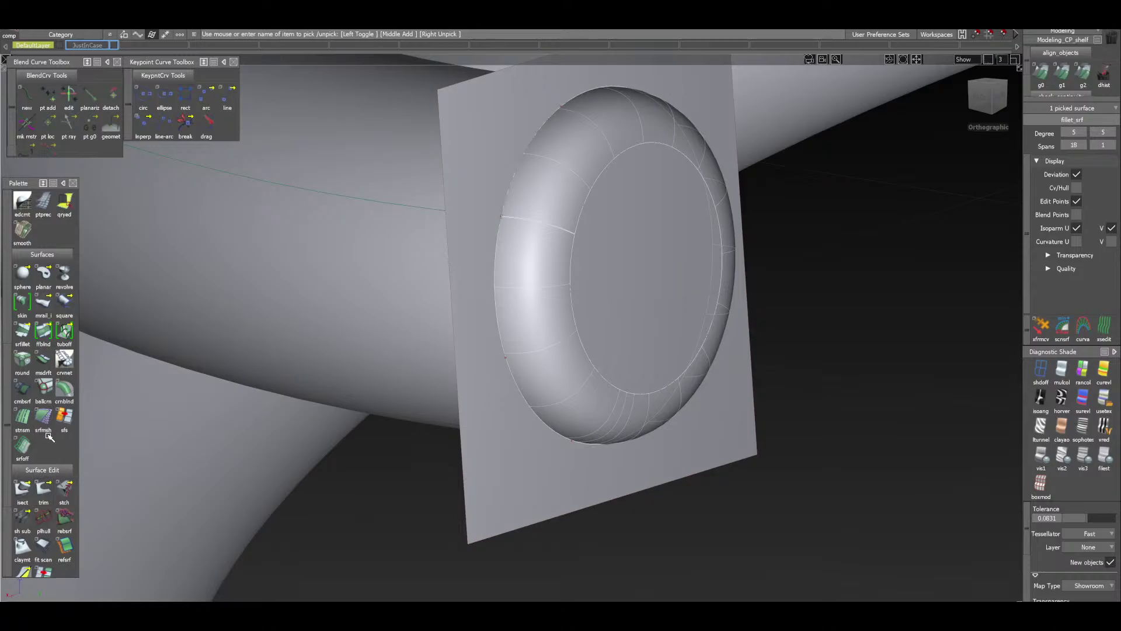
Start Surface Fillet without keeping the picked fillet, set its Trim Type to Off, and close the fillet controls
click(22, 334)
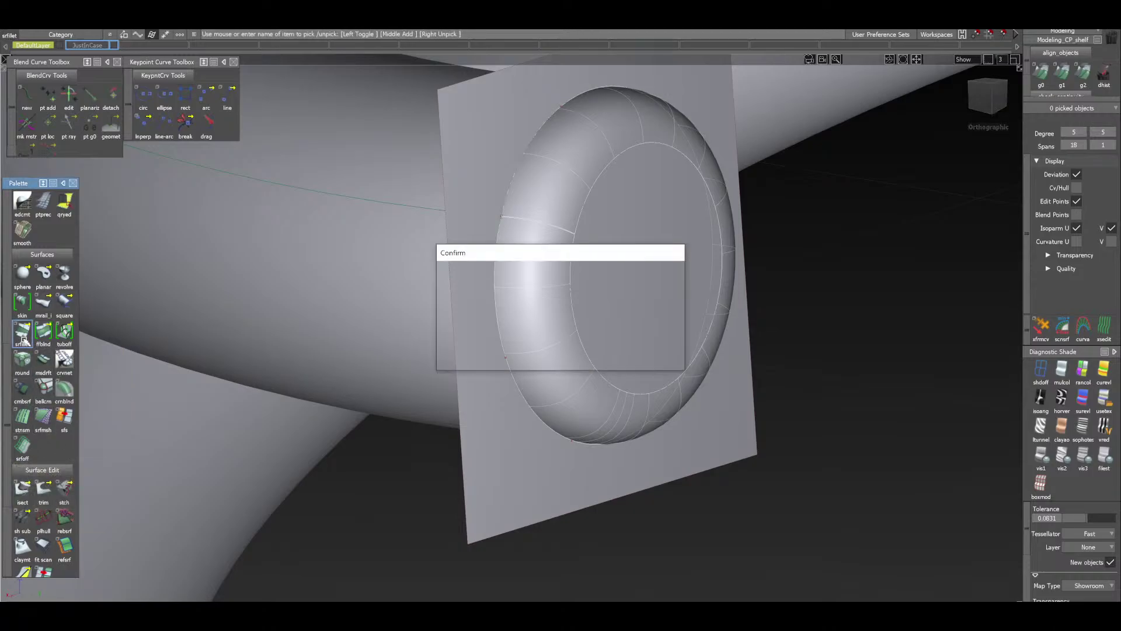
click(630, 348)
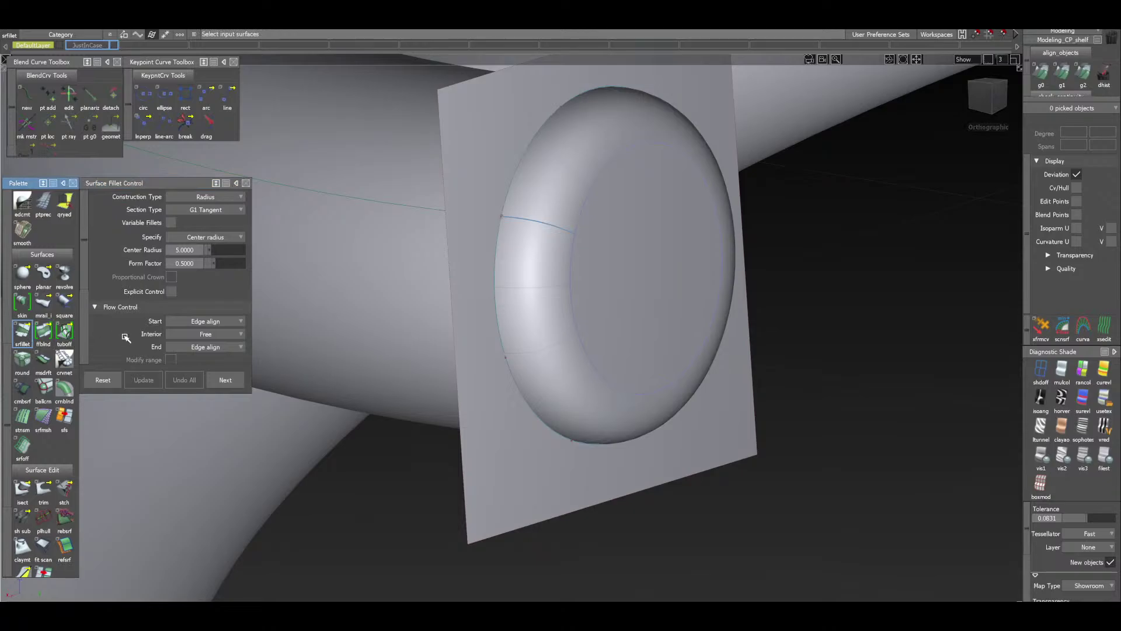
scroll(128, 309, down, 2)
scroll(129, 308, down, 7)
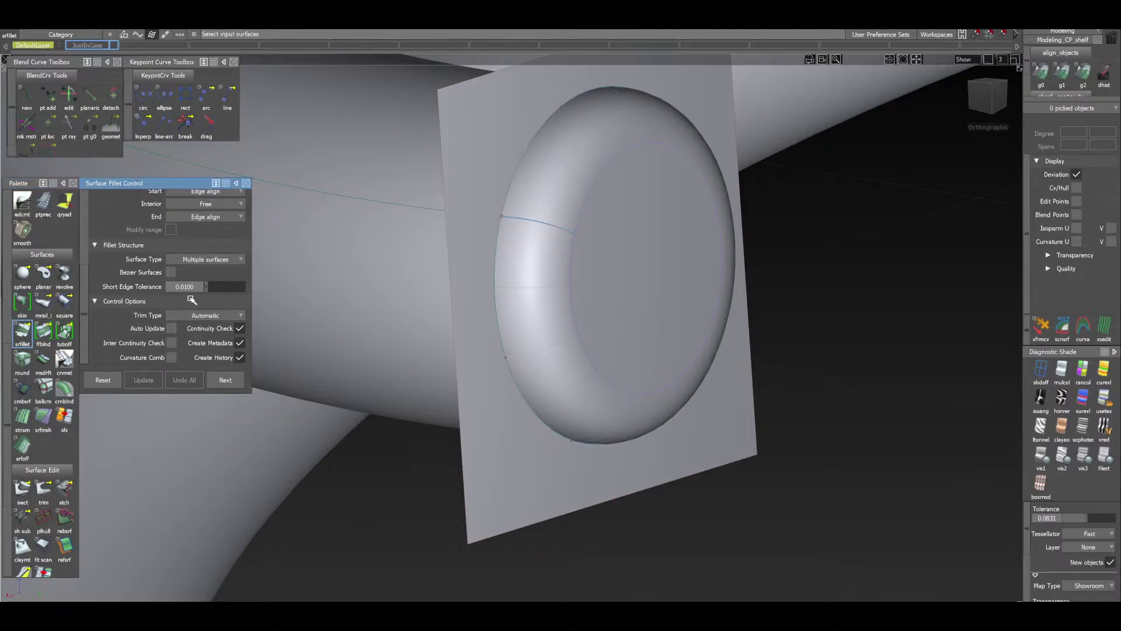
click(210, 316)
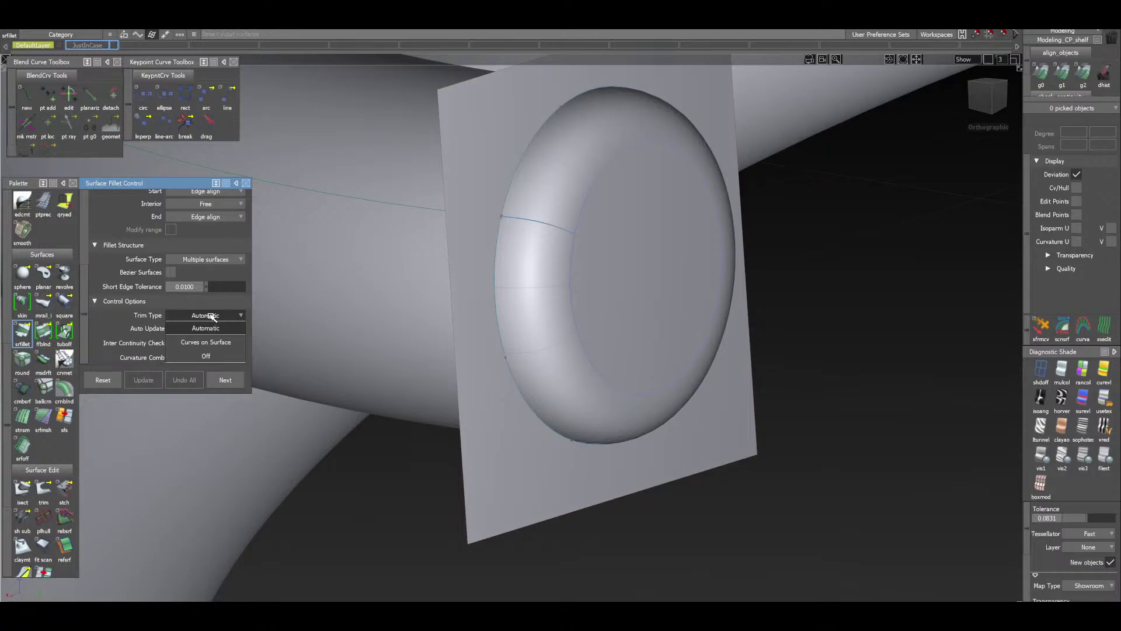
click(88, 313)
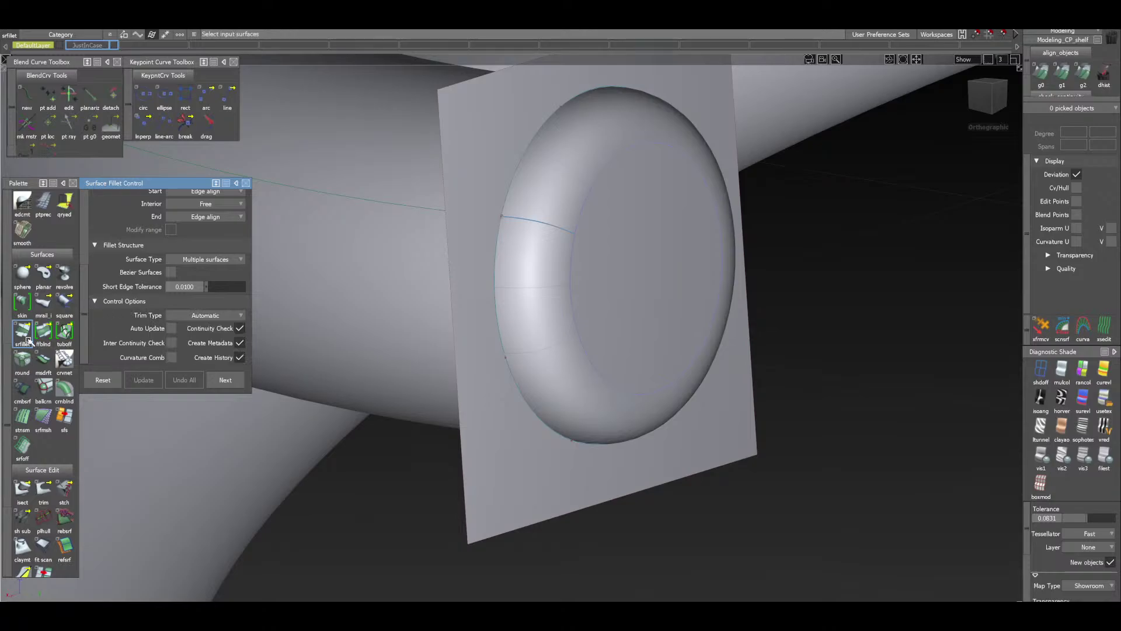
click(210, 316)
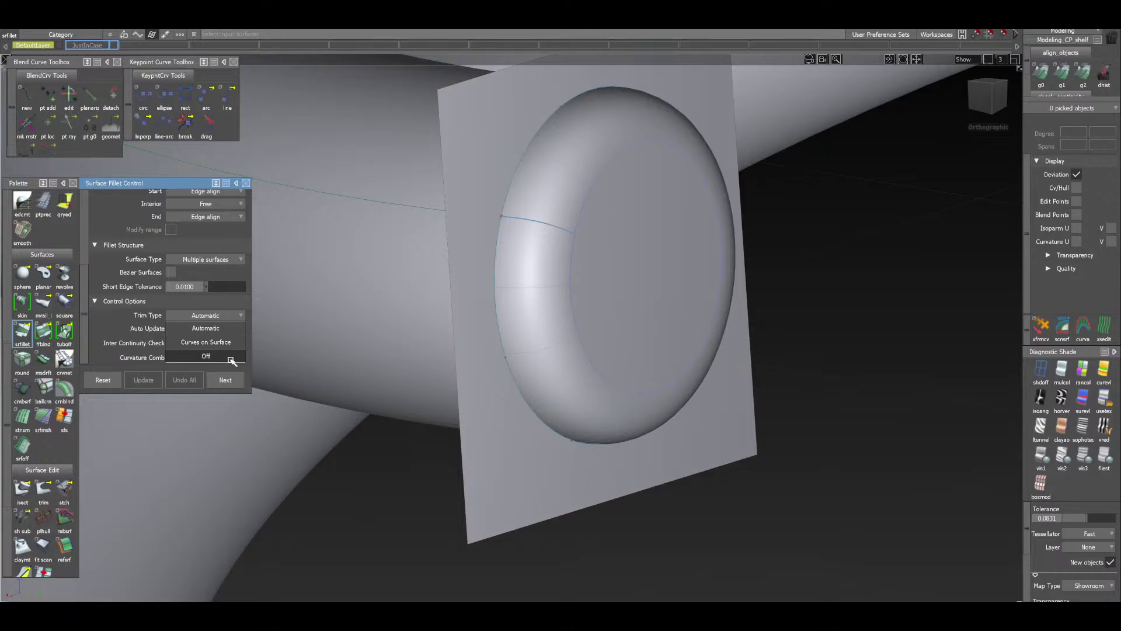
click(231, 357)
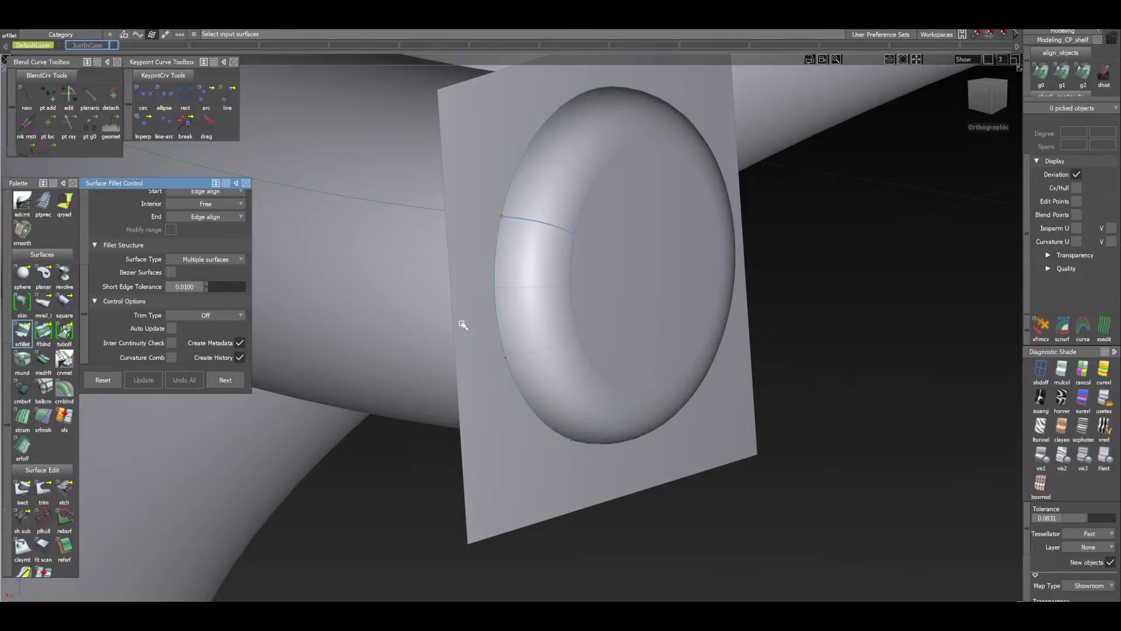
click(243, 184)
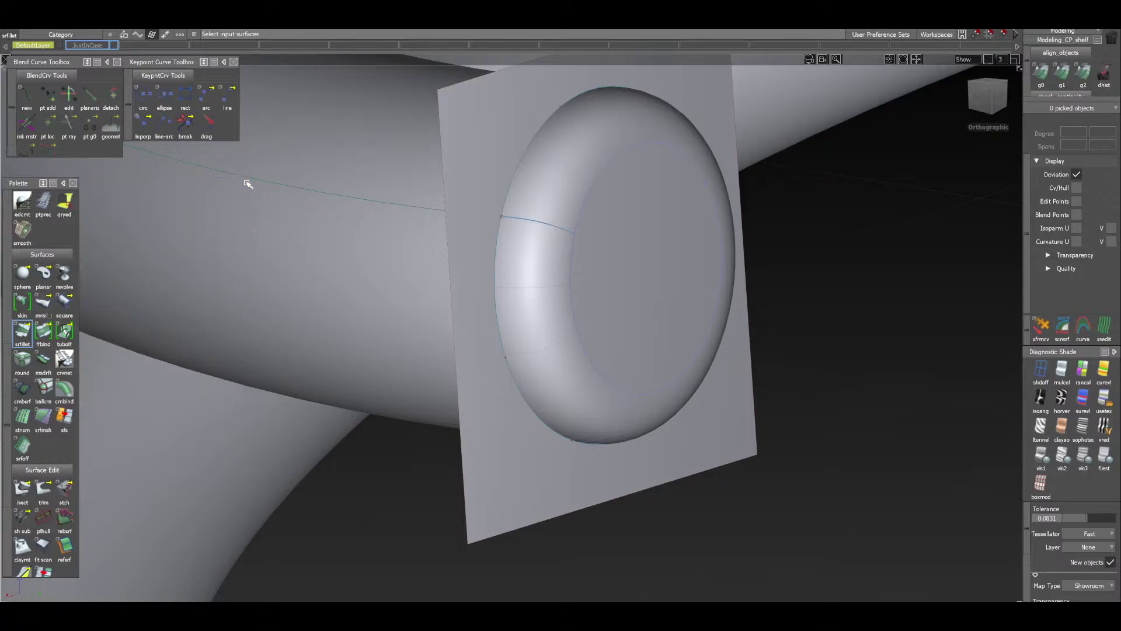
Delete the enlarged flat trimming surface around the tube's end, including its construction history
click(524, 506)
key(Delete)
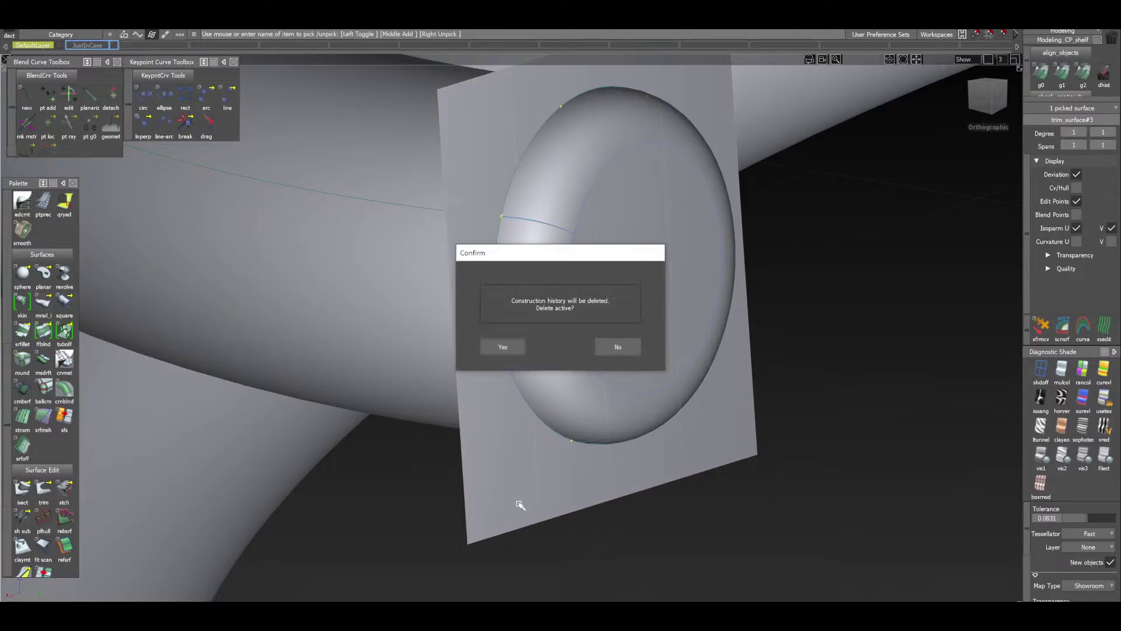
key(Return)
Apply the user texture diagnostic shade and examine the fillet's seam between the tube and the end cap up close
alt+shift+drag(536, 270, 573, 395)
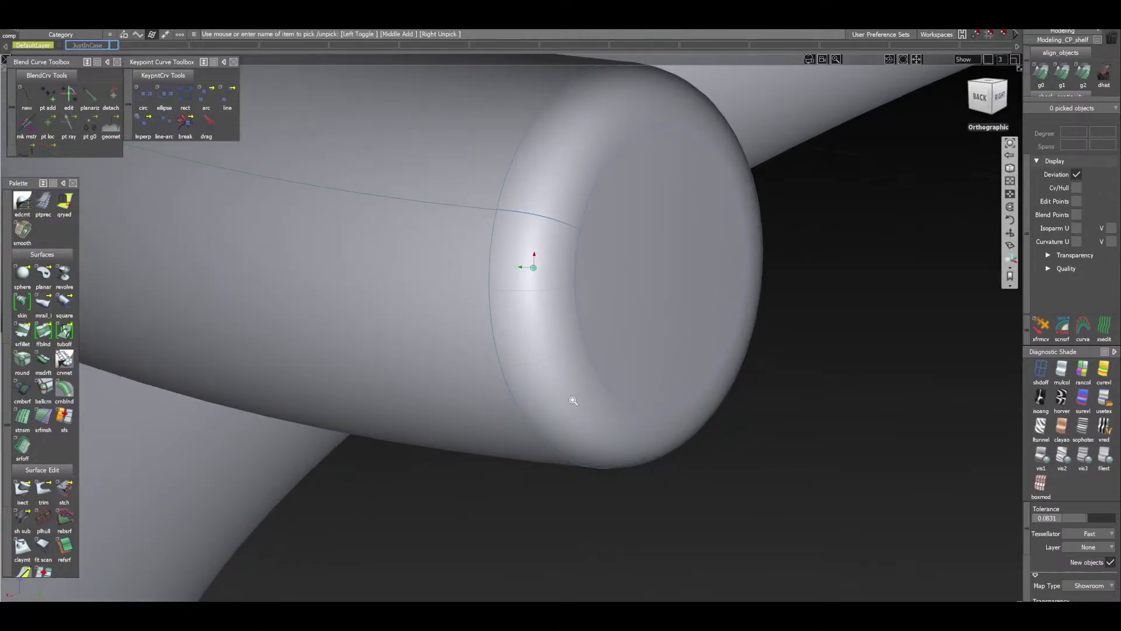
scroll(571, 308, up, 5)
alt+shift+drag(570, 308, 530, 354)
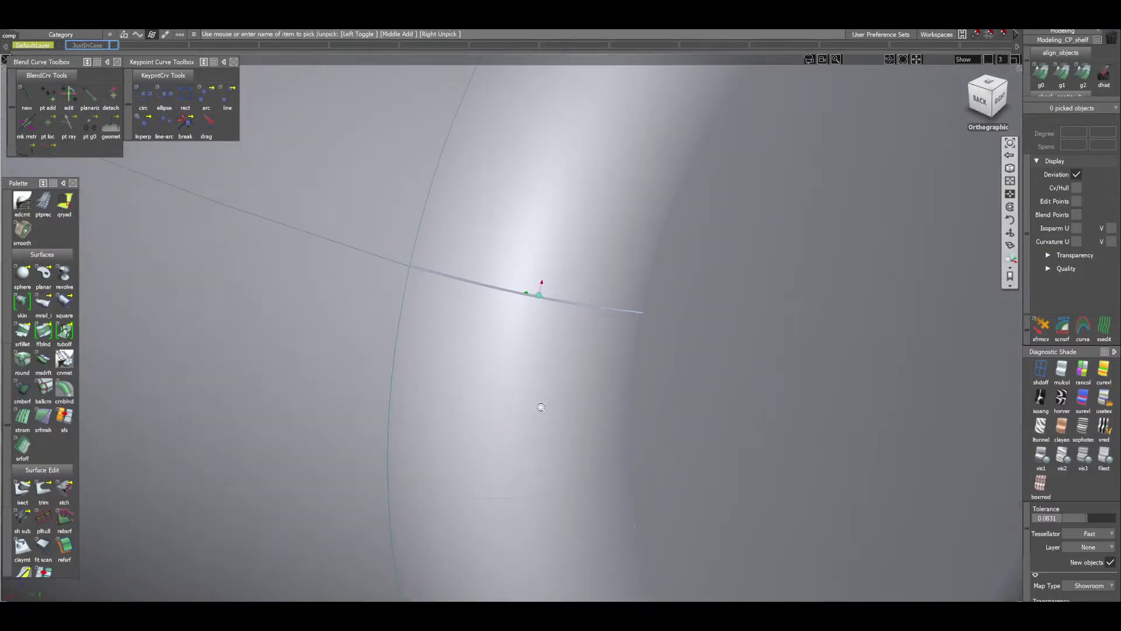
scroll(543, 374, up, 2)
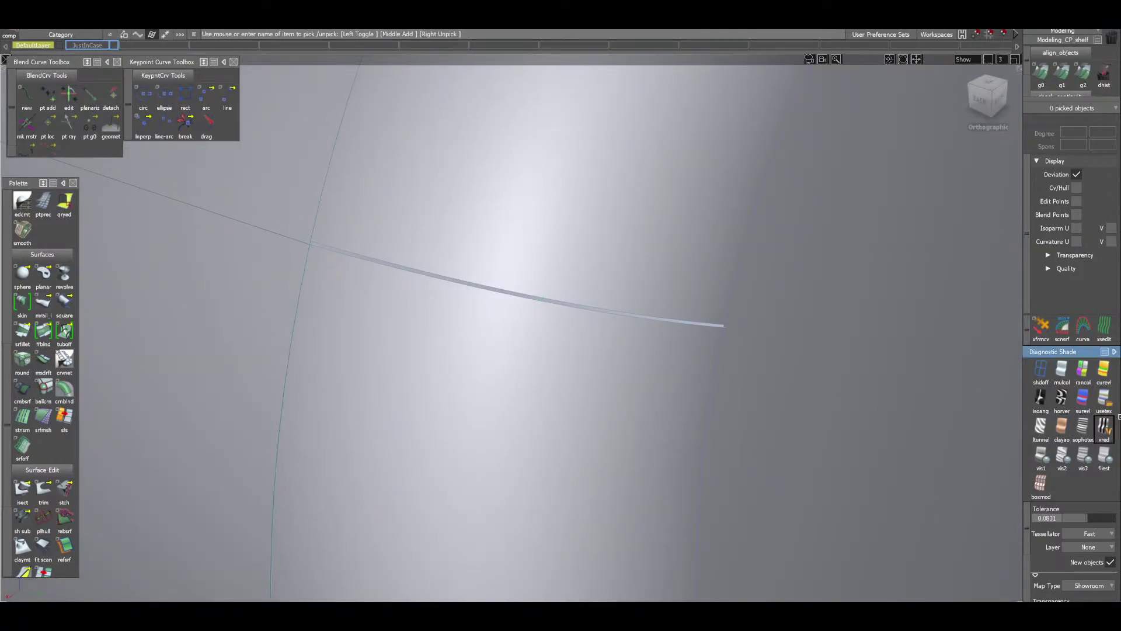
click(1105, 401)
alt+shift+drag(544, 342, 442, 410)
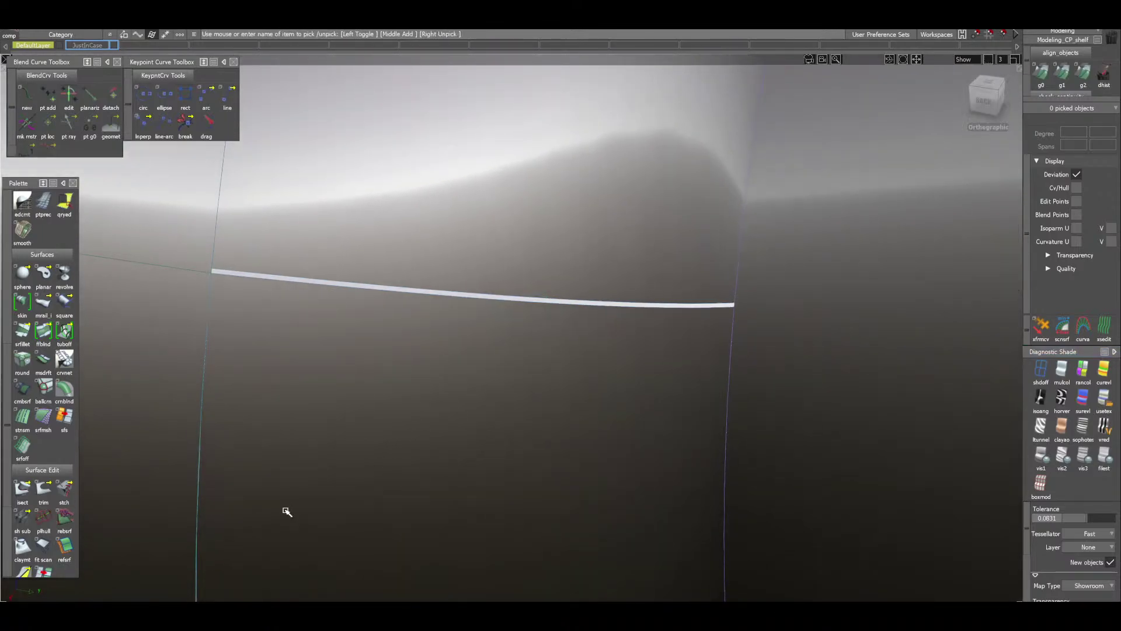
alt+shift+middle_drag(293, 381, 421, 409)
scroll(421, 409, up, 2)
alt+shift+drag(407, 375, 578, 364)
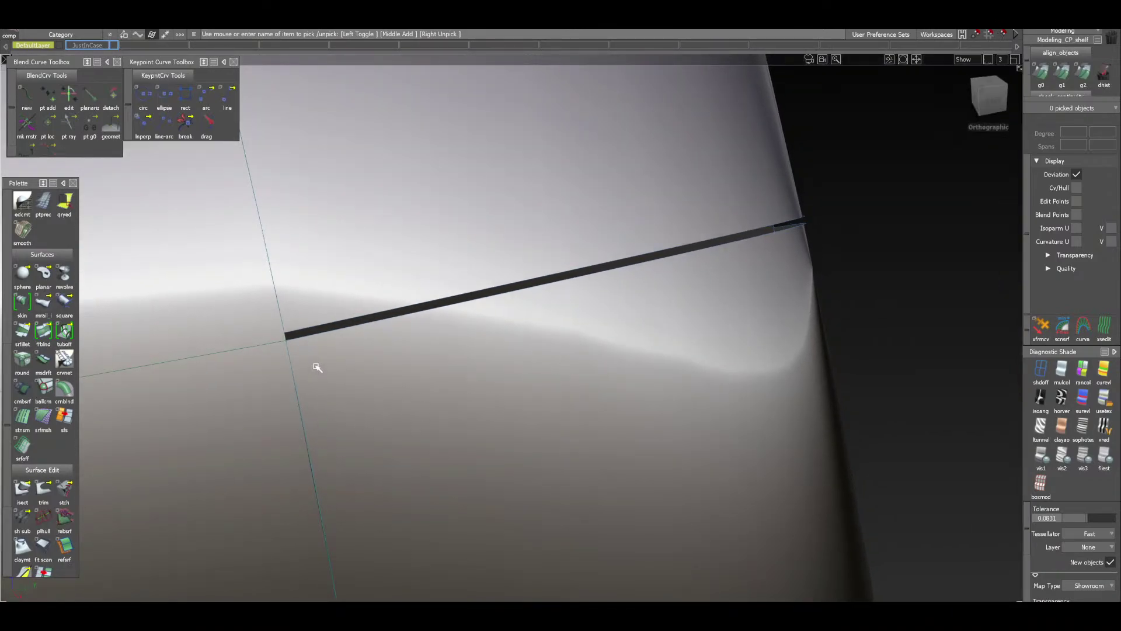
Extend the fillet surface's open seam edge by about 0.08 mm using Extrapolate with Merge off, creating a separate strip over the gap
scroll(23, 367, up, 2)
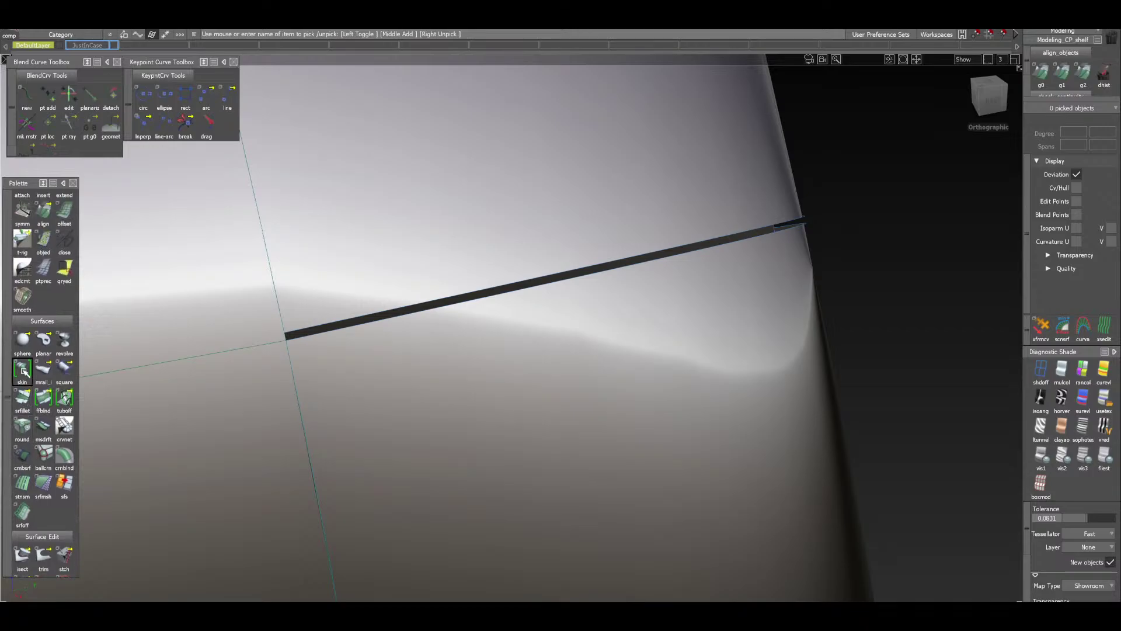
scroll(24, 371, up, 3)
double_click(74, 286)
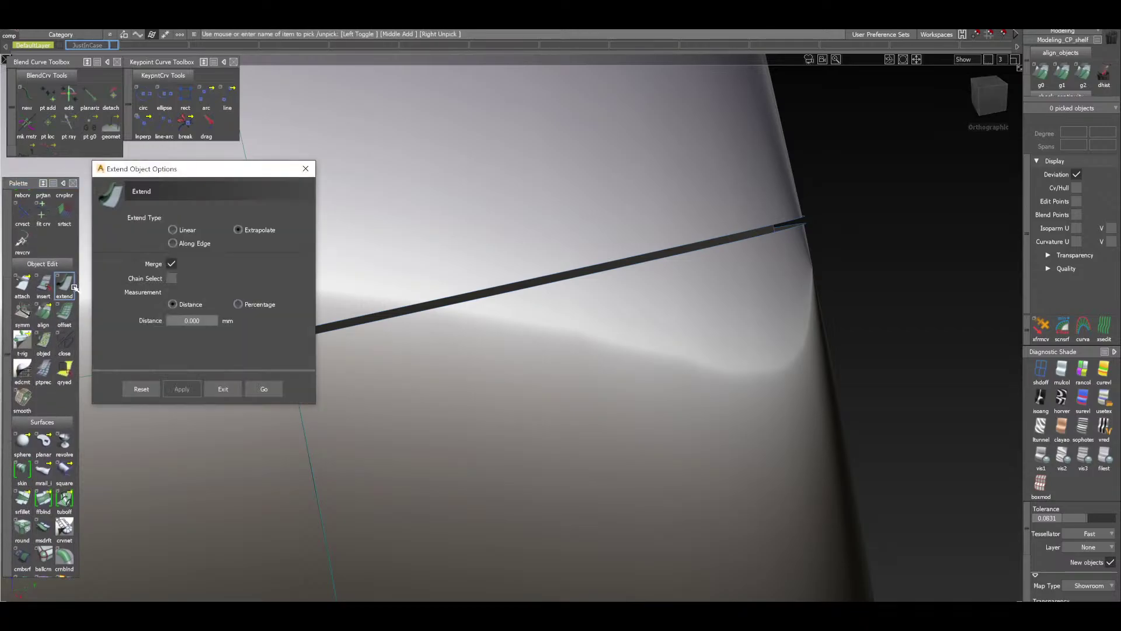
click(171, 265)
click(266, 390)
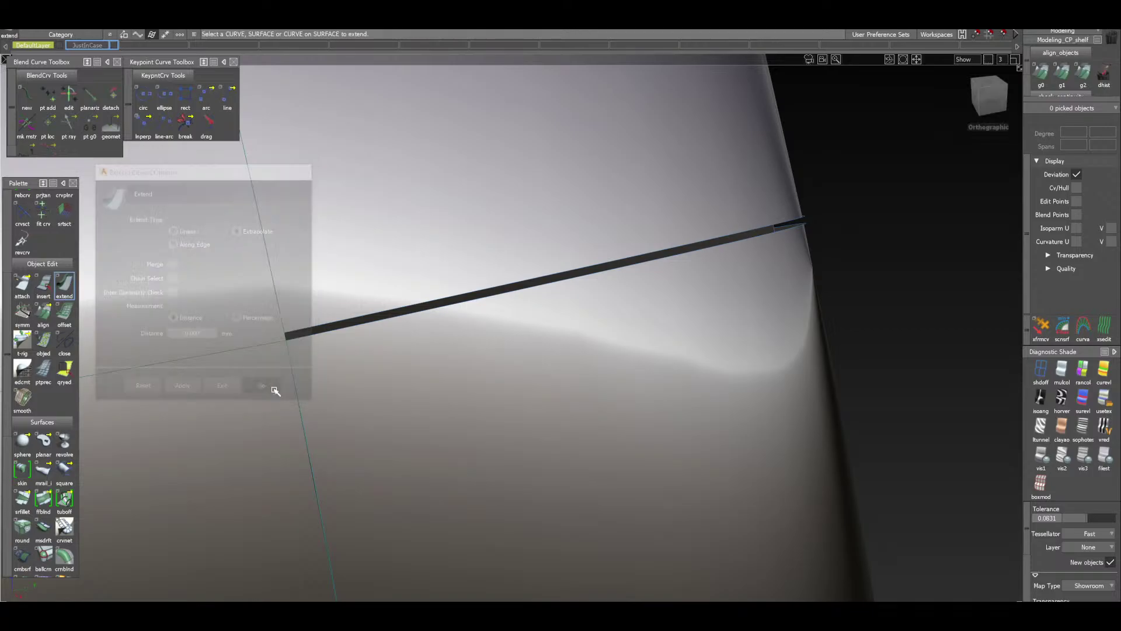
click(312, 329)
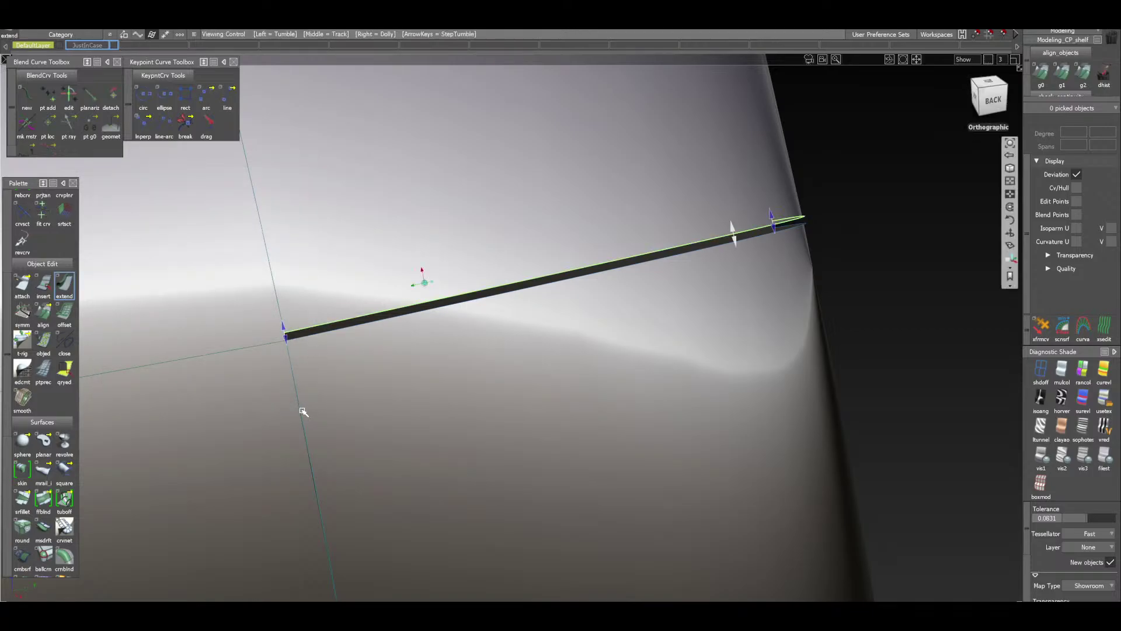
alt+shift+right_drag(304, 410, 309, 356)
alt+shift+middle_drag(309, 356, 636, 375)
alt+shift+right_drag(426, 470, 399, 488)
click(353, 467)
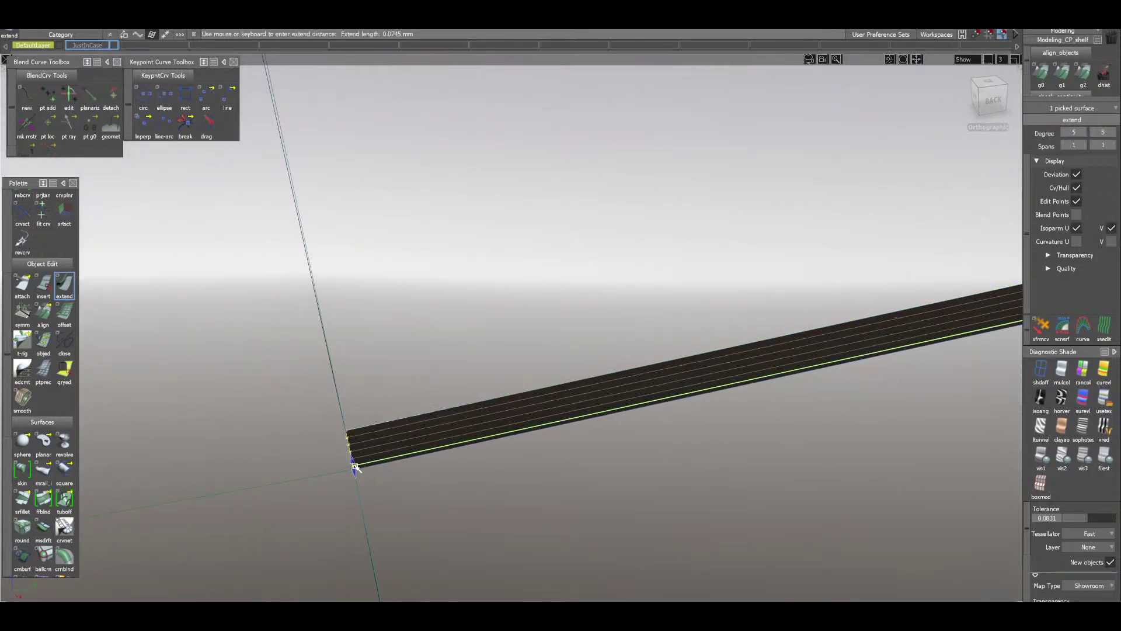
drag(355, 468, 455, 474)
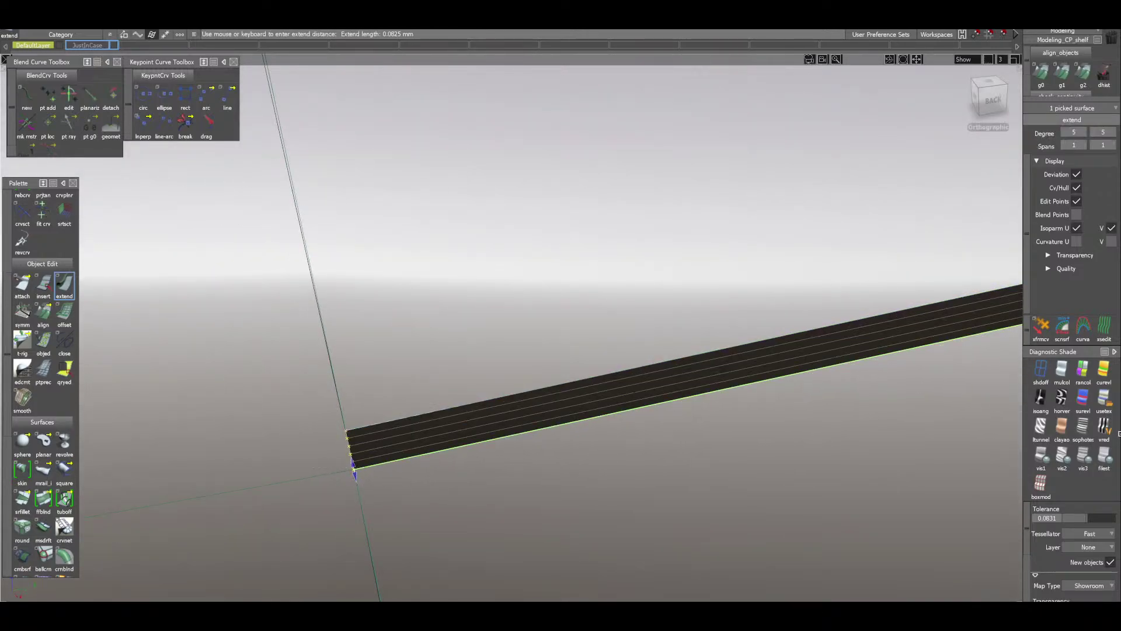
click(806, 448)
Align the extension strip's free edge to the adjoining fillet edge across the seam with G2 continuity and the Edge alignment type
alt+shift+drag(661, 514, 622, 422)
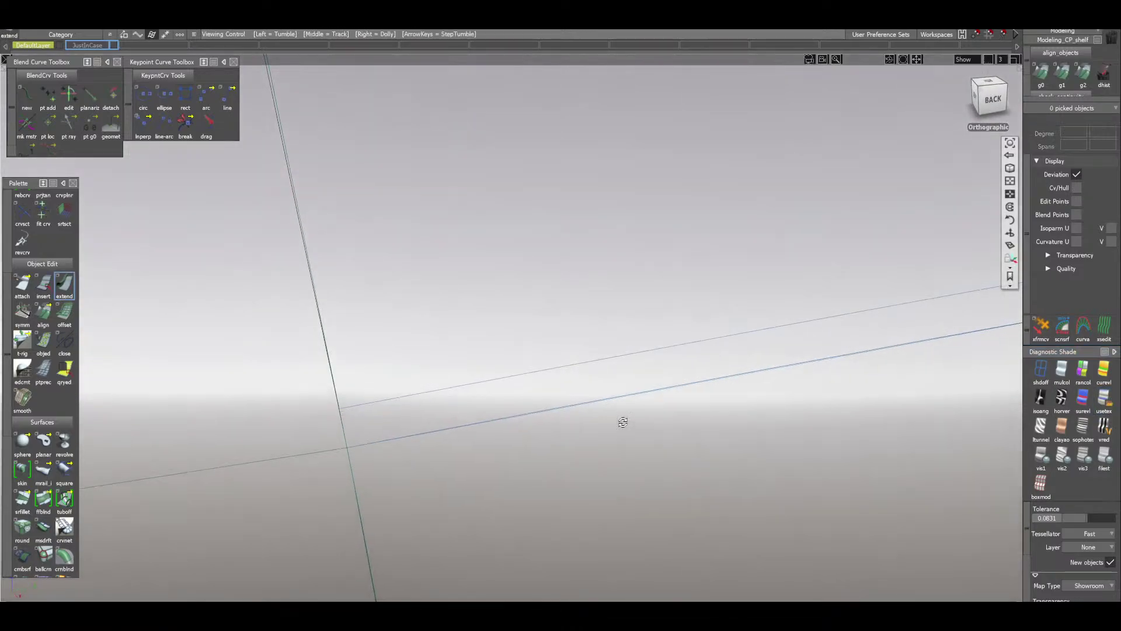
alt+shift+drag(616, 361, 593, 365)
alt+shift+middle_drag(593, 365, 418, 373)
alt+shift+click(475, 420)
alt+shift+right_drag(475, 420, 438, 326)
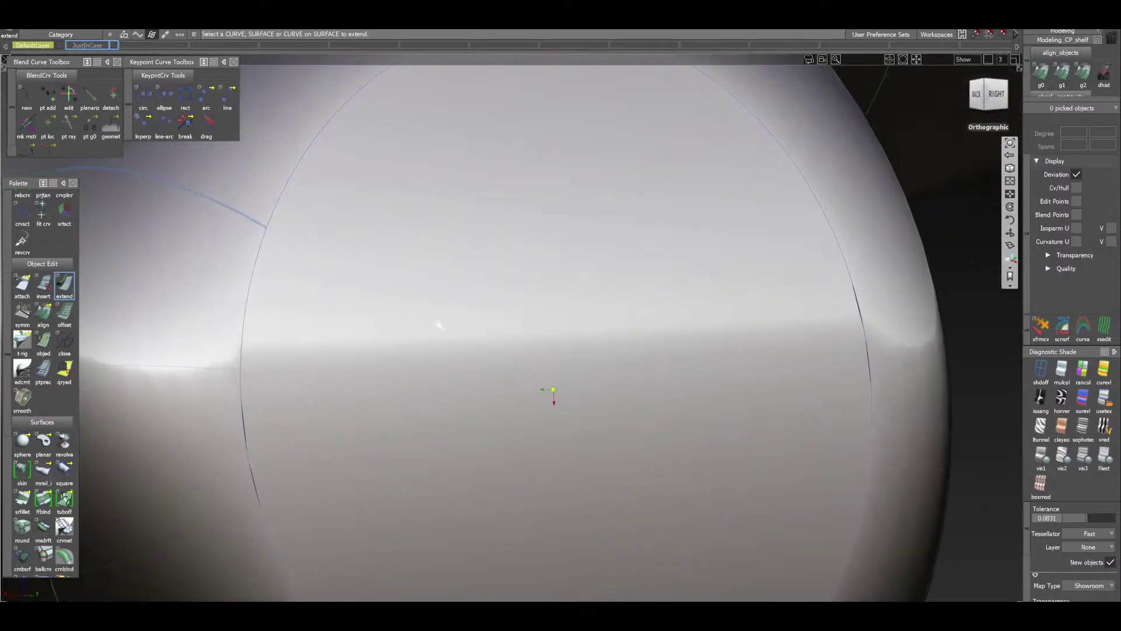
alt+shift+middle_drag(333, 274, 482, 472)
alt+shift+drag(482, 472, 458, 543)
alt+shift+drag(618, 538, 783, 510)
alt+shift+drag(490, 455, 543, 473)
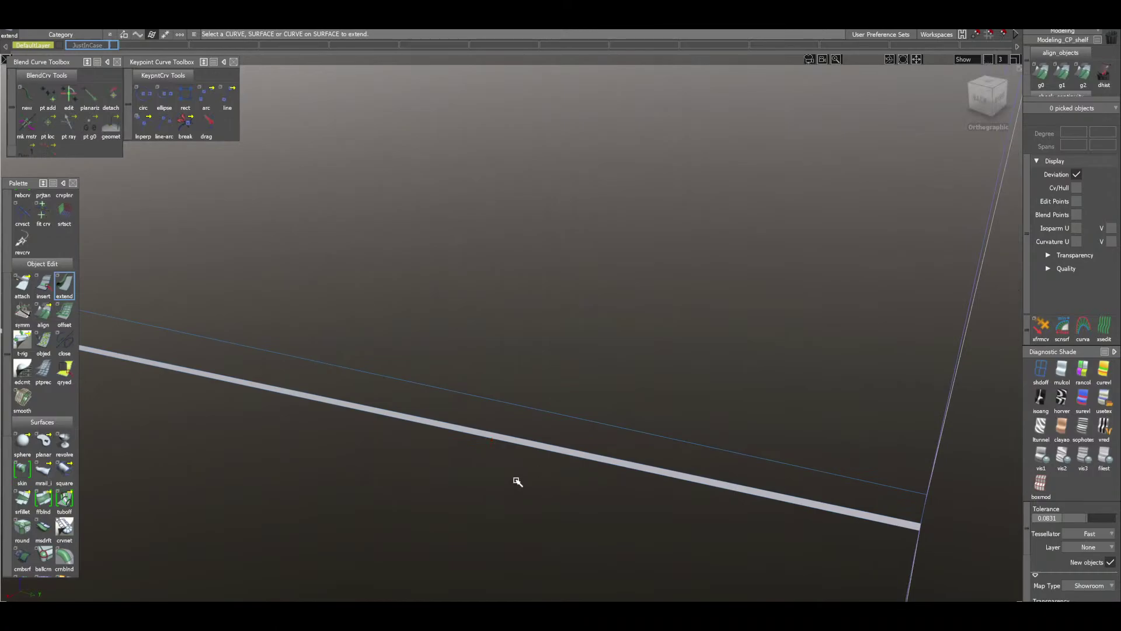
double_click(42, 318)
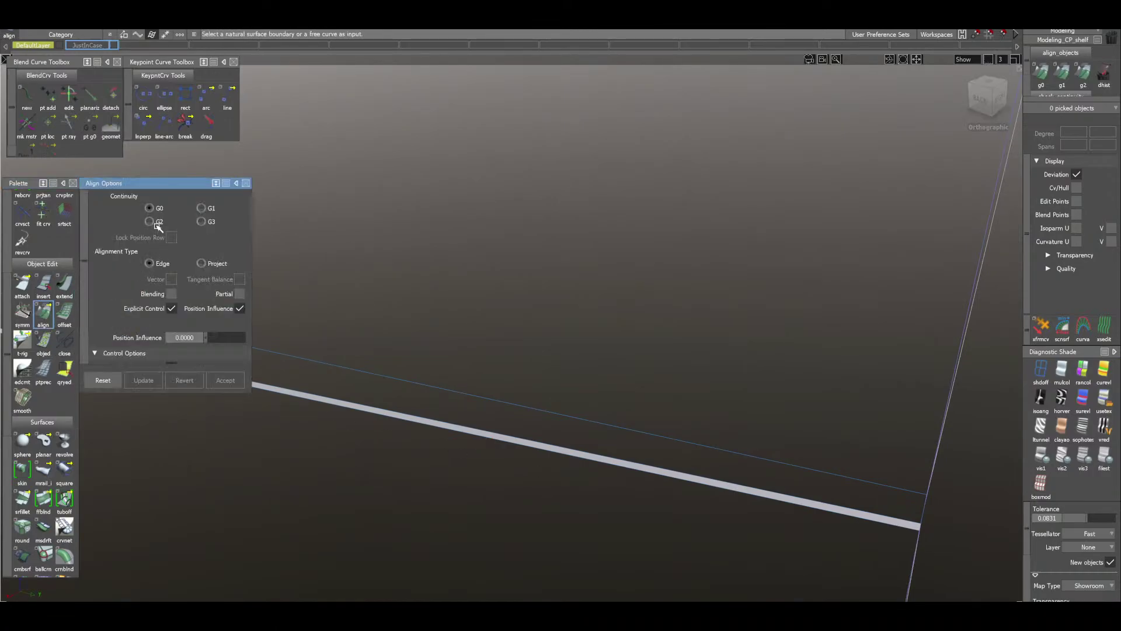
click(156, 222)
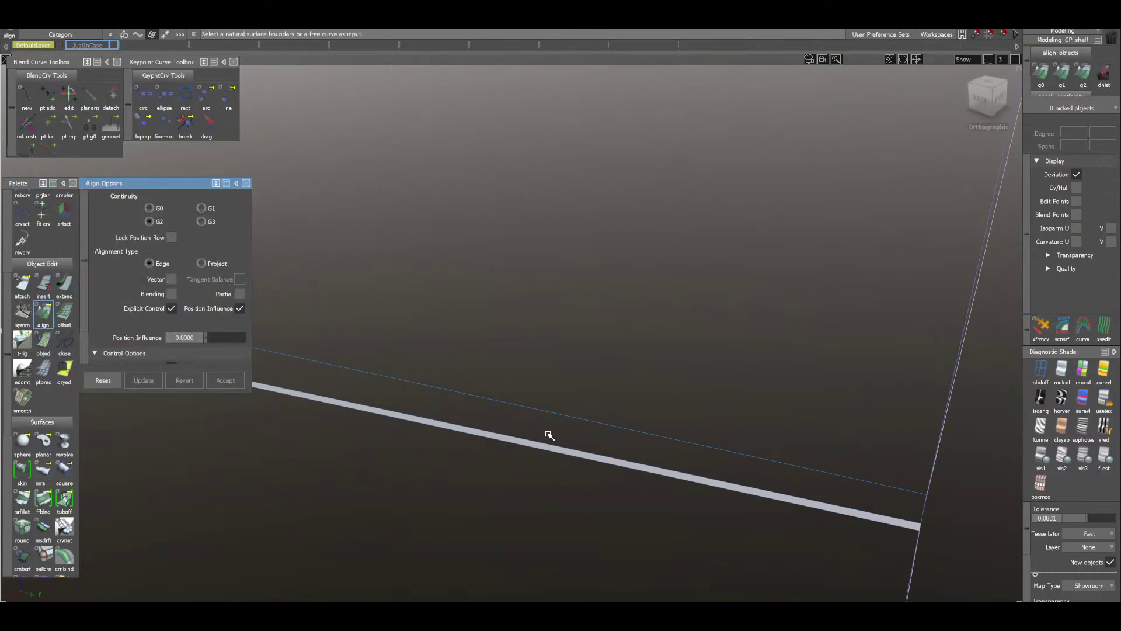
click(723, 480)
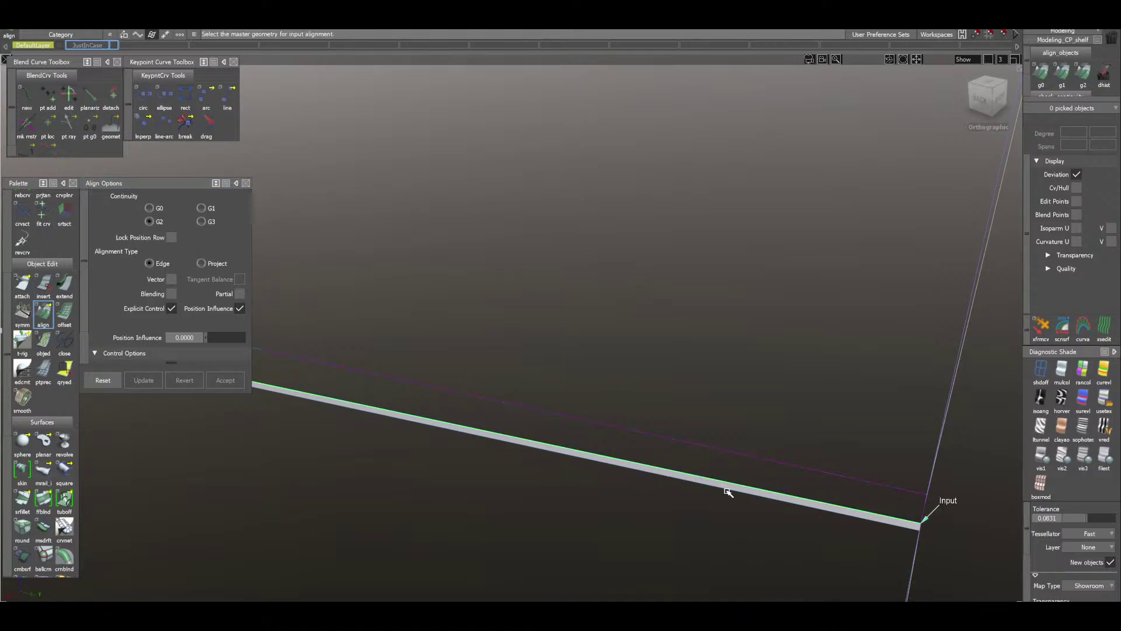
click(728, 492)
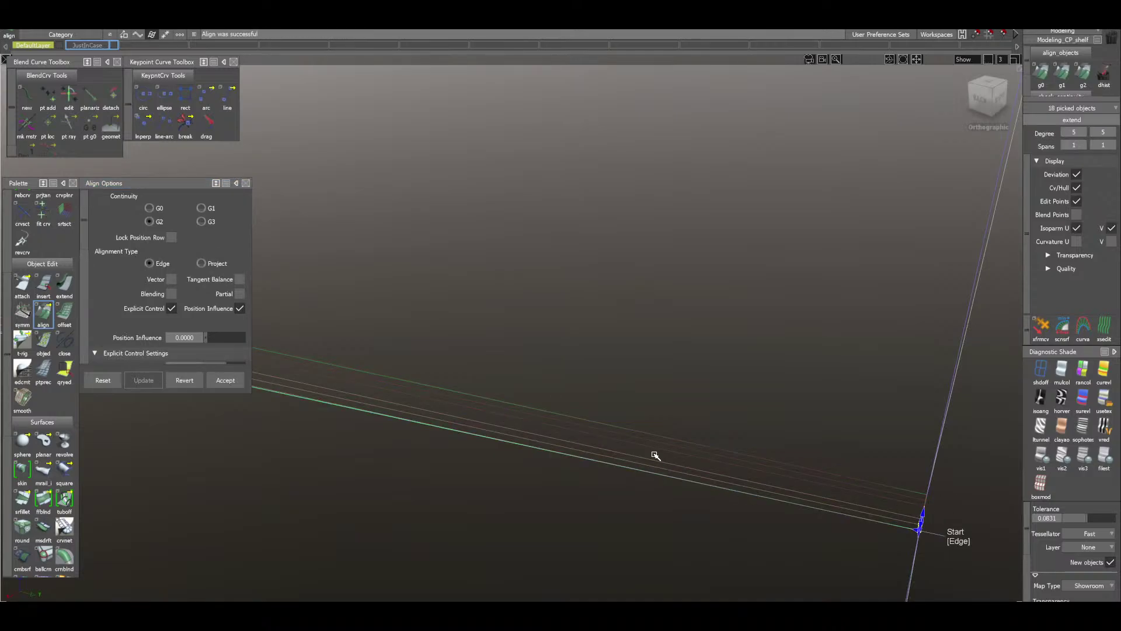
mouse_move(450, 435)
alt+shift+mouse_down()
mouse_move(531, 351)
mouse_move(520, 424)
mouse_move(466, 421)
alt+shift+mouse_up()
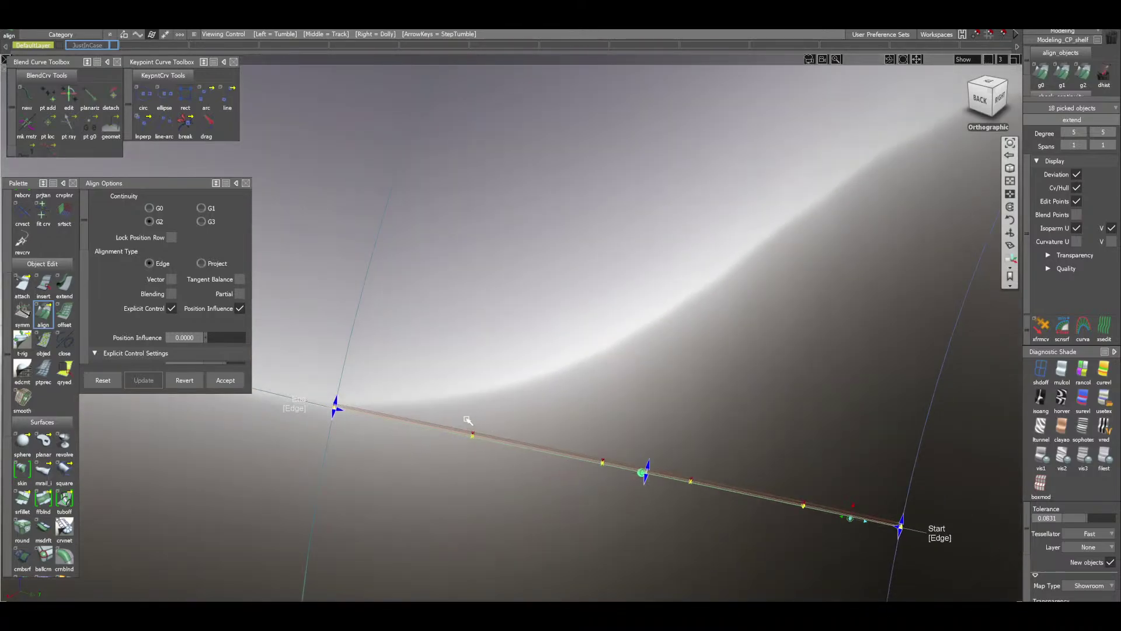
ctrl+shift+drag(488, 470, 494, 357)
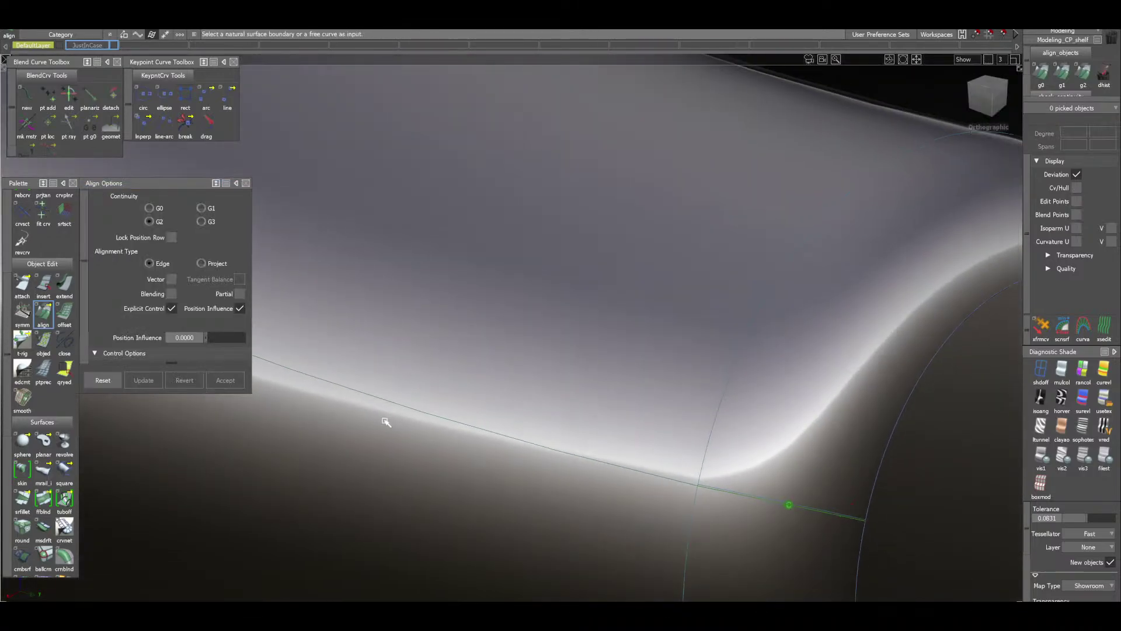
Run the G1 continuity check on the boundary between the fillet and the flat end cap
ctrl+shift+drag(388, 426, 409, 468)
alt+shift+middle_drag(842, 485, 483, 340)
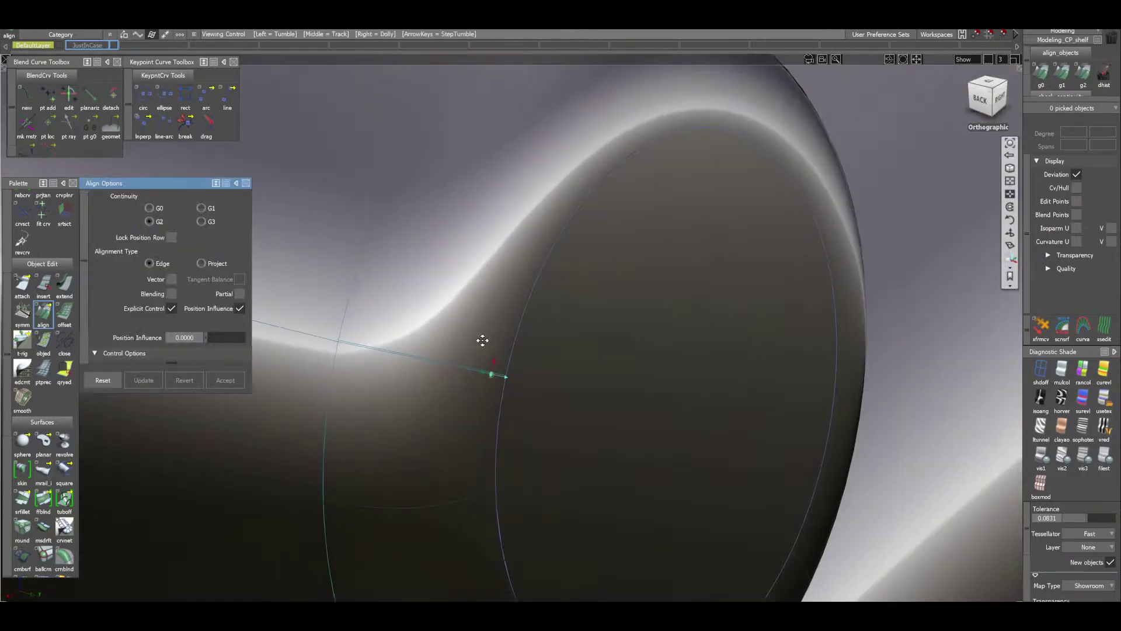
ctrl+shift+drag(541, 431, 733, 374)
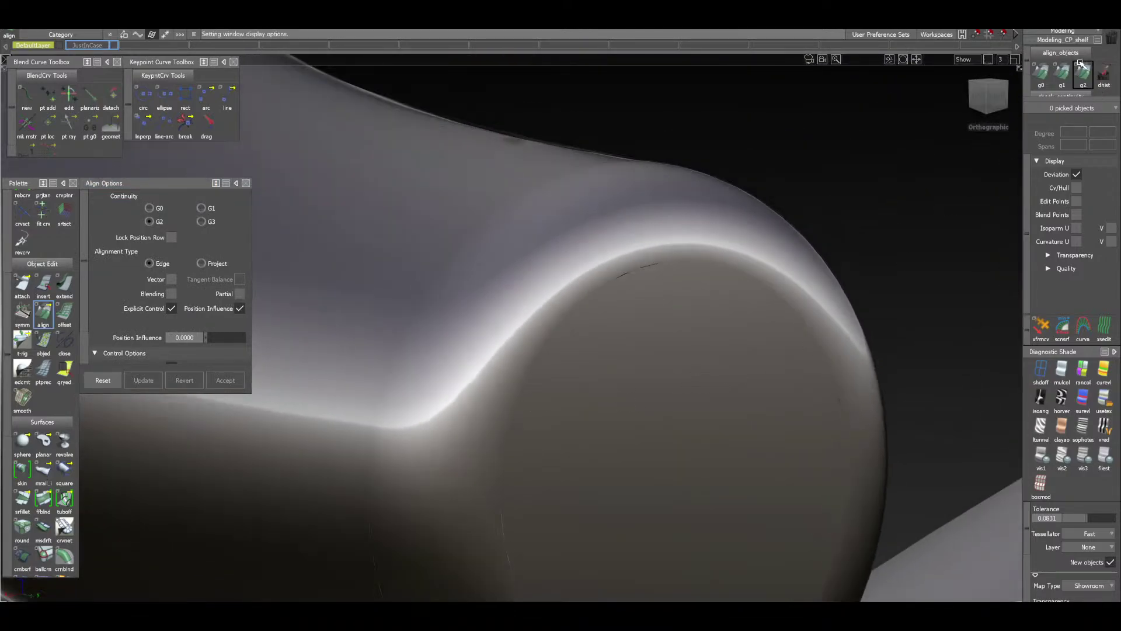
scroll(1063, 82, down, 2)
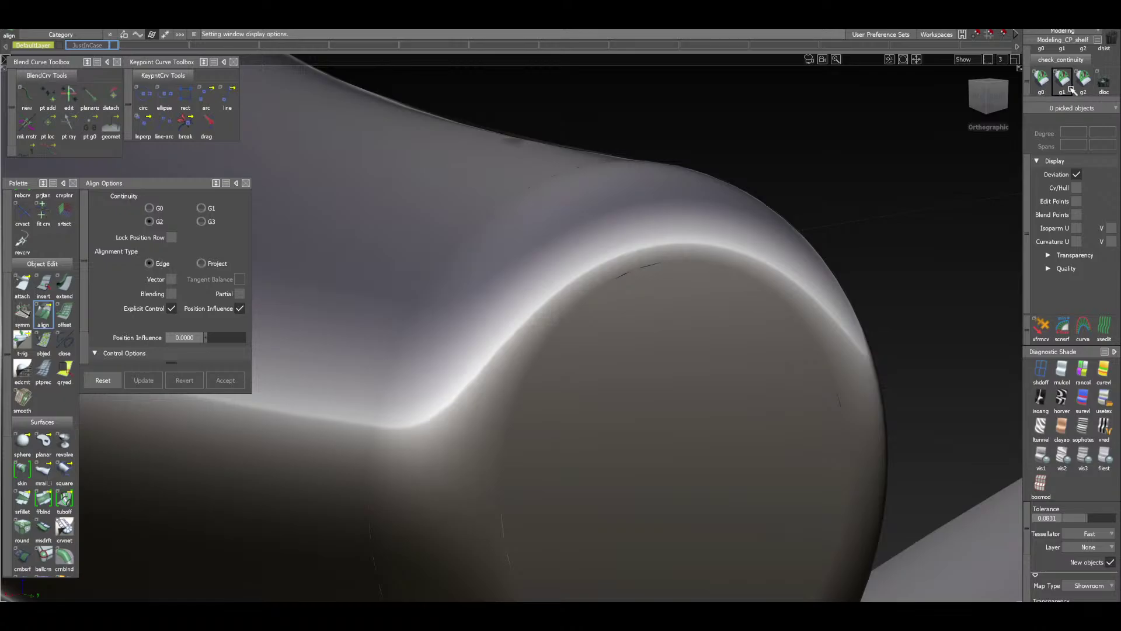
click(1061, 87)
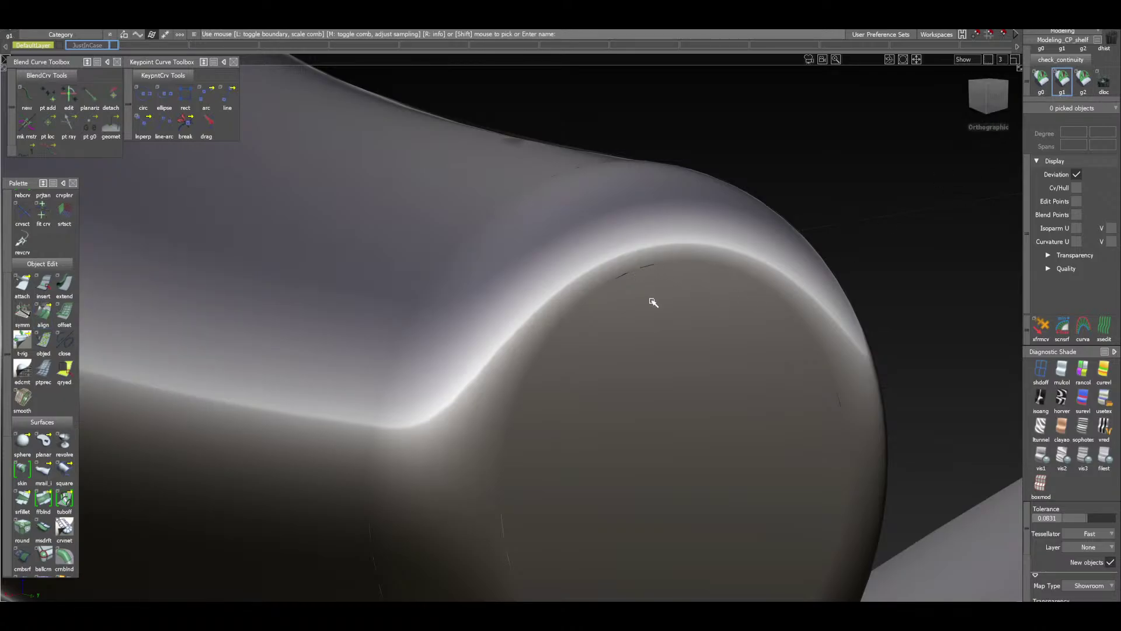
ctrl+shift+right_drag(692, 366, 712, 357)
click(627, 274)
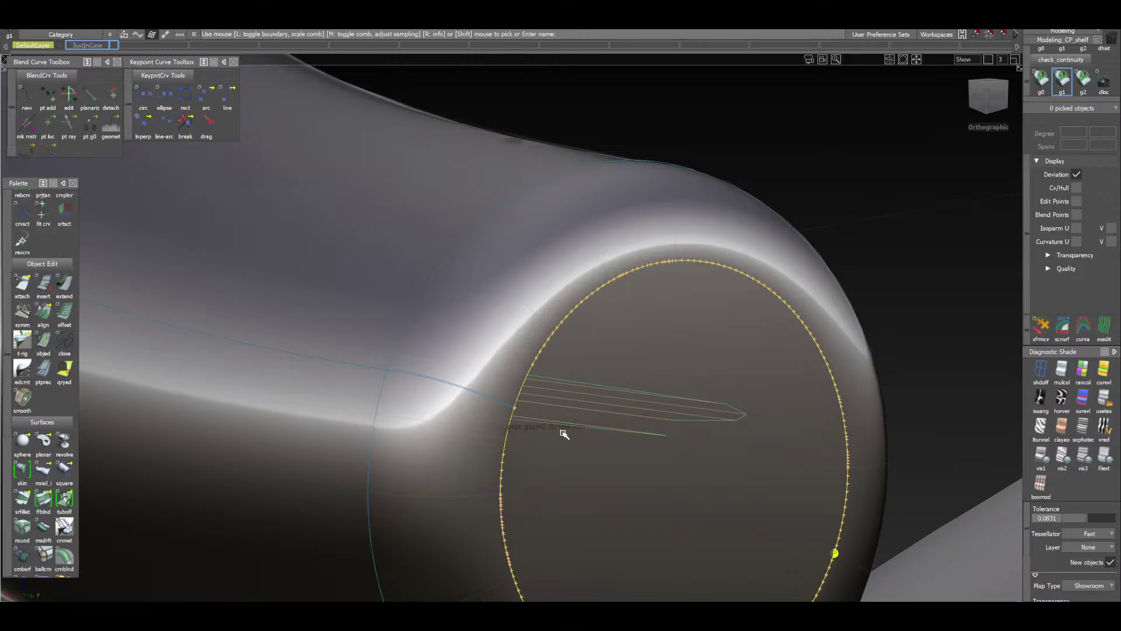
alt+shift+drag(570, 430, 579, 310)
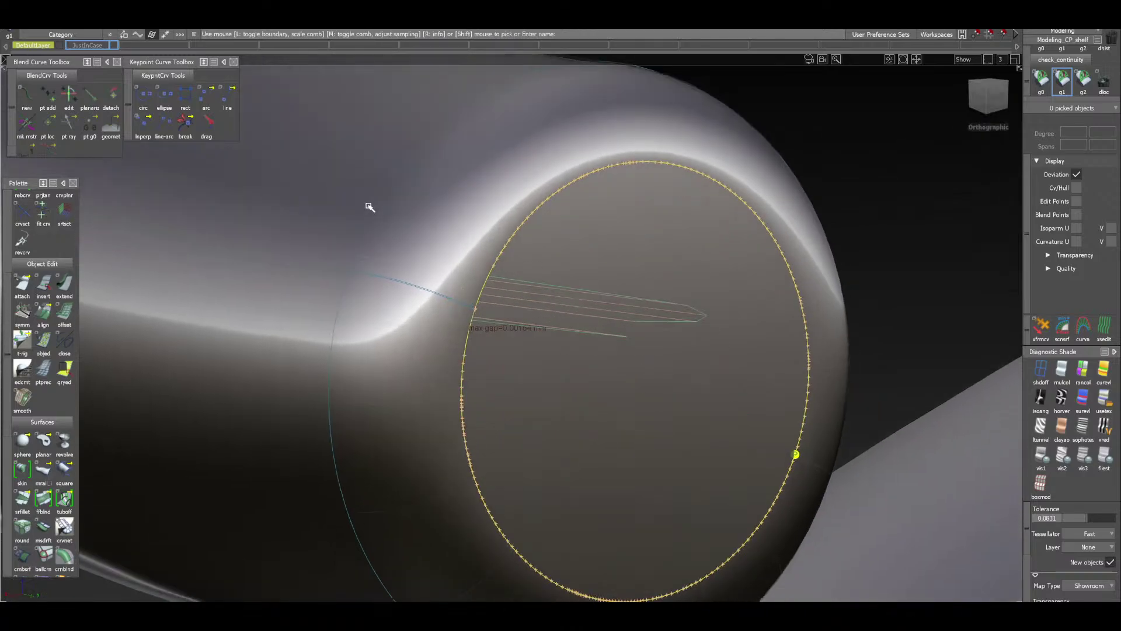
Check G1 continuity along the boundary between the fillet and the tube, and examine the deviation combs around the tube's end
alt+shift+drag(410, 257, 582, 181)
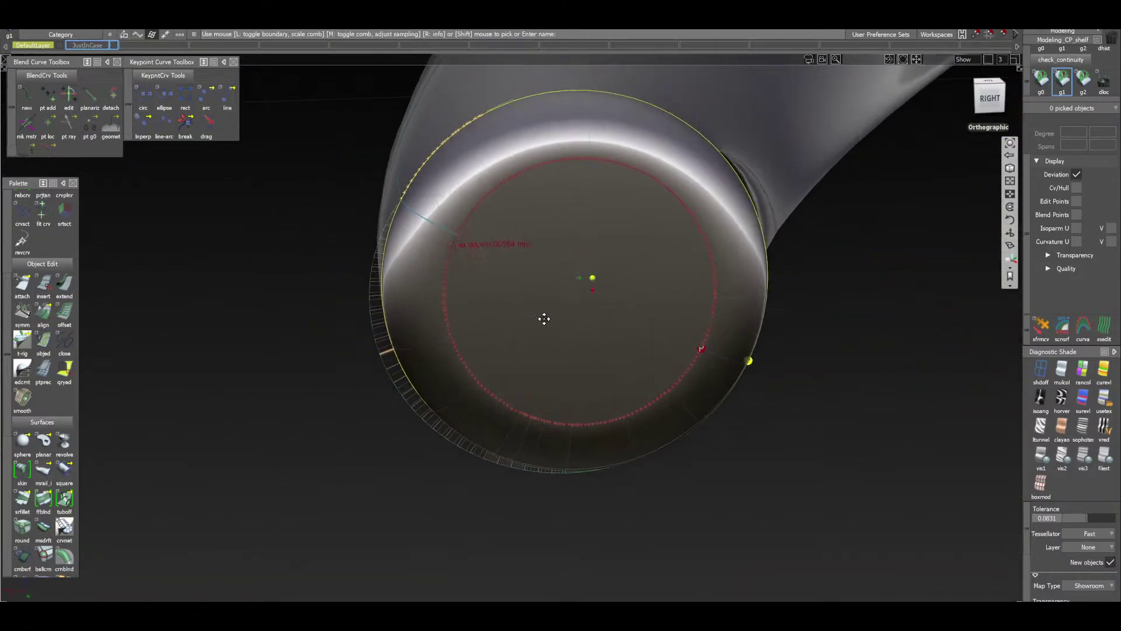
alt+shift+middle_drag(544, 319, 551, 330)
alt+shift+drag(552, 330, 611, 315)
alt+shift+right_drag(611, 315, 473, 333)
alt+shift+middle_drag(564, 289, 642, 274)
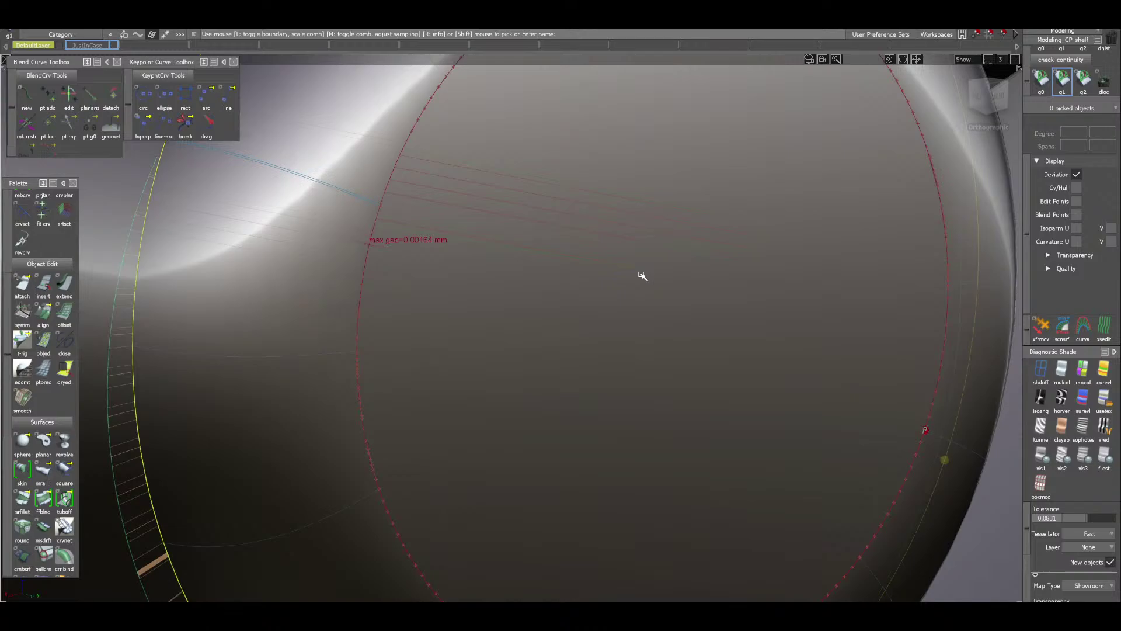
scroll(643, 275, down, 8)
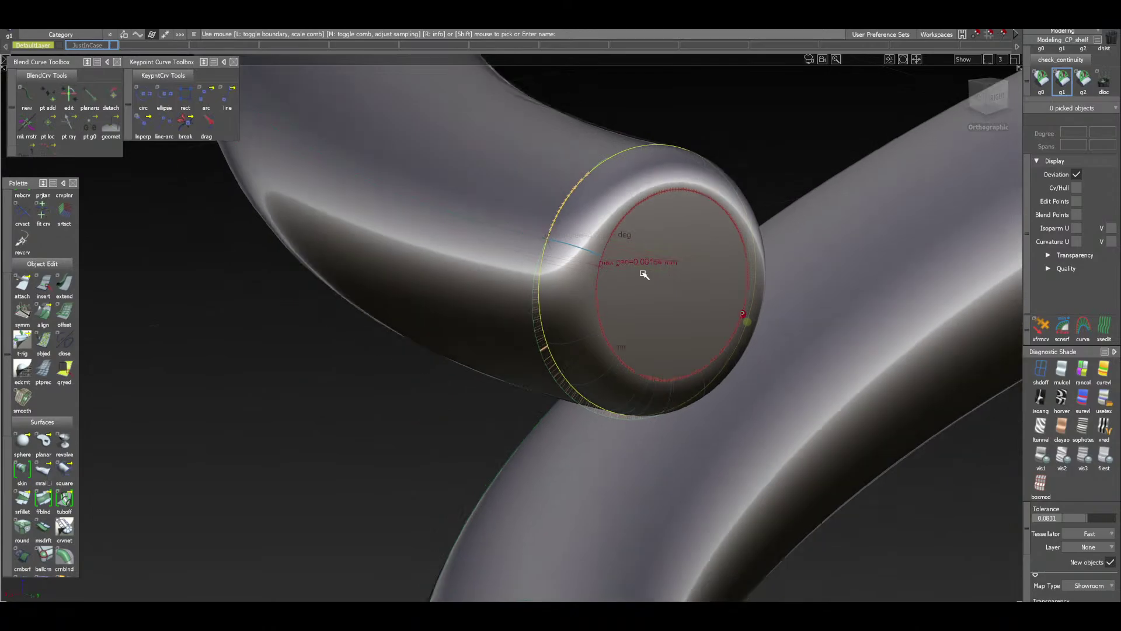
scroll(644, 274, down, 2)
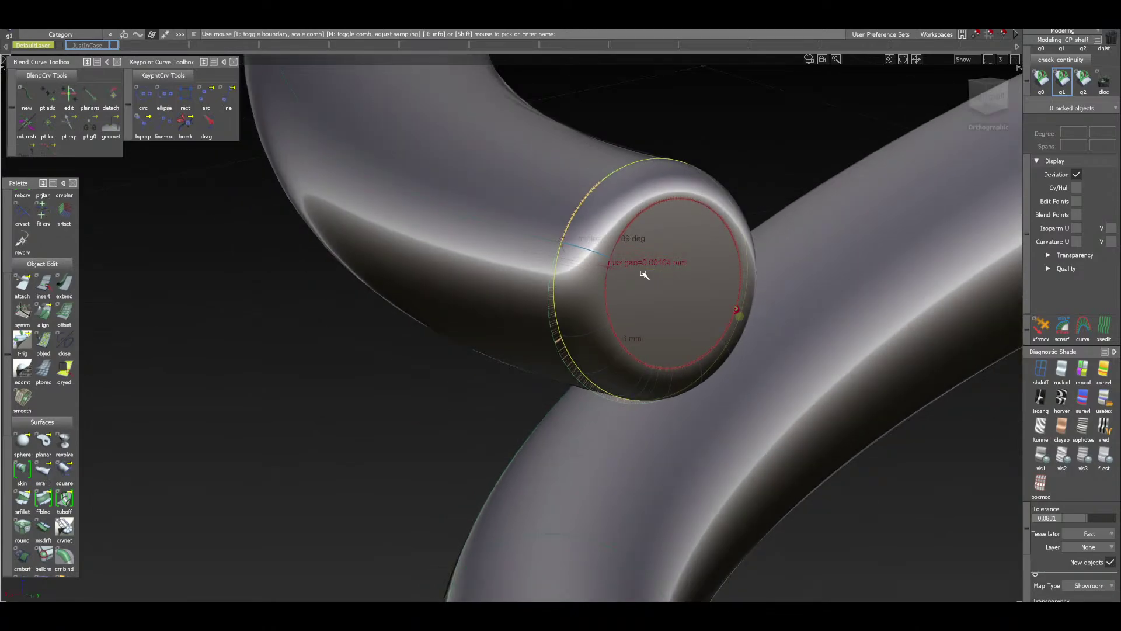
drag(398, 477, 398, 388)
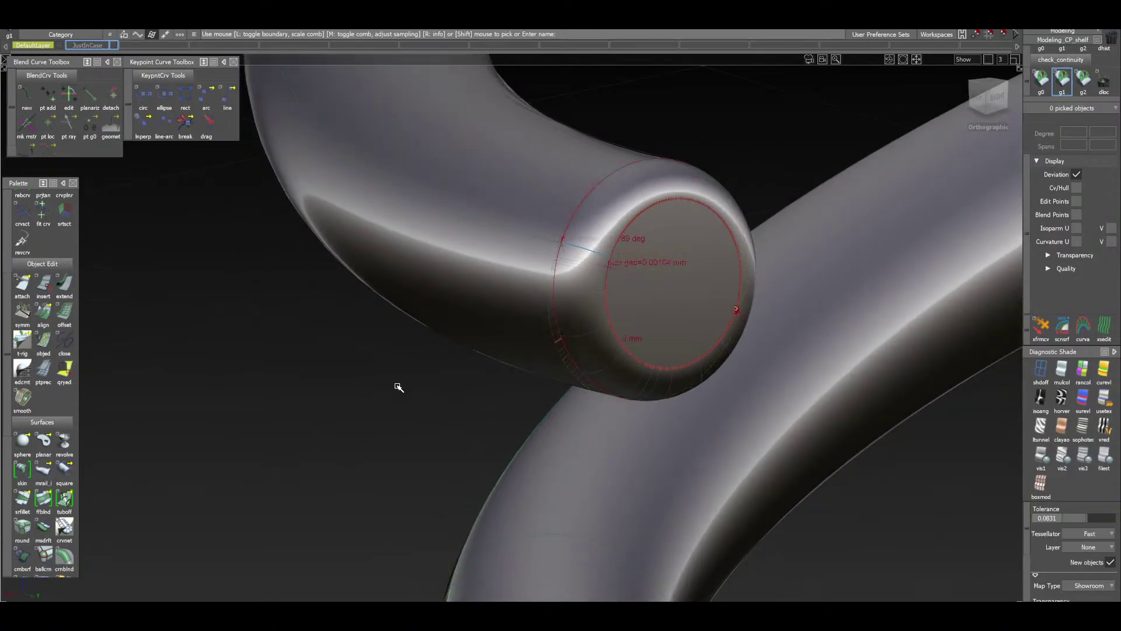
Save the model, look over the whole spring, and save the file again
click(42, 34)
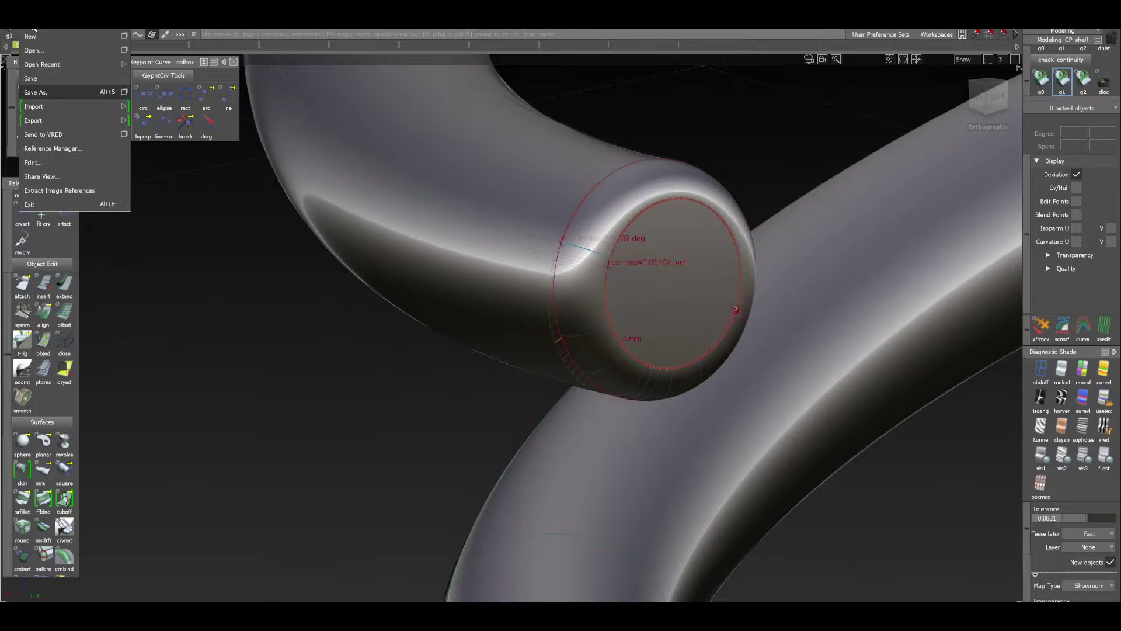
click(37, 78)
mouse_move(403, 458)
ctrl+shift+mouse_down()
mouse_move(402, 389)
mouse_move(447, 415)
ctrl+shift+mouse_up()
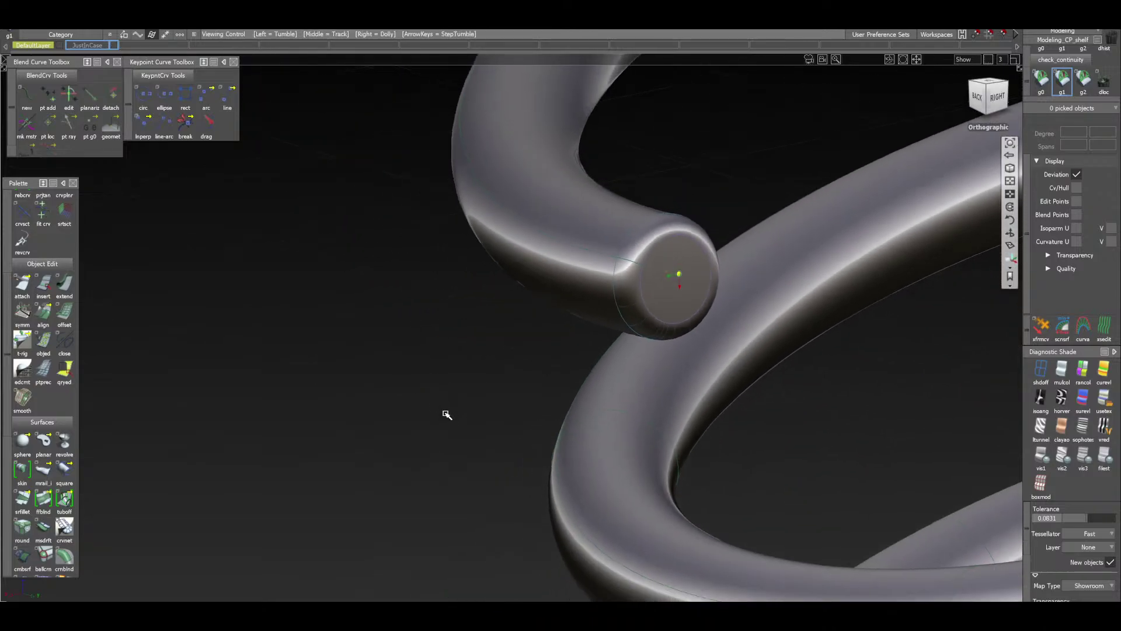
alt+shift+middle_drag(446, 415, 268, 442)
alt+shift+right_drag(753, 546, 596, 555)
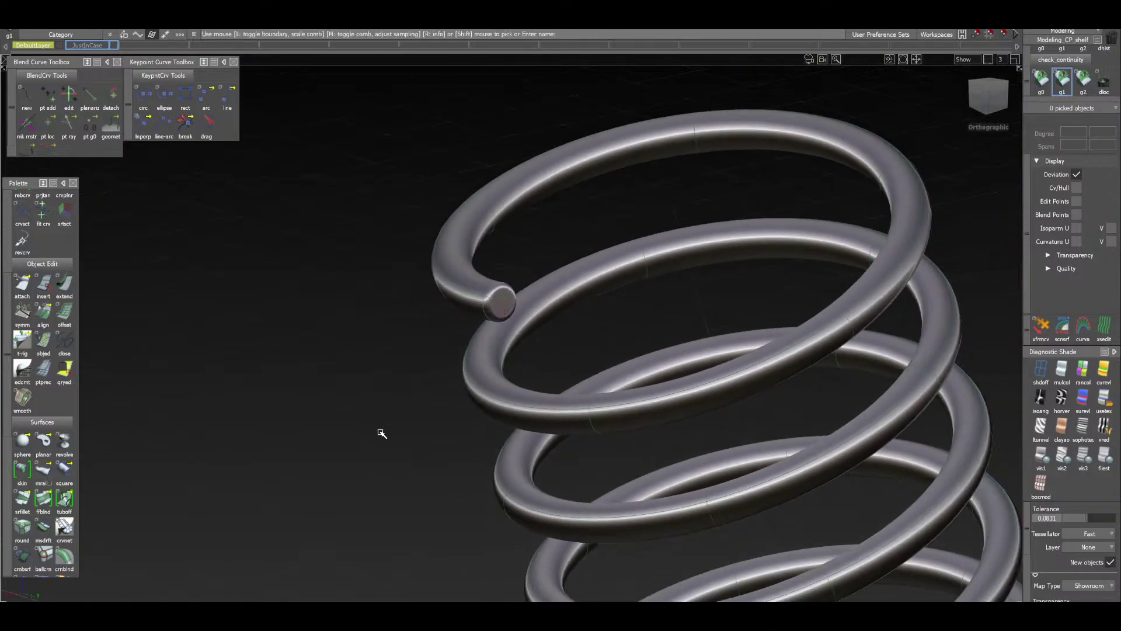
alt+shift+drag(382, 433, 388, 383)
alt+shift+right_drag(428, 401, 445, 383)
alt+shift+middle_drag(435, 368, 422, 386)
click(31, 24)
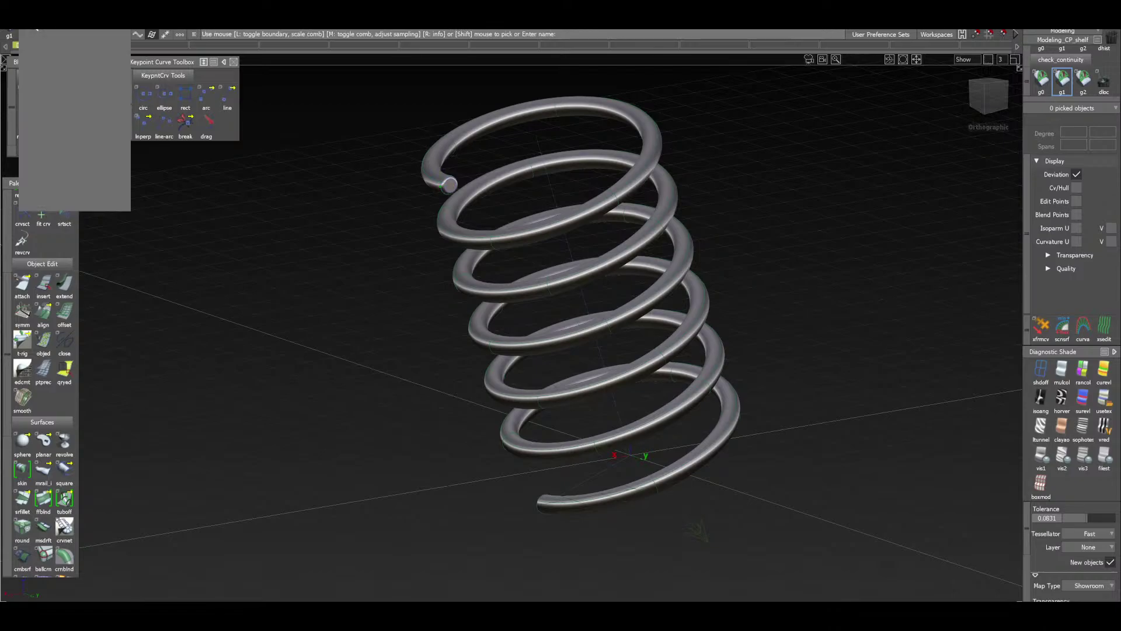
click(38, 76)
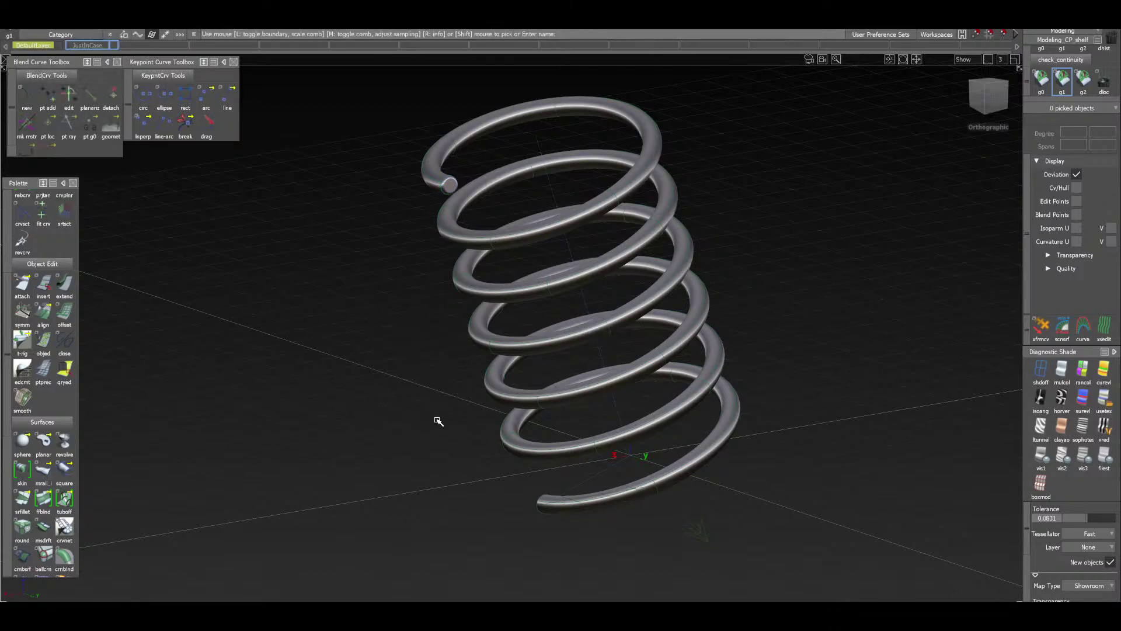